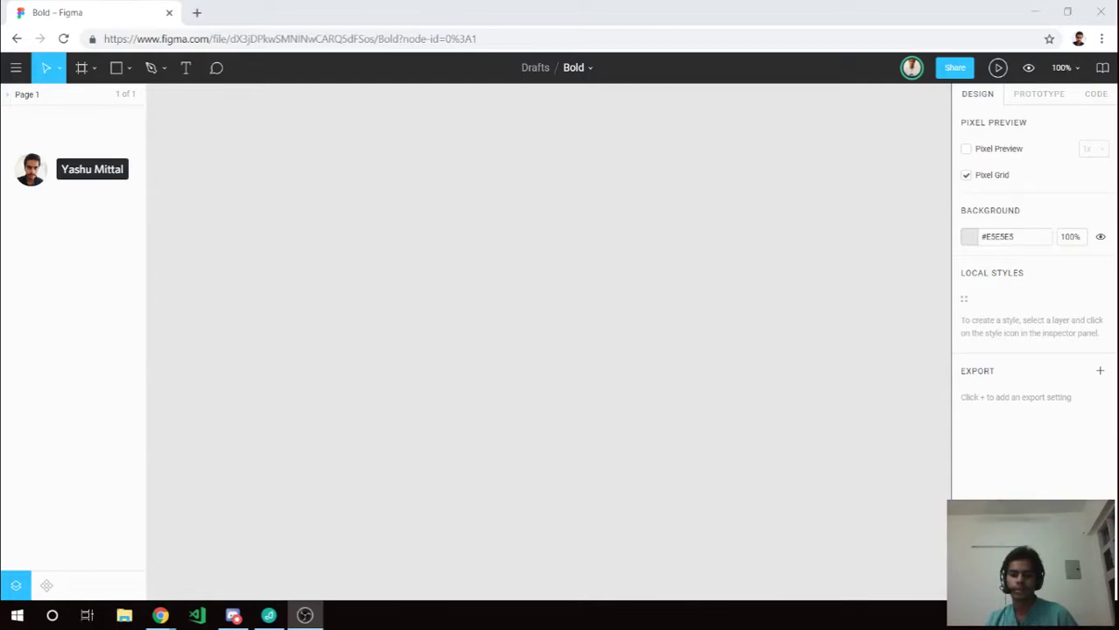
Switch between windows and return focus to Figma.
key("alt+Tab")
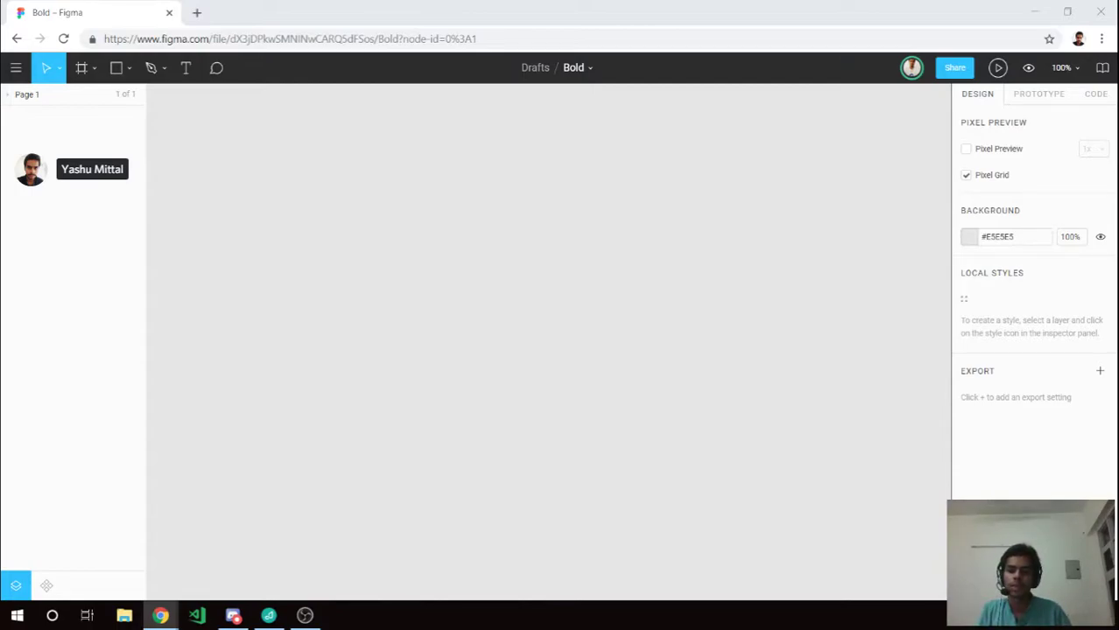
key("alt+Tab")
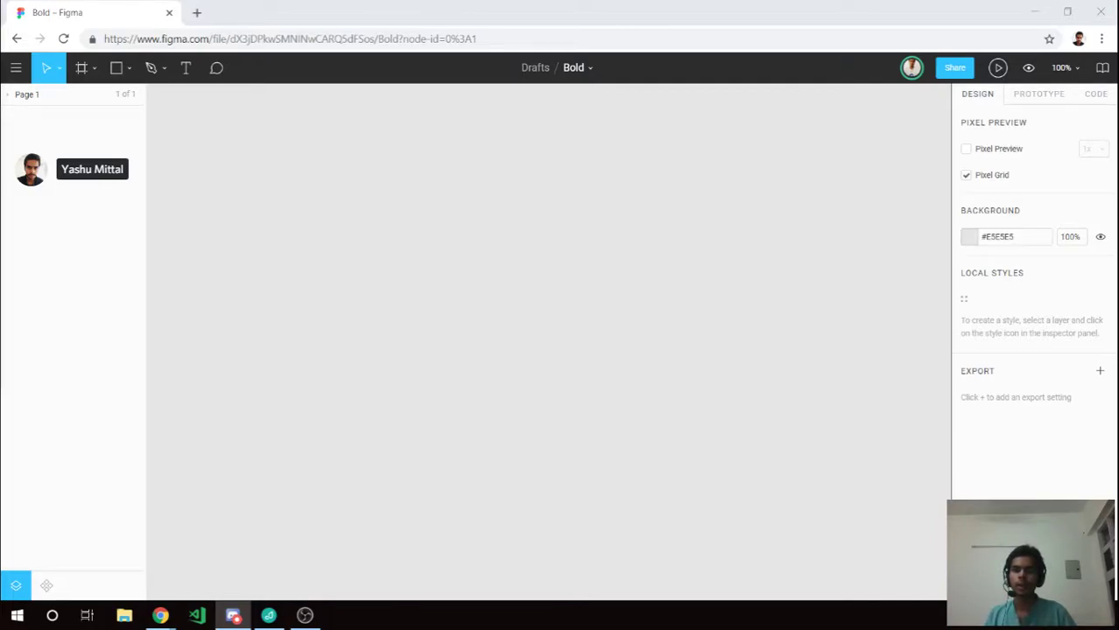
key("alt+Tab")
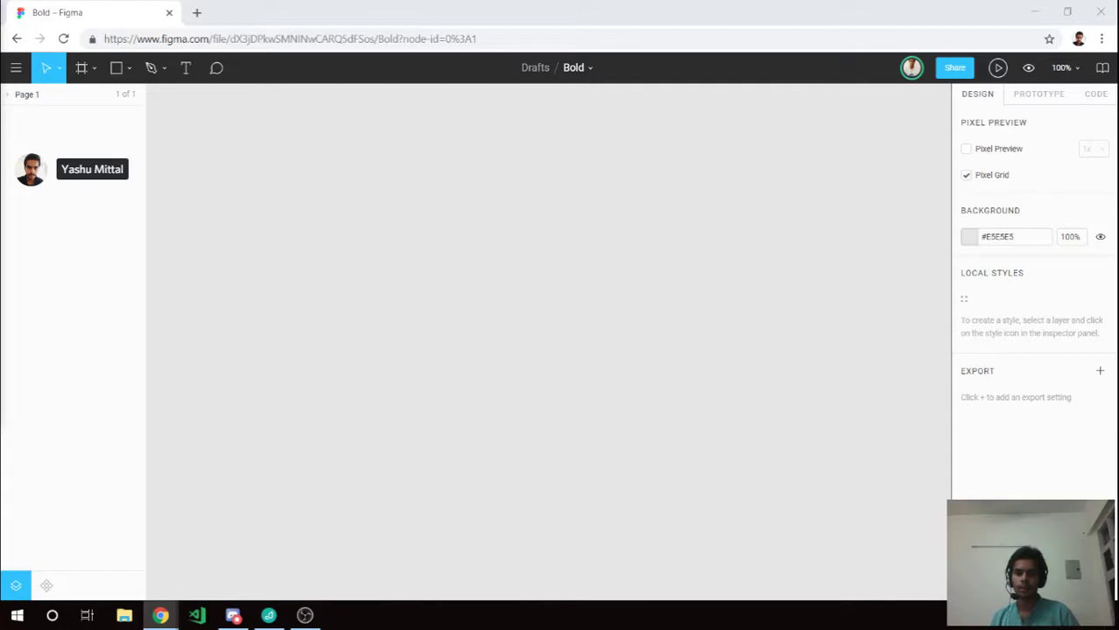
key("alt+Tab")
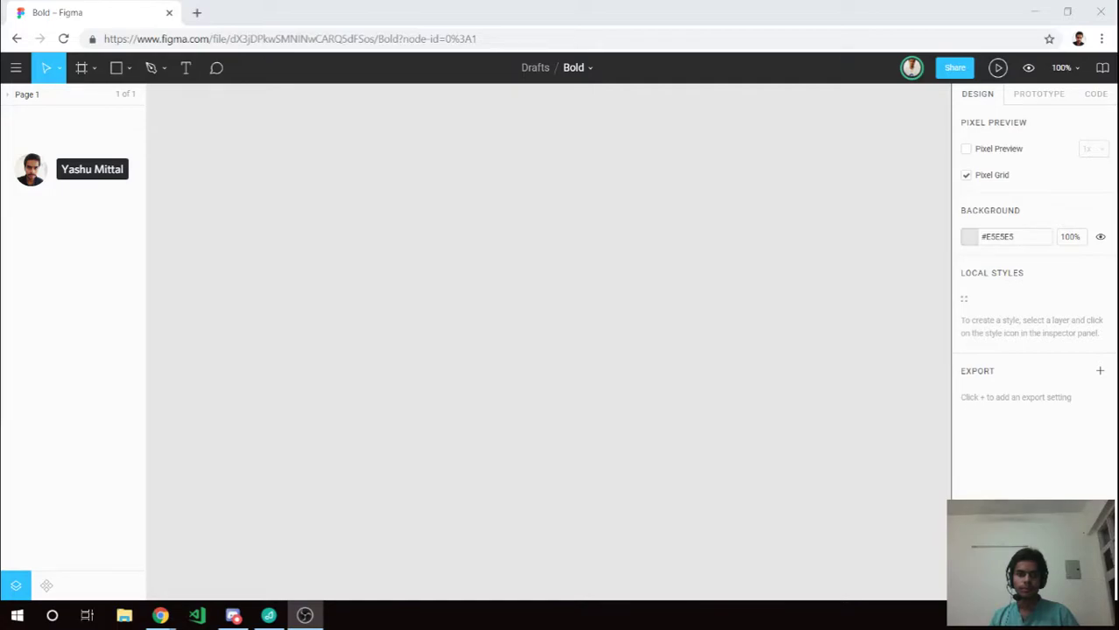
key("alt+Tab")
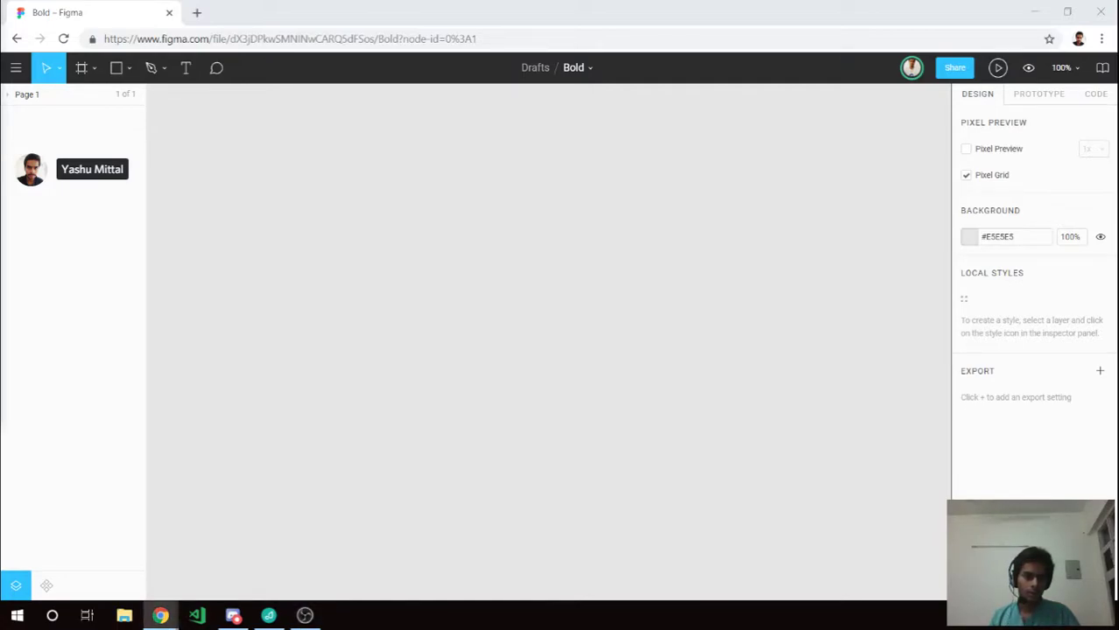
key("alt+Tab")
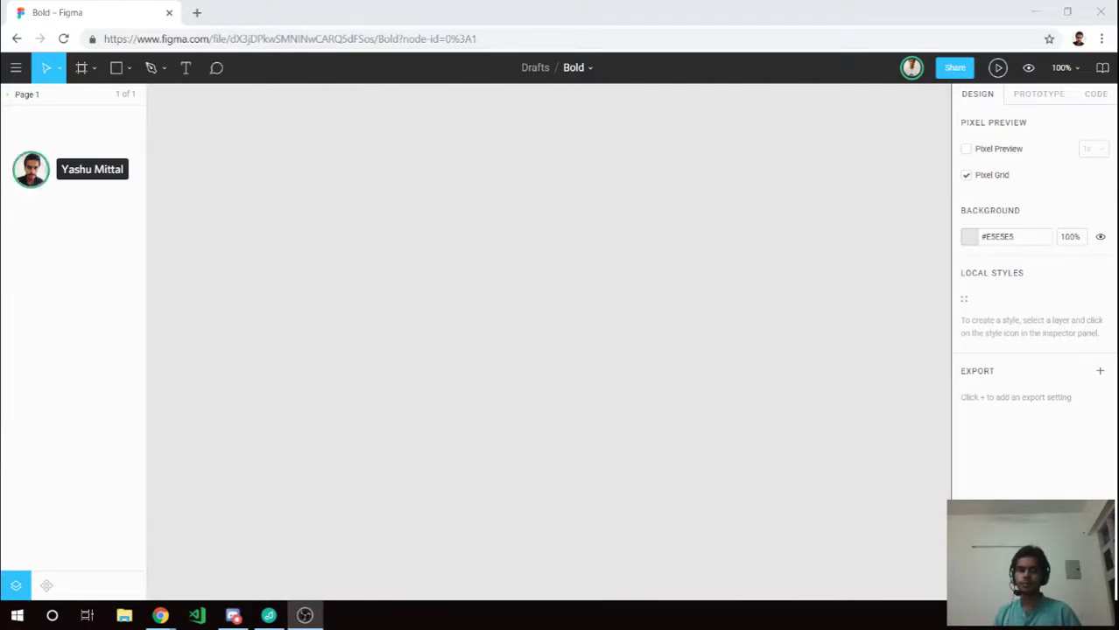
left_click(249, 317)
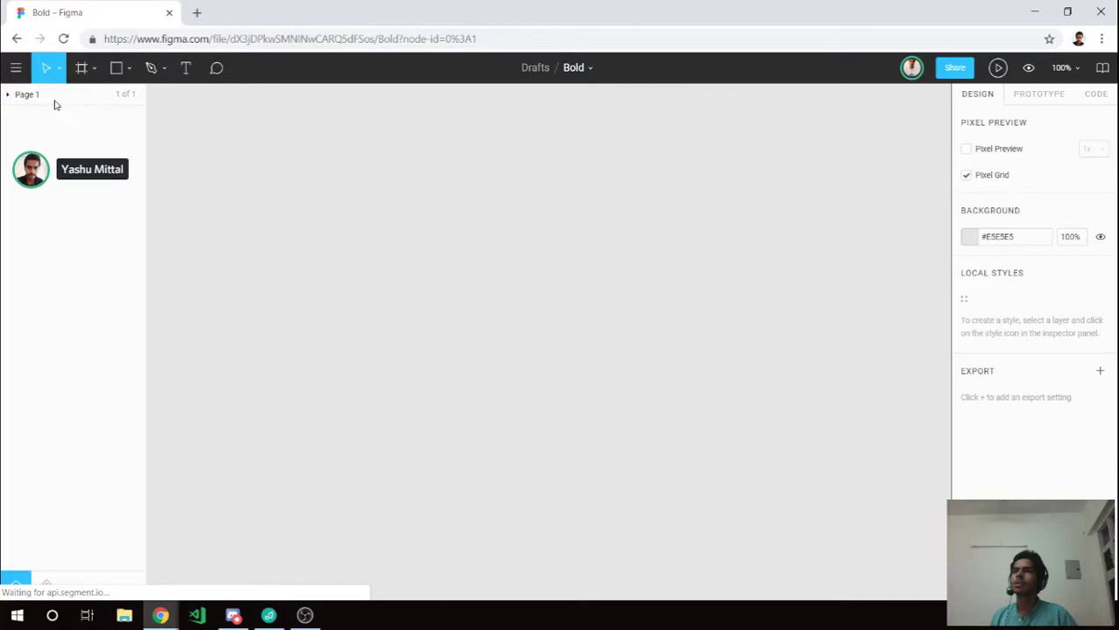
Create a 1280×720 iMac frame on Page 1 from the Desktop presets.
left_click(7, 96)
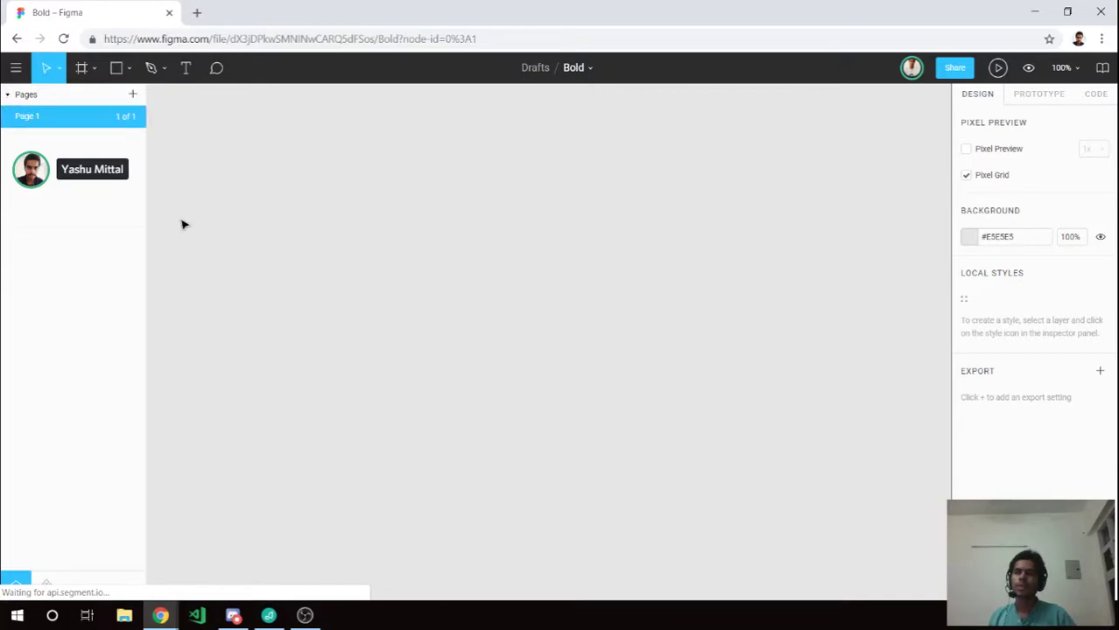
key("f")
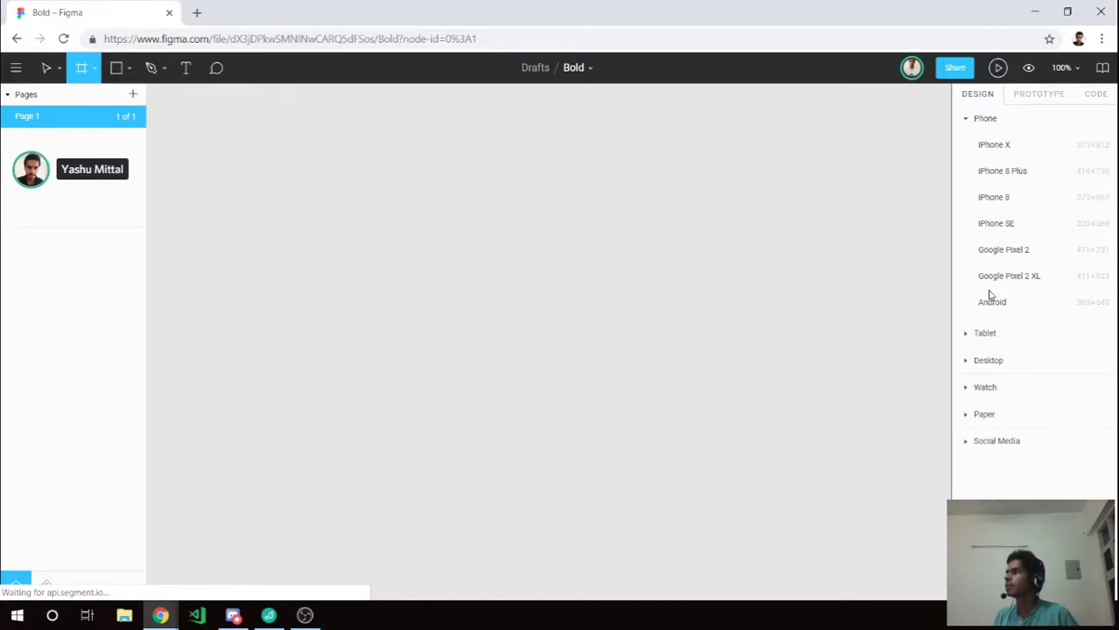
left_click(965, 360)
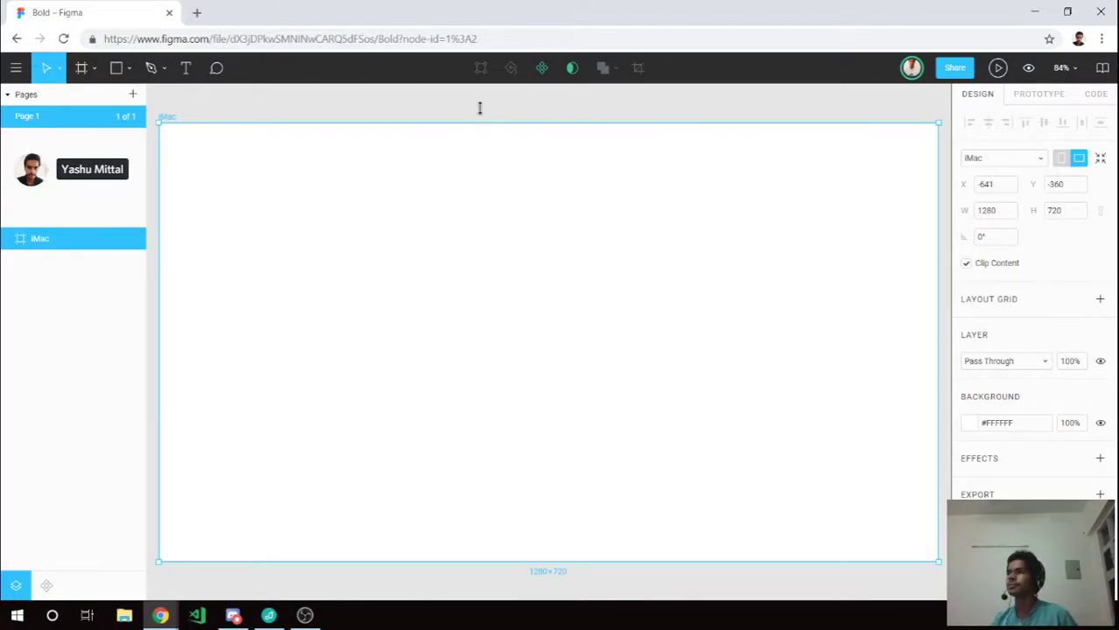
key("Escape")
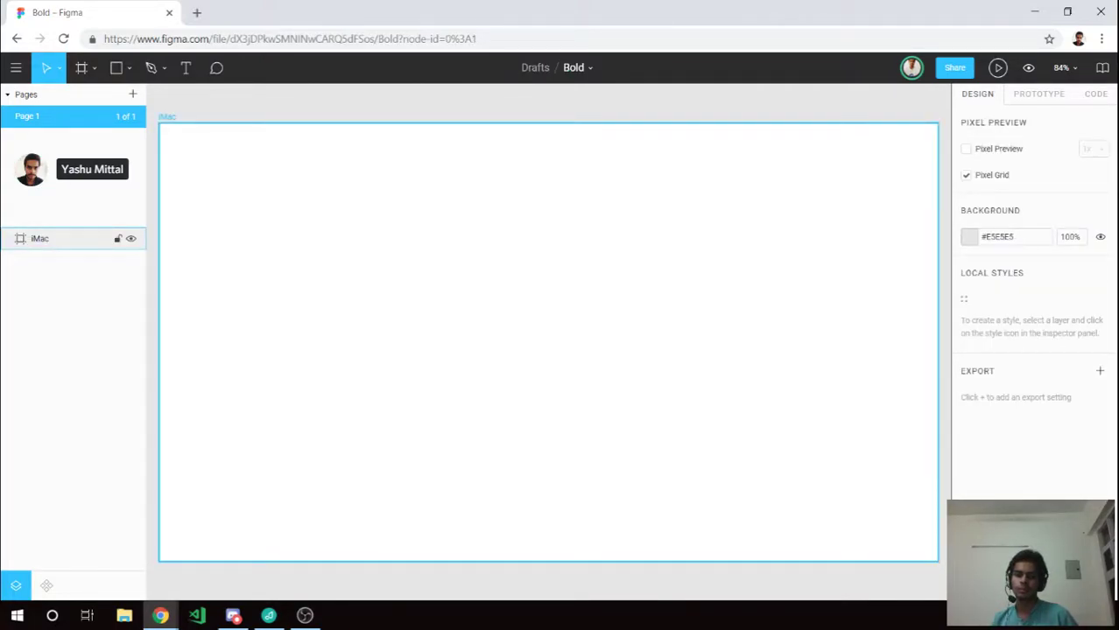
key("alt+Tab")
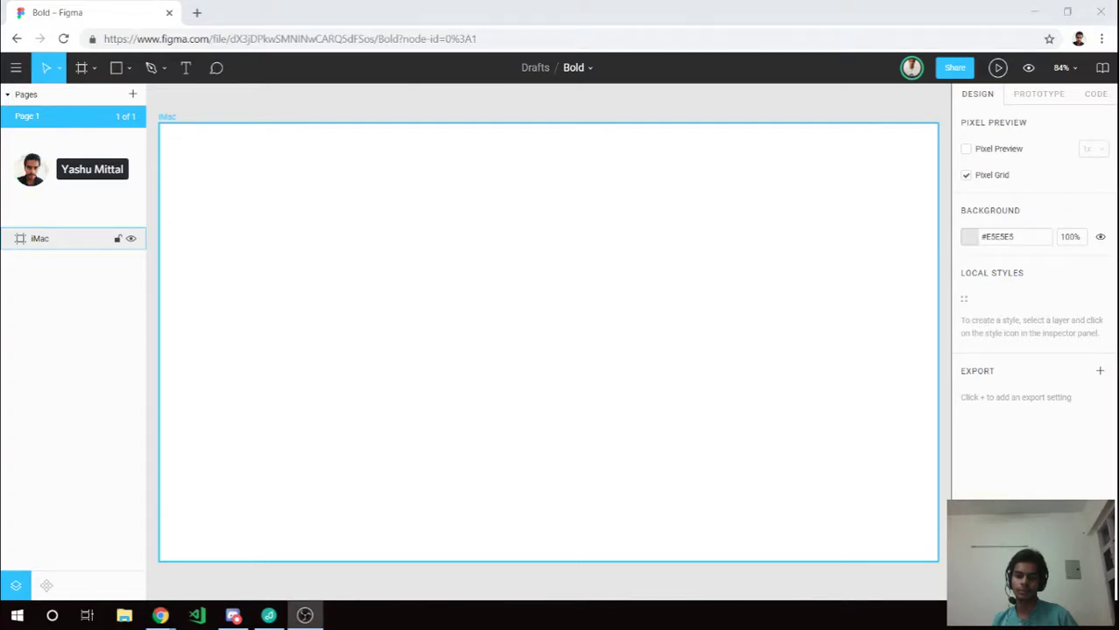
left_click(181, 283)
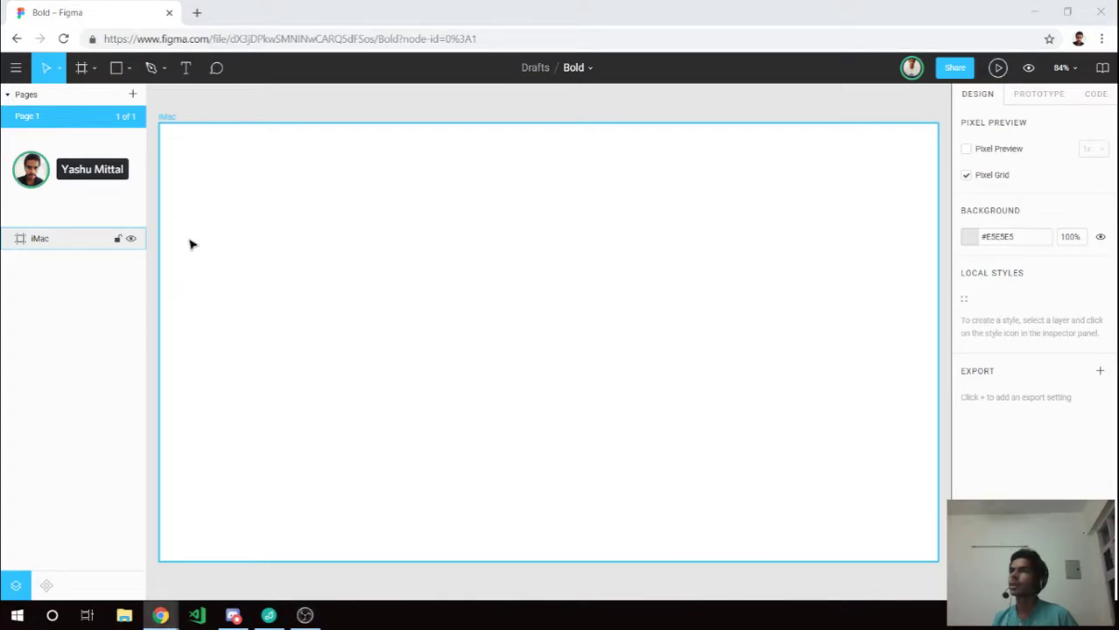
left_click(77, 229)
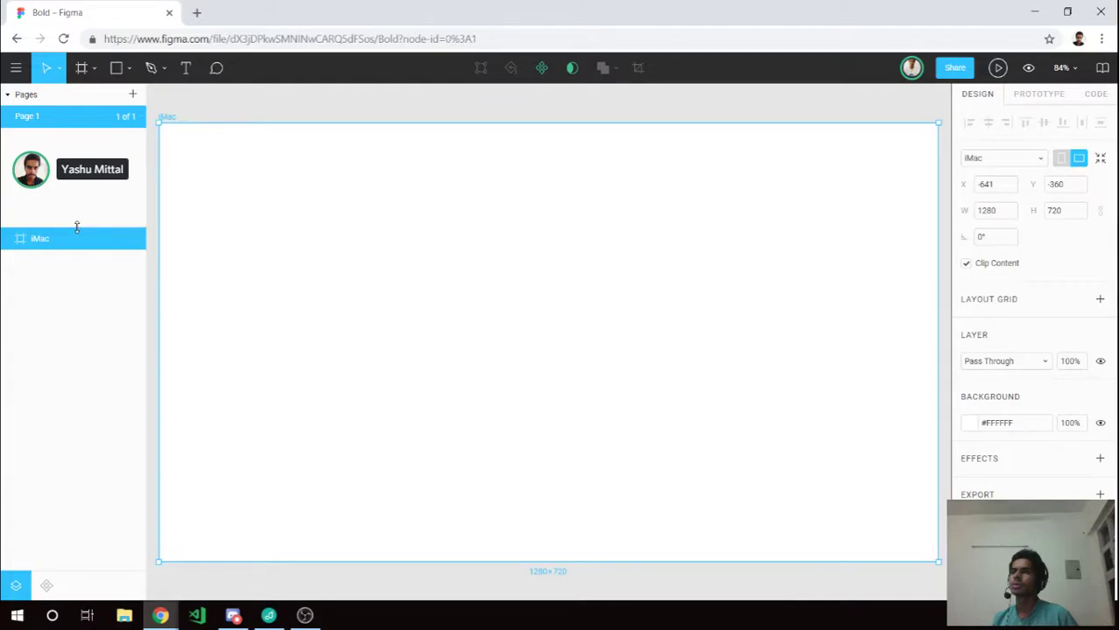
left_click(78, 222)
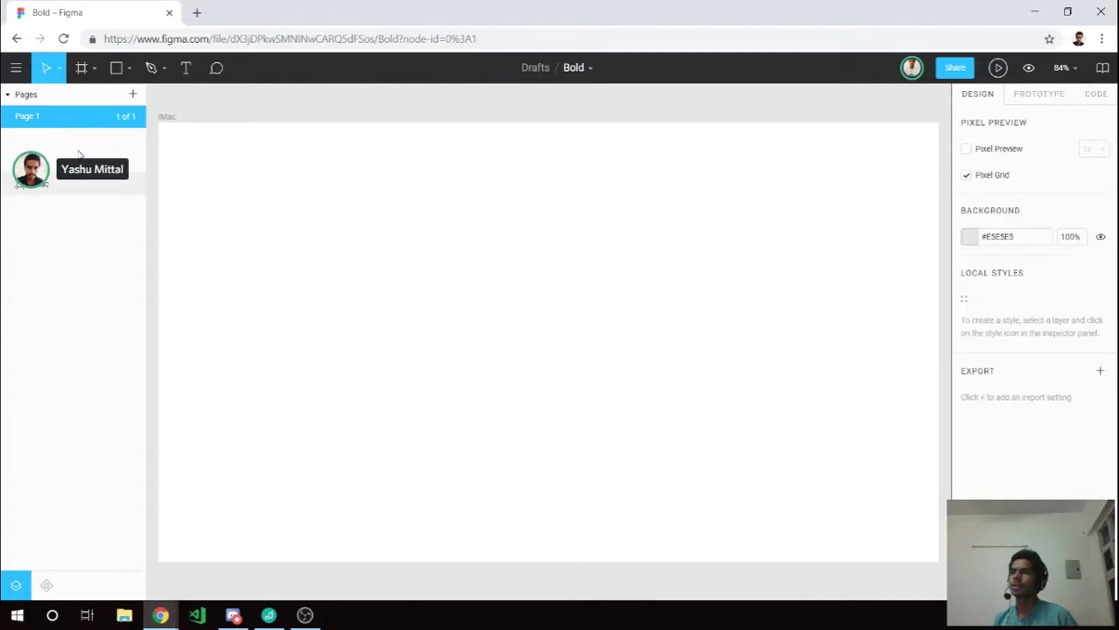
left_click(247, 169)
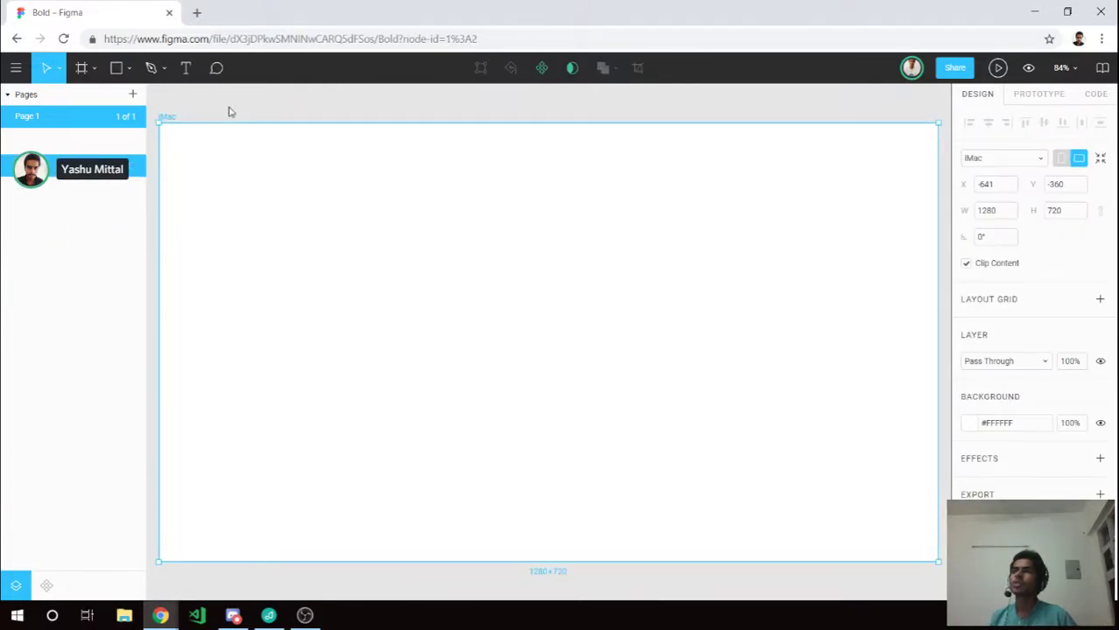
left_click(234, 116)
left_click(257, 194)
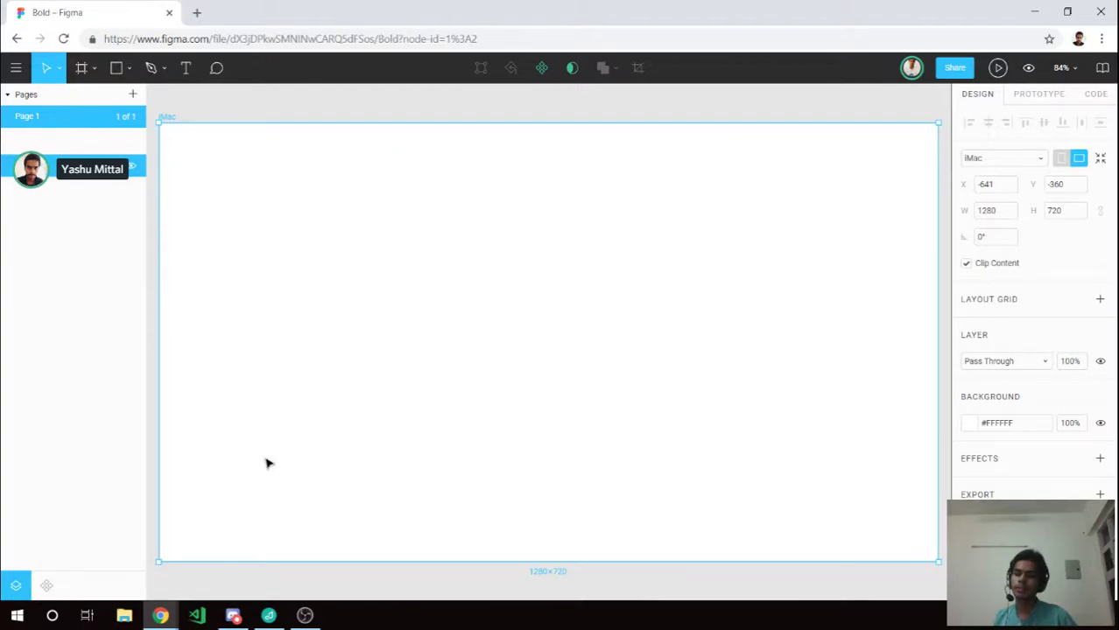
scroll(450, 294, "down", 2, "ctrl")
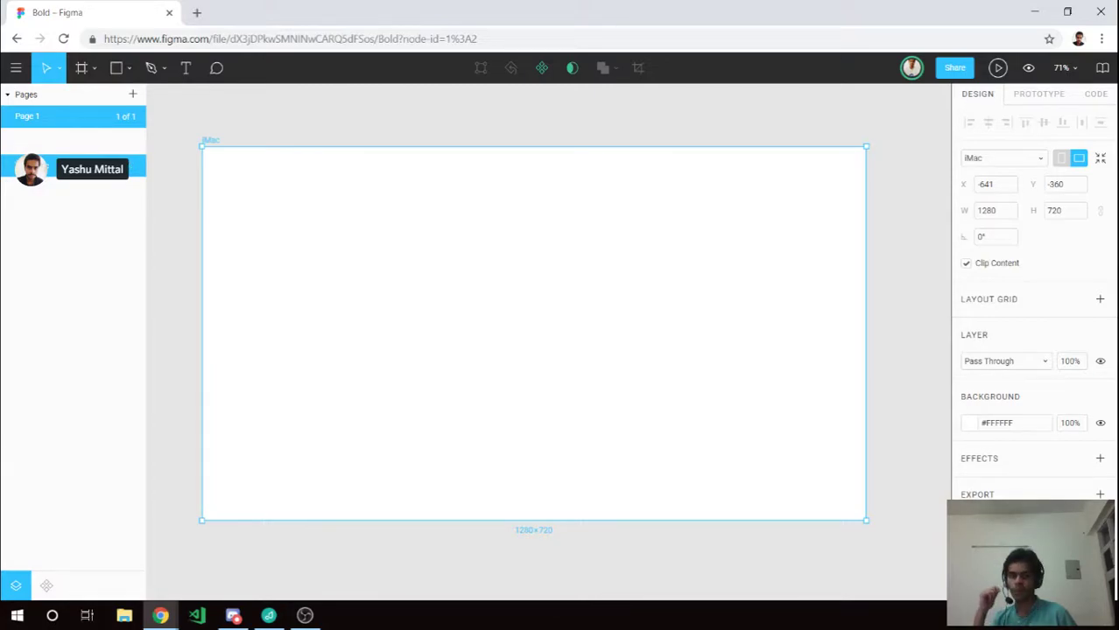
left_click(305, 615)
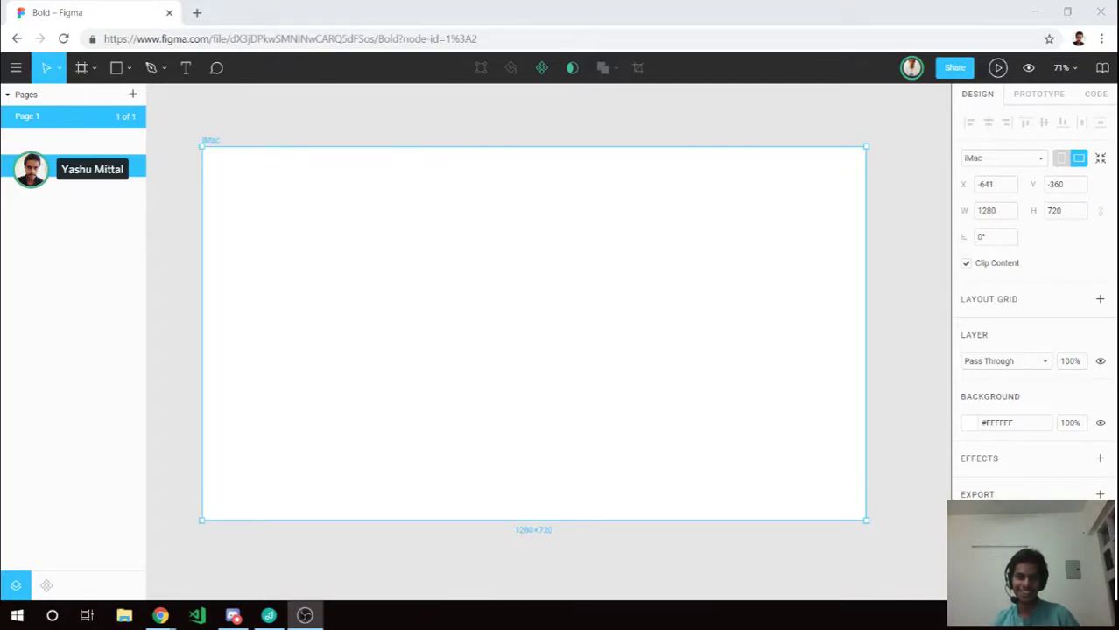
key("super+d")
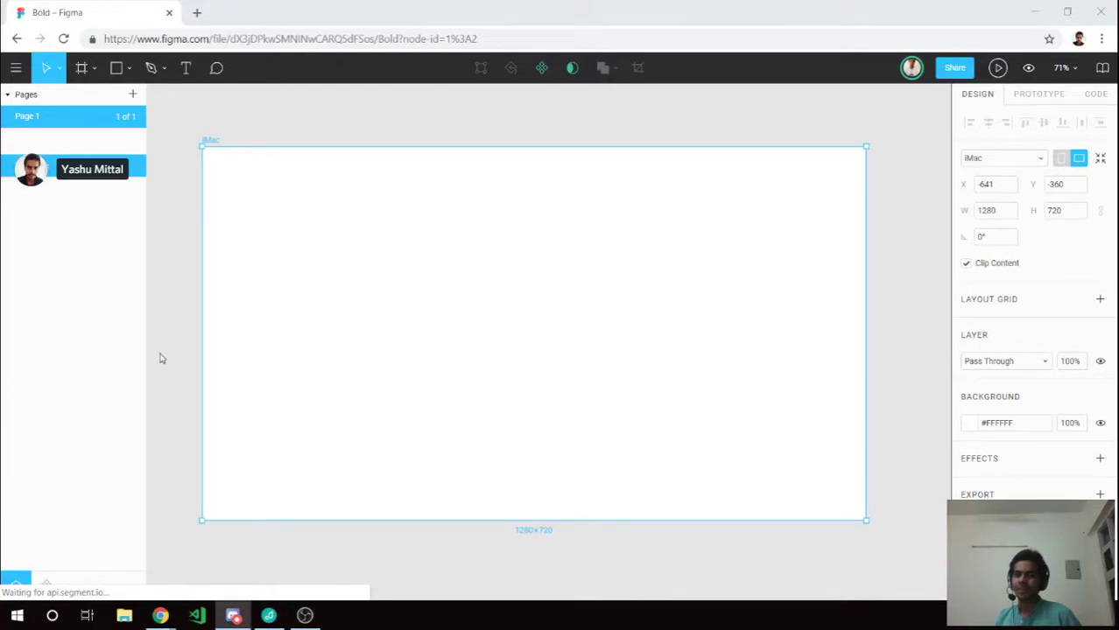
left_click(412, 322)
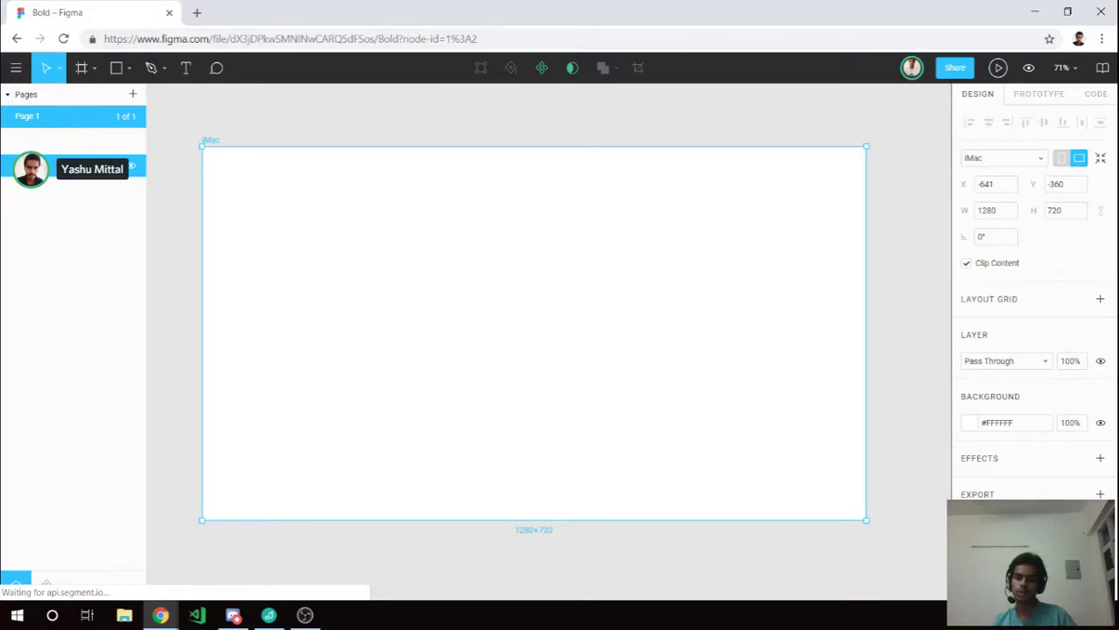
key("alt+Tab")
key("alt+Tab")
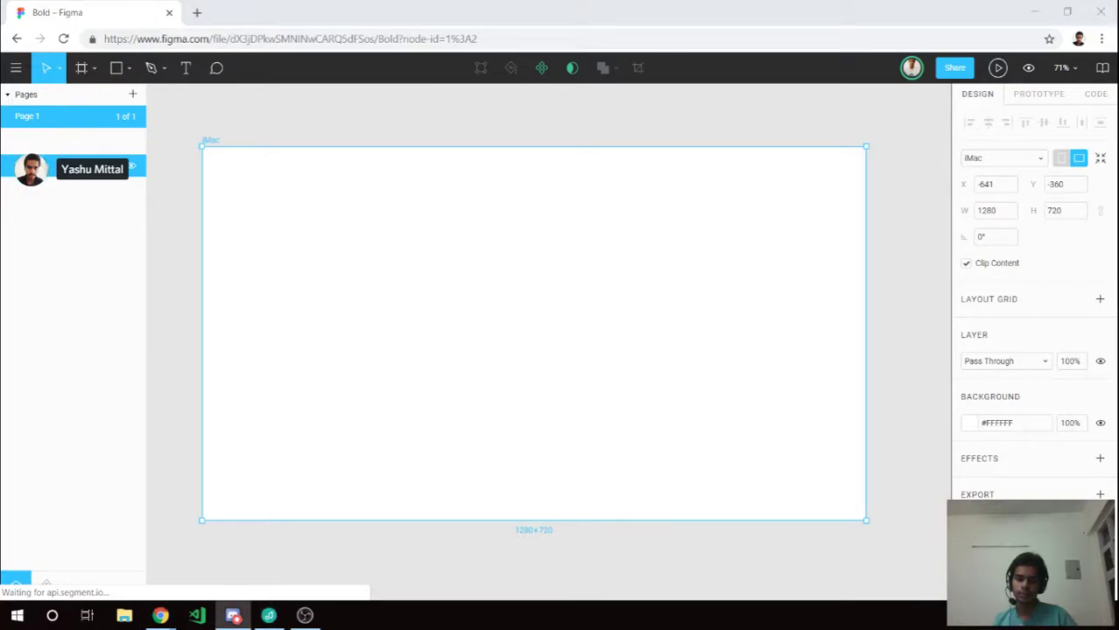
key("alt+Tab")
key("alt+Tab")
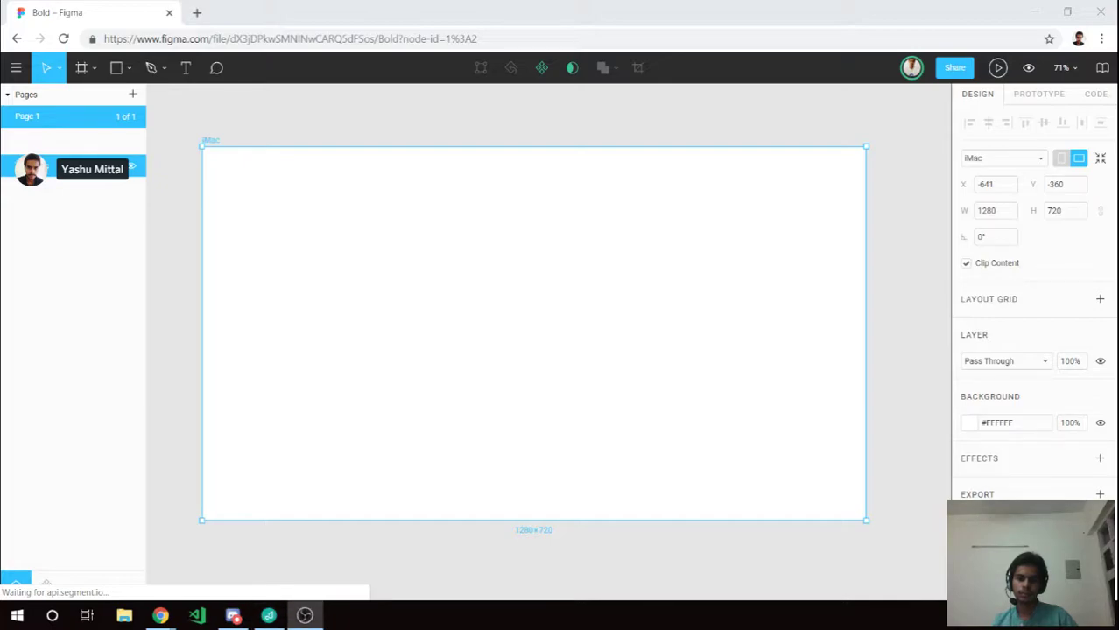
key("alt+Tab")
key("alt+Tab")
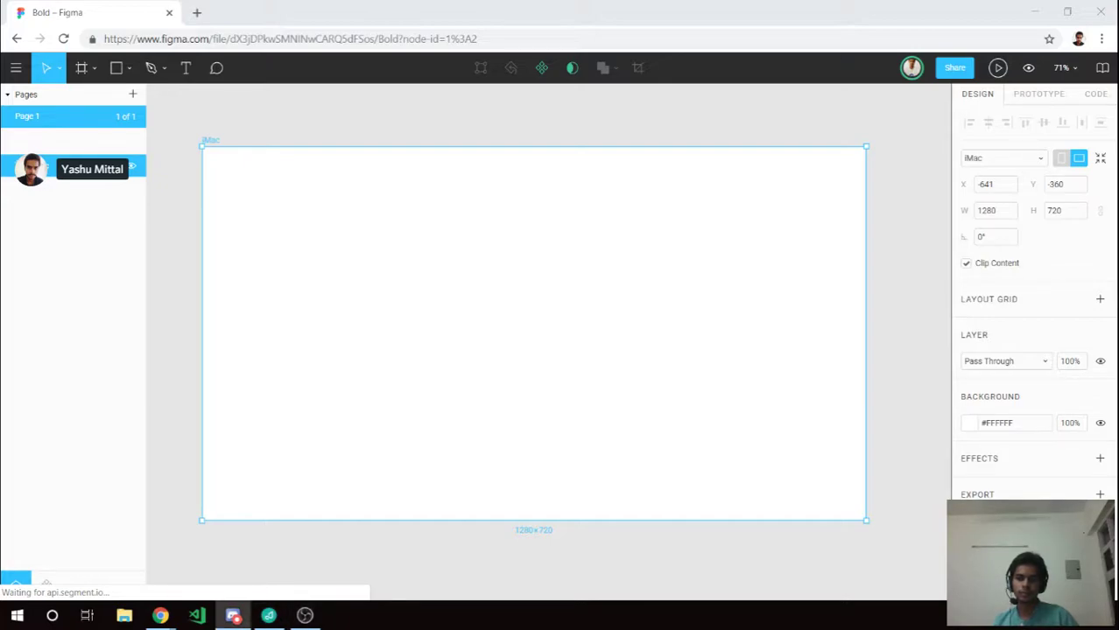
key("alt+Tab")
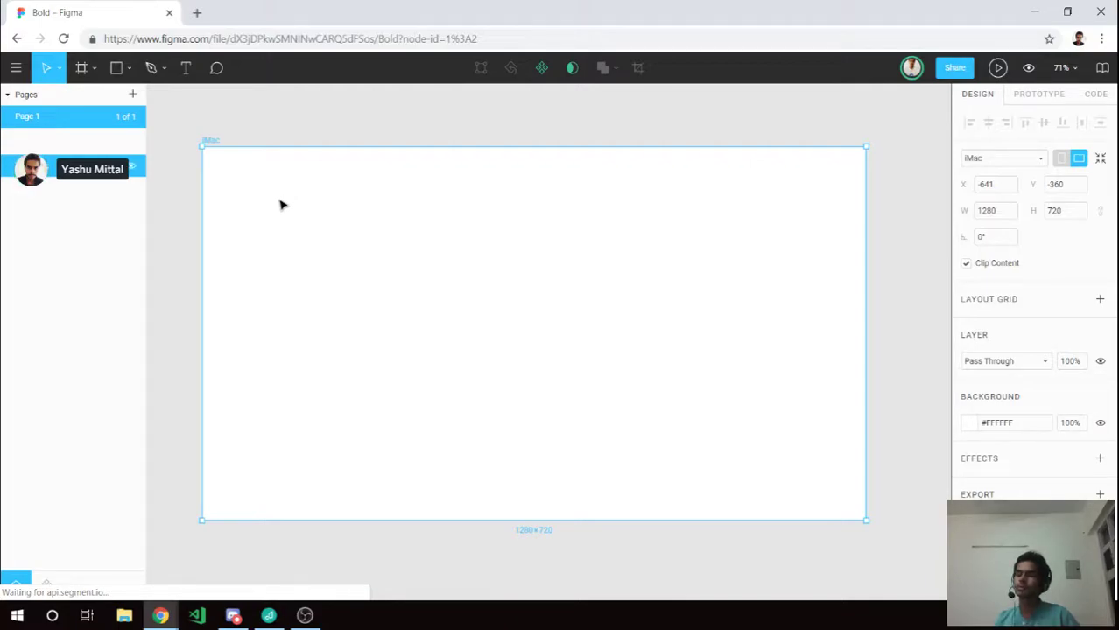
Draw a wide header frame near the iMac top, then delete it.
key("f")
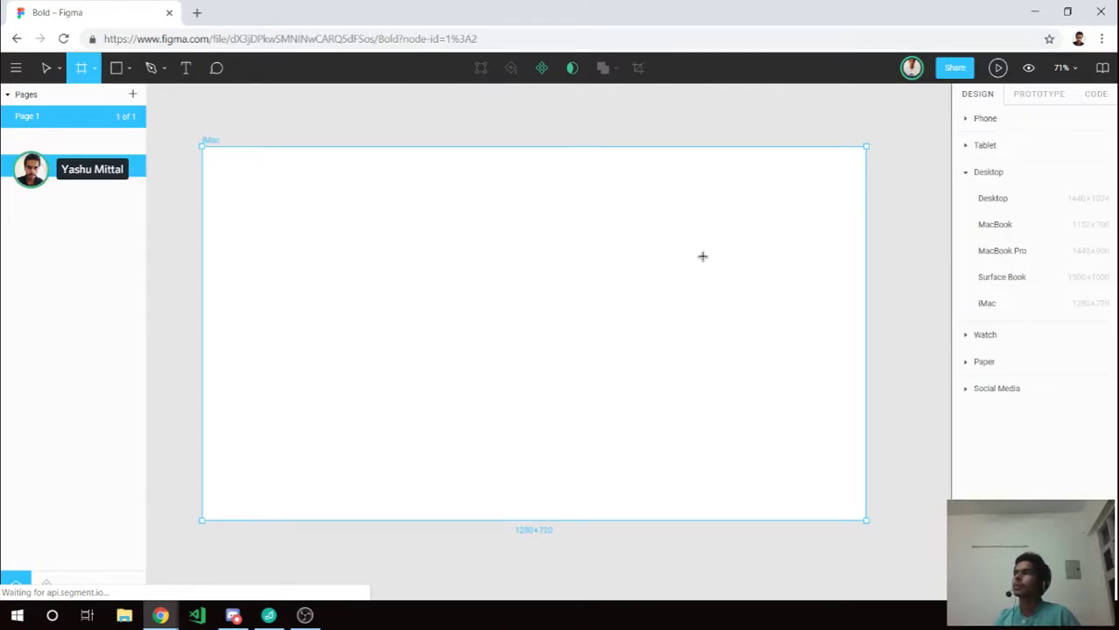
left_click_drag(245, 166, 765, 238)
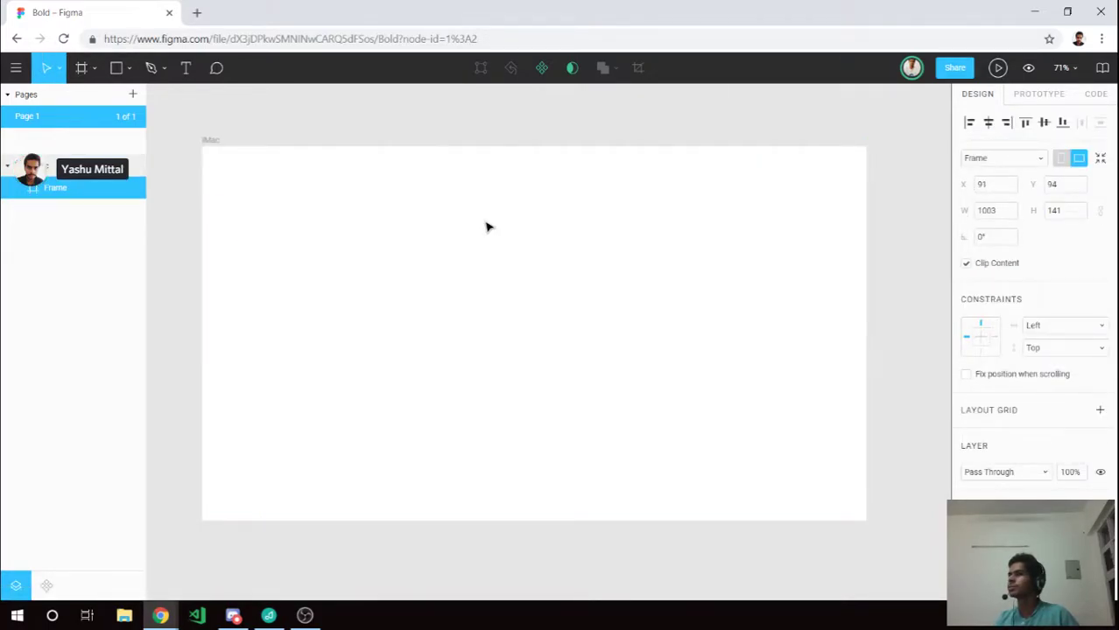
left_click(488, 227)
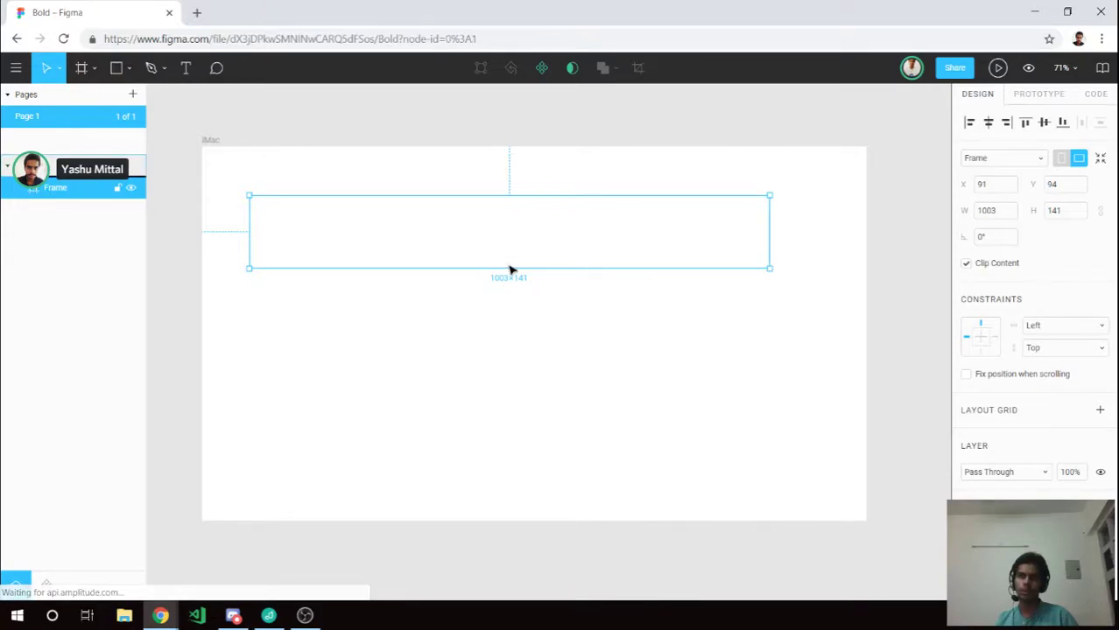
key("Delete")
Draw a grey 909×97 rectangle and snap it to the iMac frame's top-left corner.
left_click(448, 251)
key("r")
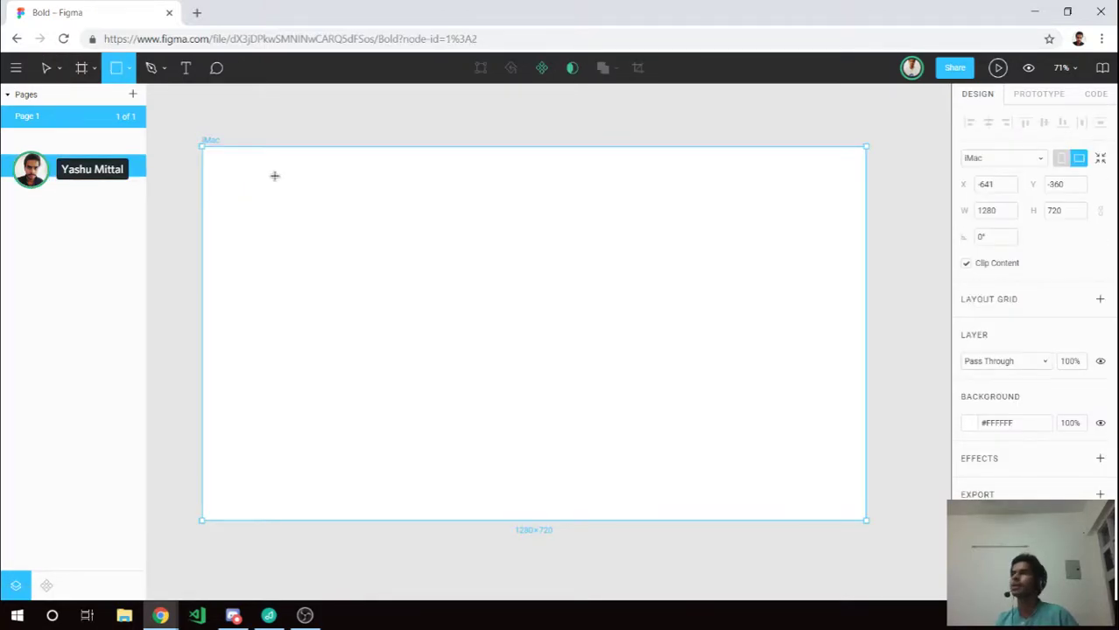
left_click_drag(255, 174, 727, 223)
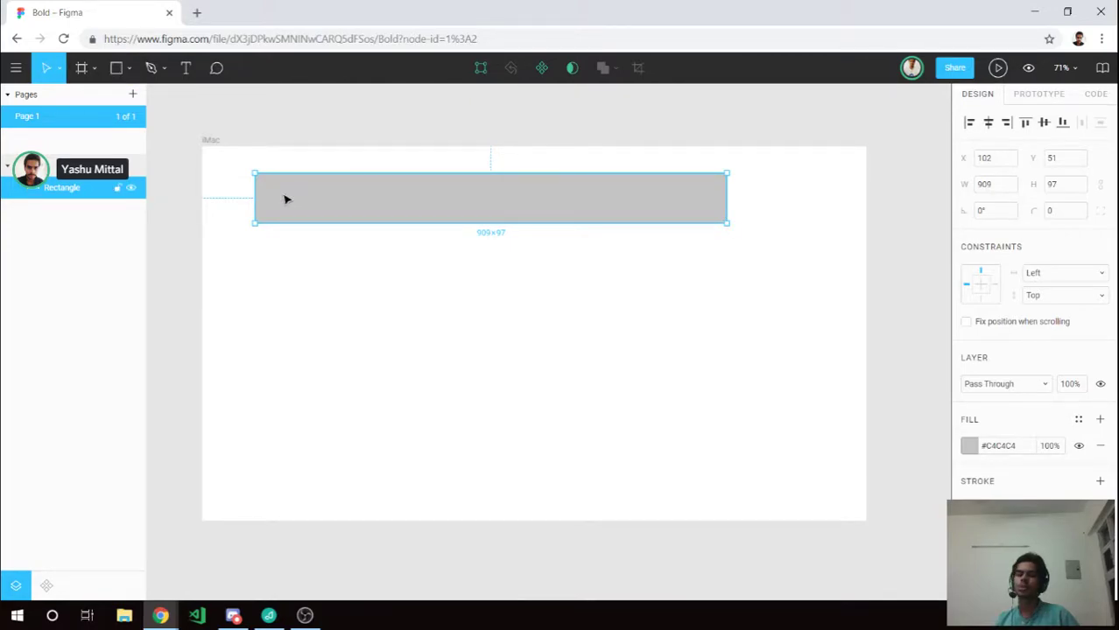
left_click_drag(282, 202, 229, 183)
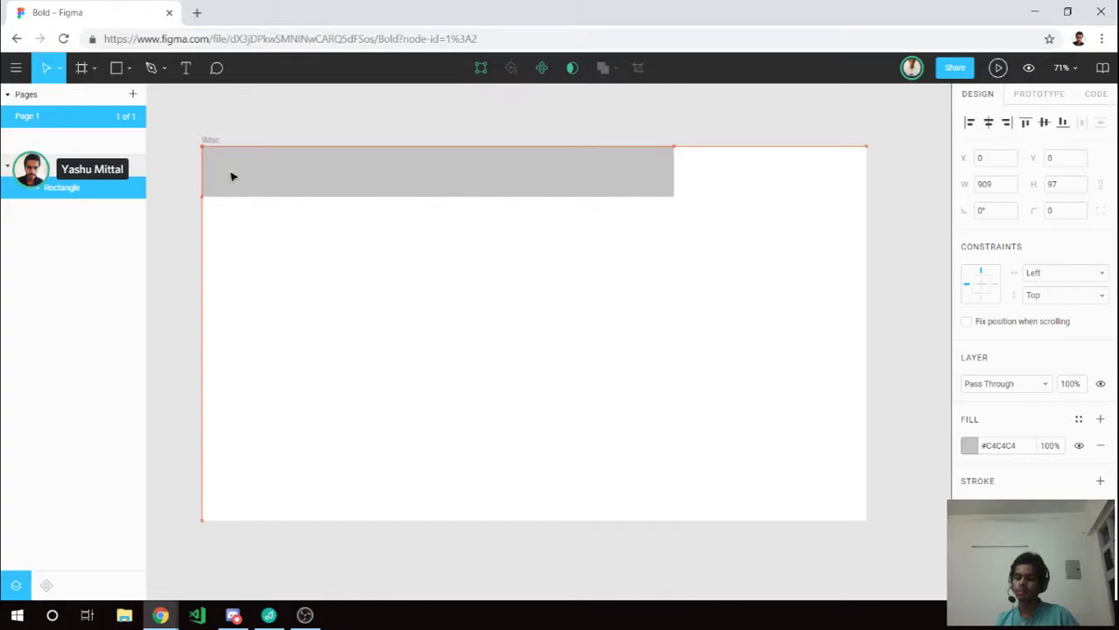
left_click_drag(230, 184, 232, 175)
left_click(267, 229)
Widen the grey bar across the frame and return it to the top-left corner.
key("F11")
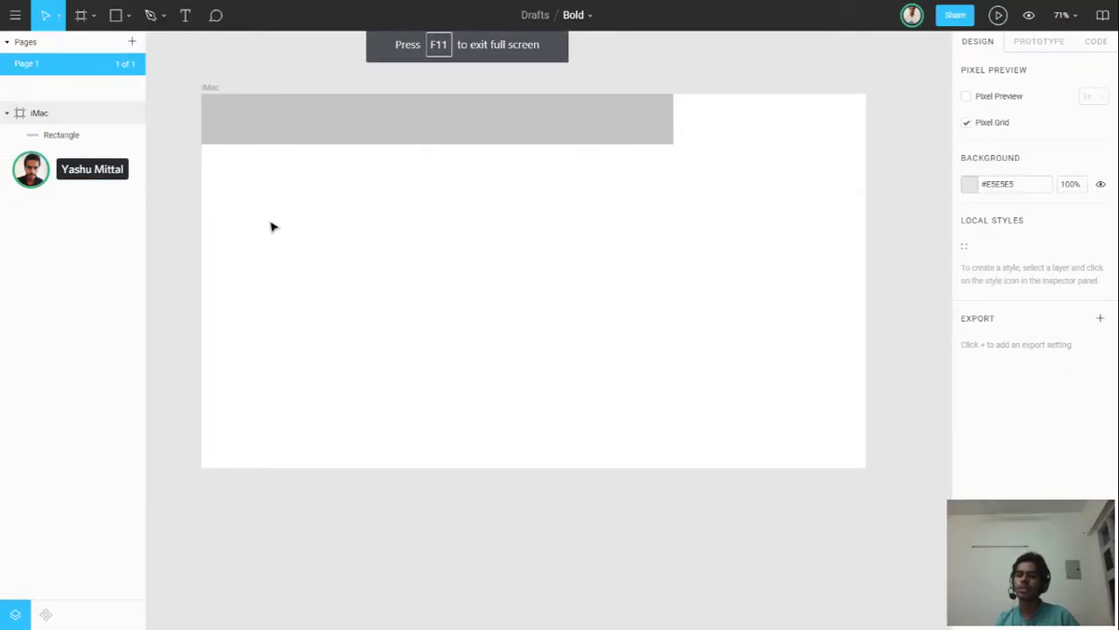
left_click(269, 138)
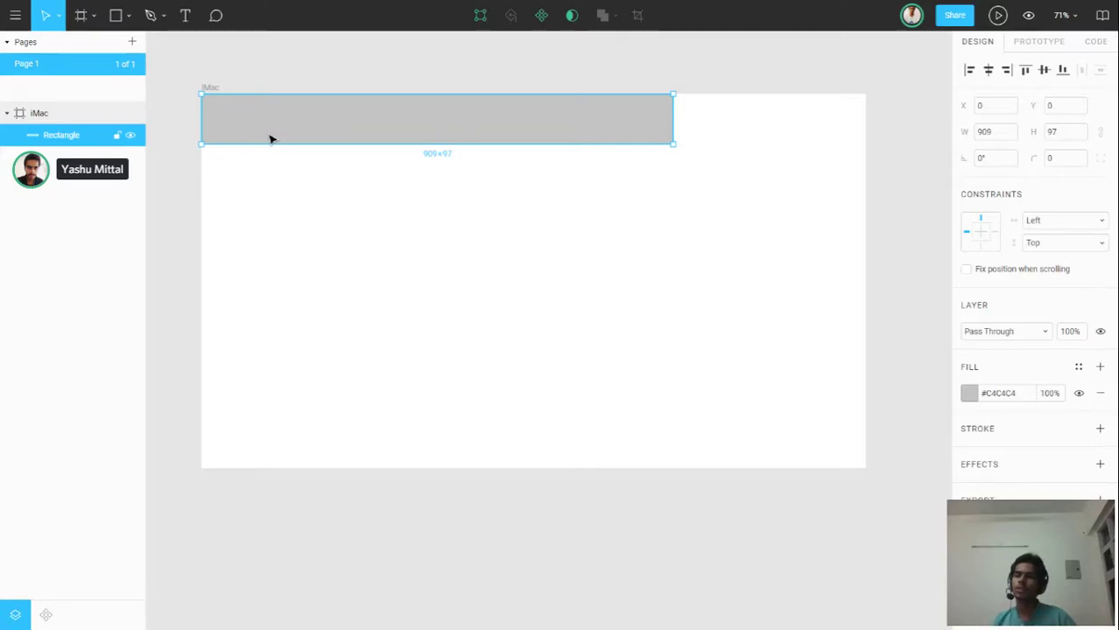
left_click_drag(260, 141, 275, 157)
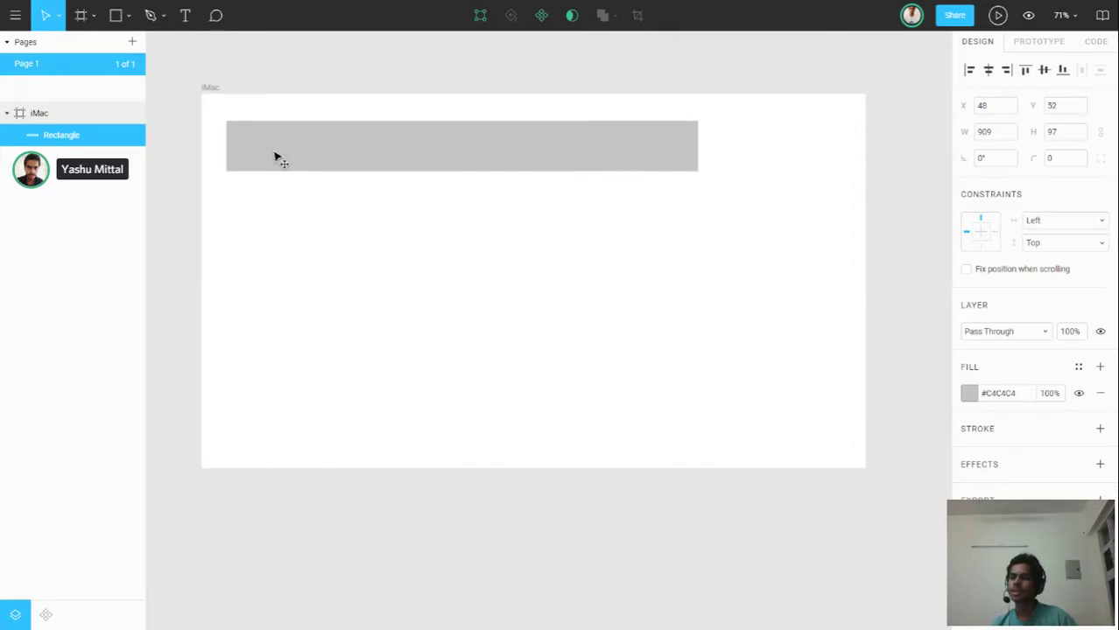
left_click_drag(287, 162, 295, 166)
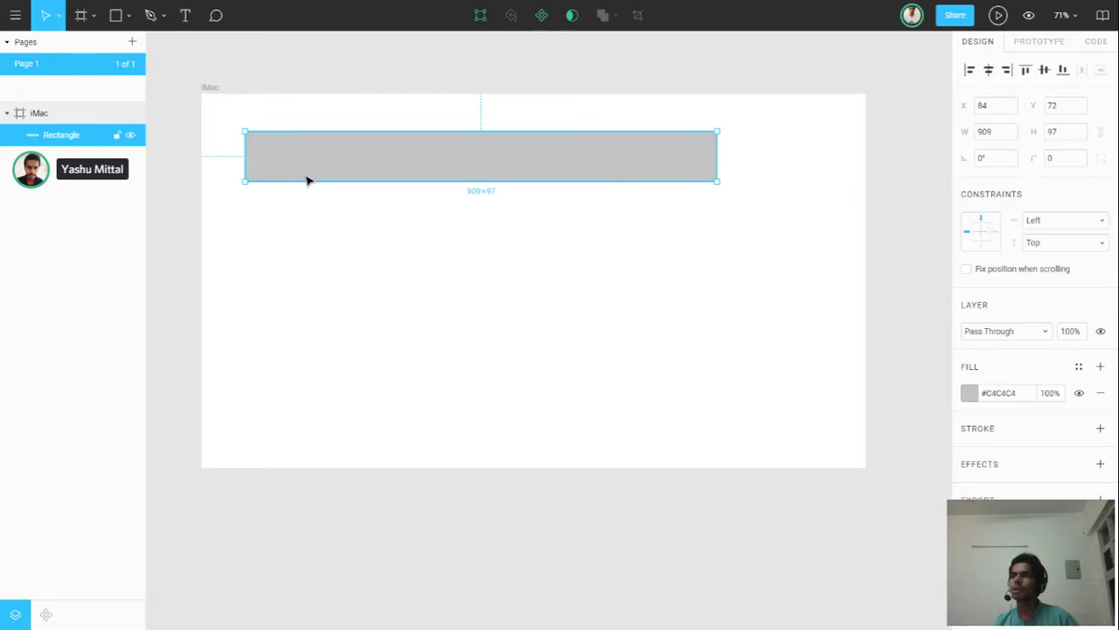
left_click_drag(717, 156, 821, 161)
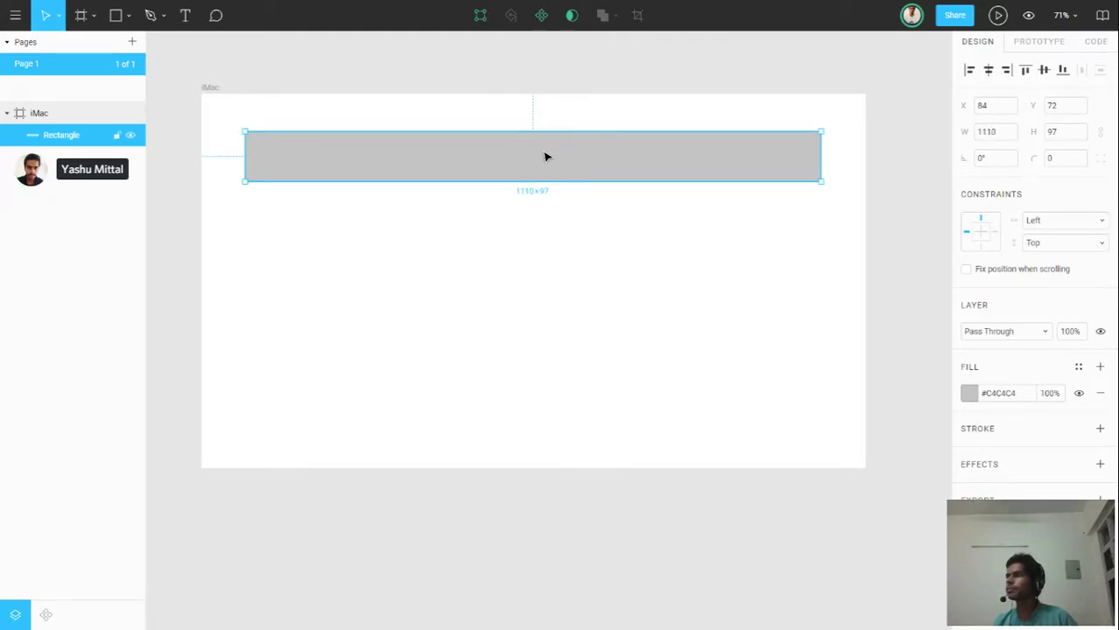
left_click_drag(544, 155, 500, 120)
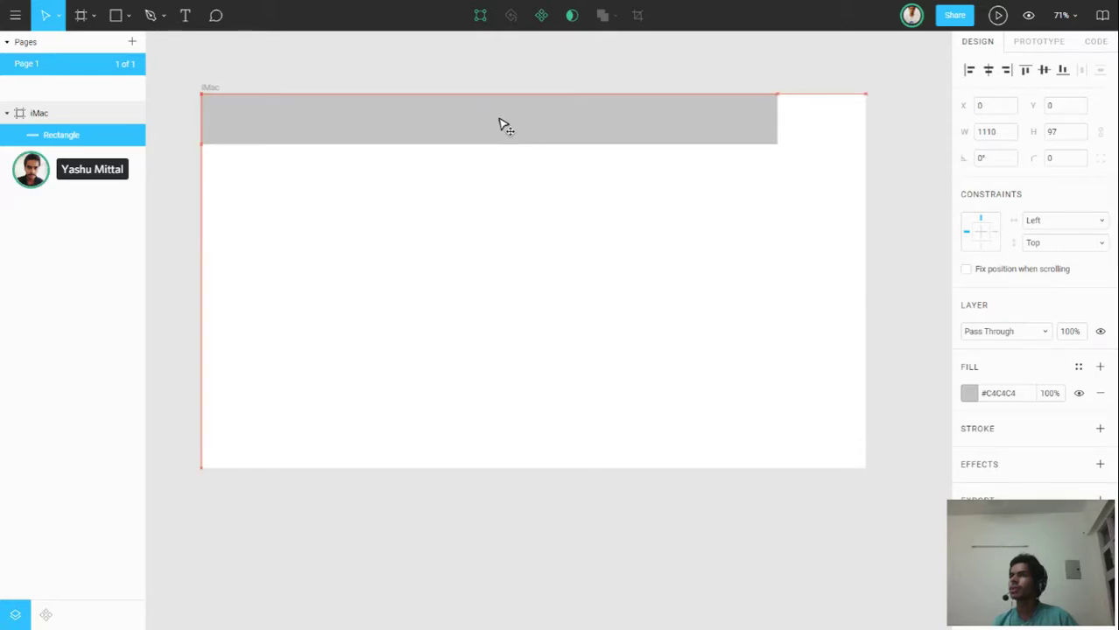
mouse_move(777, 116)
left_mouse_down()
mouse_move(865, 142)
mouse_move(832, 165)
left_mouse_up()
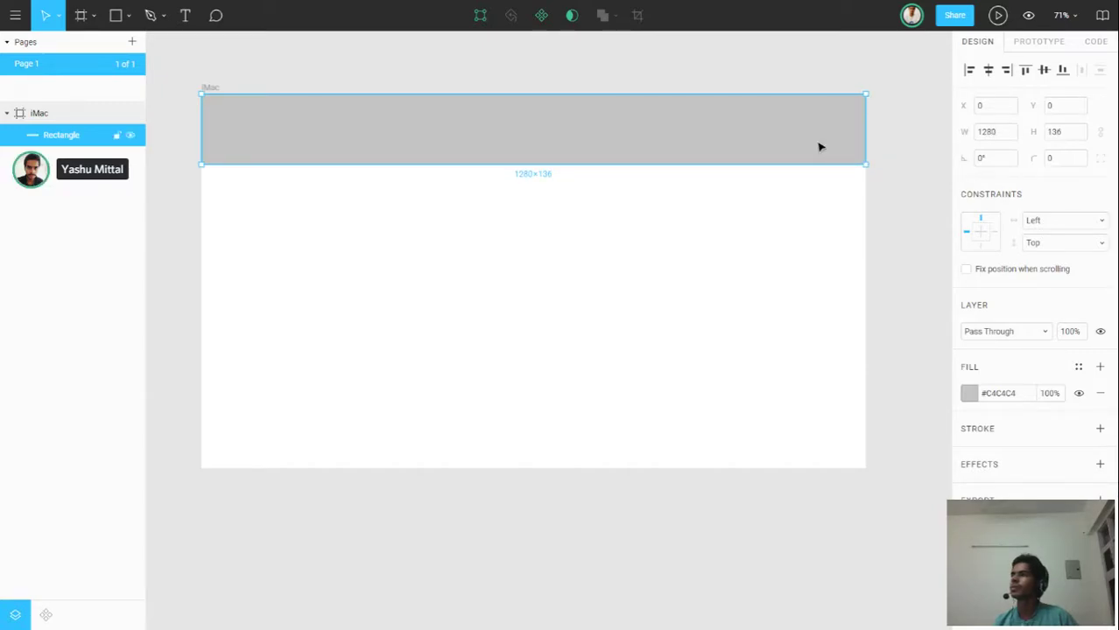
Restore the deleted header rectangle and try Left and Right horizontal constraints.
key("Delete")
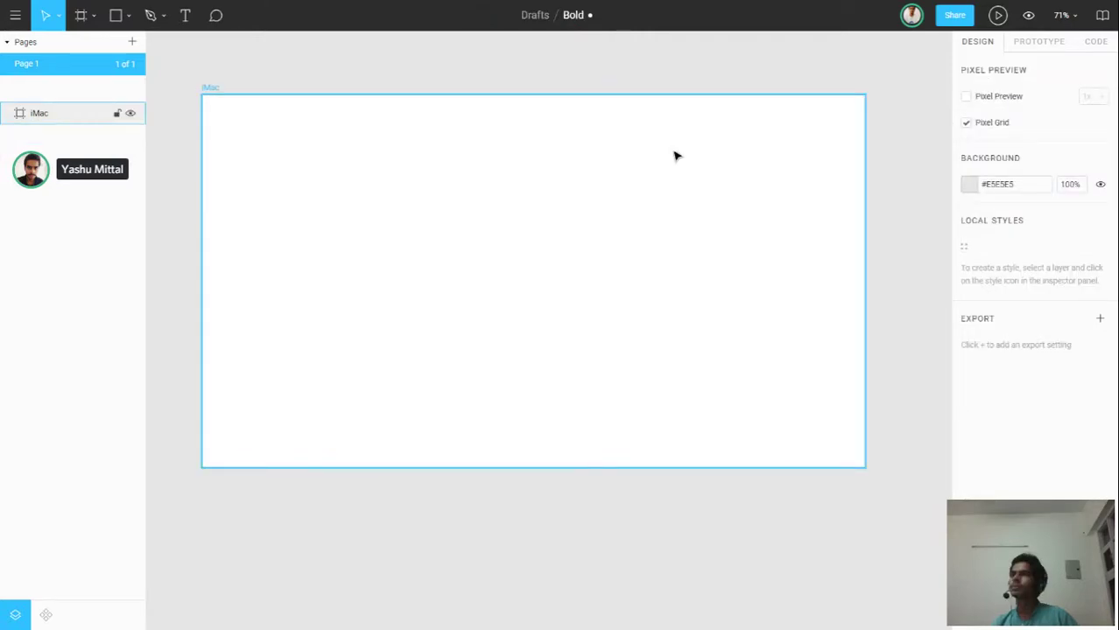
key("ctrl+z")
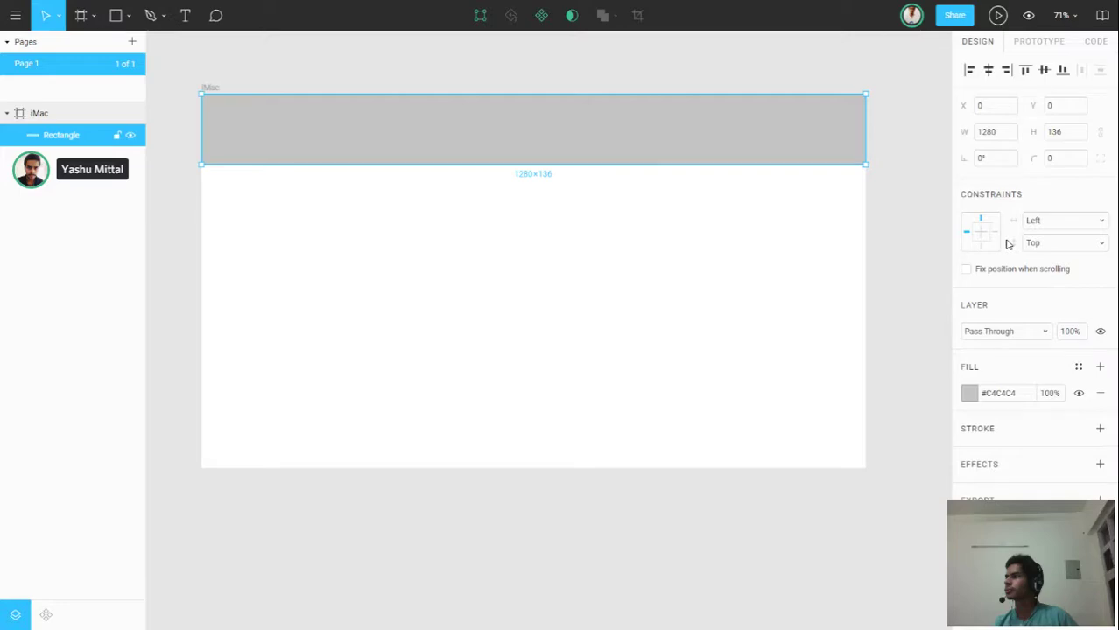
left_click(1034, 222)
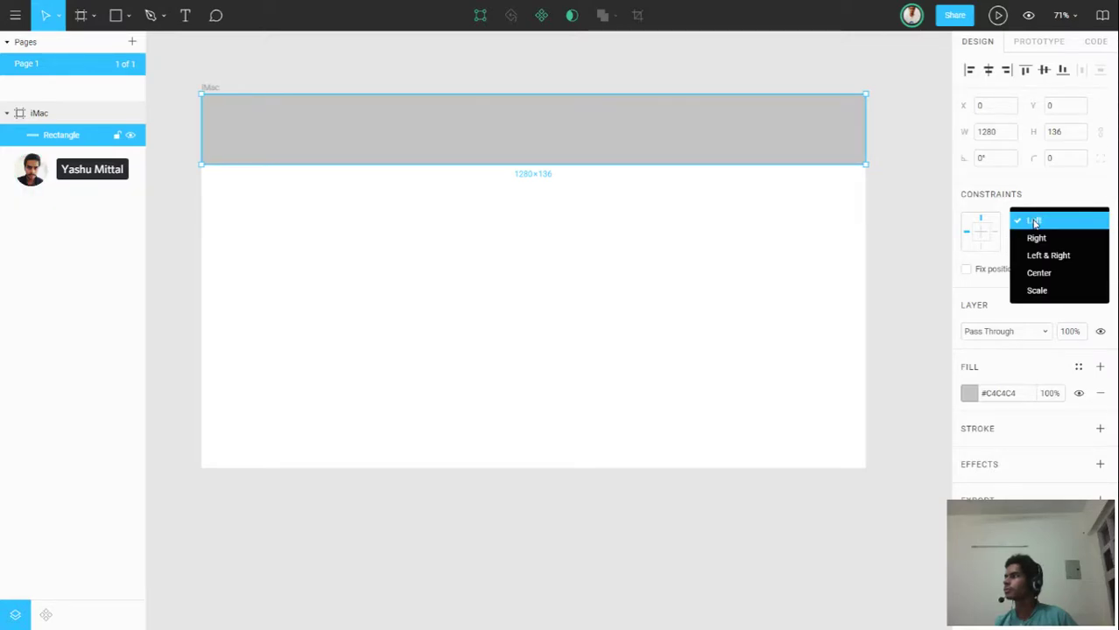
left_click(1047, 256)
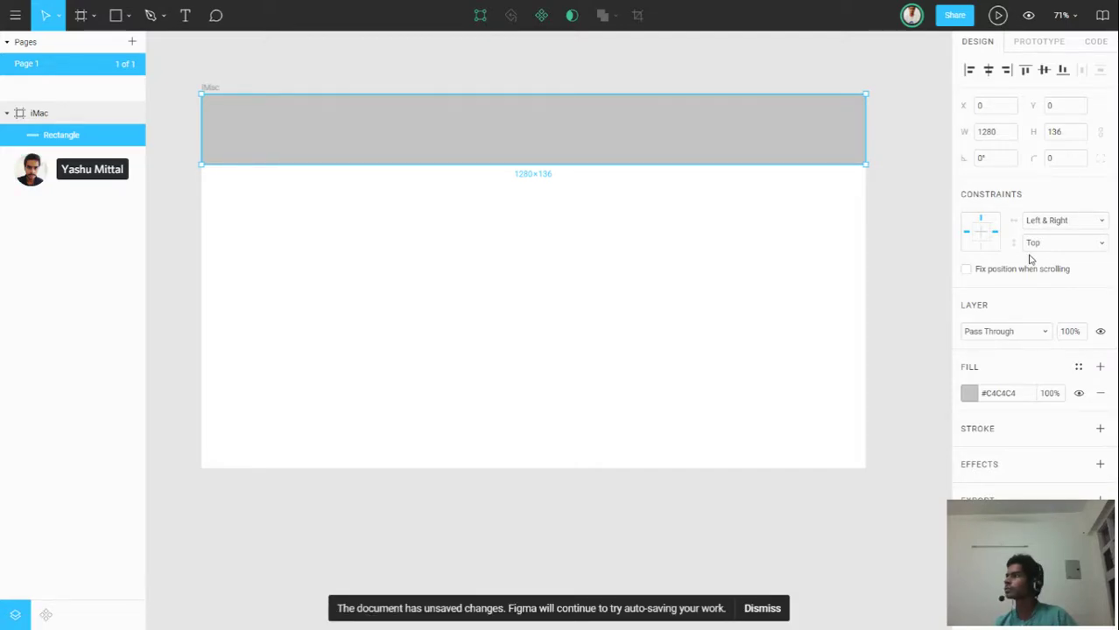
left_click(1033, 245)
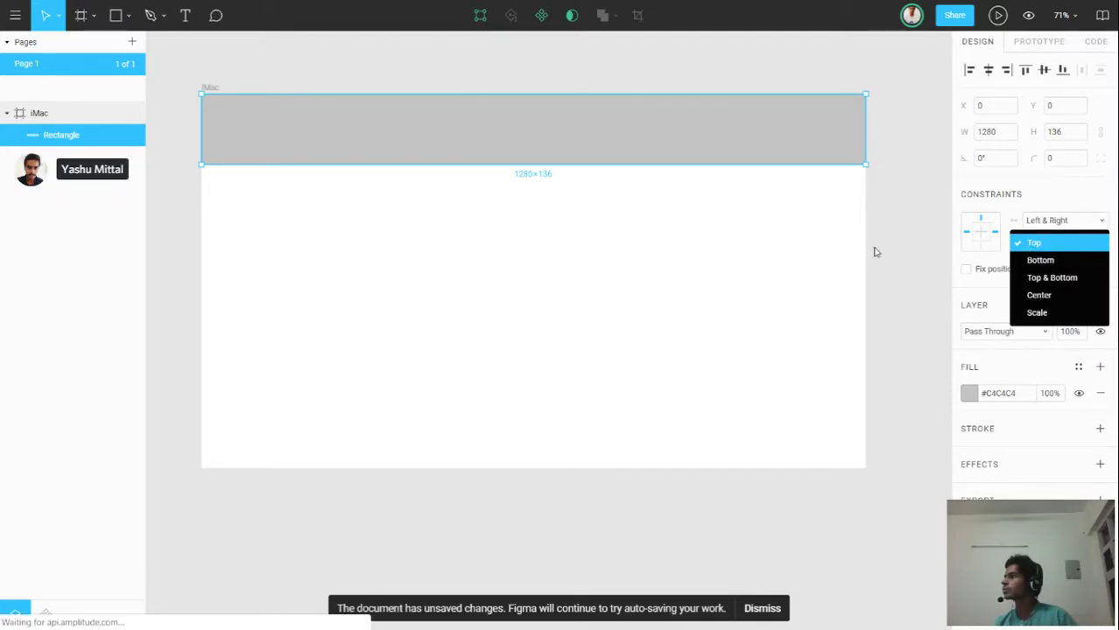
key("Escape")
key("Escape")
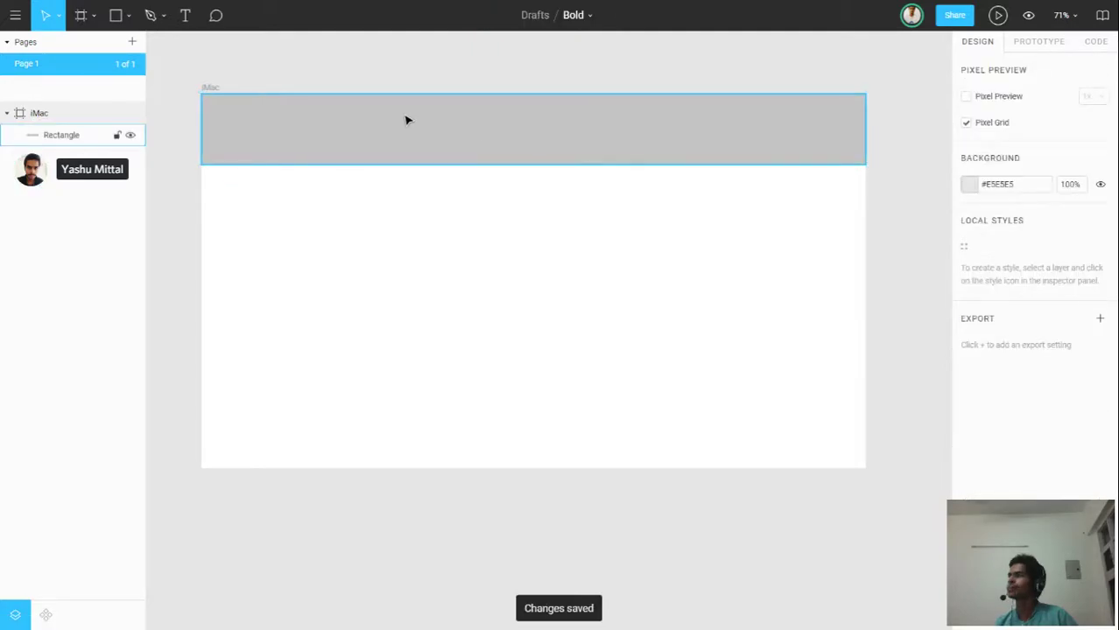
Set the 1280×136 header's horizontal constraint to Scale, keeping vertical at Top.
left_click(435, 102)
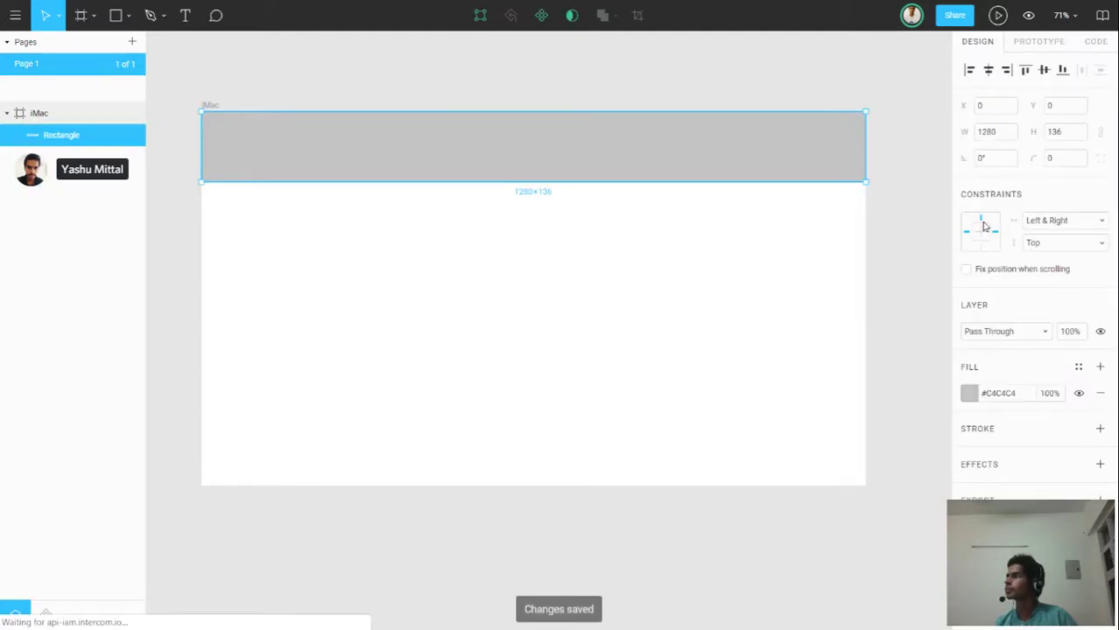
left_click(1049, 223)
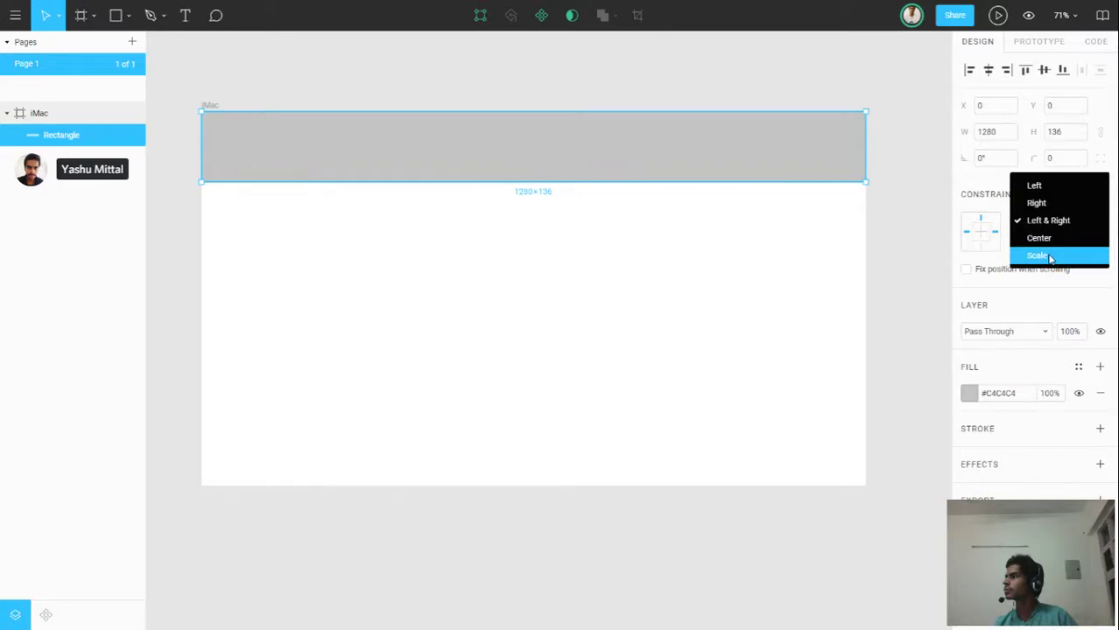
left_click(1050, 258)
key("Escape")
scroll(527, 128, "up", 3)
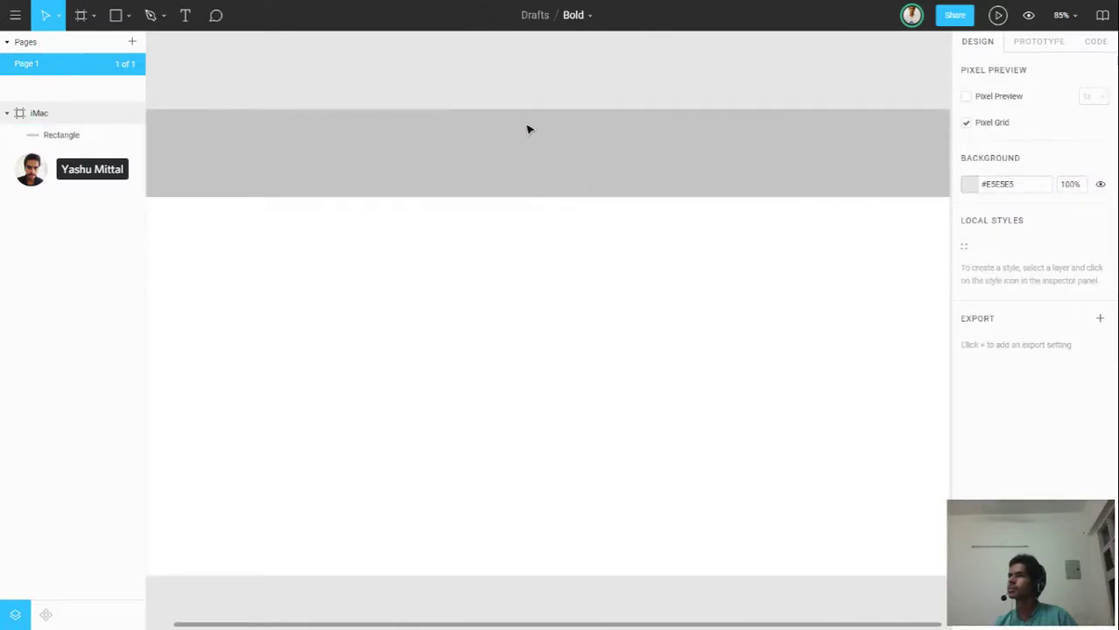
scroll(527, 129, "down", 2)
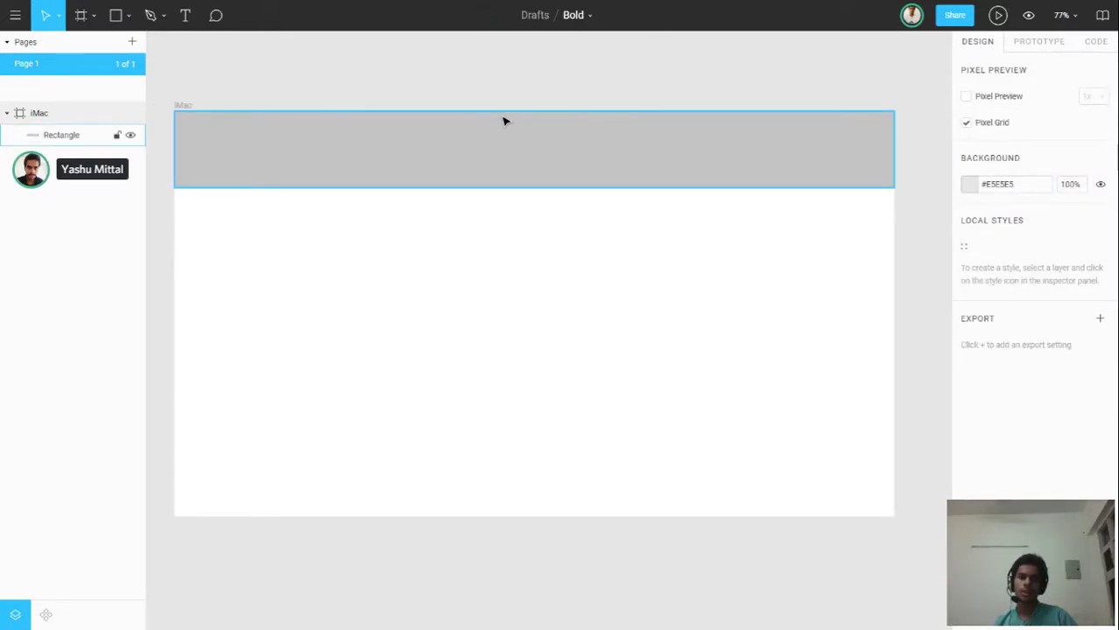
left_click(302, 126)
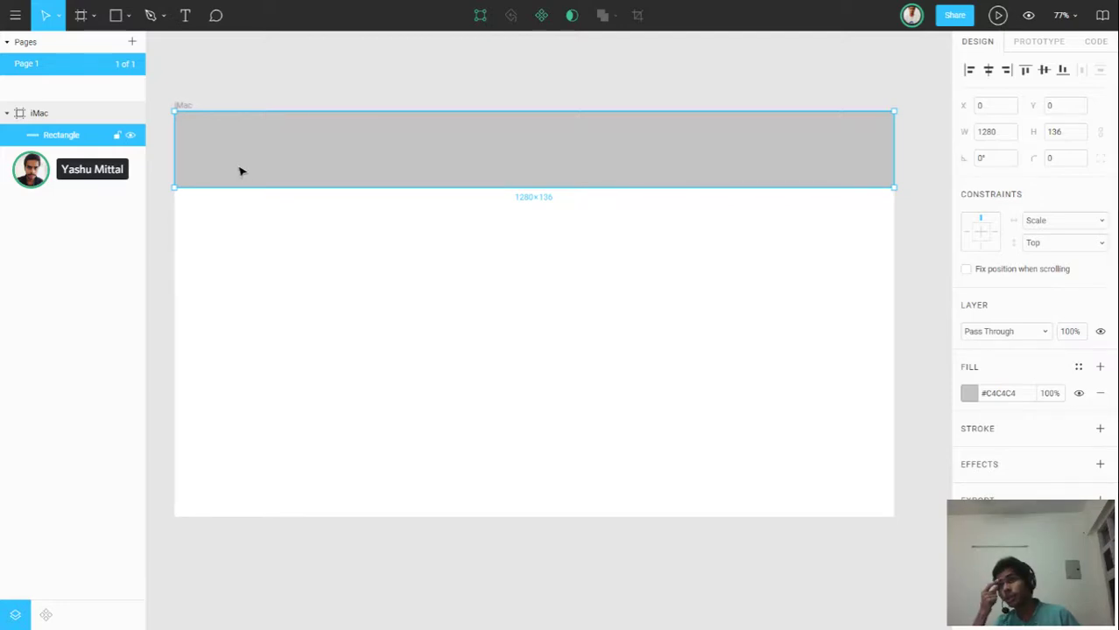
Change the header rectangle's height from 136 to 80, making it 1280×80.
left_click(1066, 133)
double_click(1067, 133)
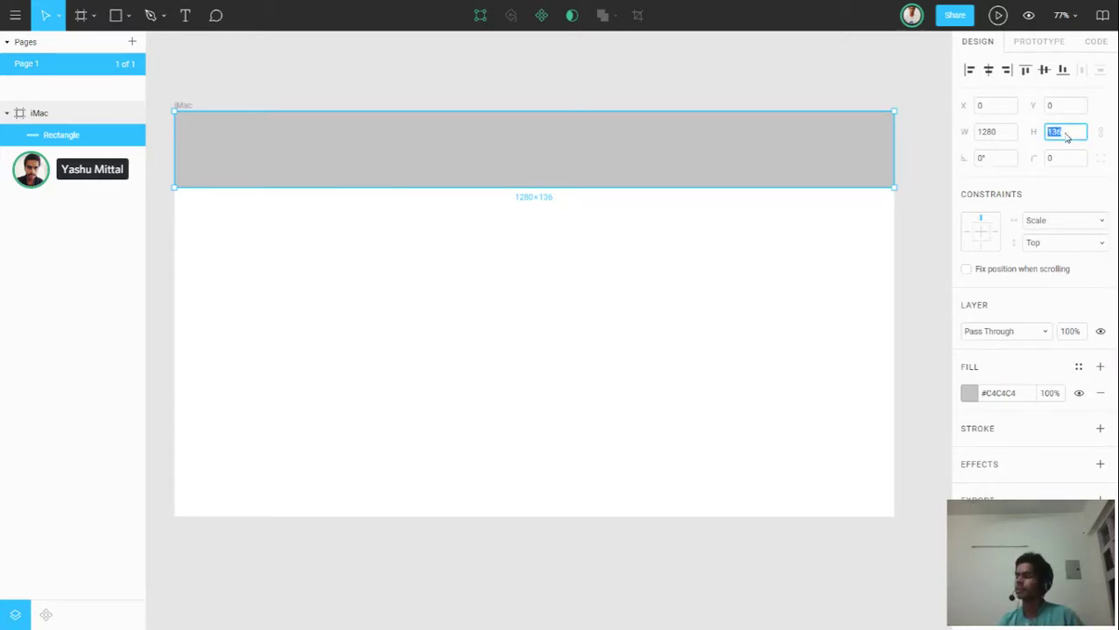
type("80")
key("Return")
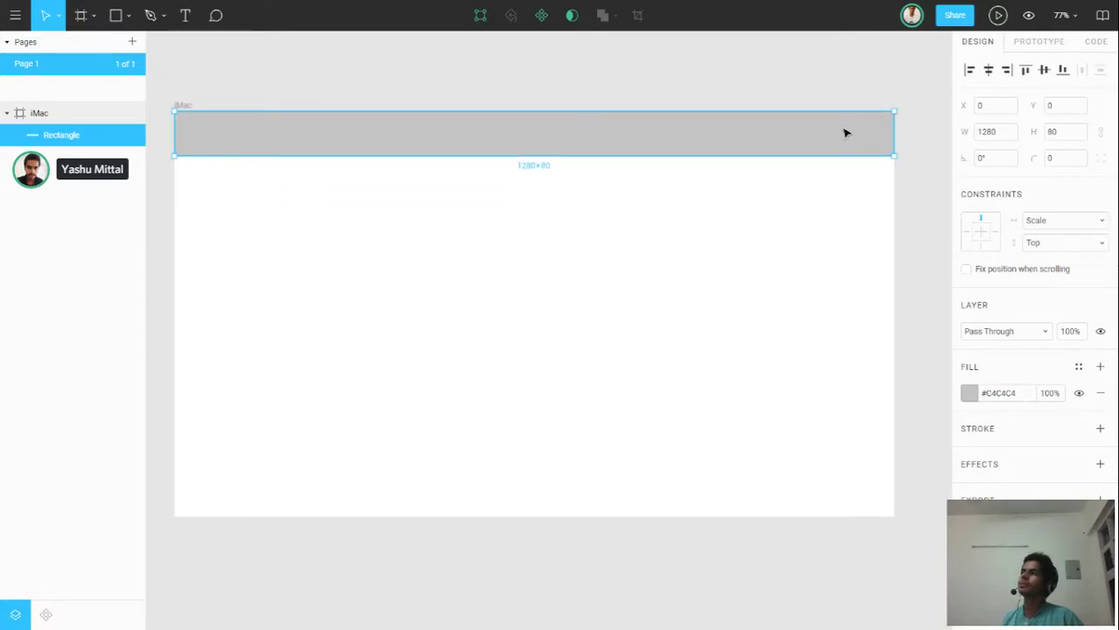
Add a 'BOLD' text label centred in the grey header bar.
key("t")
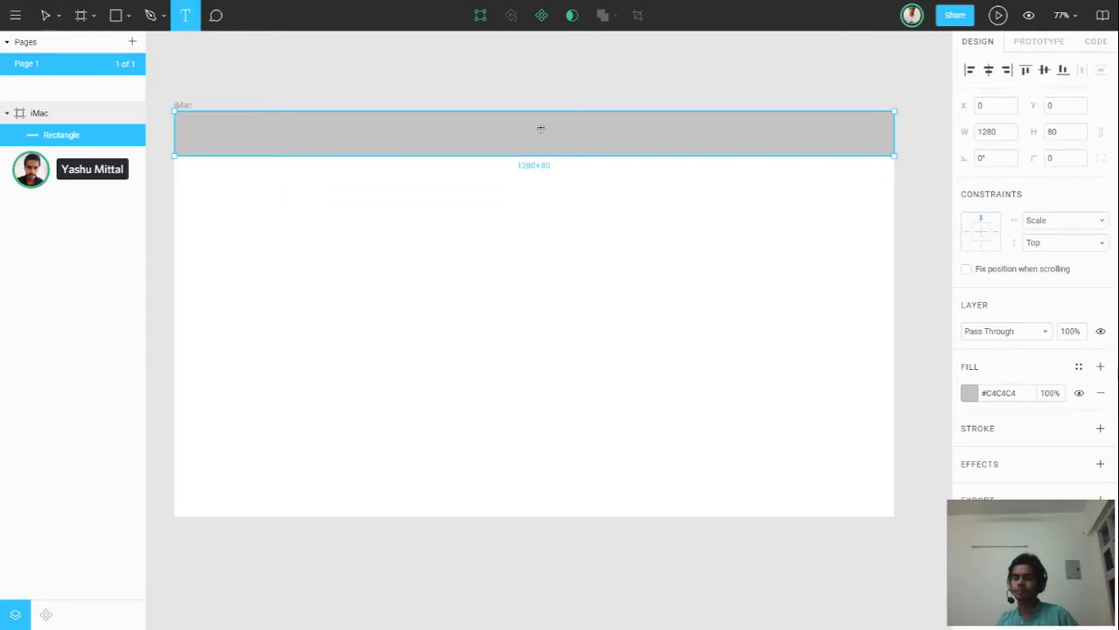
left_click(541, 128)
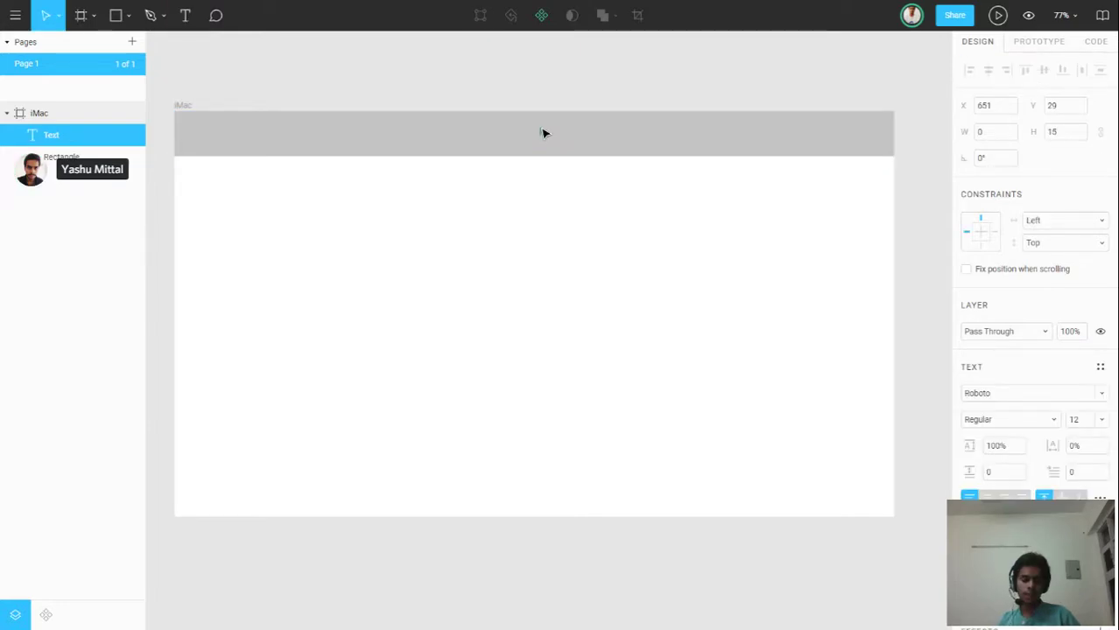
type("BOLD")
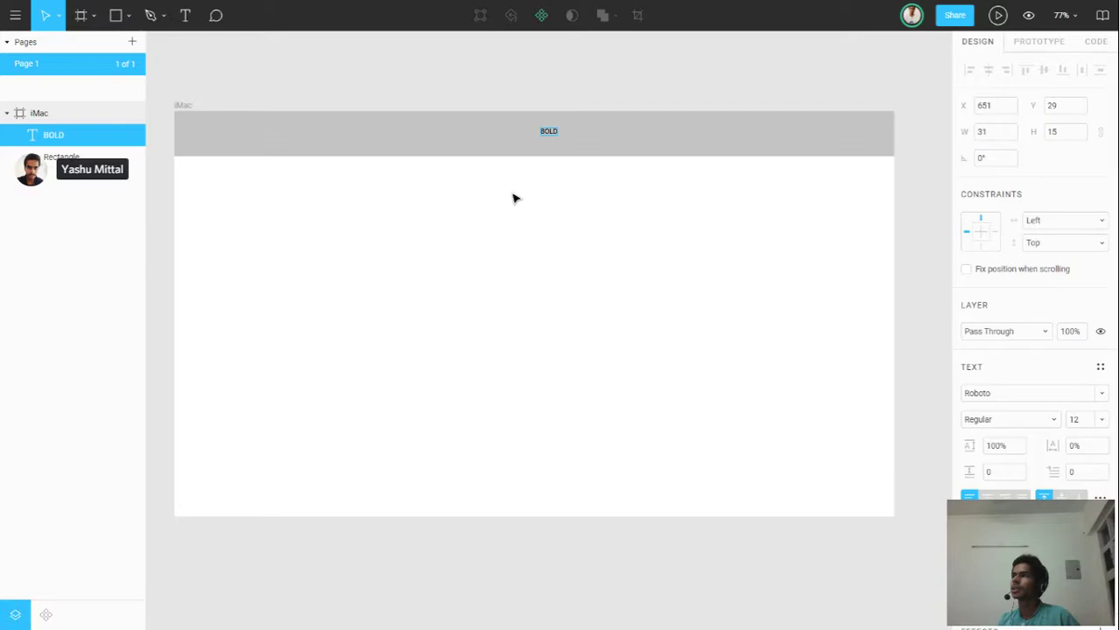
key("Escape")
left_click_drag(550, 131, 531, 134)
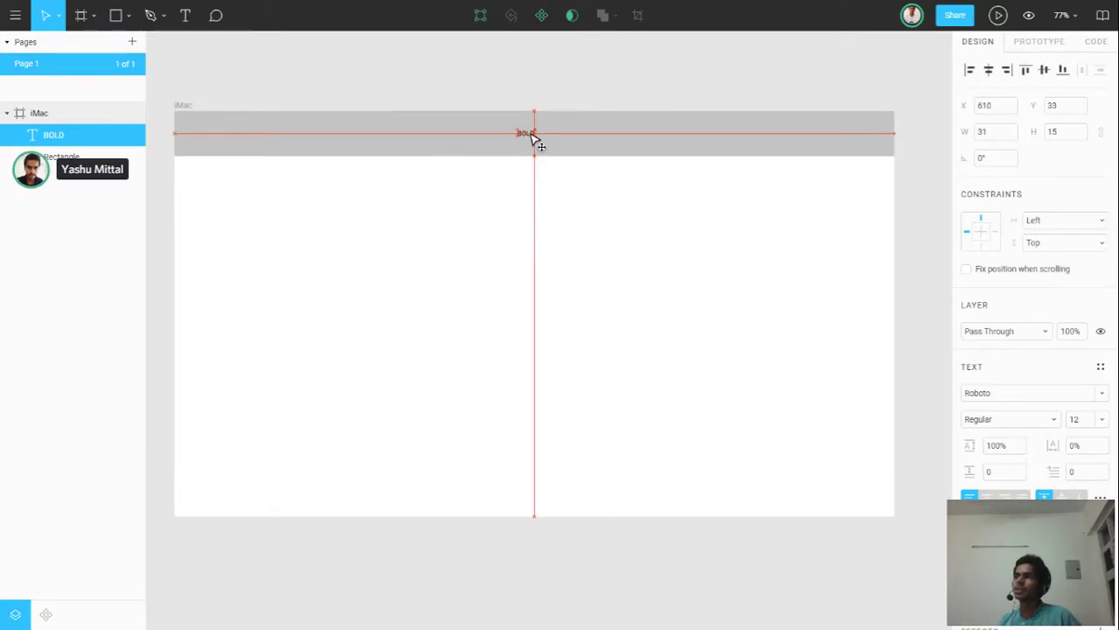
left_click_drag(531, 134, 534, 135)
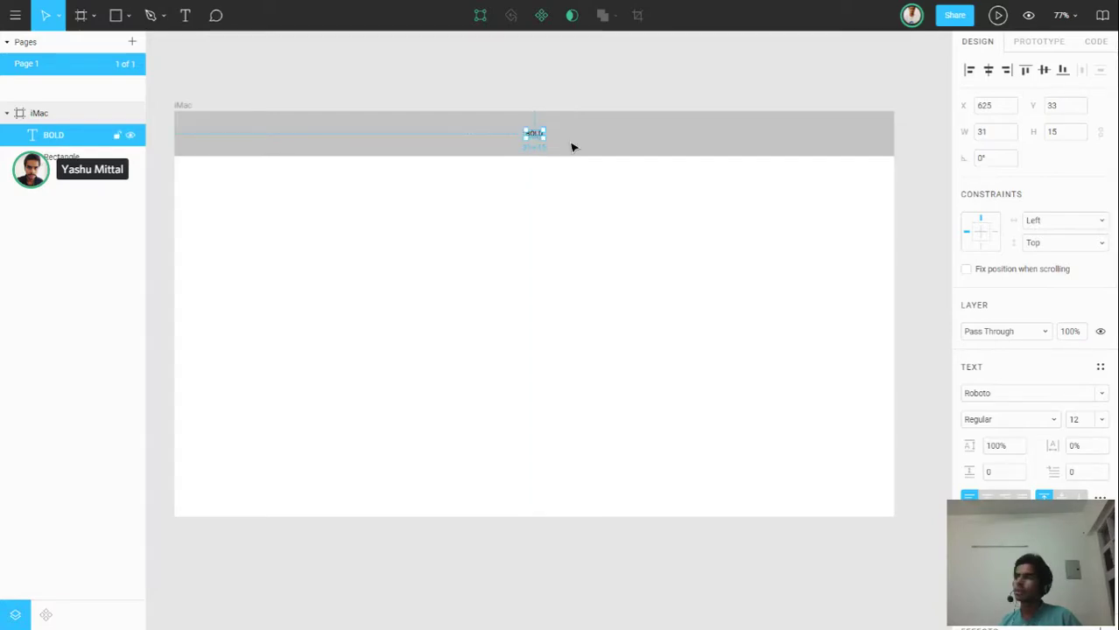
Try font sizes 14 and 20 on the BOLD text, settling on 25.
left_click(1077, 420)
type("14")
key("Return")
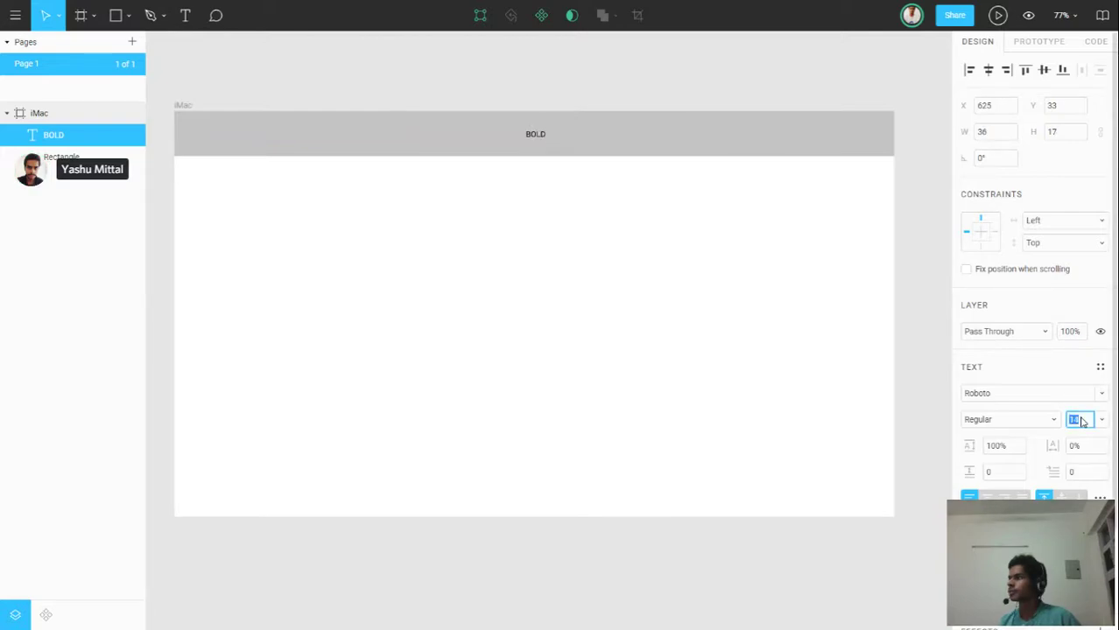
type("20")
key("Return")
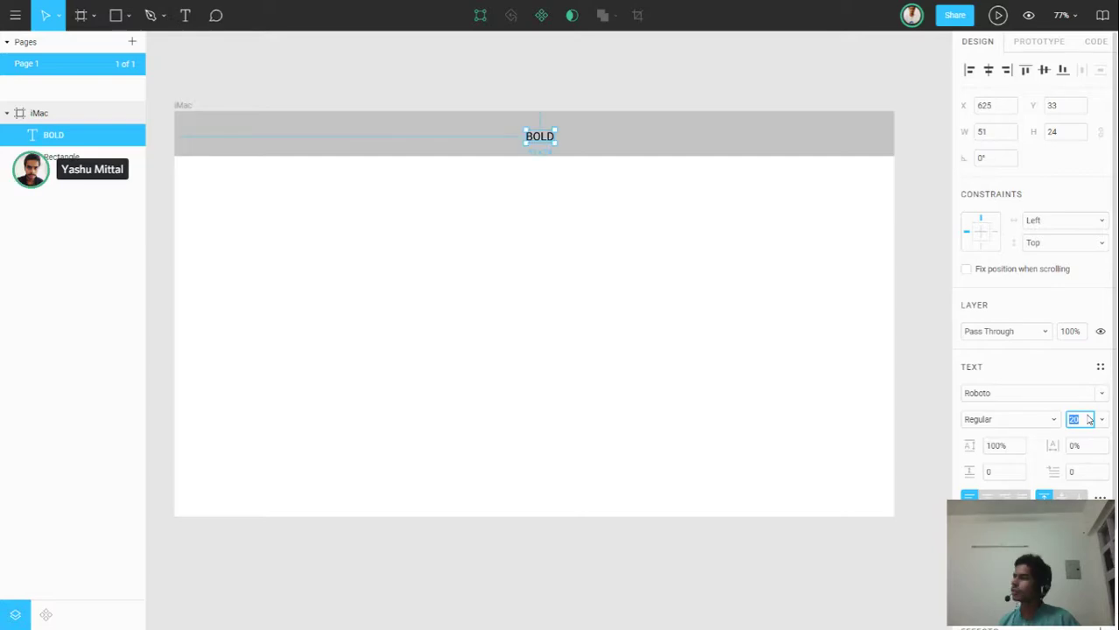
type("25")
key("Return")
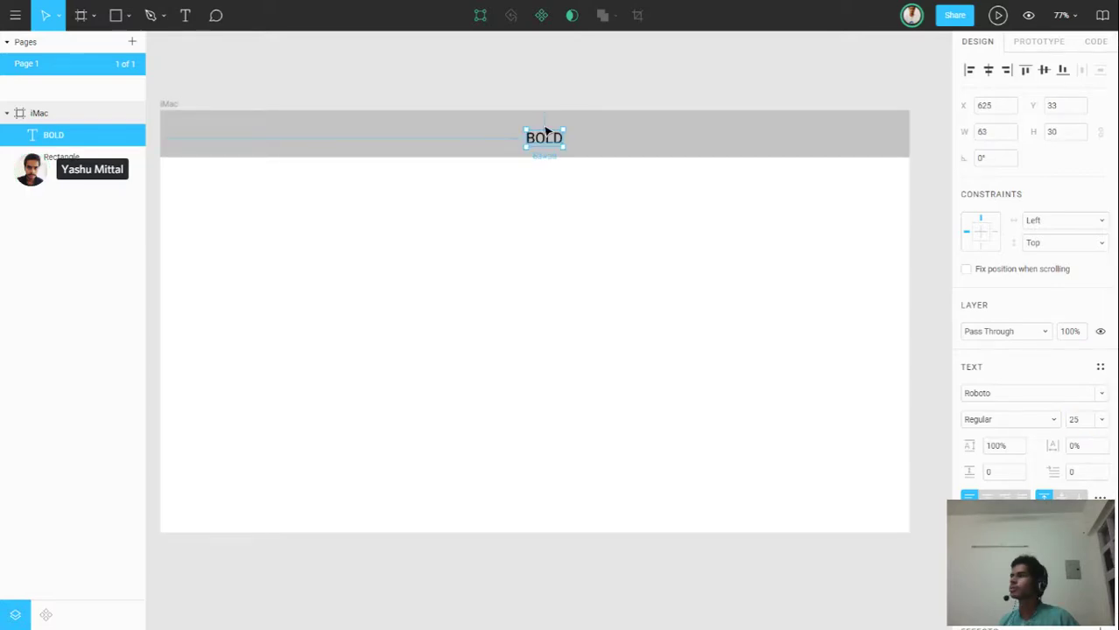
scroll(539, 141, "up", 1)
Centre the BOLD text in the header and set its weight to Roboto Bold.
left_click_drag(538, 141, 544, 139)
left_click(985, 394)
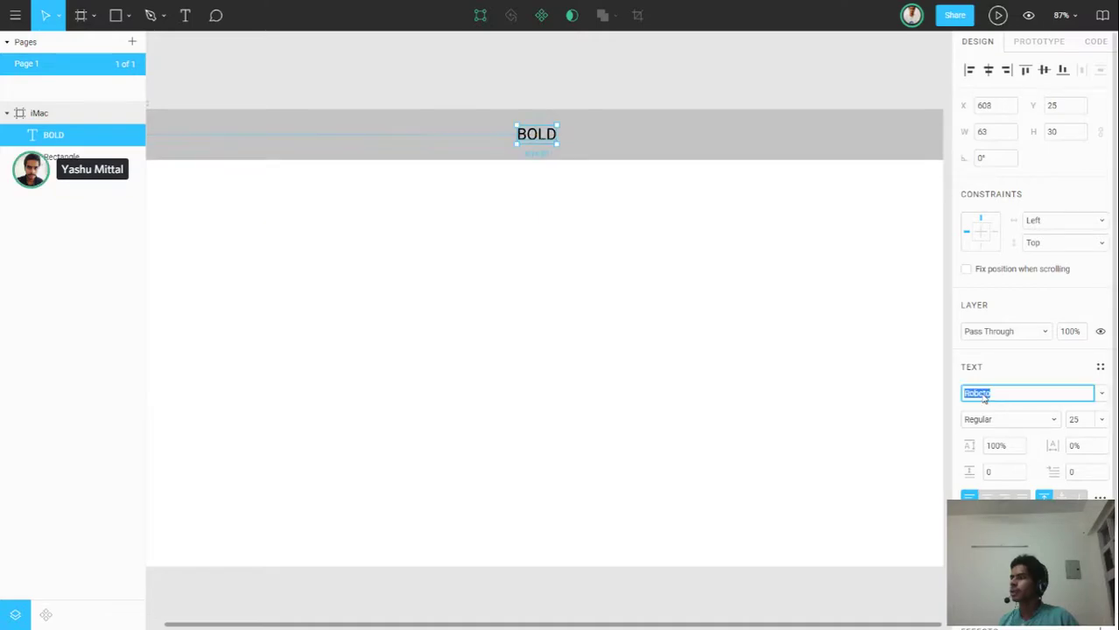
left_click(1007, 421)
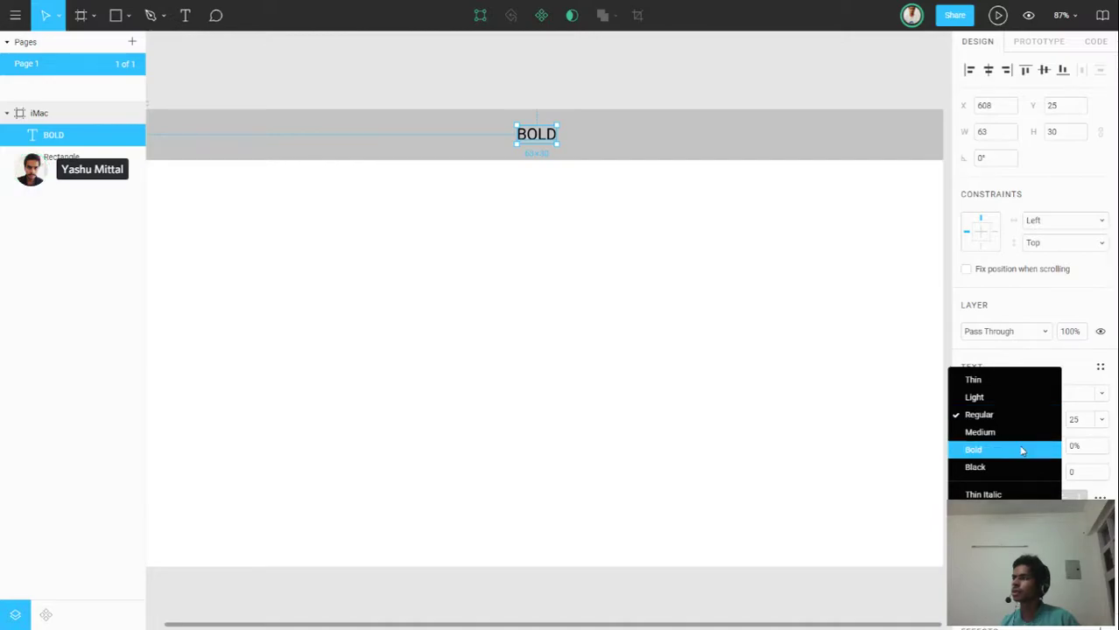
left_click(1021, 451)
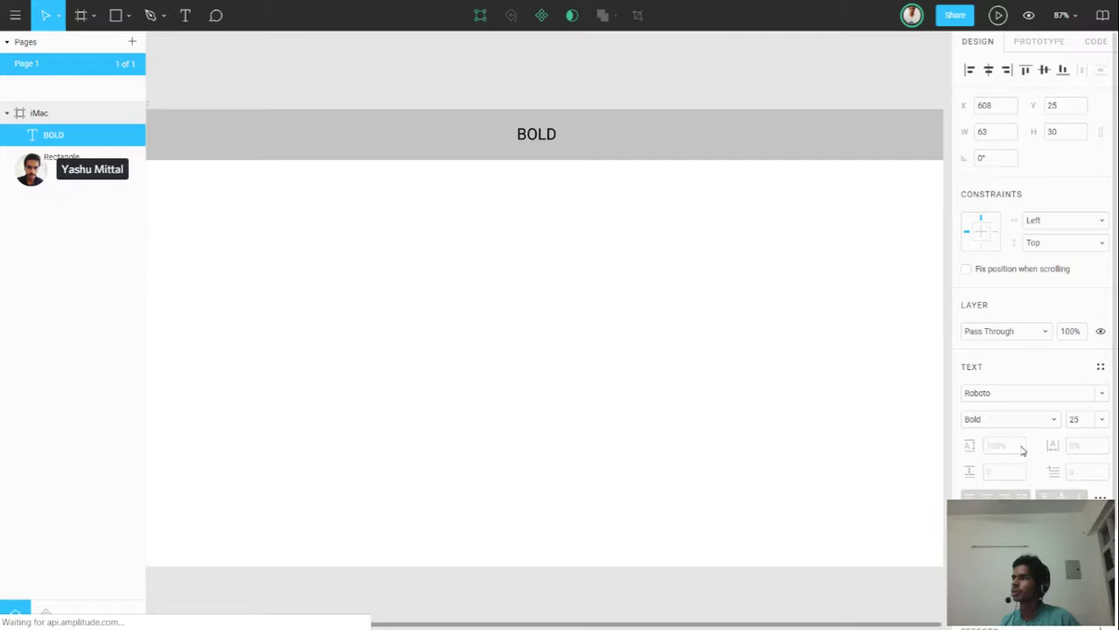
key("Escape")
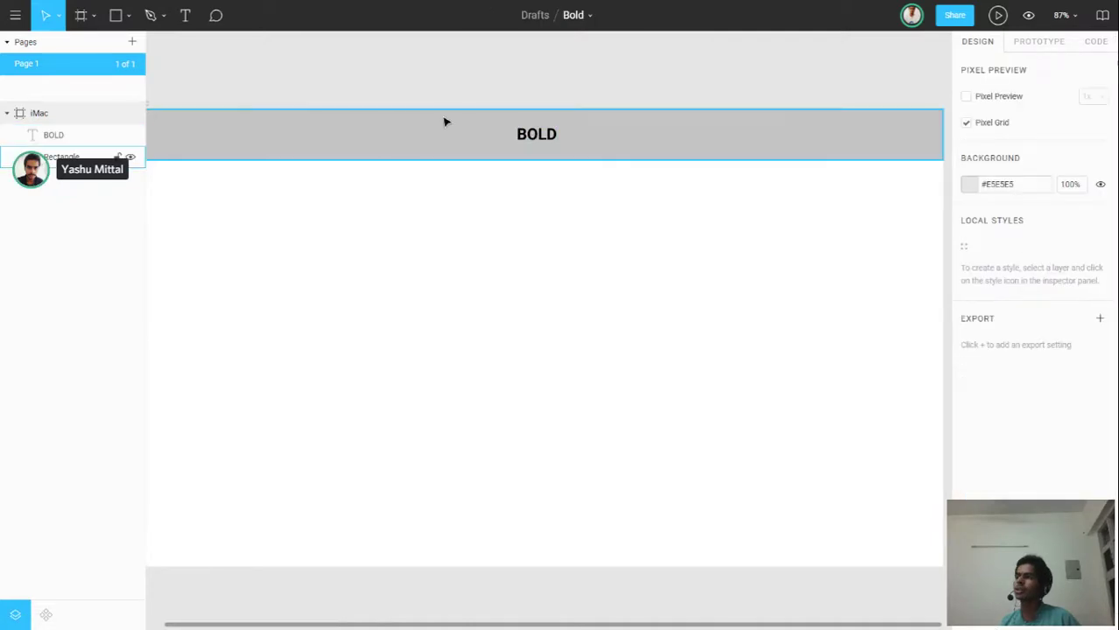
Select the BOLD text and then the grey header rectangle.
scroll(389, 120, "down", 2, "ctrl")
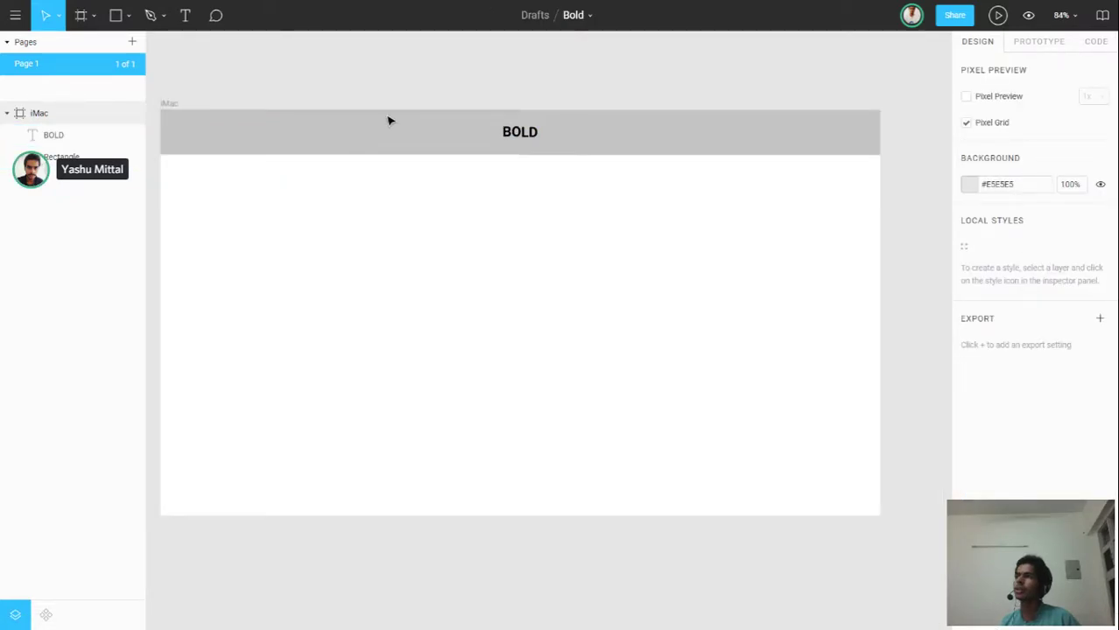
scroll(291, 132, "down", 3, "ctrl")
left_click(291, 131)
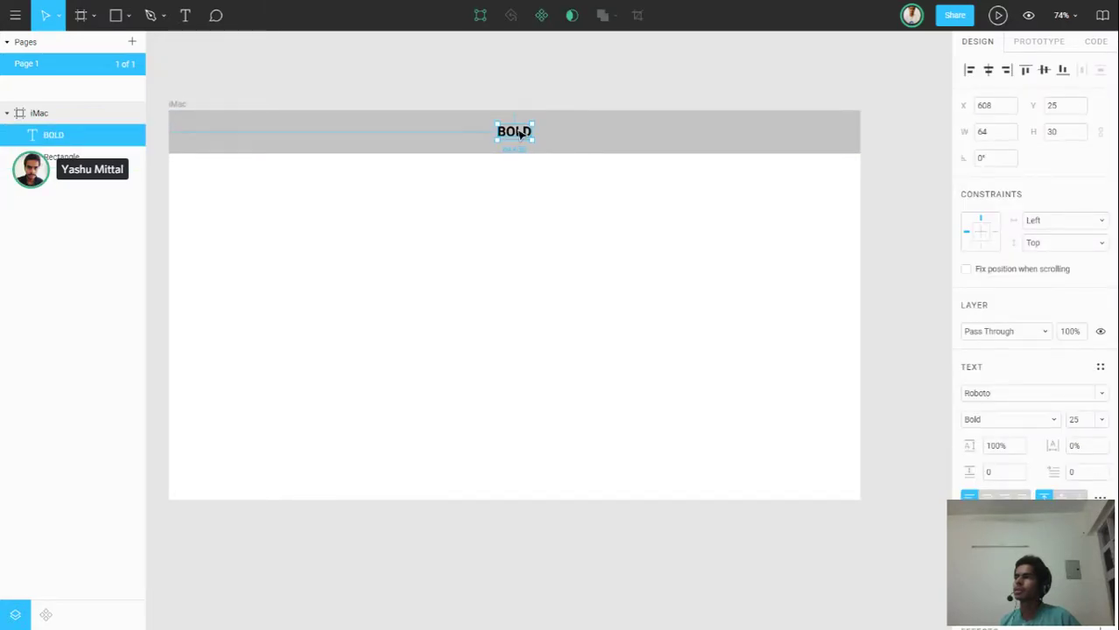
left_click(87, 157)
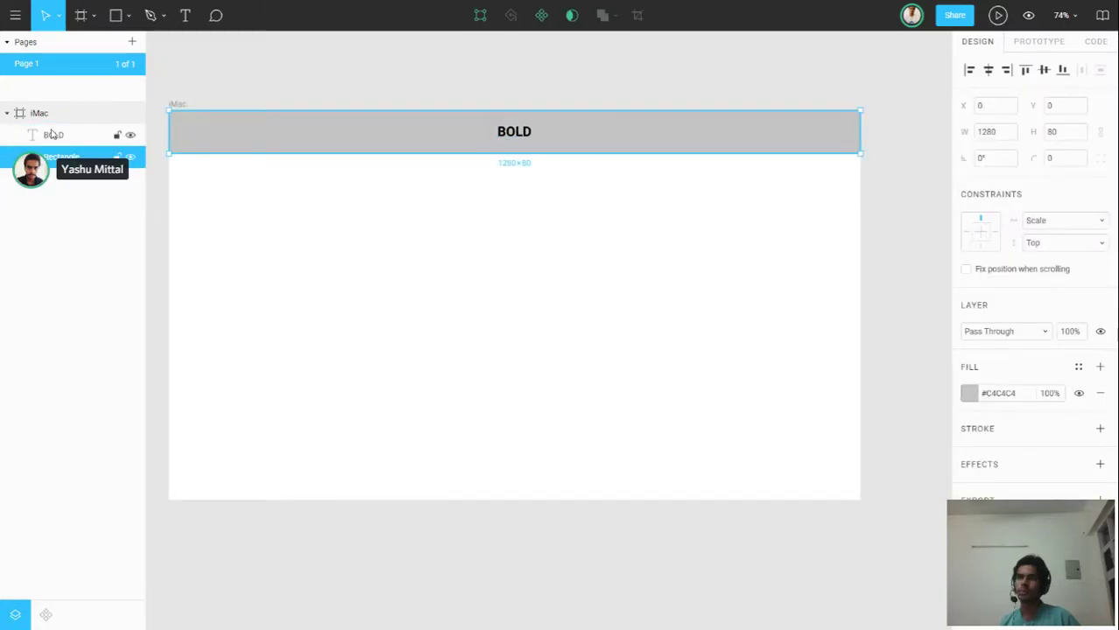
mouse_move(52, 135)
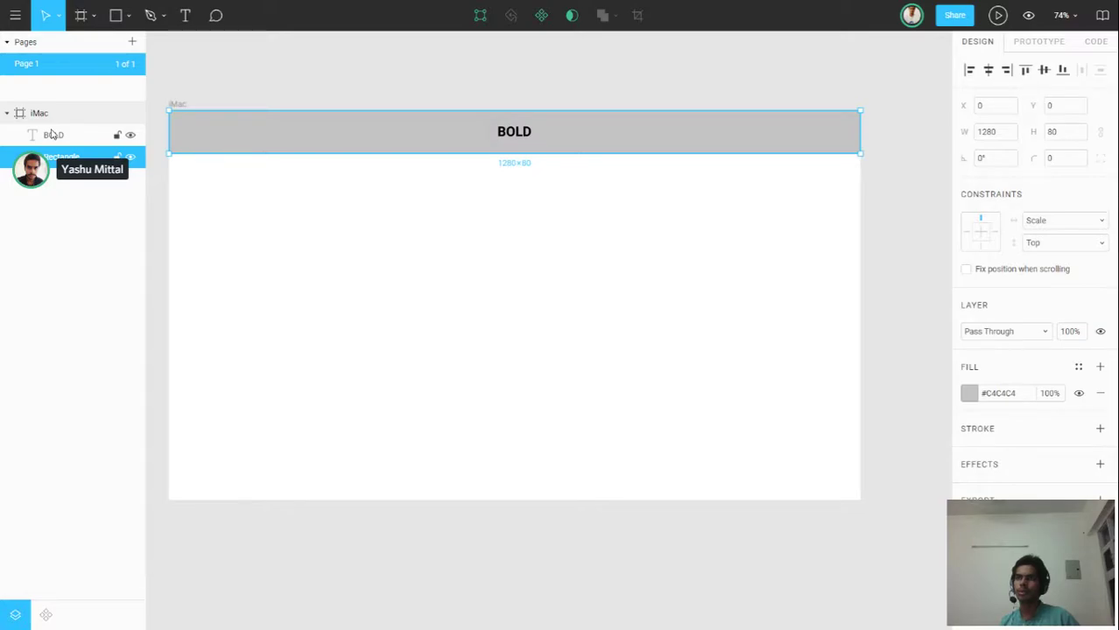
Group the BOLD text with the header rectangle and inspect both layers inside the group.
left_click(51, 134, "shift")
key("ctrl+g")
left_click(19, 137)
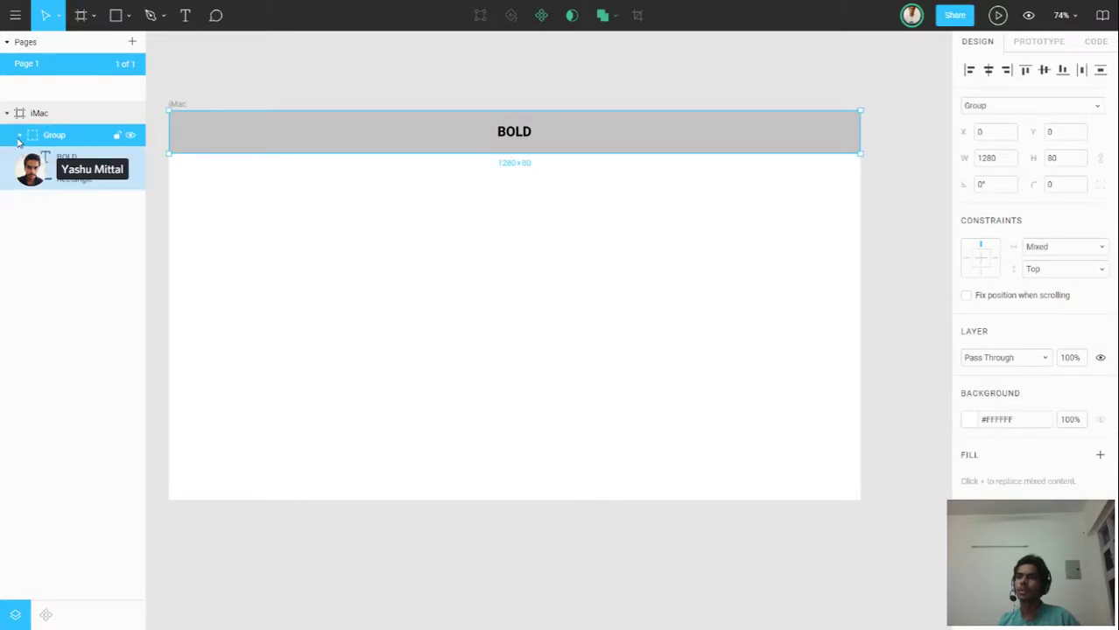
left_click(35, 179)
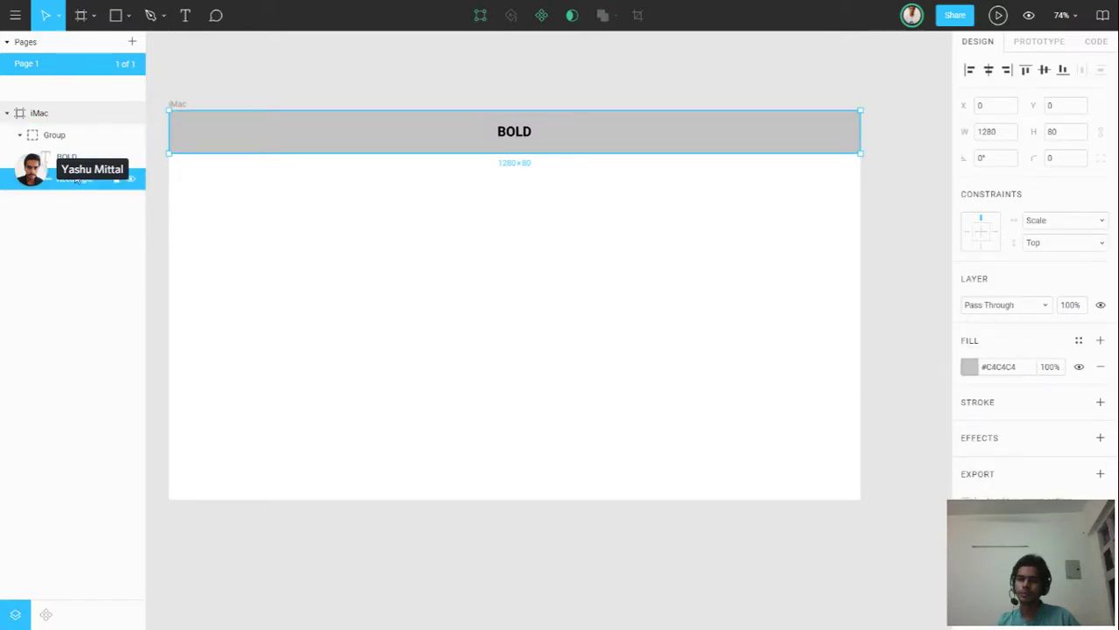
mouse_move(78, 157)
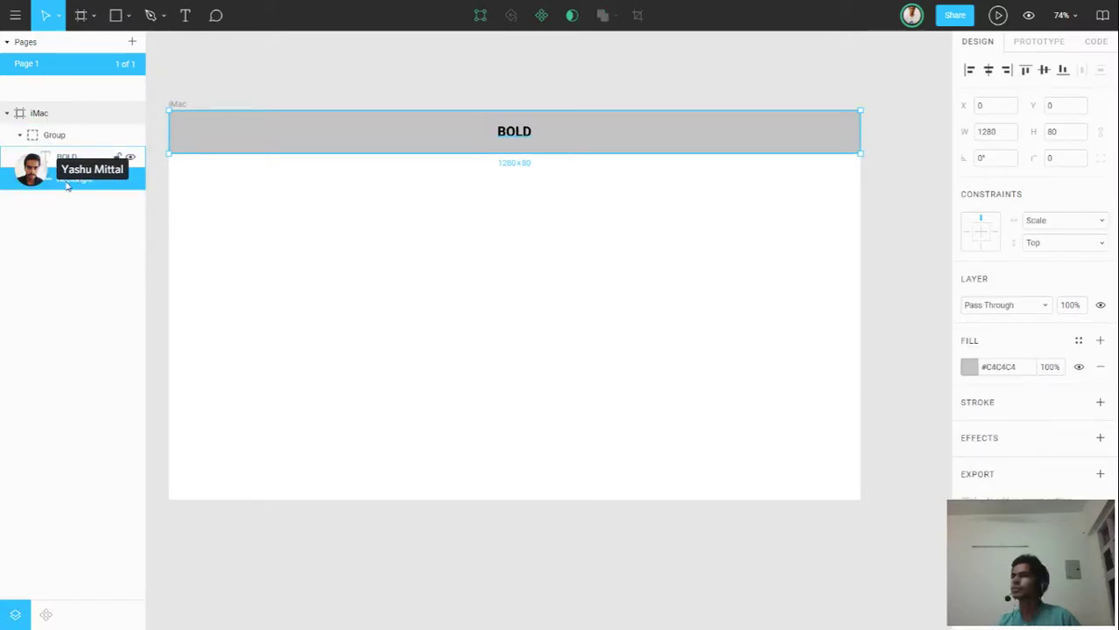
left_click(54, 162)
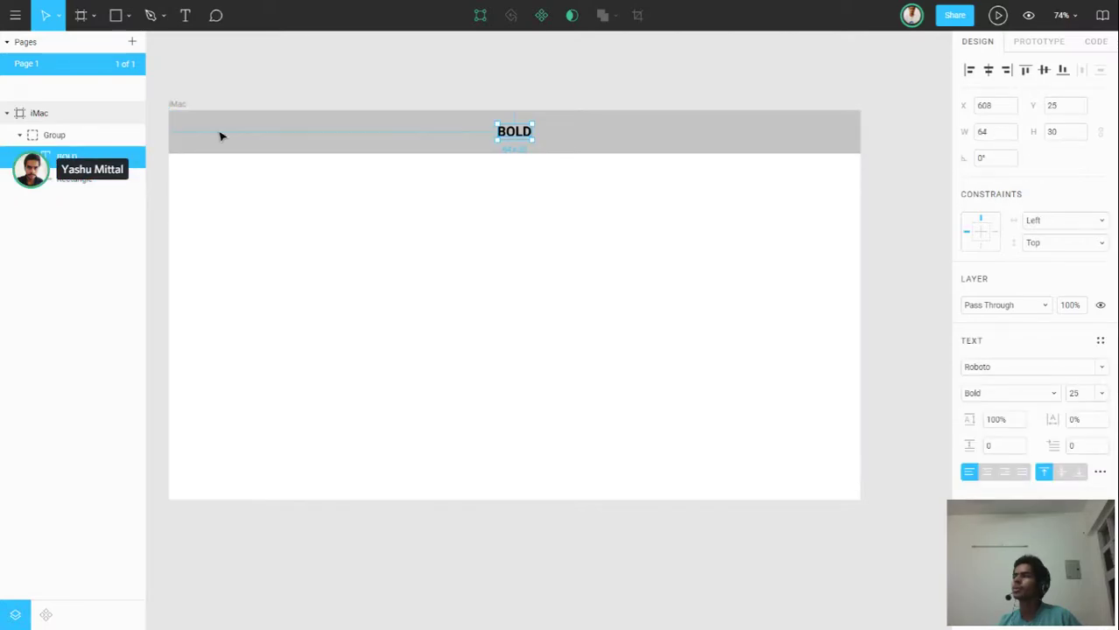
key("Escape")
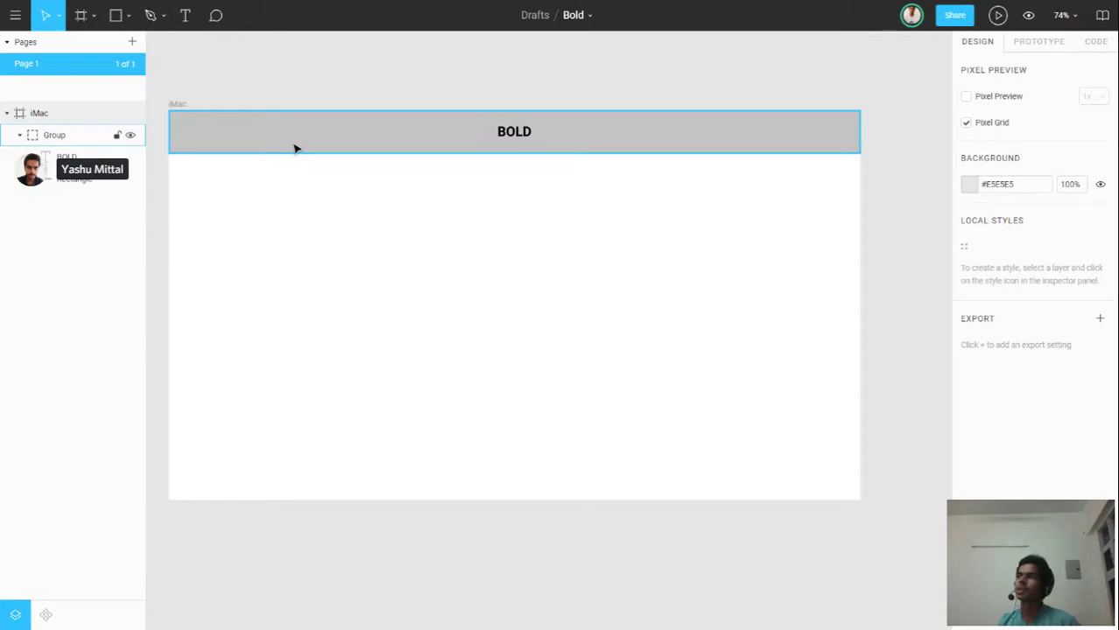
Add a 'home' text label on the left side of the header.
key("t")
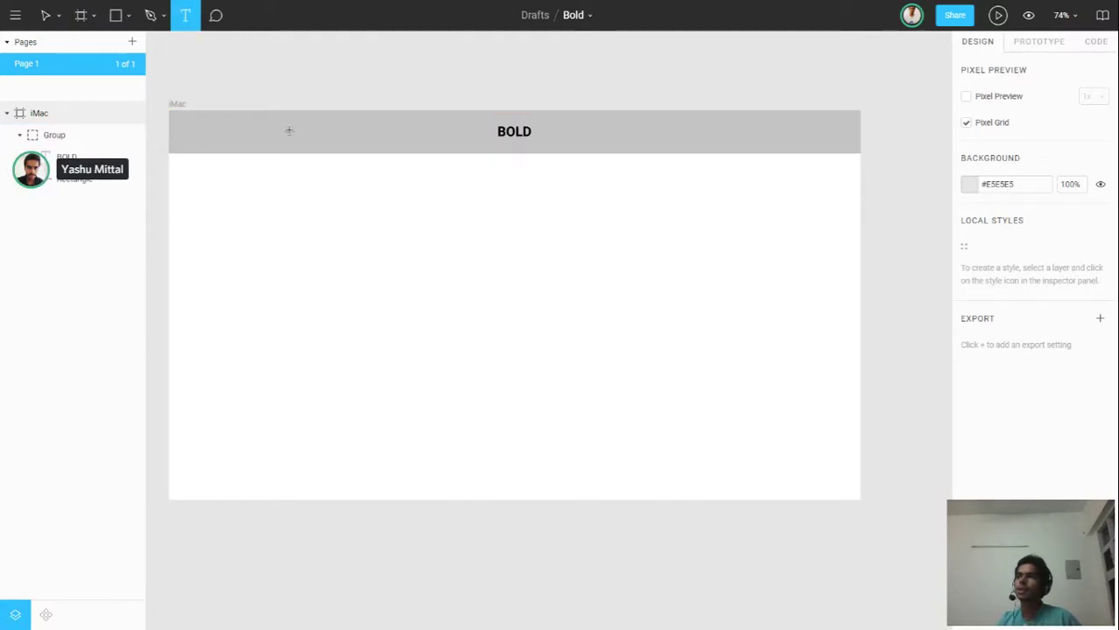
left_click(282, 133)
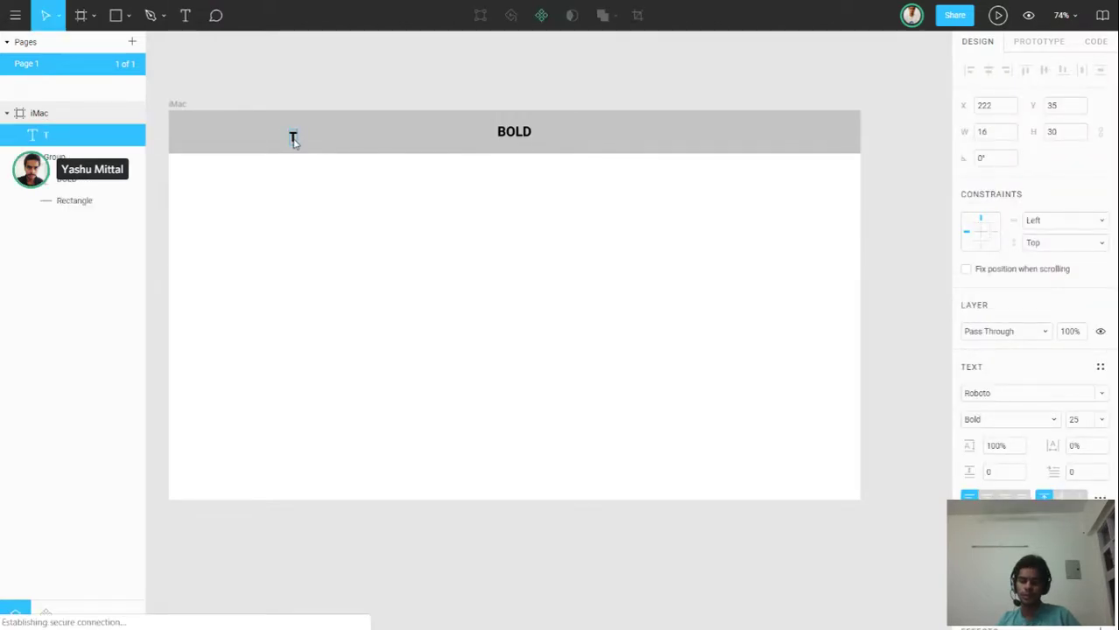
type("hOME")
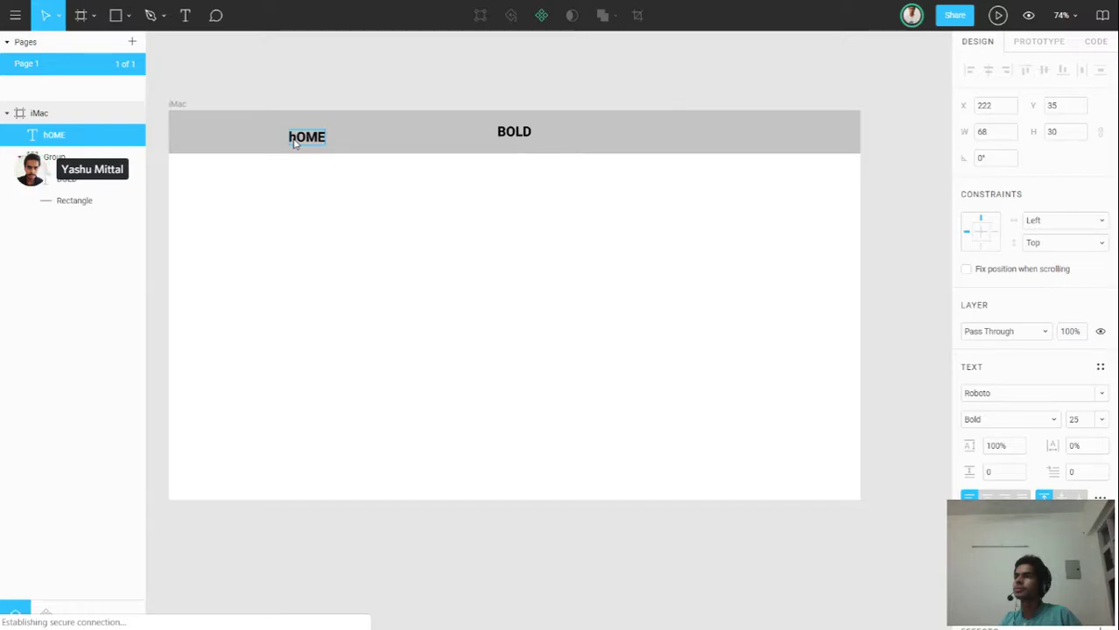
type("g")
key("BackSpace")
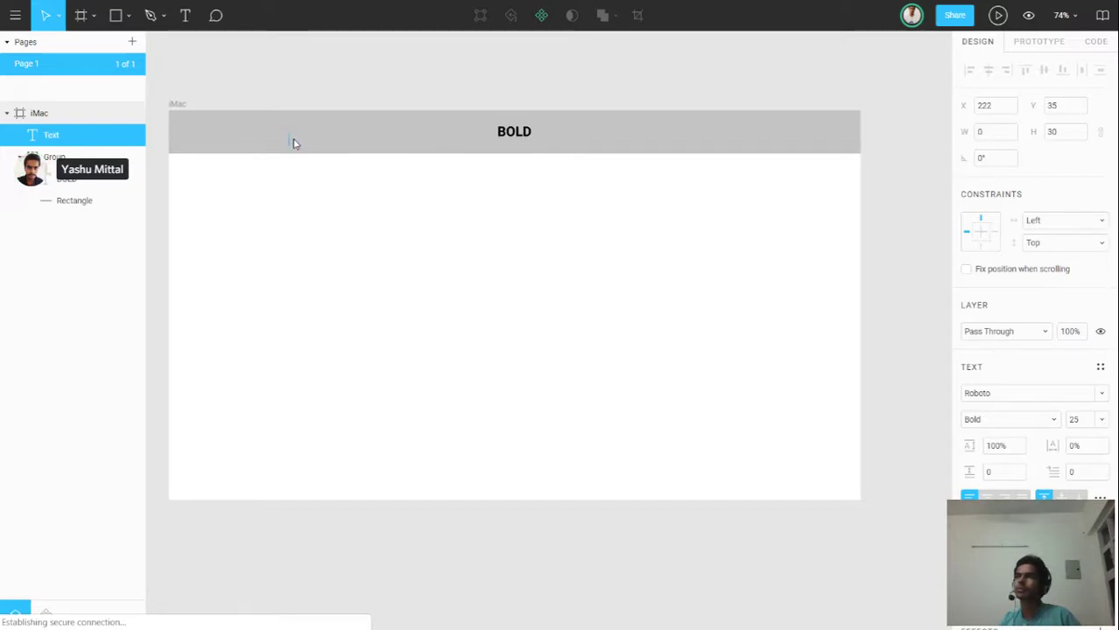
type("home")
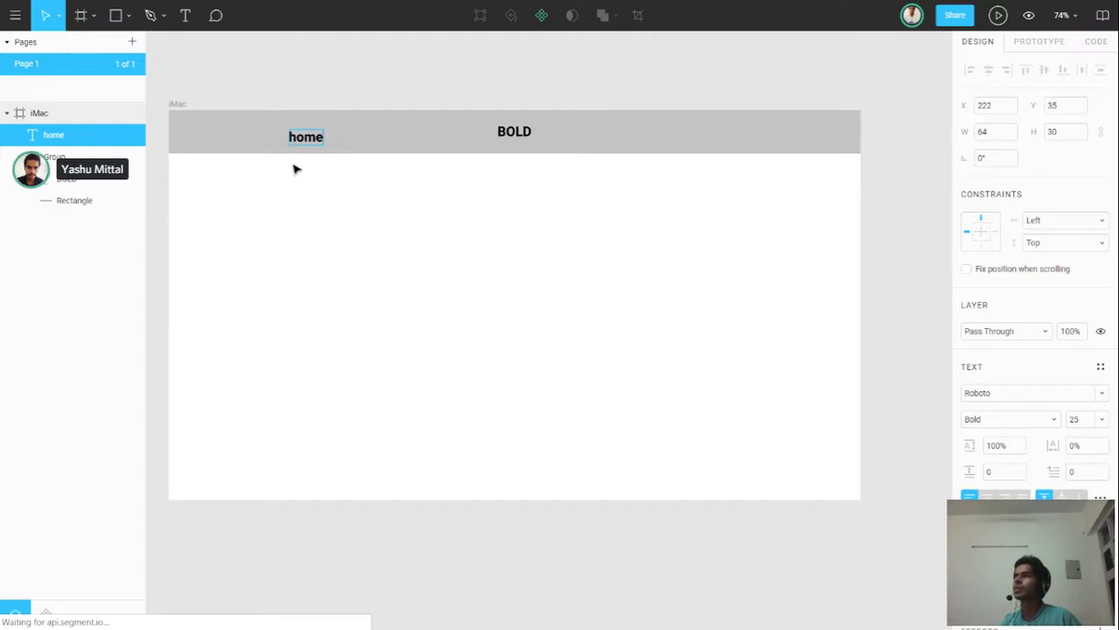
key("Escape")
key("Escape")
scroll(302, 147, "up", 1)
scroll(302, 147, "up", 3)
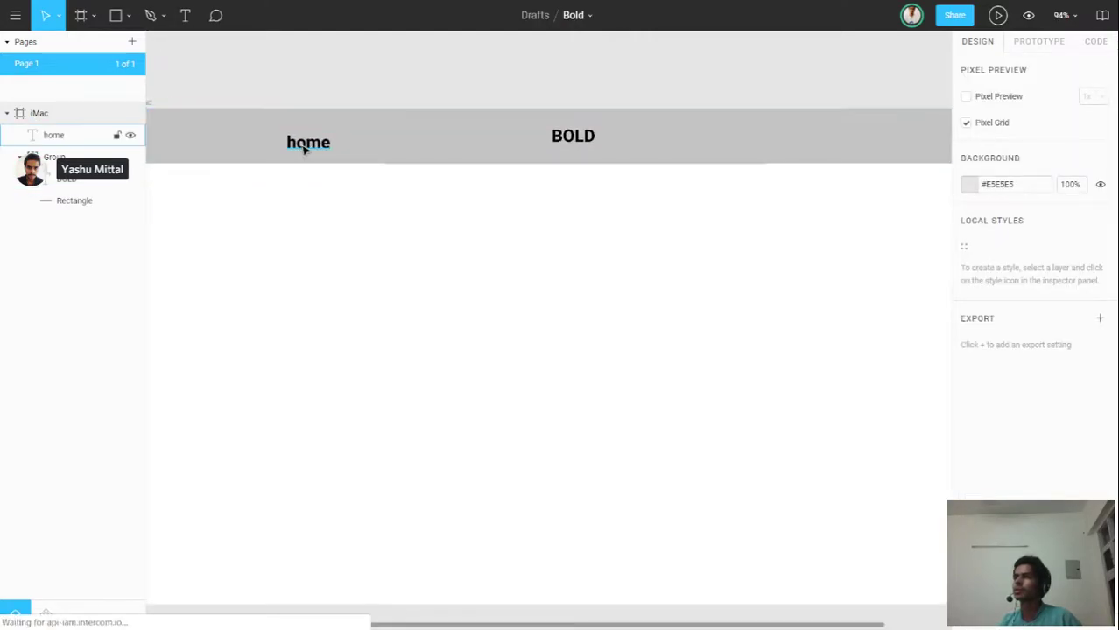
Lower the home label's font size step by step down to 18.
left_click(304, 145)
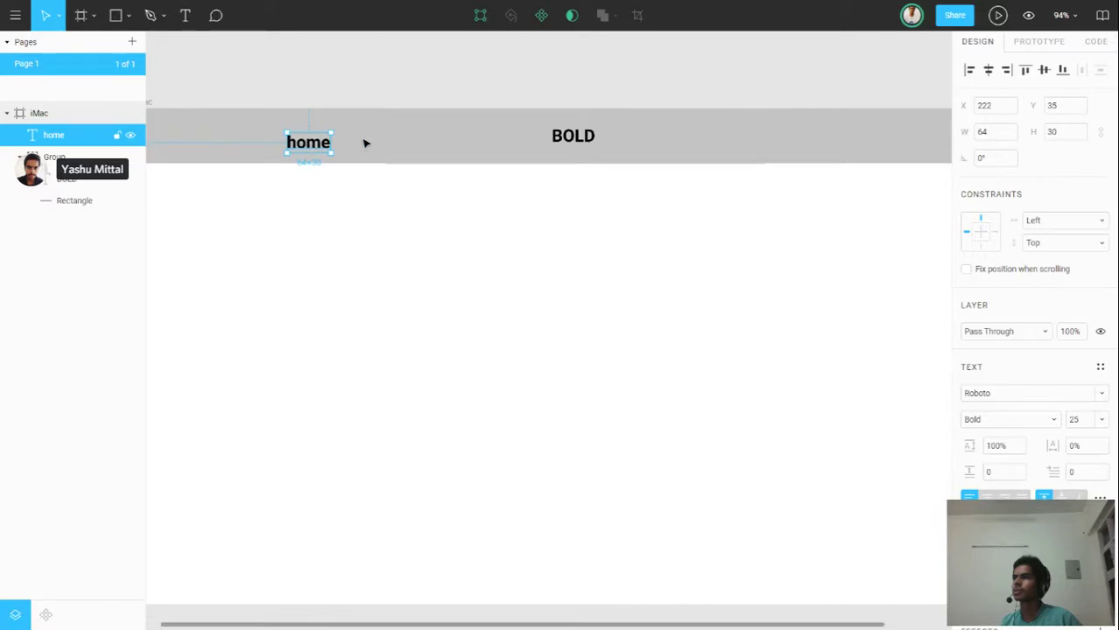
key("ctrl+a")
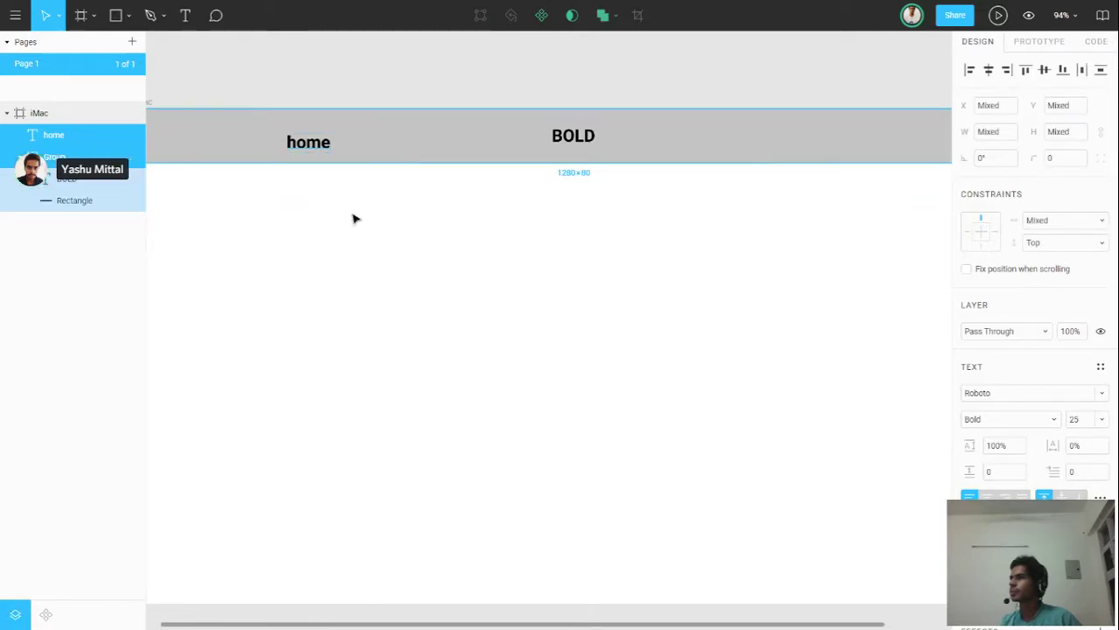
left_click(319, 185)
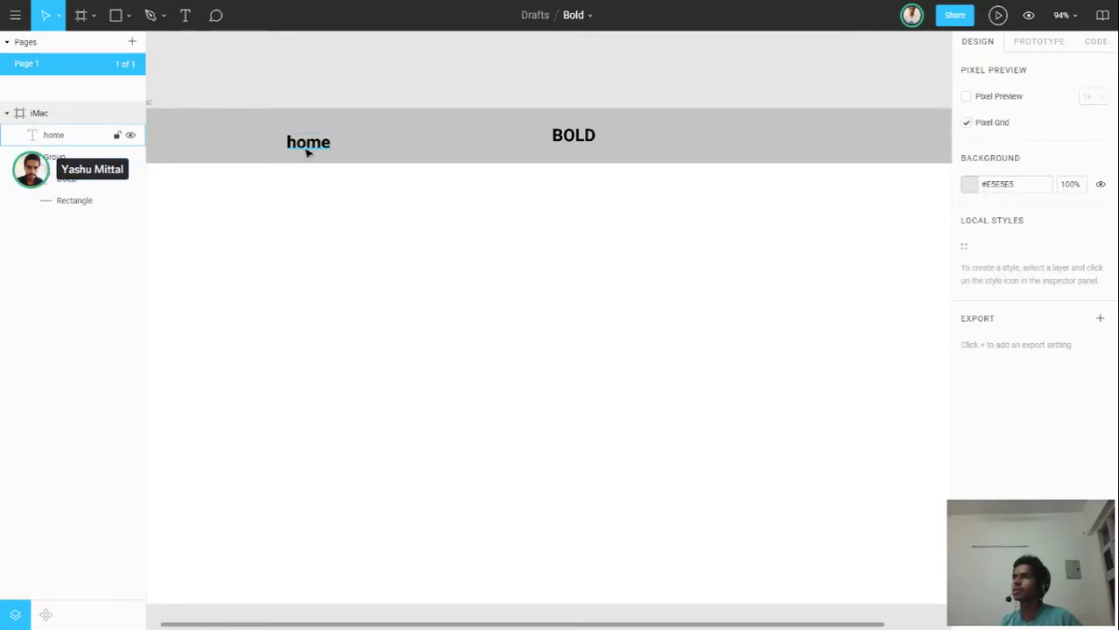
left_click(307, 150)
left_click(1074, 420)
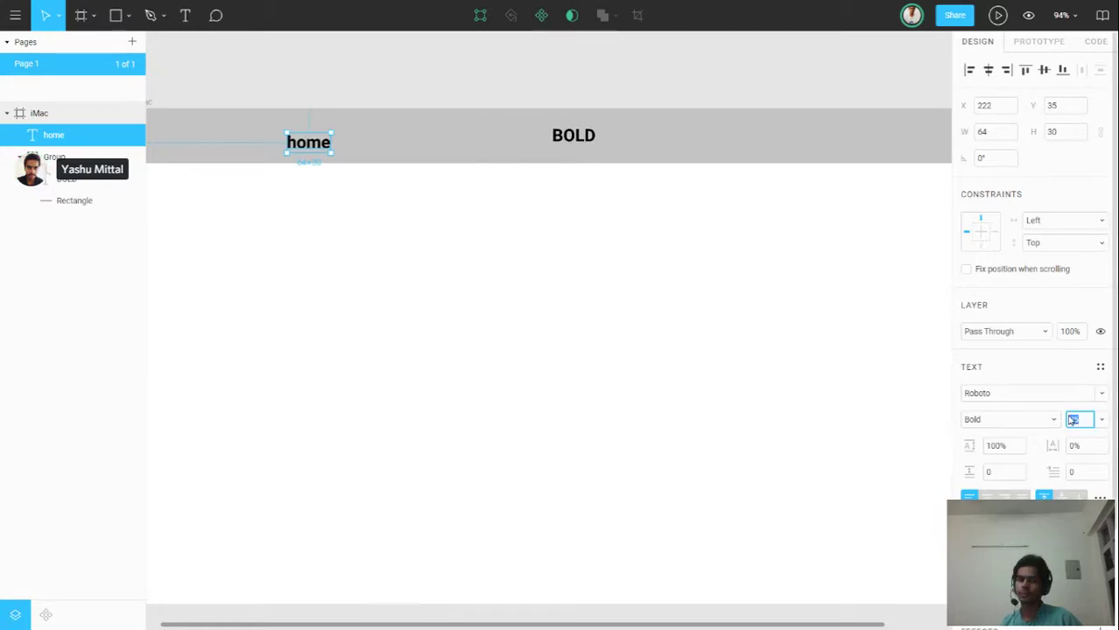
key("Down")
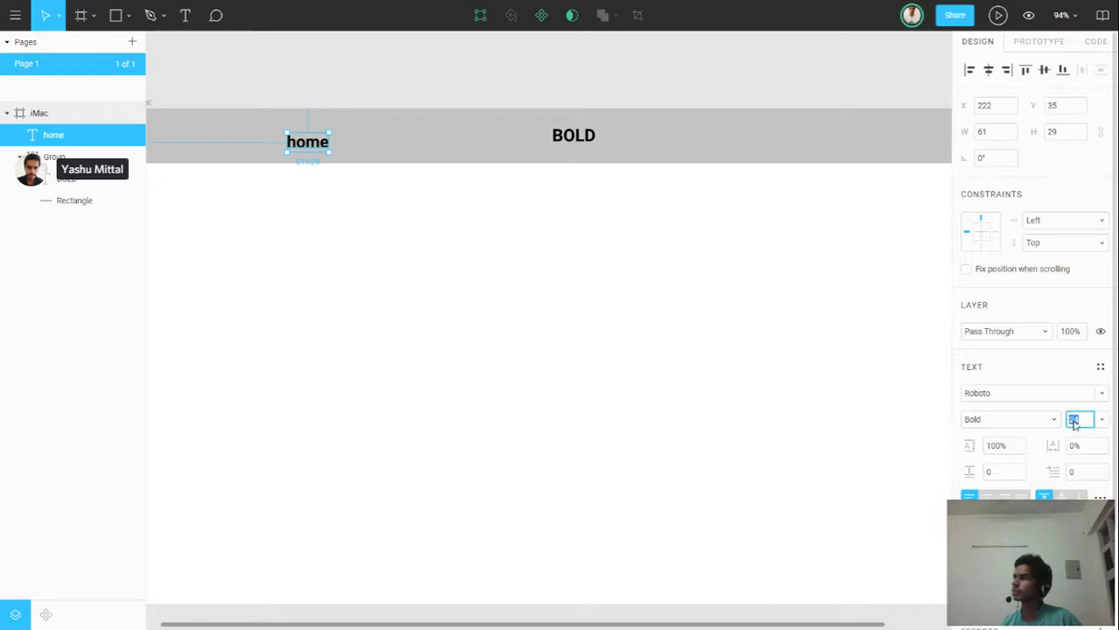
key("Down")
key("Down")
key("Down")
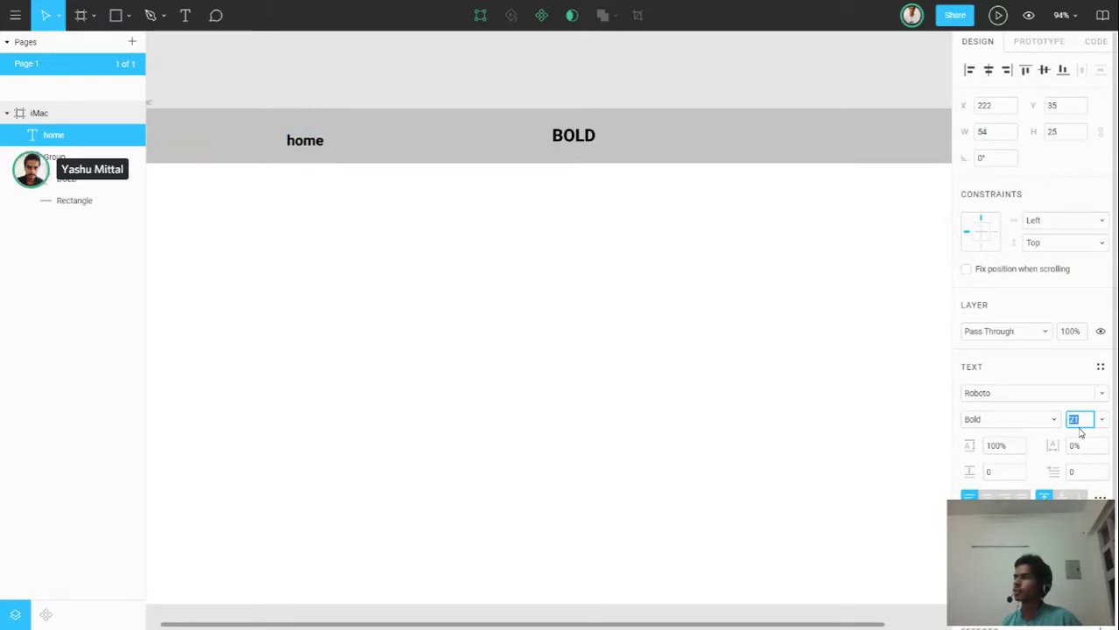
key("Down")
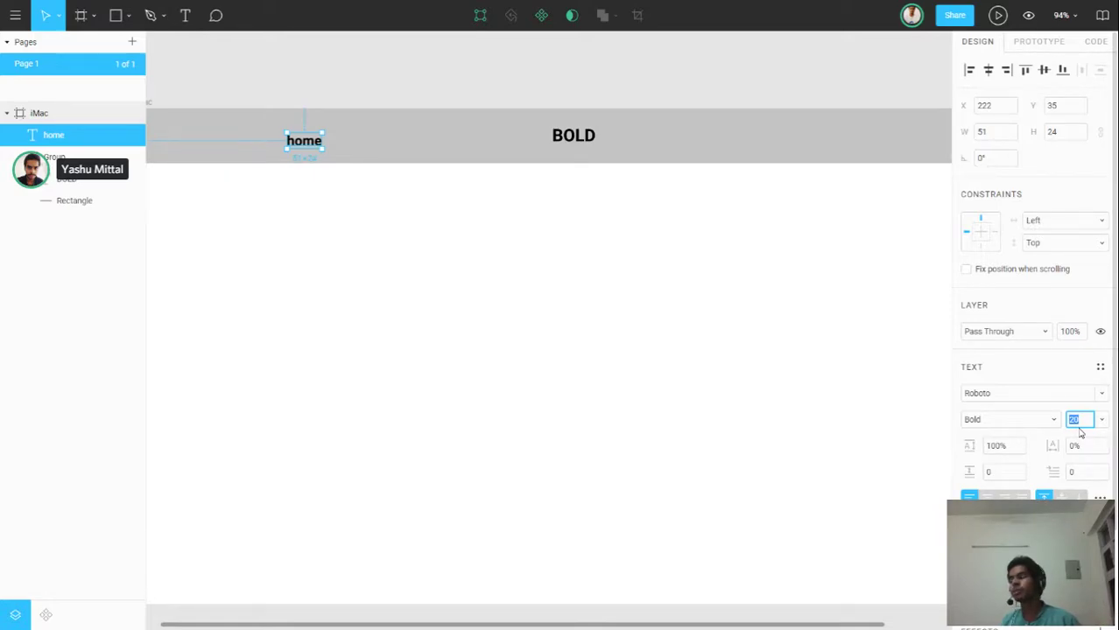
key("Down")
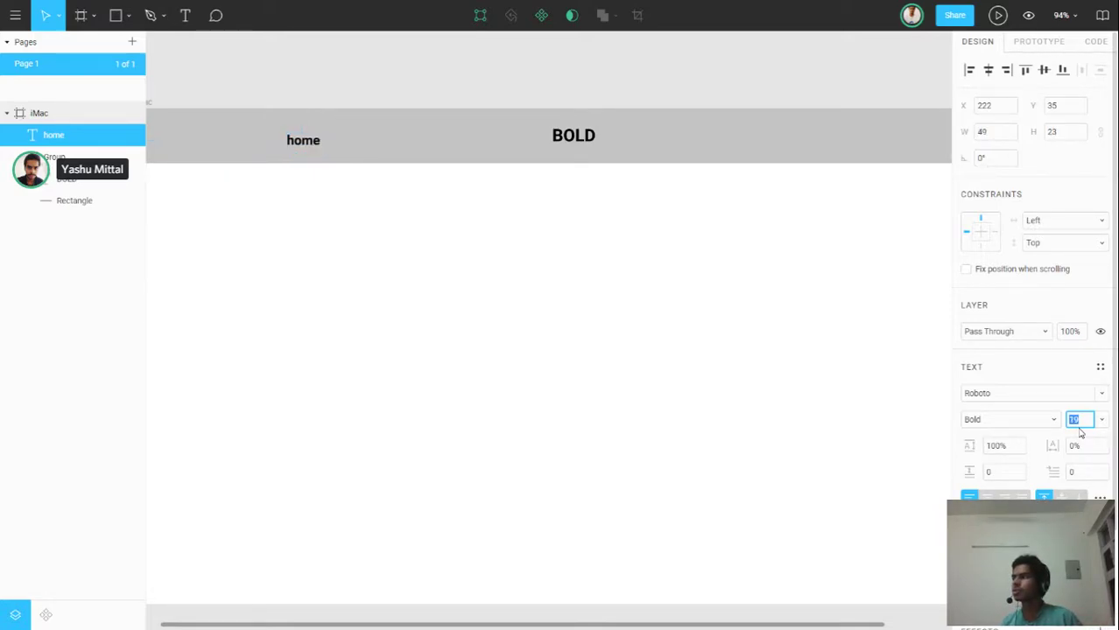
key("Down")
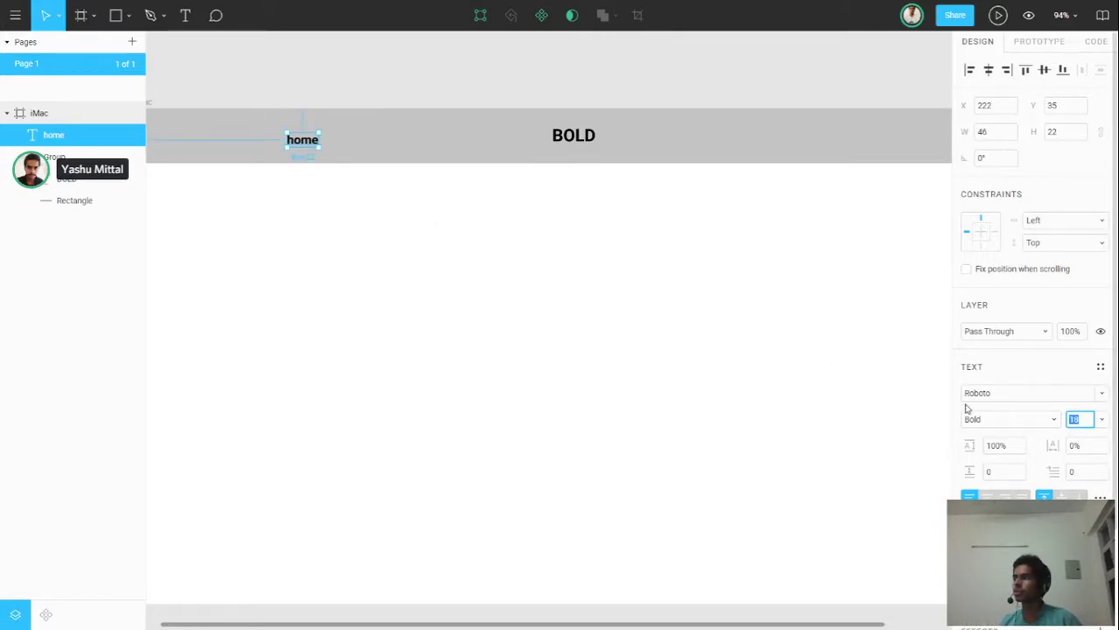
Set the home label to Uppercase so it displays as 'HOME'.
left_click(969, 421)
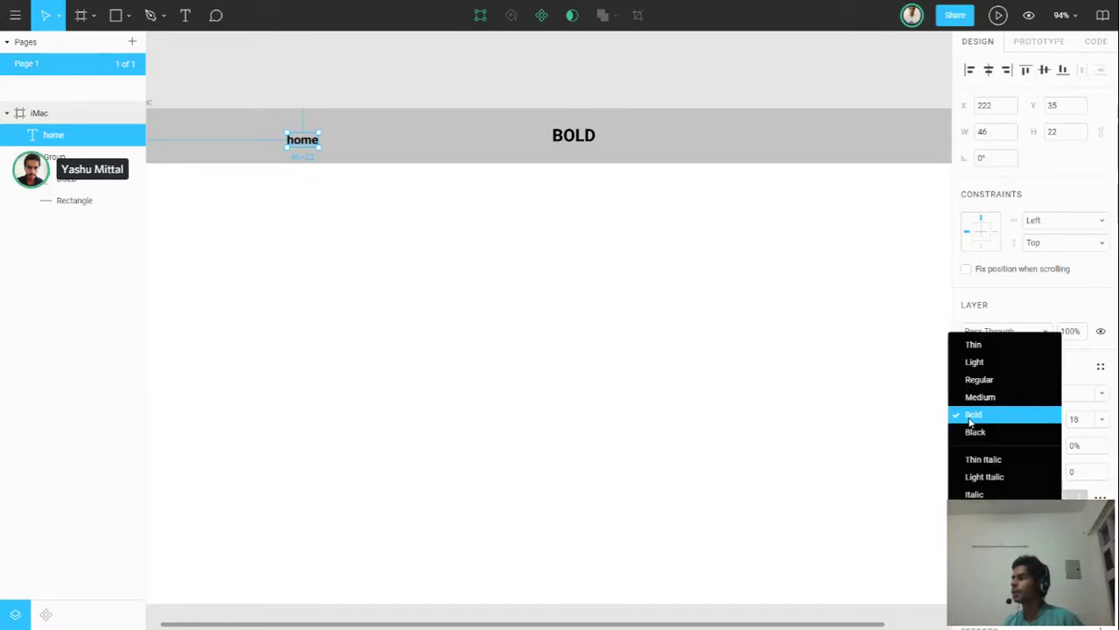
left_click(978, 380)
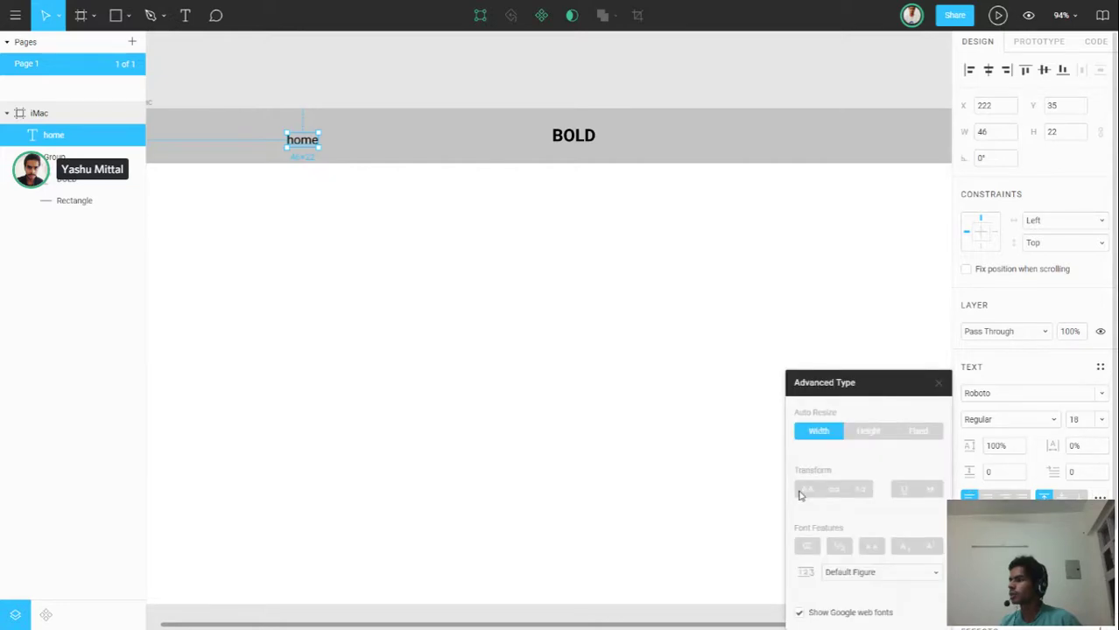
left_click(806, 489)
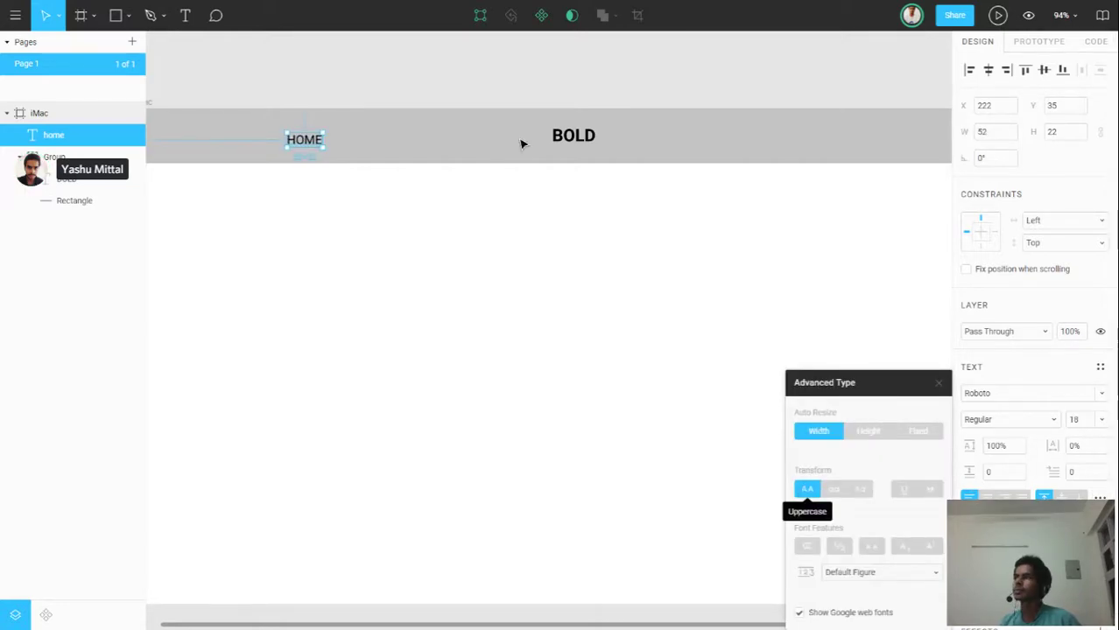
Apply Uppercase to the BOLD heading too, then reselect the HOME label.
left_click(555, 142)
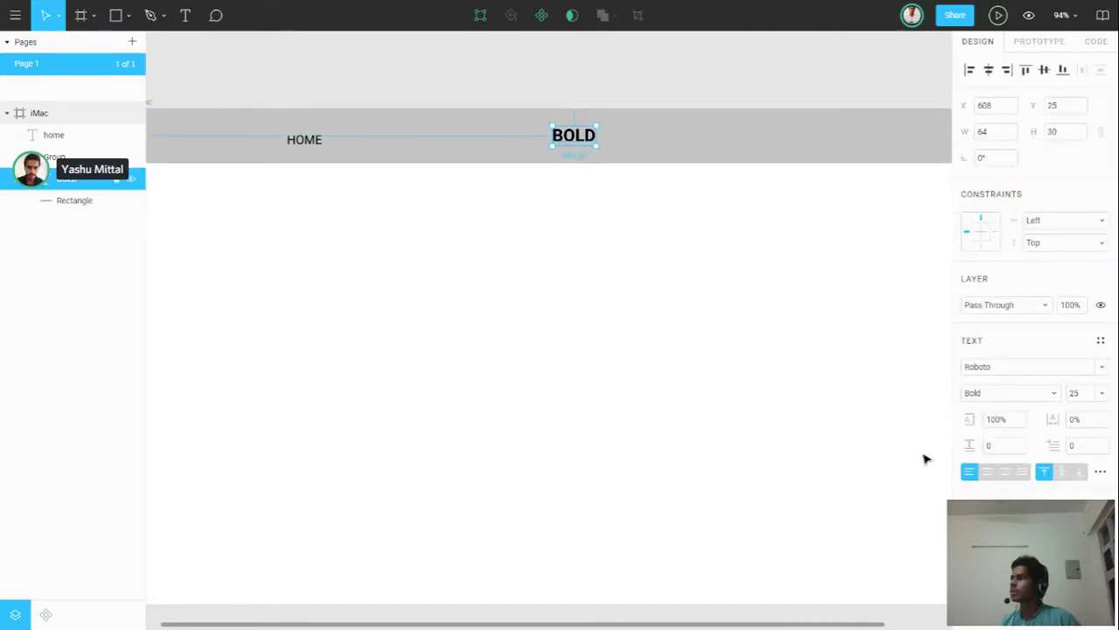
left_click(1099, 472)
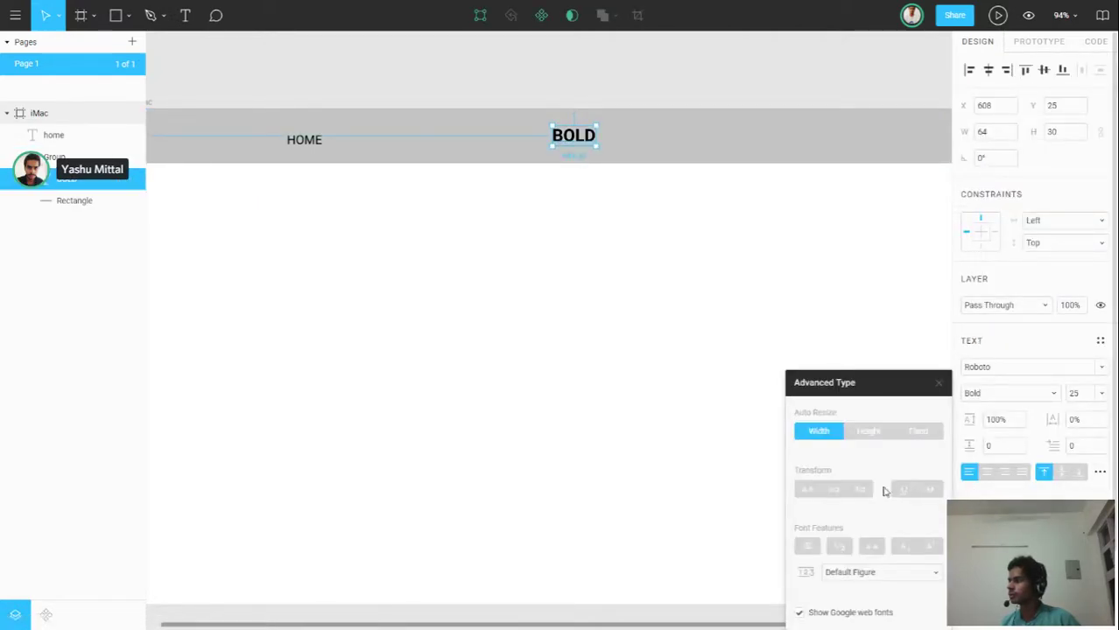
left_click(807, 489)
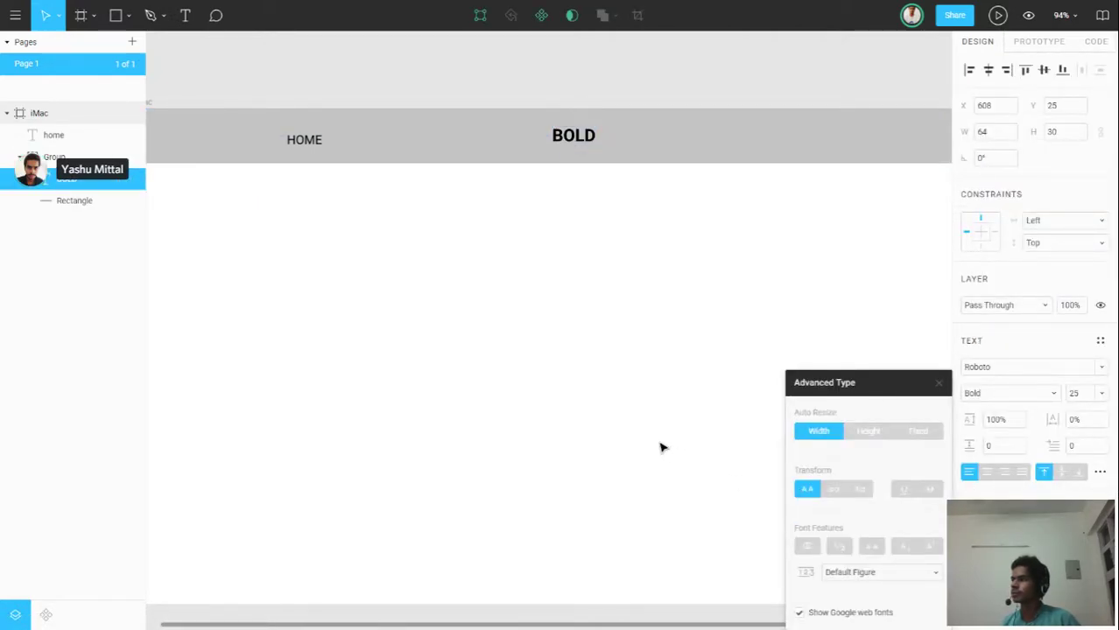
left_click(671, 357)
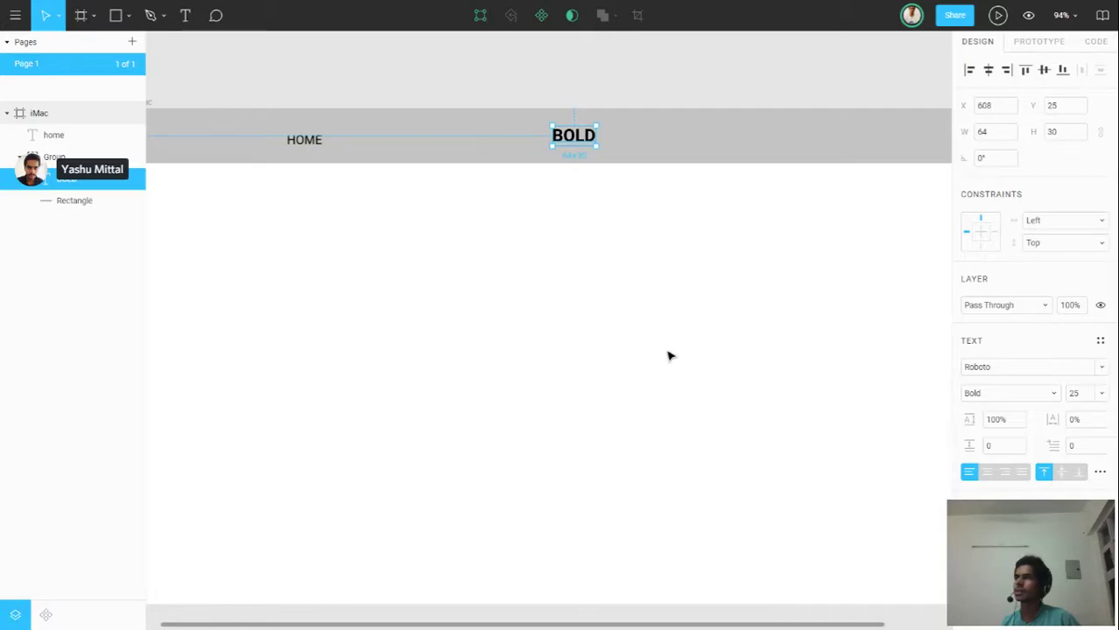
left_click(278, 167)
left_click(295, 146)
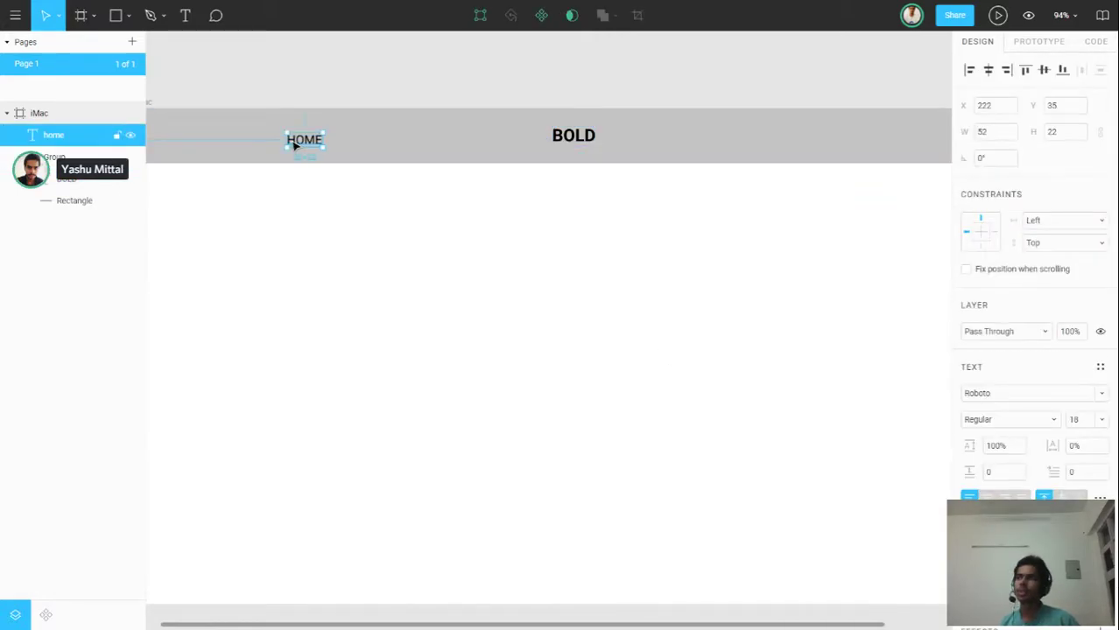
Duplicate the HOME label, move the copy right, and retype it as SUBSCRIBE.
key("ctrl+d")
left_click_drag(295, 147, 396, 147)
double_click(406, 142)
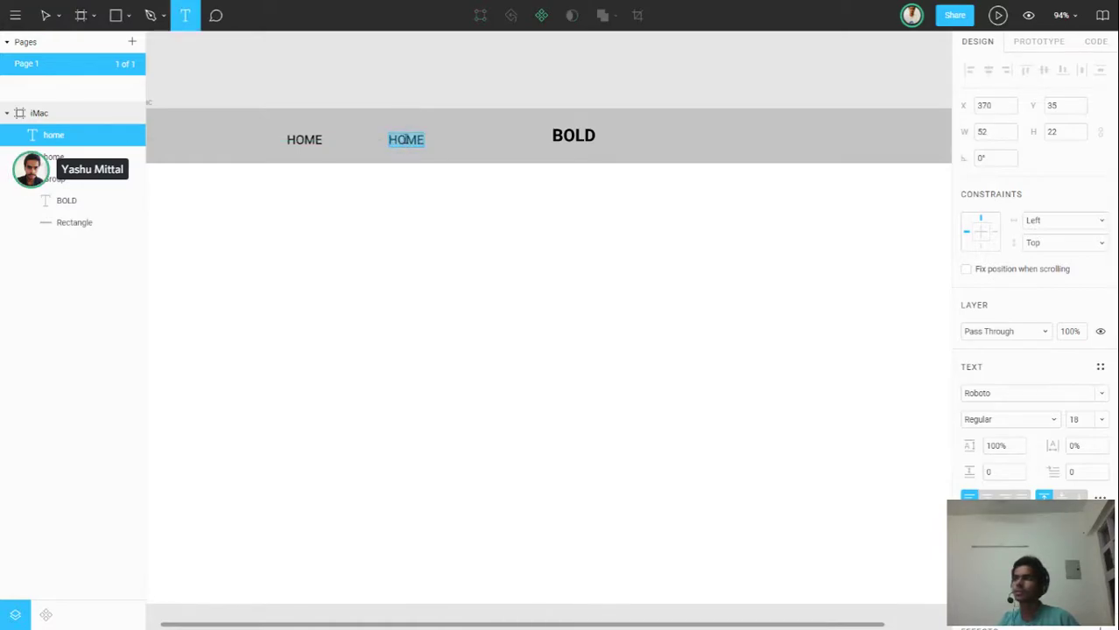
type("SU")
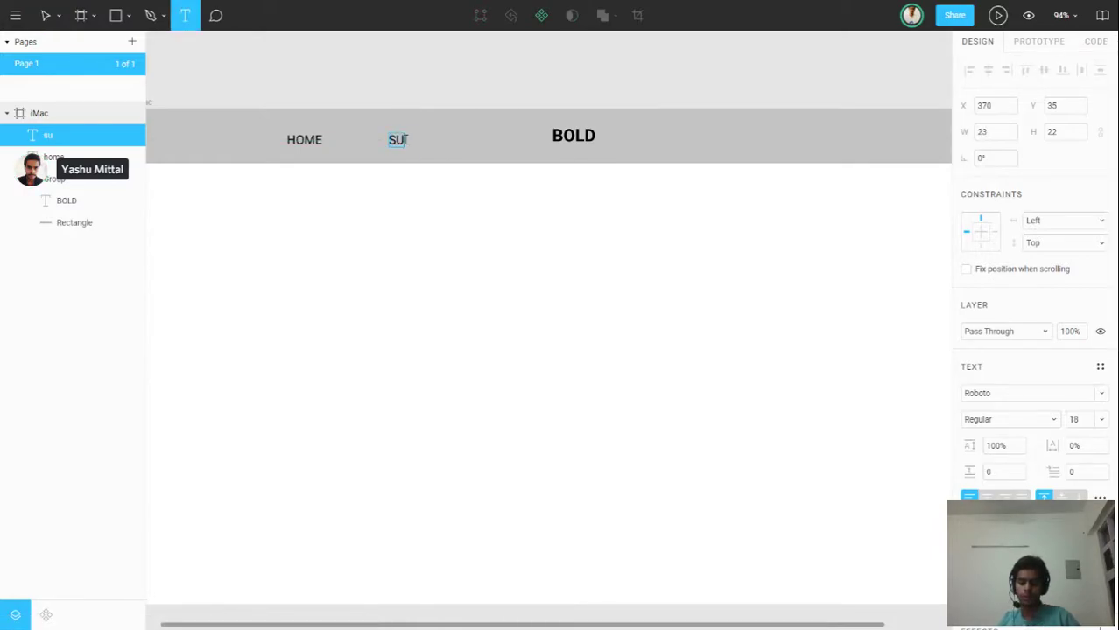
type("BSCRIBE")
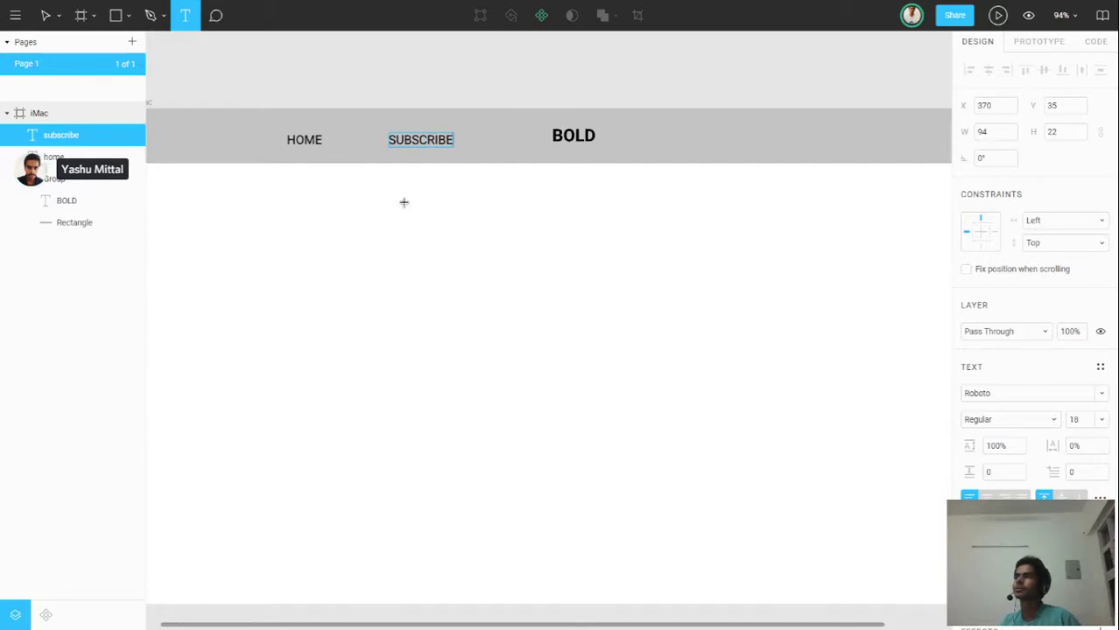
left_click(405, 207)
left_click(440, 140)
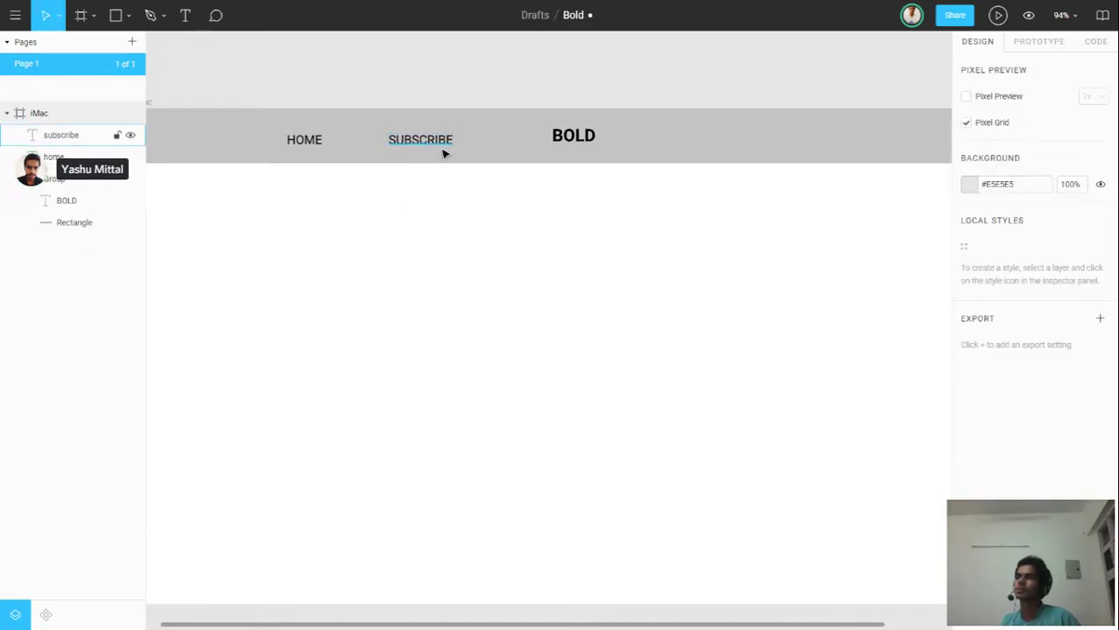
left_click(443, 149)
scroll(464, 162, "down", 3)
scroll(474, 164, "down", 1)
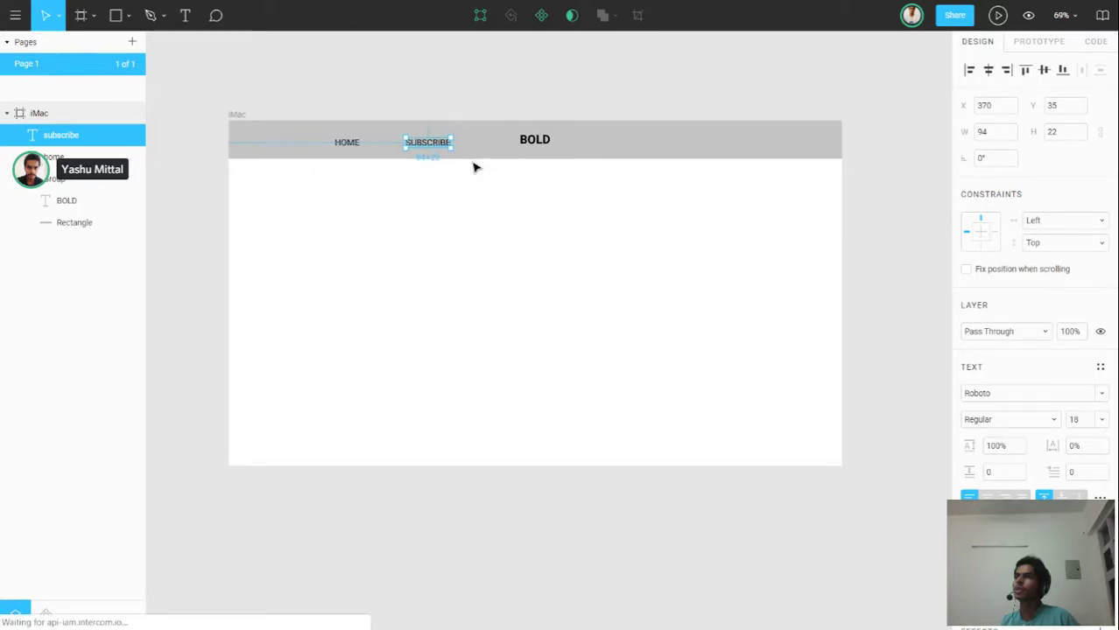
Turn on canvas Rulers (Shift+R) by searching 'rul' in the main menu.
left_click(16, 17)
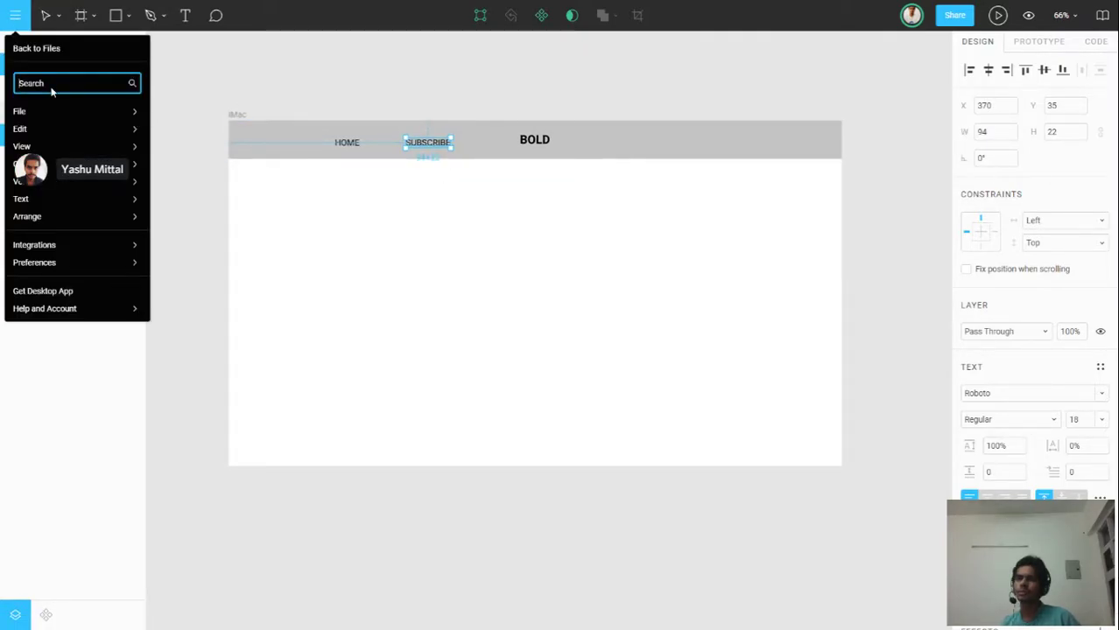
type("rul")
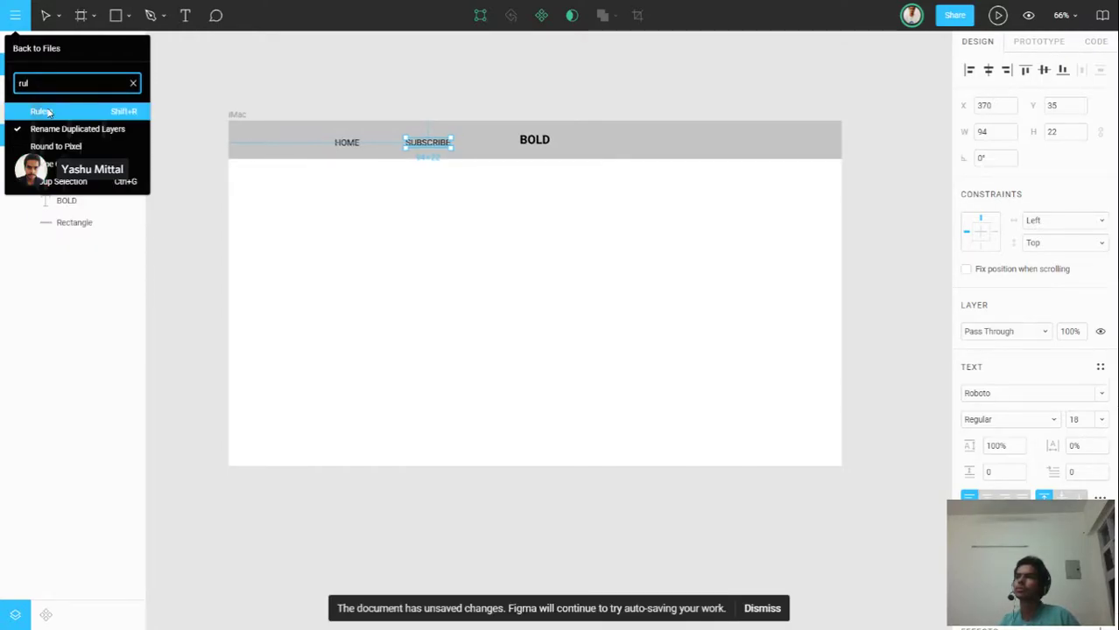
left_click(123, 112)
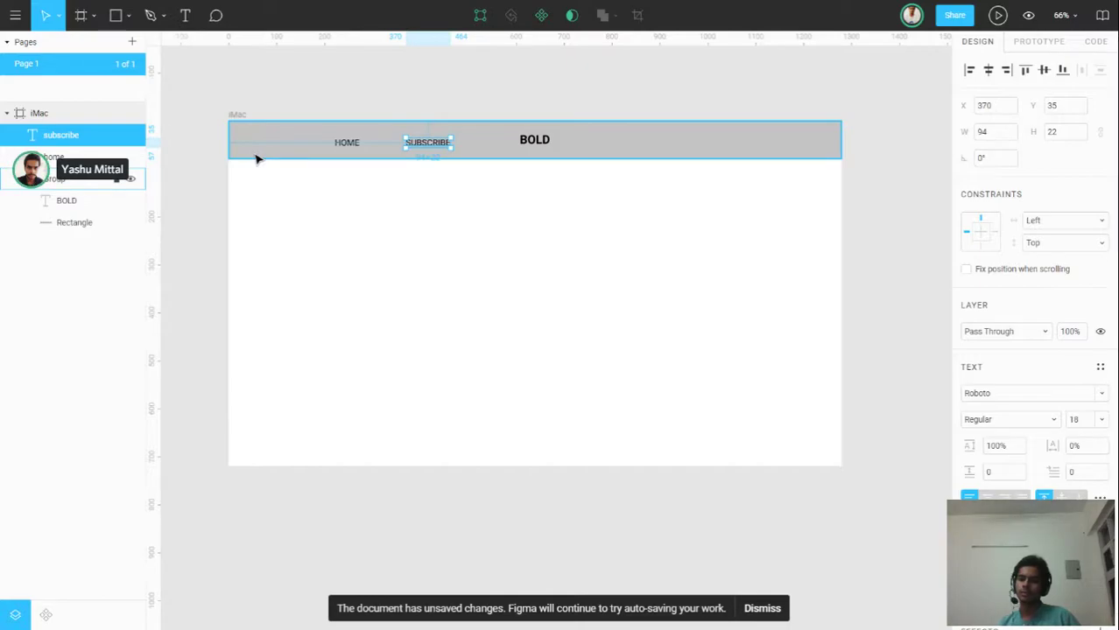
left_click(340, 184)
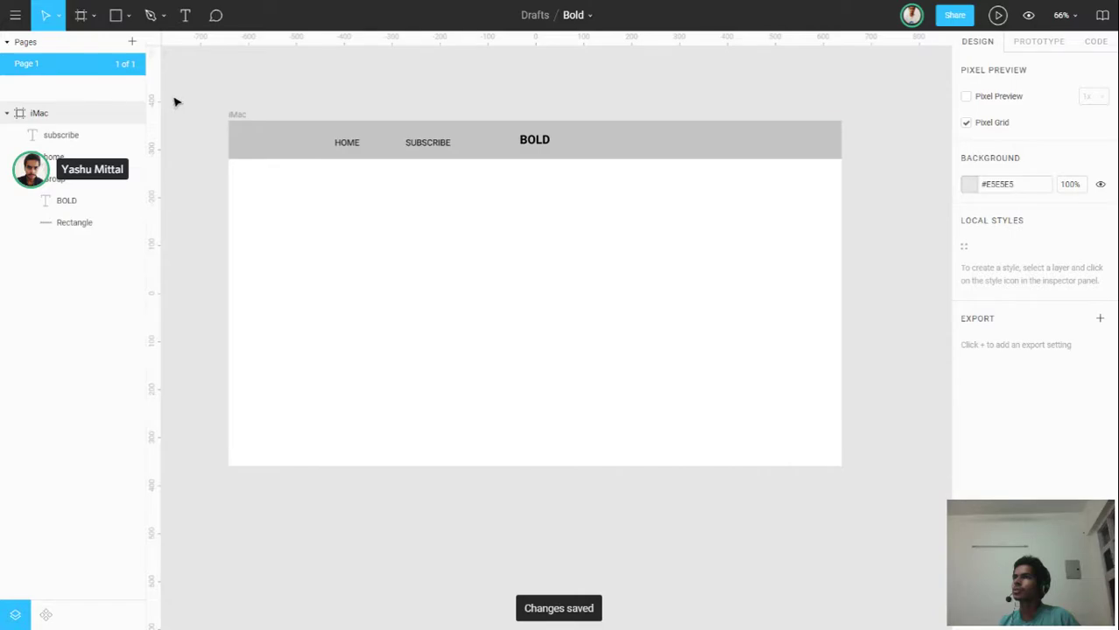
Drag two vertical guides onto the iMac frame near its left and right sides.
left_click_drag(153, 137, 290, 166)
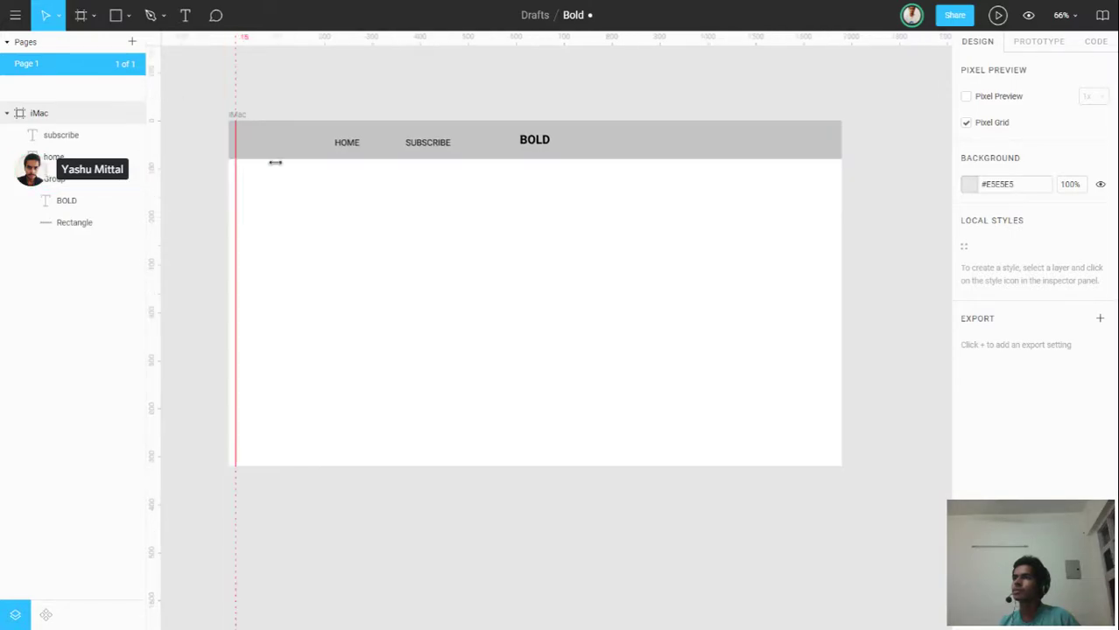
left_click_drag(453, 195, 843, 252)
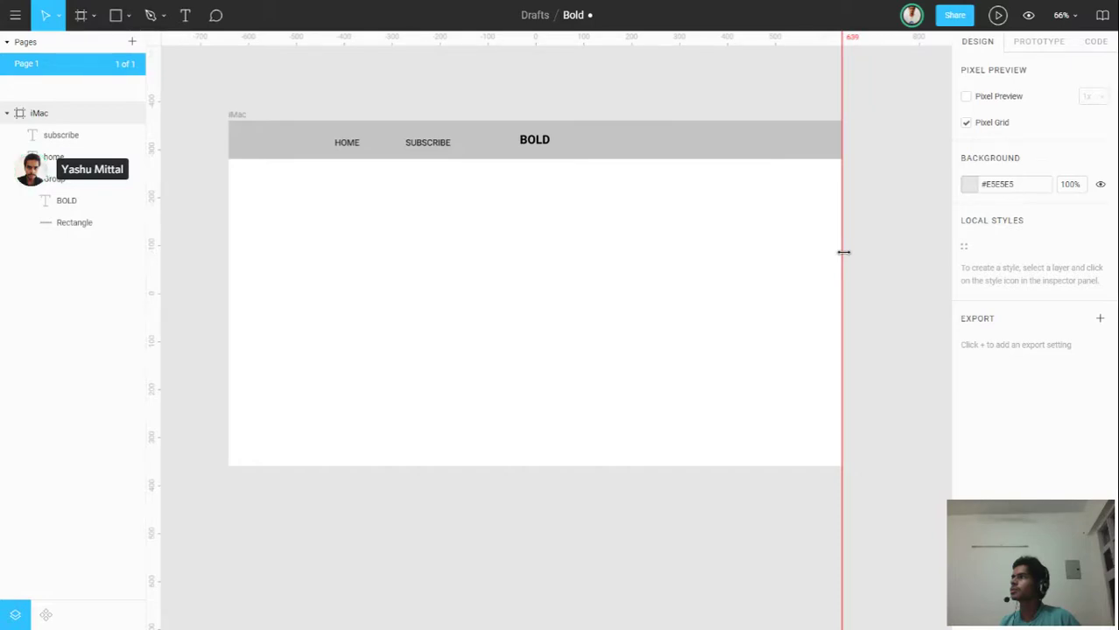
left_click_drag(843, 252, 272, 260)
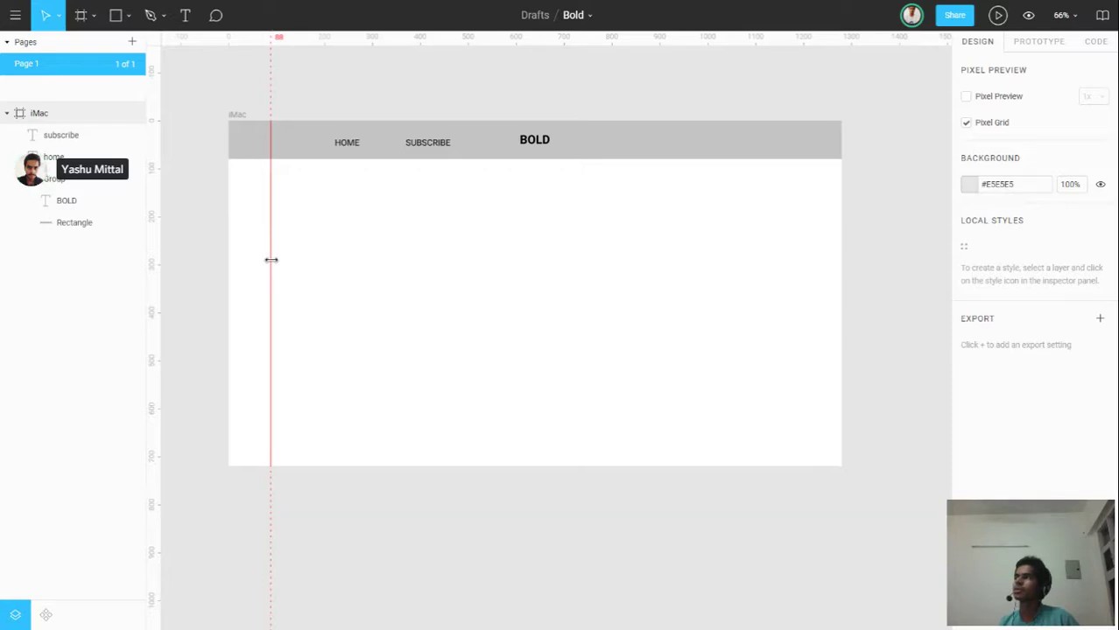
mouse_move(271, 260)
left_mouse_down()
mouse_move(263, 239)
mouse_move(286, 198)
left_mouse_up()
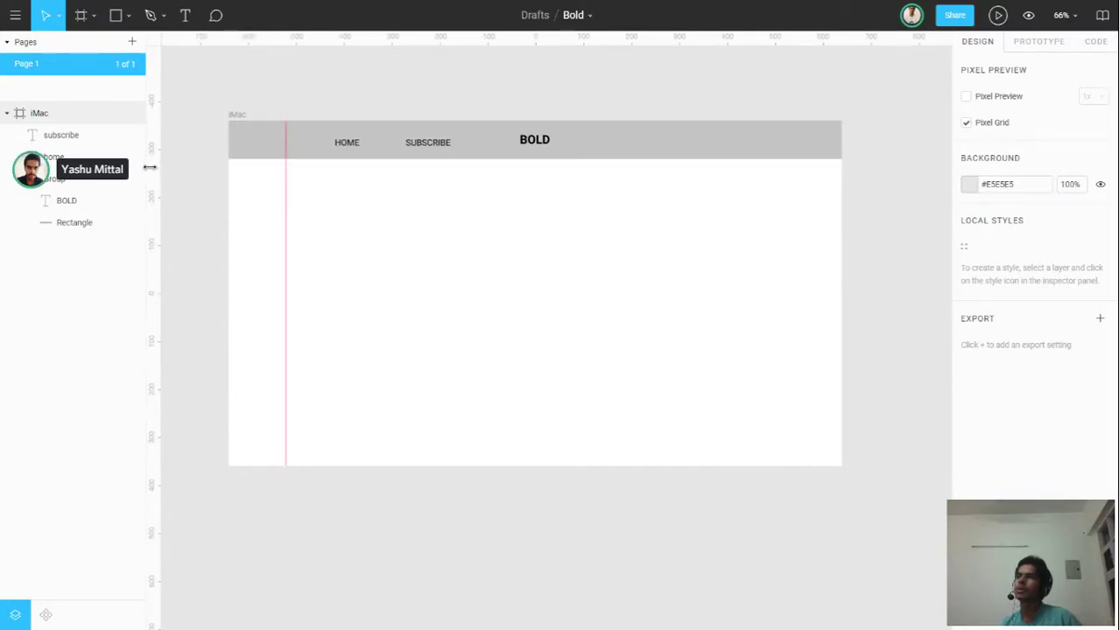
left_click_drag(166, 167, 796, 256)
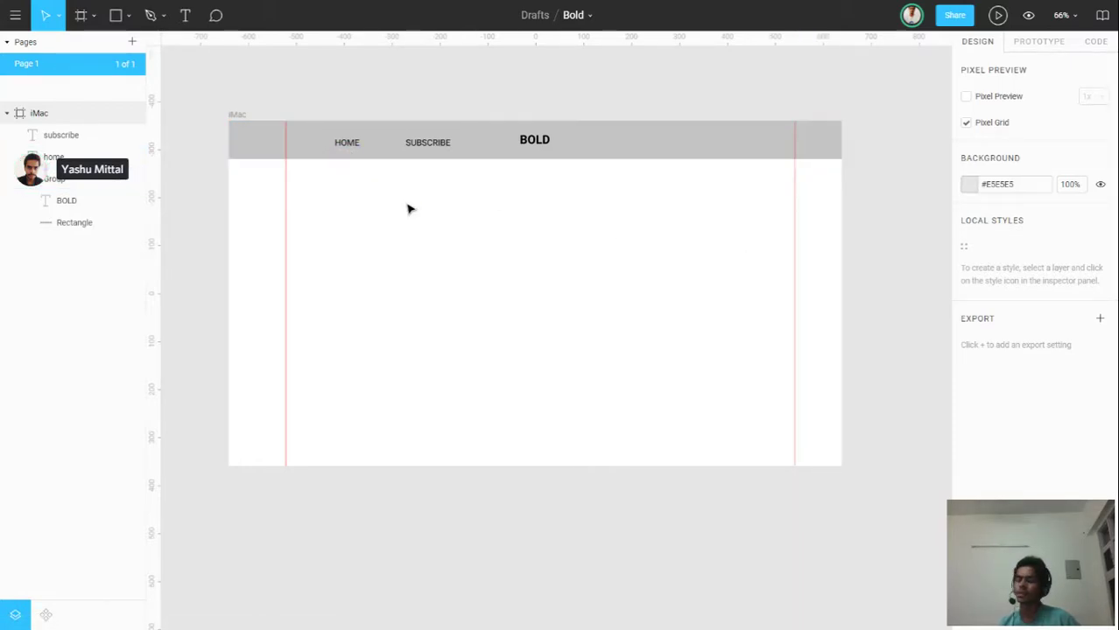
Duplicate the grey 1280×80 header band and move the copy down to Y 170.
left_click(596, 153)
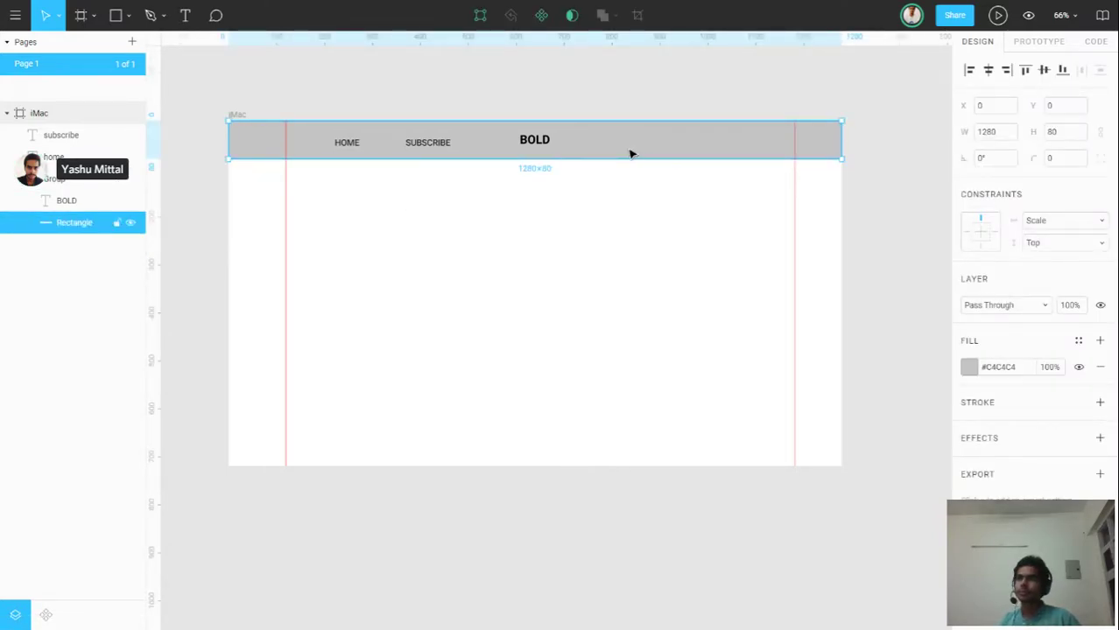
key("ctrl+d")
left_click_drag(635, 149, 627, 231)
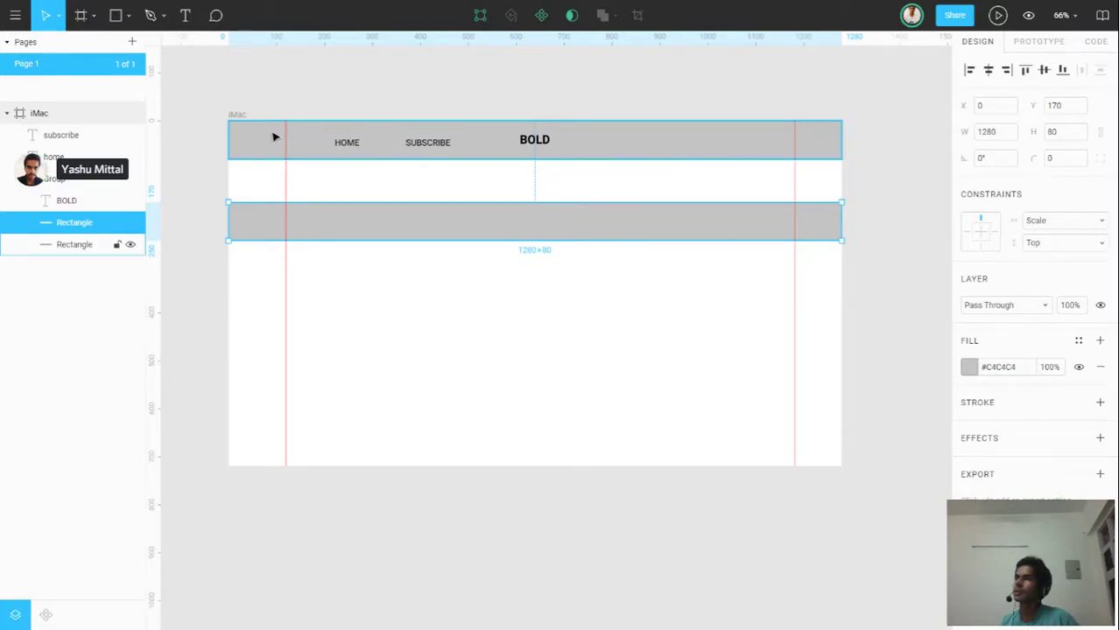
left_click(284, 167)
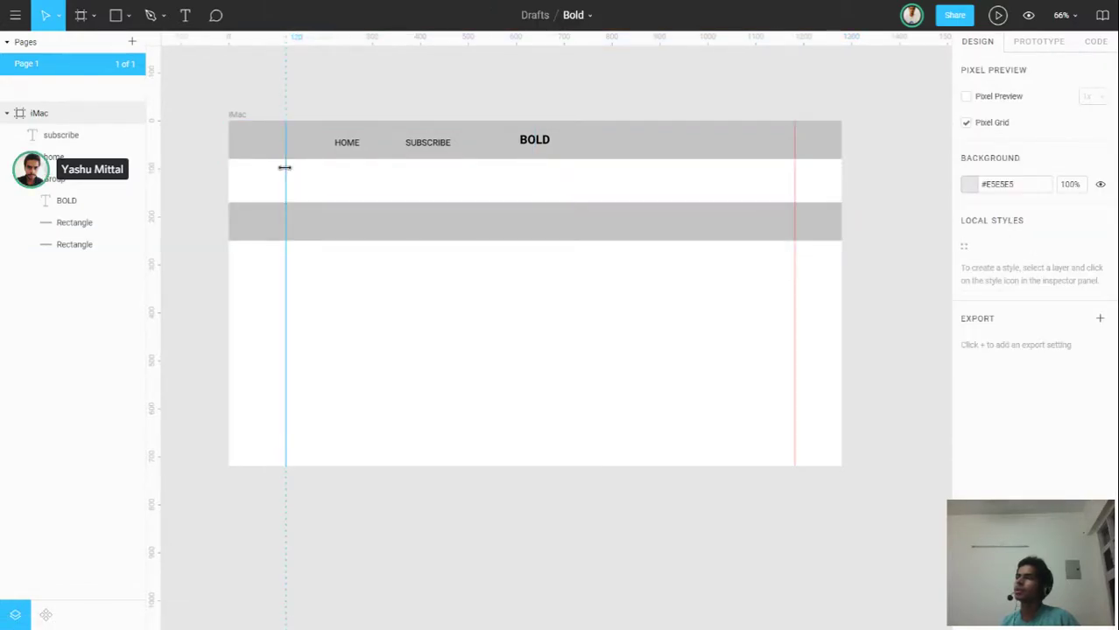
Nudge the left vertical guide slightly left to about 110, zooming in to check it.
left_click_drag(285, 169, 280, 181)
scroll(281, 182, "up", 1)
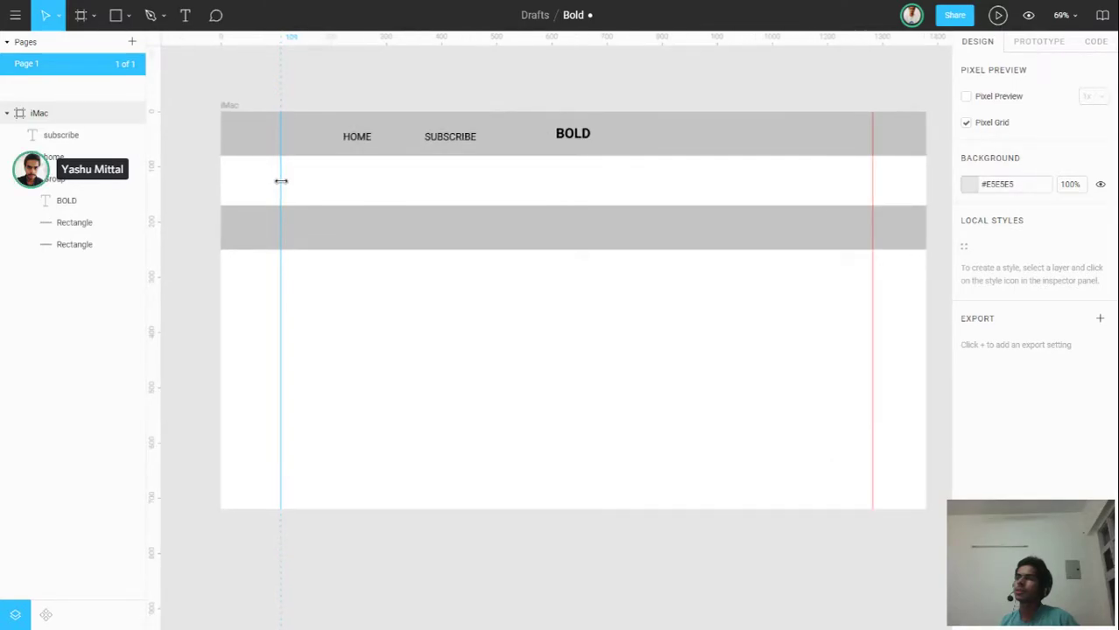
scroll(281, 181, "up", 3)
scroll(281, 181, "up", 2)
scroll(281, 182, "up", 2)
scroll(281, 181, "up", 2)
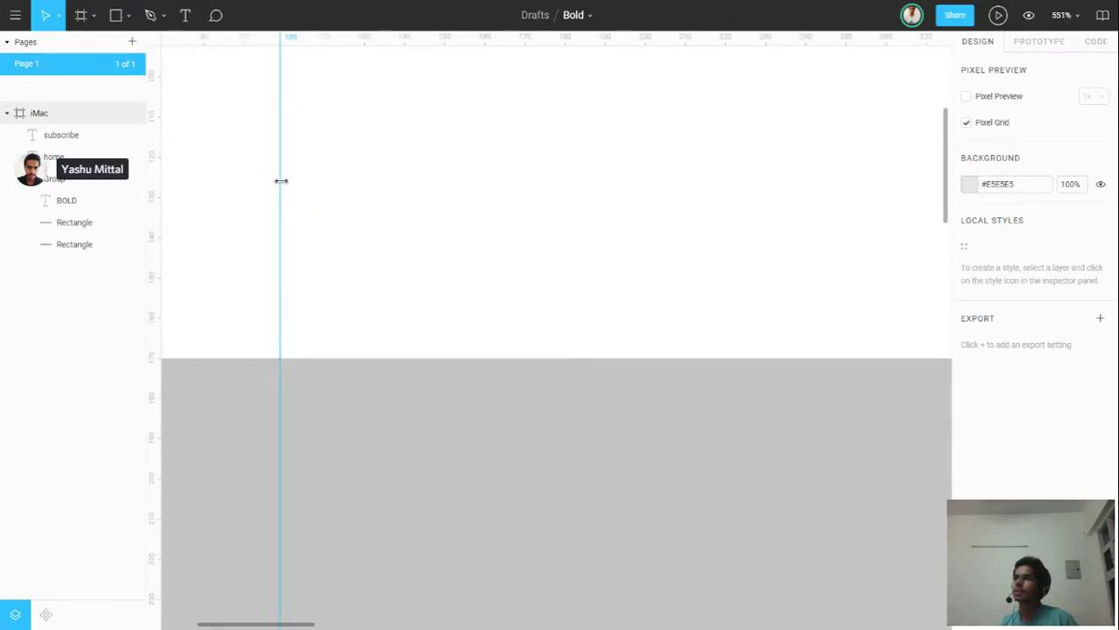
scroll(281, 180, "up", 2)
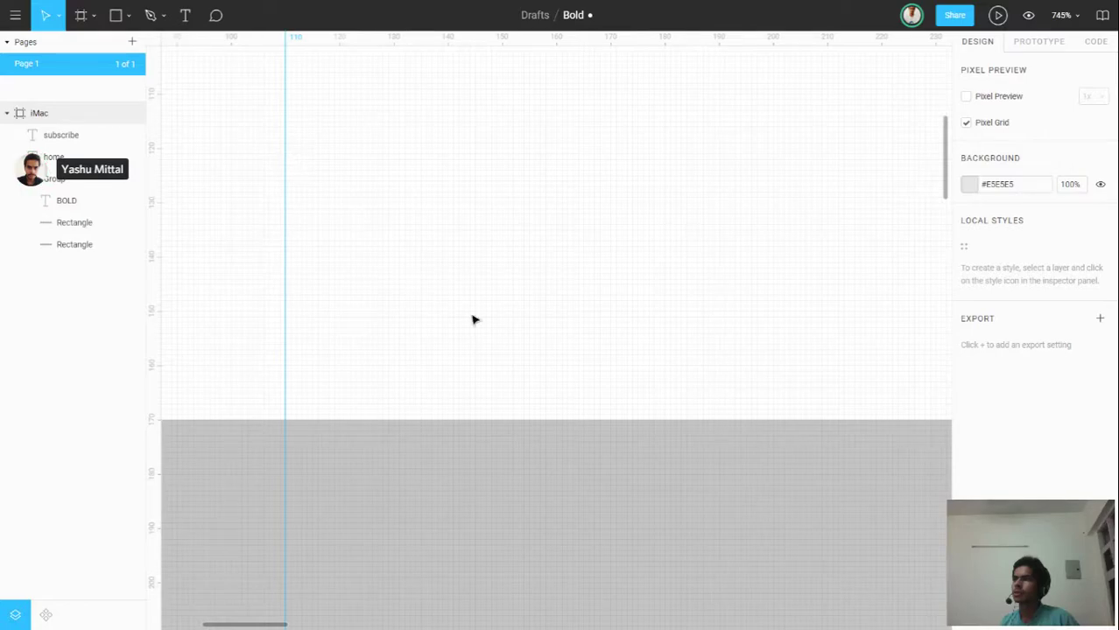
scroll(477, 319, "down", 1)
scroll(488, 325, "down", 2)
scroll(534, 333, "down", 3)
Set the lower grey bar's width to 110.
scroll(720, 355, "down", 2)
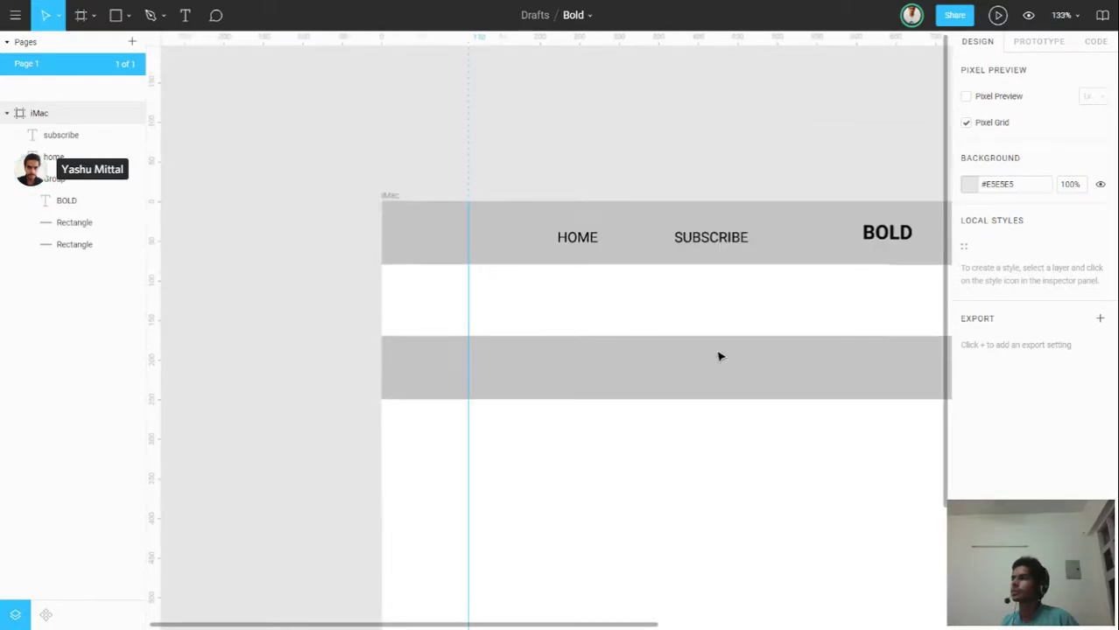
scroll(722, 357, "down", 1)
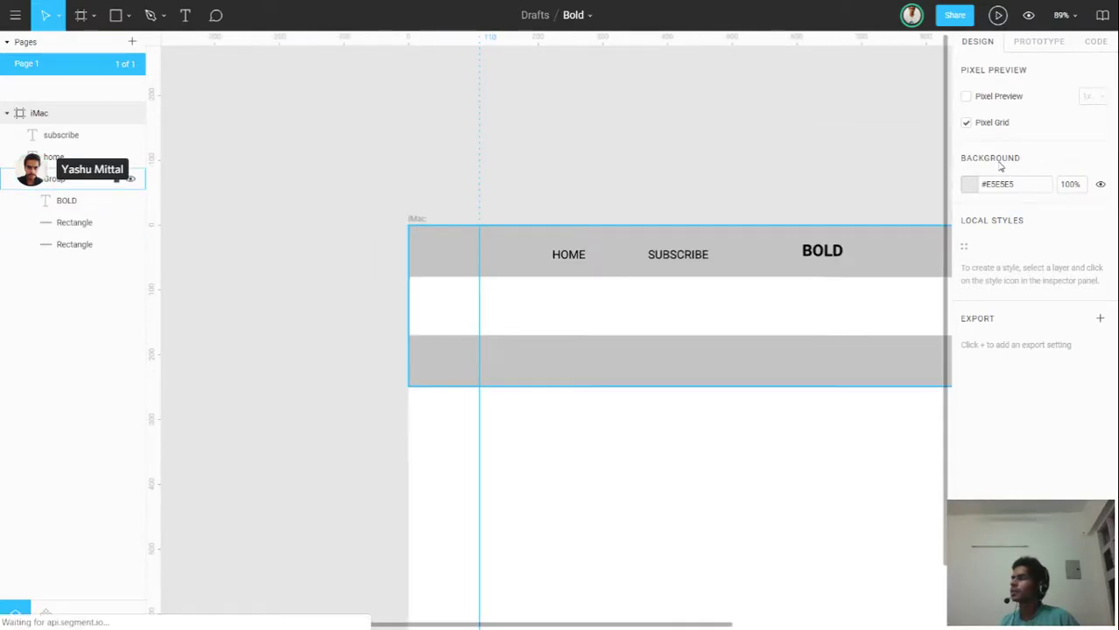
left_click(762, 354)
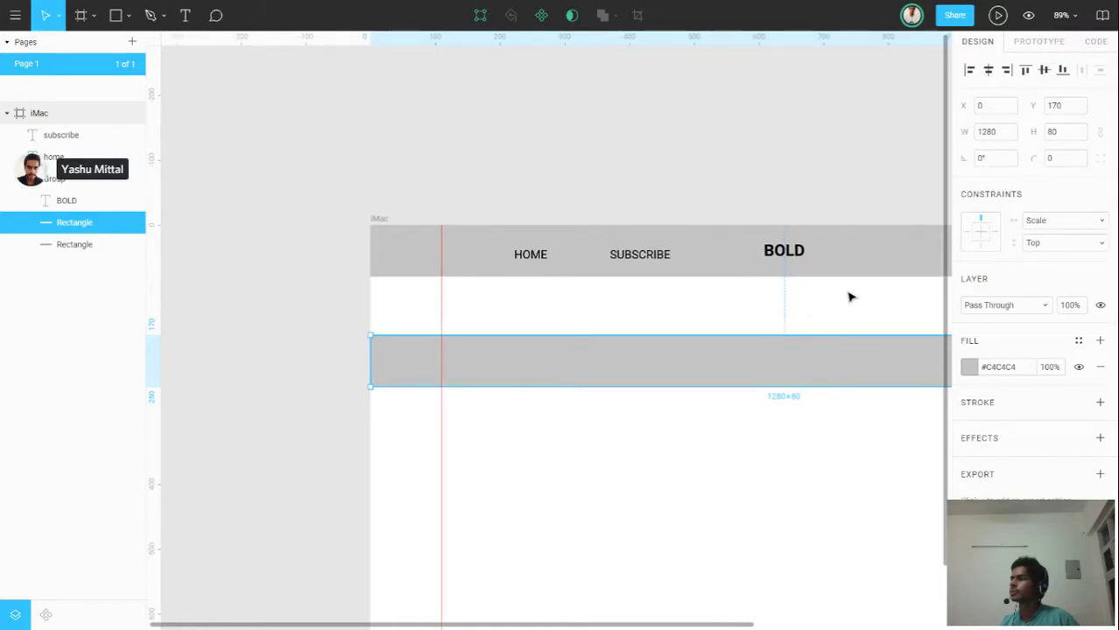
left_click(985, 133)
type("1")
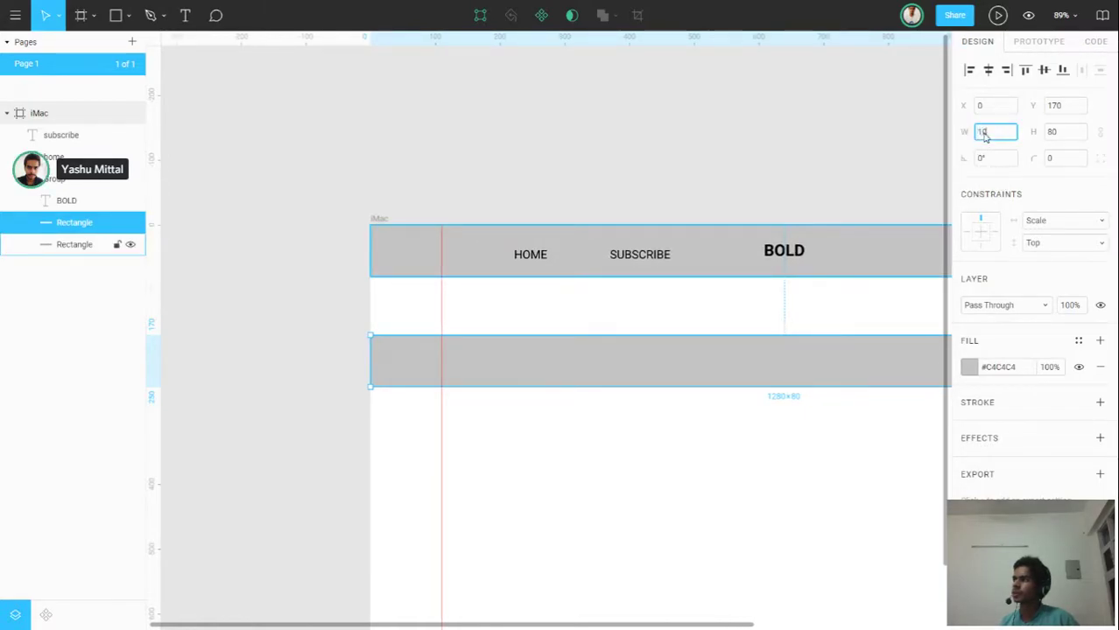
type("10")
key("Return")
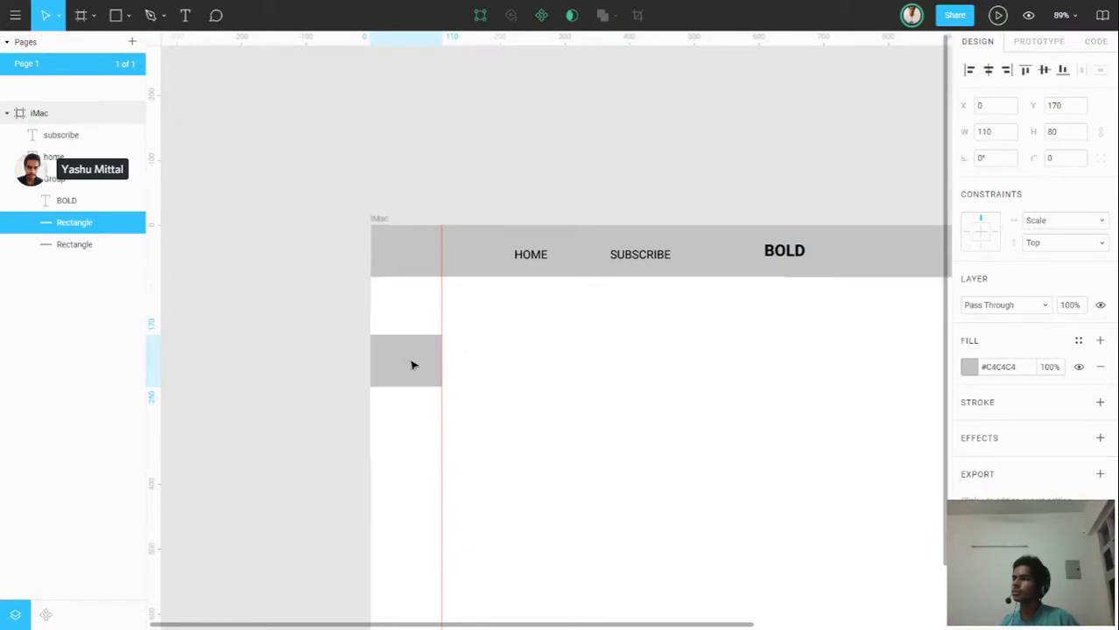
Drag the narrowed box to the frame's right edge, then delete it.
left_click_drag(415, 363, 838, 372)
scroll(837, 369, "right", 3)
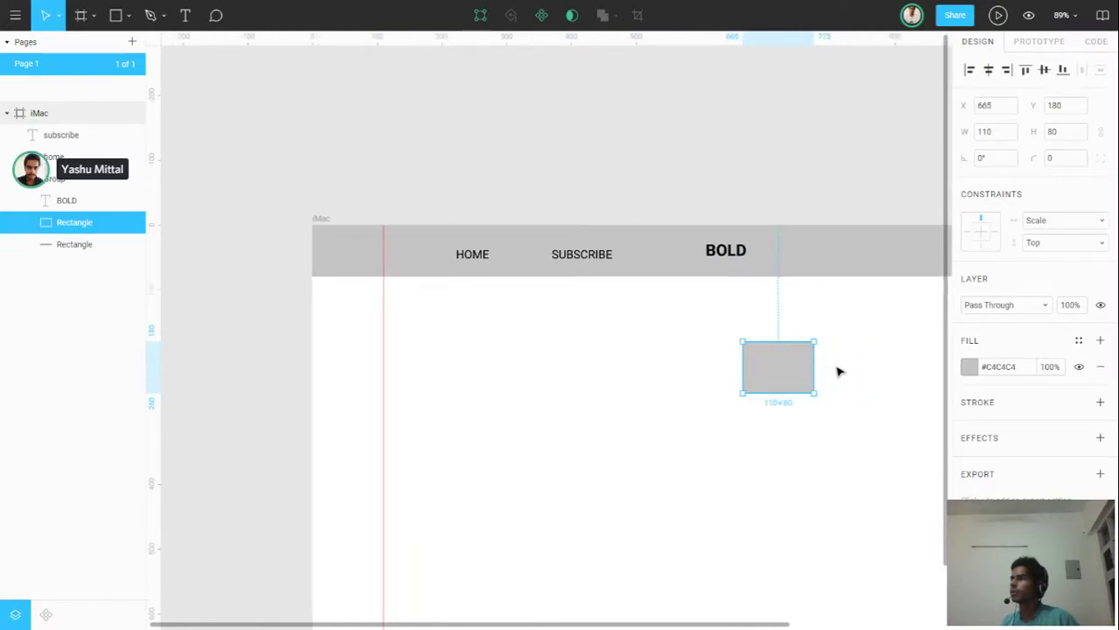
scroll(689, 366, "right", 2)
scroll(676, 366, "right", 2)
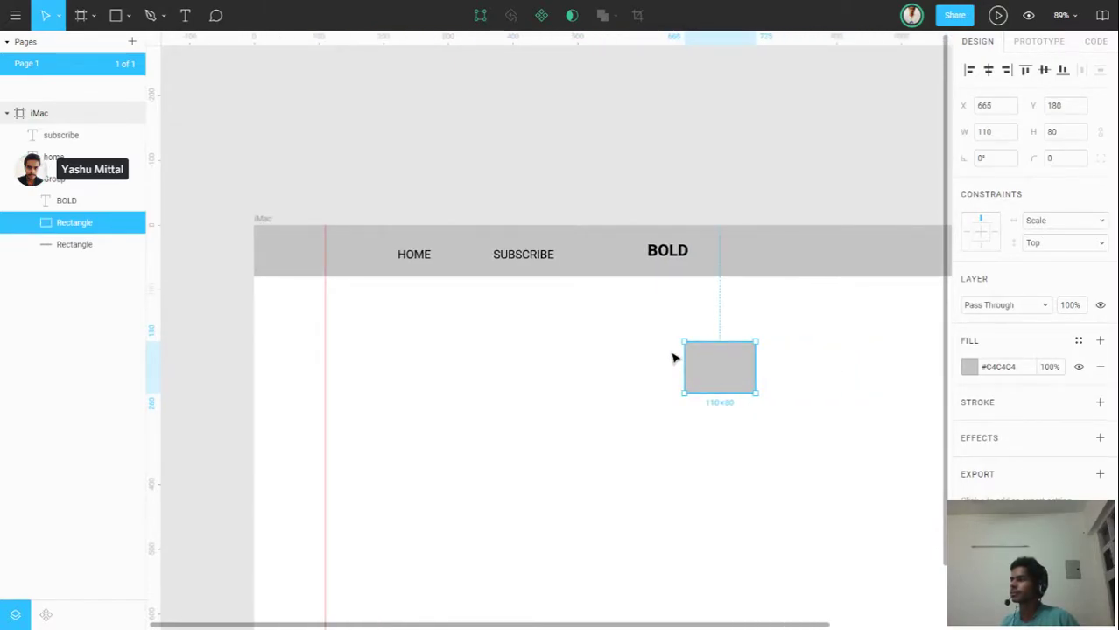
scroll(674, 359, "right", 2)
scroll(674, 359, "right", 3)
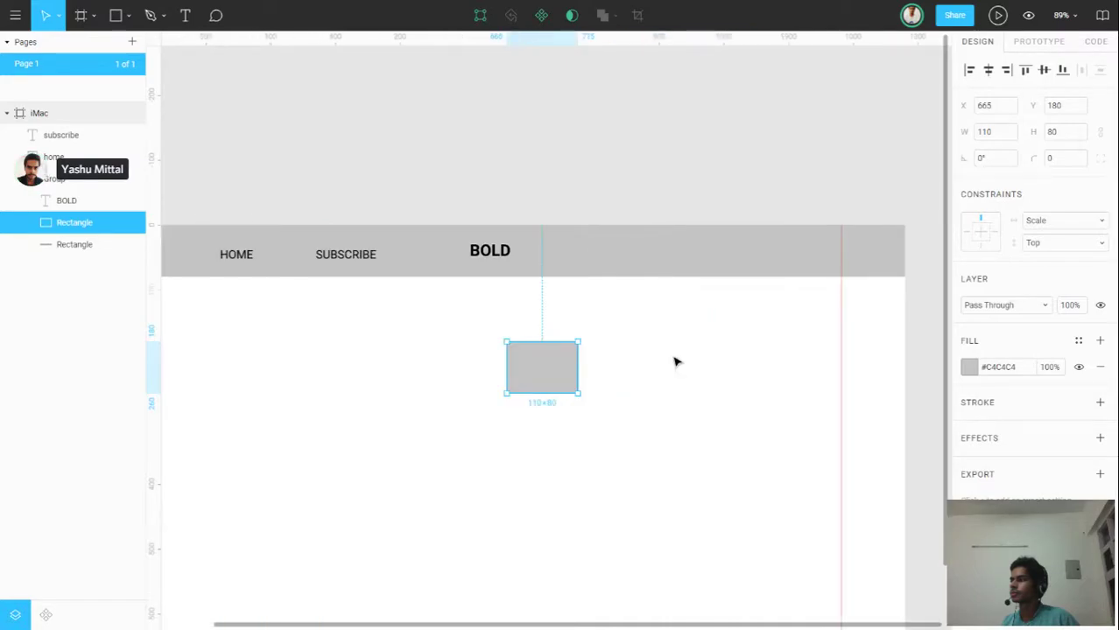
mouse_move(786, 377)
left_mouse_down()
mouse_move(882, 369)
mouse_move(851, 363)
left_mouse_up()
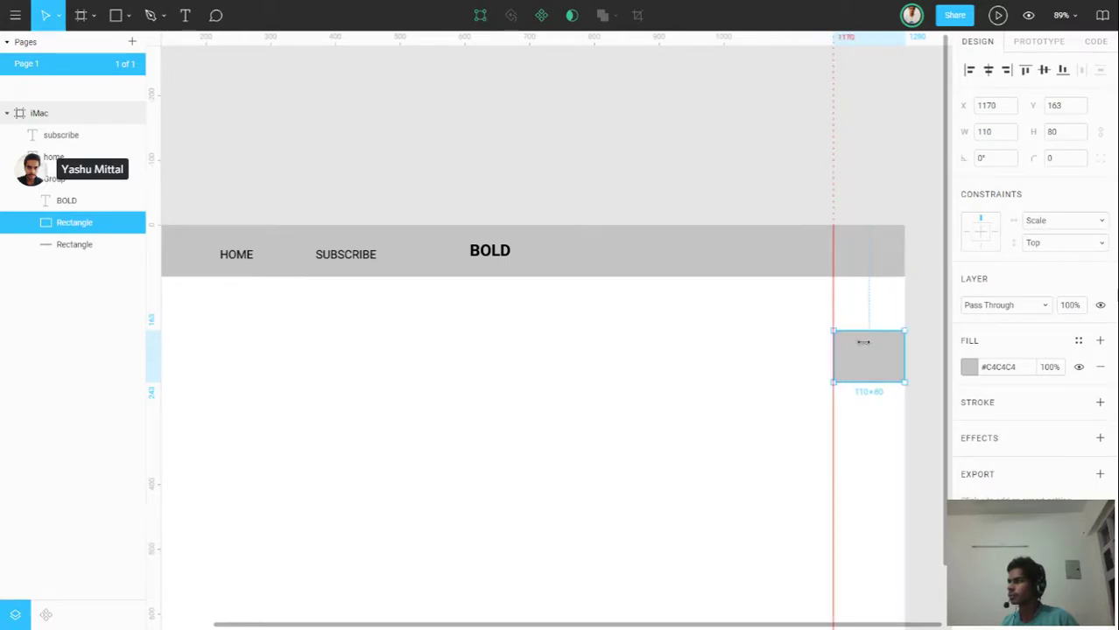
key("Delete")
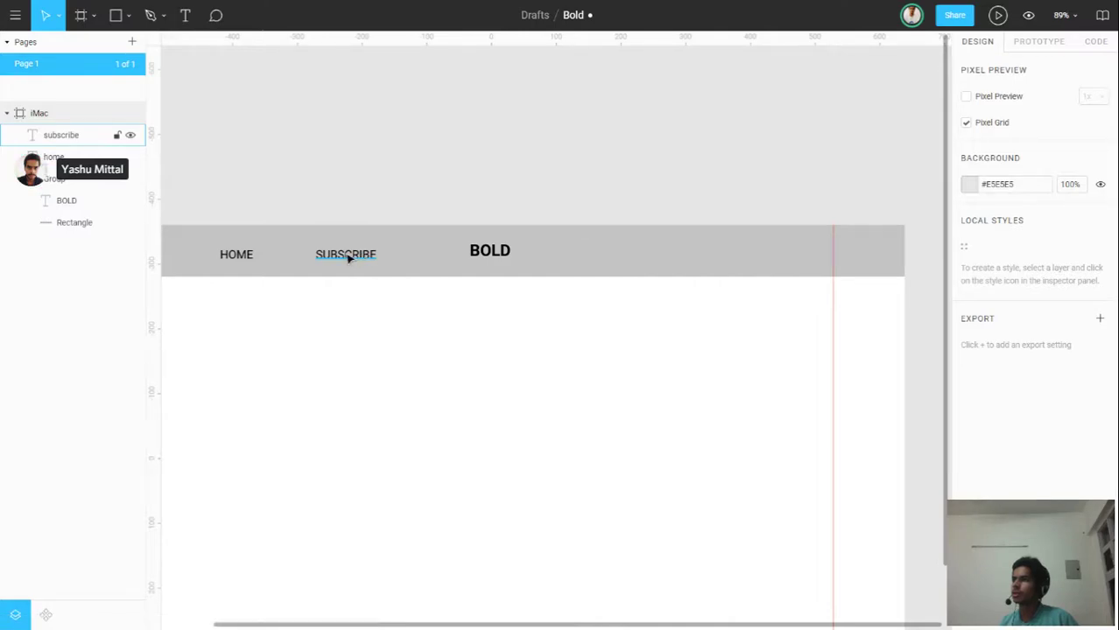
Move SUBSCRIBE to the header's right end and HOME left onto the guide at X 110.
left_click_drag(348, 256, 805, 255)
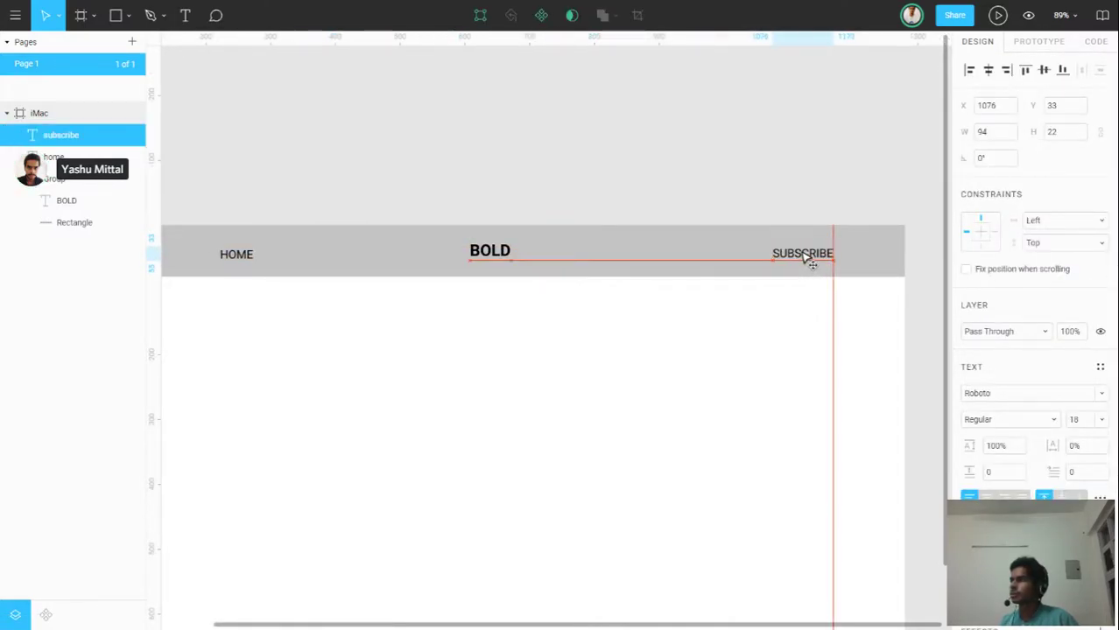
left_click_drag(807, 256, 807, 253)
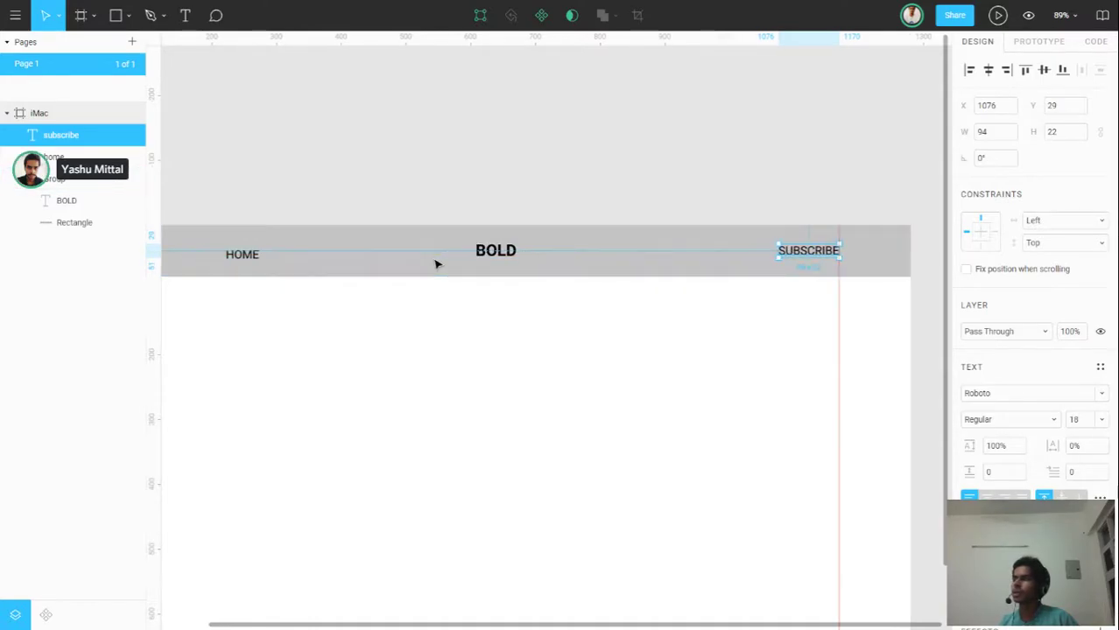
scroll(437, 263, "left", 2)
scroll(385, 267, "left", 2)
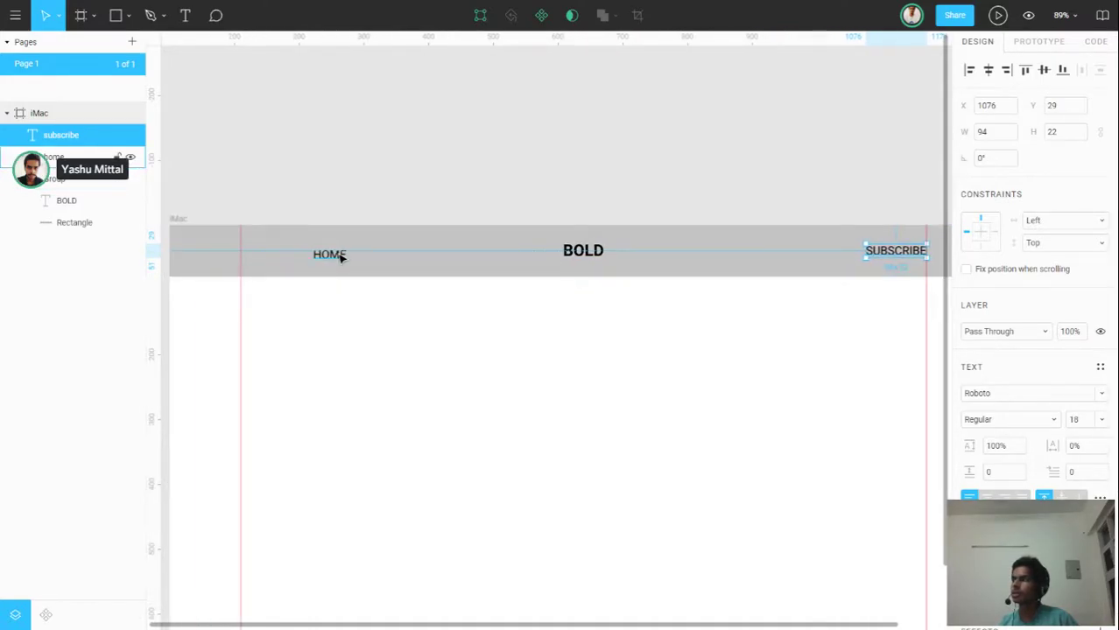
left_click_drag(342, 258, 267, 252)
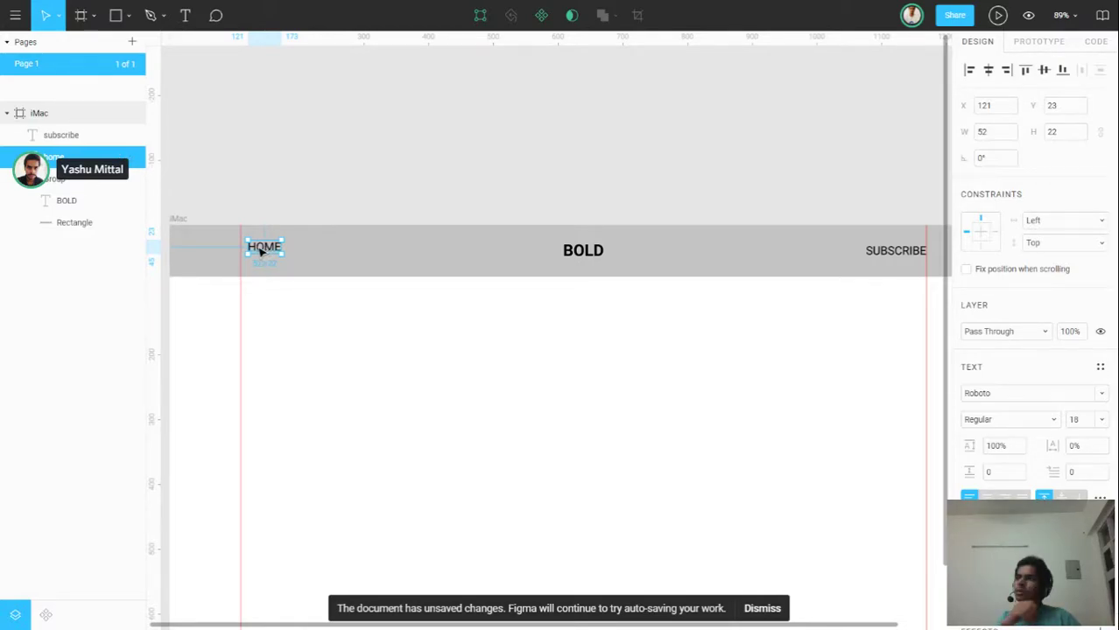
left_click_drag(267, 251, 261, 255)
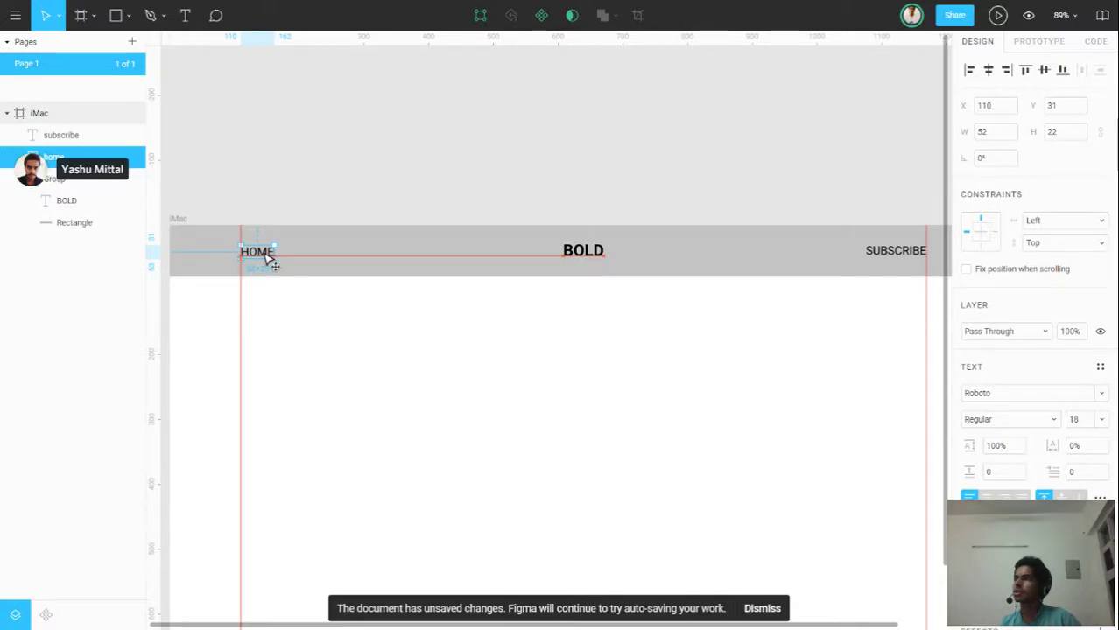
left_click_drag(261, 255, 259, 256)
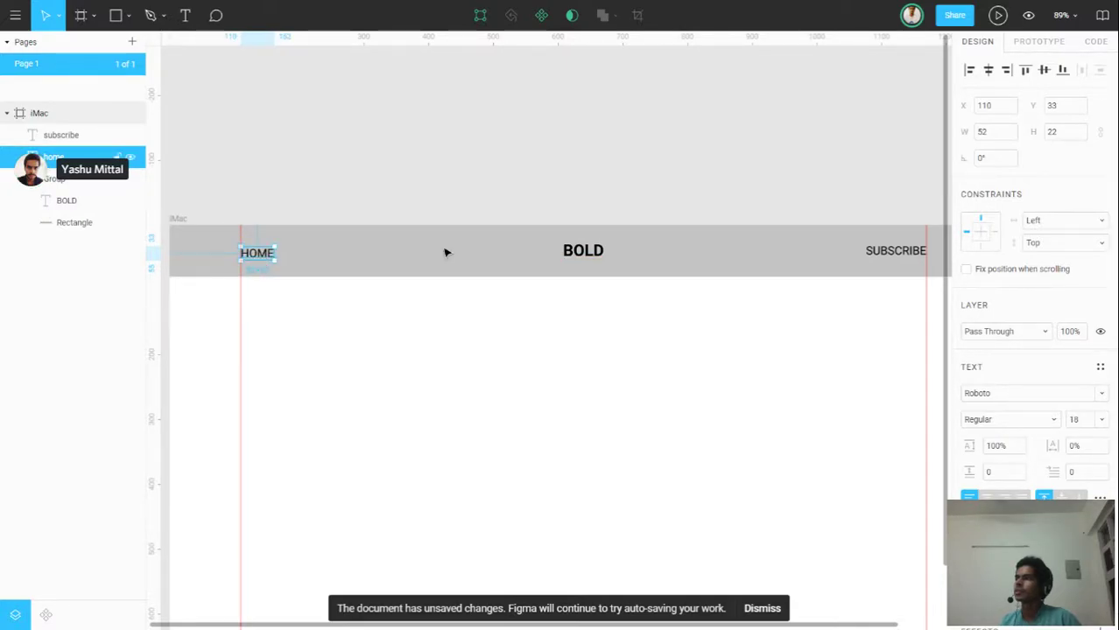
Vertically centre HOME, BOLD and SUBSCRIBE on the grey header bar.
left_click(445, 253, "shift")
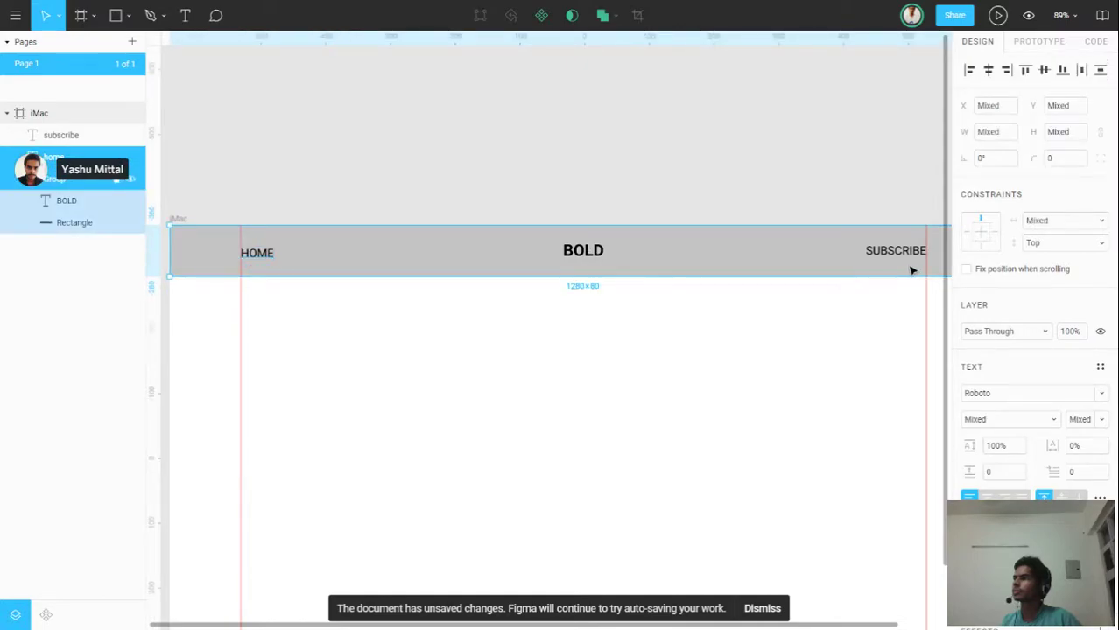
left_click(1044, 70)
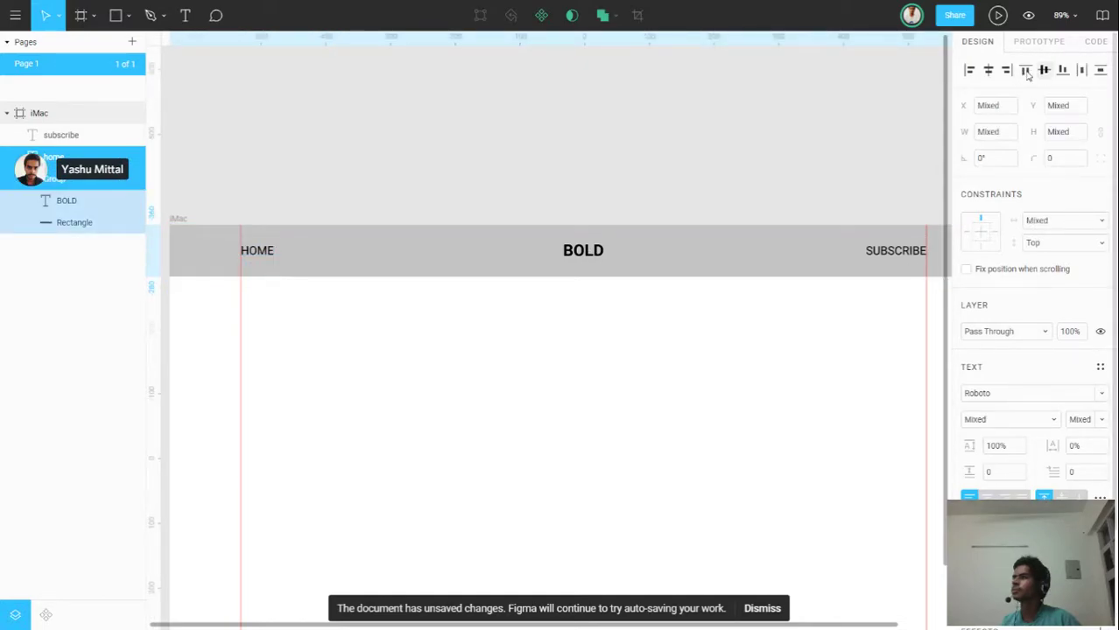
left_click(589, 254)
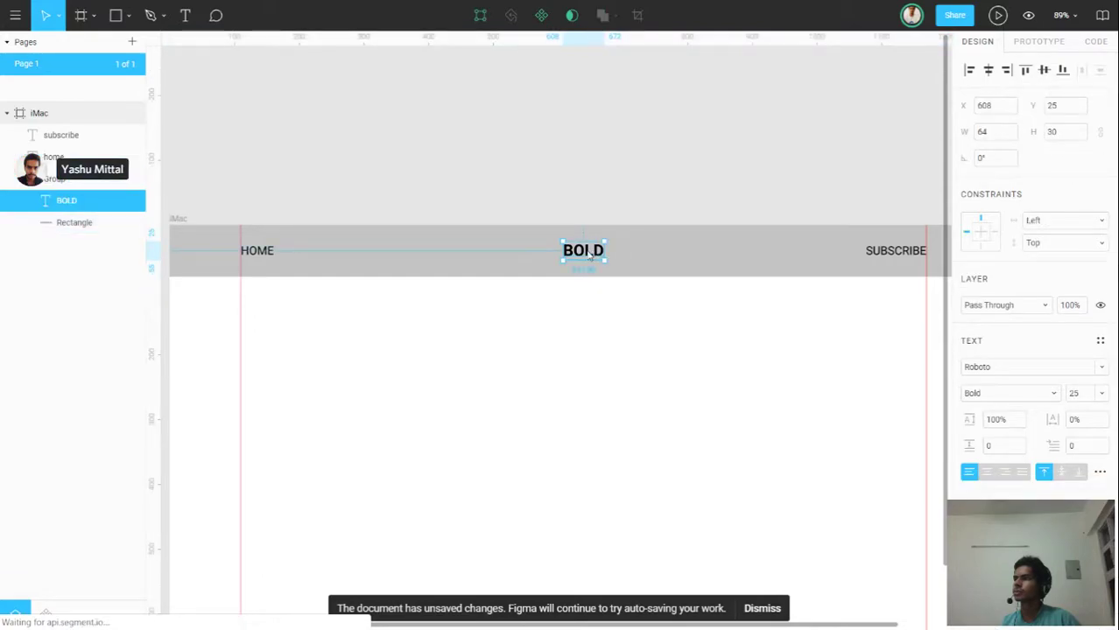
left_click(827, 261, "shift")
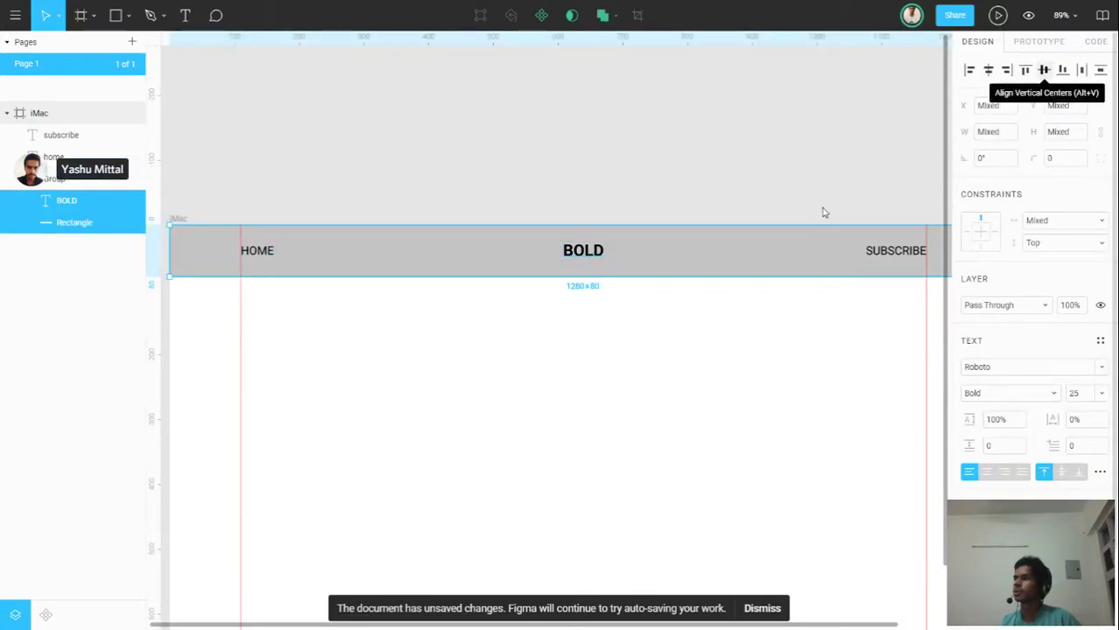
left_click(906, 254)
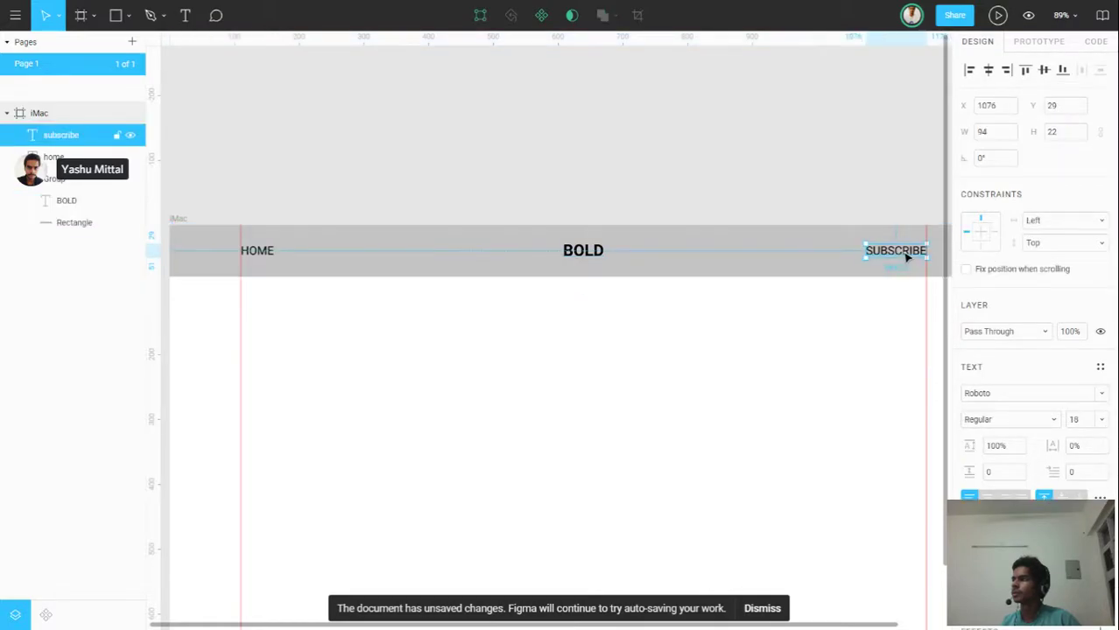
left_click(803, 255, "shift")
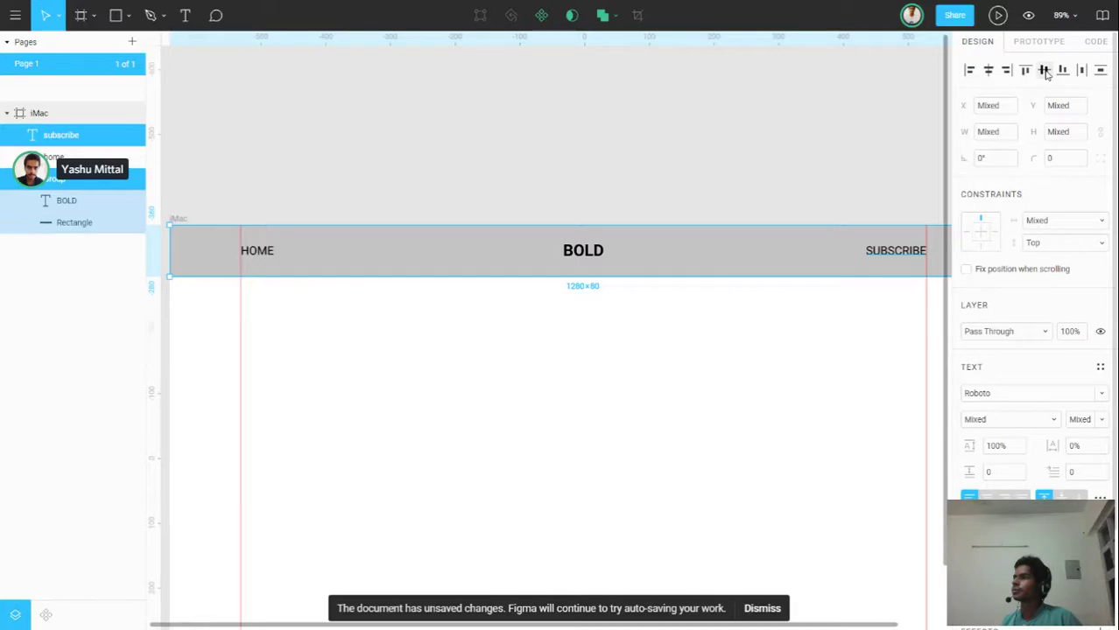
mouse_move(70, 113)
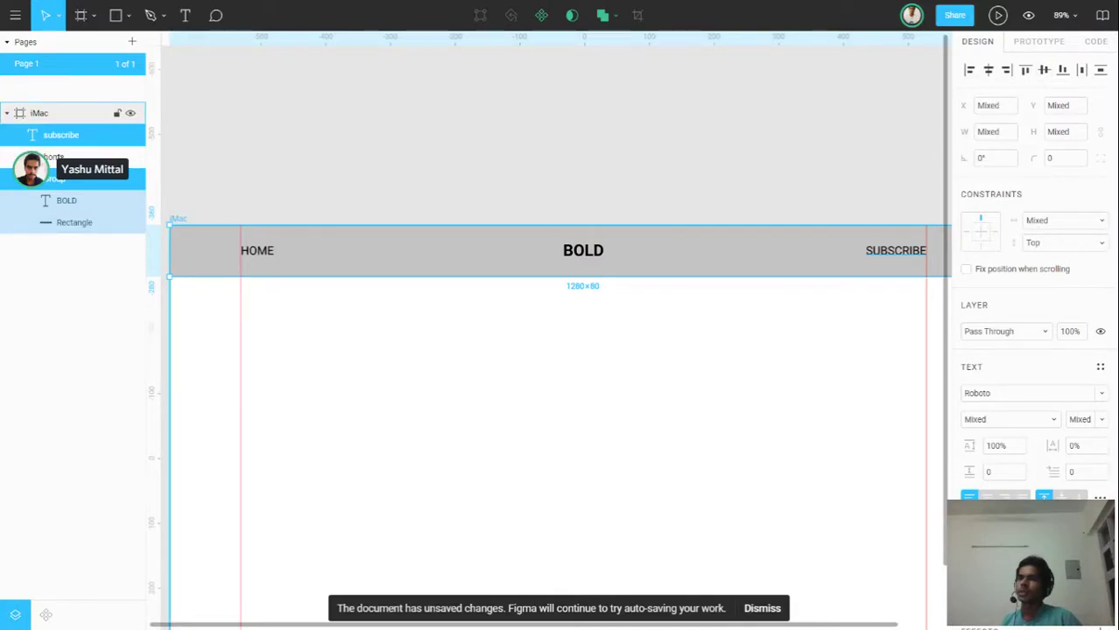
Move HOME and SUBSCRIBE into the group, name it 'header', and collapse it.
left_click(88, 178, "shift")
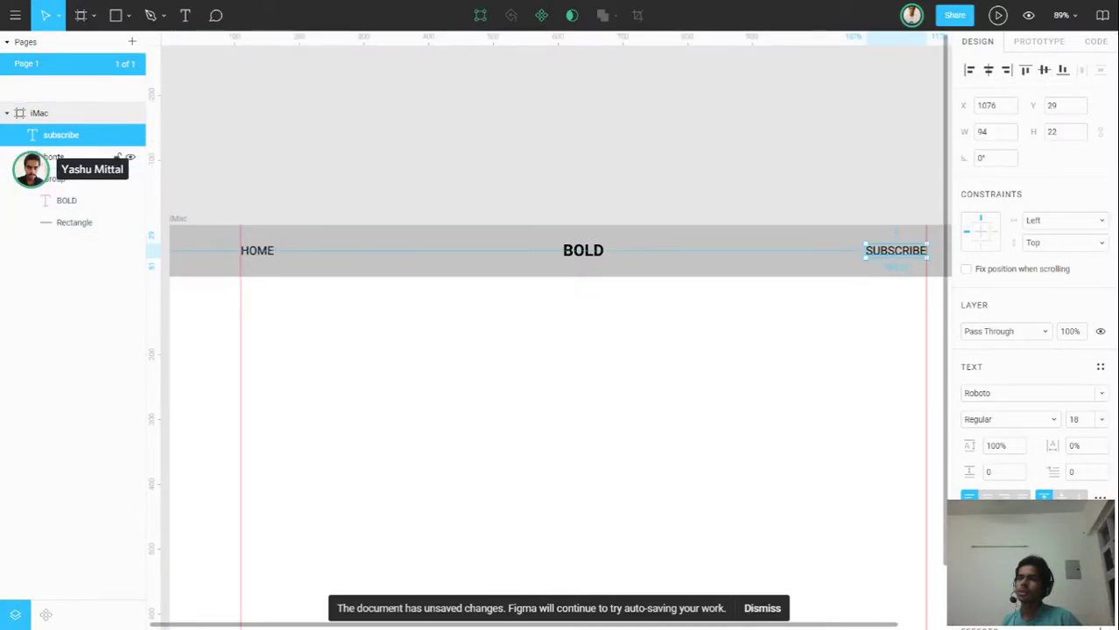
left_click(50, 159, "shift")
left_click_drag(50, 160, 78, 191)
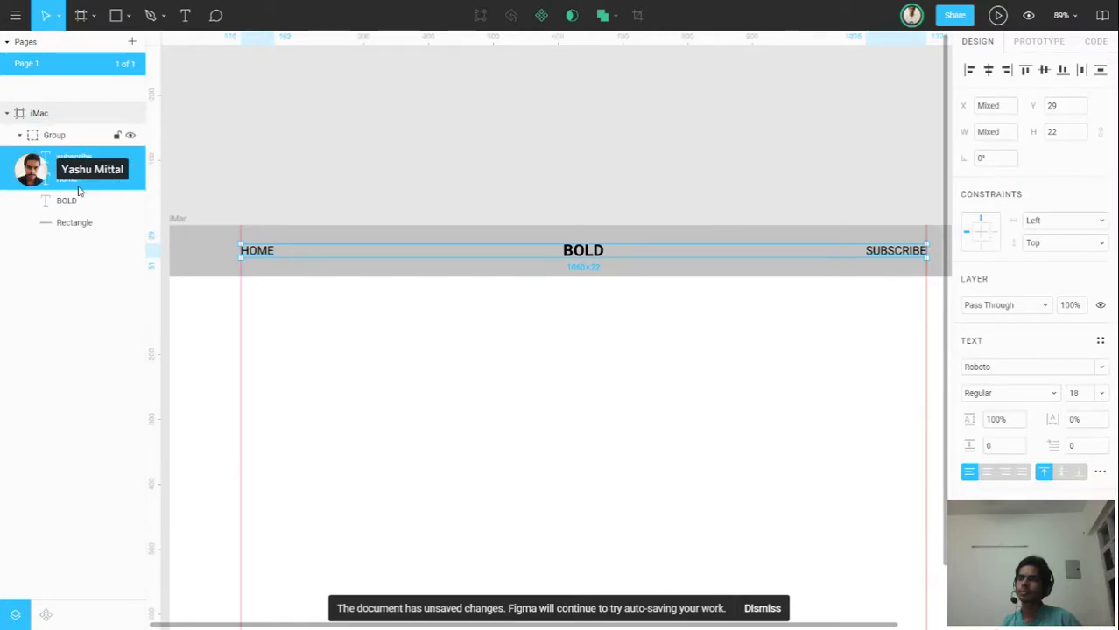
double_click(54, 136)
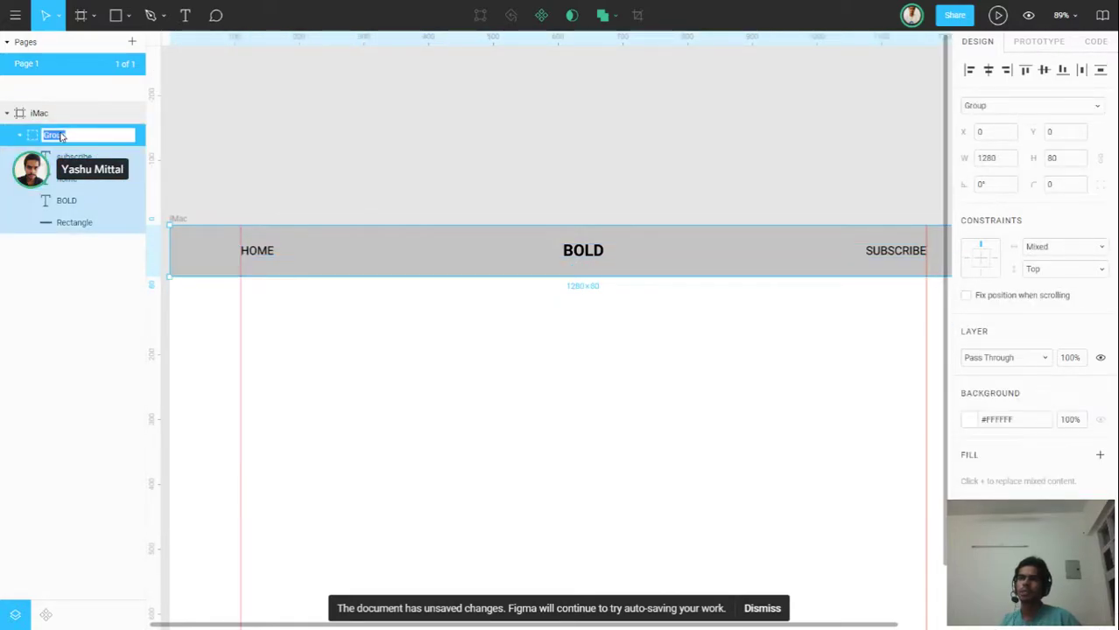
type("header")
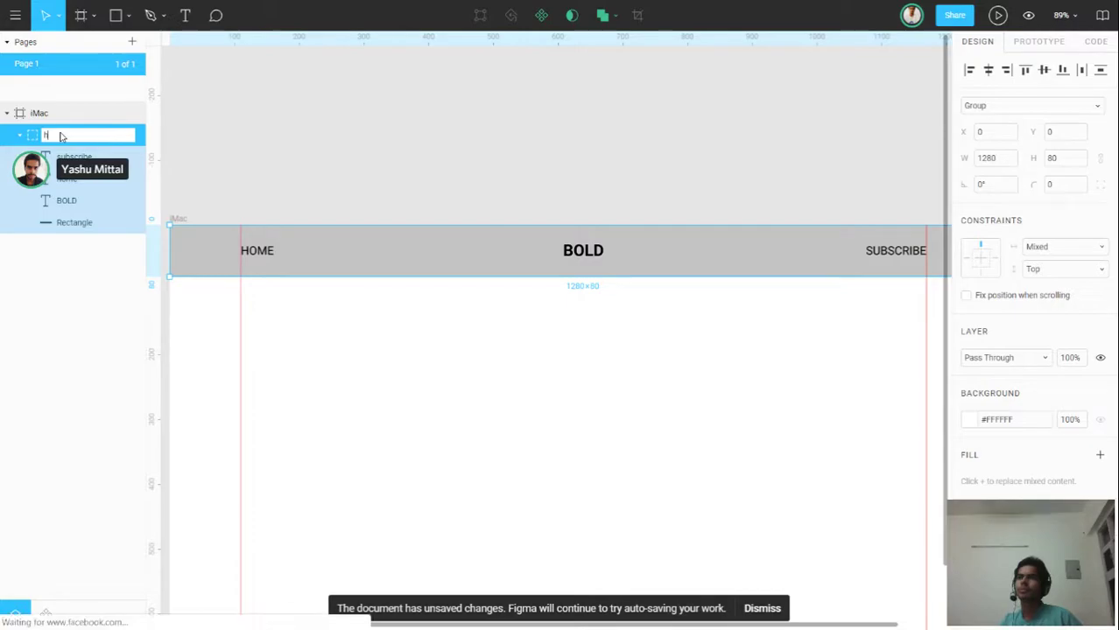
key("Return")
left_click(21, 136)
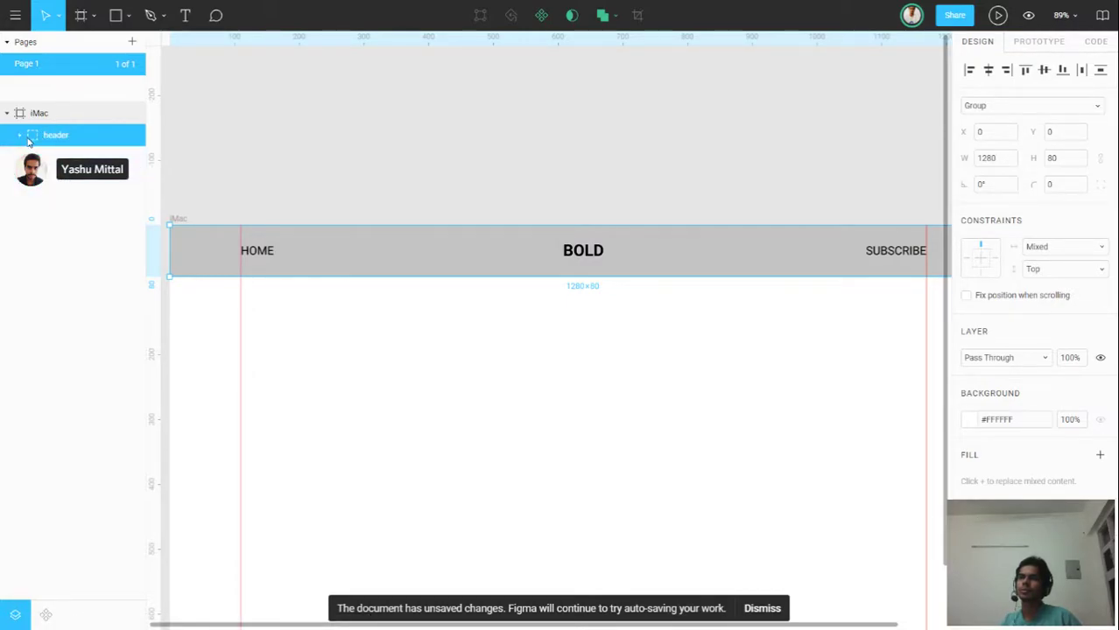
Scroll down the canvas and briefly select, then deselect, the header group.
left_click(422, 200)
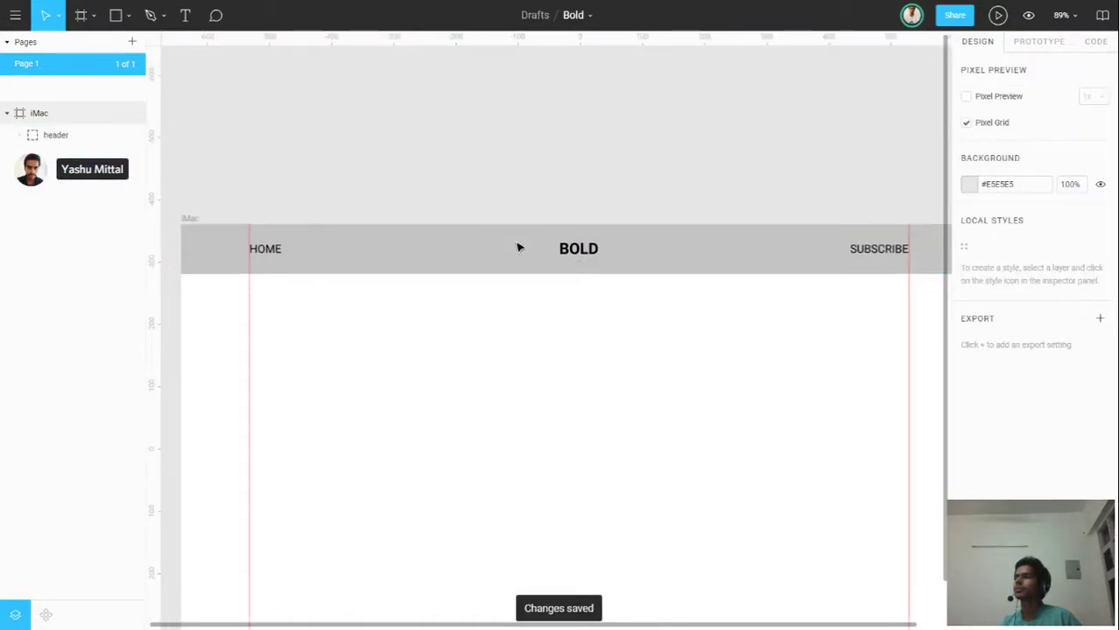
scroll(519, 246, "down", 2)
scroll(637, 284, "down", 1)
scroll(636, 285, "down", 1)
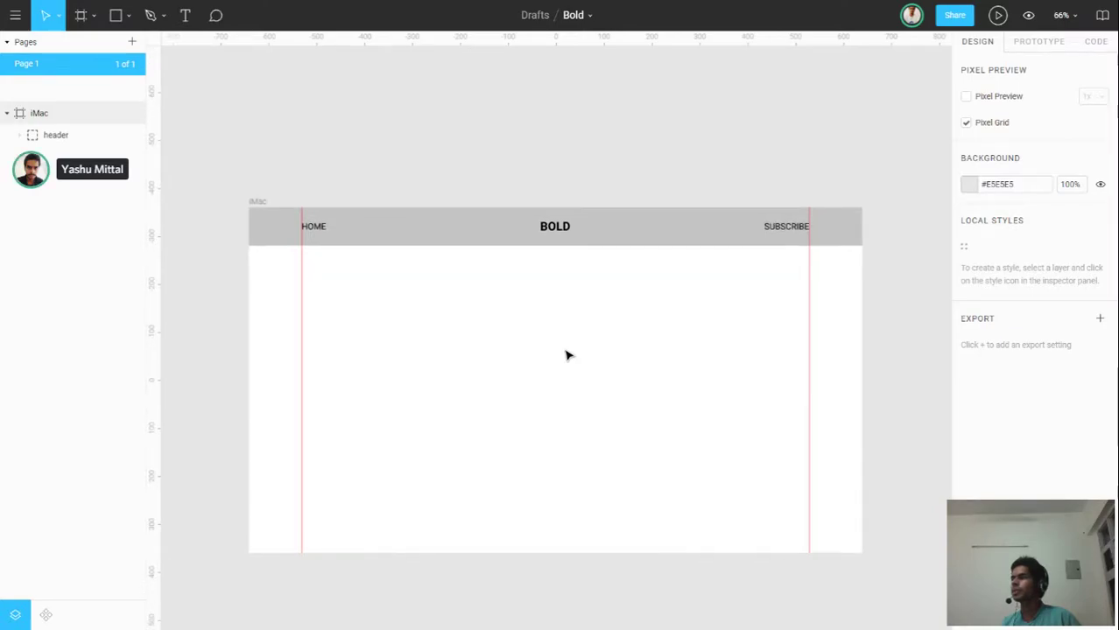
left_click(409, 238)
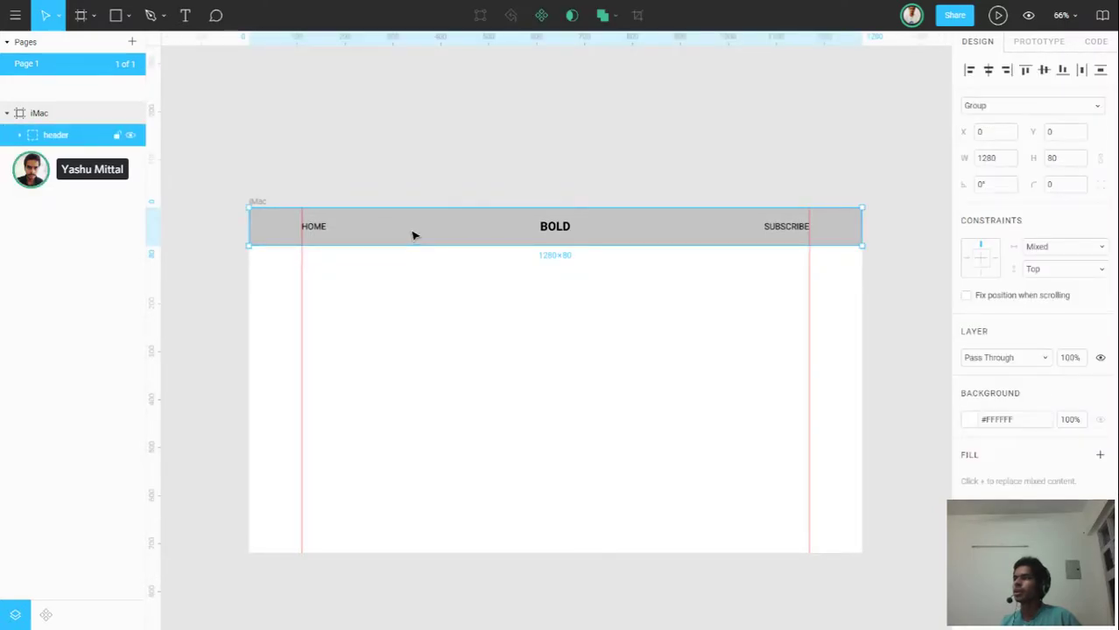
left_click(450, 283)
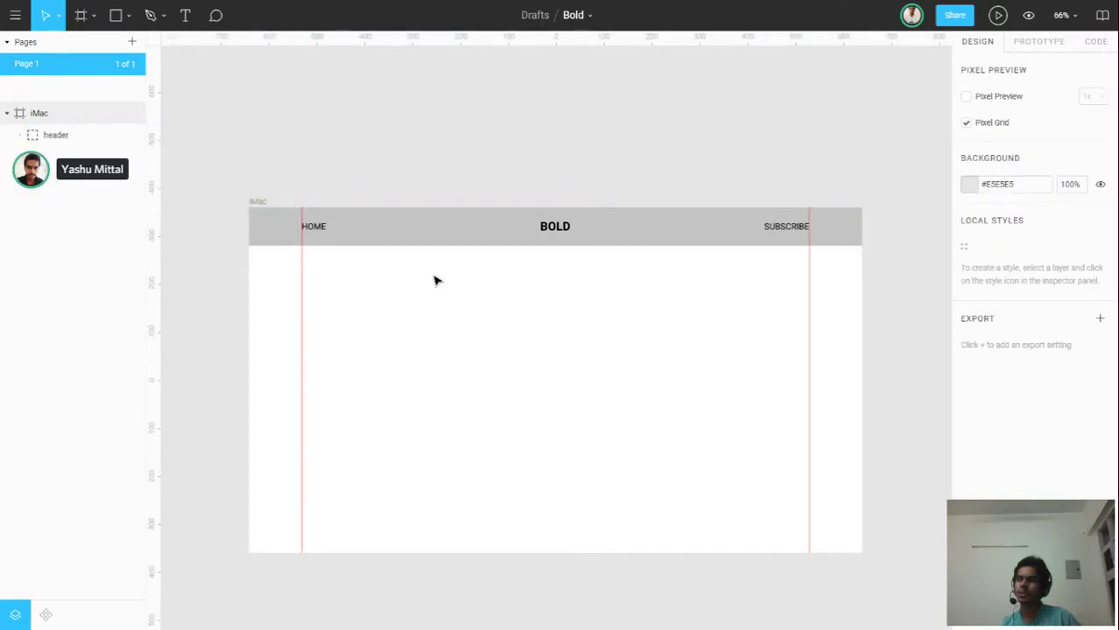
mouse_move(56, 135)
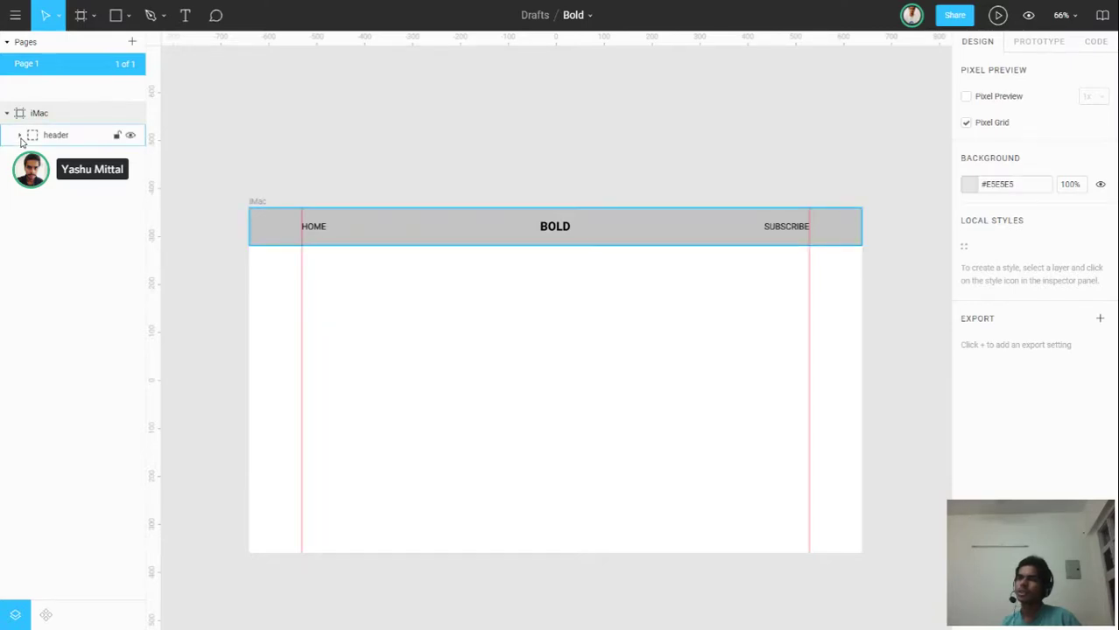
Hide the grey header rectangle and rulers to preview, then show both again.
left_click(20, 136)
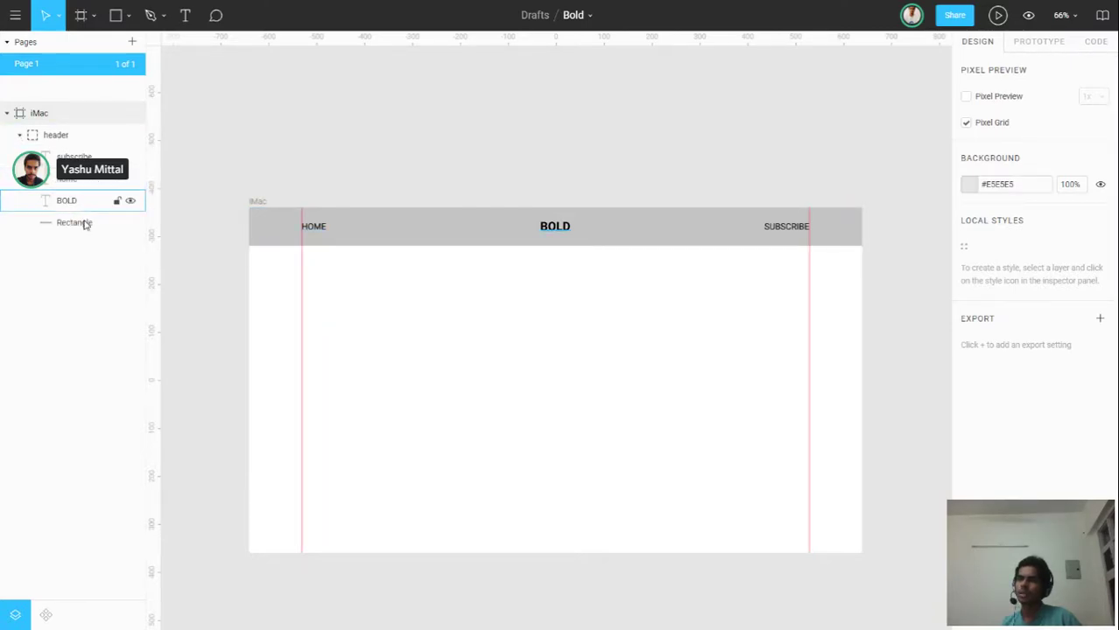
left_click(130, 223)
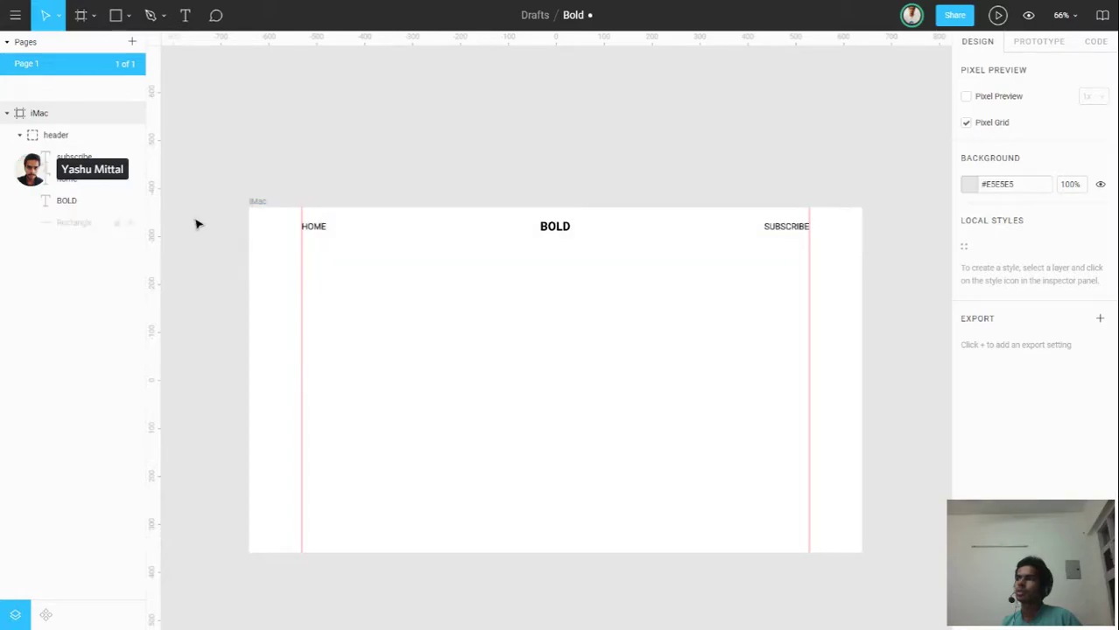
key("shift+r")
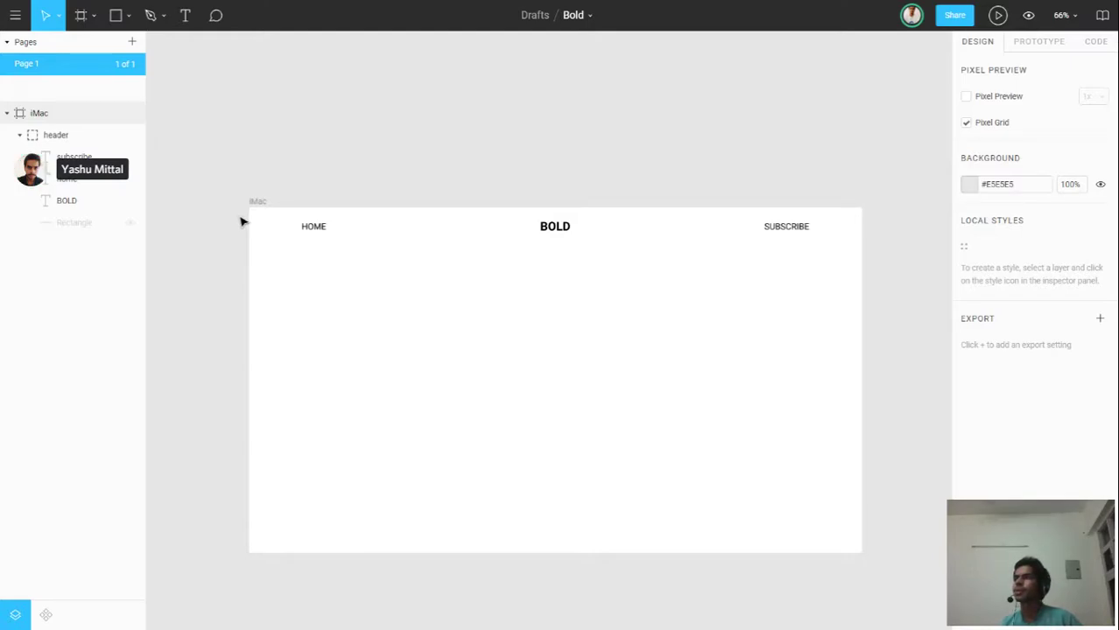
key("shift+r")
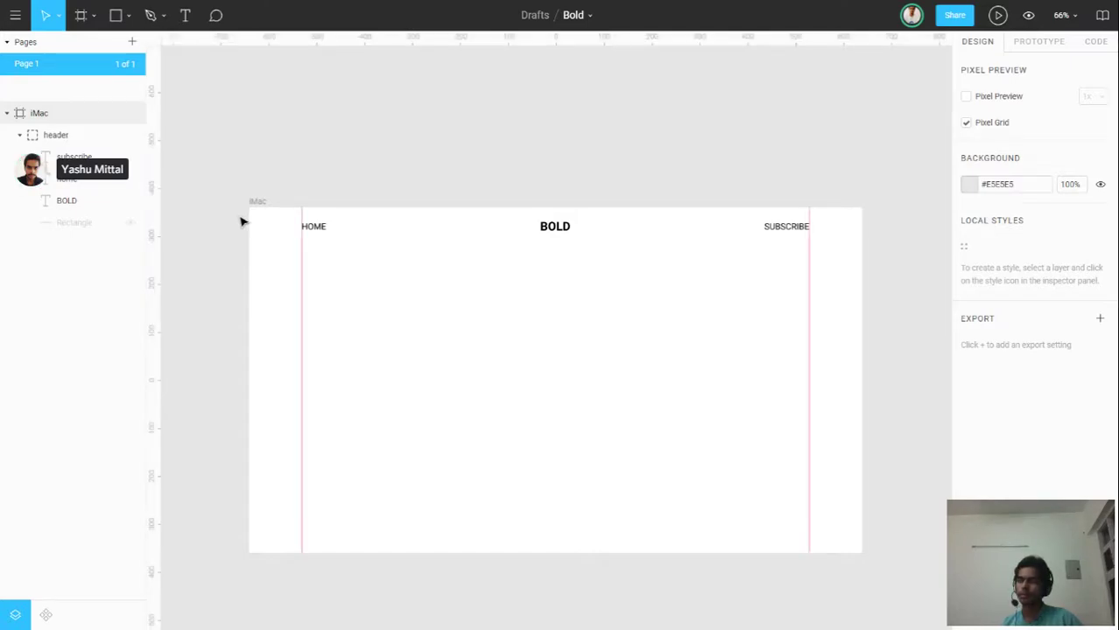
left_click(129, 223)
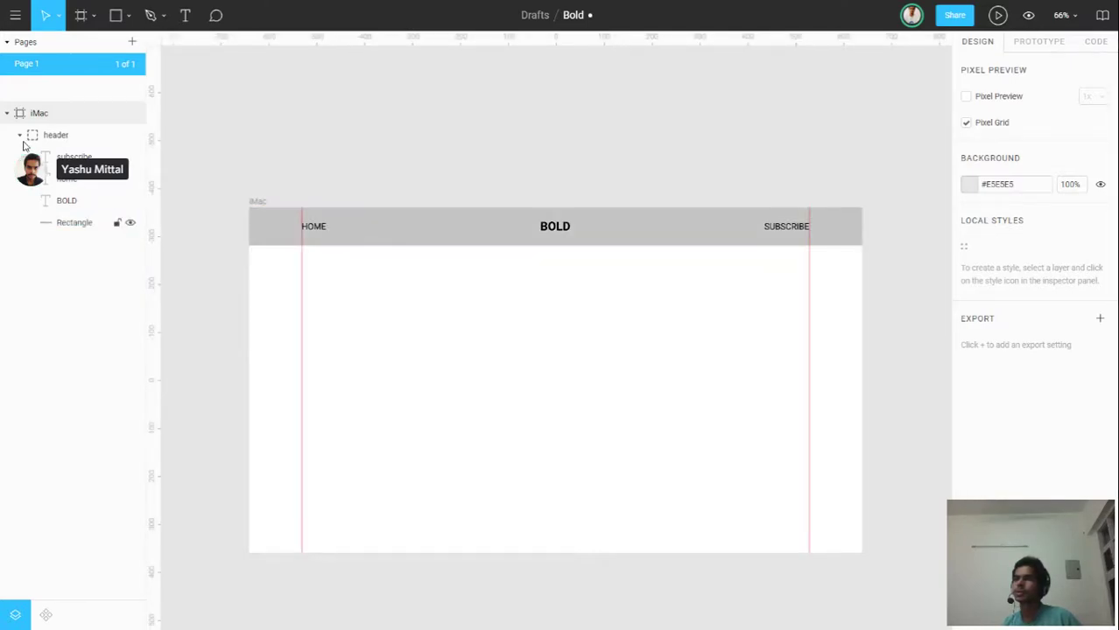
Duplicate the whole header group with Ctrl+D.
scroll(451, 277, "down", 2)
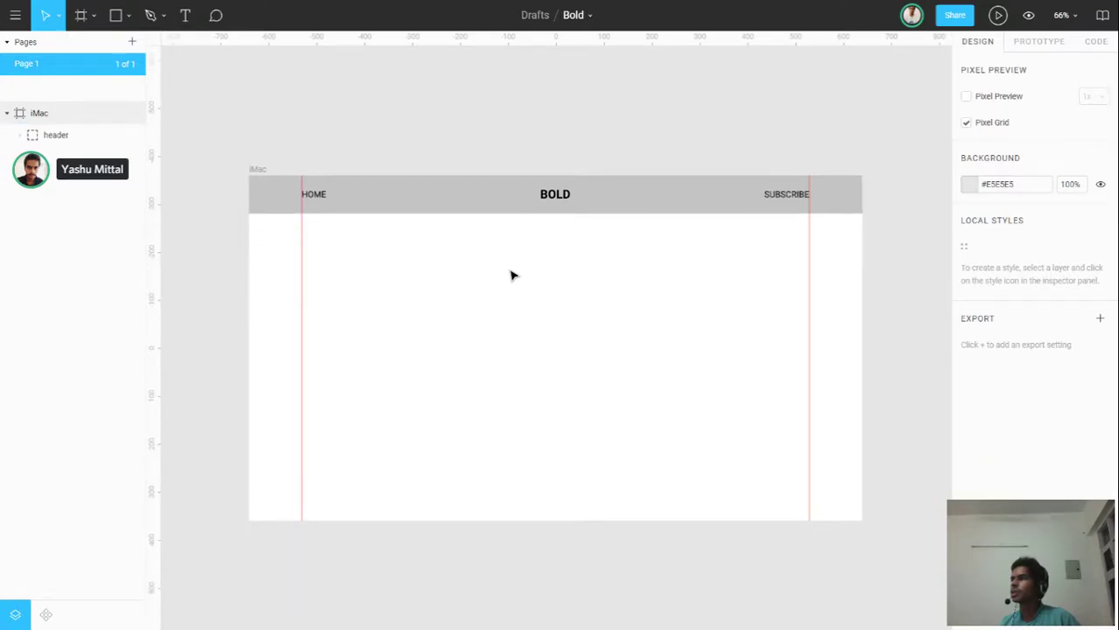
left_click(53, 135)
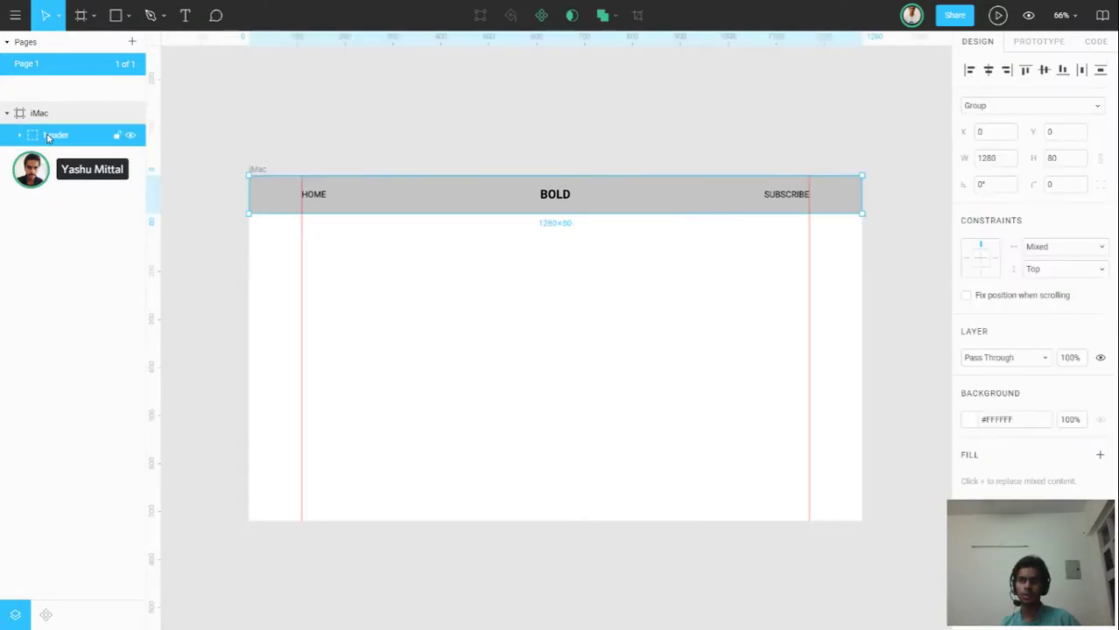
key("ctrl+d")
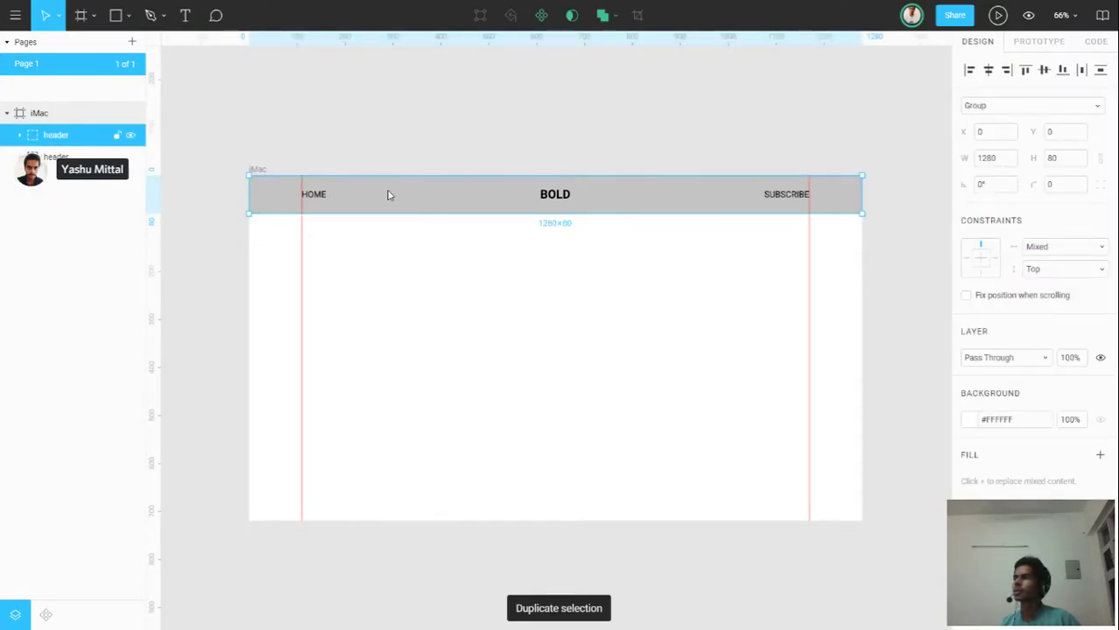
Move the header copy down to Y 535 and set the original header's horizontal constraint to Scale.
left_click_drag(390, 196, 395, 453)
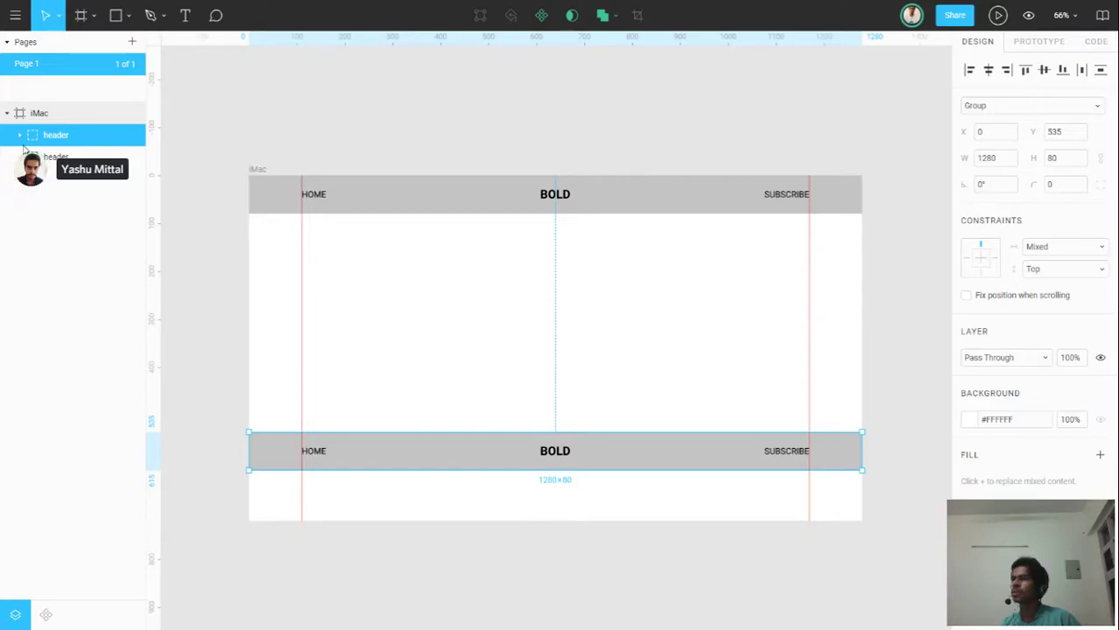
left_click(56, 156)
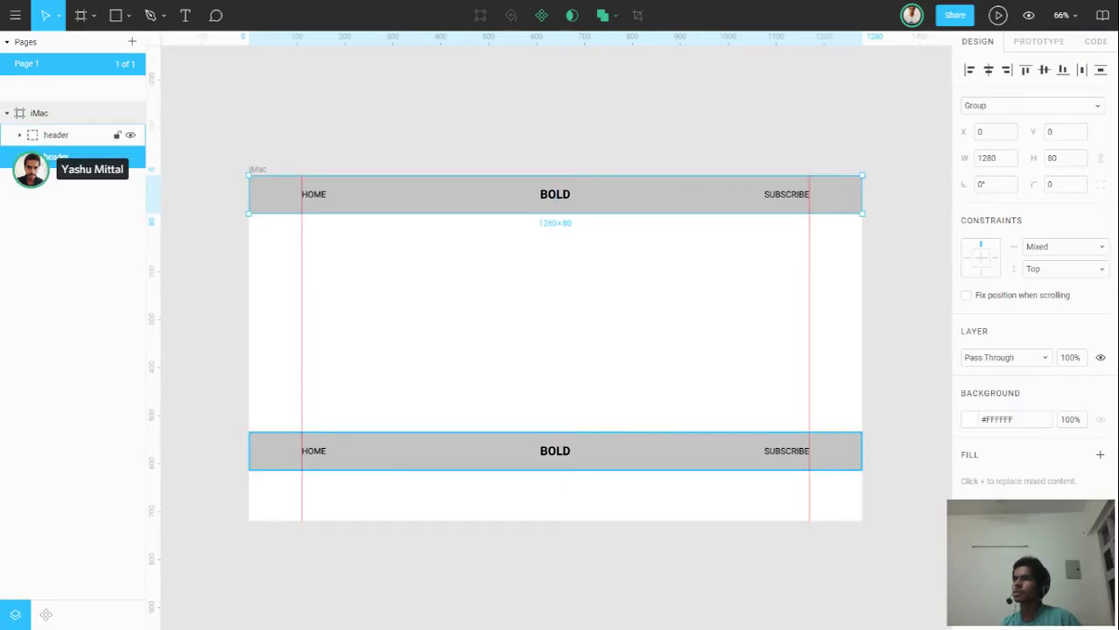
left_click_drag(40, 134, 40, 133)
left_click_drag(40, 135, 41, 131)
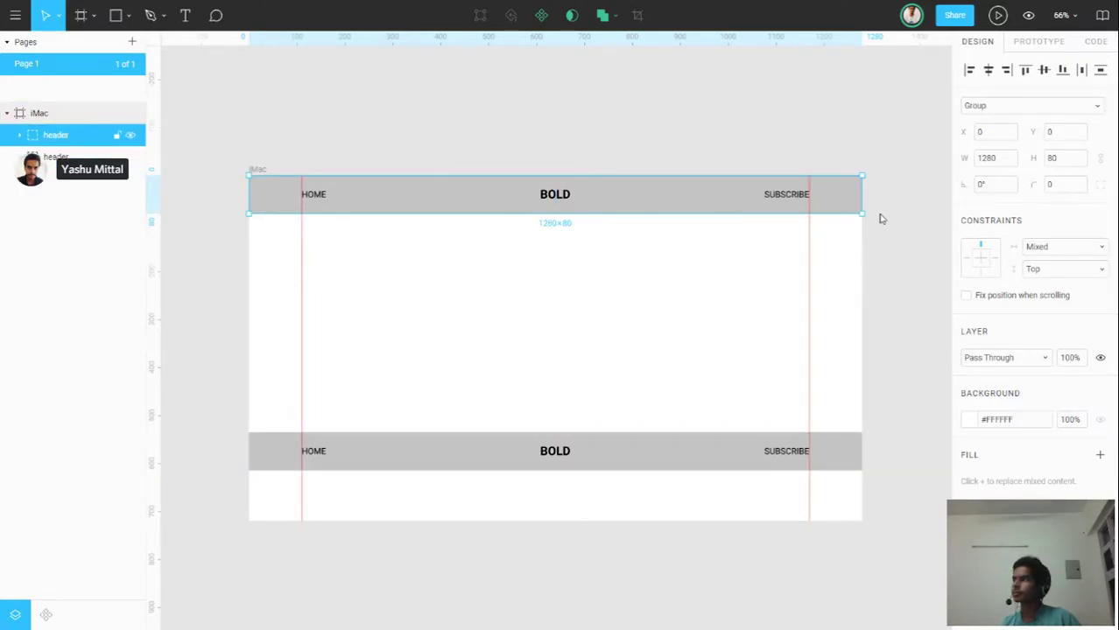
left_click(1046, 248)
left_click(1051, 343)
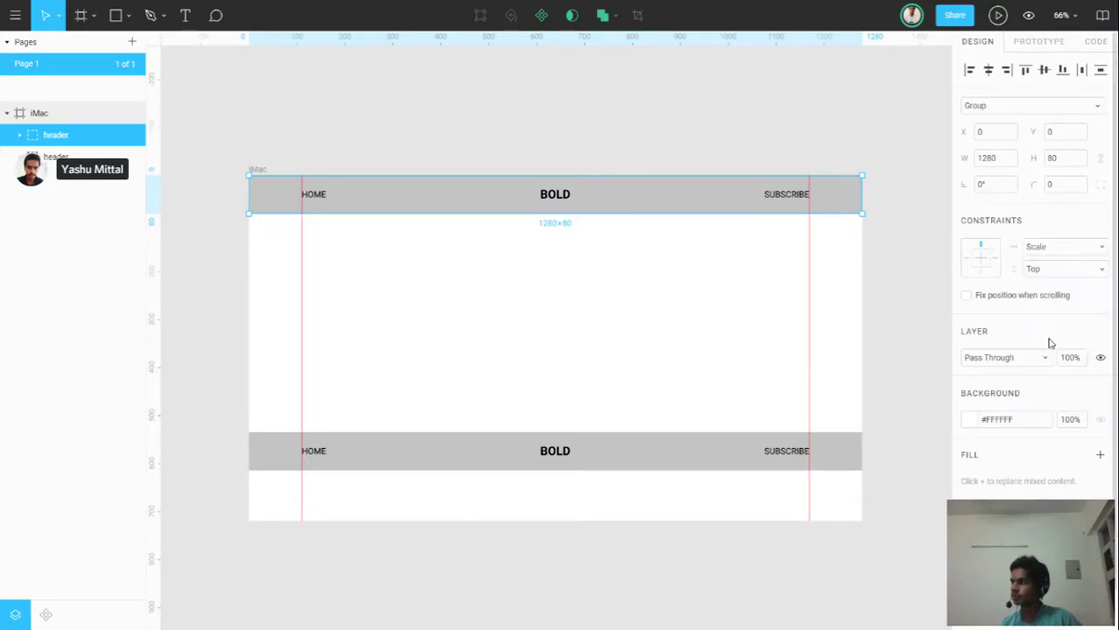
Rename the copy 'footer' with constraints Bottom vertically and Scale horizontally.
left_click(56, 157)
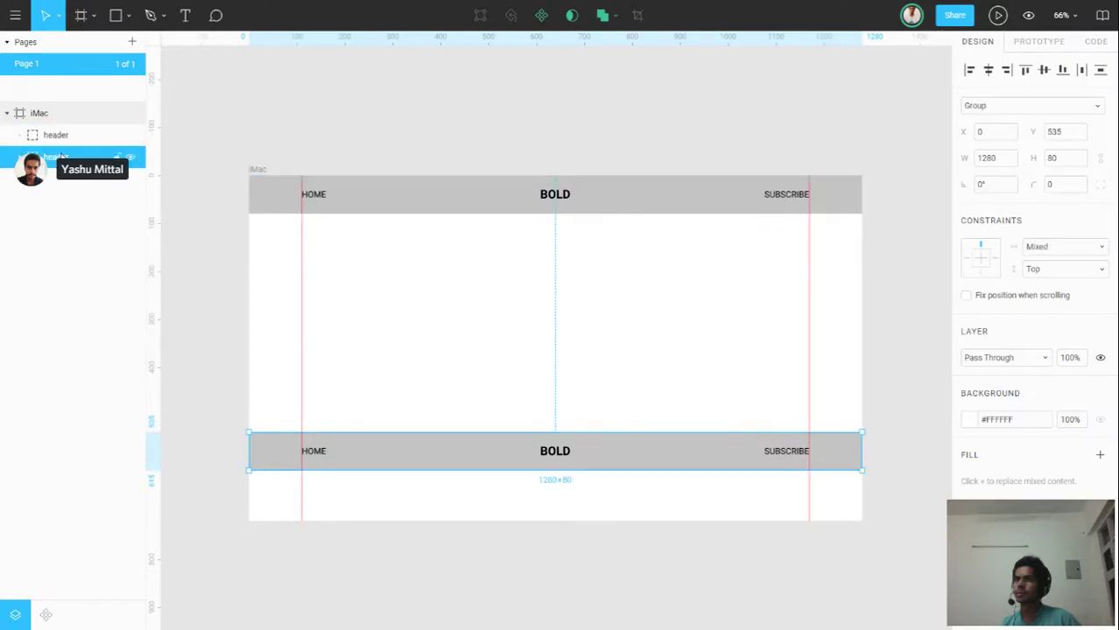
double_click(59, 157)
type("footer")
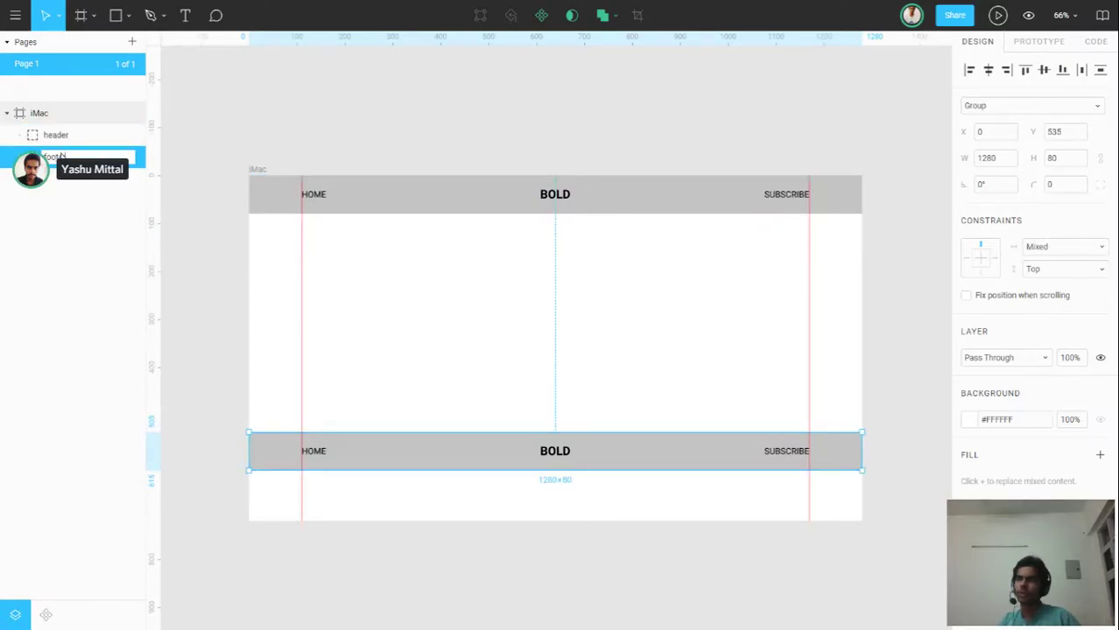
key("Return")
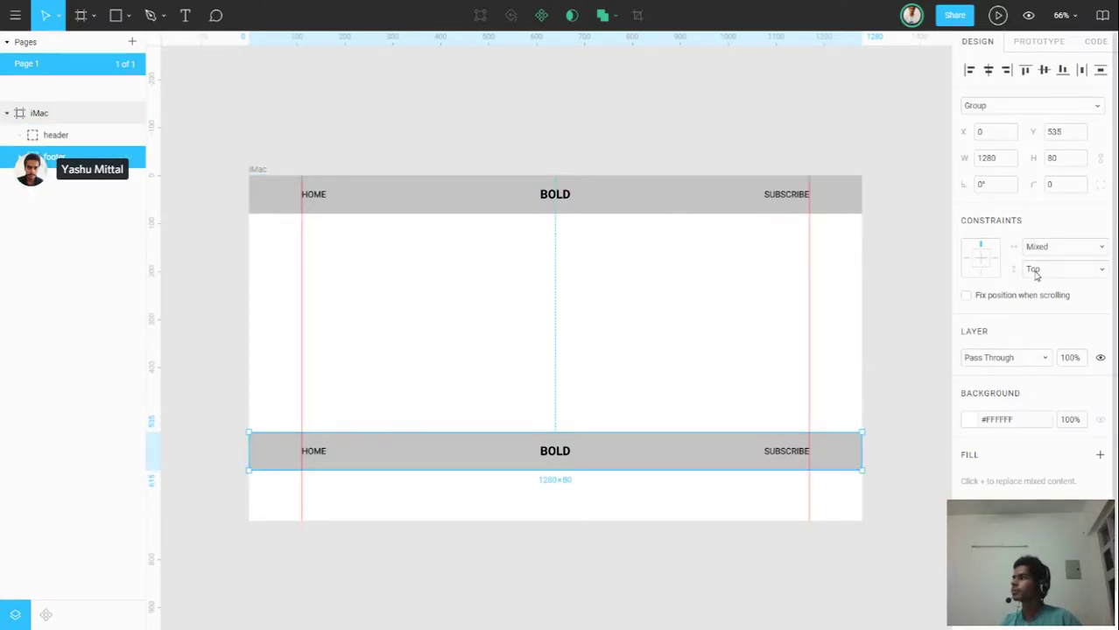
left_click(1035, 274)
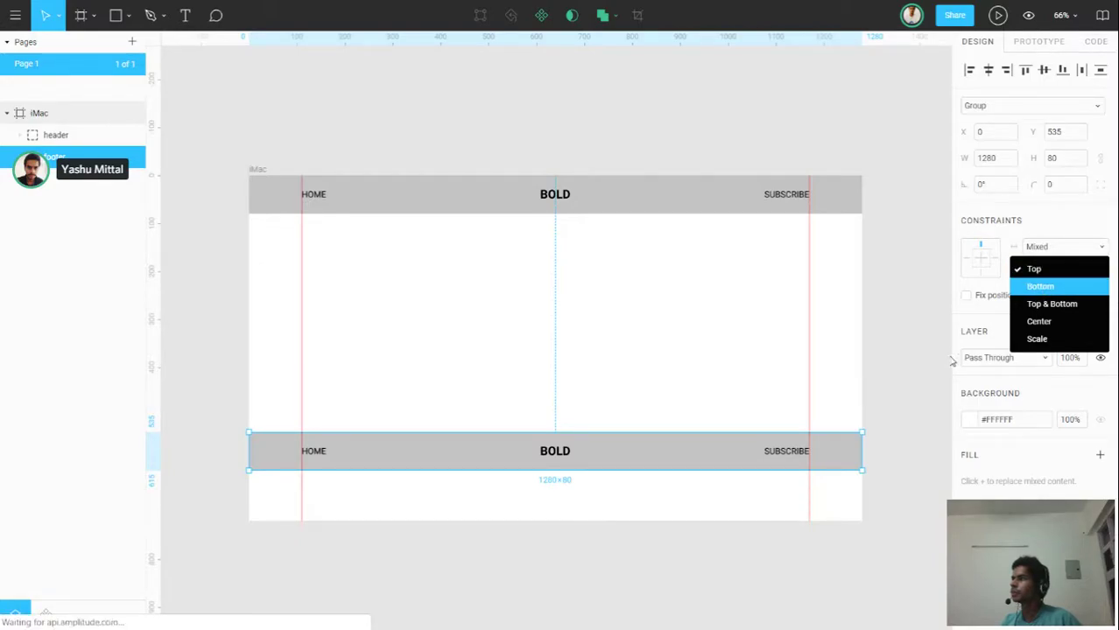
key("Return")
left_click(1036, 248)
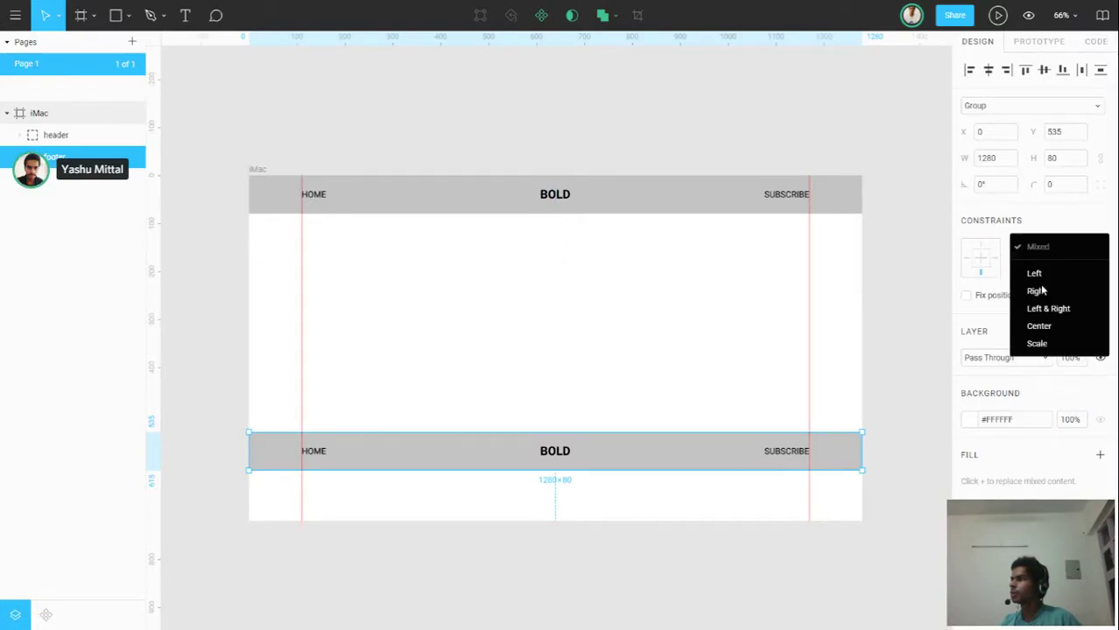
key("Return")
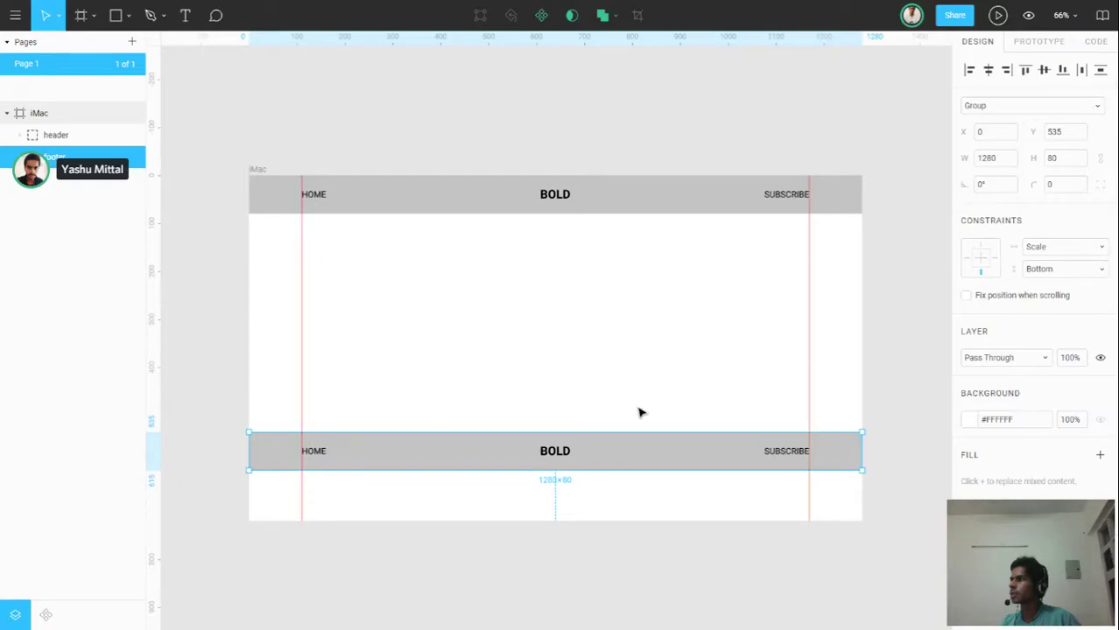
Drag the footer group down flush with the iMac frame's bottom edge at Y 640.
left_click_drag(528, 453, 538, 517)
scroll(488, 419, "down", 3)
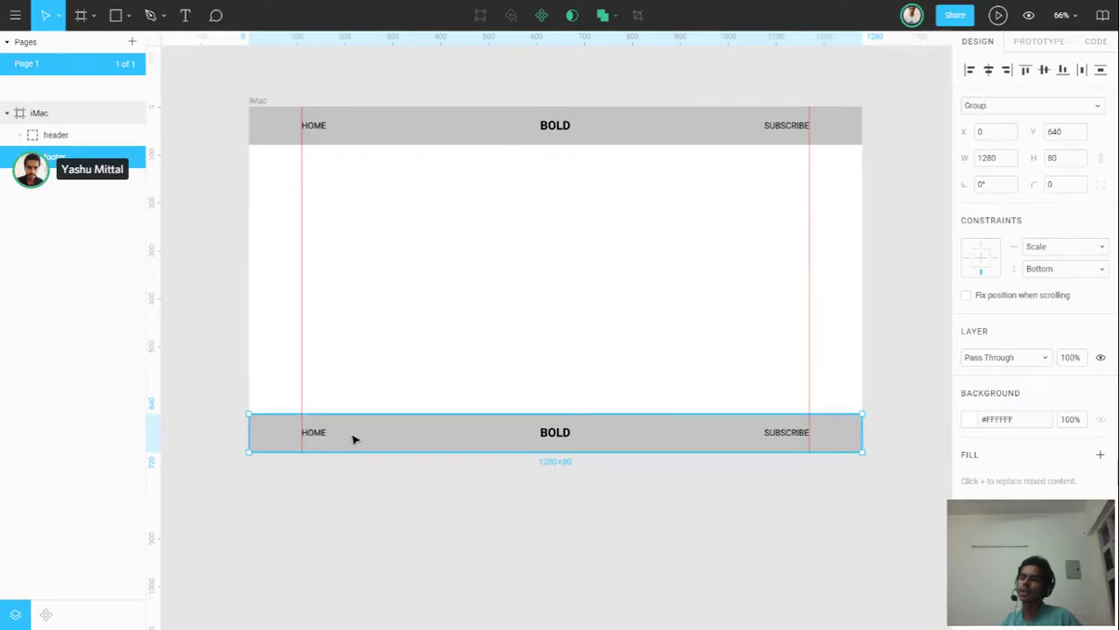
scroll(352, 437, "up", 3)
Drill into the footer group to check its HOME text, then clear the selection.
double_click(302, 435)
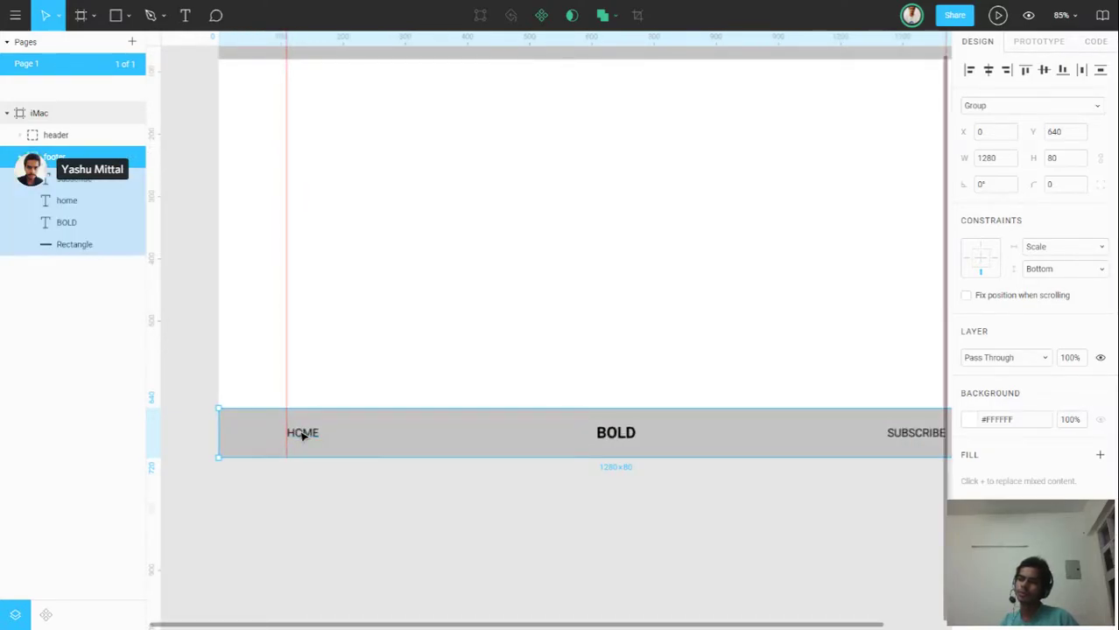
double_click(302, 435)
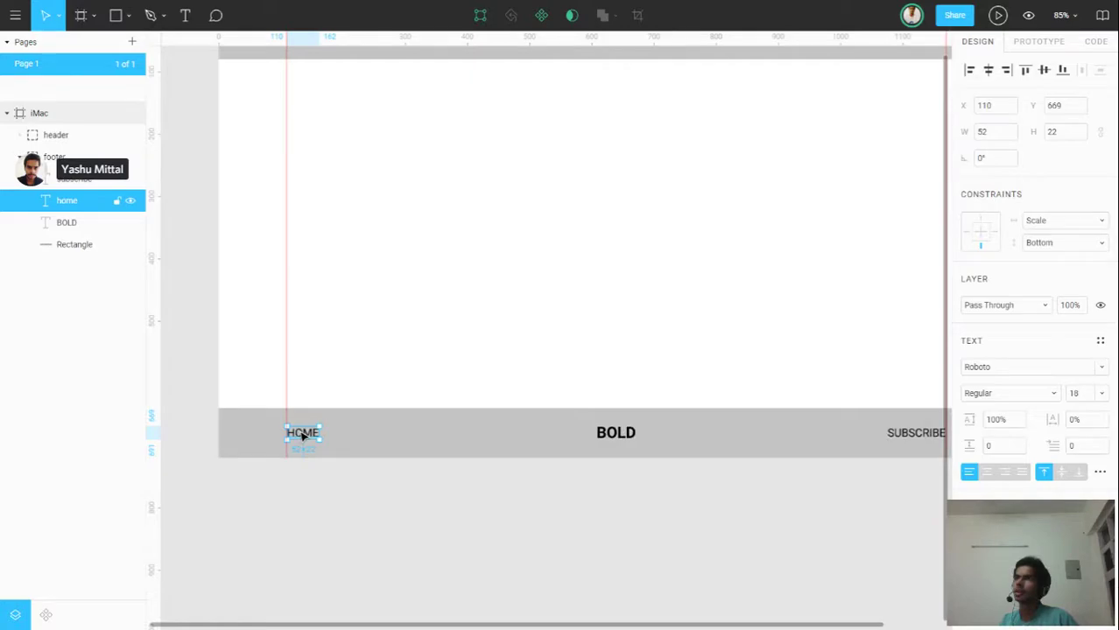
left_click(337, 385)
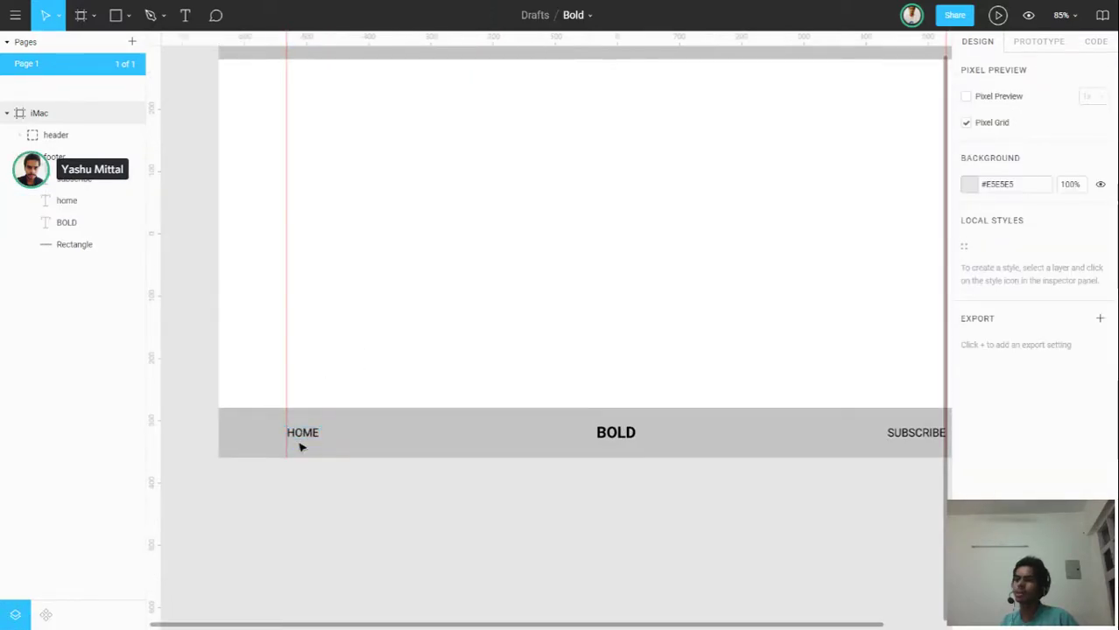
scroll(311, 395, "up", 1, "ctrl")
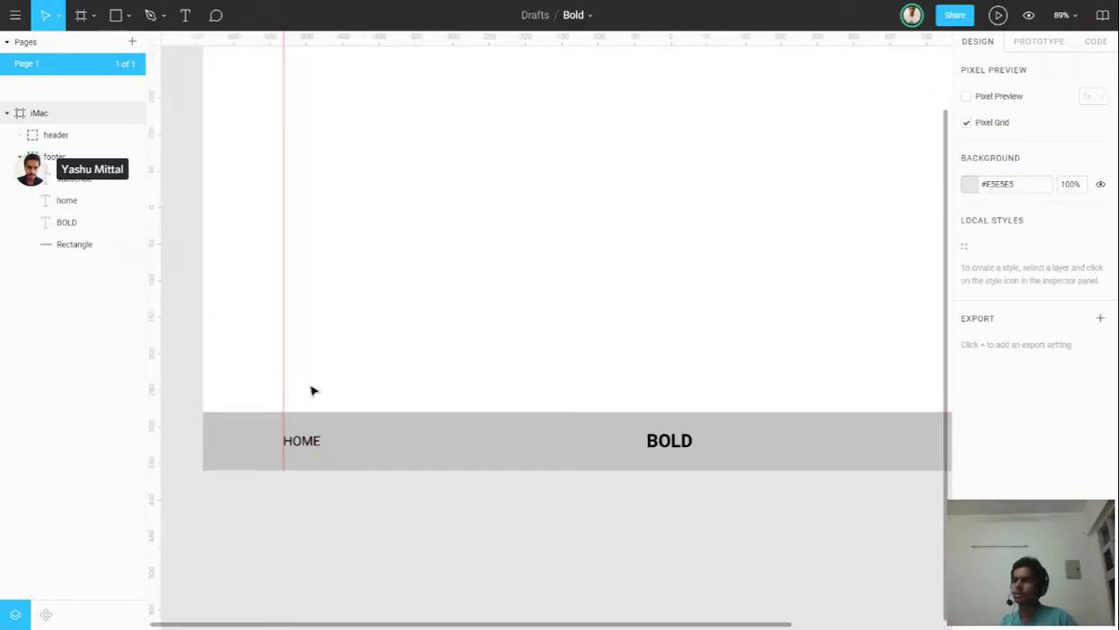
scroll(313, 390, "up", 4, "ctrl")
scroll(302, 422, "up", 2, "ctrl")
scroll(292, 459, "up", 1, "ctrl")
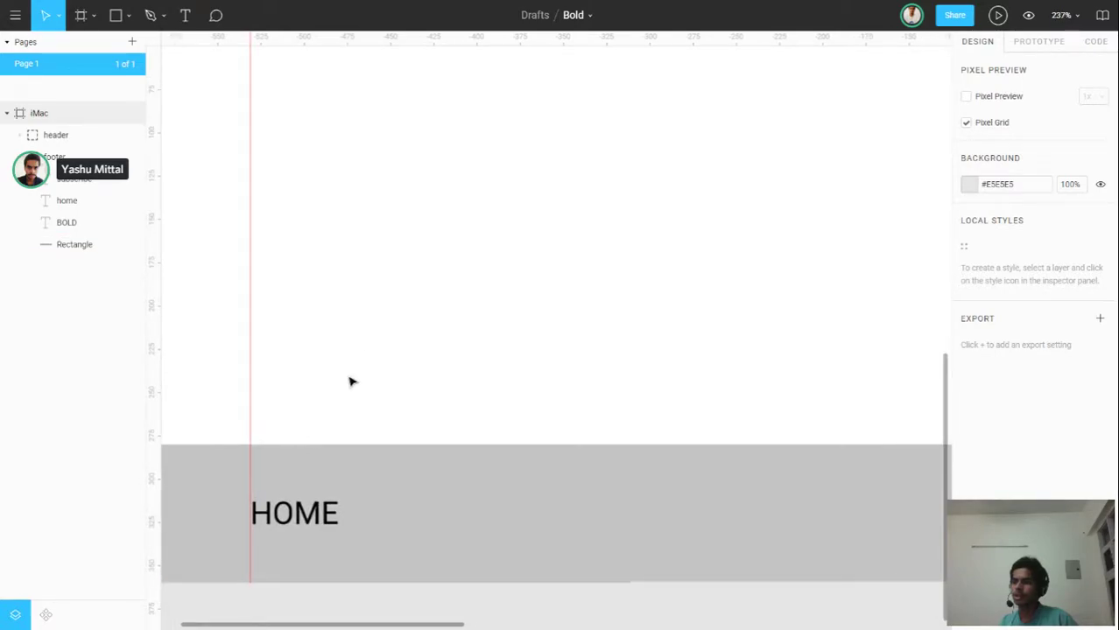
key("t")
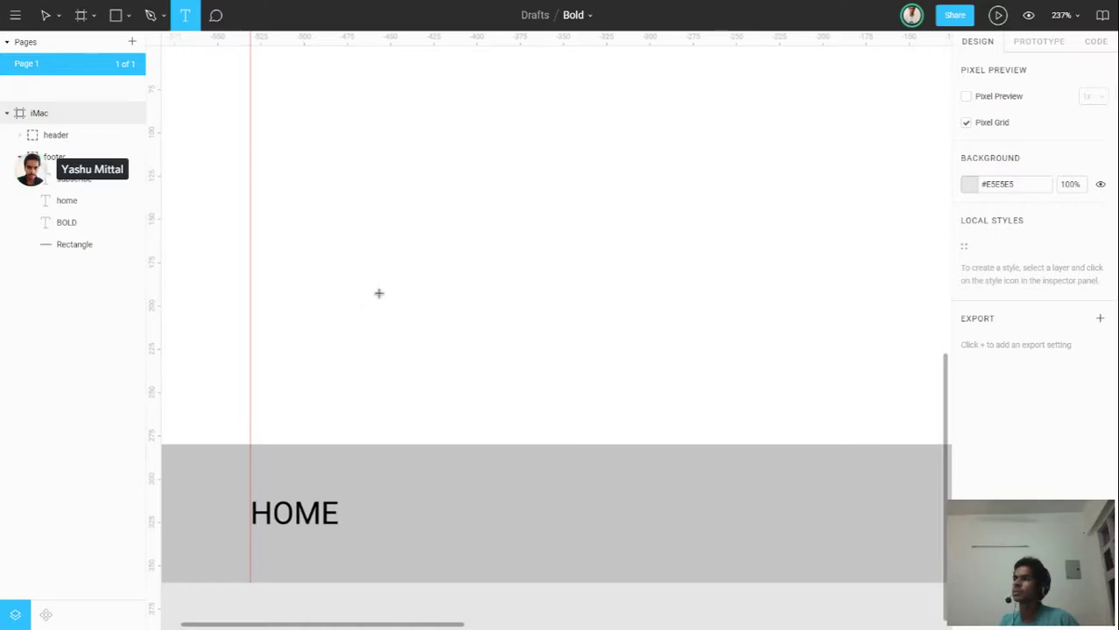
Add a text layer reading 'C' just above the footer.
left_click(427, 334)
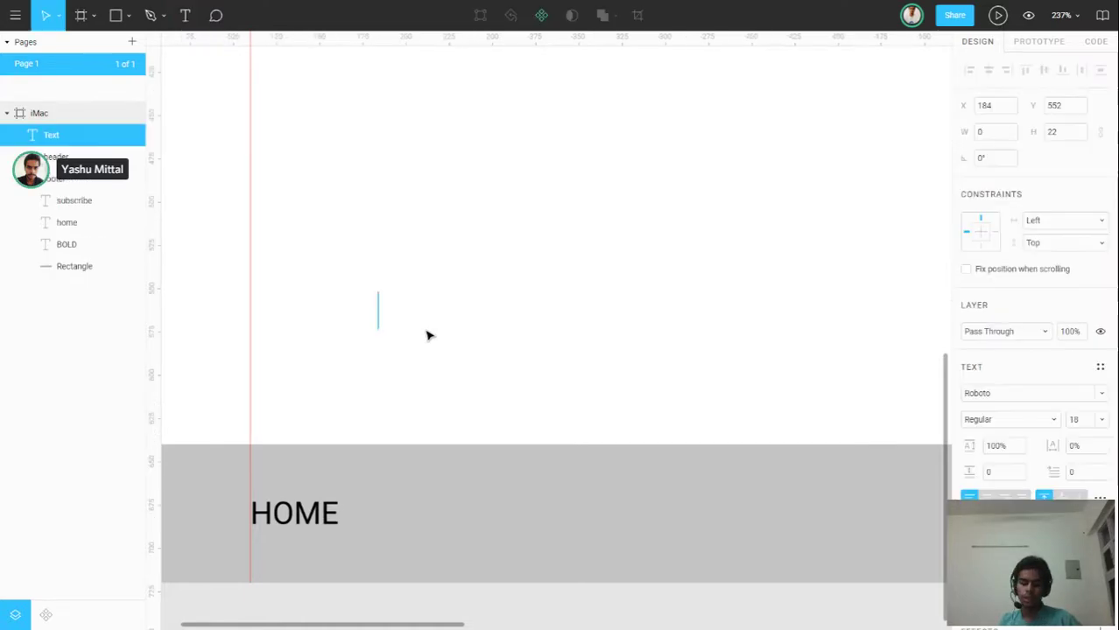
type("C")
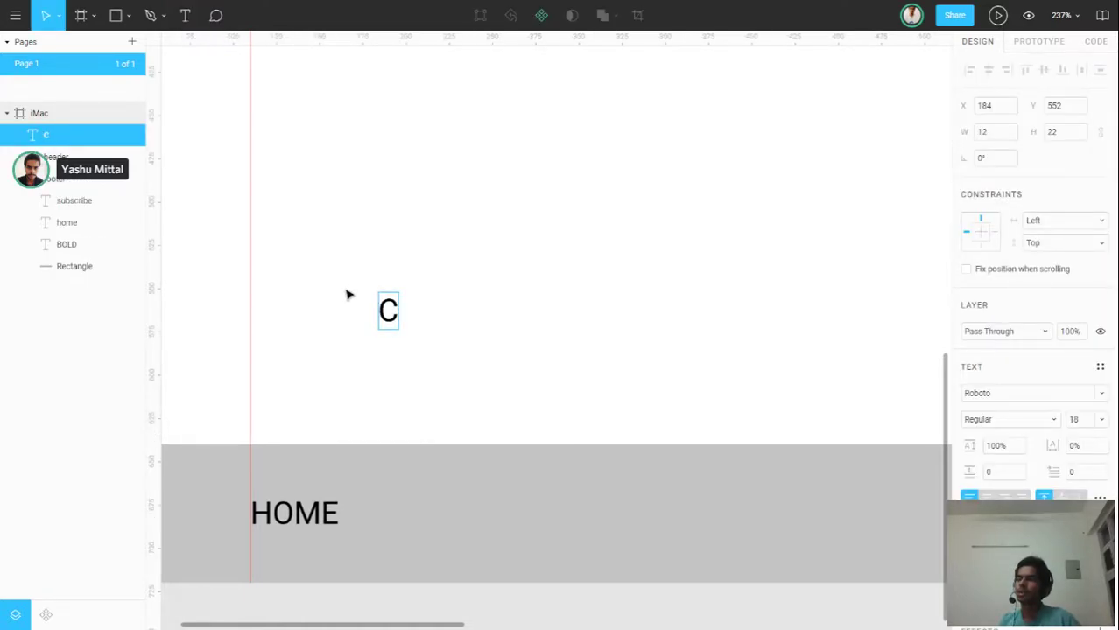
key("Escape")
key("Escape")
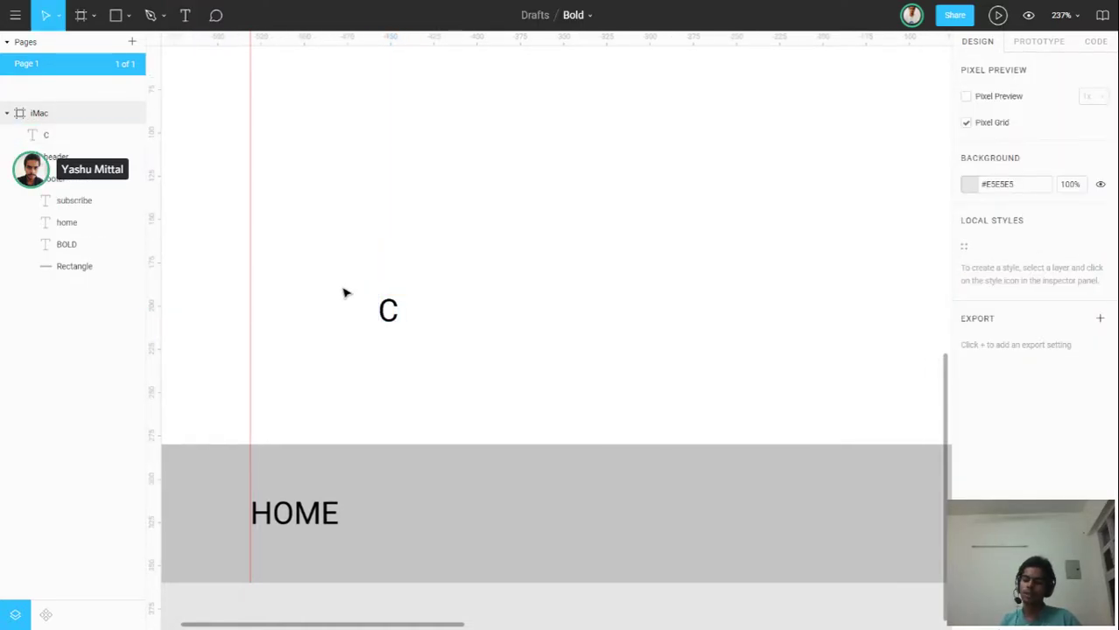
Draw a 28×28 grey circle around the C and align both on vertical centres.
key("o")
left_click(366, 286)
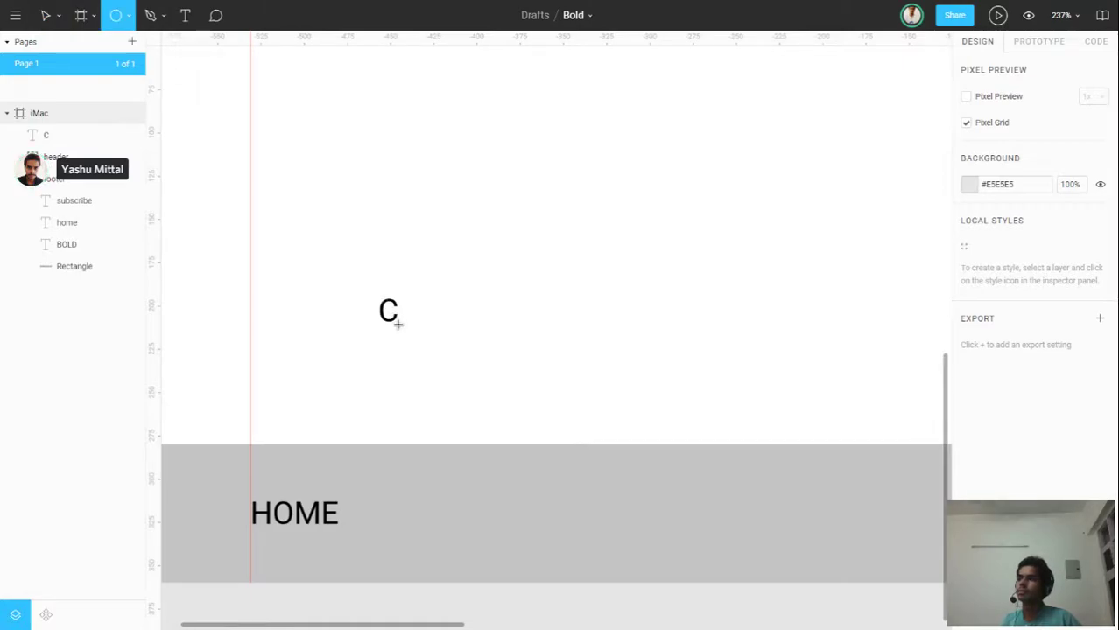
left_click_drag(403, 333, 406, 333)
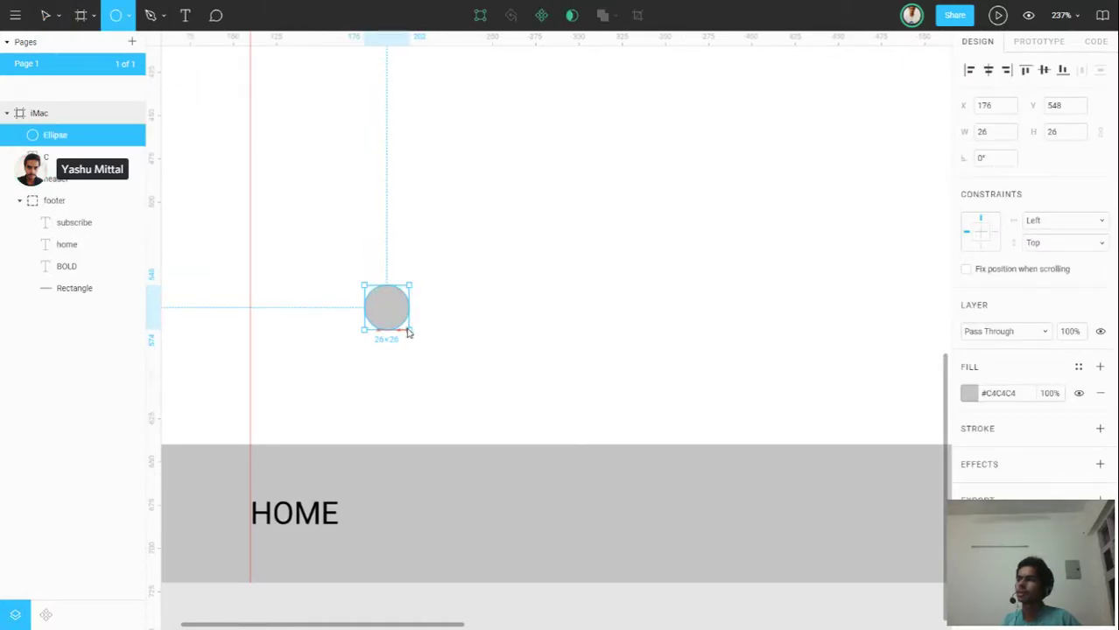
left_click_drag(414, 336, 412, 331)
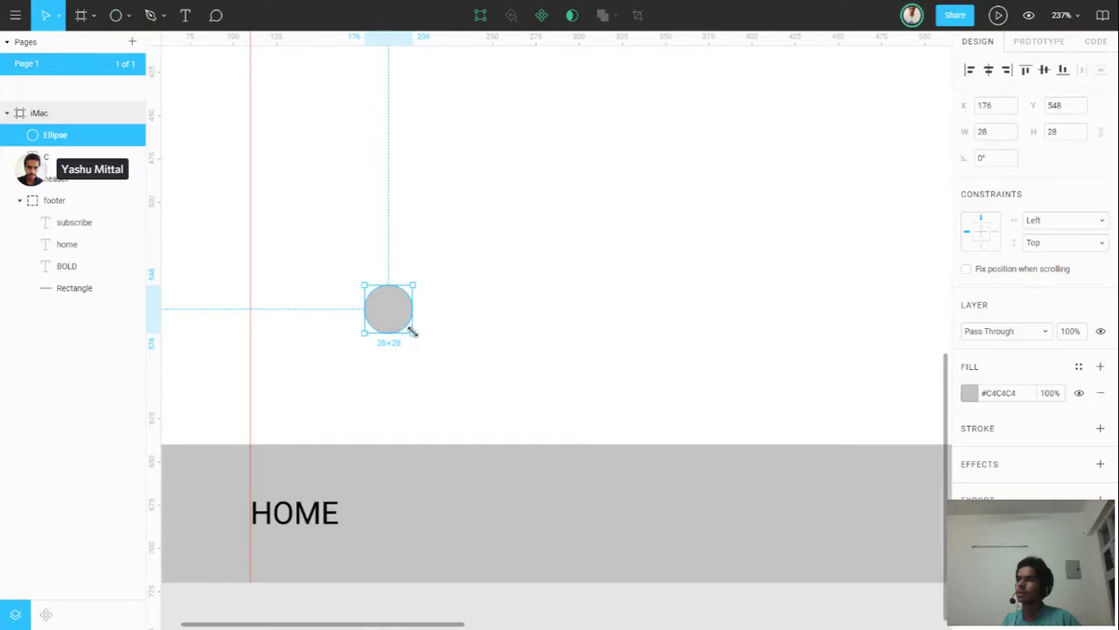
mouse_move(79, 156)
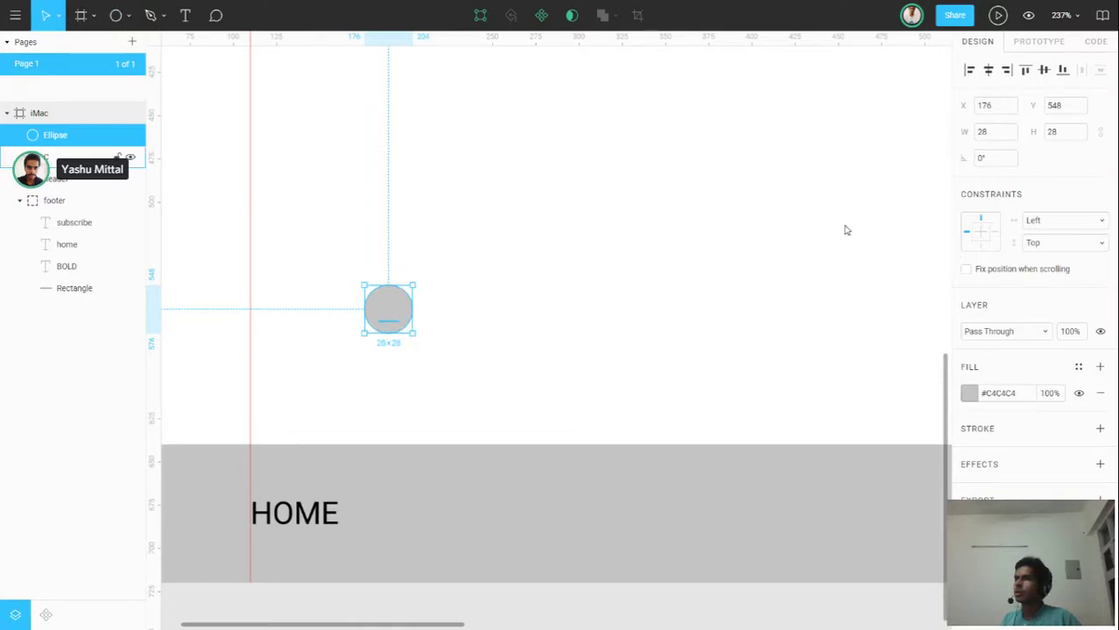
left_click(79, 157, "shift")
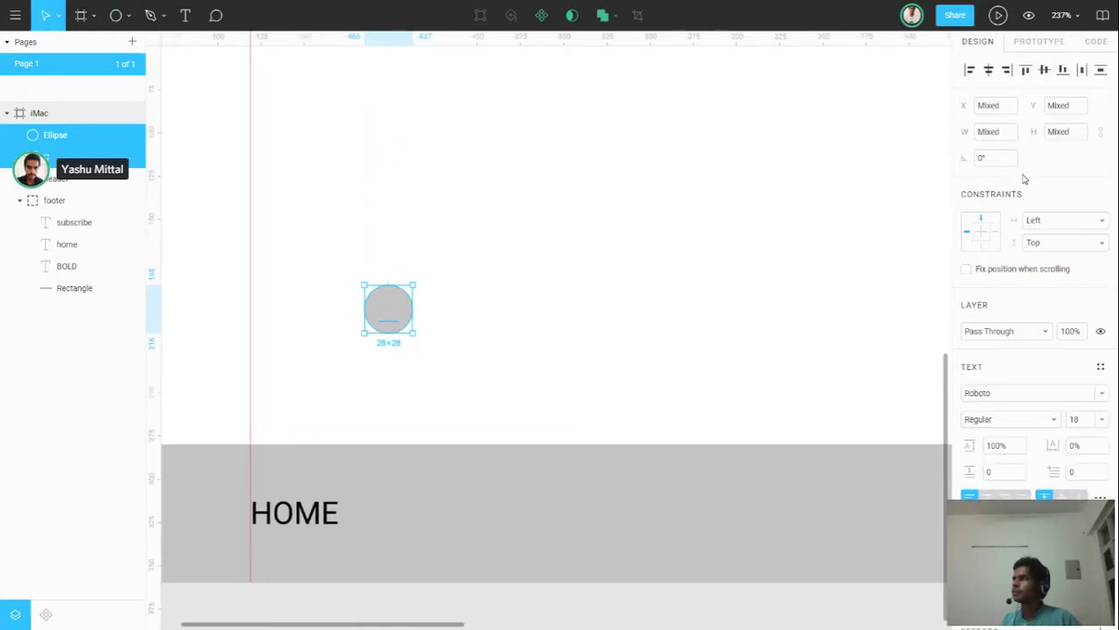
left_click(1045, 71)
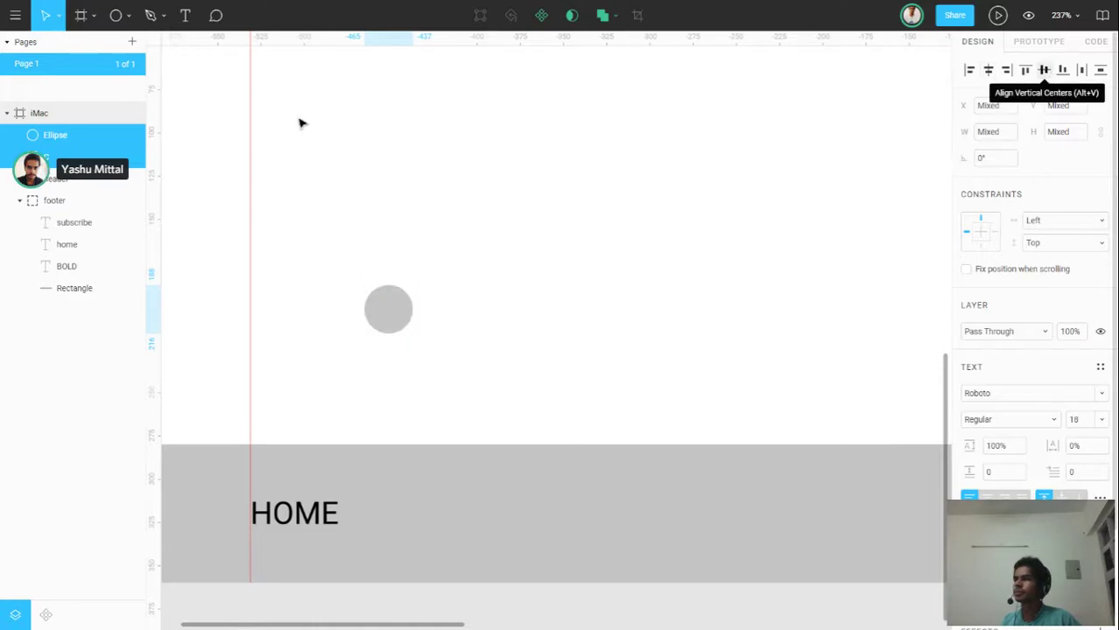
Move the C text layer above the Ellipse in the Layers panel.
key("Escape")
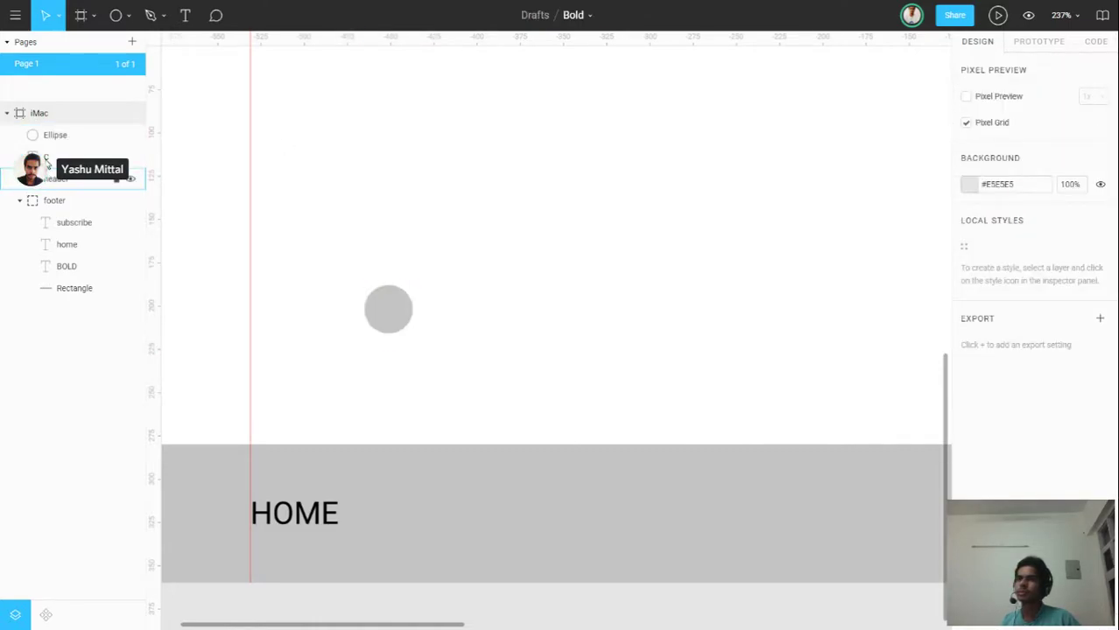
left_click(46, 157)
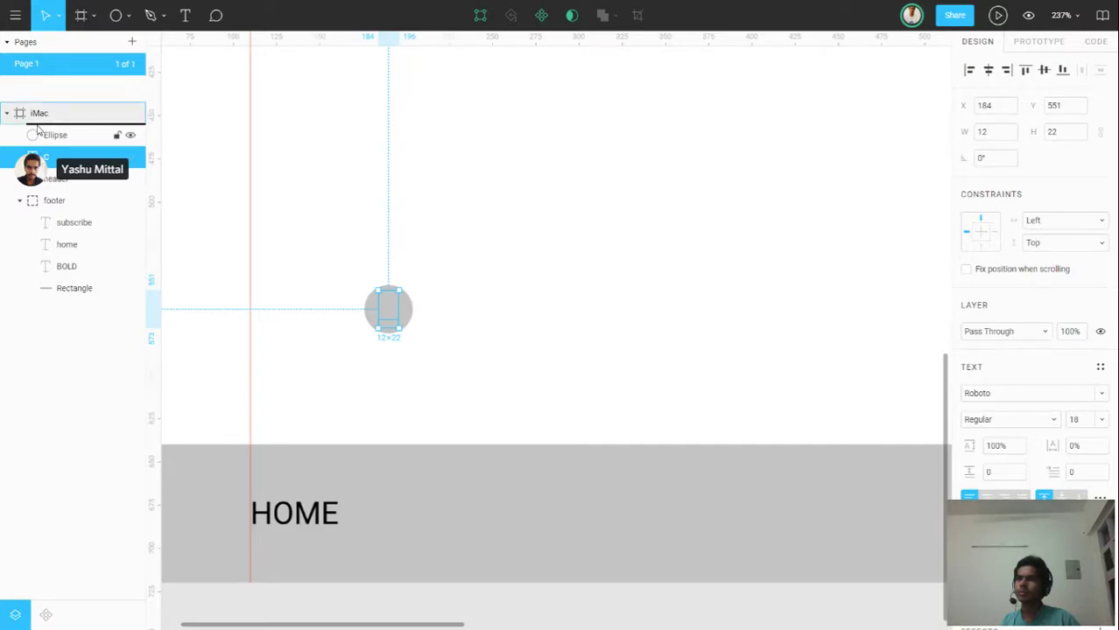
left_click_drag(37, 130, 38, 129)
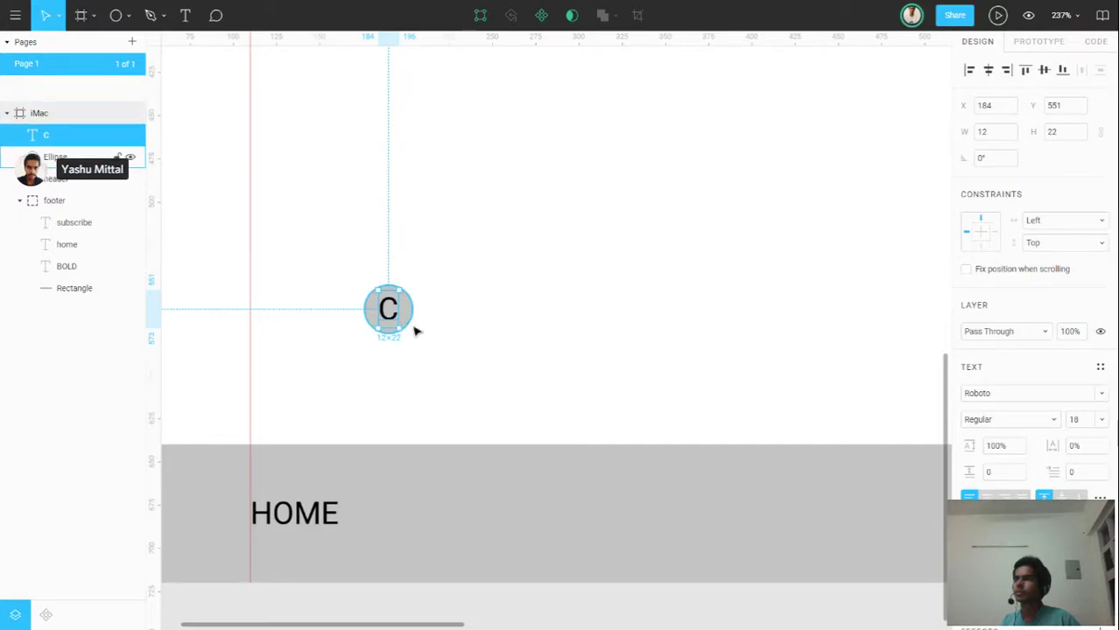
Remove the circle's fill and give it a black outline, first set to 1.5.
scroll(369, 311, "up", 1)
scroll(369, 310, "up", 3)
scroll(369, 312, "up", 1)
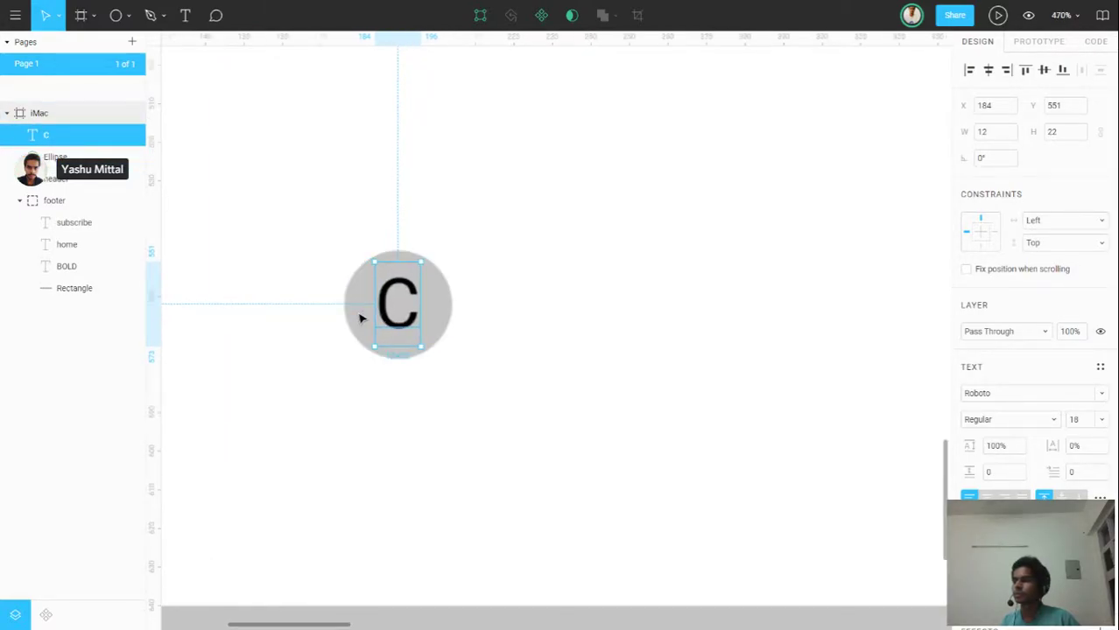
scroll(369, 315, "up", 1)
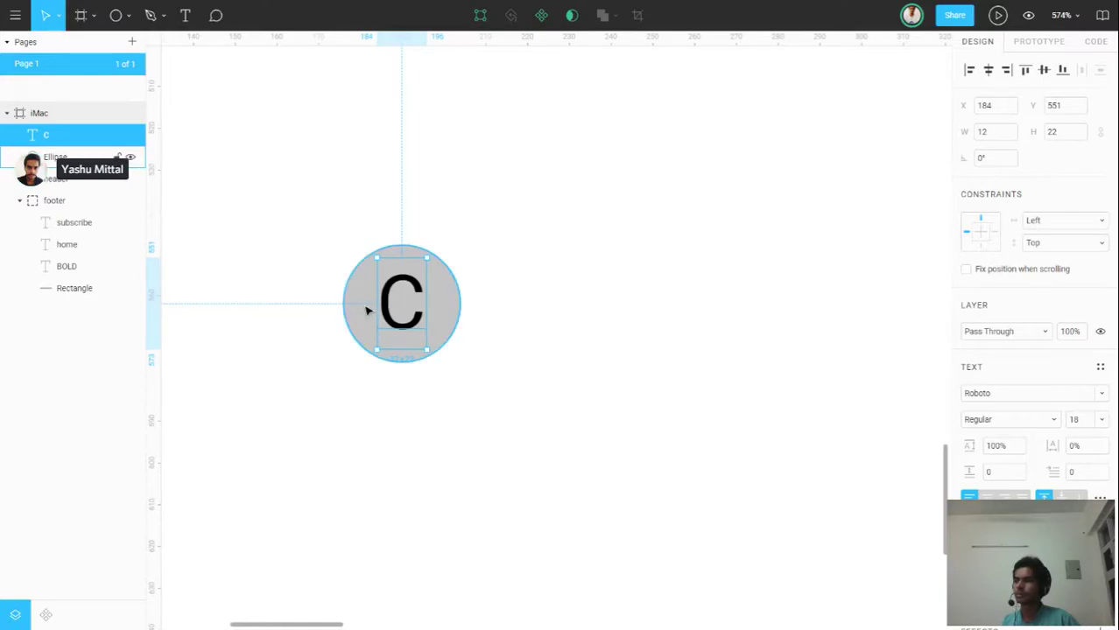
left_click(366, 309, "shift")
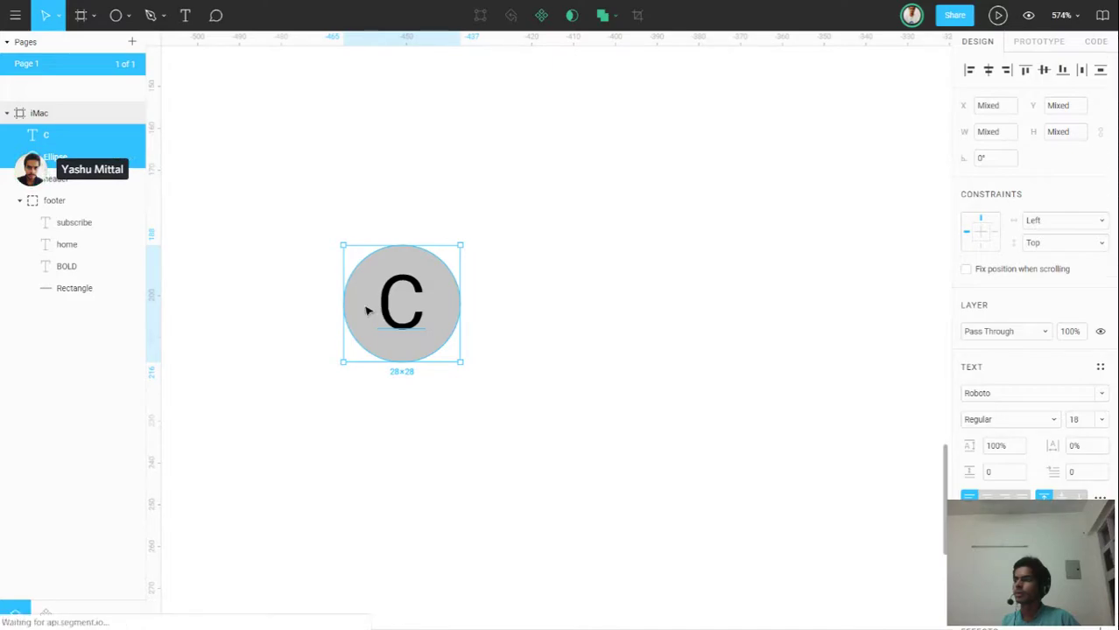
left_click(367, 310)
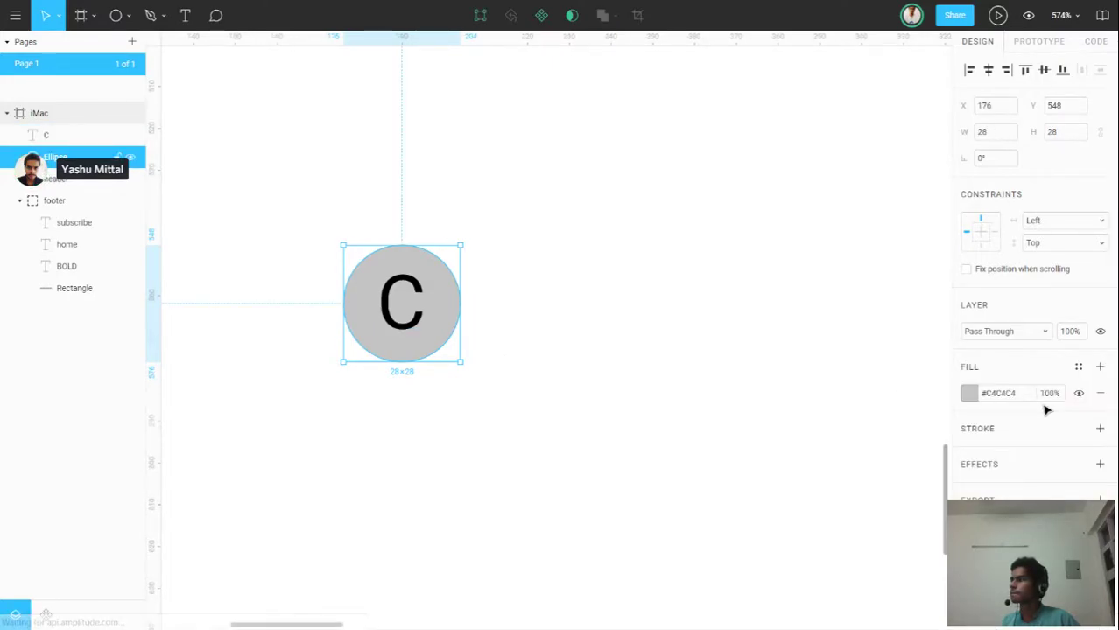
left_click(1100, 428)
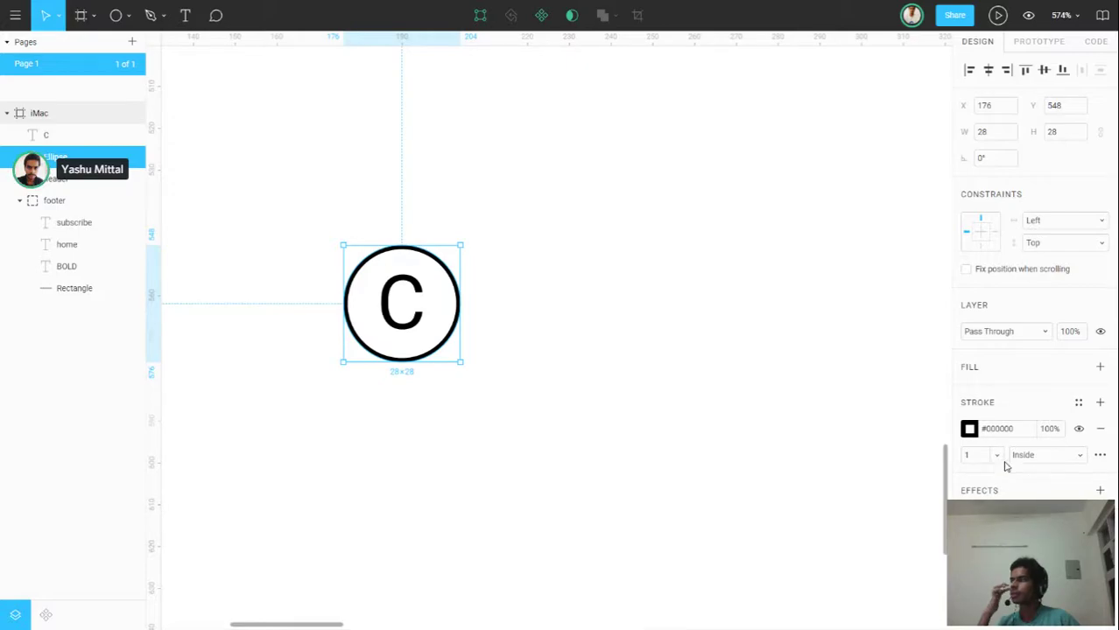
left_click(975, 456)
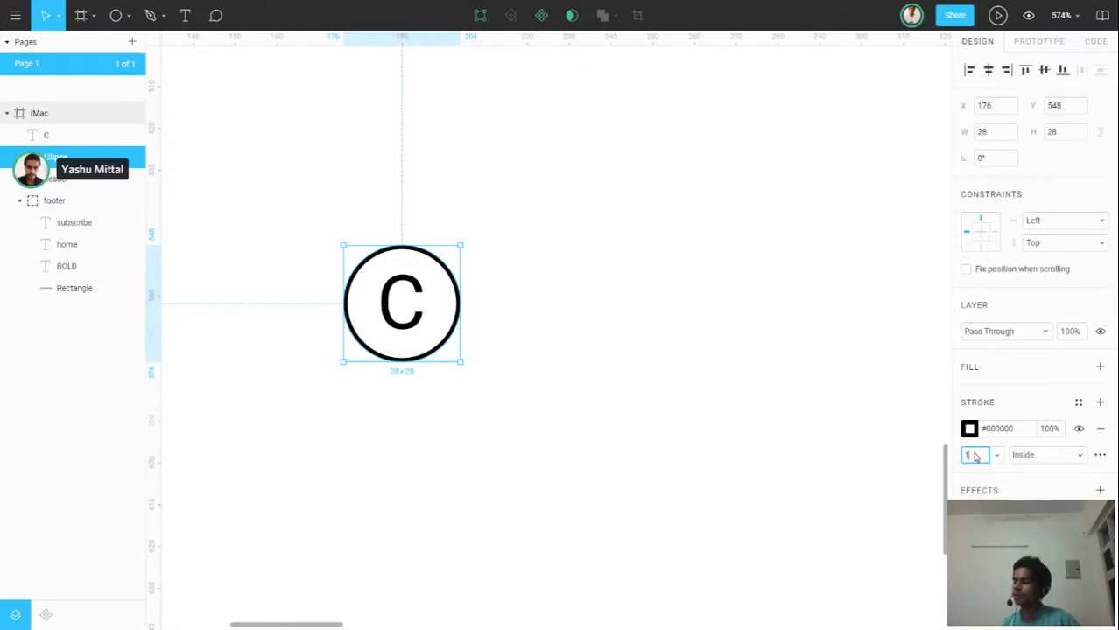
type(".5")
key("Return")
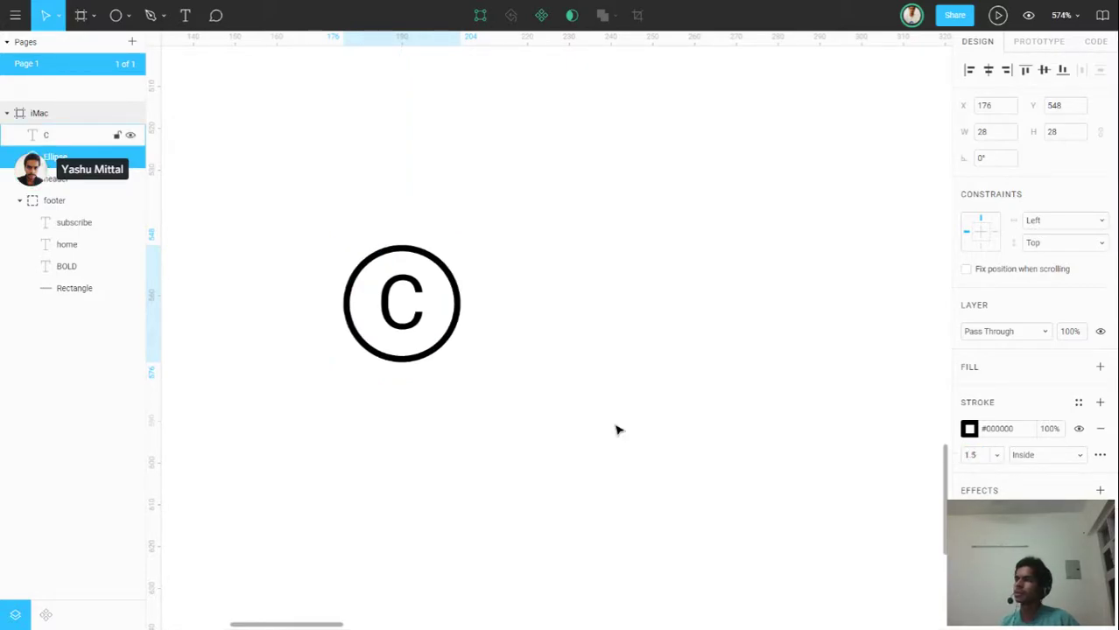
left_click(557, 392)
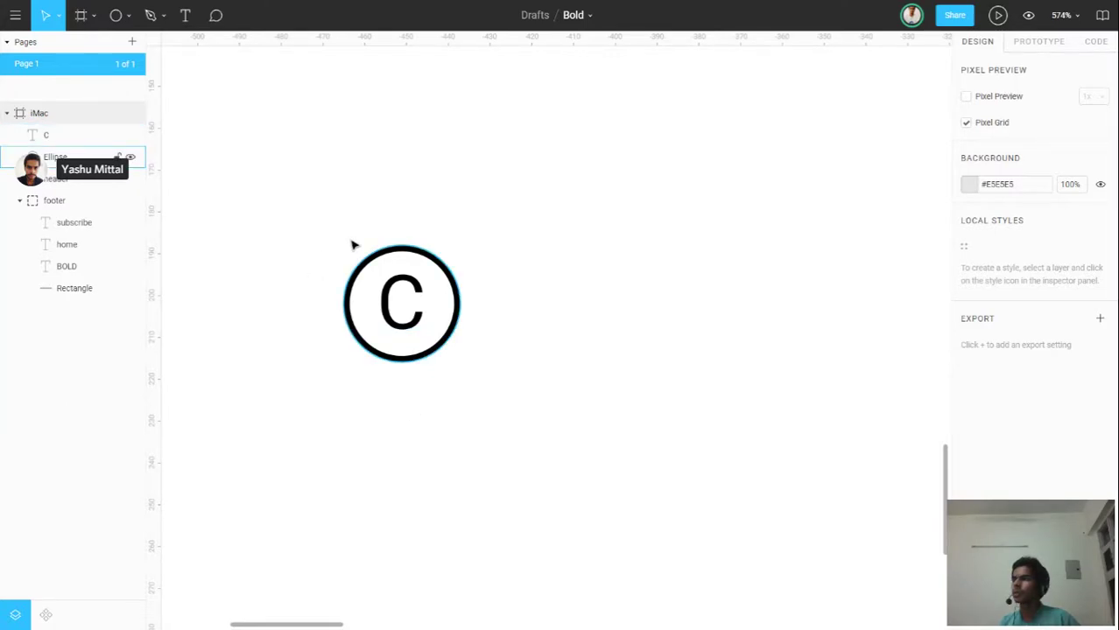
Set the C text's font weight to Medium.
left_click(391, 310)
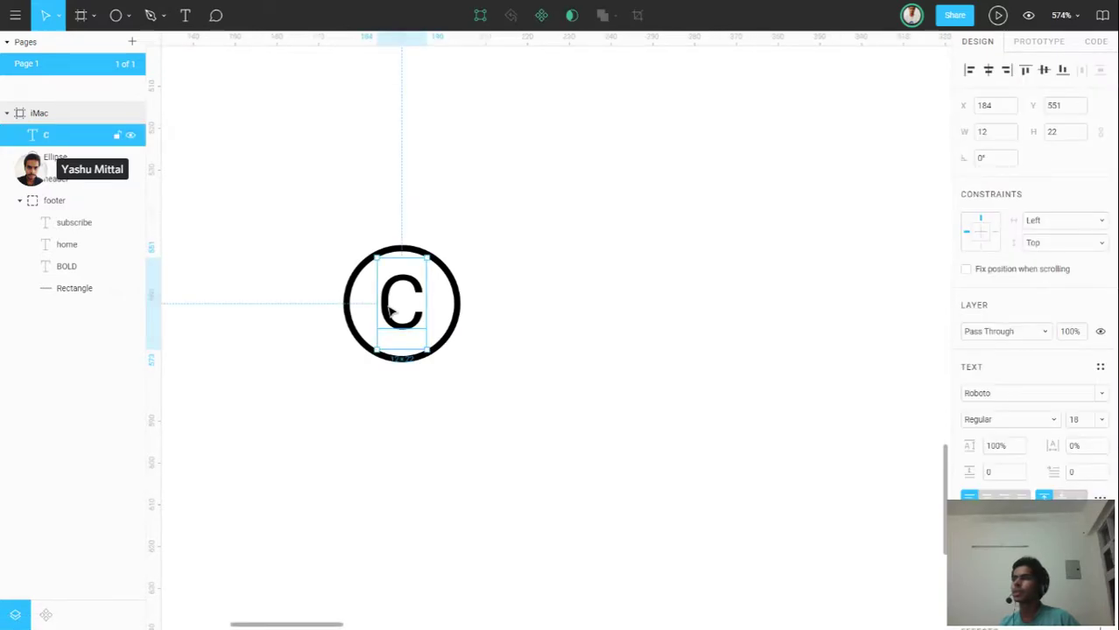
left_click(289, 313)
scroll(372, 301, "up", 1, "ctrl")
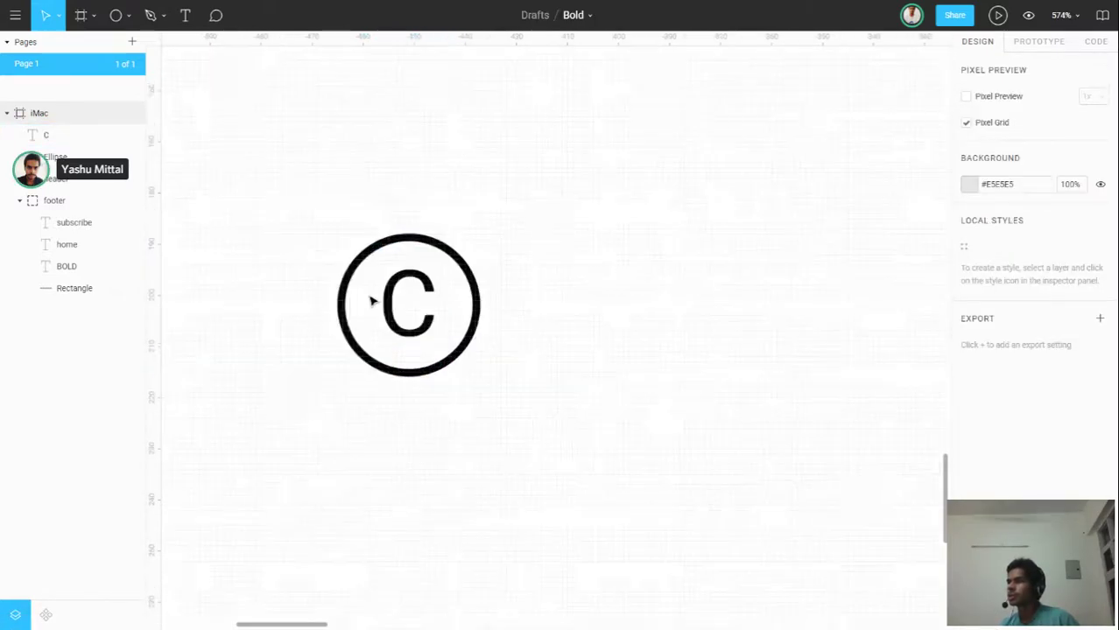
left_click(412, 331)
scroll(412, 331, "up", 1)
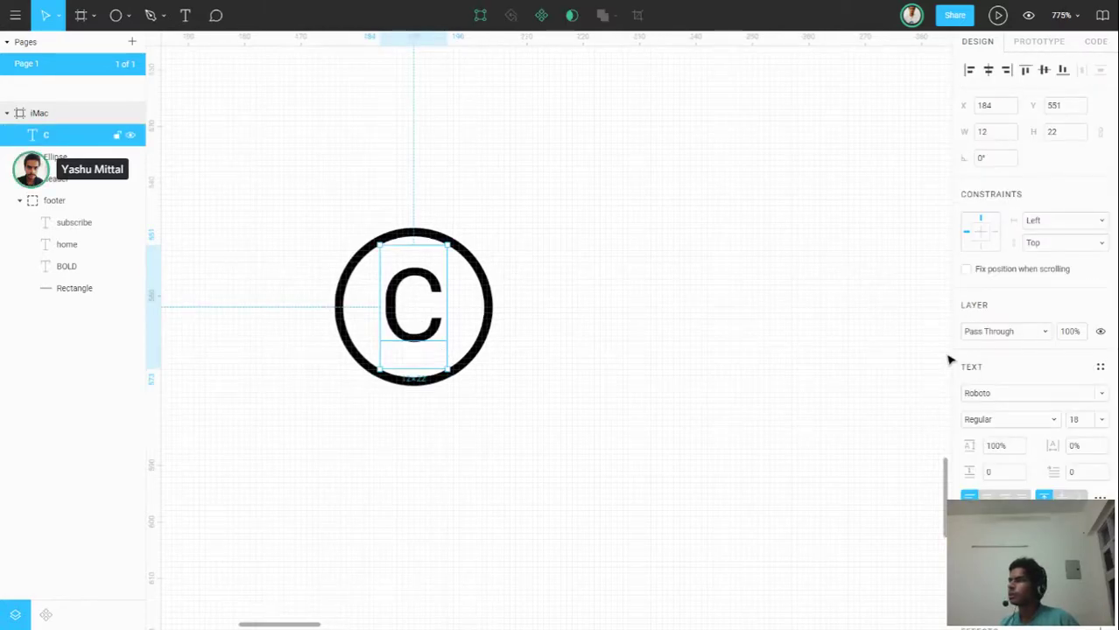
left_click(1020, 426)
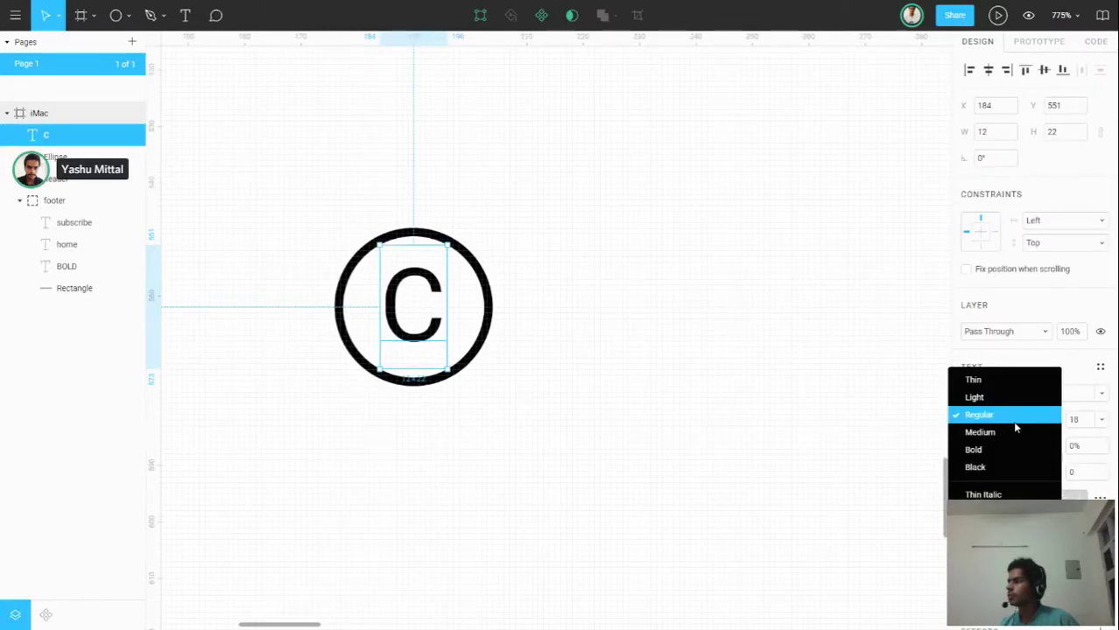
left_click(1013, 435)
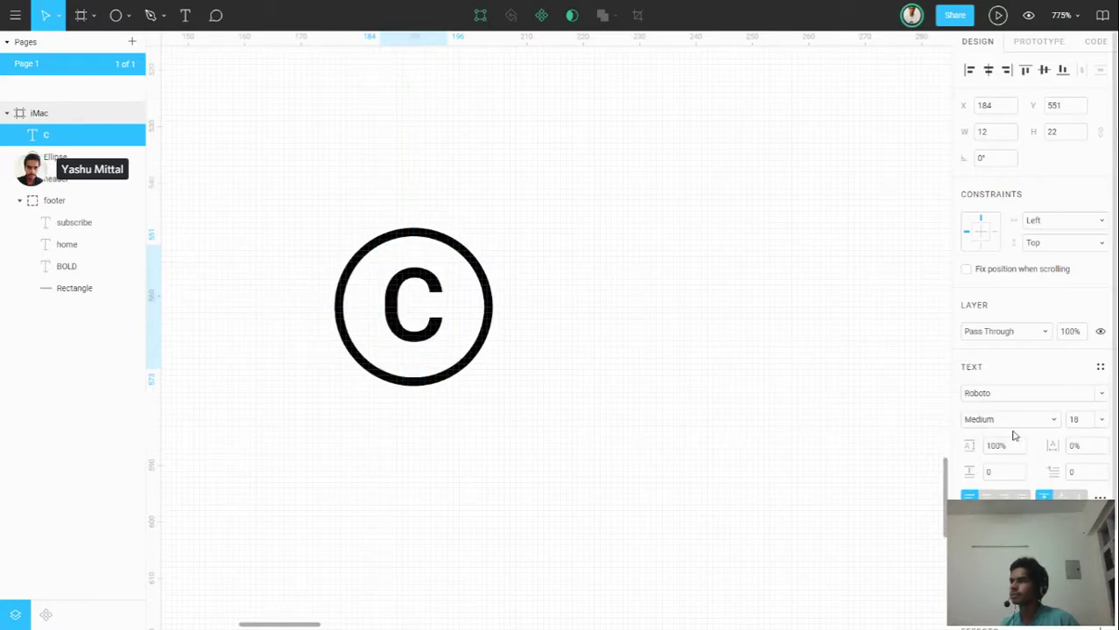
Increase the circle's outline thickness to 2 px.
left_click(486, 342)
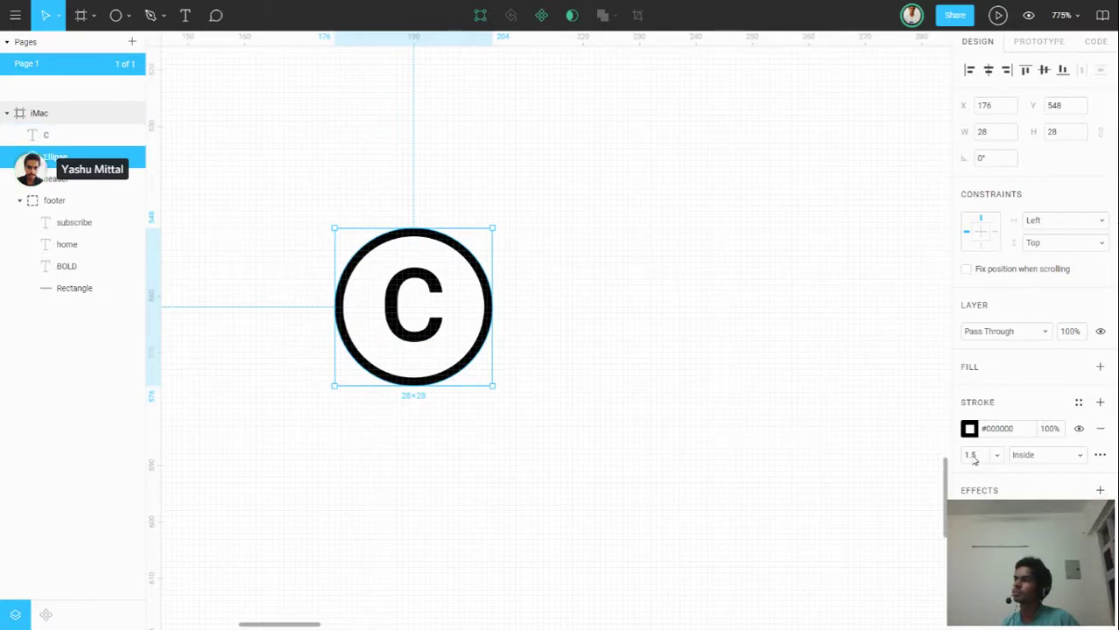
left_click(972, 457)
type("2")
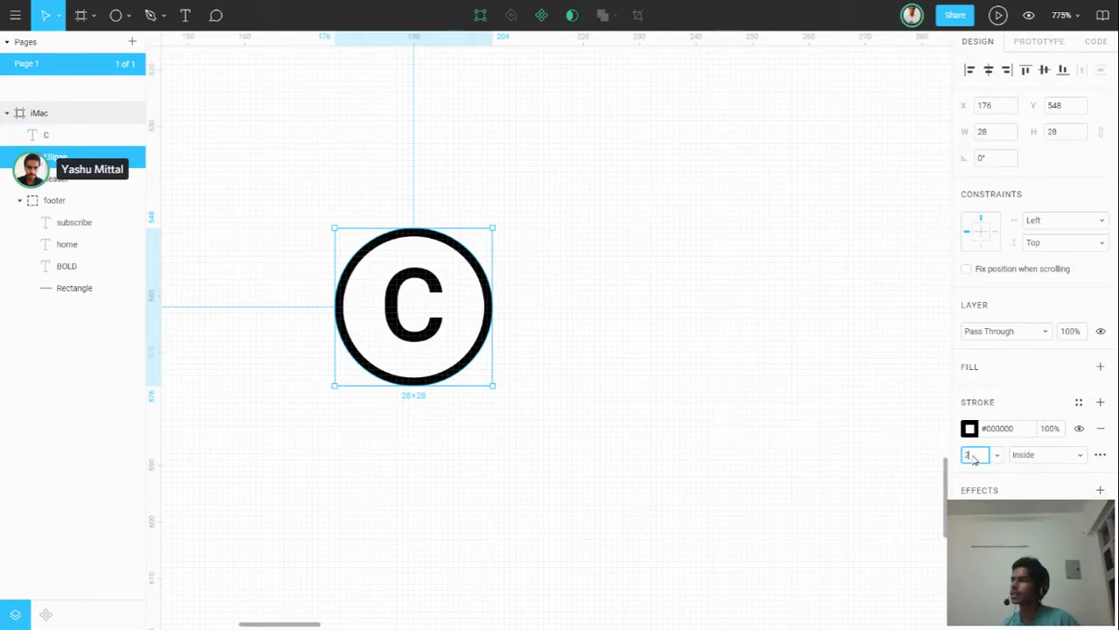
key("Return")
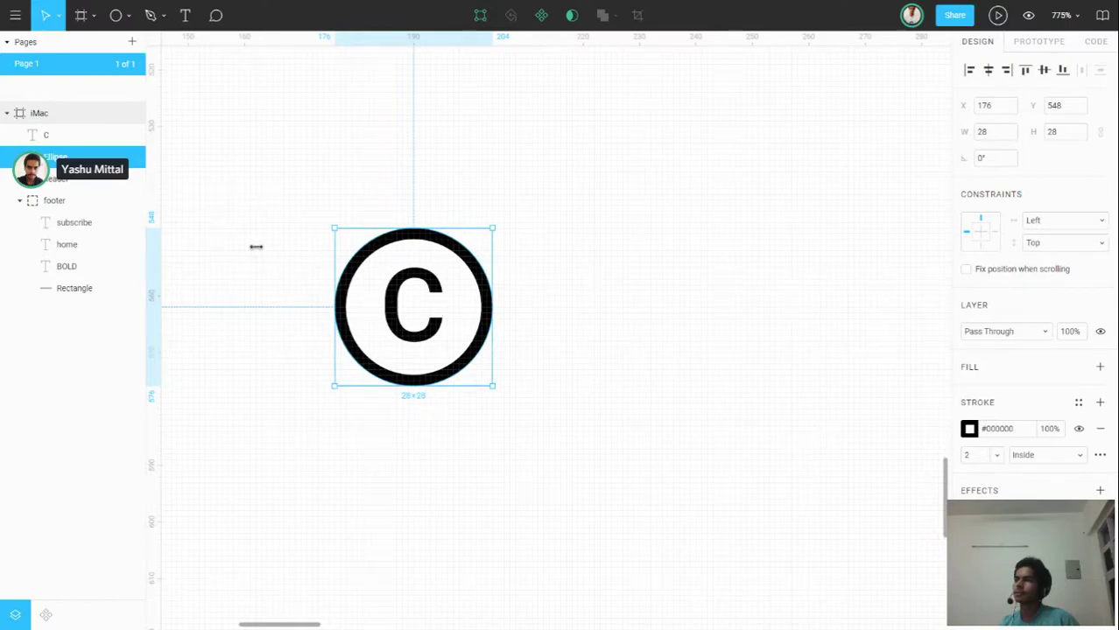
left_click(256, 247)
scroll(256, 247, "down", 3)
scroll(256, 247, "down", 2)
scroll(256, 246, "down", 2)
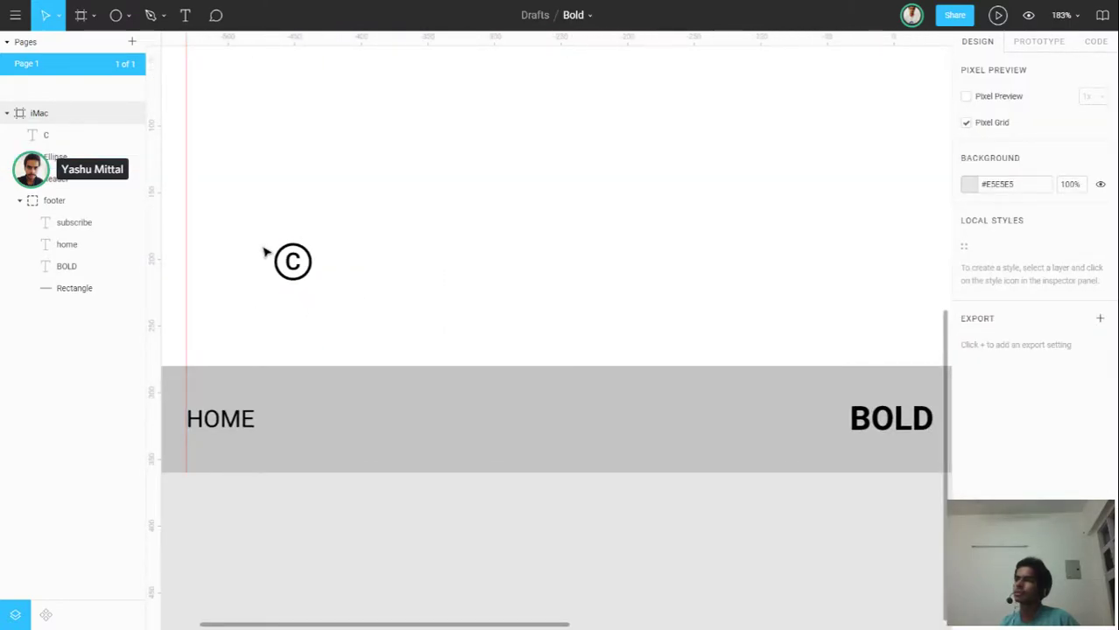
Group the Ellipse and C text layers with Ctrl+G and name the group 'copyright'.
scroll(265, 252, "up", 1)
scroll(264, 252, "up", 2)
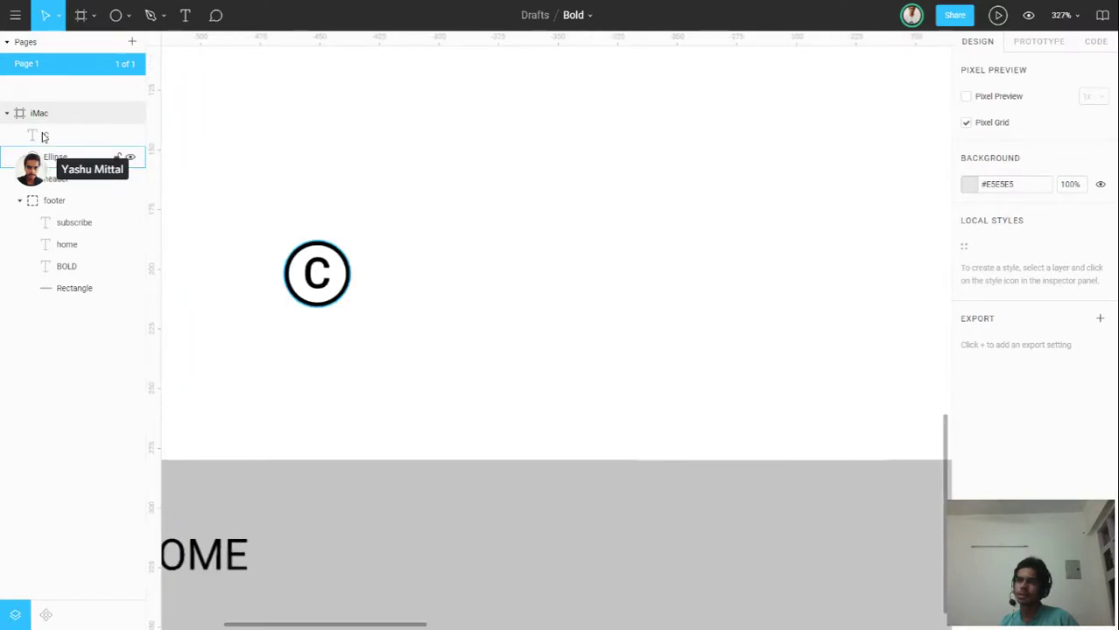
left_click(53, 157)
left_click(44, 138, "shift")
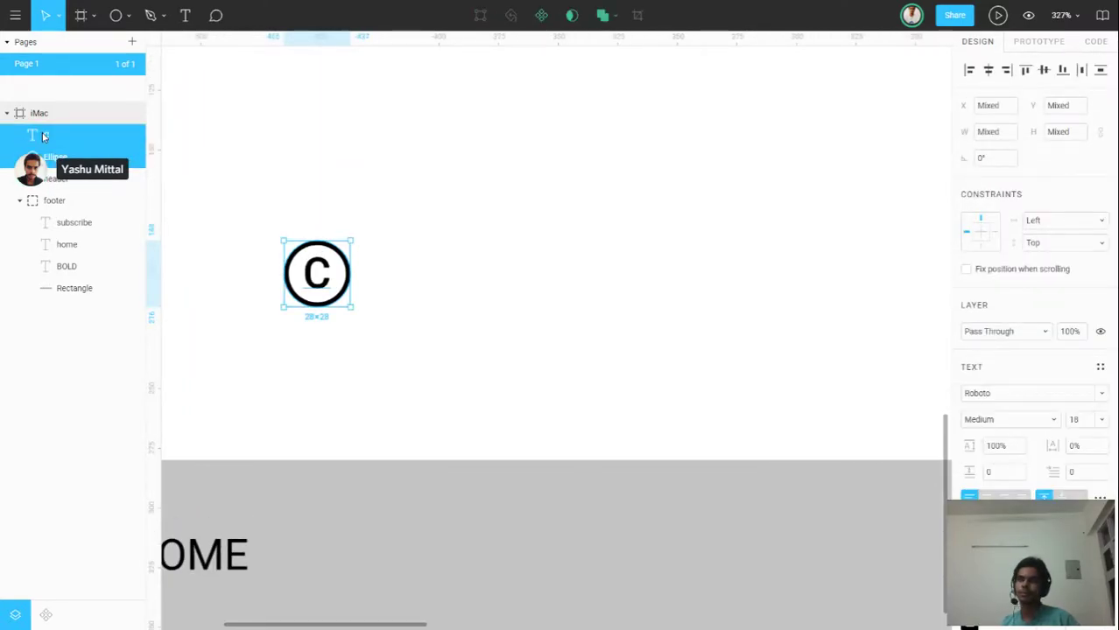
key("ctrl+g")
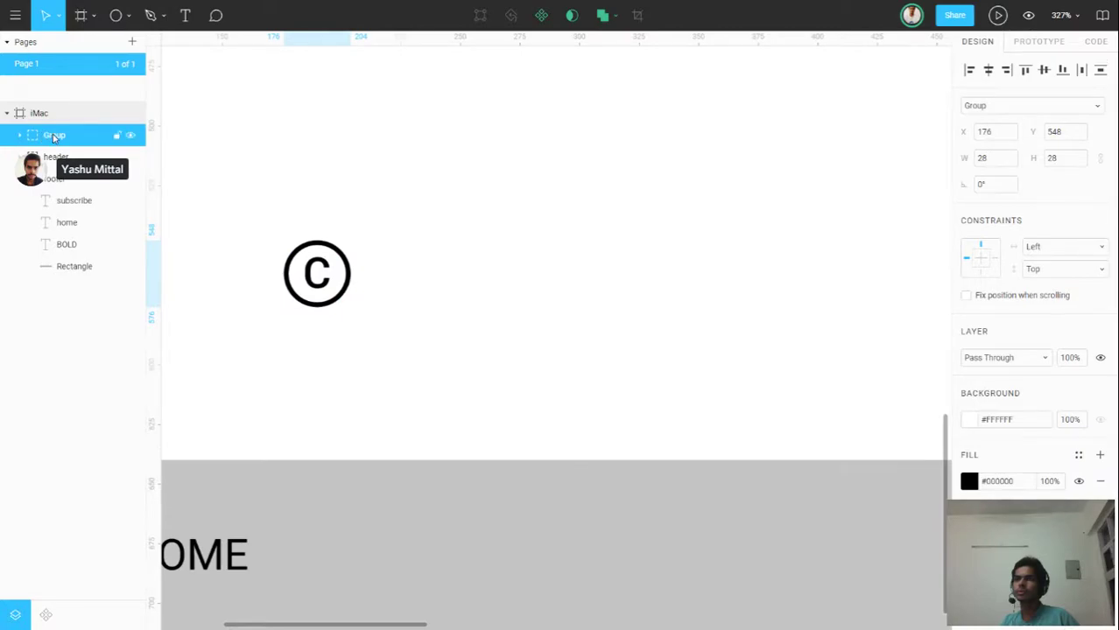
double_click(53, 136)
type("c")
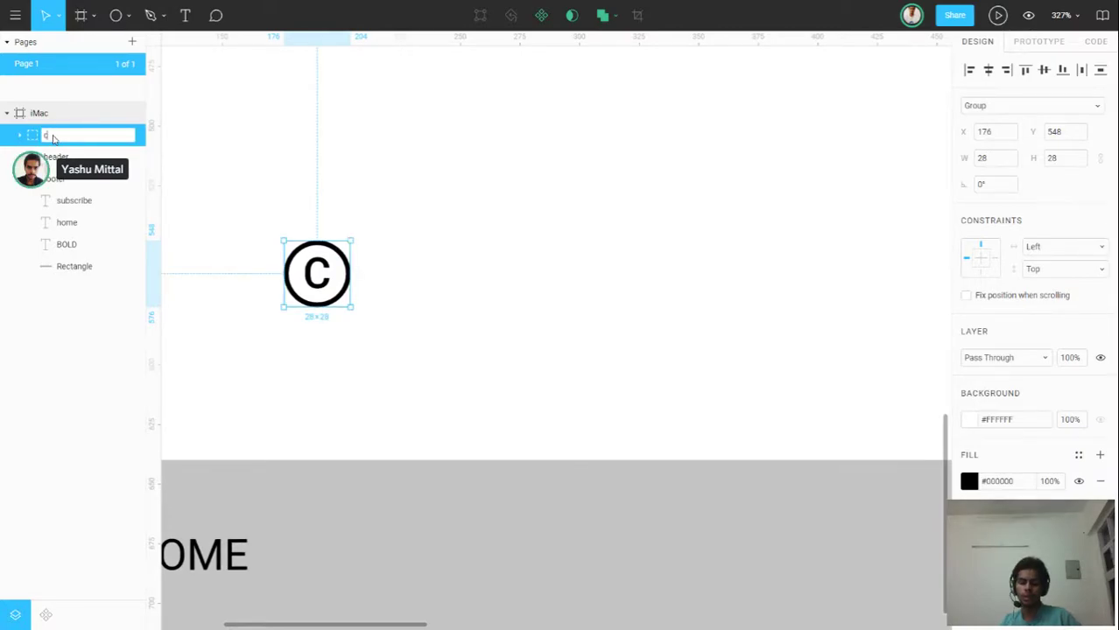
type("opyright")
key("Return")
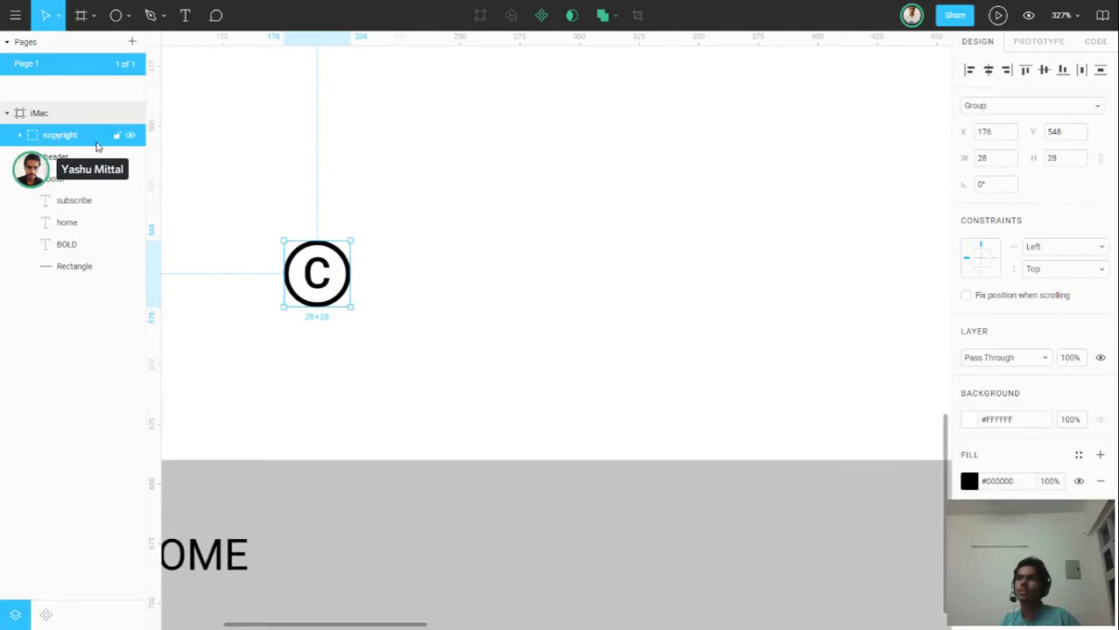
Drag the © copyright group down into the grey footer.
left_click_drag(305, 345, 295, 322)
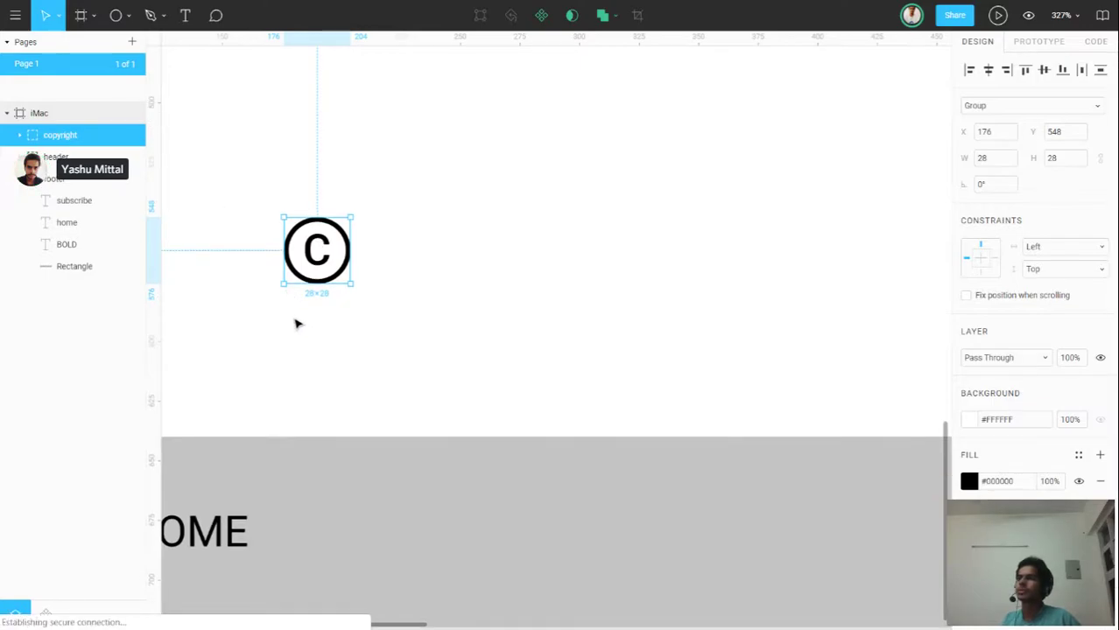
scroll(399, 253, "left", 3)
scroll(399, 252, "down", 2)
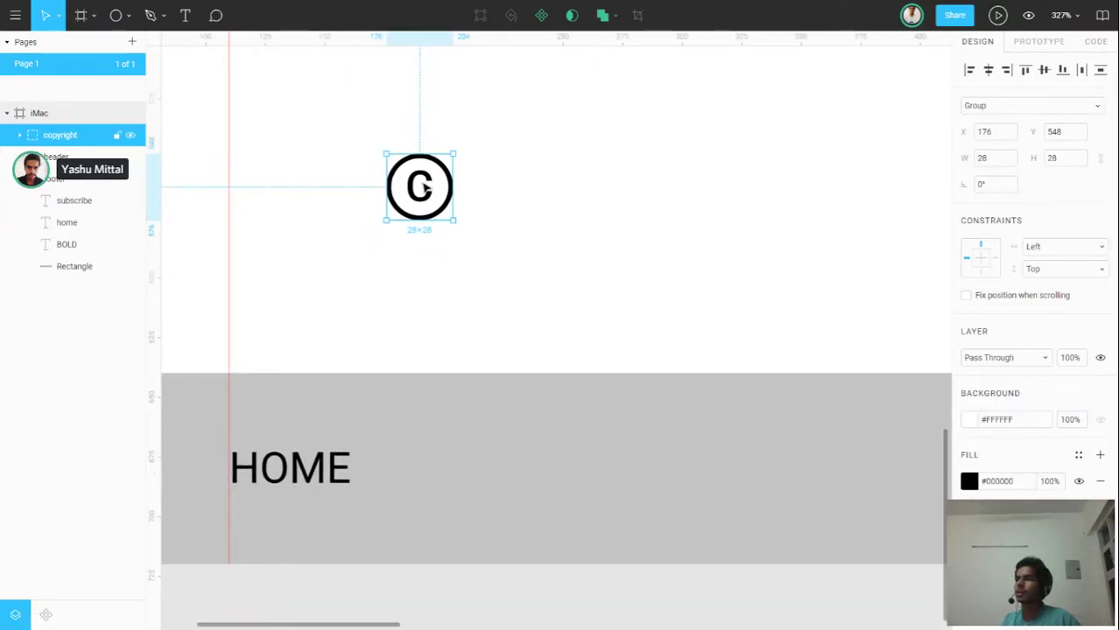
left_click_drag(420, 186, 267, 421)
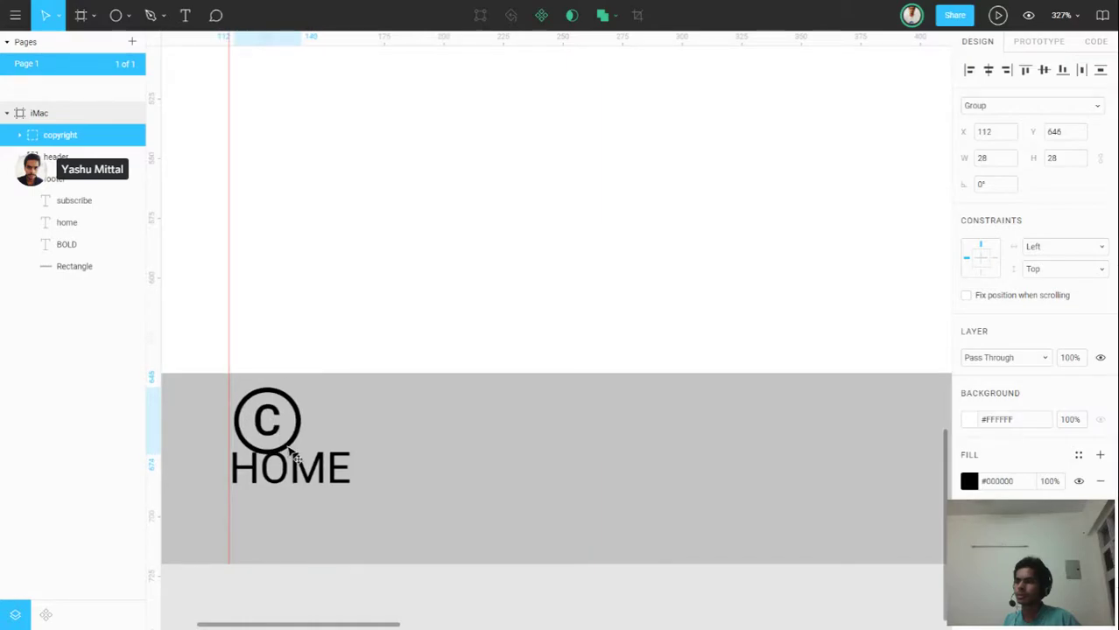
Shift HOME right and snap the © symbol vertically centred with it.
left_click(306, 480)
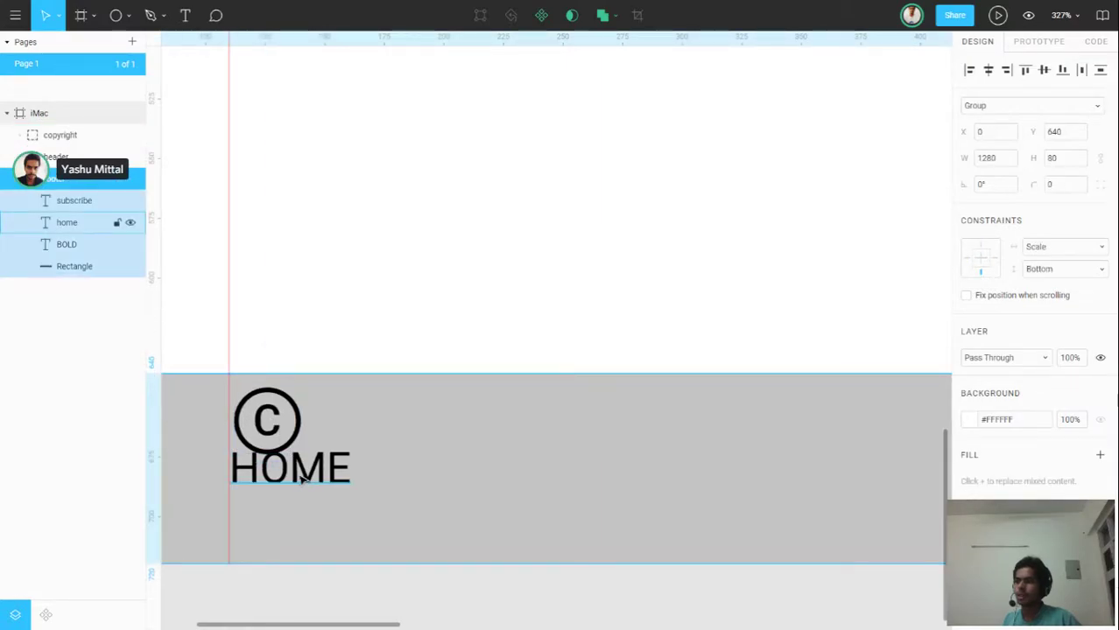
left_click(293, 477)
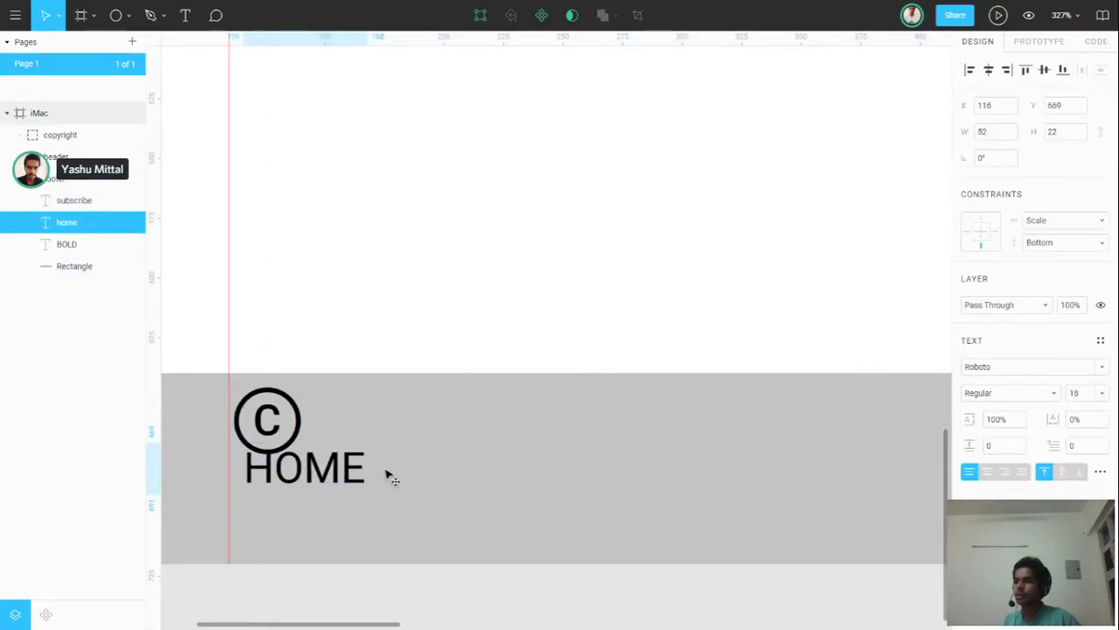
left_click_drag(304, 476, 401, 475)
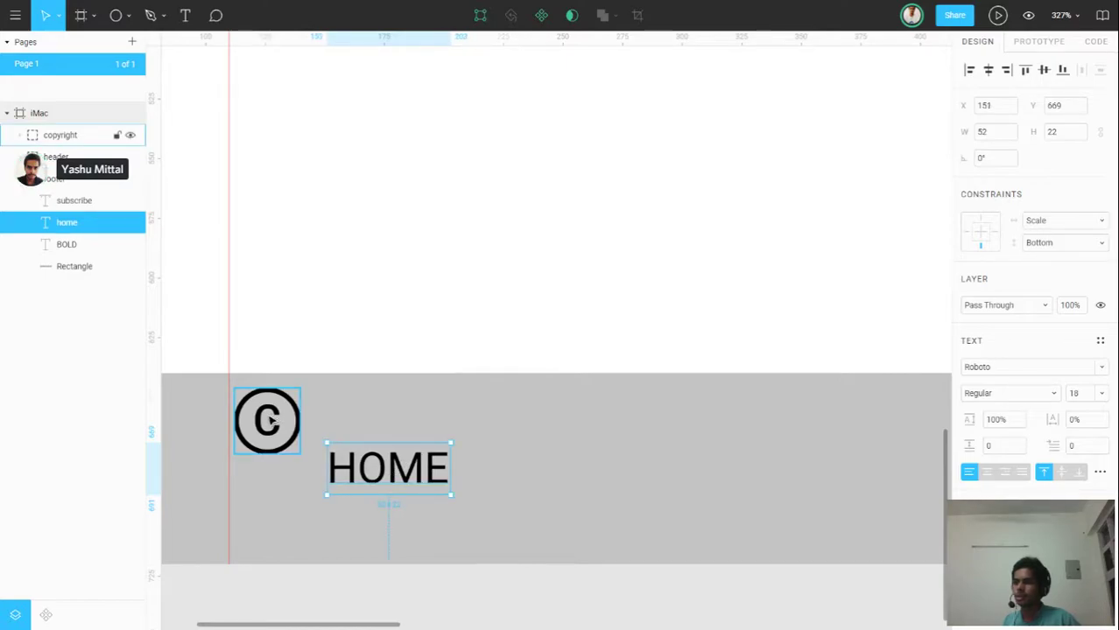
left_click_drag(271, 421, 273, 461)
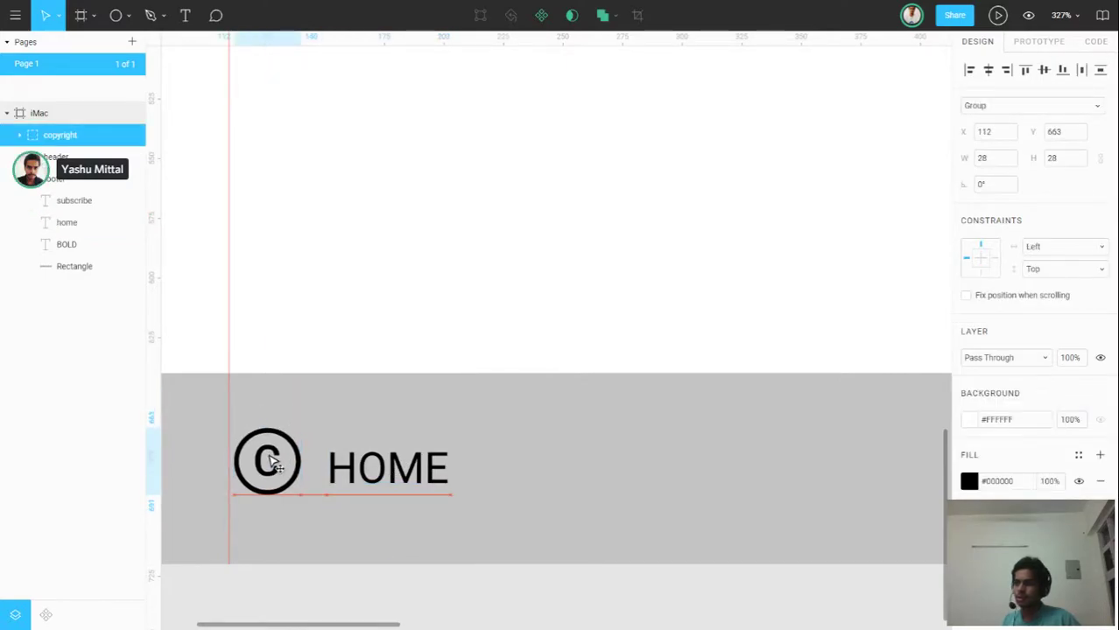
left_click_drag(273, 461, 267, 468)
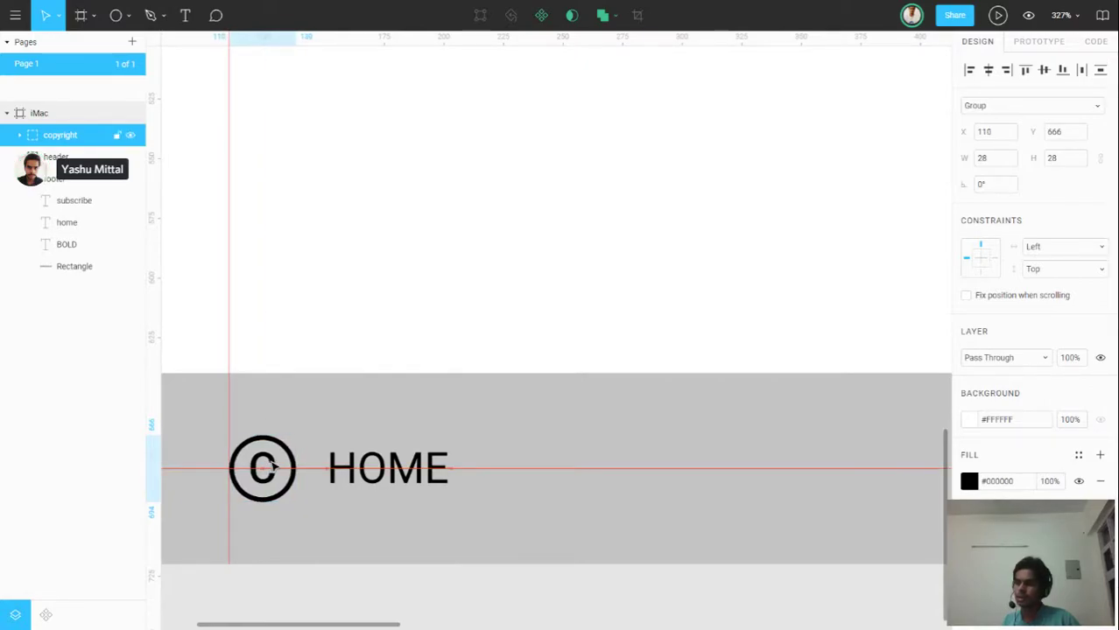
Nudge the HOME text slightly left, closer to the © symbol.
left_click(375, 472)
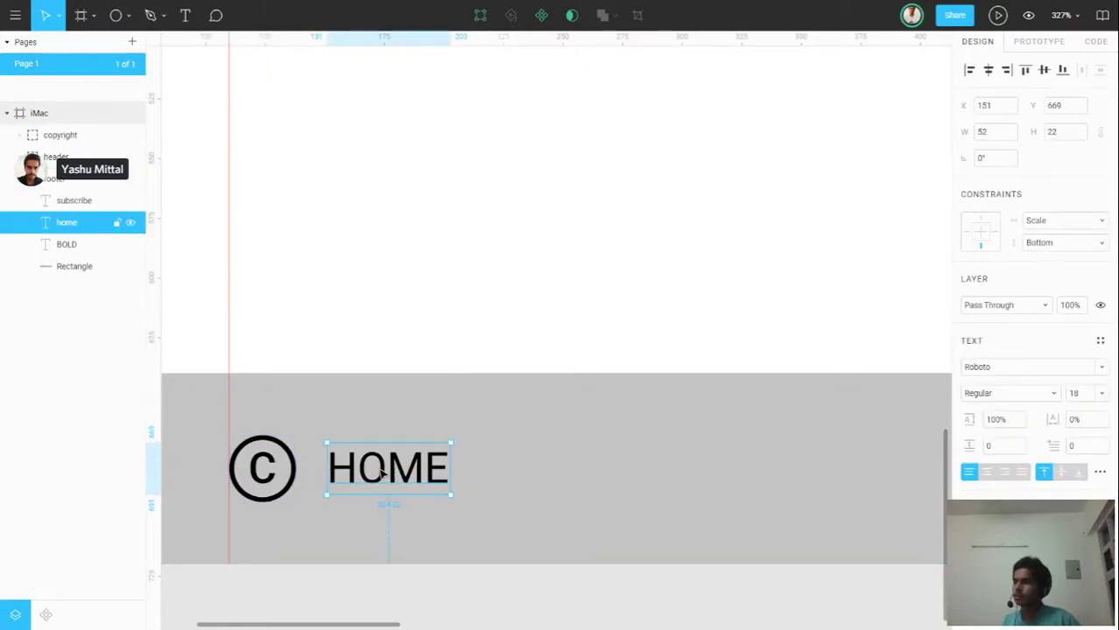
left_click_drag(380, 473, 371, 473)
scroll(410, 487, "down", 3)
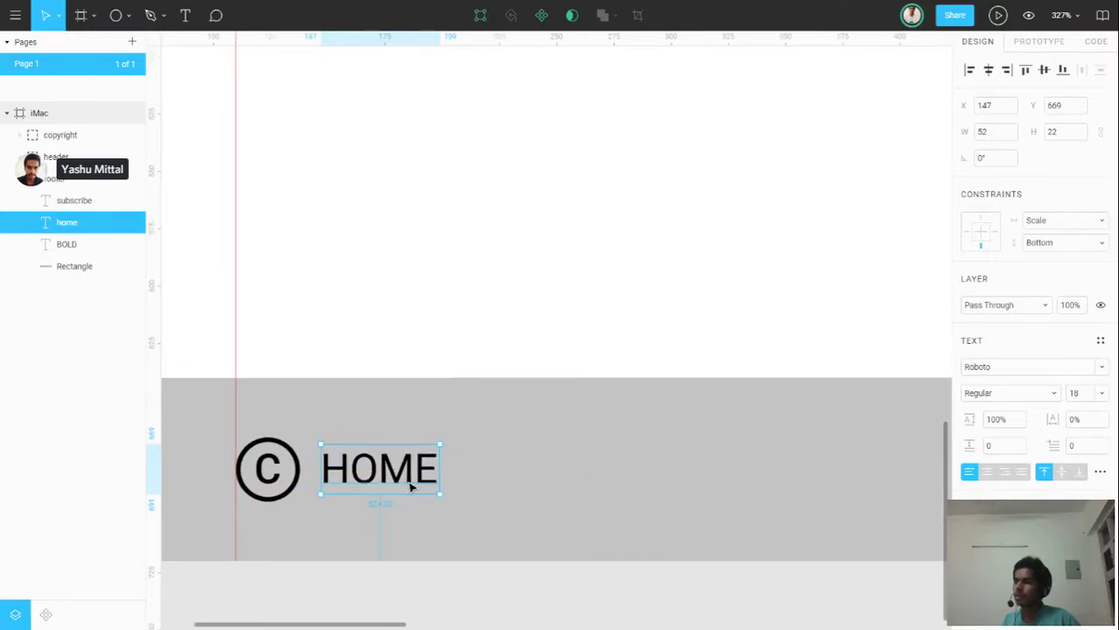
scroll(410, 486, "down", 3)
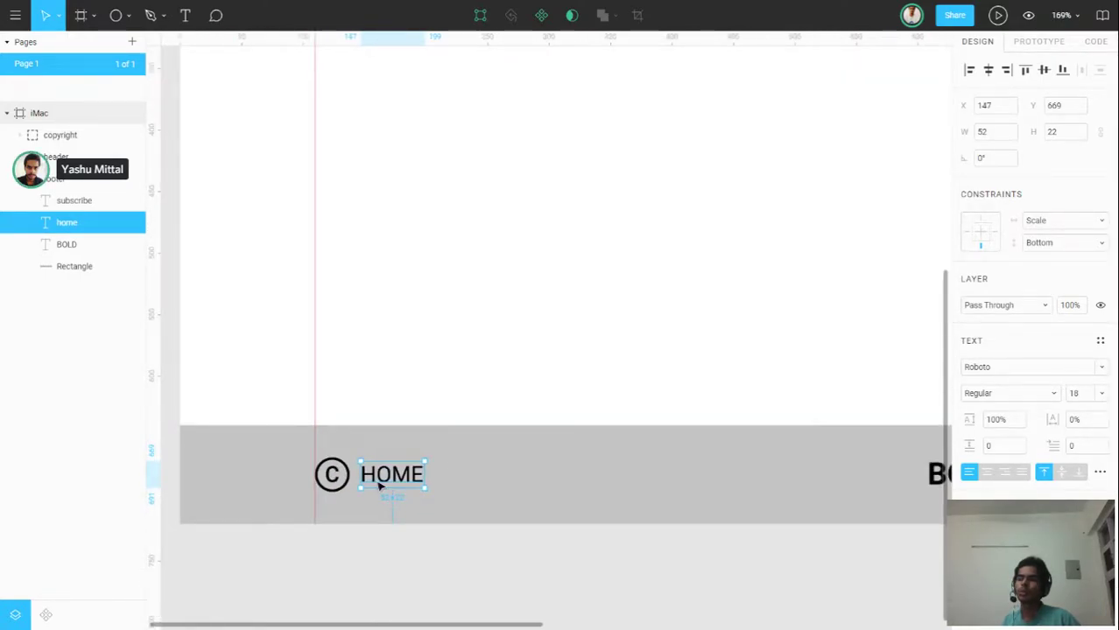
scroll(352, 489, "up", 3)
scroll(324, 497, "up", 2)
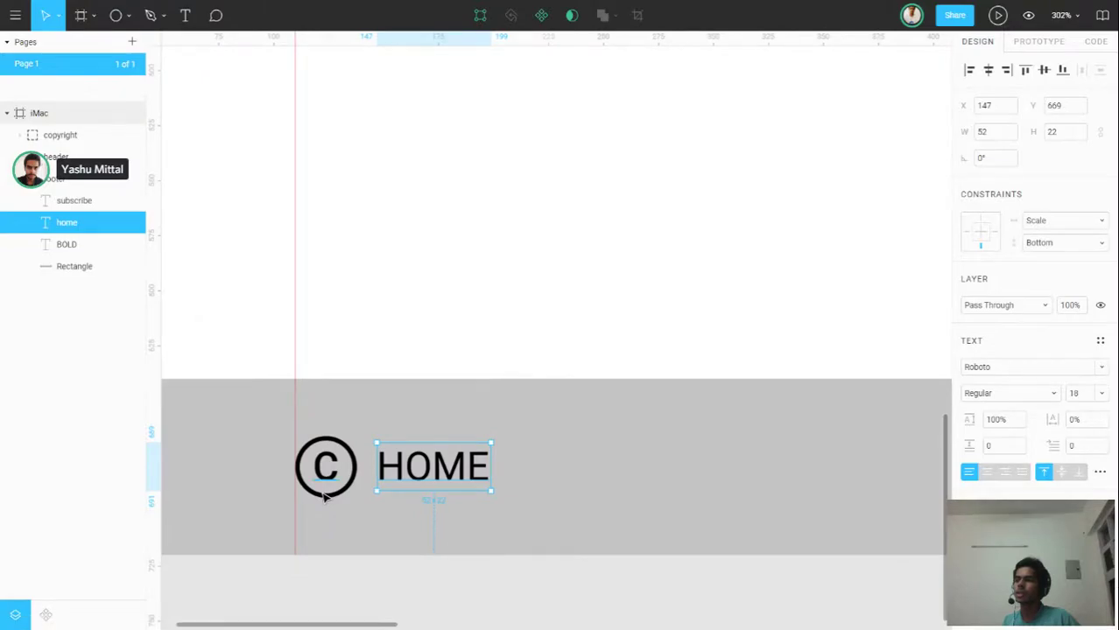
scroll(324, 496, "up", 3)
scroll(355, 465, "up", 2)
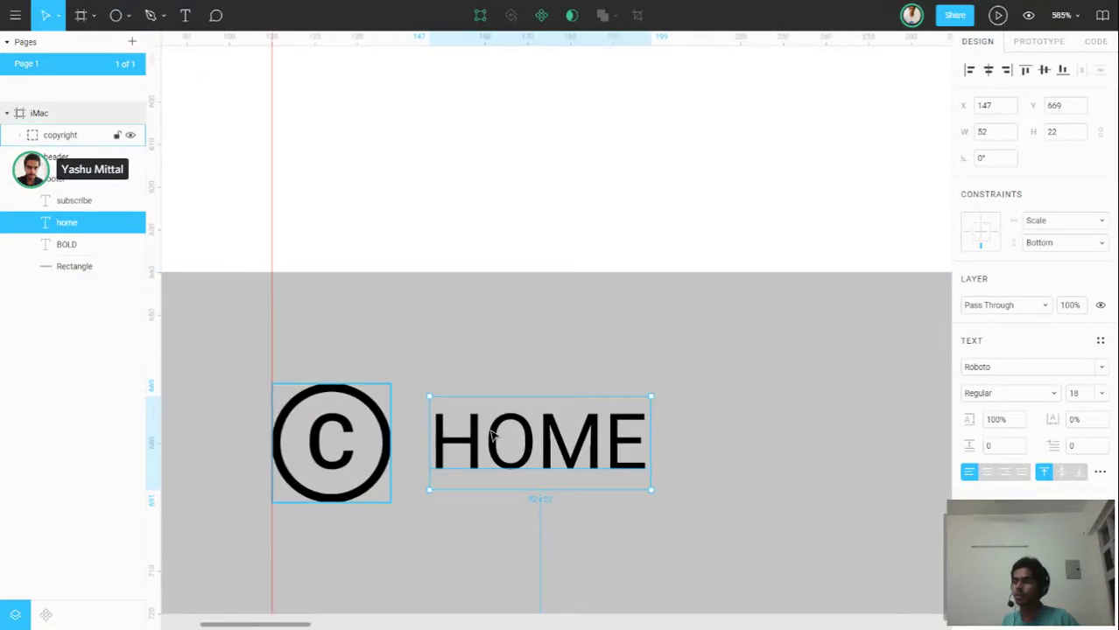
Reduce the HOME text's font size from 18 to 16.
left_click(1079, 395)
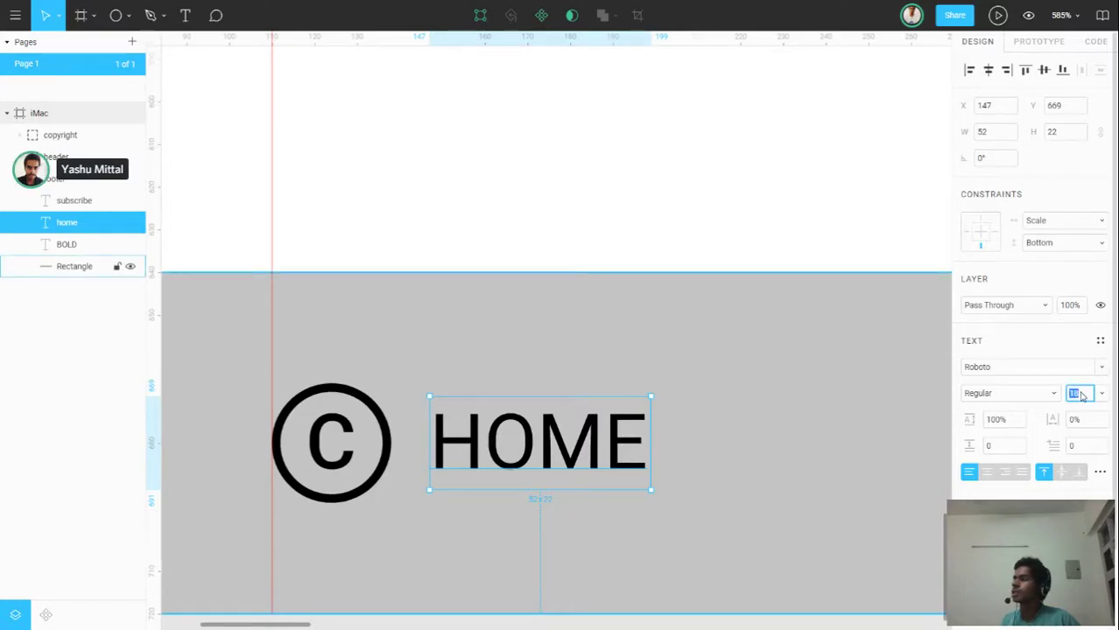
key("Down")
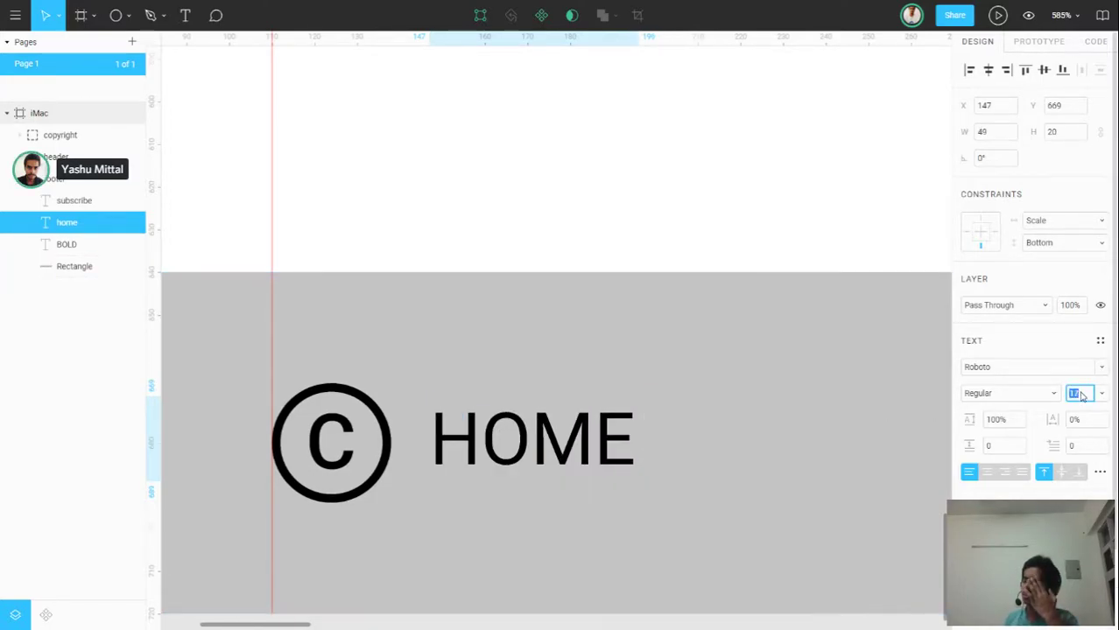
key("Down")
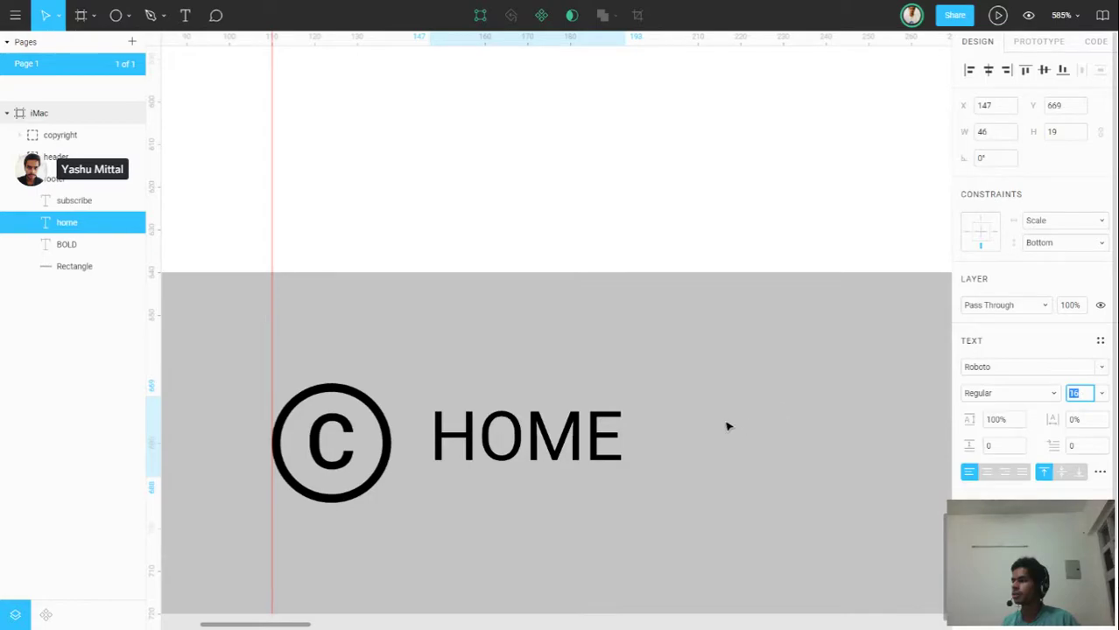
left_click(576, 435)
double_click(577, 435)
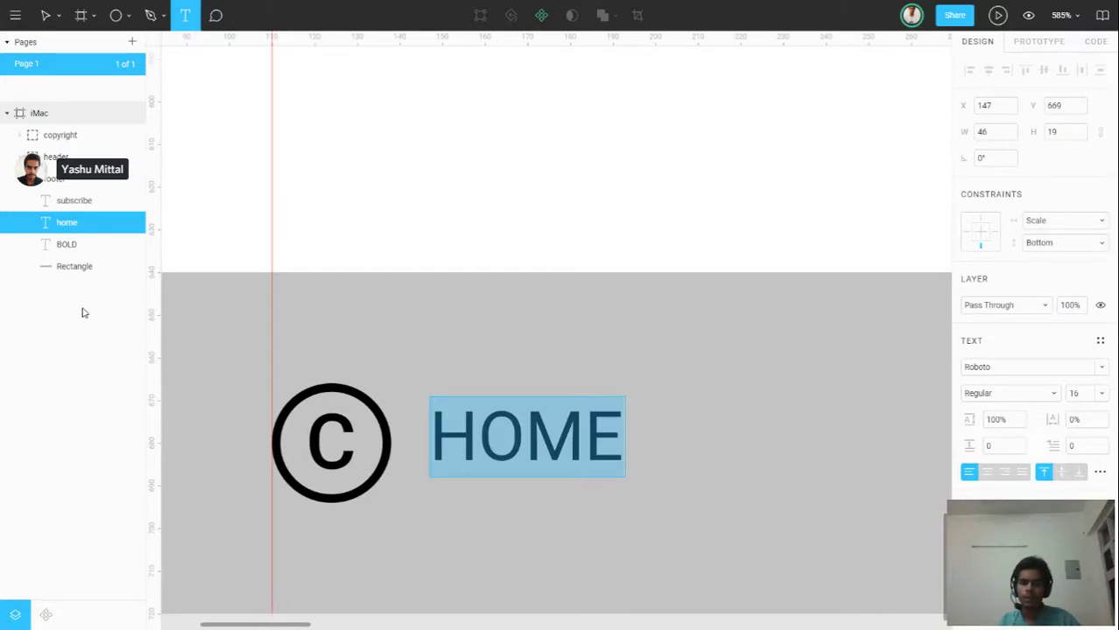
Replace the footer's HOME label with the text 'Copyright 2018'.
left_click(561, 468)
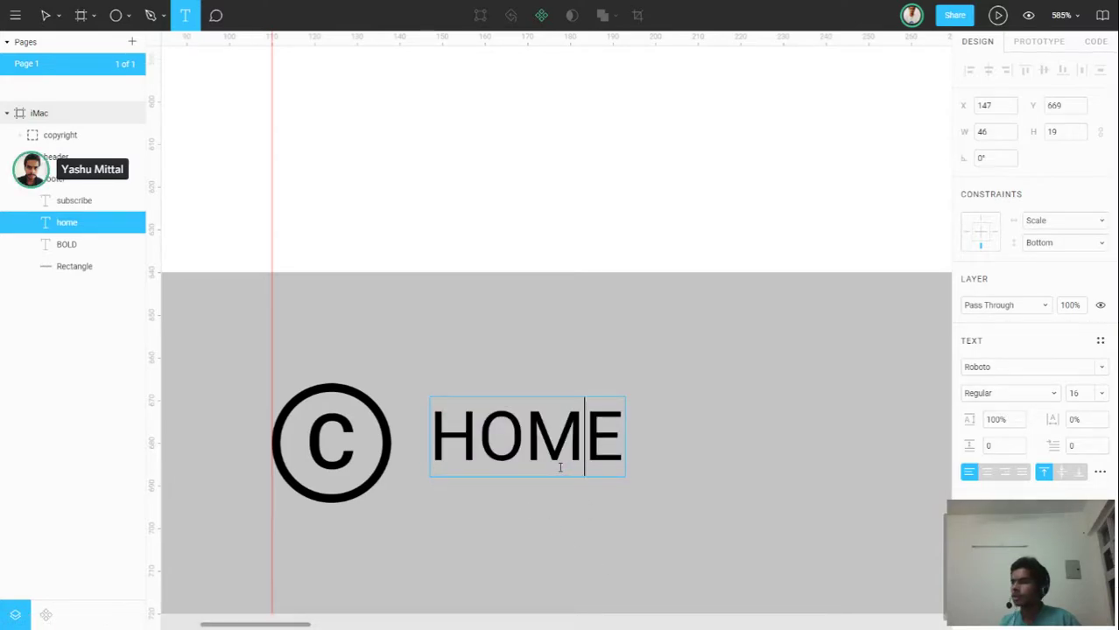
key("ctrl+a")
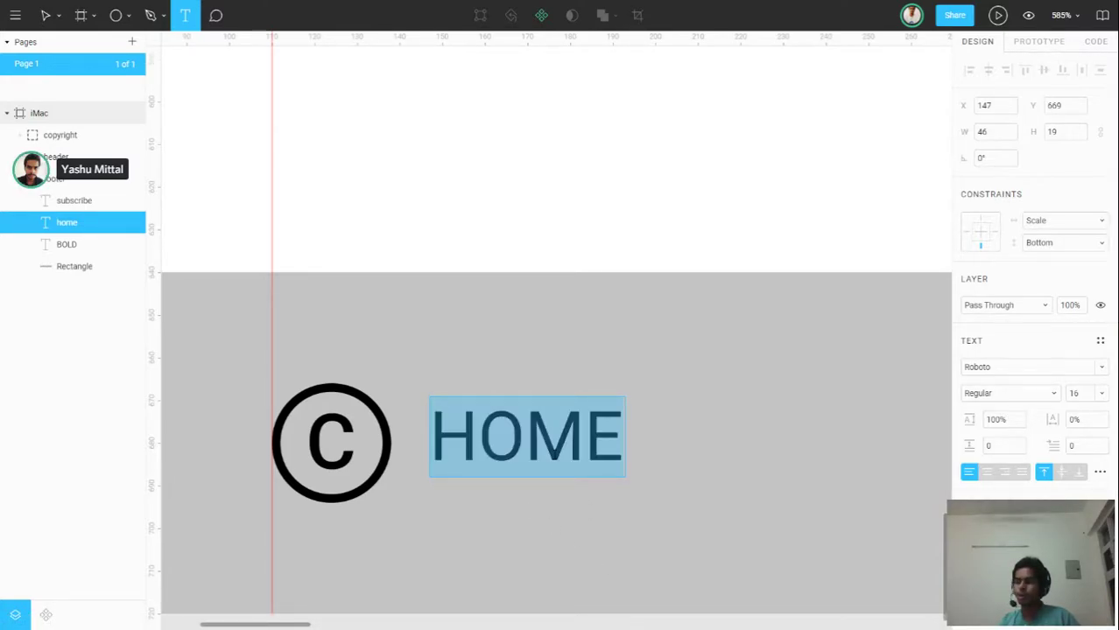
type("C")
type("pyri")
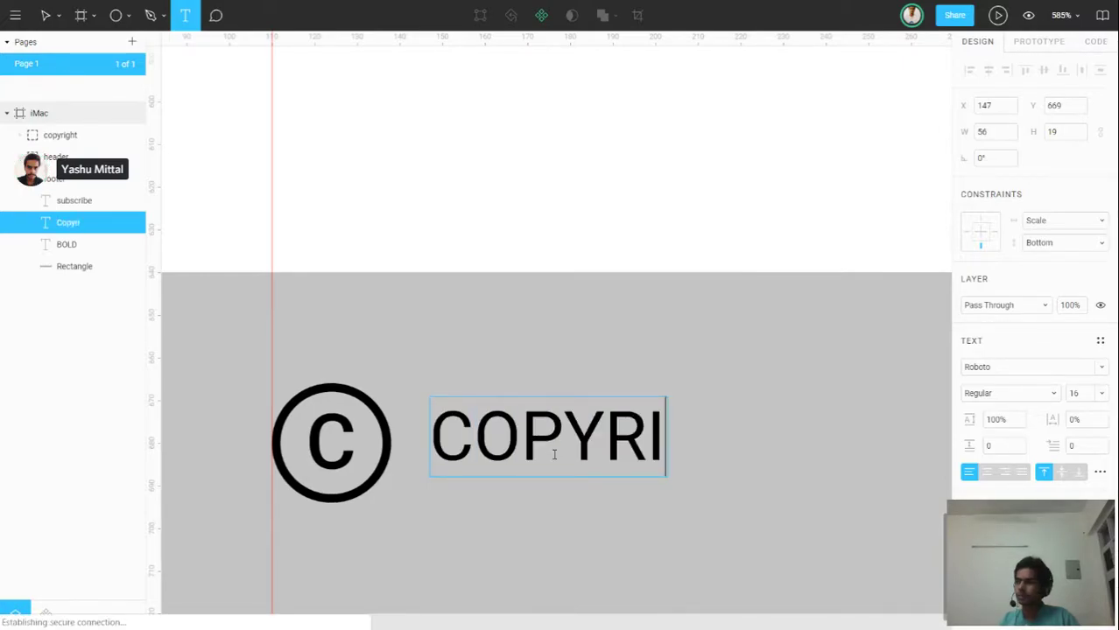
type("ght 2018")
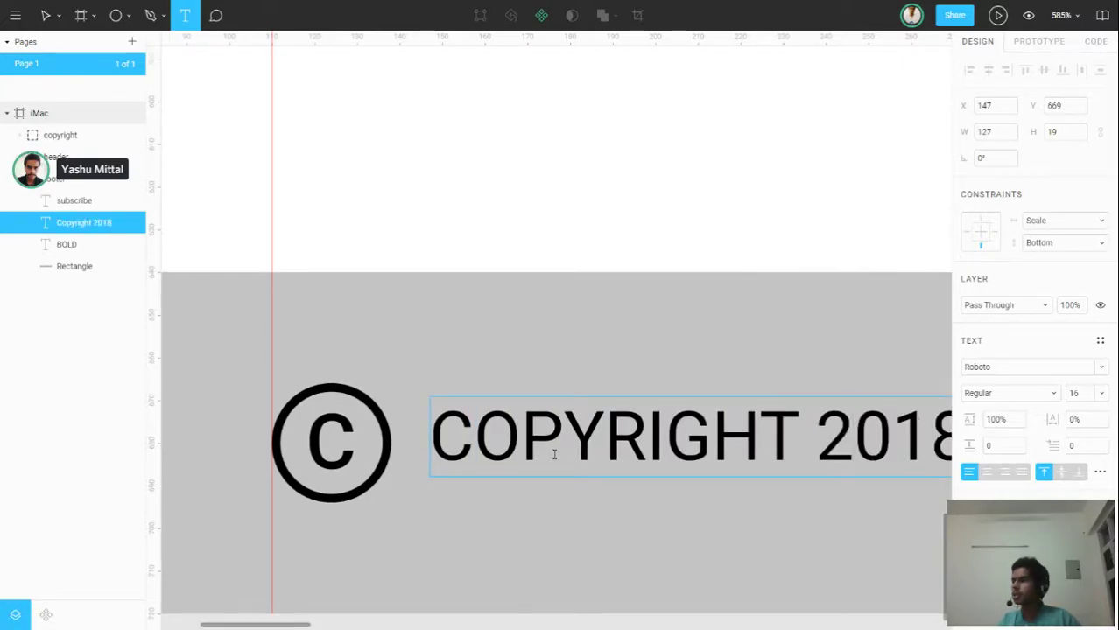
scroll(532, 307, "down", 3)
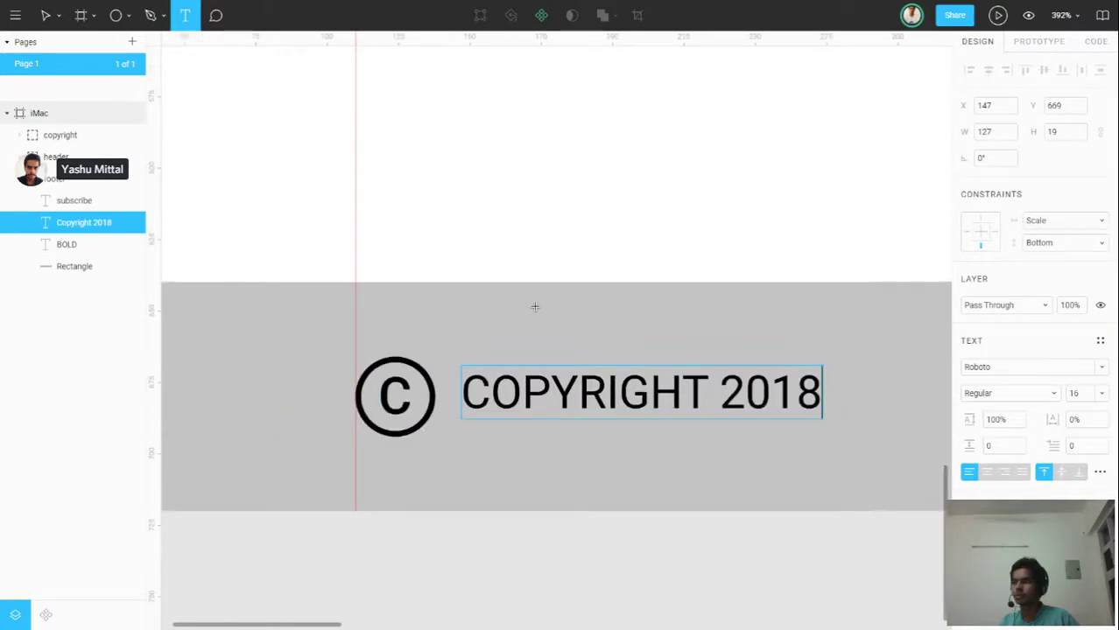
scroll(534, 307, "down", 1)
scroll(536, 305, "down", 1)
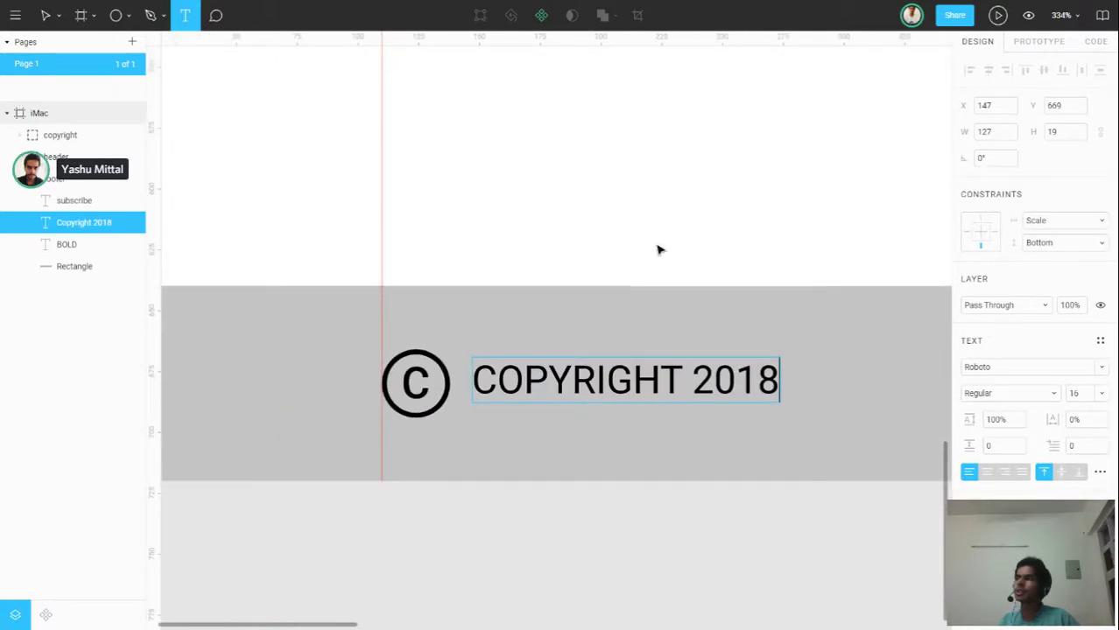
key("Escape")
key("Escape")
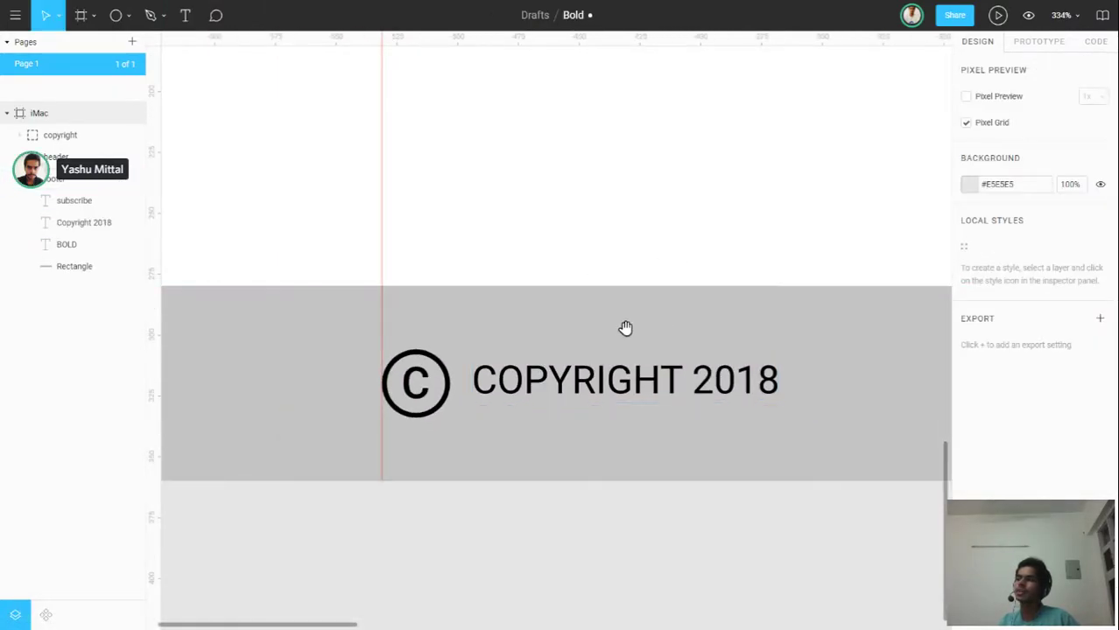
scroll(582, 338, "right", 3)
scroll(582, 338, "up", 1)
scroll(582, 338, "right", 2)
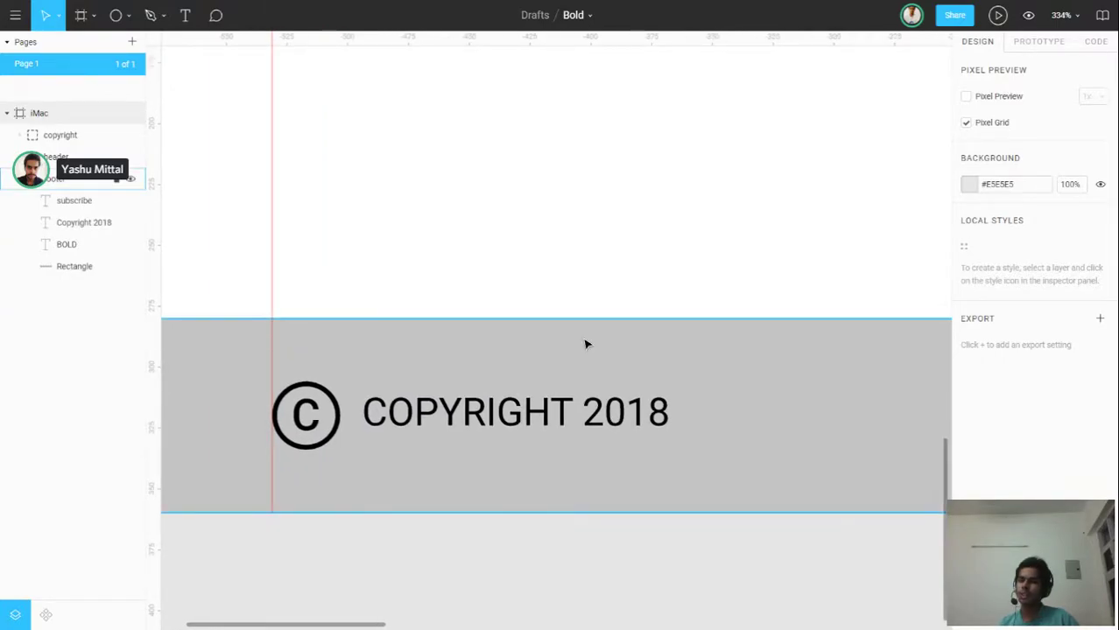
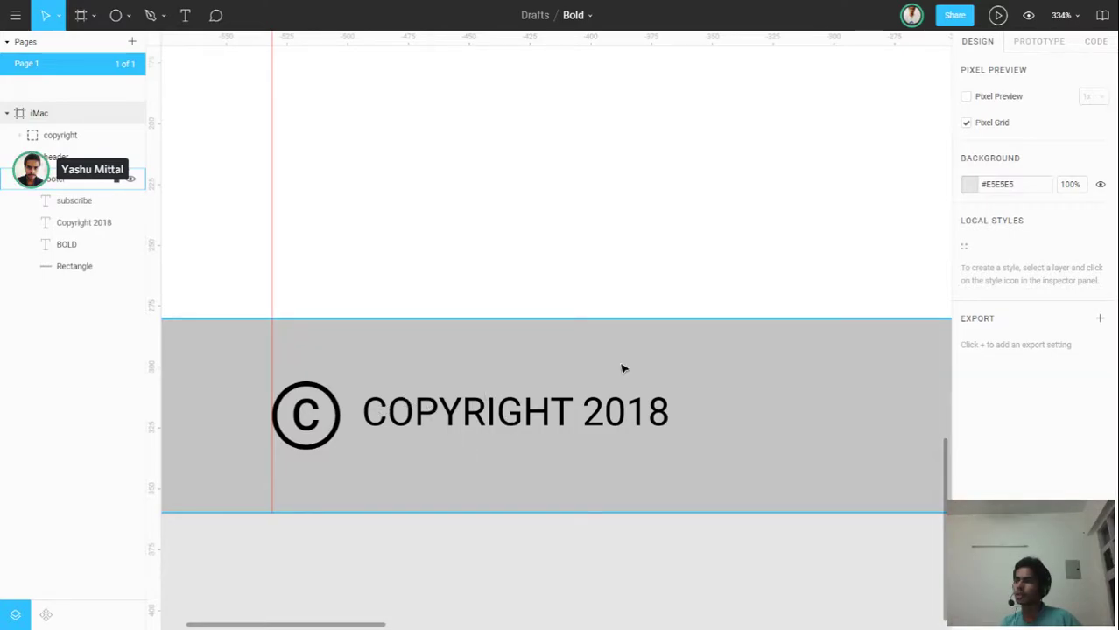
Change the all-caps footer text to title case 'Copyright 2018' and nudge the grey footer bar.
left_click(524, 412)
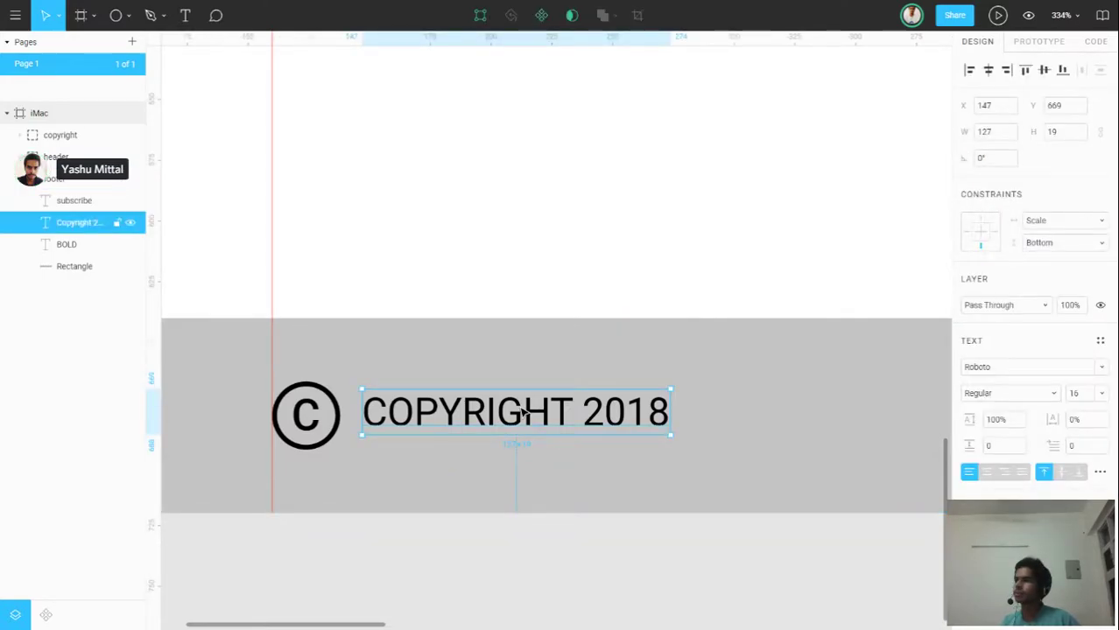
double_click(524, 412)
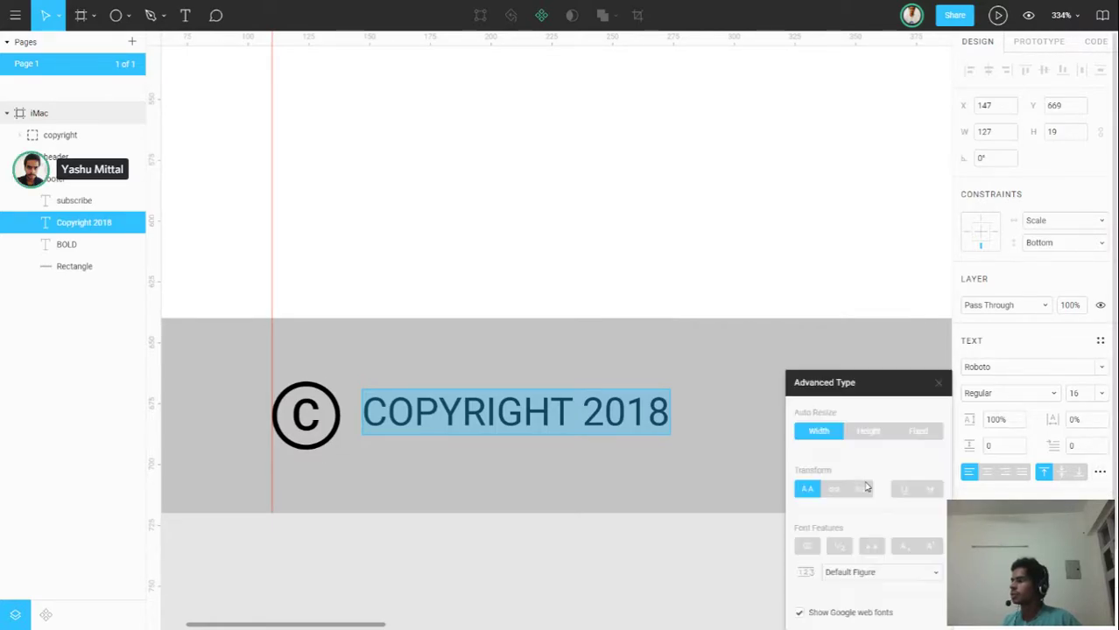
left_click(836, 492)
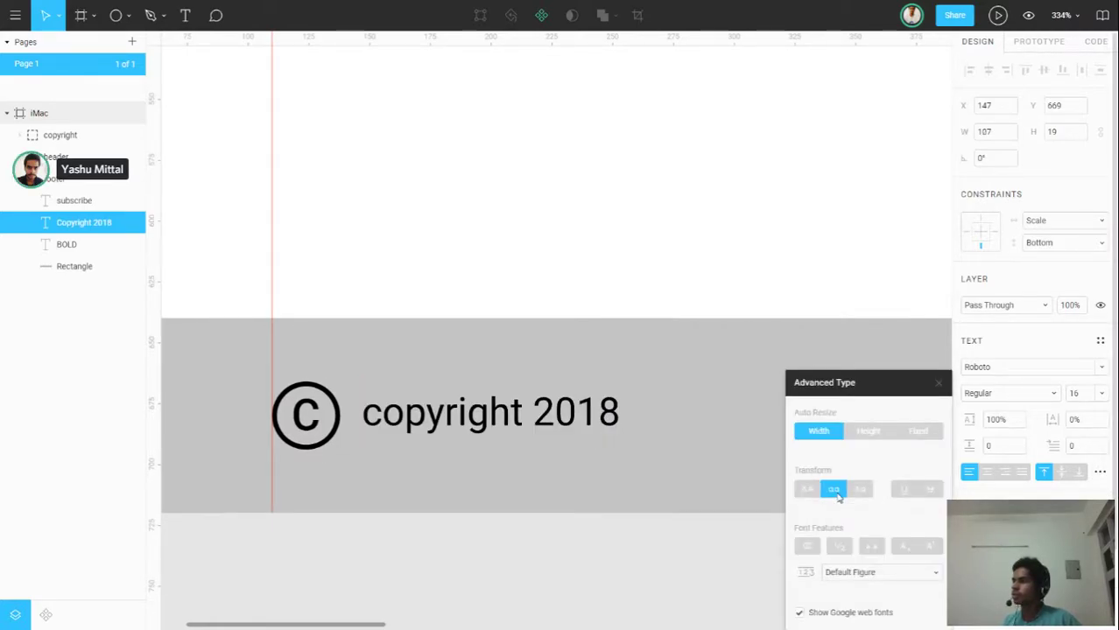
left_click(861, 494)
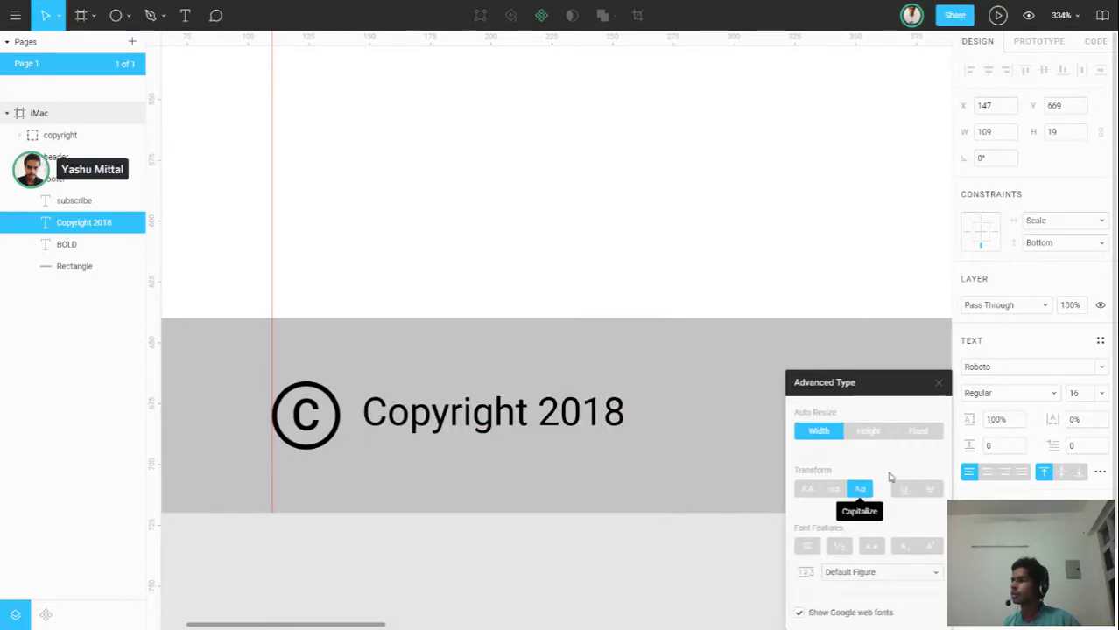
left_click(938, 385)
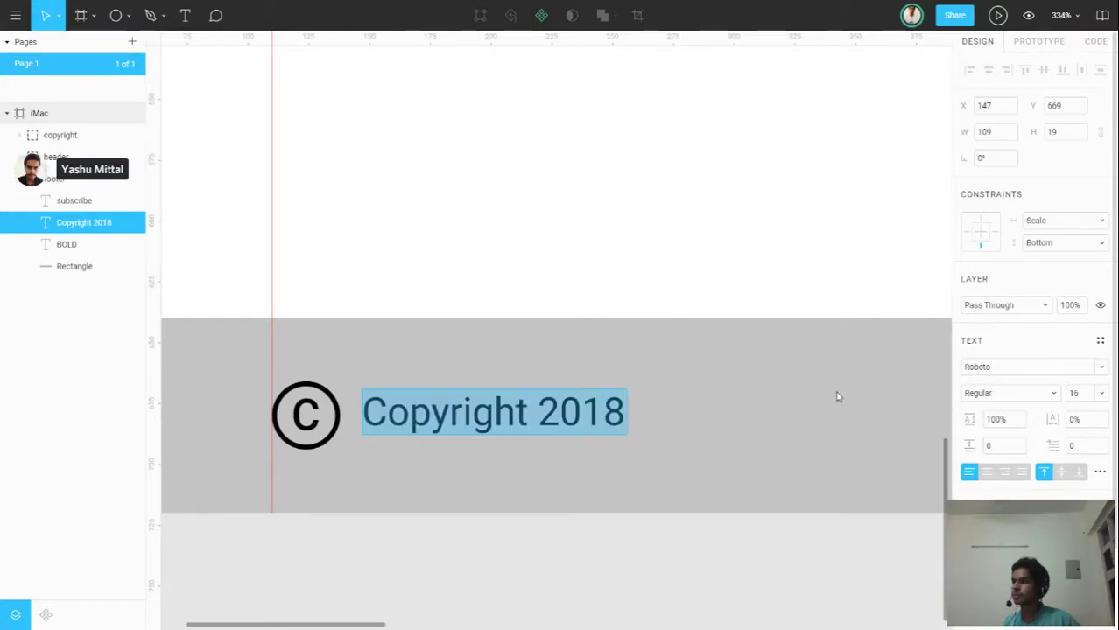
key("Escape")
left_click(594, 445)
left_click_drag(523, 415, 528, 422)
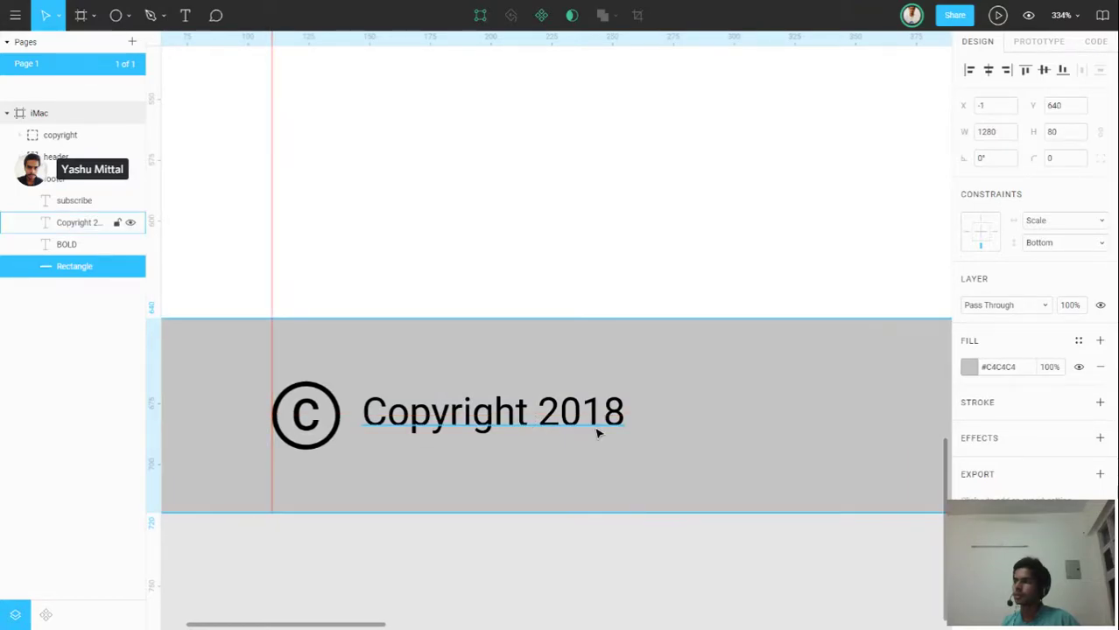
Append ', Bold' to the footer line so it reads 'Copyright 2018, Bold'.
scroll(597, 430, "right", 2)
scroll(597, 430, "right", 2)
scroll(496, 418, "down", 3)
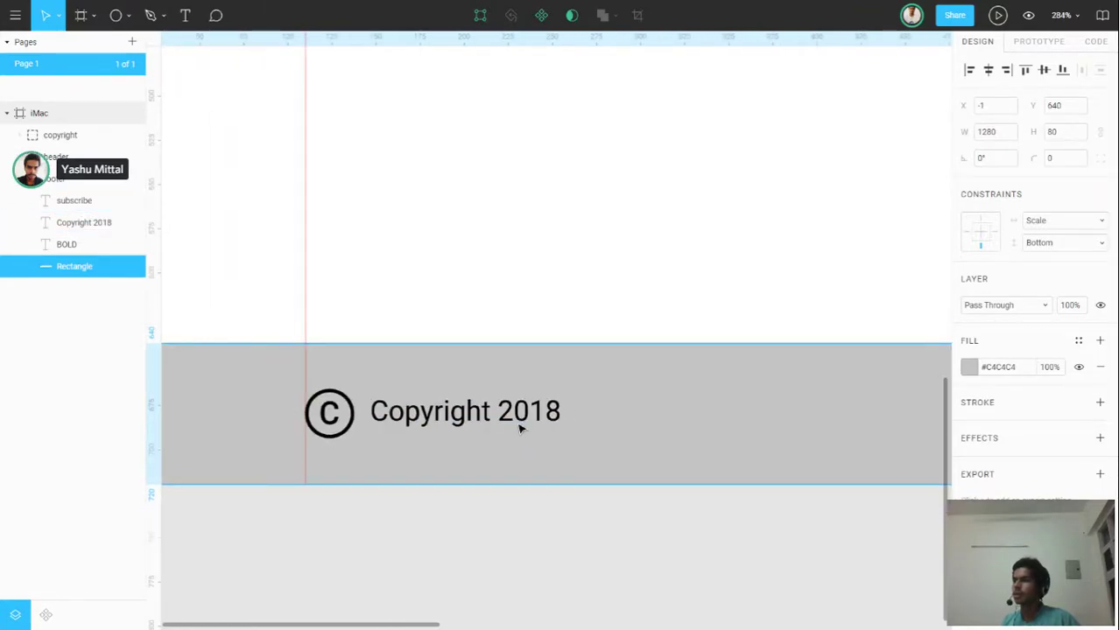
left_click(512, 418)
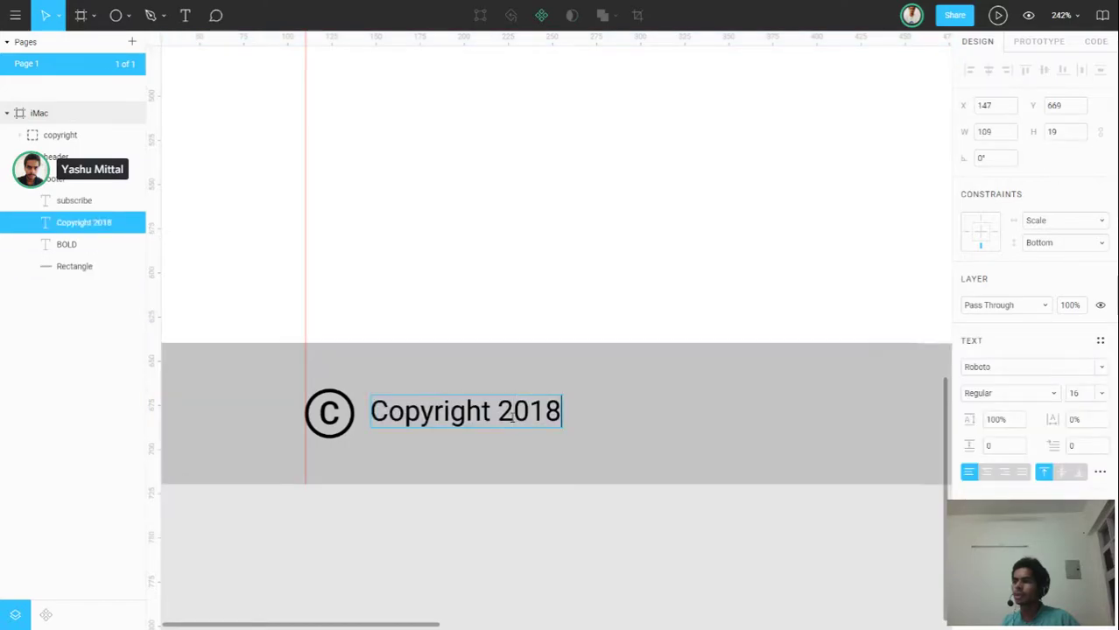
type(", Bold")
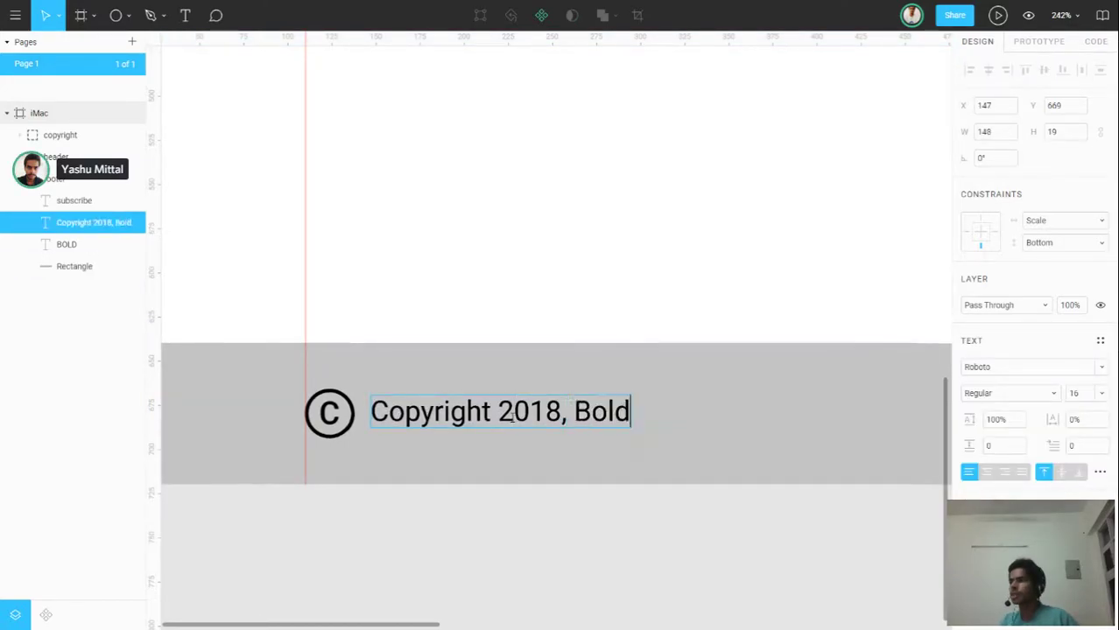
key("Escape")
left_click(488, 349)
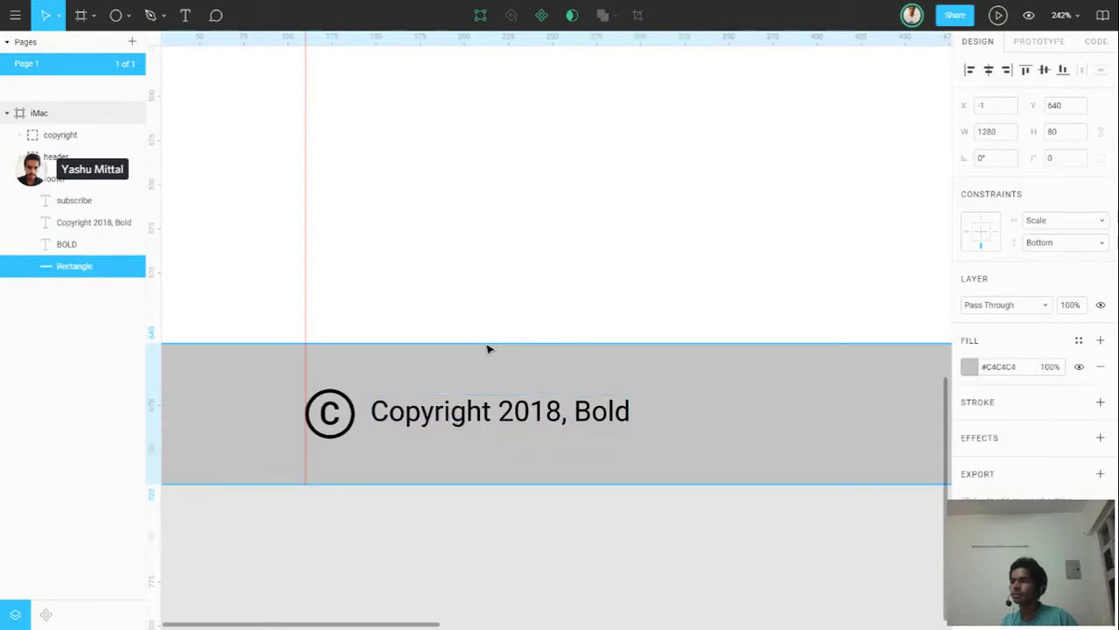
scroll(557, 457, "down", 3)
scroll(556, 457, "down", 2)
scroll(560, 460, "down", 3)
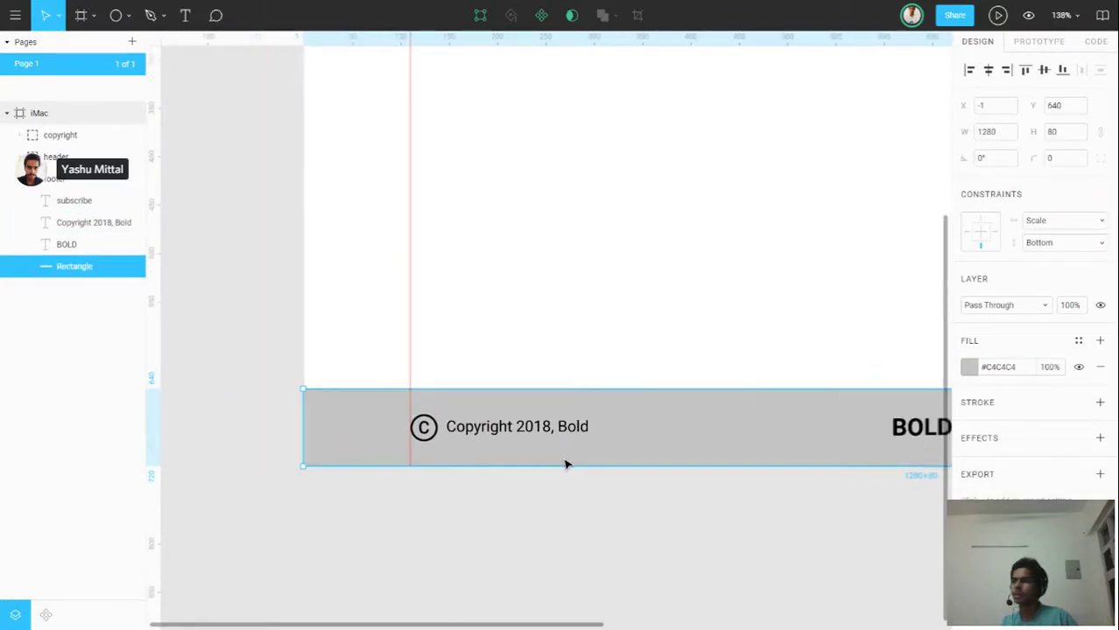
scroll(565, 464, "down", 3)
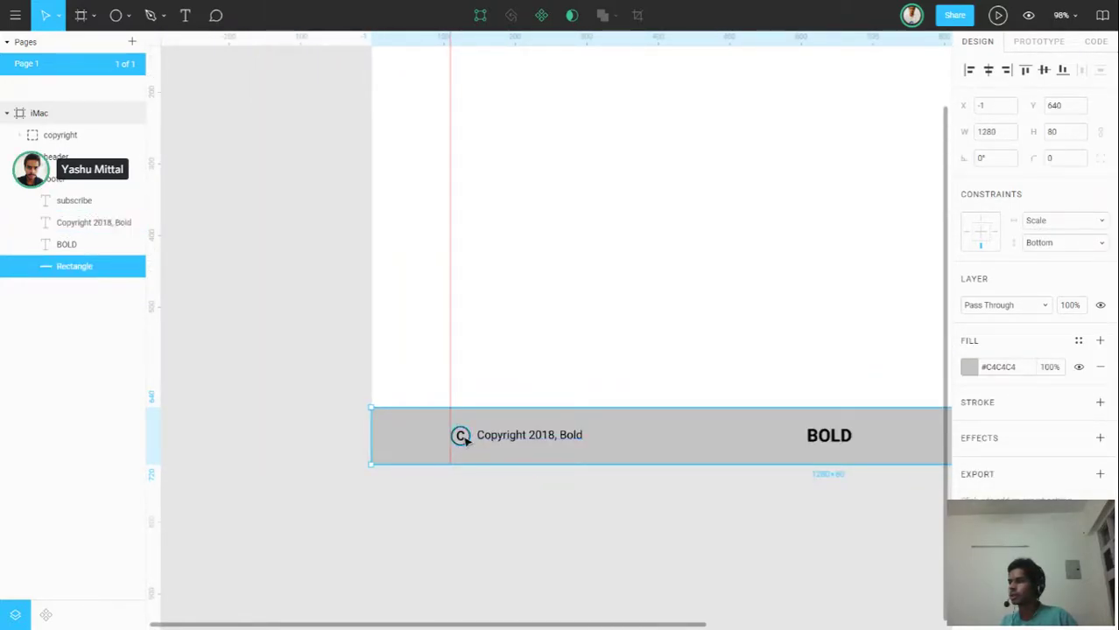
scroll(470, 442, "up", 2)
scroll(473, 443, "up", 2)
scroll(478, 445, "up", 2)
scroll(481, 446, "up", 2)
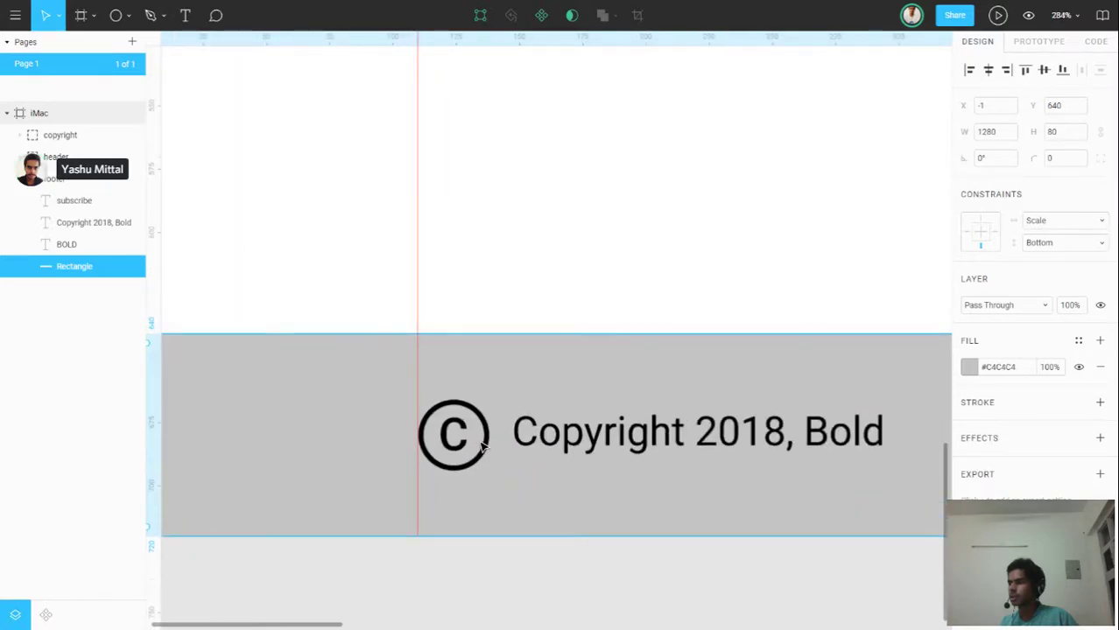
scroll(483, 451, "up", 3)
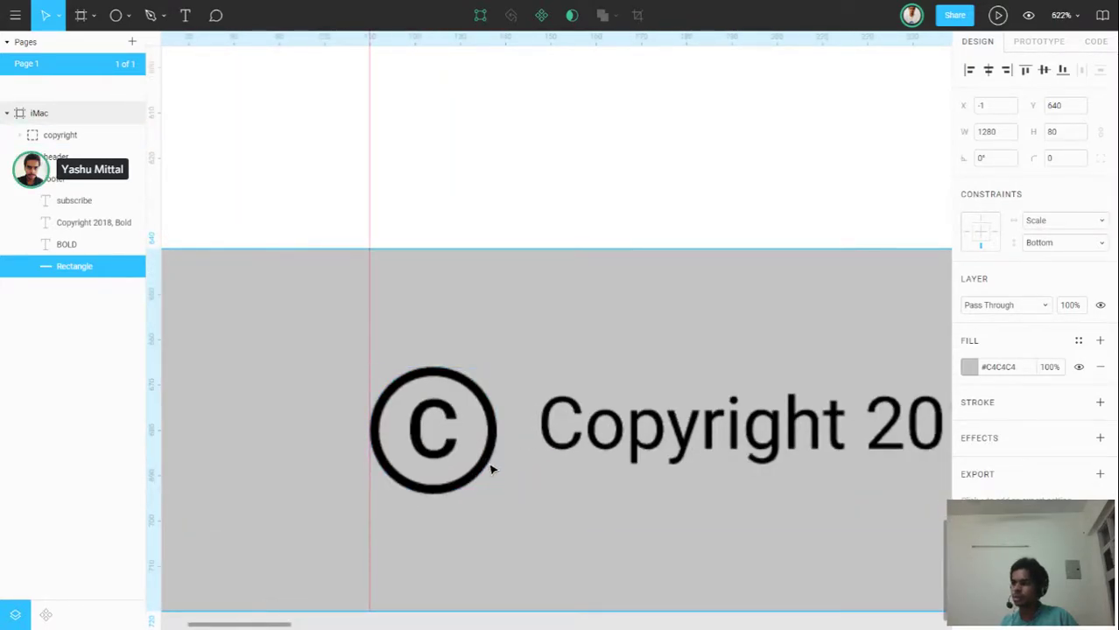
Scale the © icon group down to 20 × 20 beside the copyright text.
left_click(491, 470)
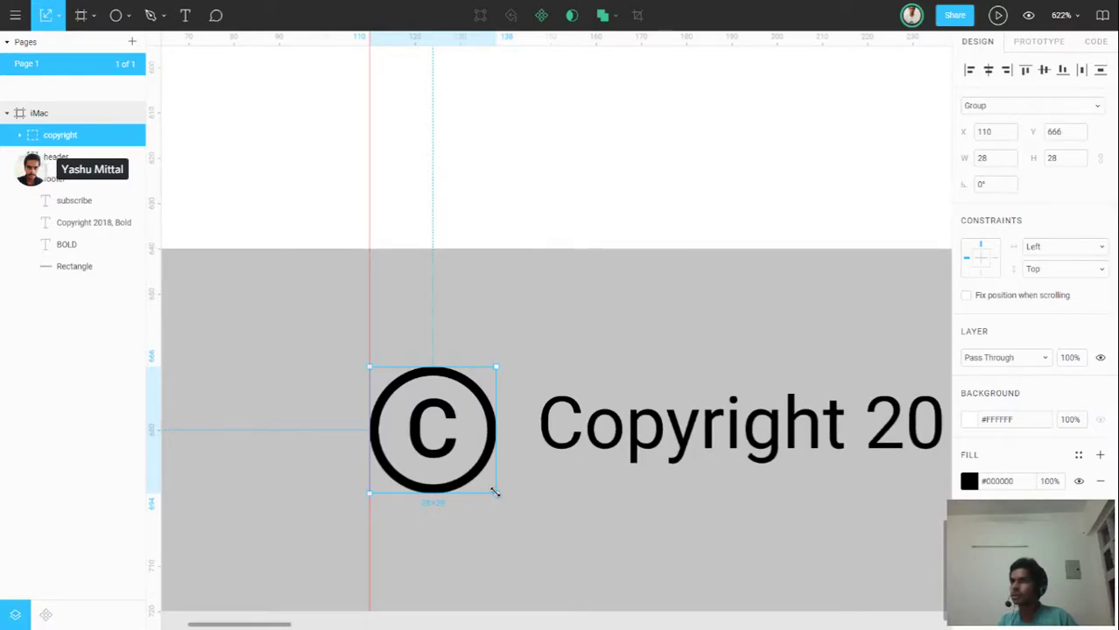
left_click_drag(487, 487, 472, 473)
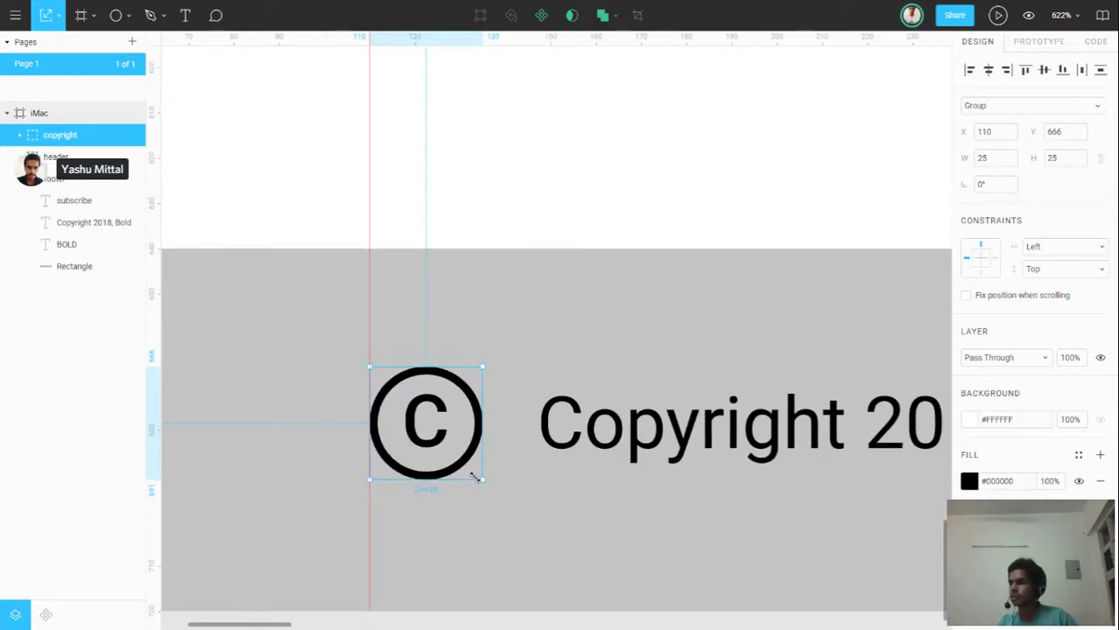
left_click(609, 428)
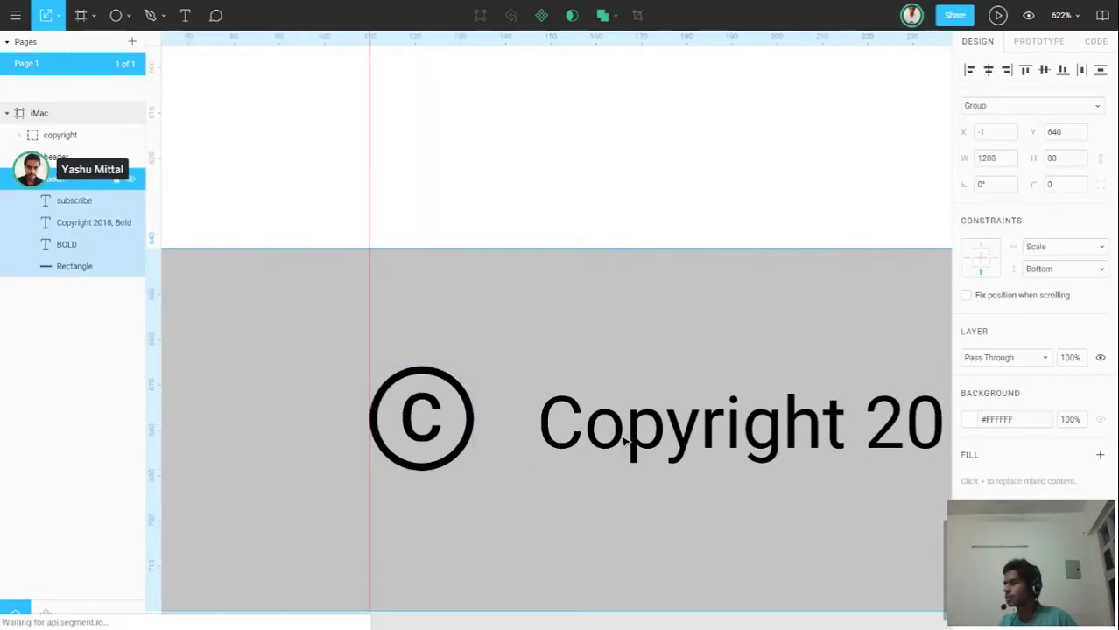
left_click(624, 442)
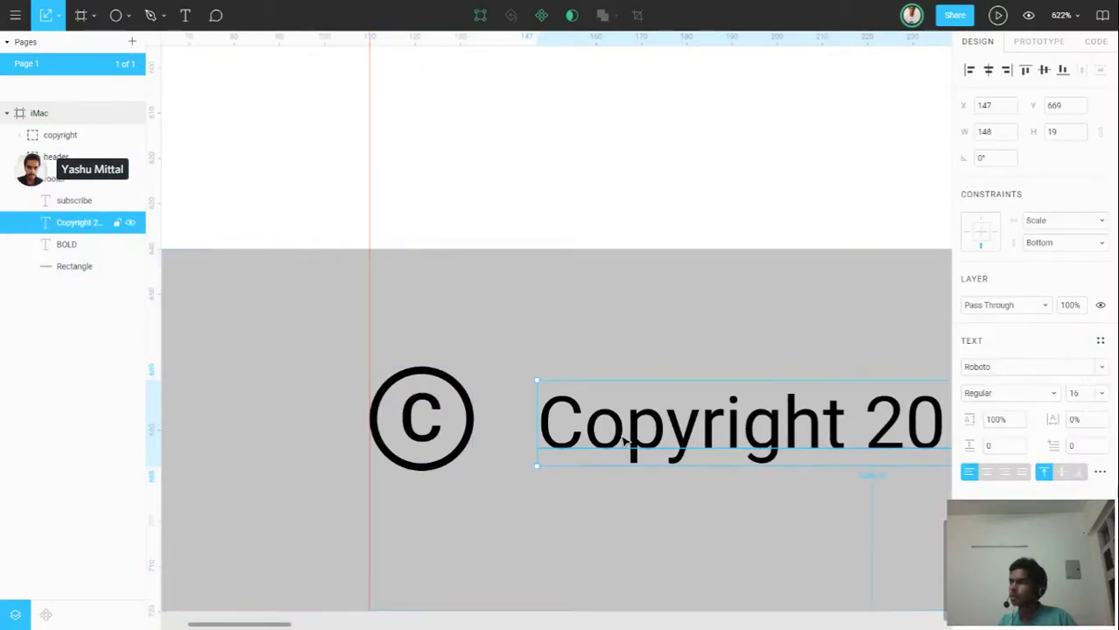
left_click(461, 458)
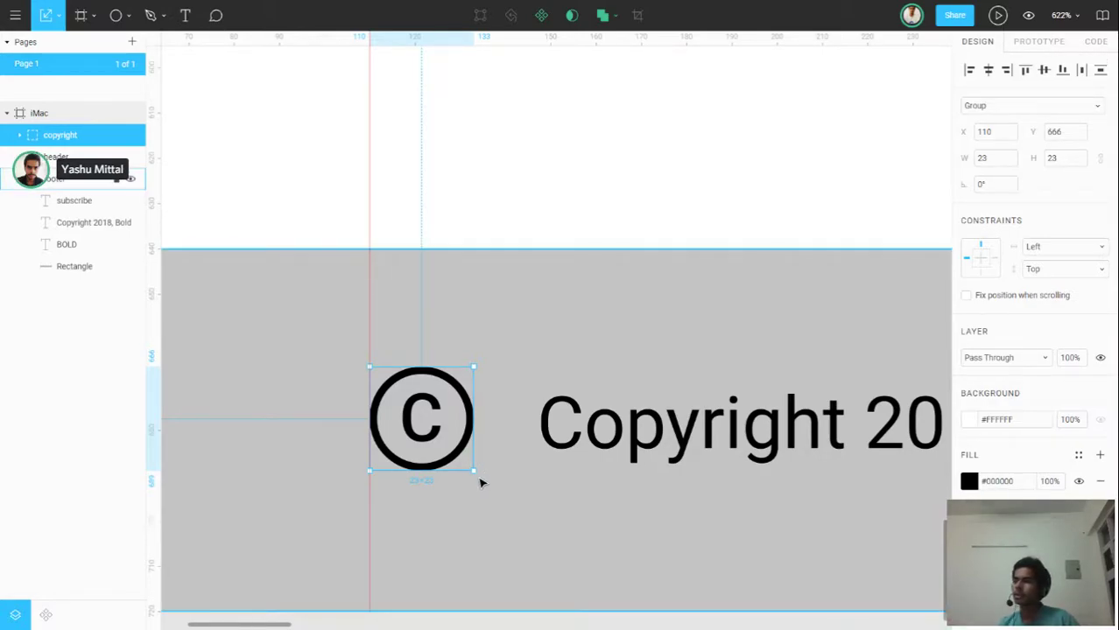
left_click_drag(472, 470, 454, 456)
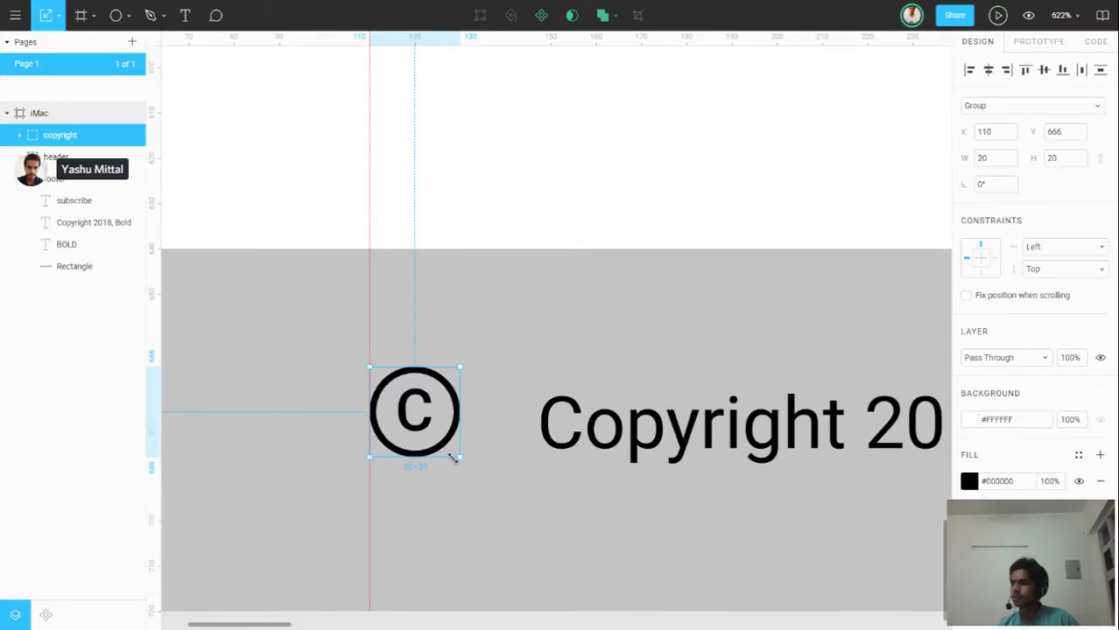
left_click(501, 324, "shift")
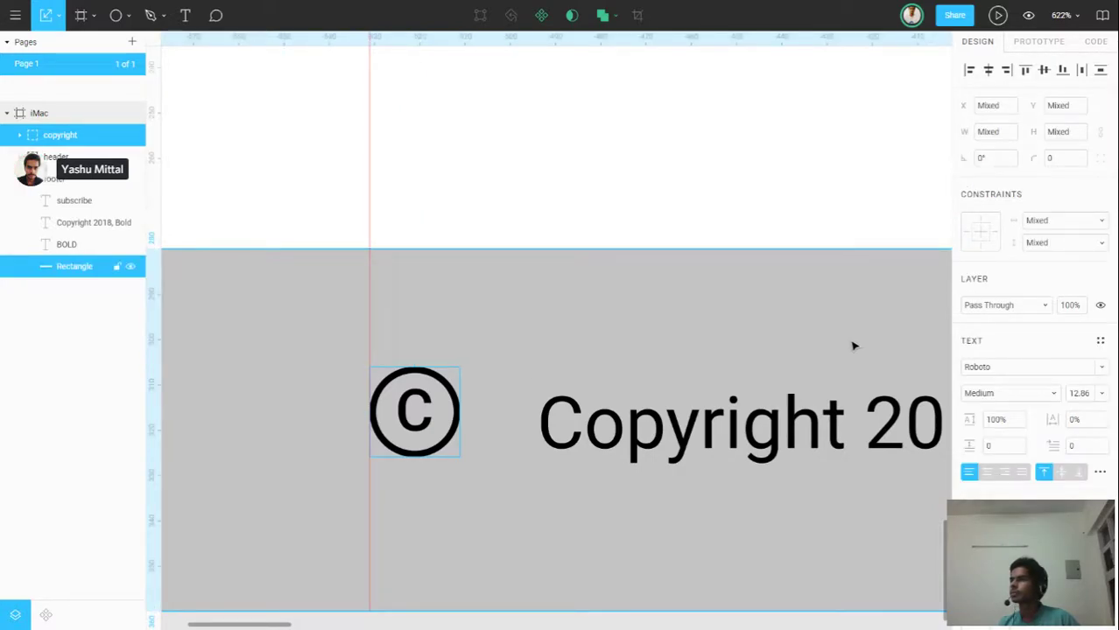
Centre the © icon vertically on the footer bar and move the copyright text closer to it.
left_click(1043, 70)
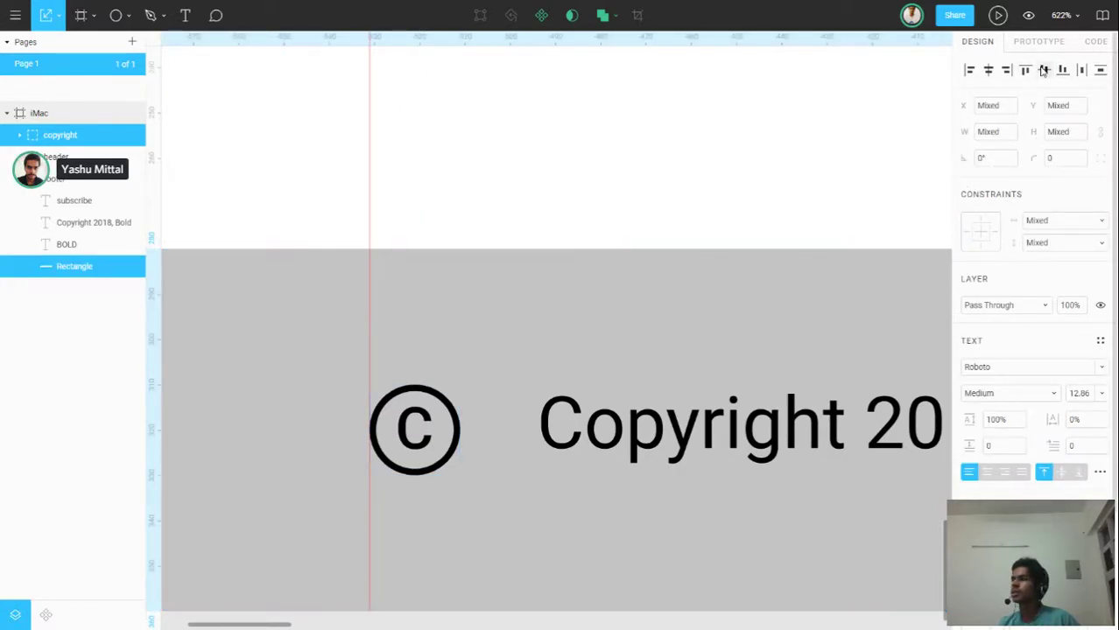
left_click(590, 441)
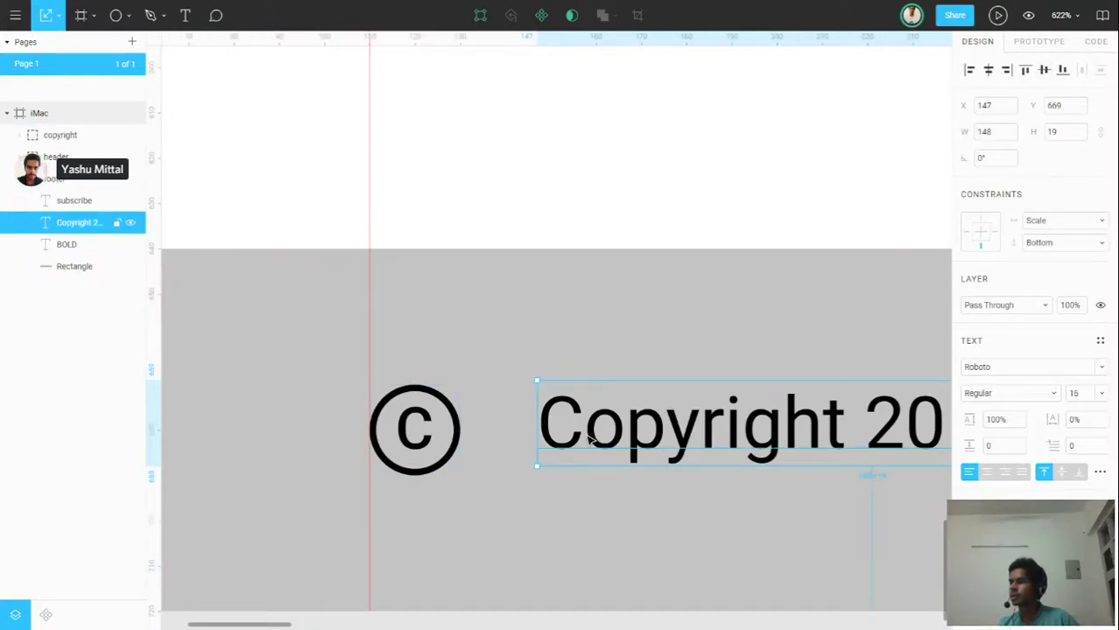
left_click_drag(590, 441, 546, 446)
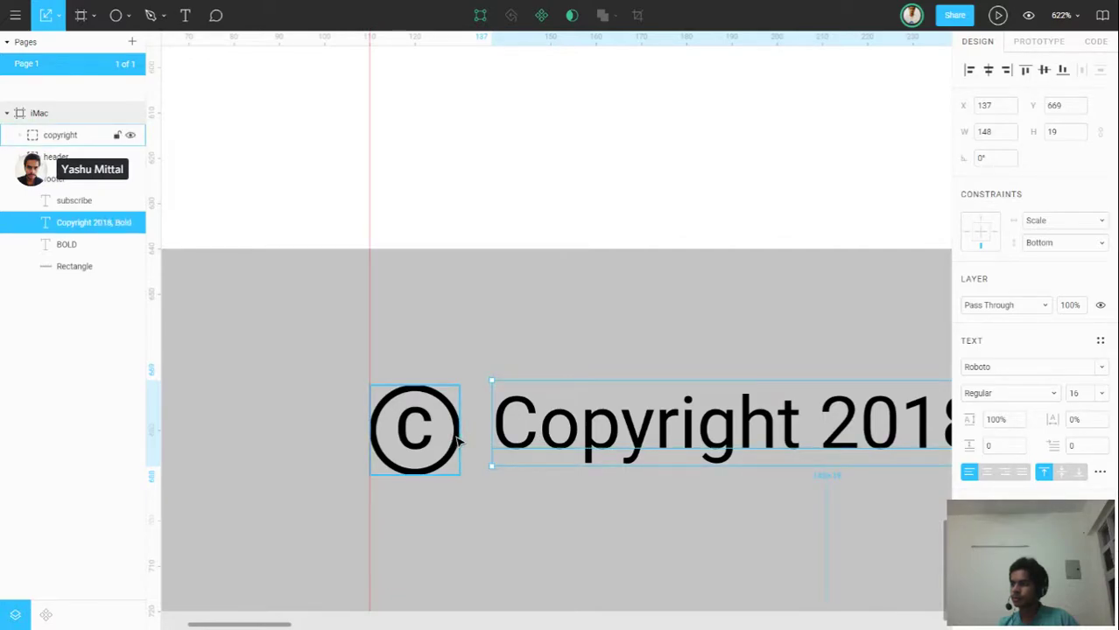
key("alt")
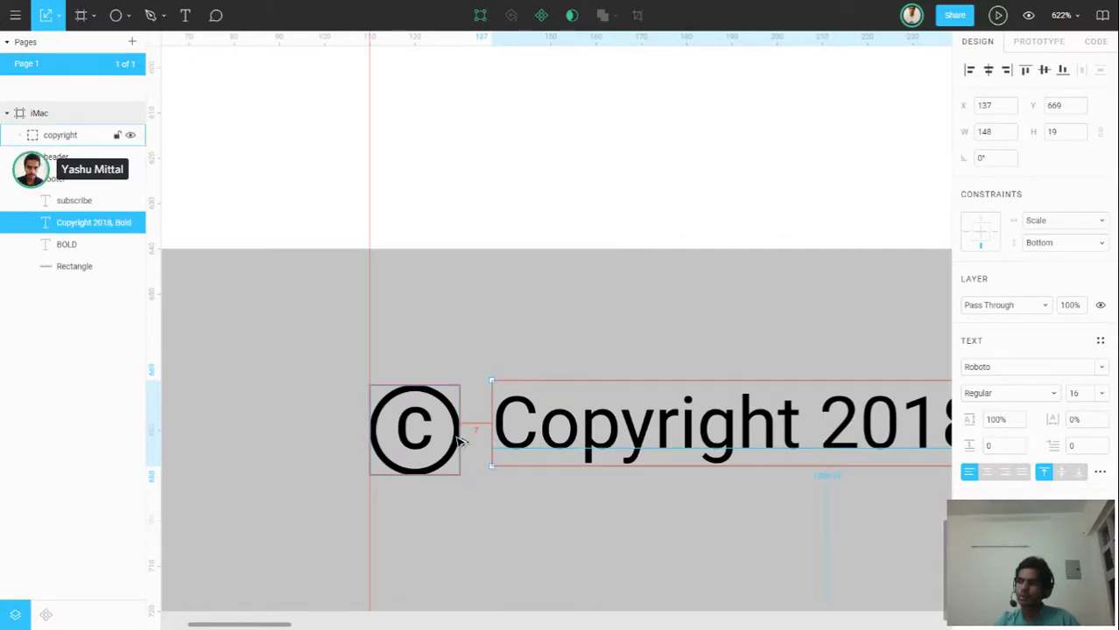
key("Left")
key("Left")
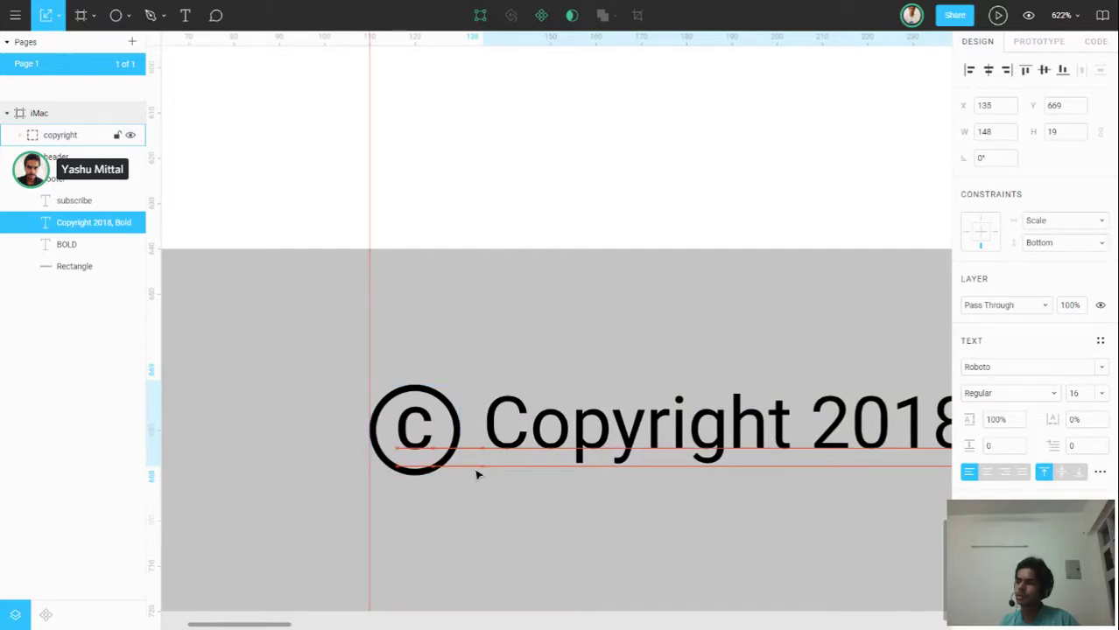
Vertically centre the 'Copyright 2018, Bold' text within the grey footer bar.
left_click(578, 451)
scroll(578, 451, "down", 2)
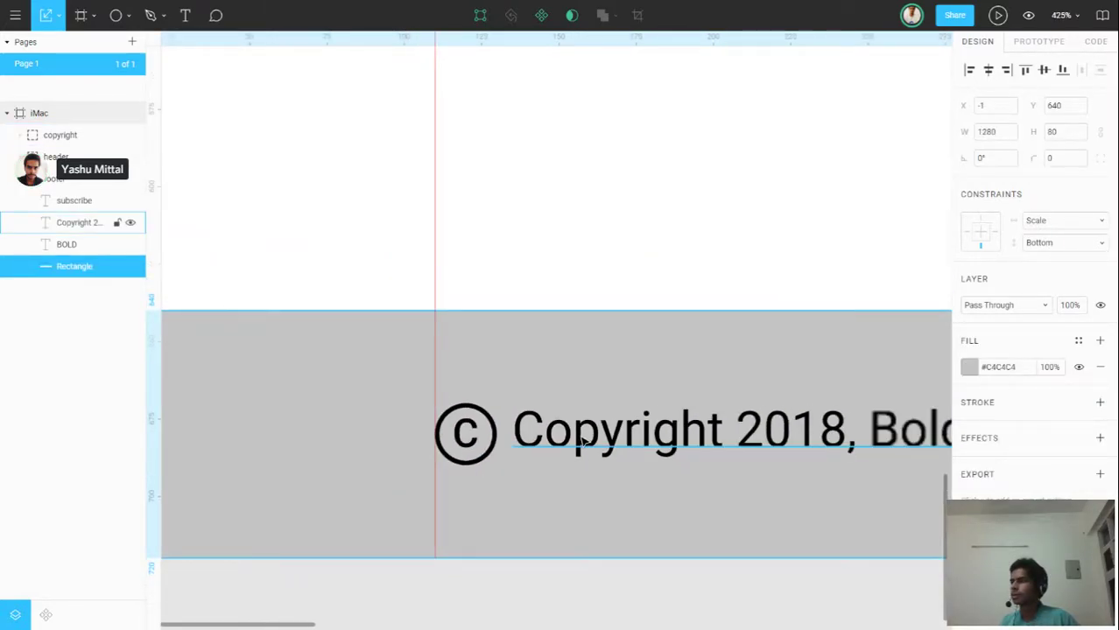
left_click(583, 442)
left_click(549, 341, "shift")
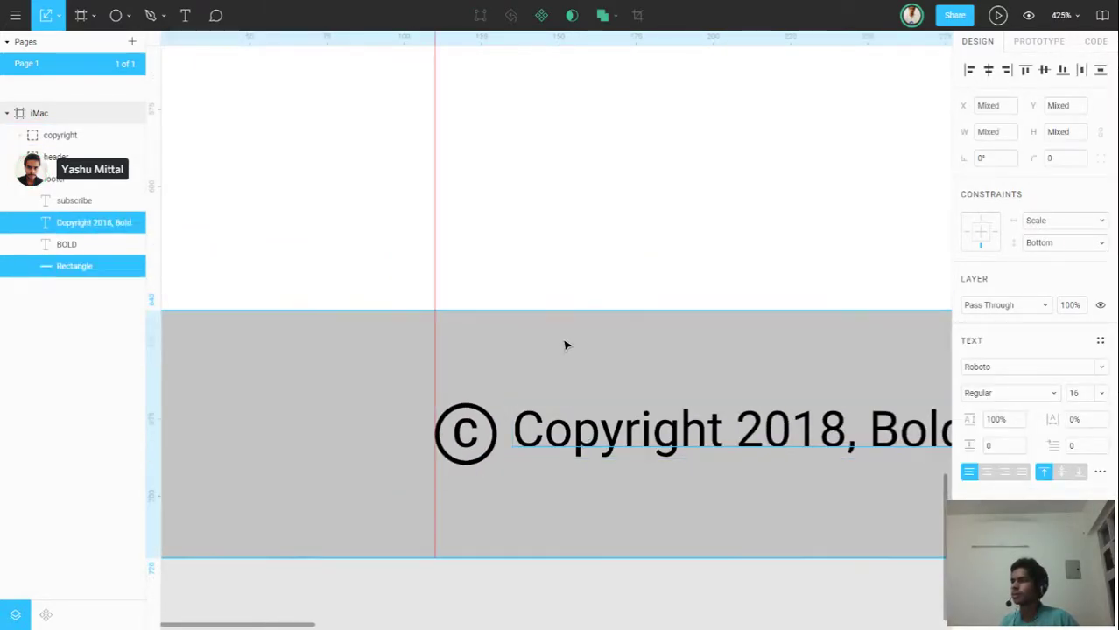
left_click(1043, 71)
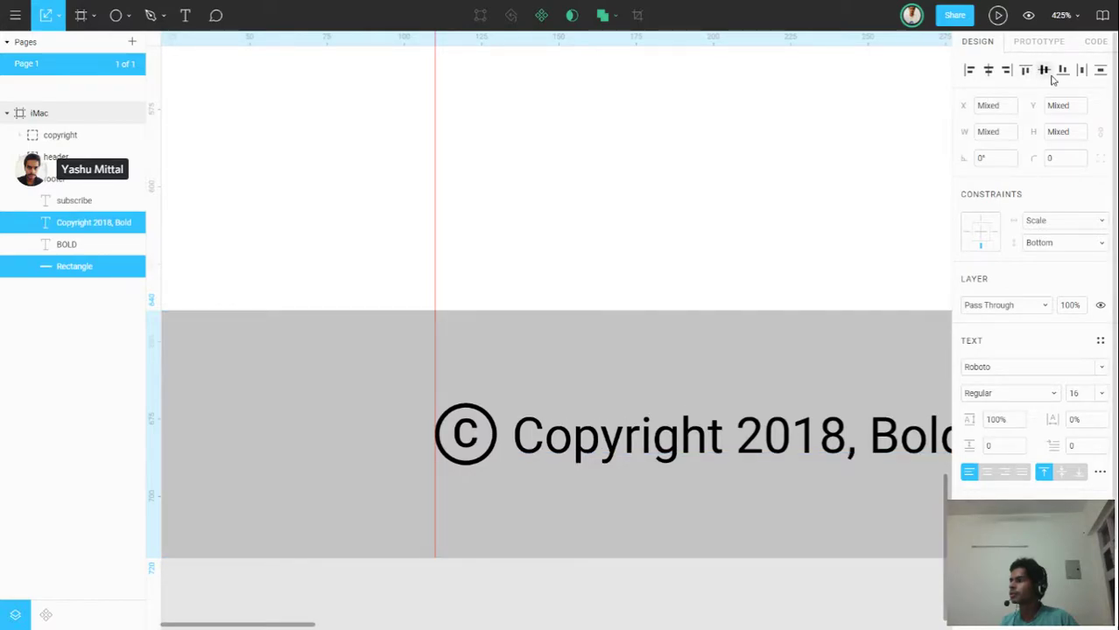
left_click(669, 286)
scroll(669, 286, "down", 5)
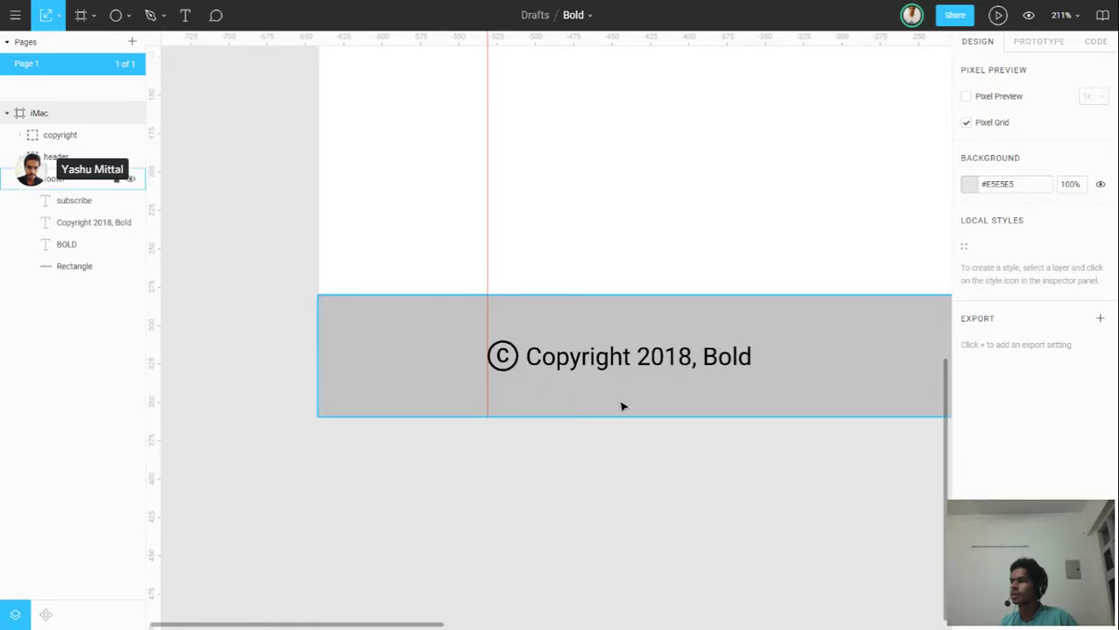
Nudge the copyright text, move the © icon layer into the footer and rename it.
left_click(585, 363)
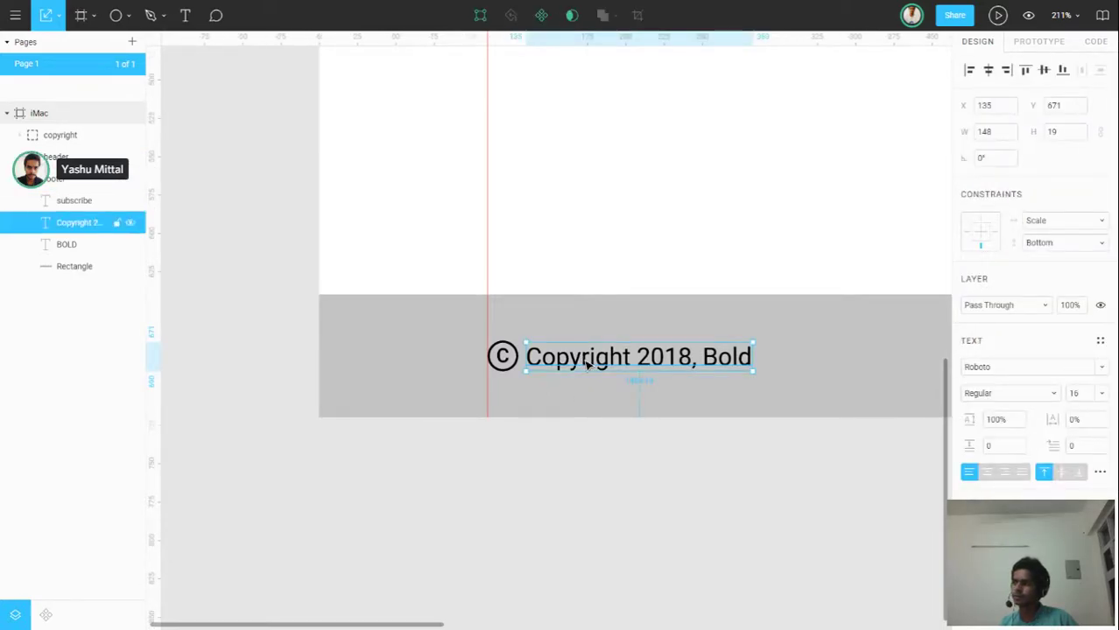
left_click_drag(585, 362, 550, 361)
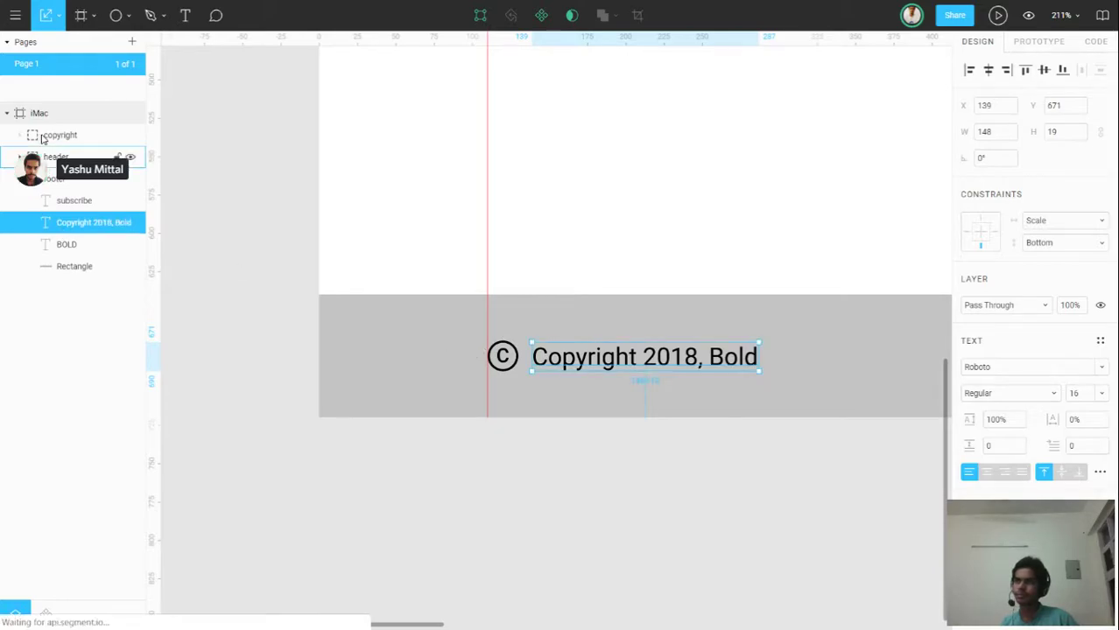
mouse_move(42, 136)
left_mouse_down()
mouse_move(83, 196)
mouse_move(58, 198)
left_mouse_up()
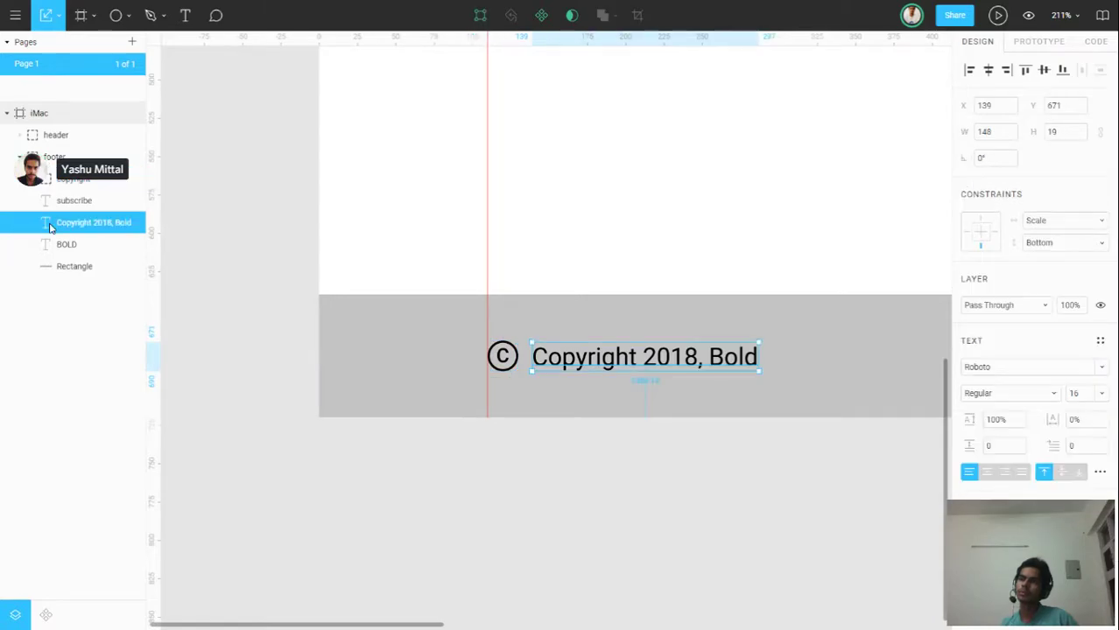
left_click(64, 180)
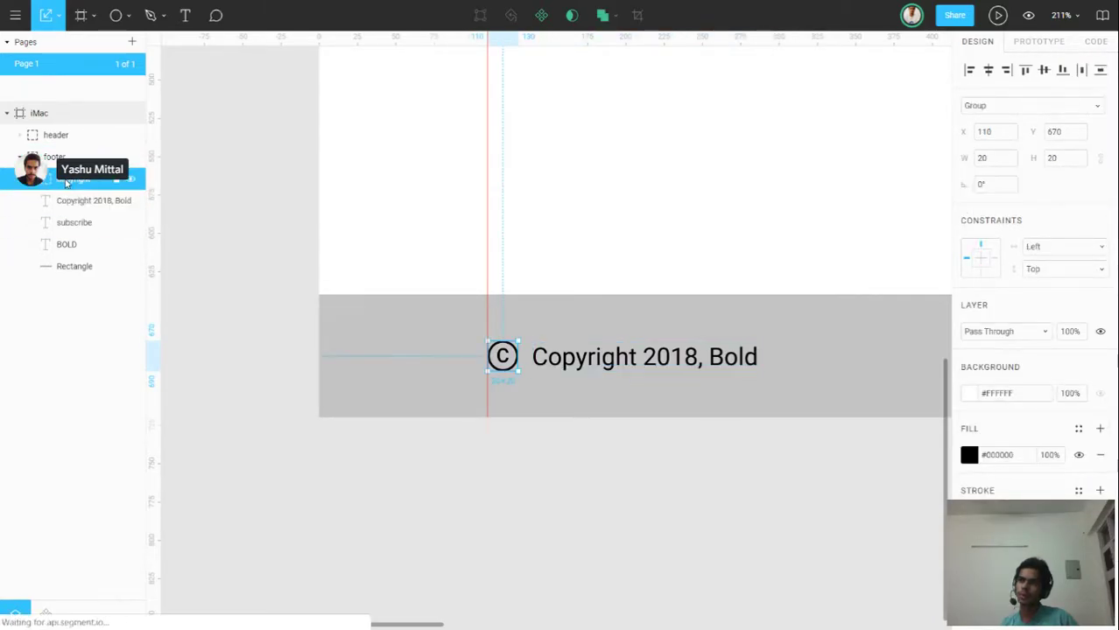
double_click(64, 180)
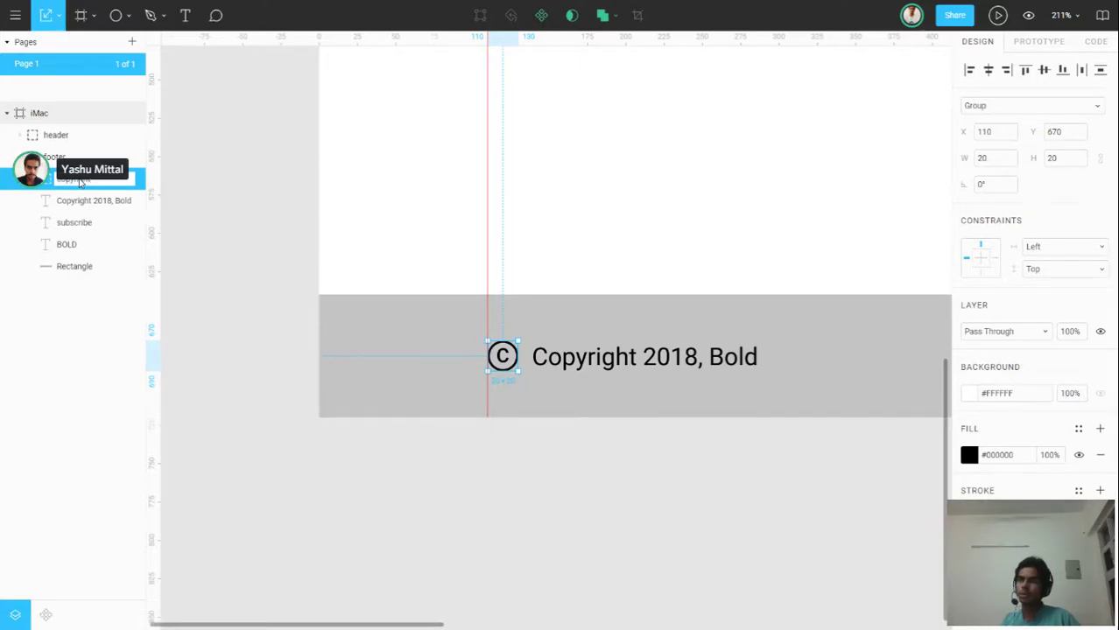
type("icon")
key("Return")
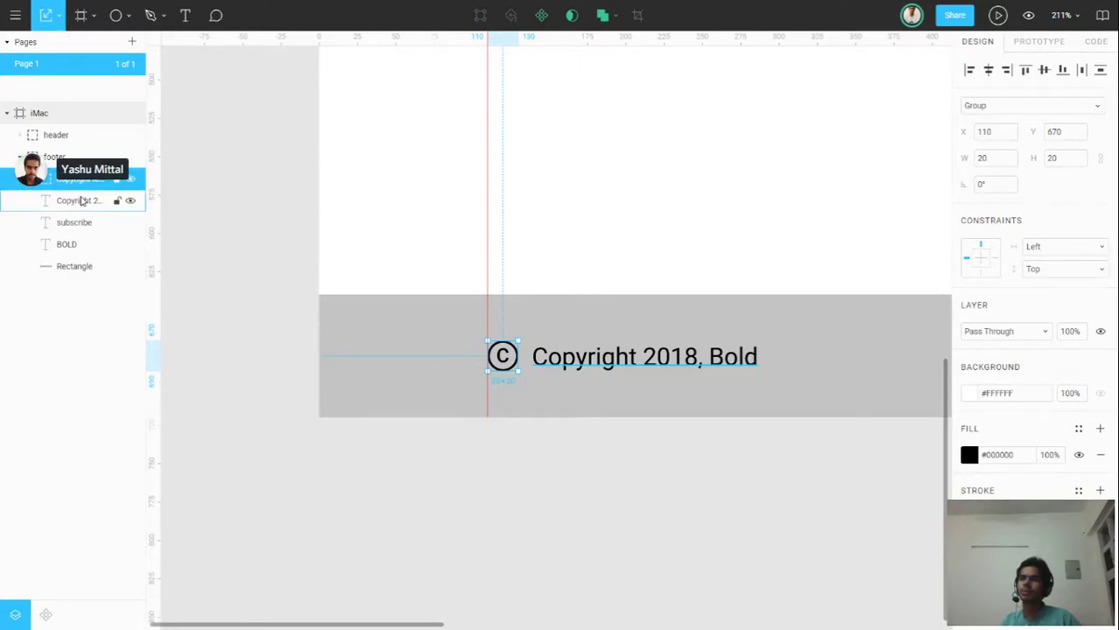
Group the © icon with the 'Copyright 2018, Bold' text and name the group copyright.
left_click(81, 202, "shift")
key("ctrl+g")
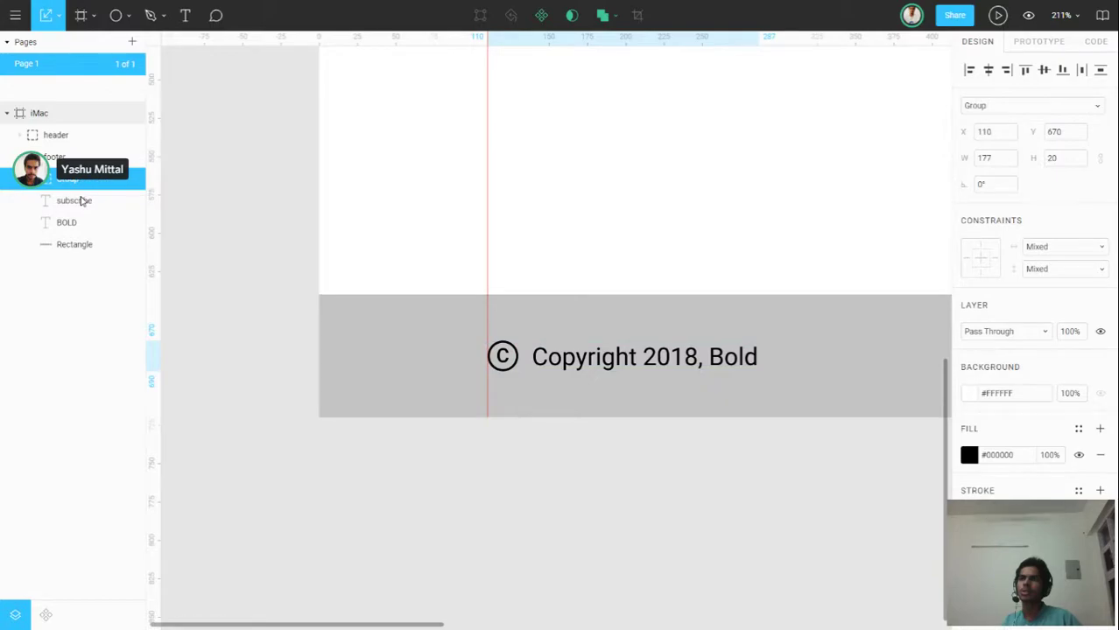
double_click(66, 186)
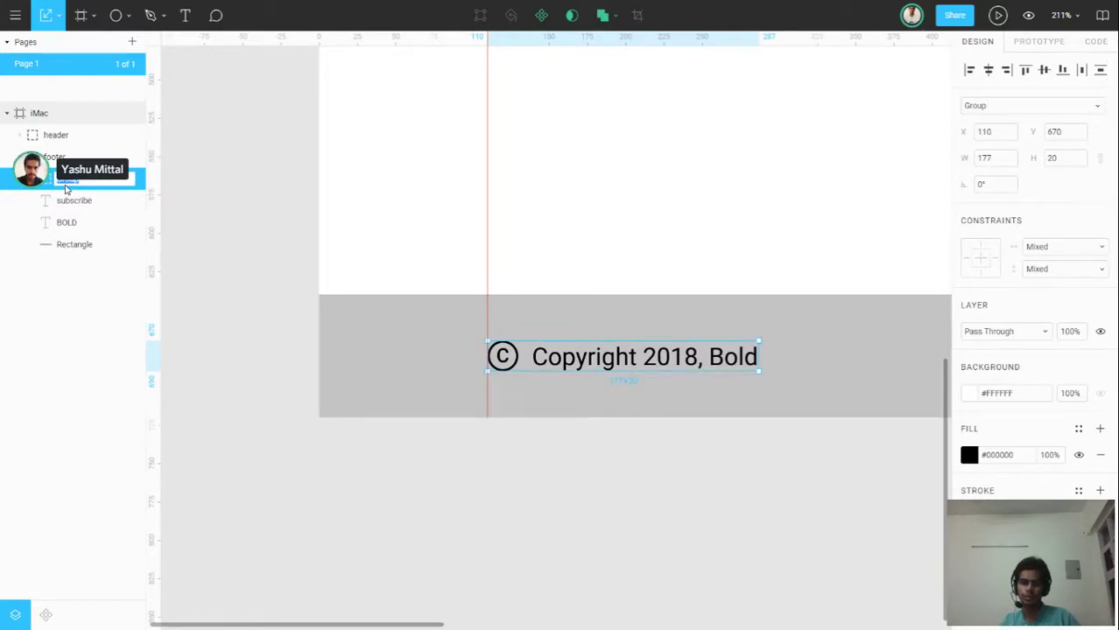
type("copyright")
key("Return")
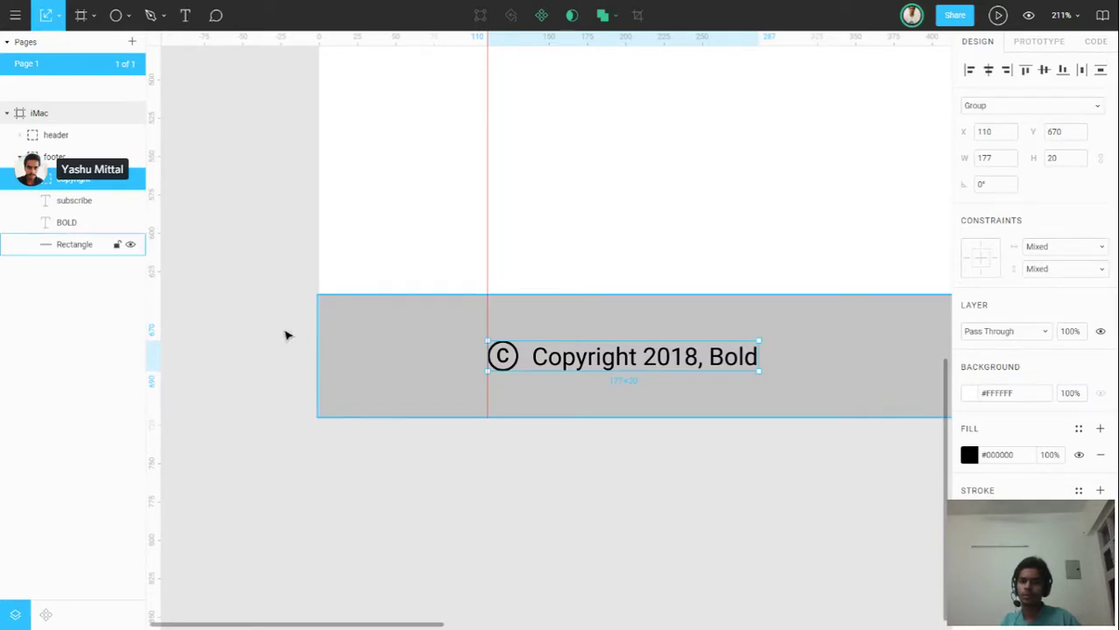
left_click(693, 534)
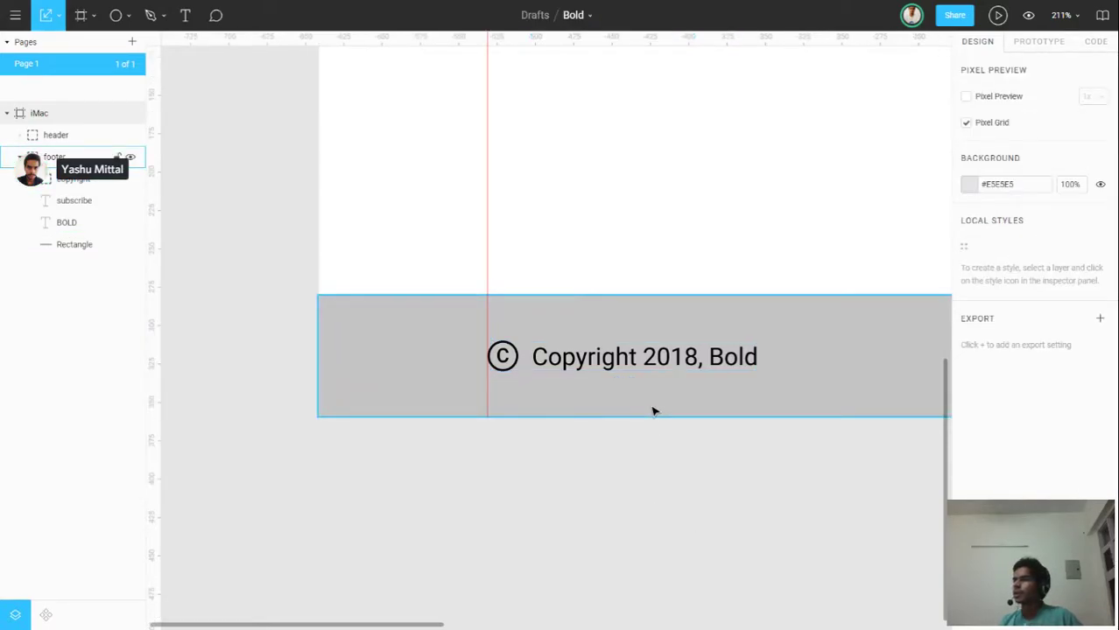
scroll(653, 410, "right", 2)
scroll(653, 411, "right", 3)
scroll(653, 412, "down", 2)
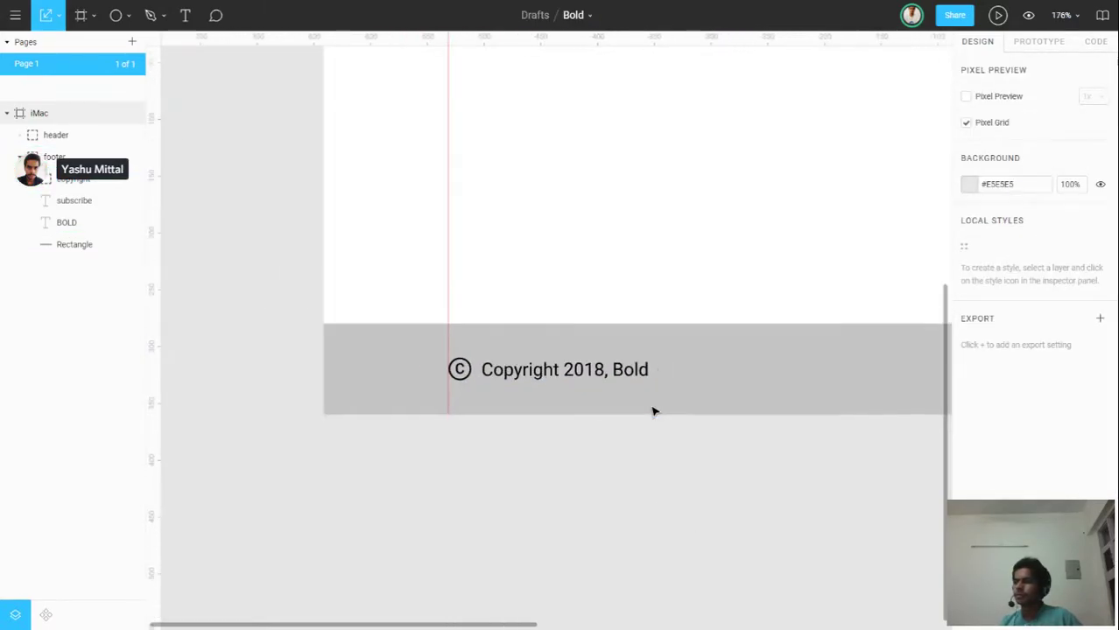
scroll(653, 410, "right", 3)
scroll(653, 410, "right", 10)
scroll(653, 409, "right", 2)
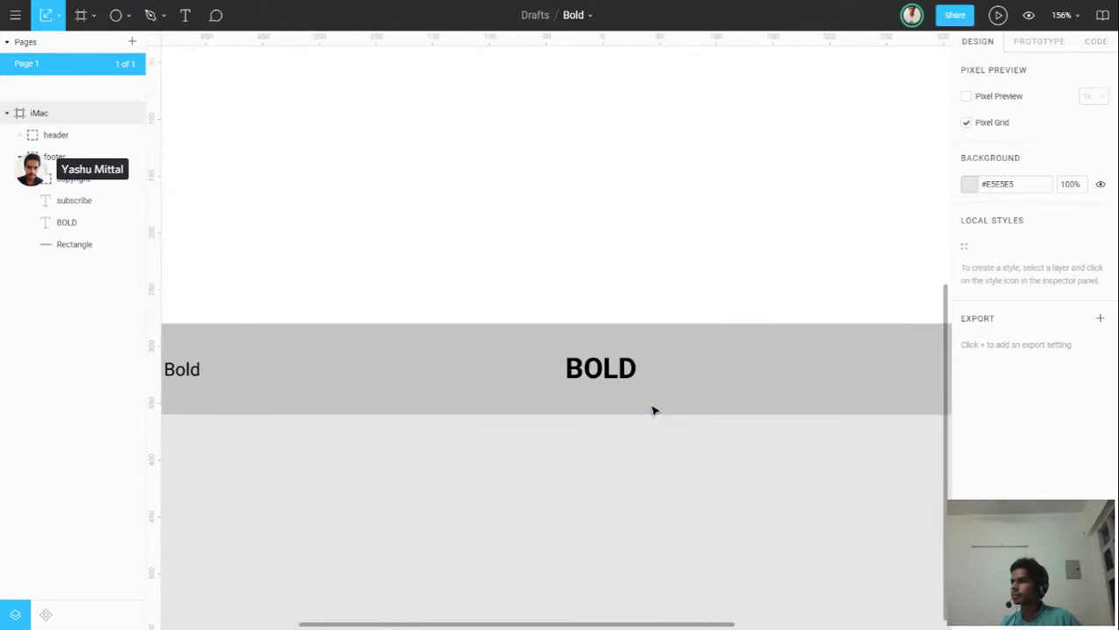
scroll(599, 399, "down", 1)
scroll(600, 394, "down", 3)
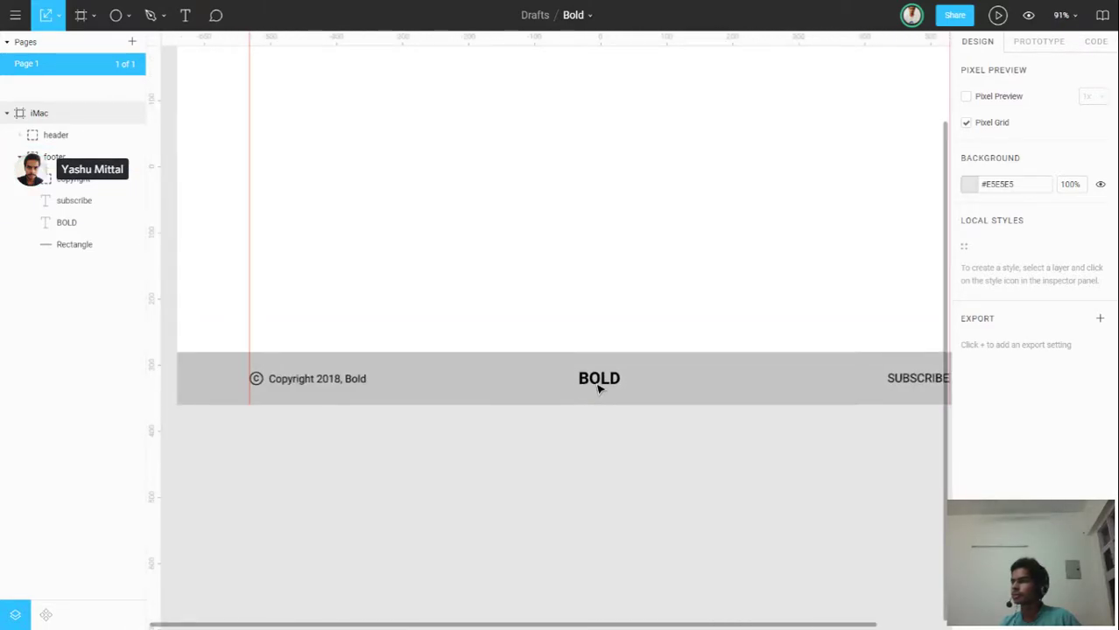
Delete the SUBSCRIBE text from the footer.
scroll(600, 388, "down", 1)
scroll(600, 388, "down", 2)
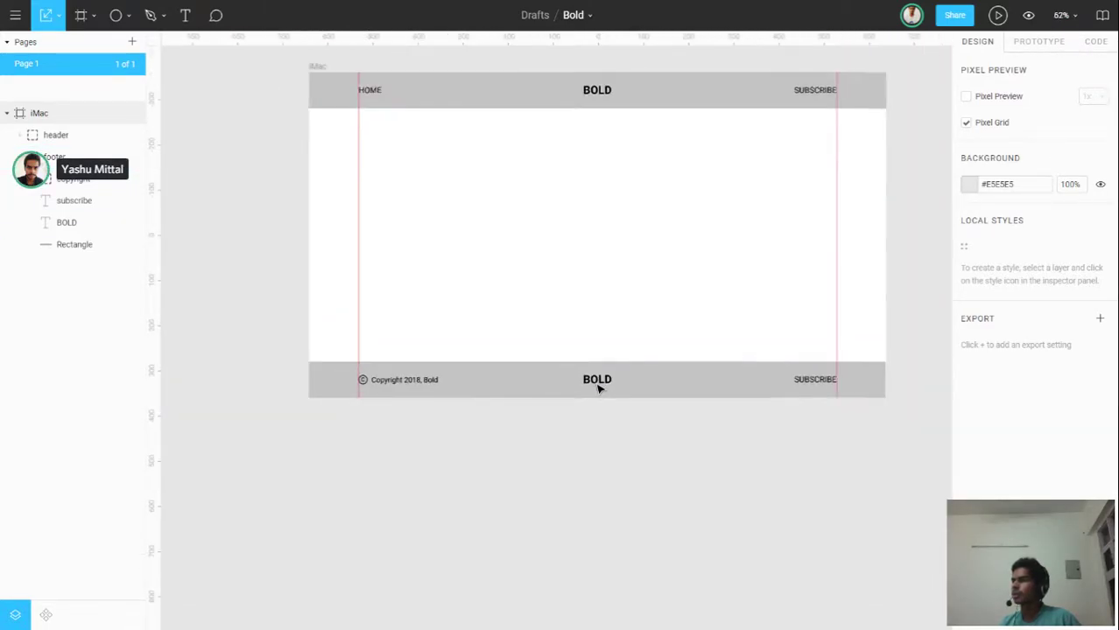
left_click(823, 382)
scroll(823, 382, "up", 2)
scroll(836, 385, "up", 2)
scroll(845, 388, "up", 1)
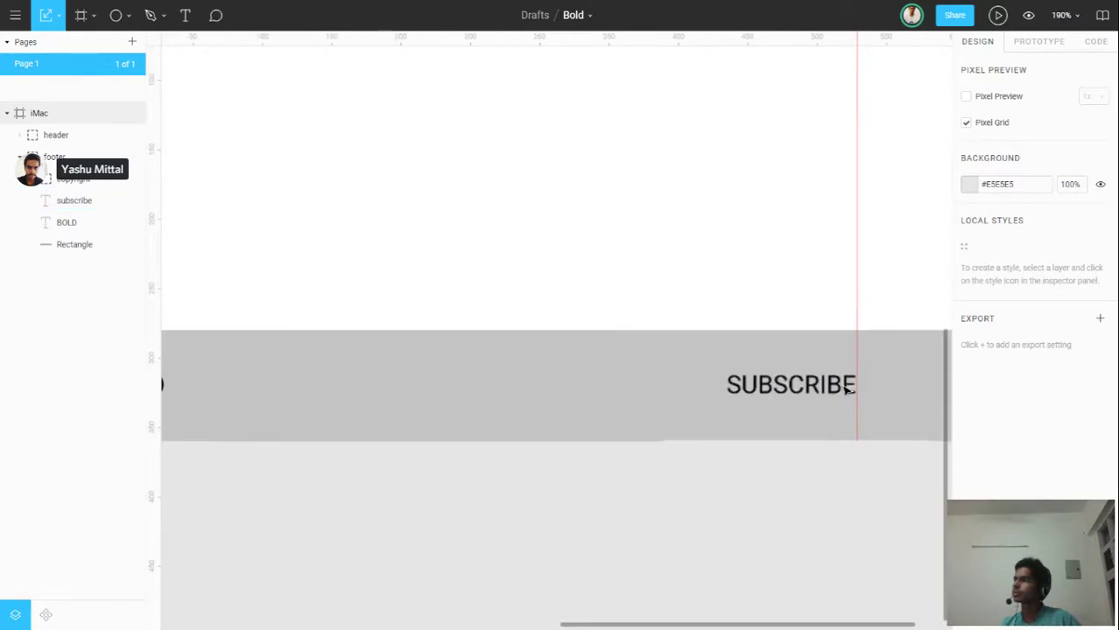
left_click(847, 389)
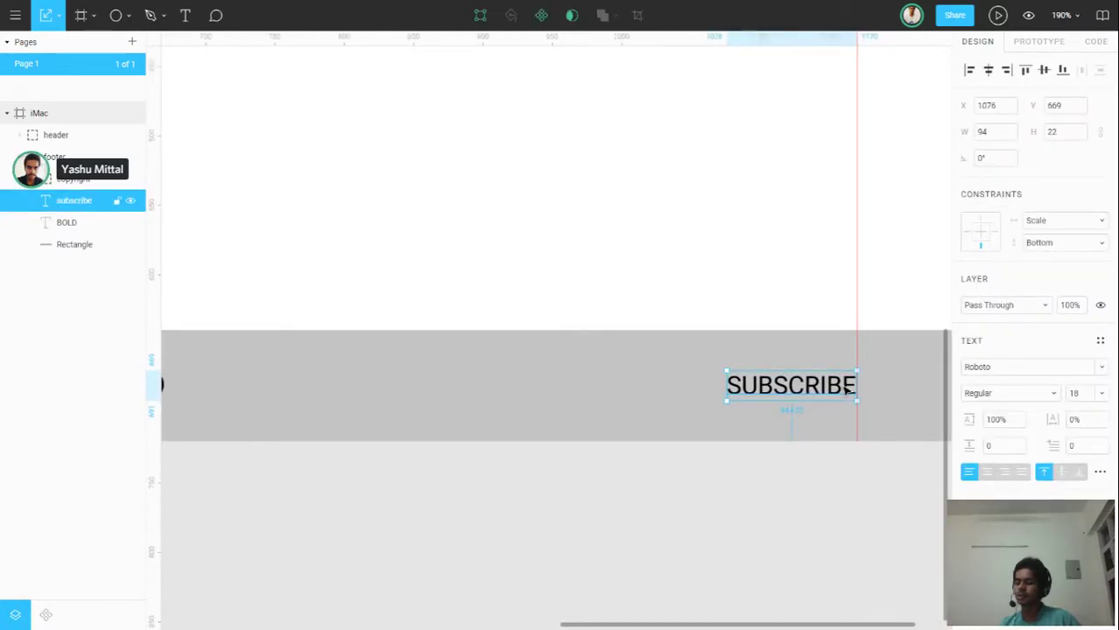
key("Delete")
Move the BOLD wordmark to the right end of the footer.
left_click(809, 399)
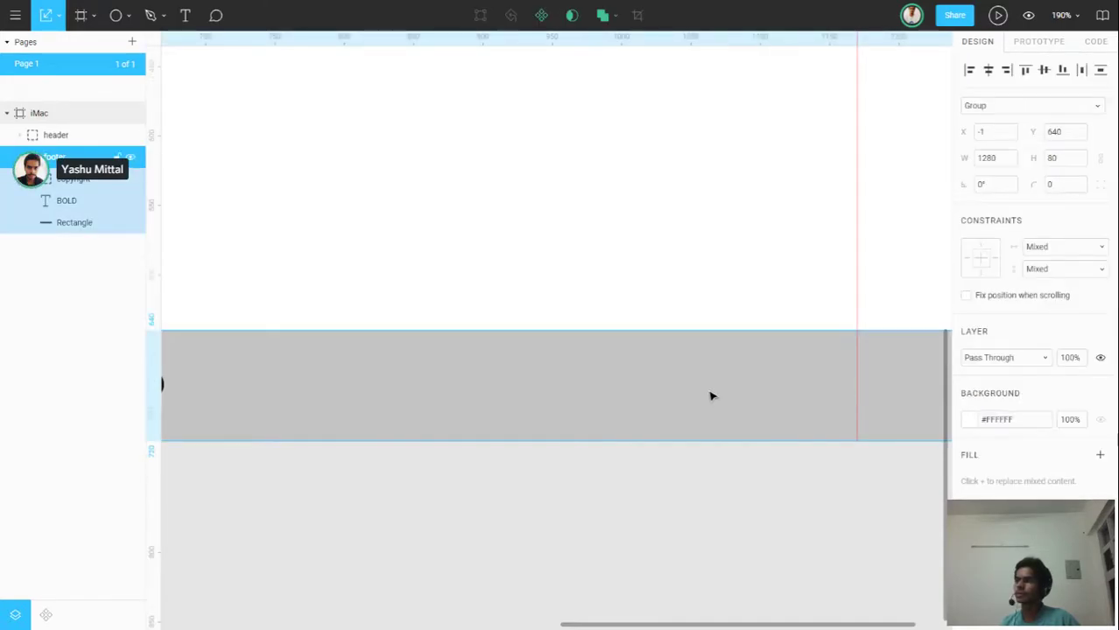
scroll(710, 396, "up", 5)
scroll(711, 395, "down", 3)
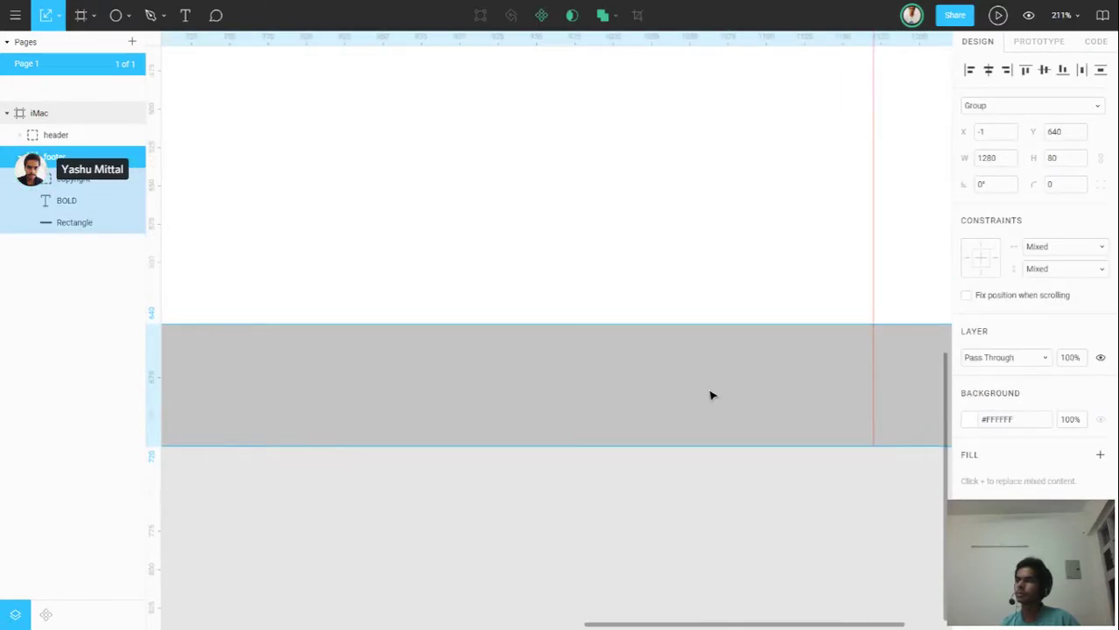
scroll(711, 396, "left", 2)
scroll(711, 396, "left", 5)
scroll(710, 396, "left", 5)
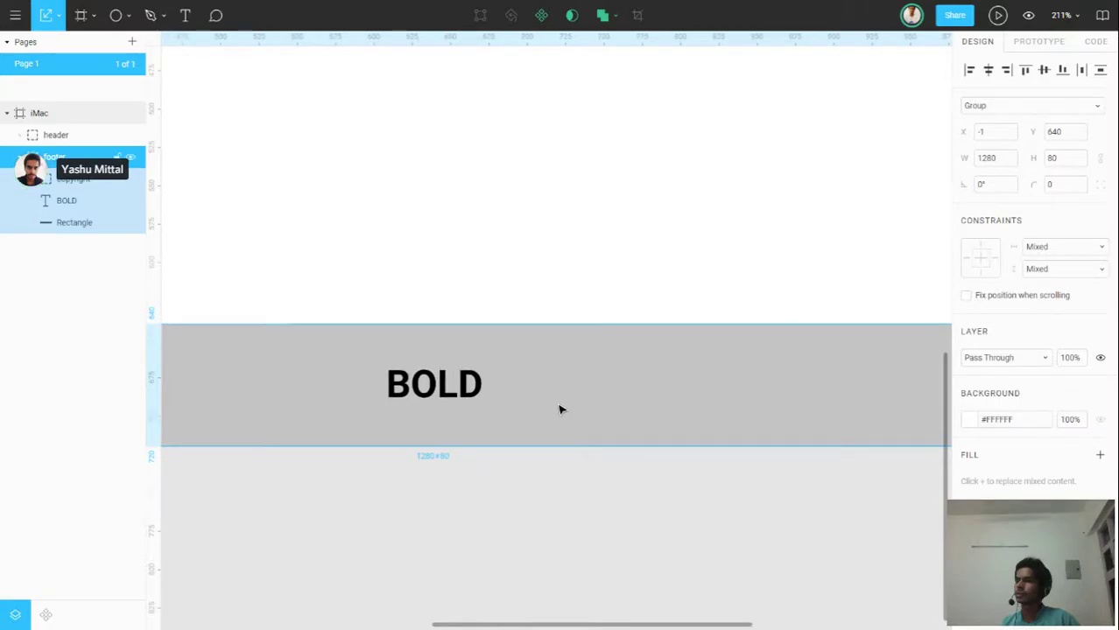
scroll(561, 409, "down", 2)
scroll(543, 407, "down", 3)
scroll(508, 401, "down", 3)
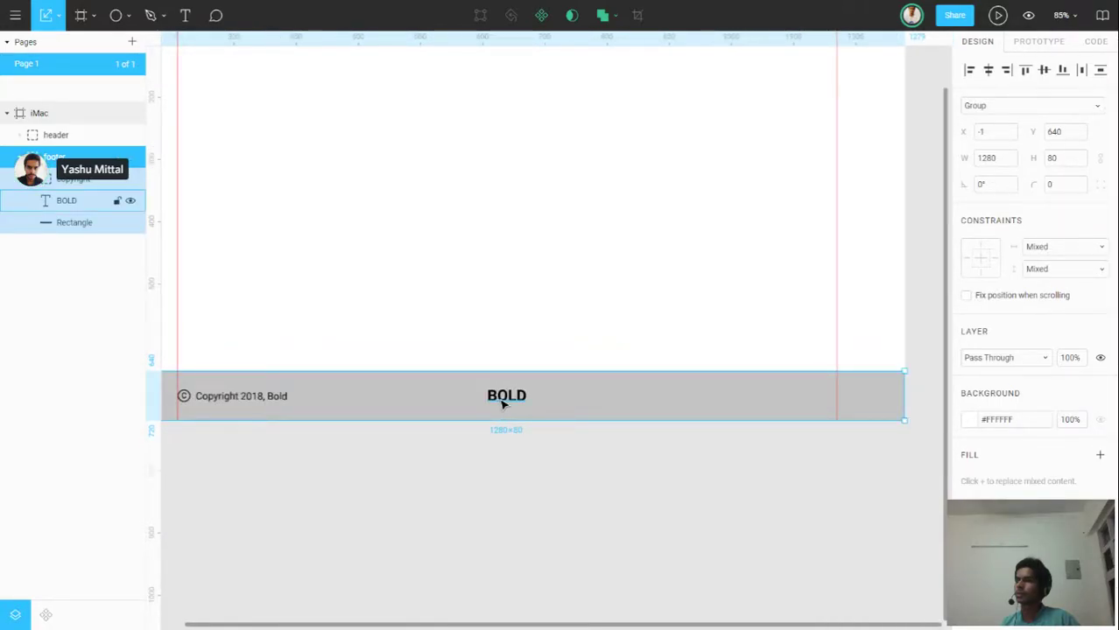
left_click_drag(503, 403, 788, 407)
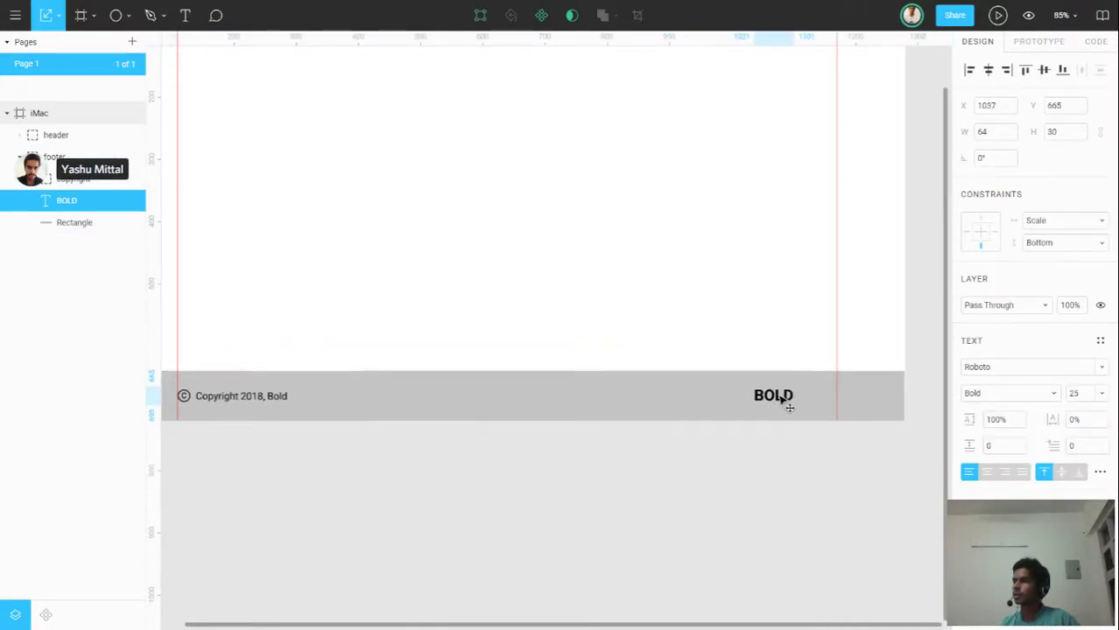
left_click_drag(789, 407, 832, 408)
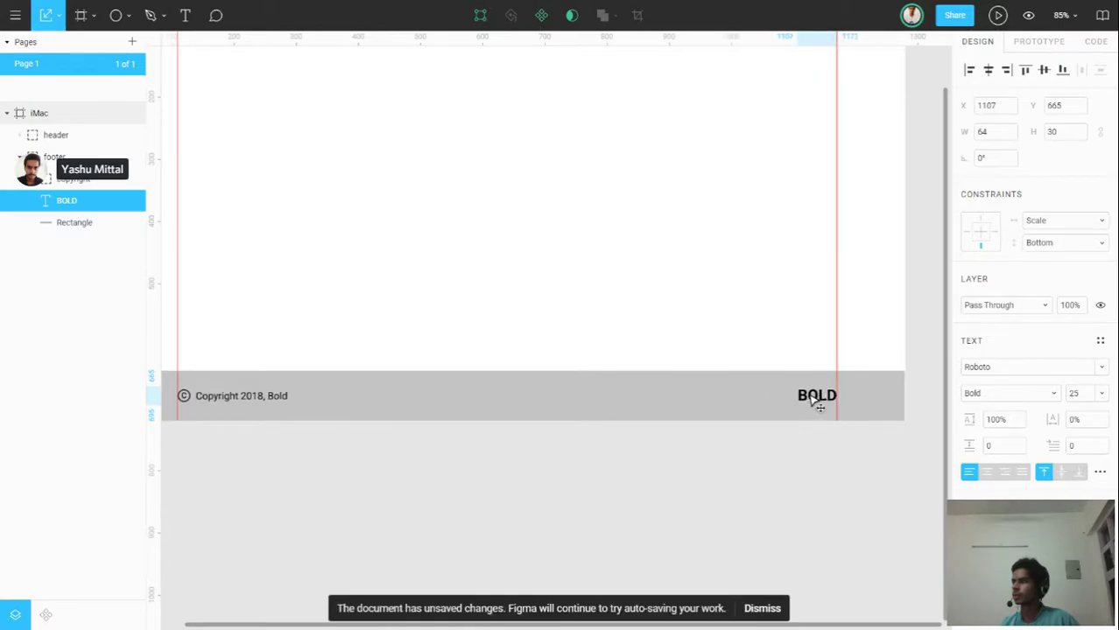
left_click(706, 413)
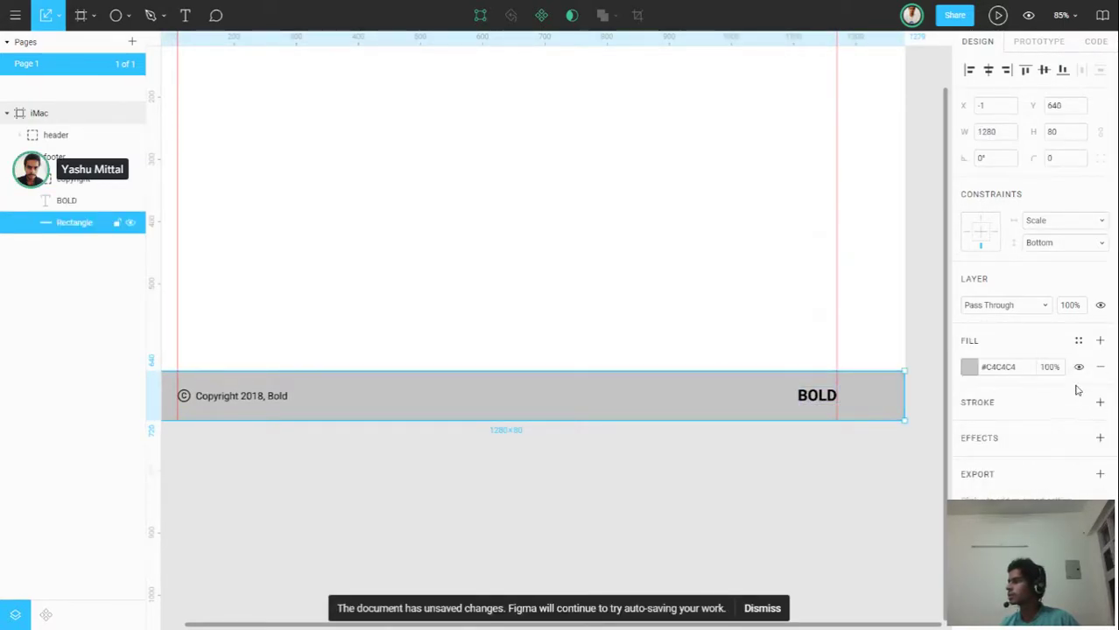
Give the footer rectangle a #B7B7B7 grey stroke and hide its fill.
left_click(1100, 403)
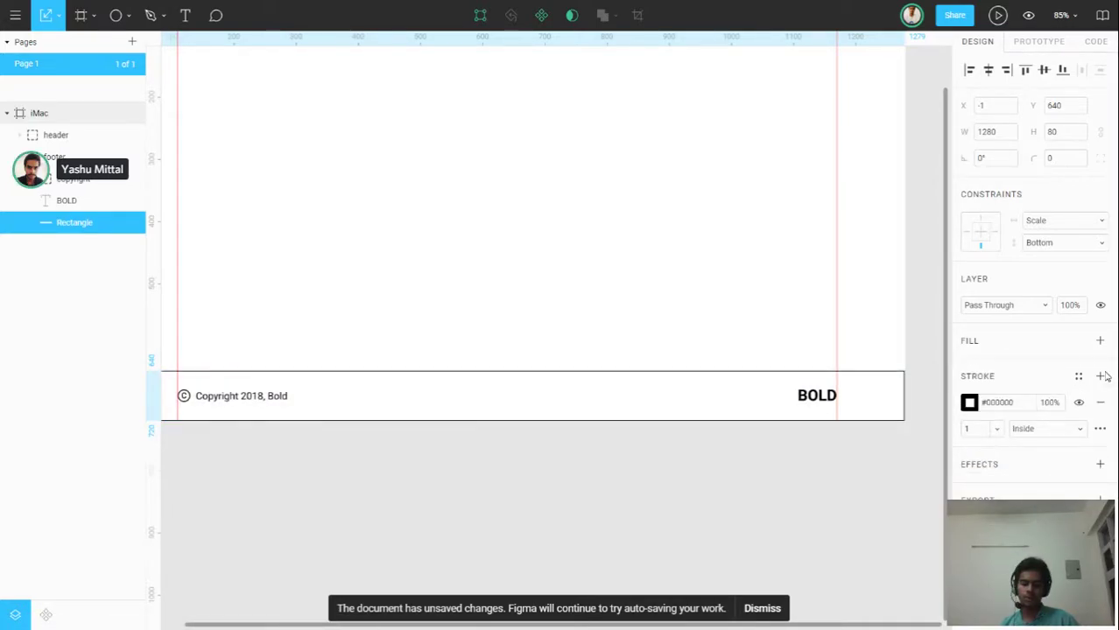
left_click(1078, 367)
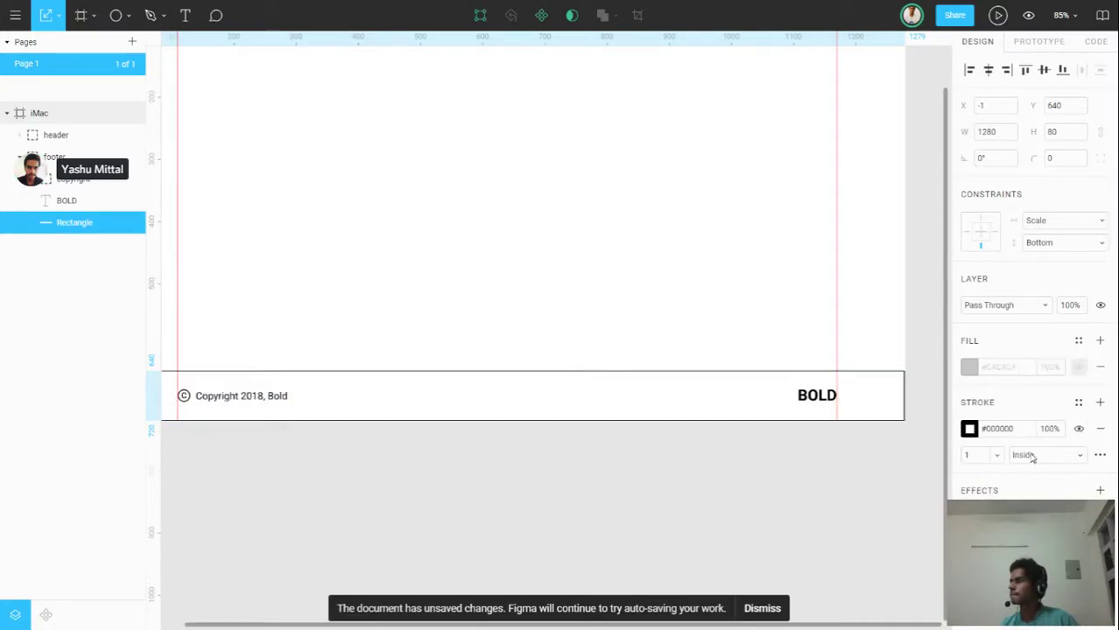
left_click(970, 429)
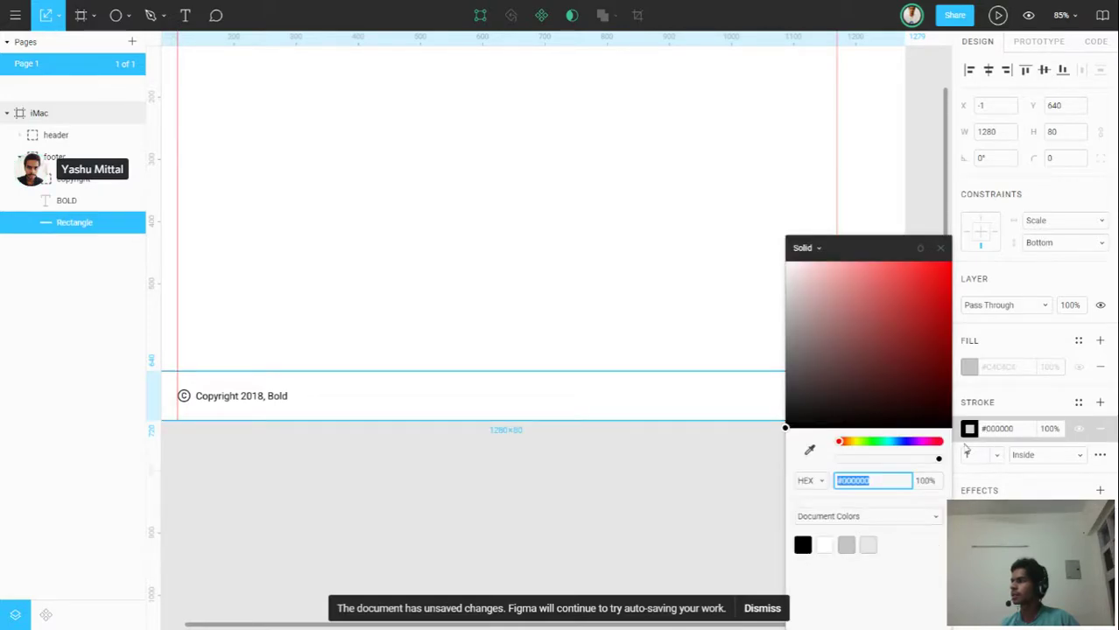
left_click_drag(797, 355, 784, 309)
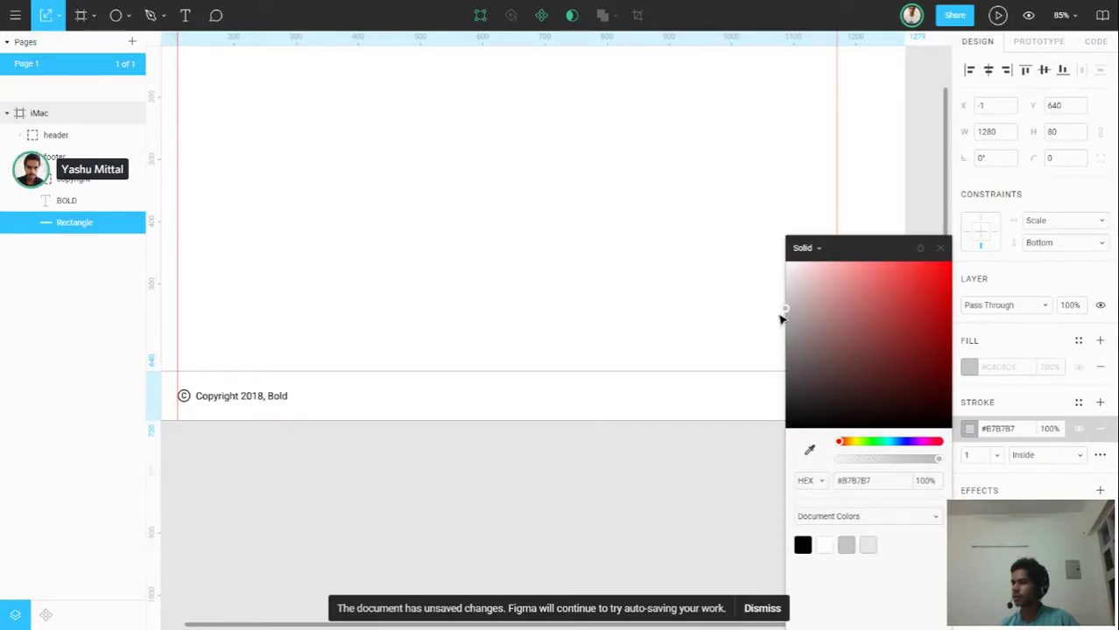
left_click(782, 369)
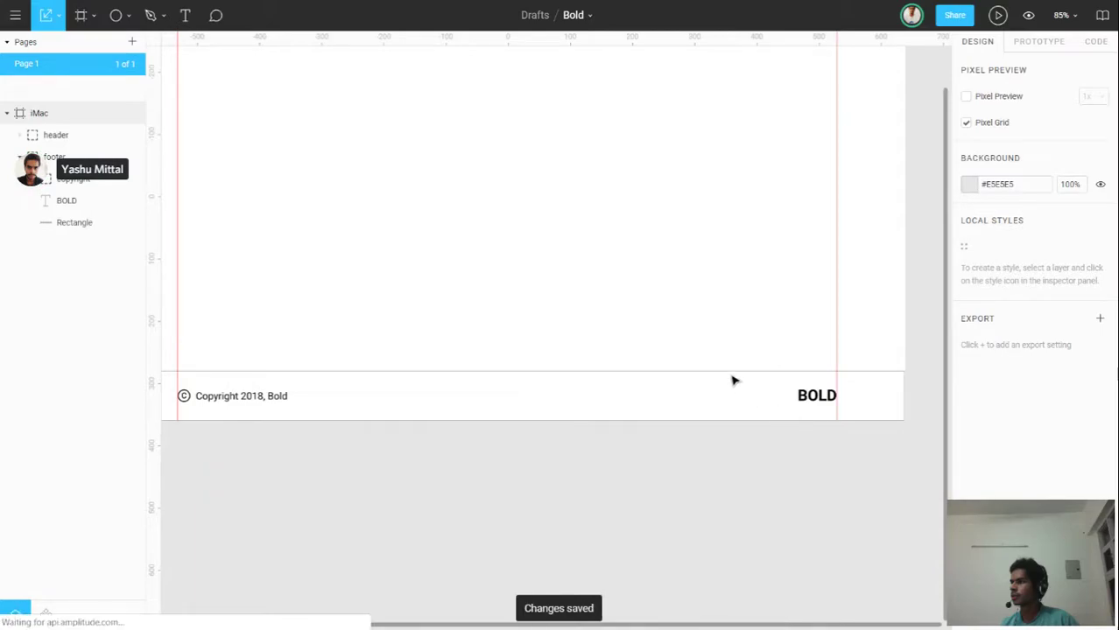
Widen the footer rectangle by 1px to 1281 so it spans the full frame.
left_click(887, 420)
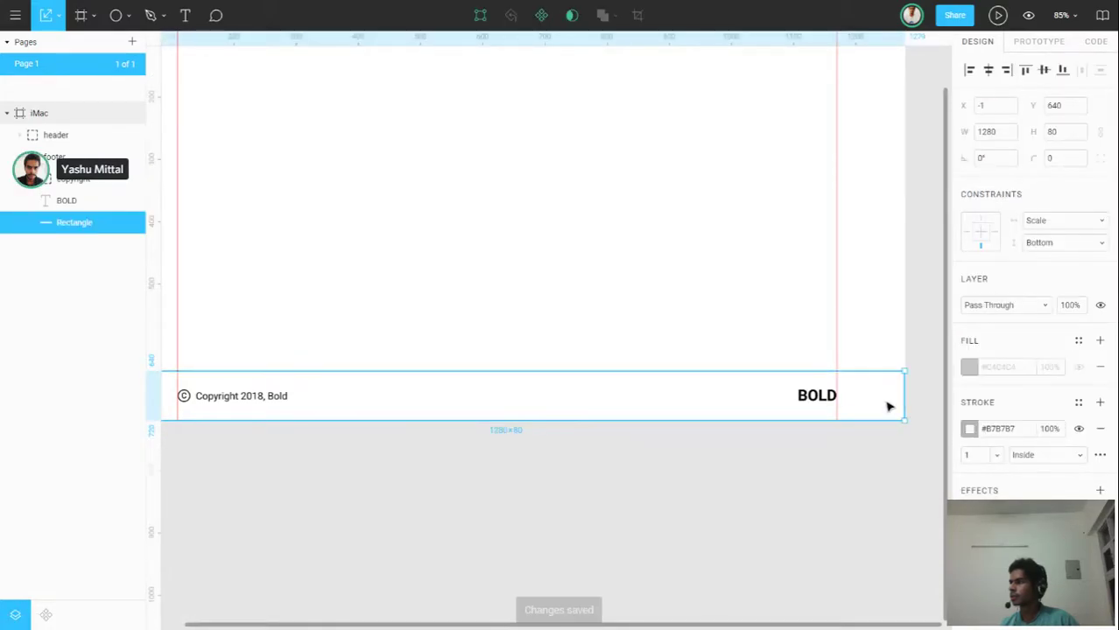
scroll(902, 394, "up", 5)
scroll(904, 385, "up", 2)
scroll(886, 375, "up", 3)
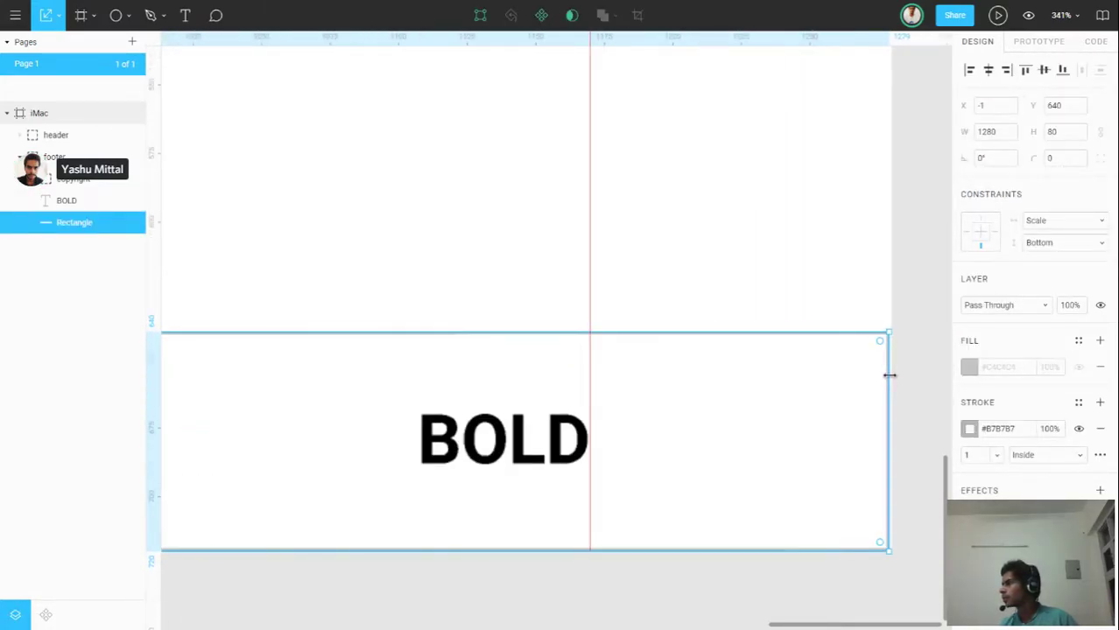
scroll(886, 375, "up", 4)
scroll(888, 375, "up", 2)
left_click_drag(888, 374, 893, 377)
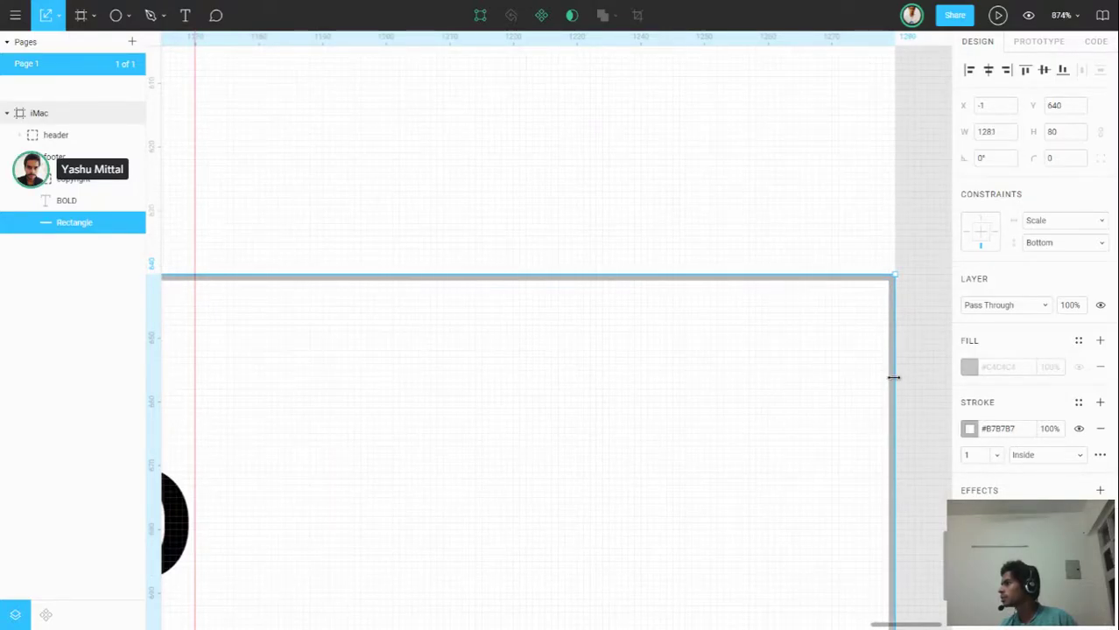
scroll(874, 399, "down", 5)
scroll(873, 398, "down", 3)
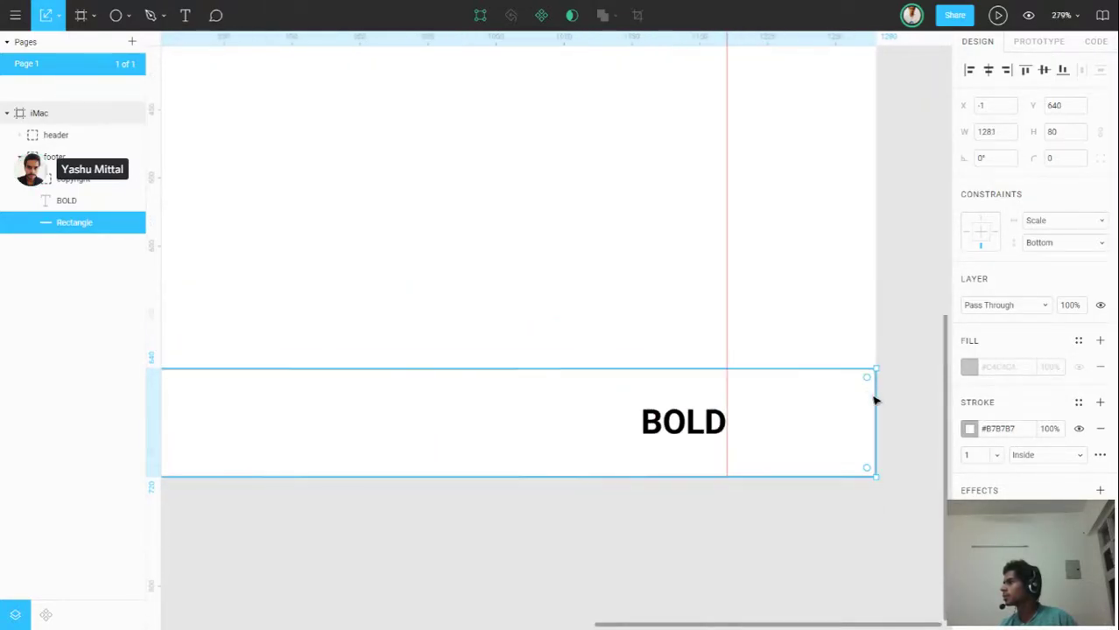
scroll(722, 456, "left", 2)
scroll(721, 457, "left", 2)
scroll(721, 456, "left", 2)
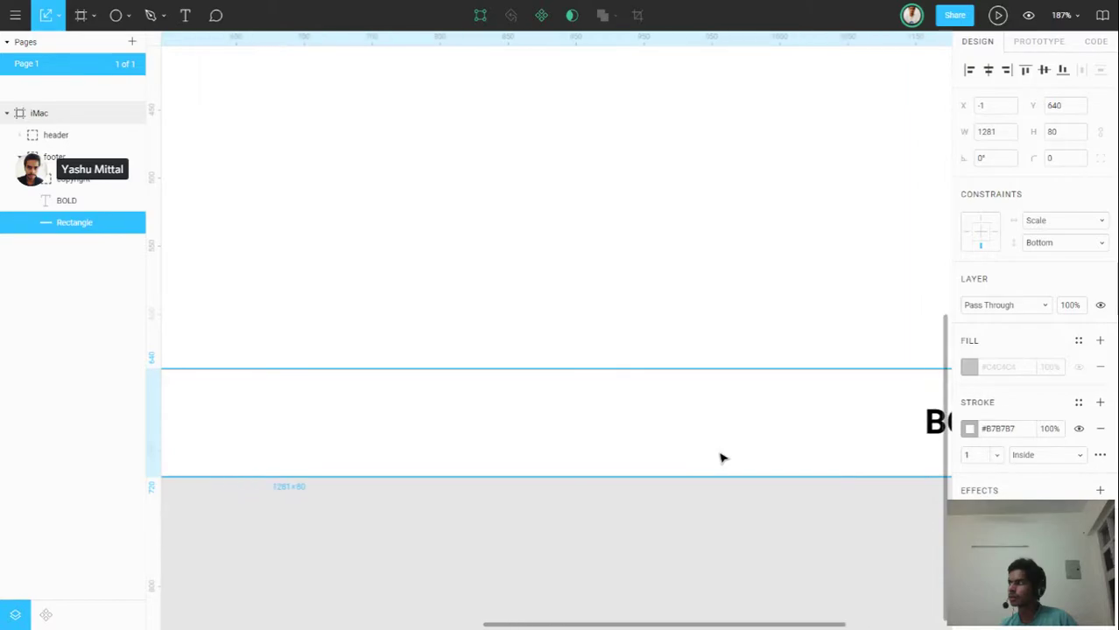
scroll(721, 456, "left", 2)
scroll(722, 456, "left", 1)
scroll(722, 456, "left", 3)
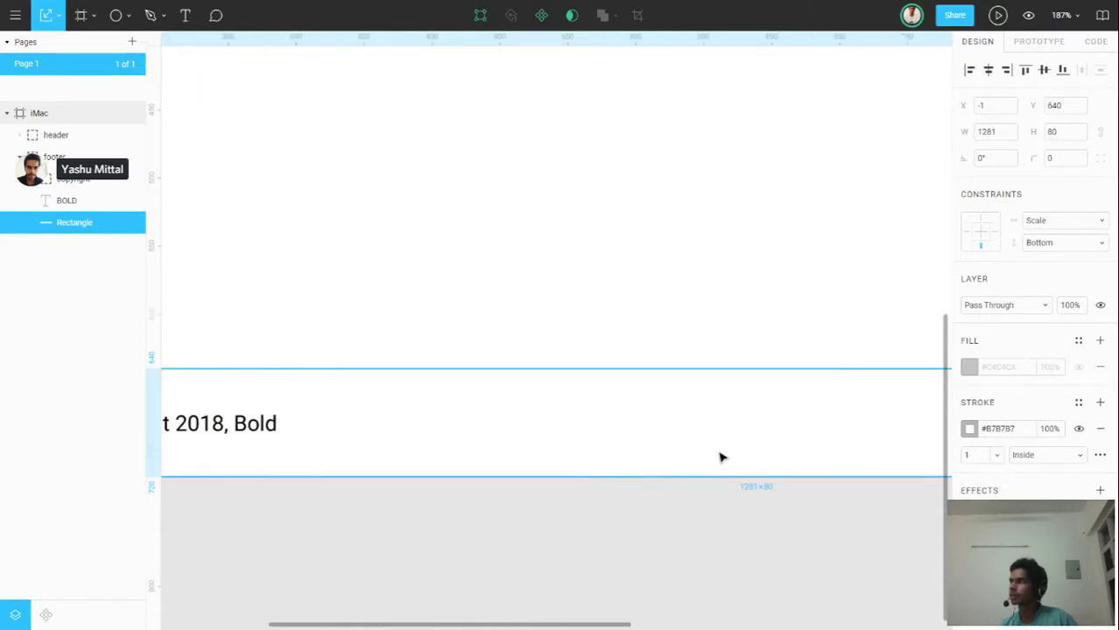
left_click(987, 131)
left_click(806, 284)
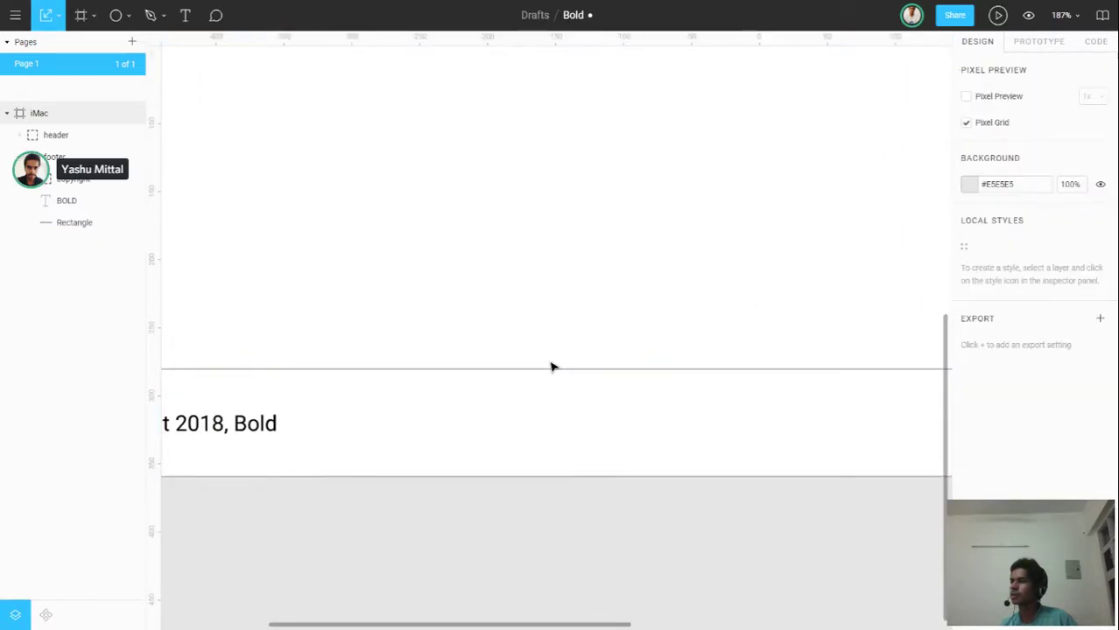
scroll(551, 367, "down", 3)
scroll(360, 404, "down", 2)
scroll(225, 424, "down", 2)
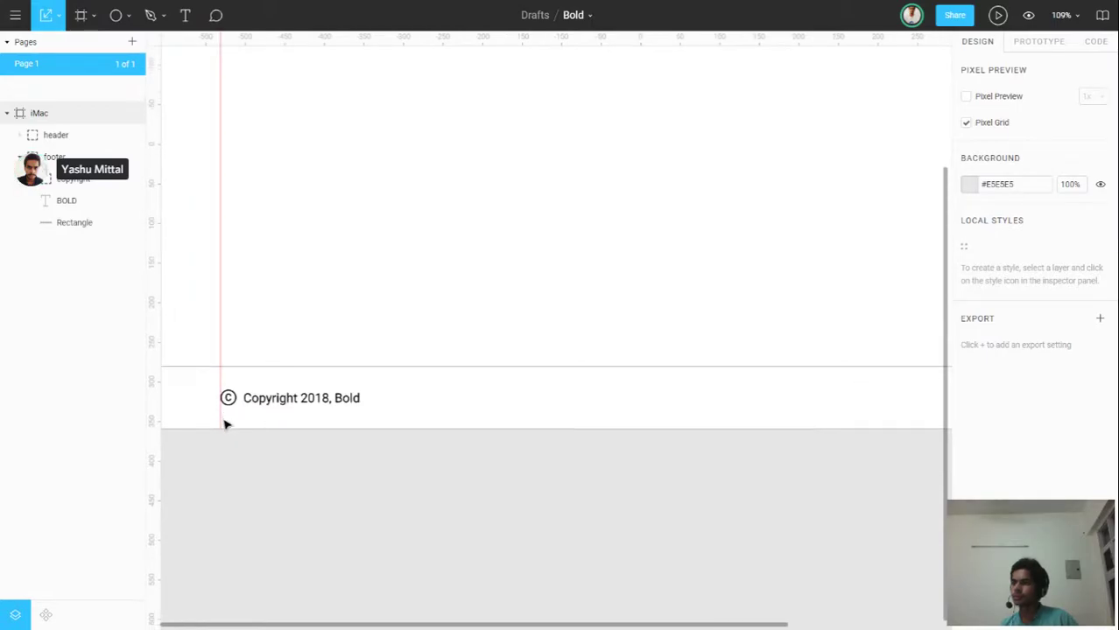
scroll(225, 424, "down", 3)
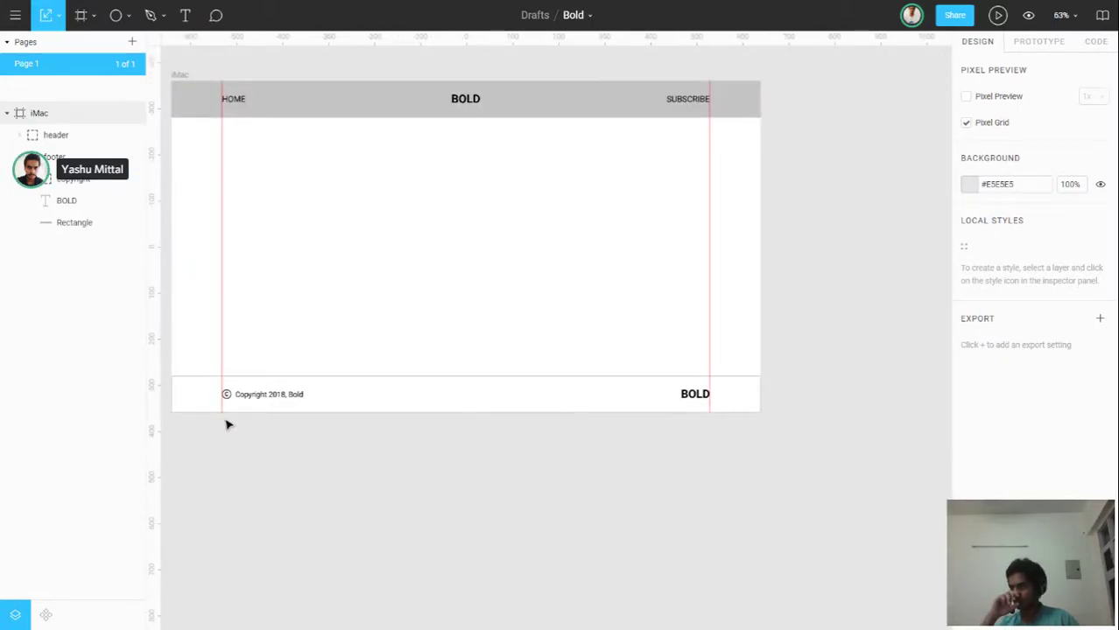
left_click(20, 135)
left_click(52, 136)
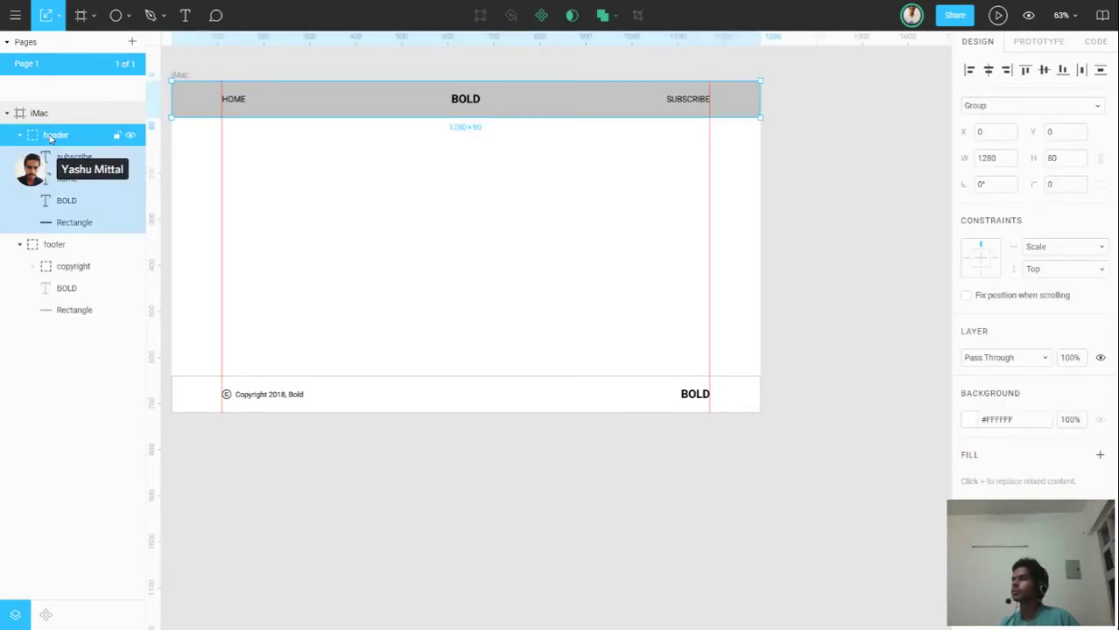
left_click(63, 225)
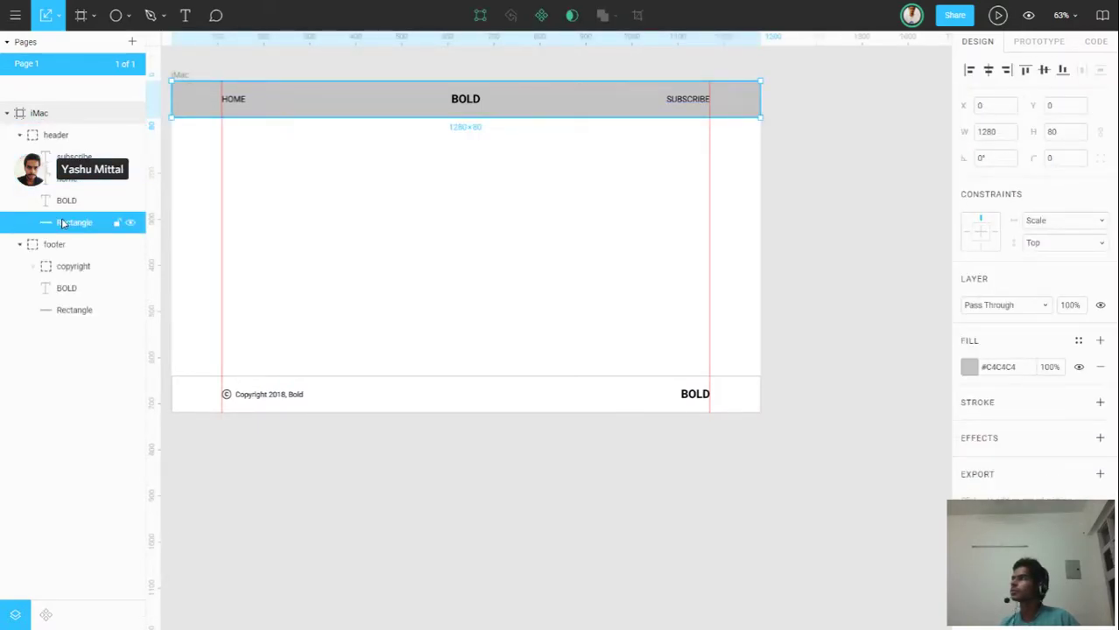
left_click(20, 135)
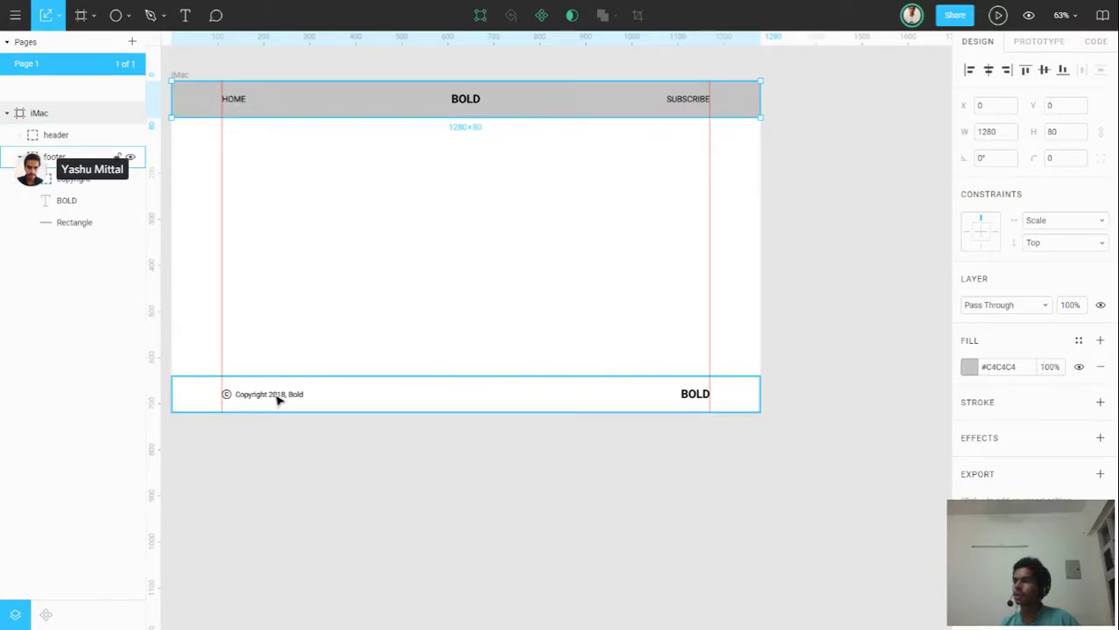
scroll(699, 404, "up", 3)
scroll(698, 405, "up", 5)
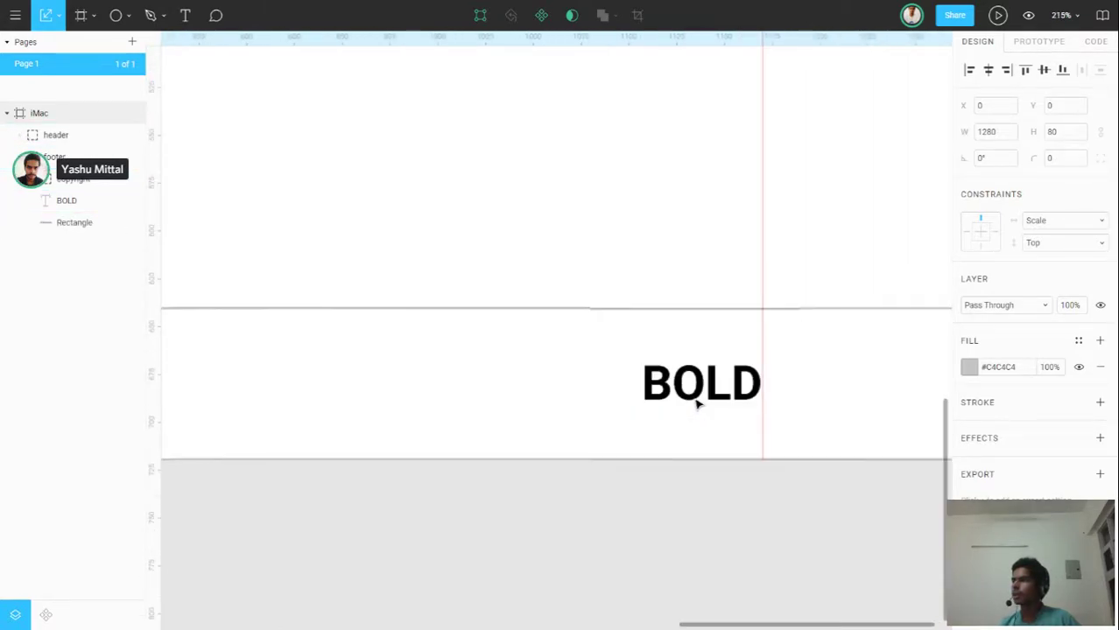
scroll(699, 405, "up", 2)
Retype the footer's BOLD text as F, then delete that text layer.
left_click(693, 394)
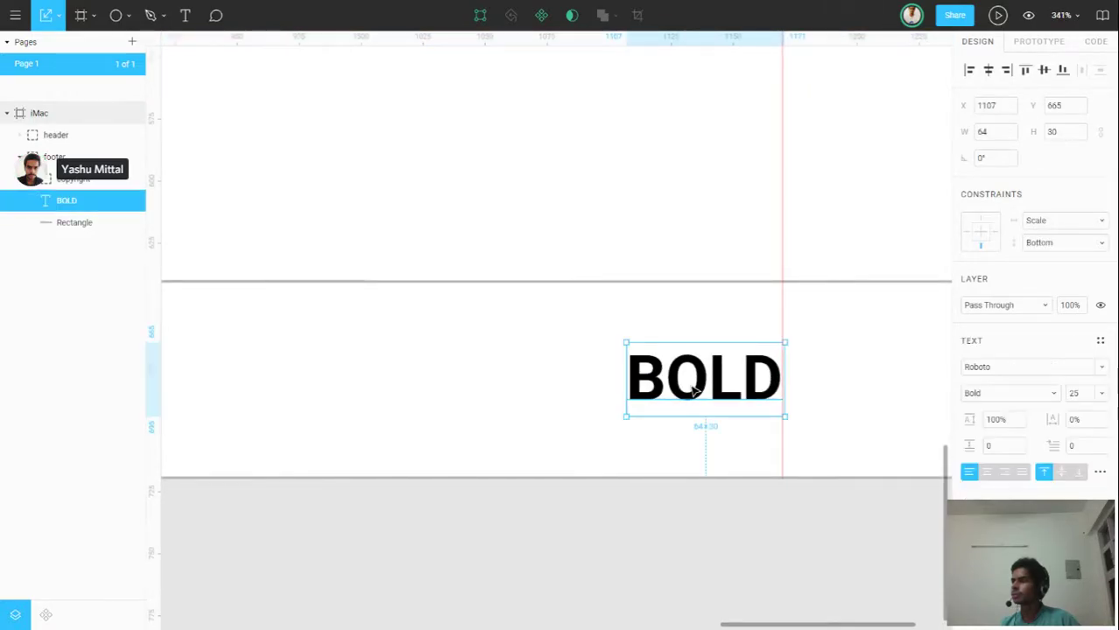
left_click_drag(695, 392, 692, 393)
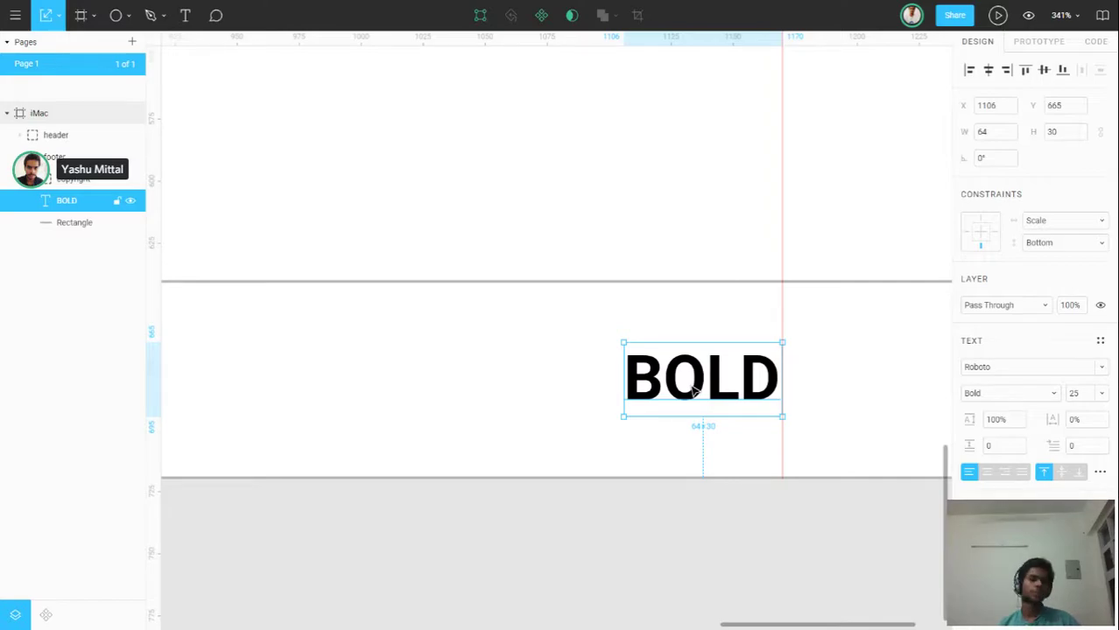
double_click(692, 393)
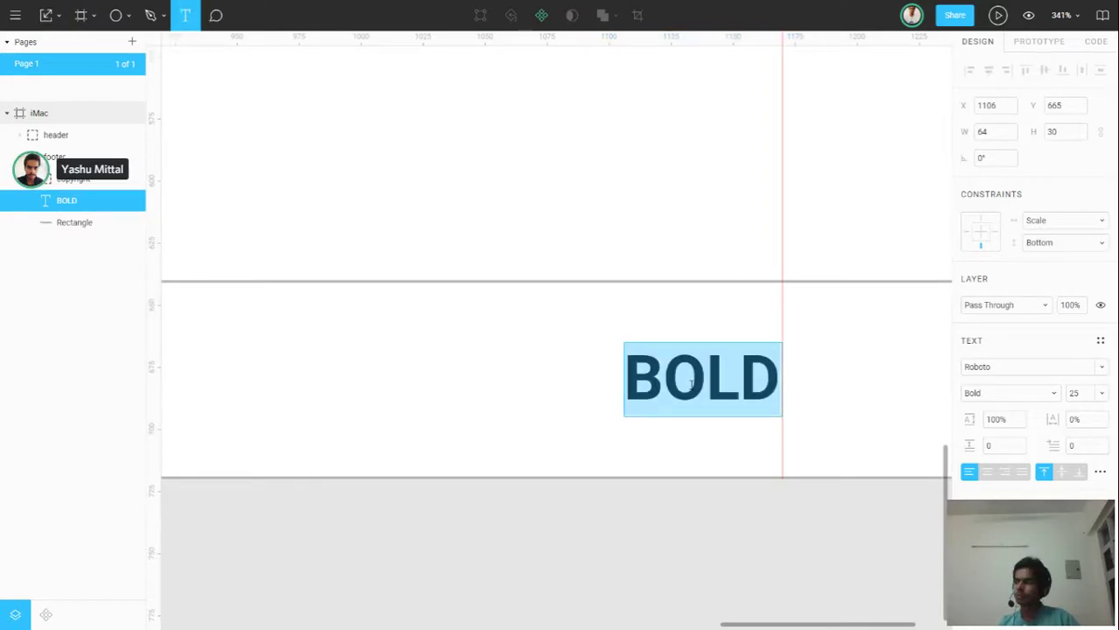
type("F")
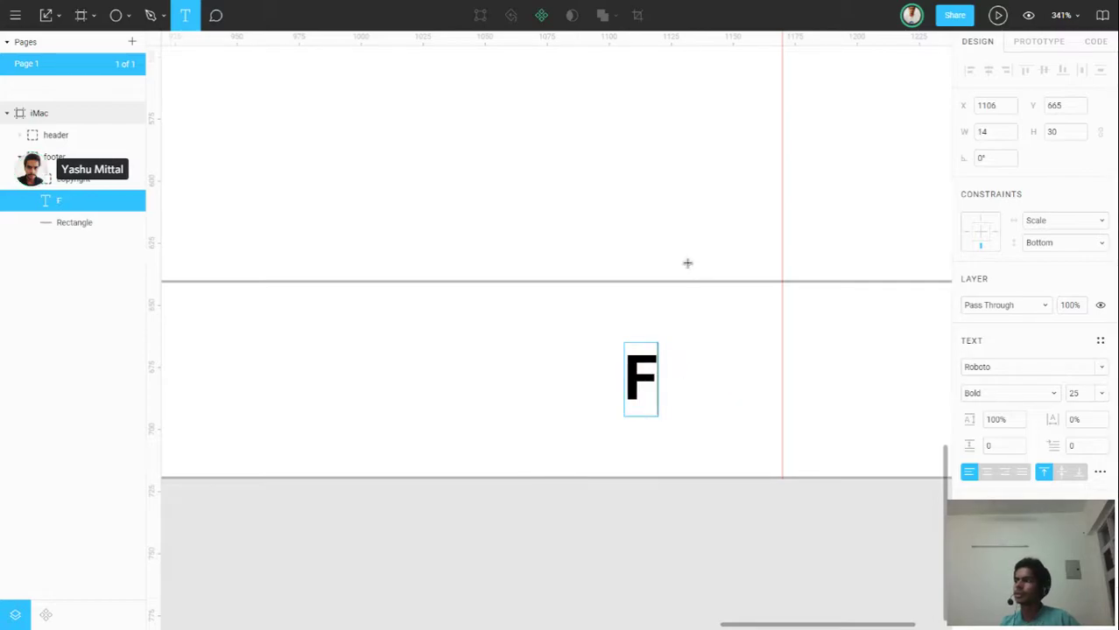
key("Escape")
key("Escape")
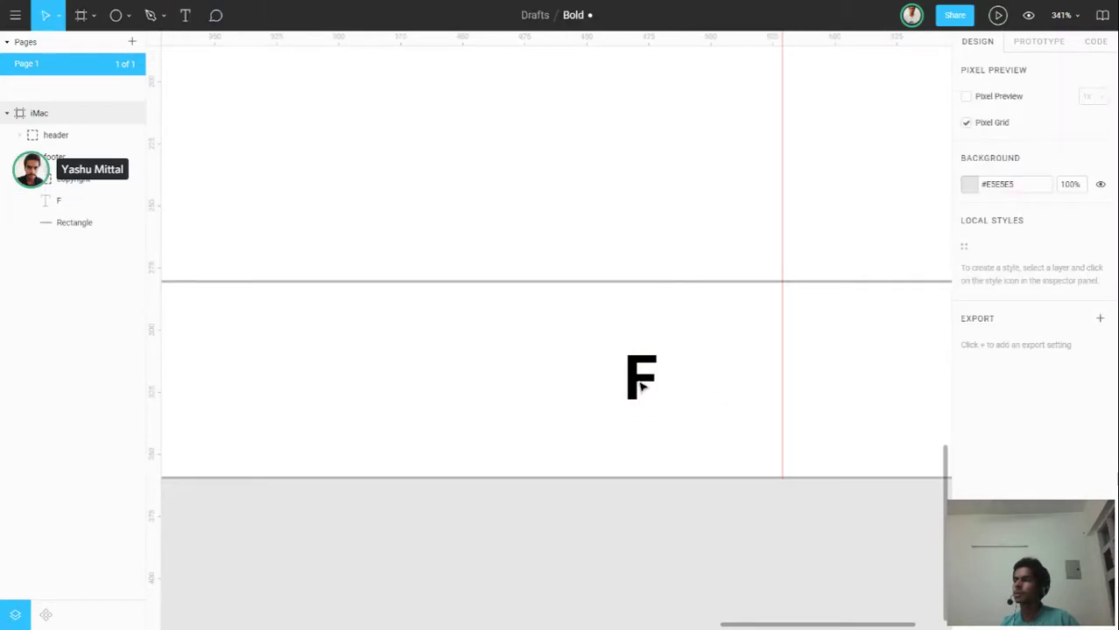
left_click(640, 386)
key("Delete")
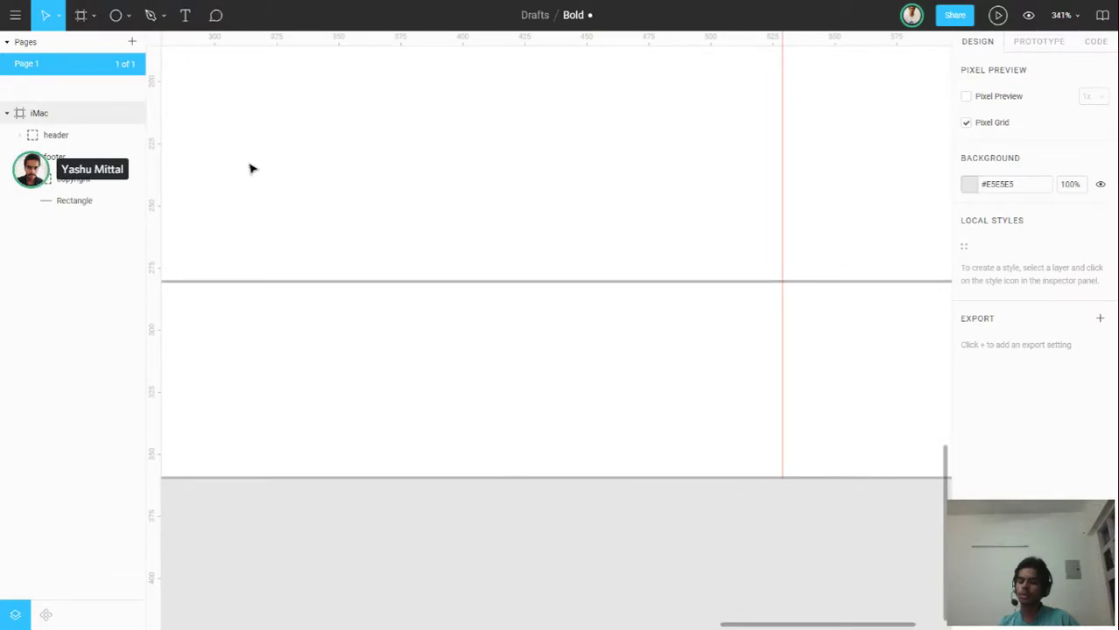
Open a new Chrome tab with figma.com/ and highlight the Icons file suggestion.
key("F11")
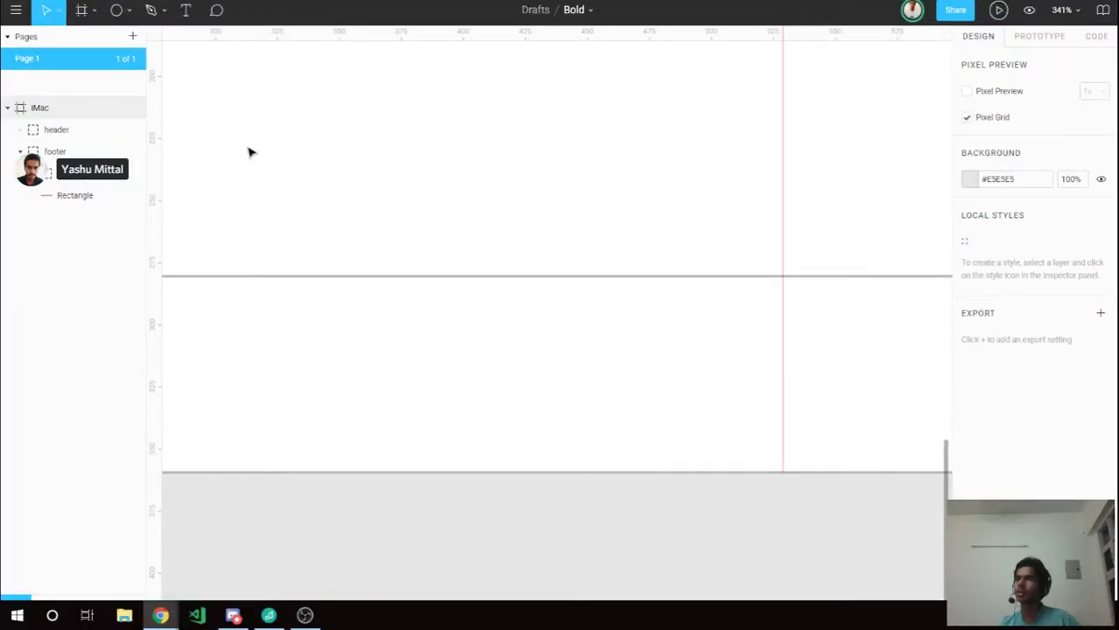
key("F11")
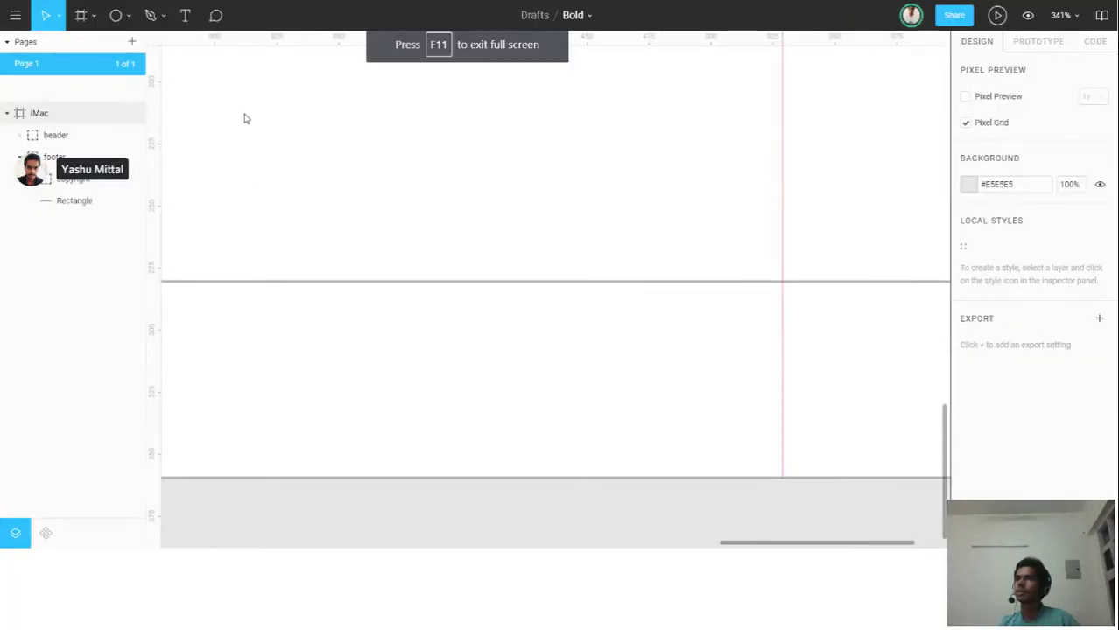
key("F11")
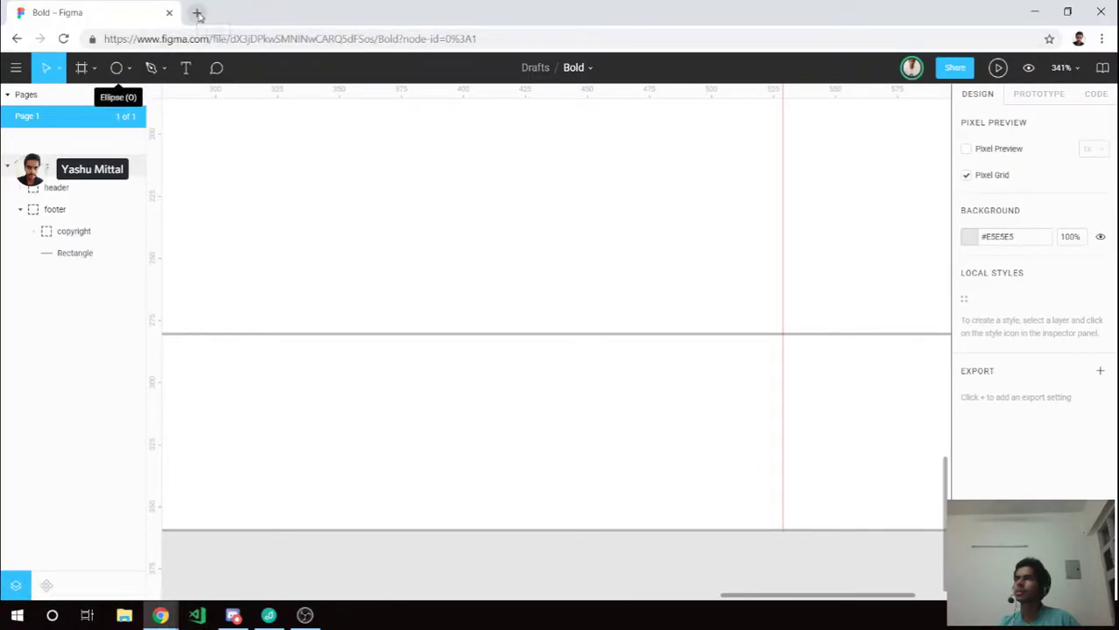
key("ctrl+t")
type("f")
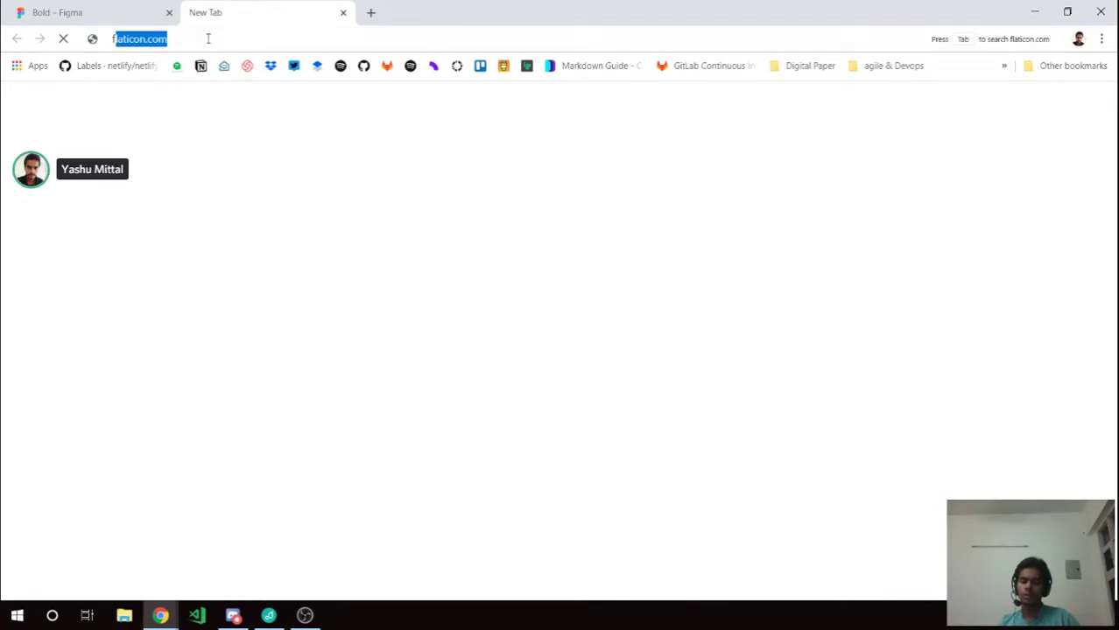
type("igma.com/")
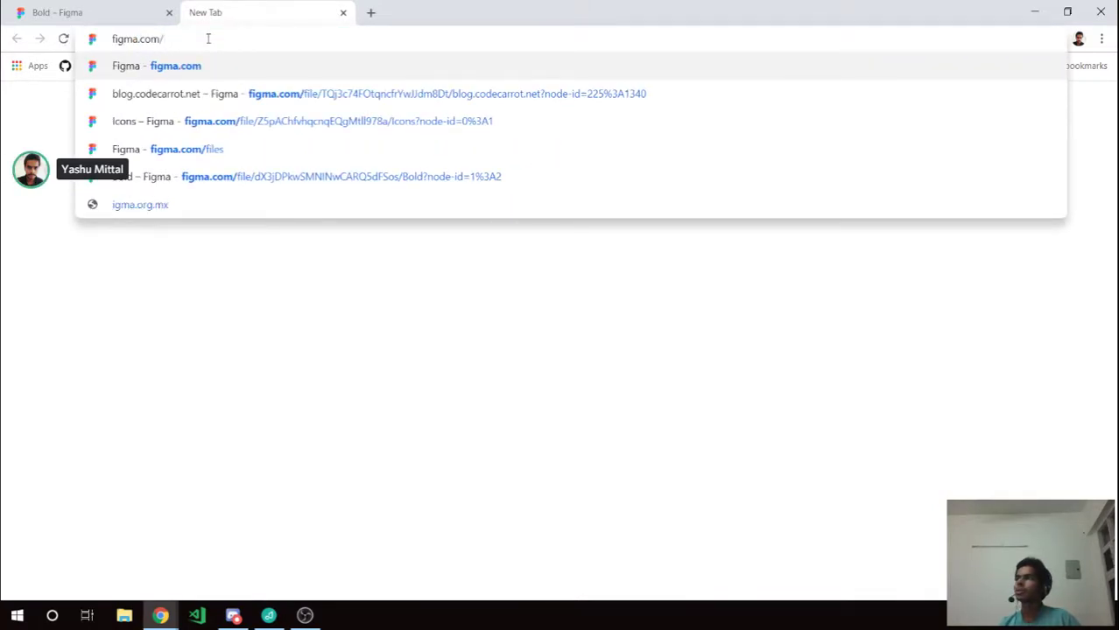
key("Down")
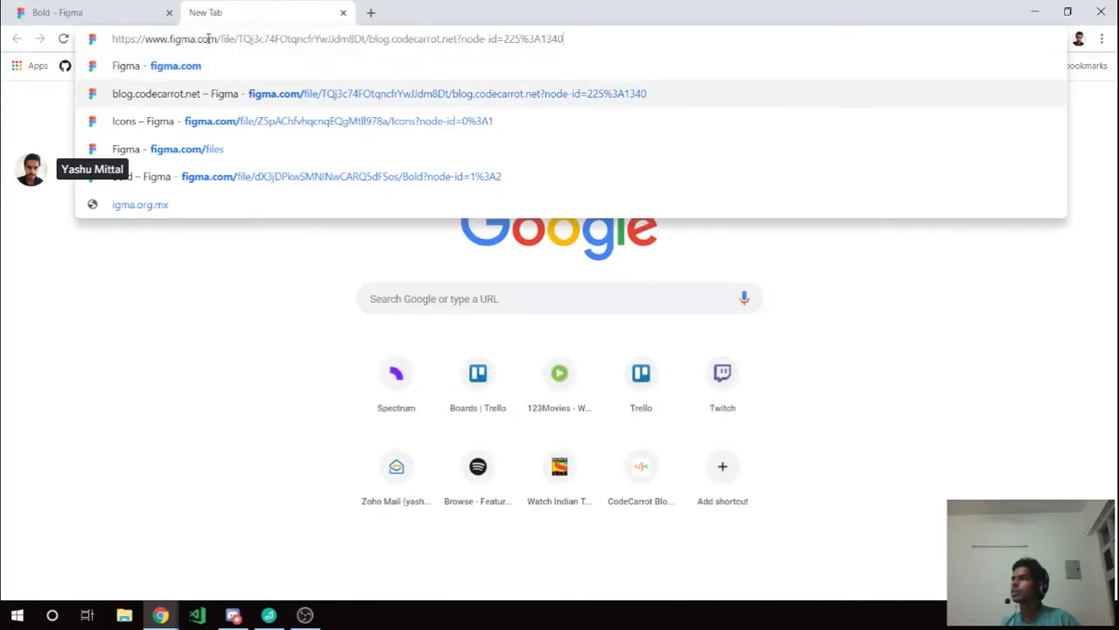
key("Down")
Load the Icons Figma file in the new tab.
key("Return")
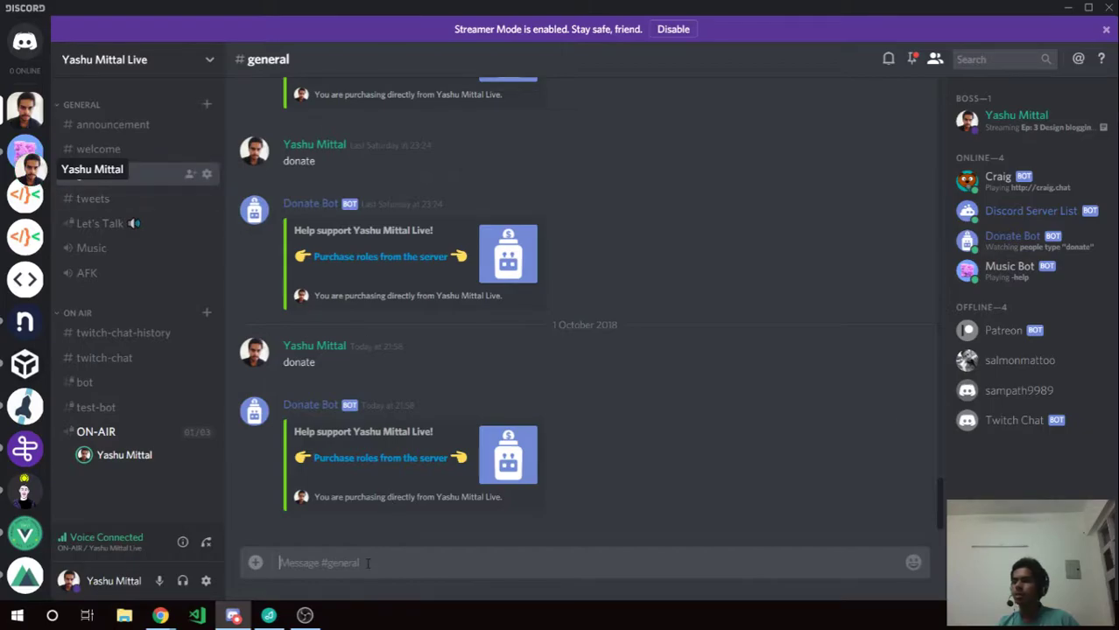
Send the message 'donate' in Discord's #general channel.
type("d")
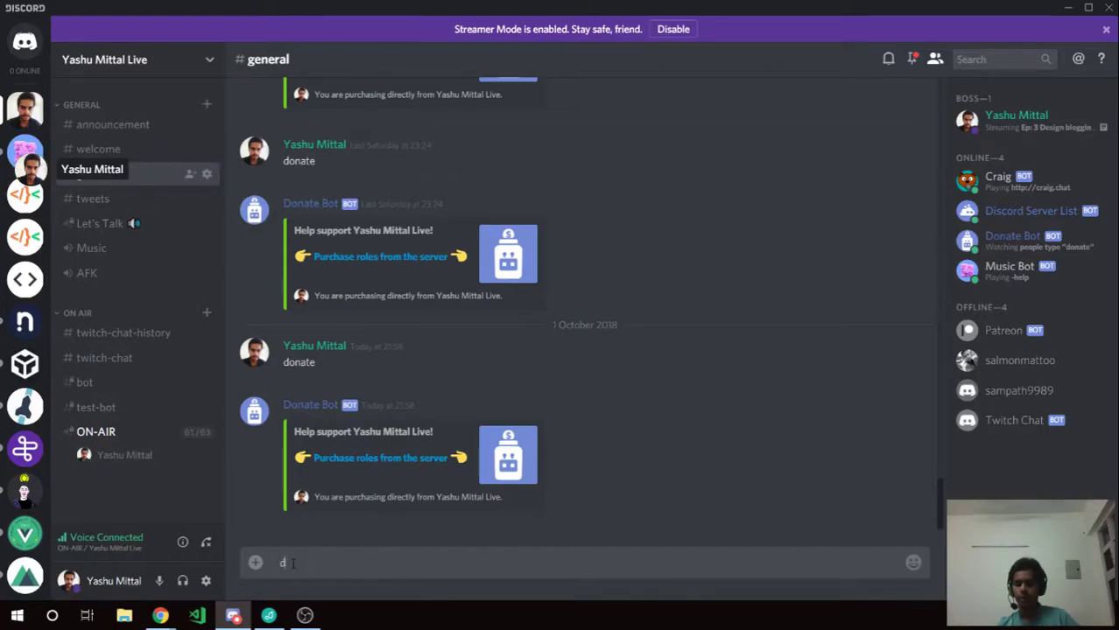
type("onate")
key("Return")
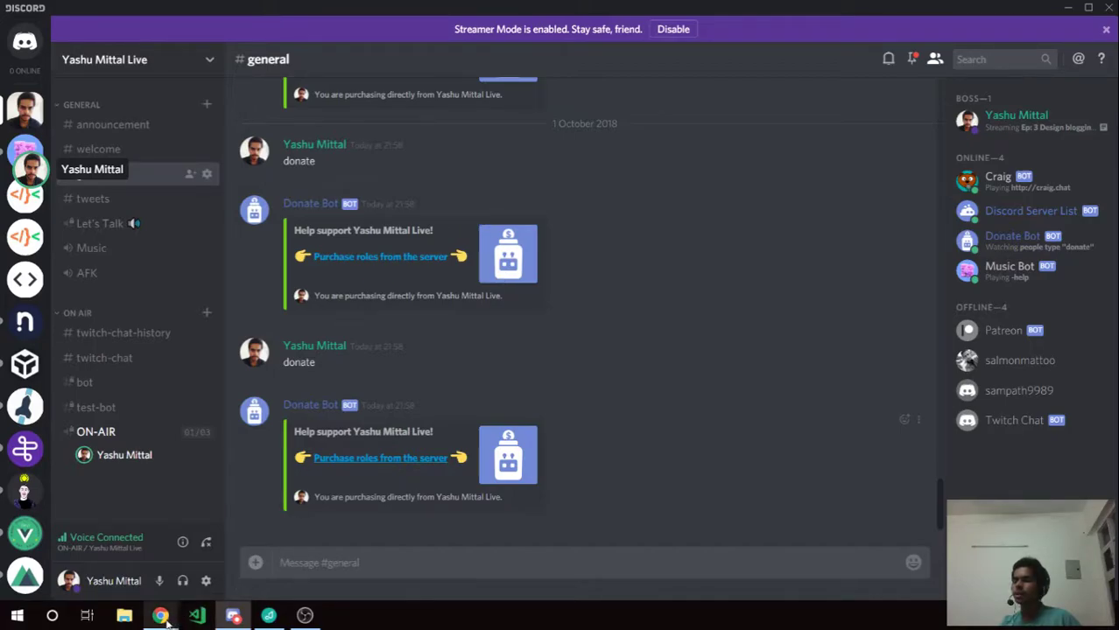
mouse_move(160, 616)
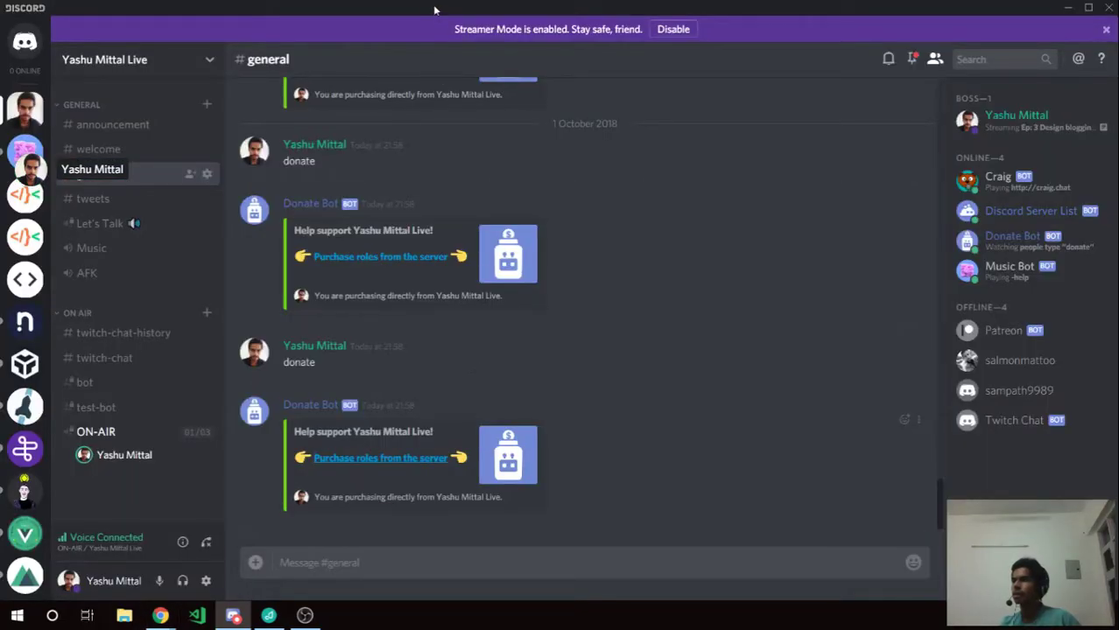
Restore the Discord window so the Donate Bot checkout in Chrome shows behind it.
left_click_drag(436, 13, 390, 173)
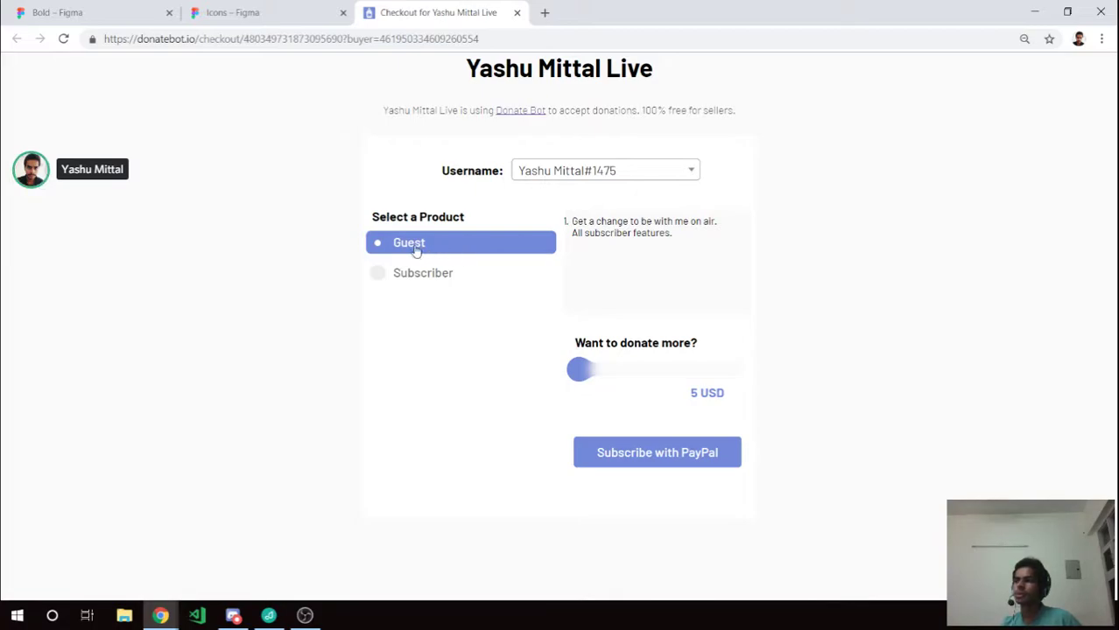
Choose the Subscriber product at 2 USD monthly, with Discord brought back in front.
left_click(442, 274)
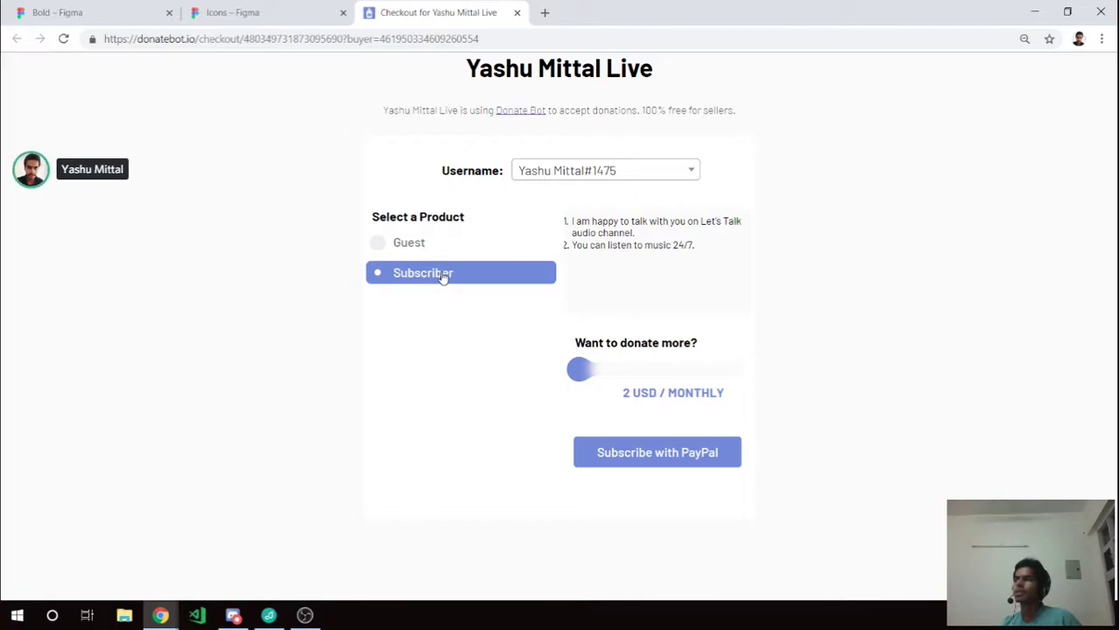
left_click(433, 251)
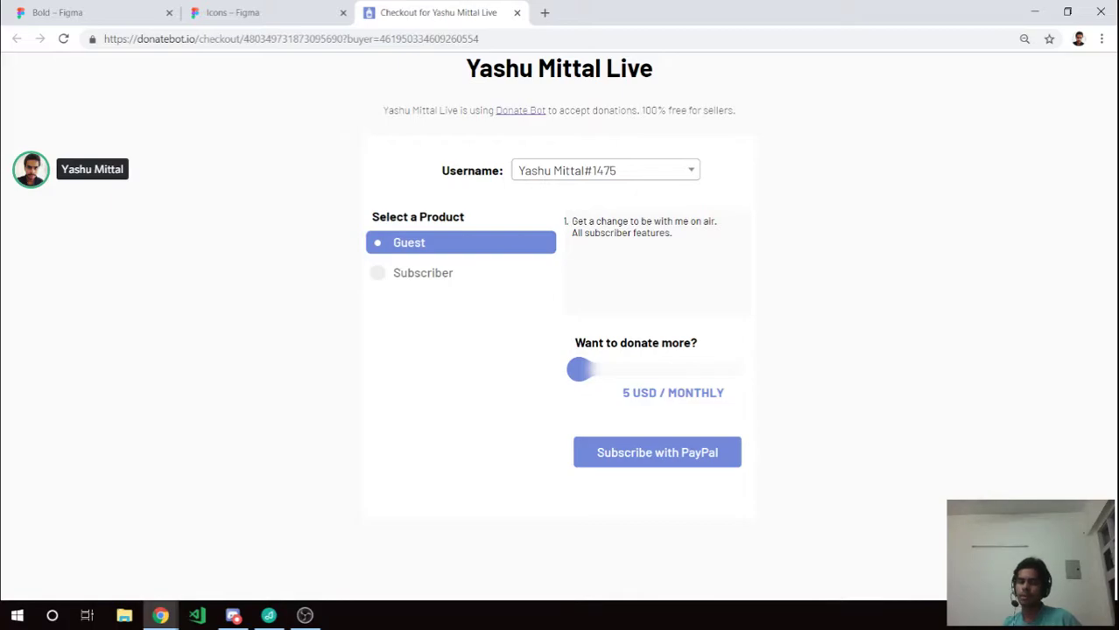
left_click(233, 615)
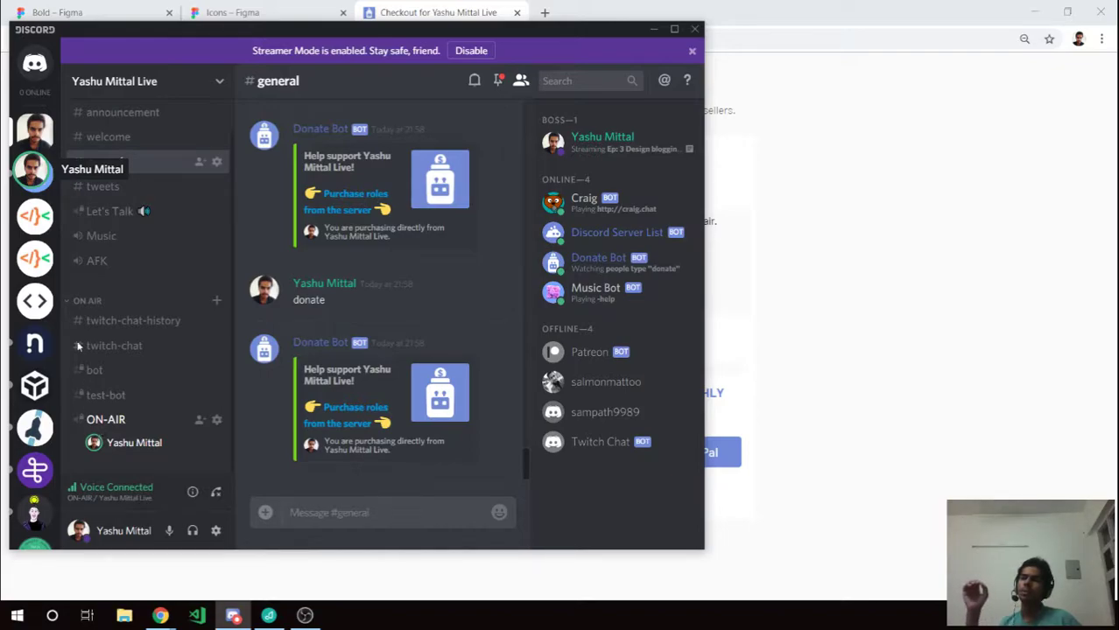
mouse_move(144, 162)
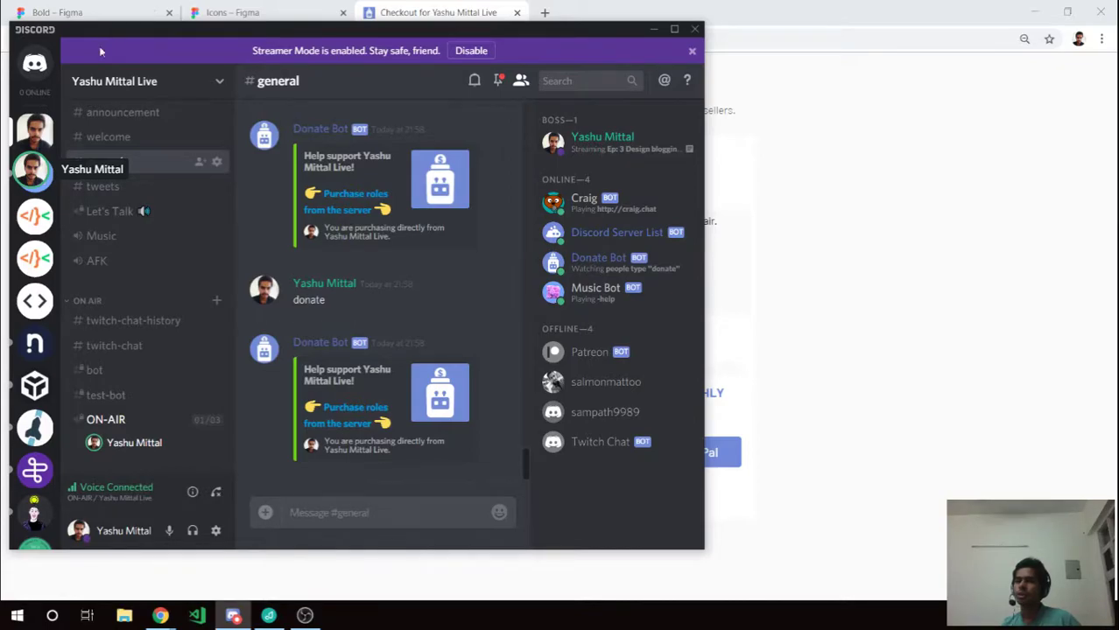
key("super+Down")
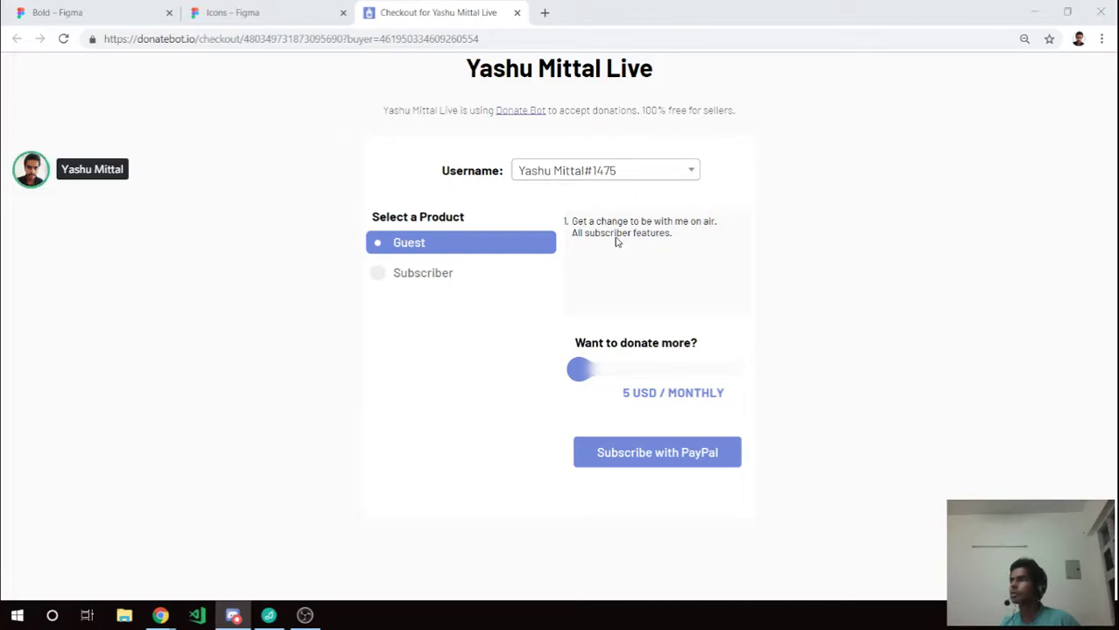
left_click(456, 273)
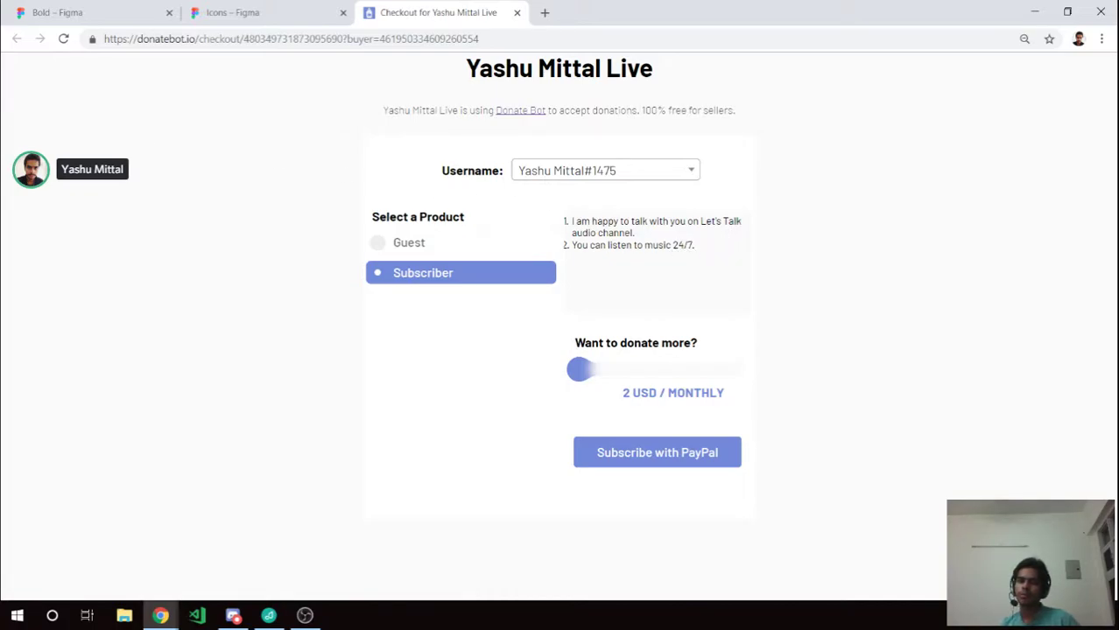
left_click(233, 615)
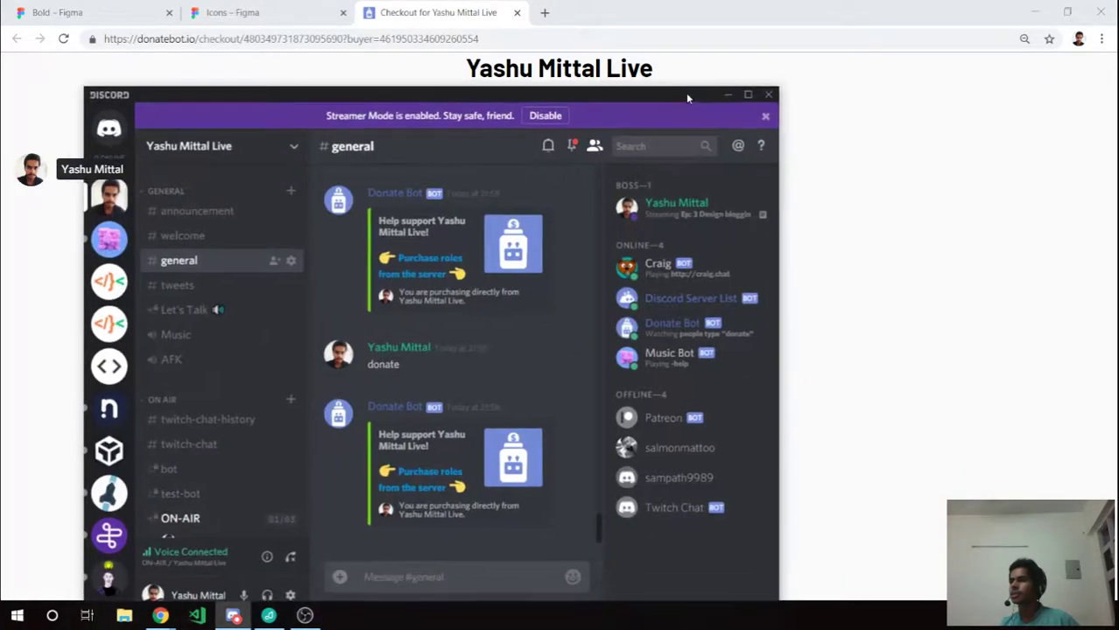
Move the Discord window aside and minimize it to uncover the checkout page.
left_click_drag(814, 288, 662, 84)
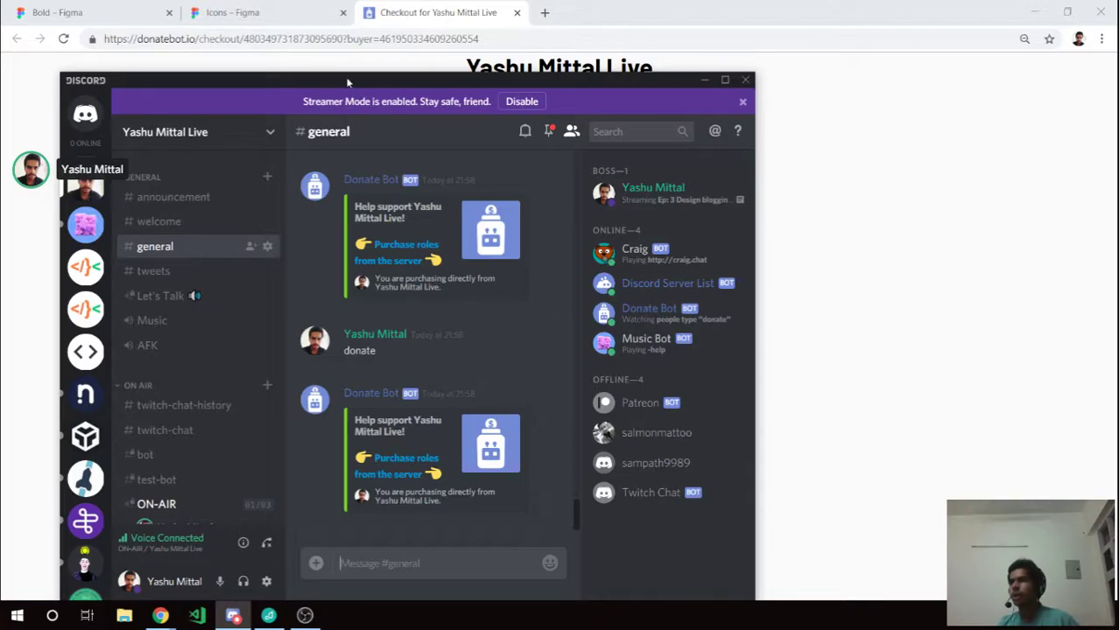
left_click_drag(347, 81, 340, 83)
left_click(704, 79)
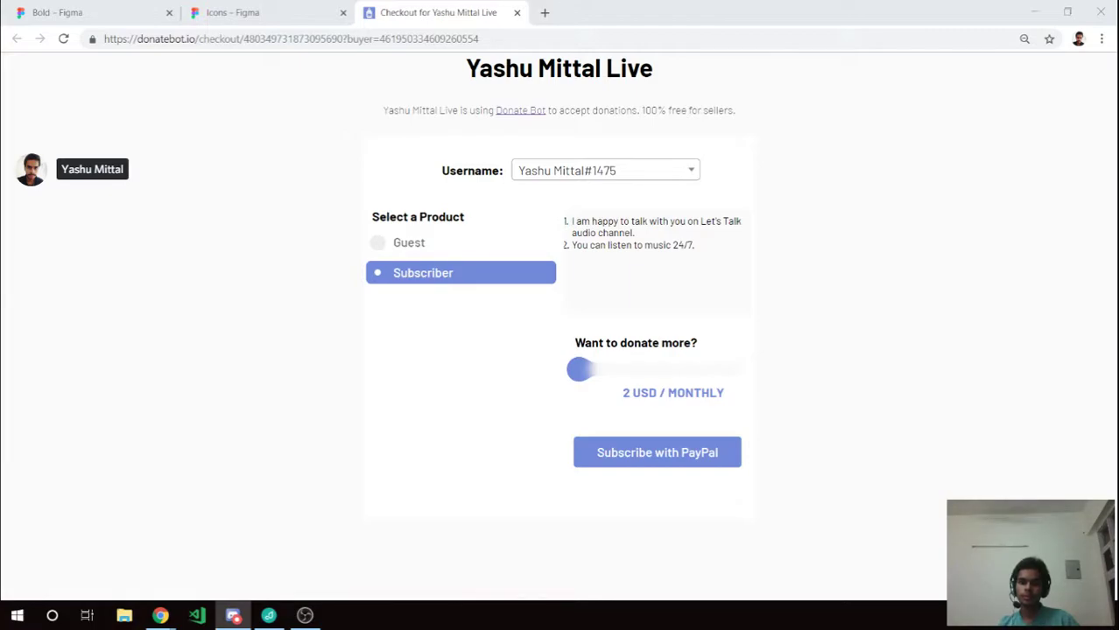
Try the donation amount slider with Subscriber and Guest, then close the checkout tab.
left_click(345, 383)
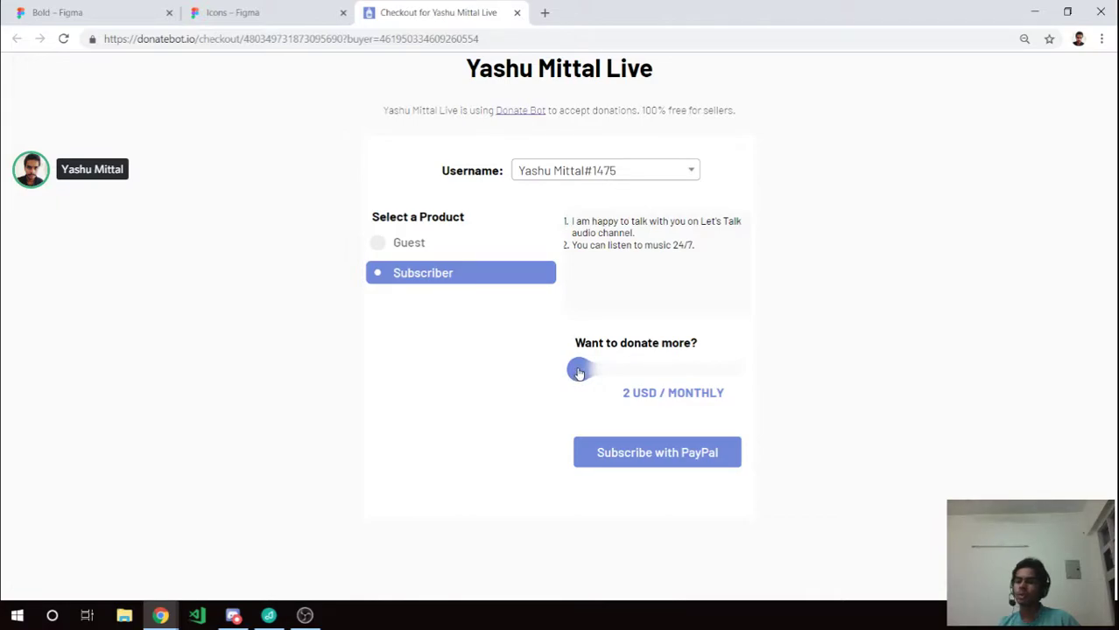
mouse_move(578, 373)
left_mouse_down()
mouse_move(671, 382)
mouse_move(558, 374)
left_mouse_up()
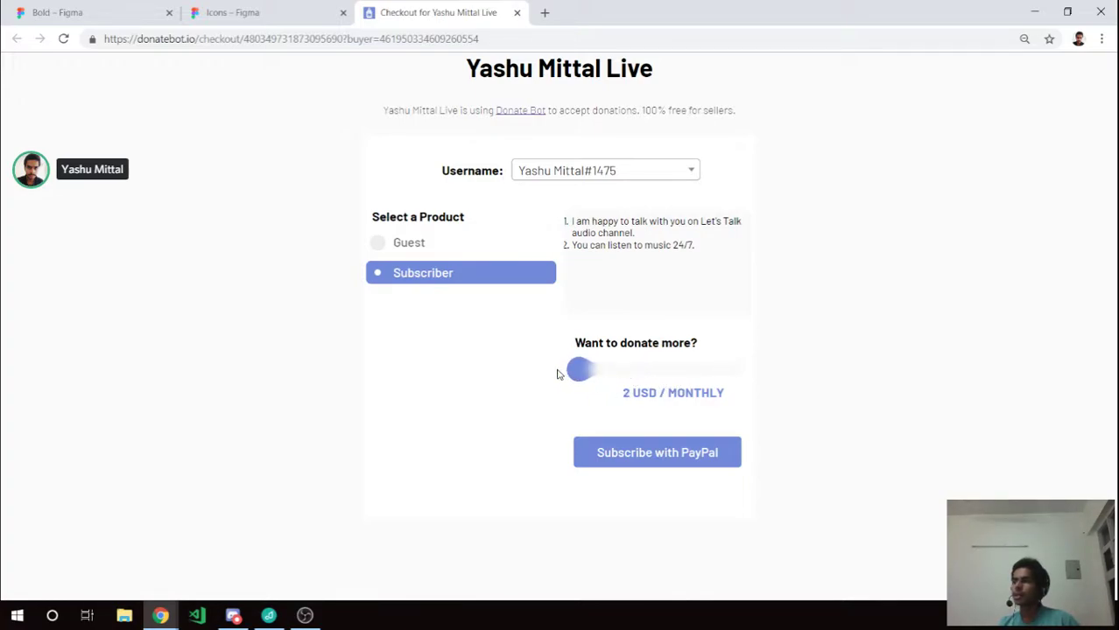
left_click(378, 244)
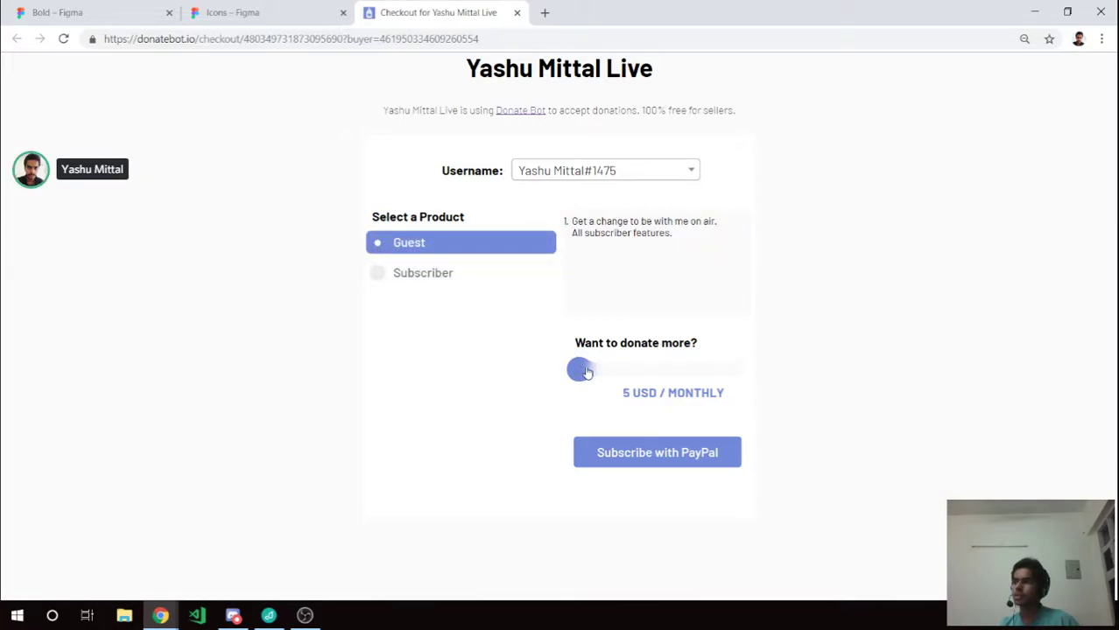
mouse_move(580, 369)
left_mouse_down()
mouse_move(626, 374)
mouse_move(532, 389)
left_mouse_up()
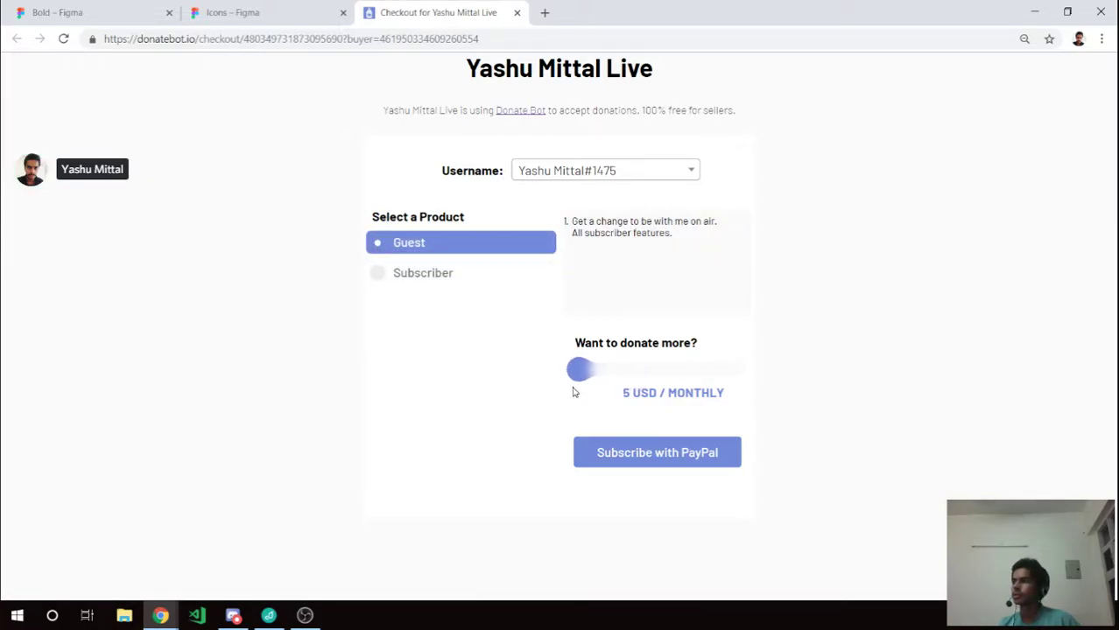
left_click(517, 13)
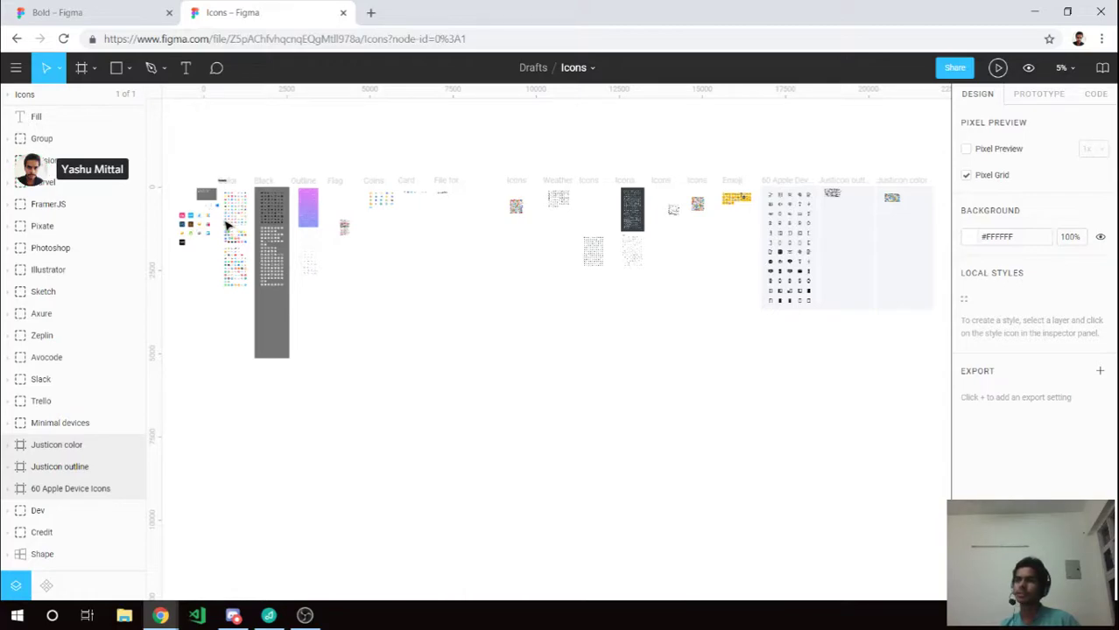
Zoom into the Color icon grid, select Twitter and Facebook, and return to the Bold file.
scroll(199, 194, "up", 2)
scroll(198, 194, "up", 2)
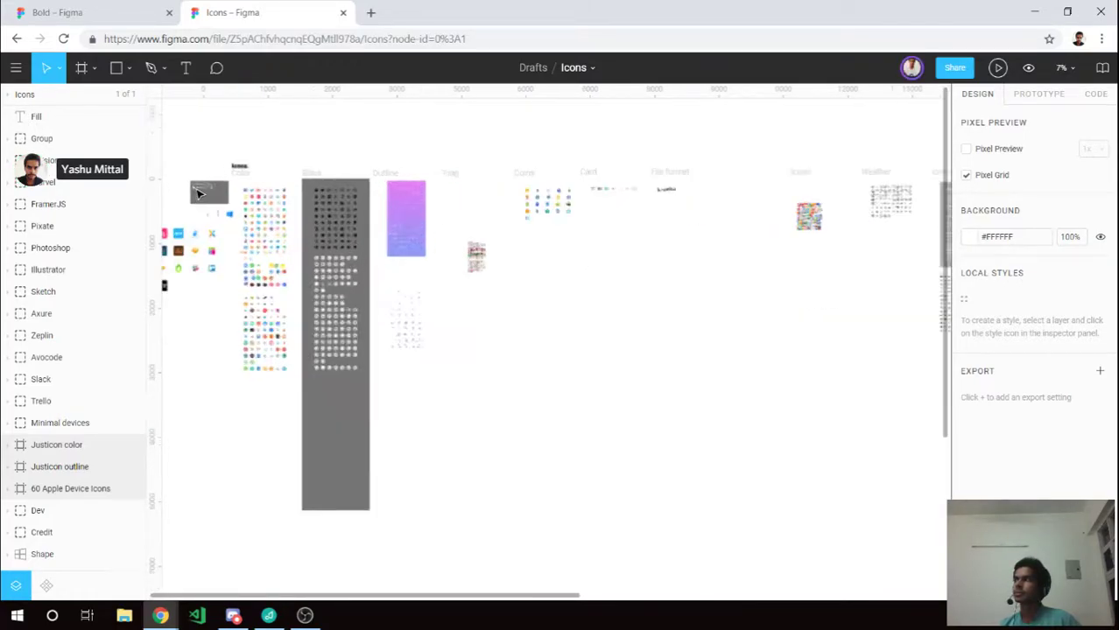
scroll(194, 191, "up", 3)
scroll(191, 188, "up", 1)
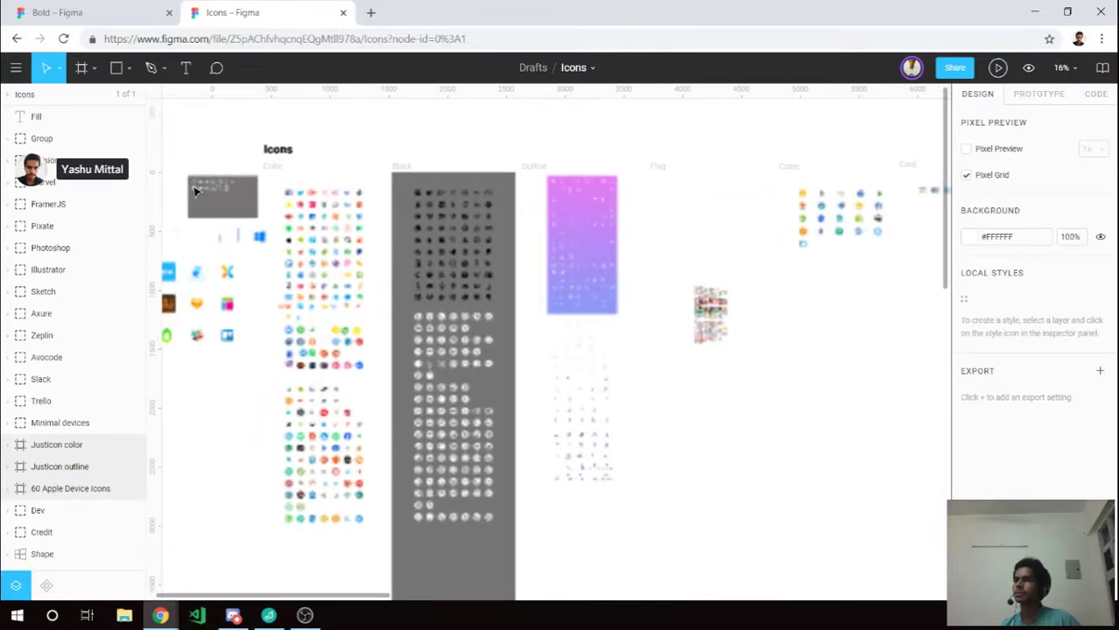
scroll(187, 185, "up", 1)
scroll(184, 184, "up", 1)
scroll(182, 185, "up", 4)
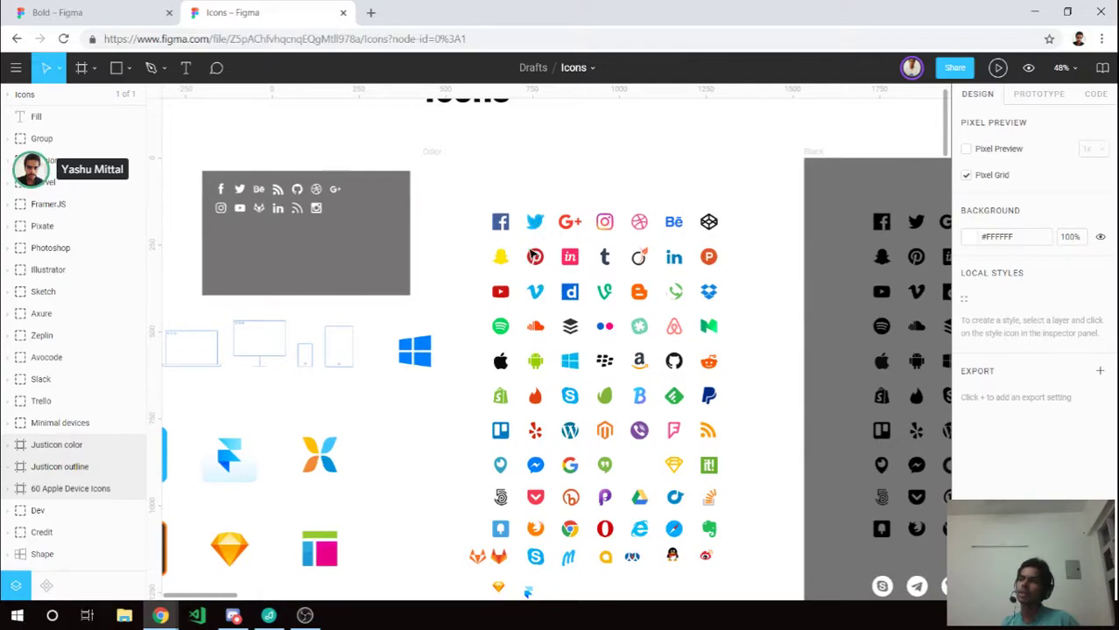
scroll(532, 225, "up", 3)
scroll(536, 226, "up", 3)
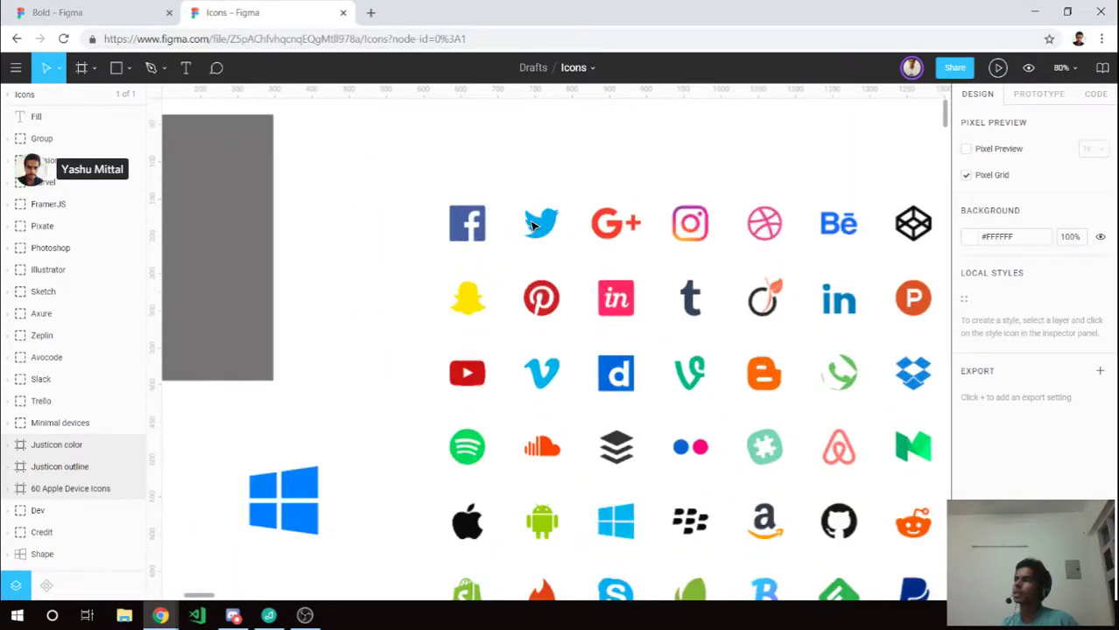
scroll(542, 228, "up", 2)
left_click(549, 230)
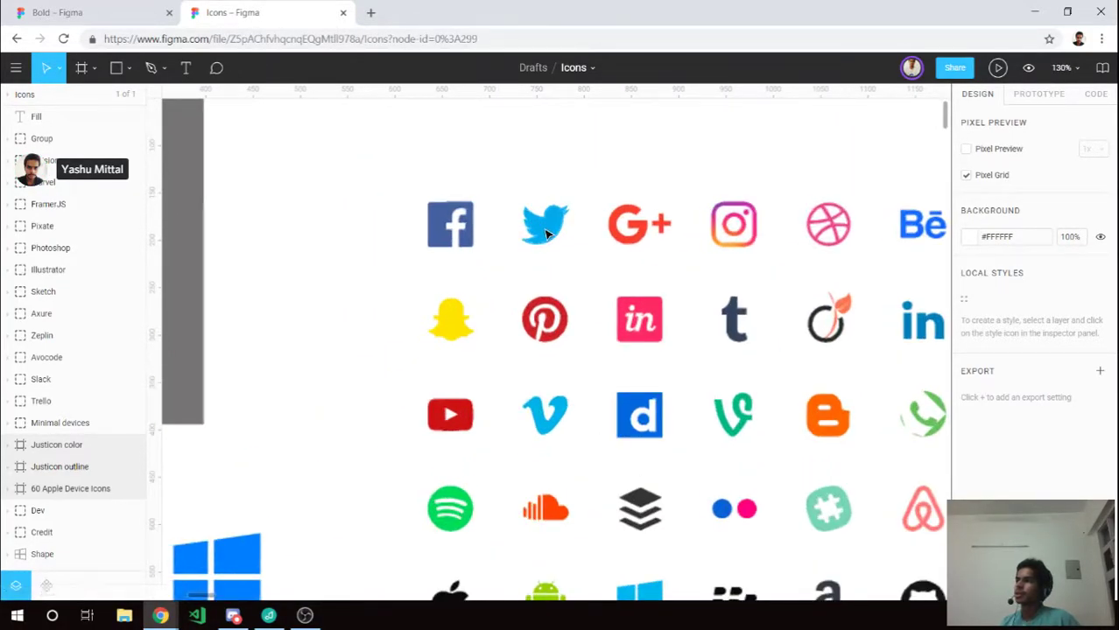
left_click(467, 243, "shift")
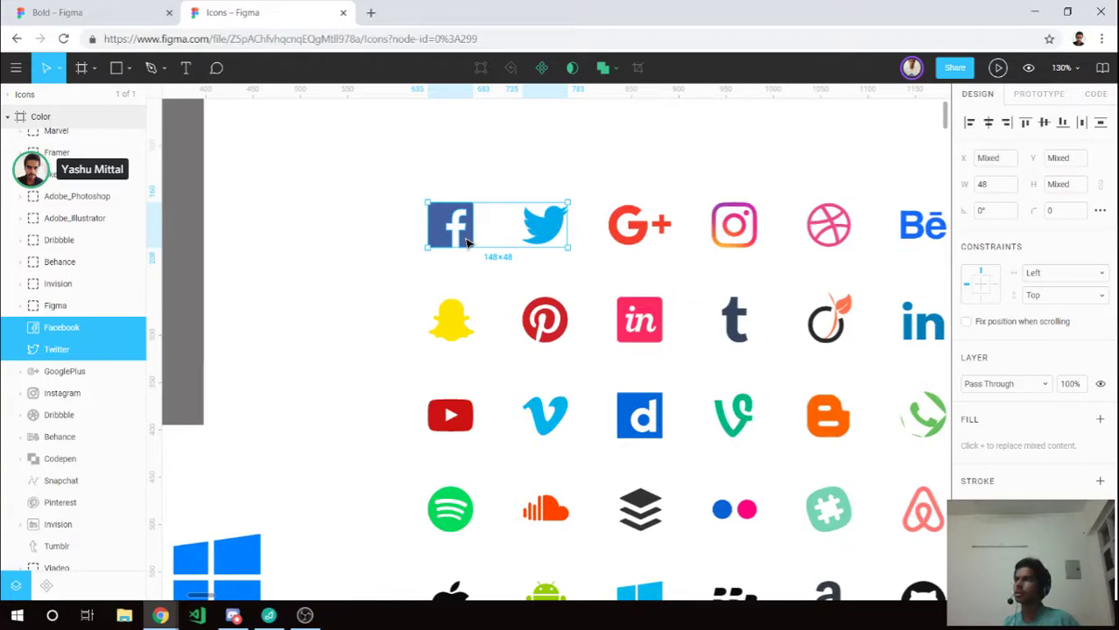
left_click(74, 14)
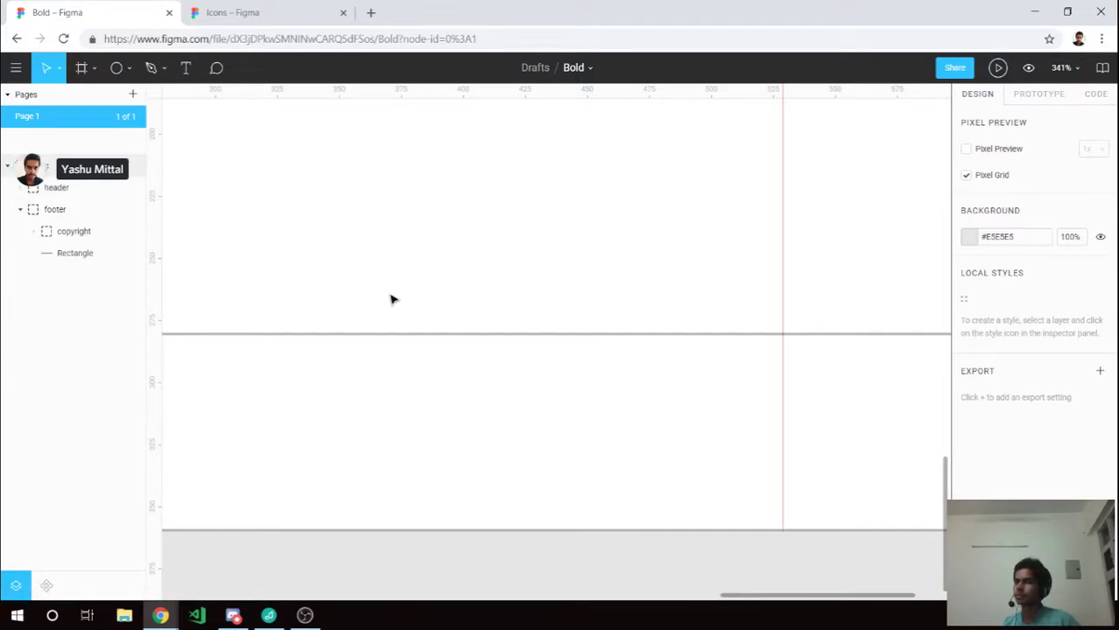
Paste the Facebook and Twitter icons into Bold, then browse and close the Icons file.
key("ctrl+v")
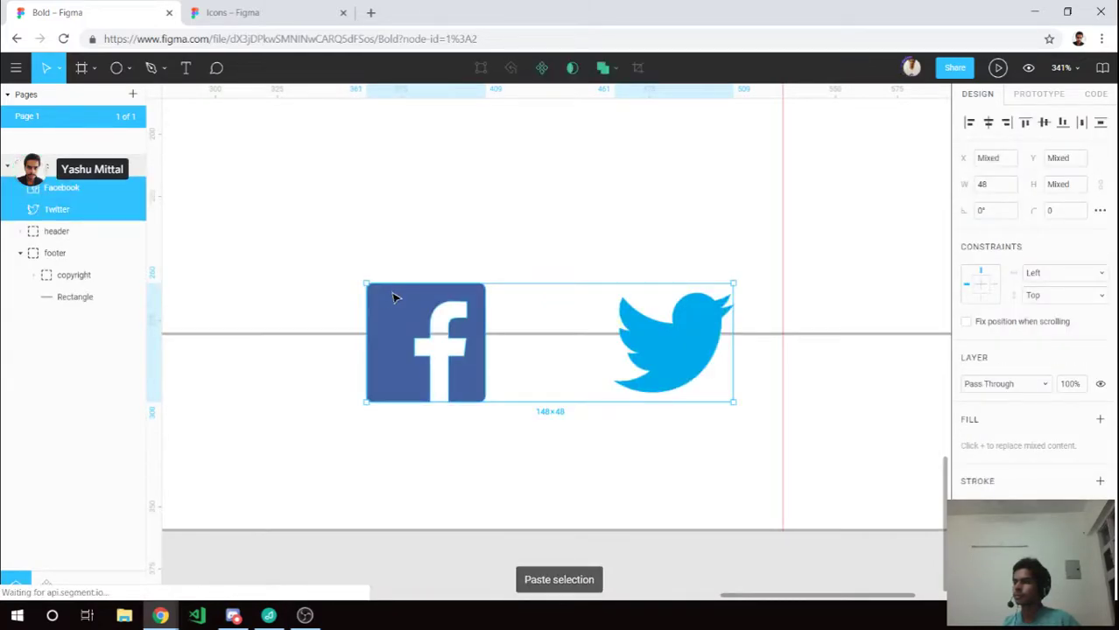
left_click(322, 14)
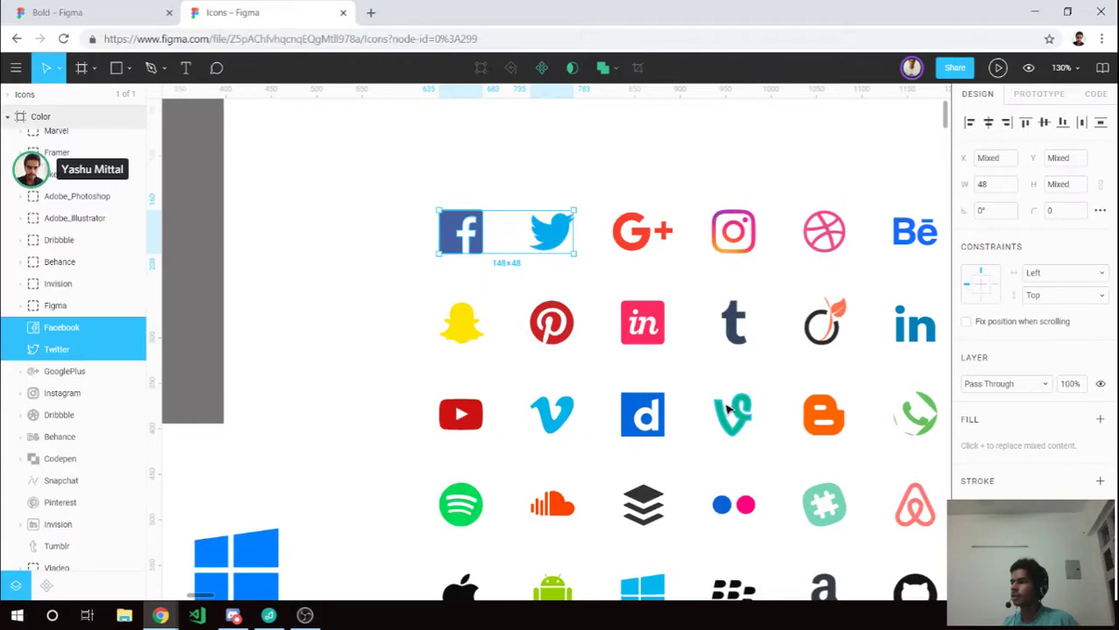
scroll(727, 410, "down", 2, "ctrl")
scroll(727, 410, "down", 2, "ctrl")
scroll(726, 409, "down", 1, "ctrl")
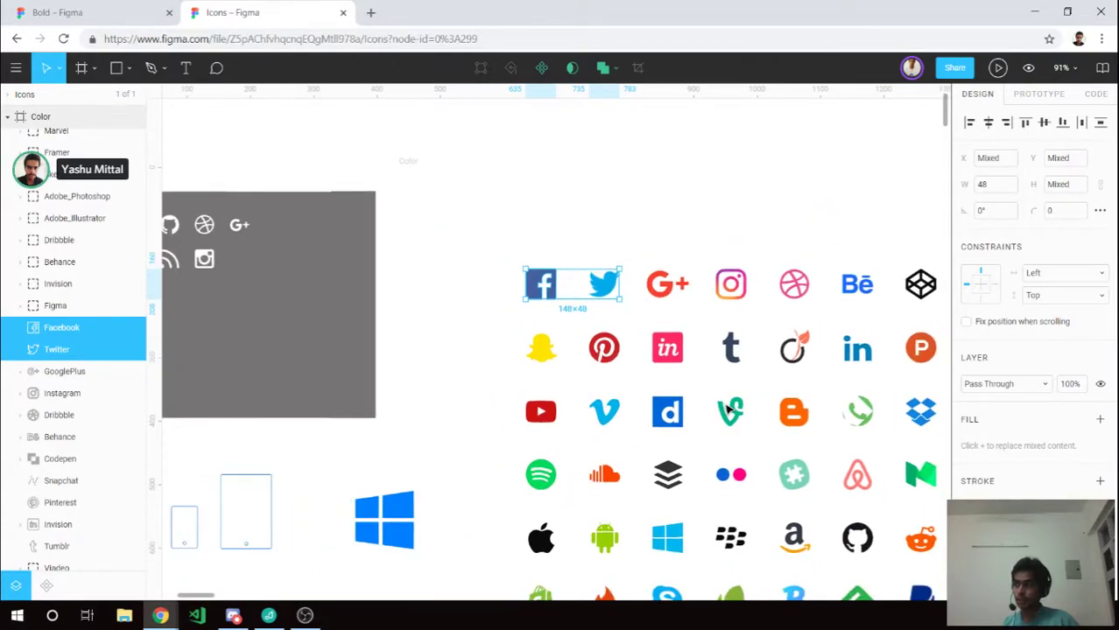
scroll(726, 410, "down", 2, "ctrl")
scroll(466, 387, "down", 1)
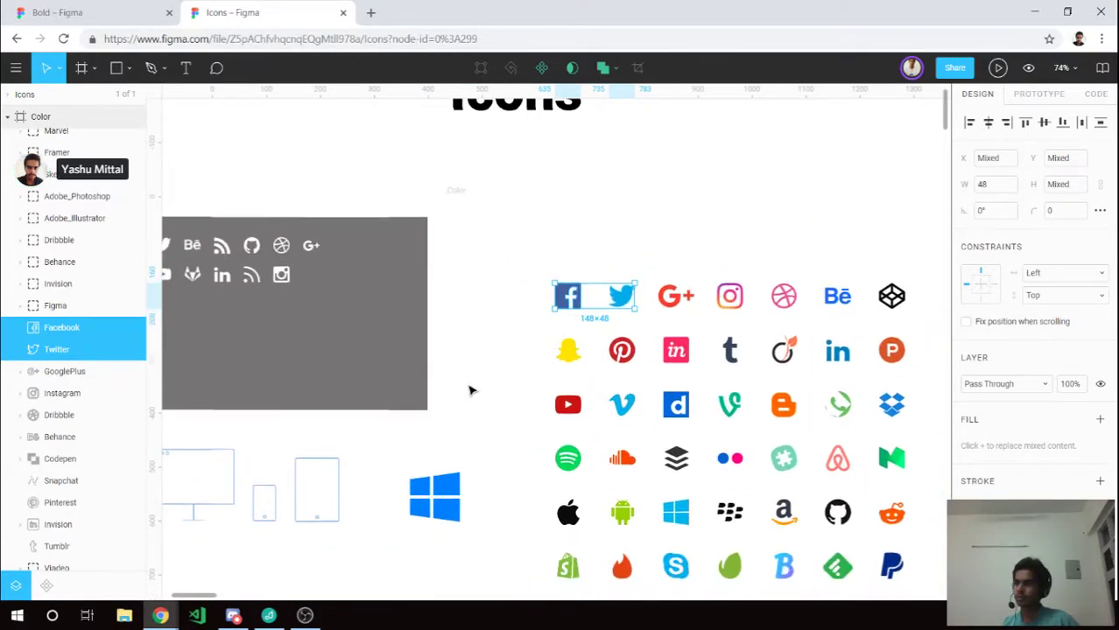
scroll(481, 394, "down", 1)
scroll(517, 409, "down", 1)
scroll(639, 433, "down", 1)
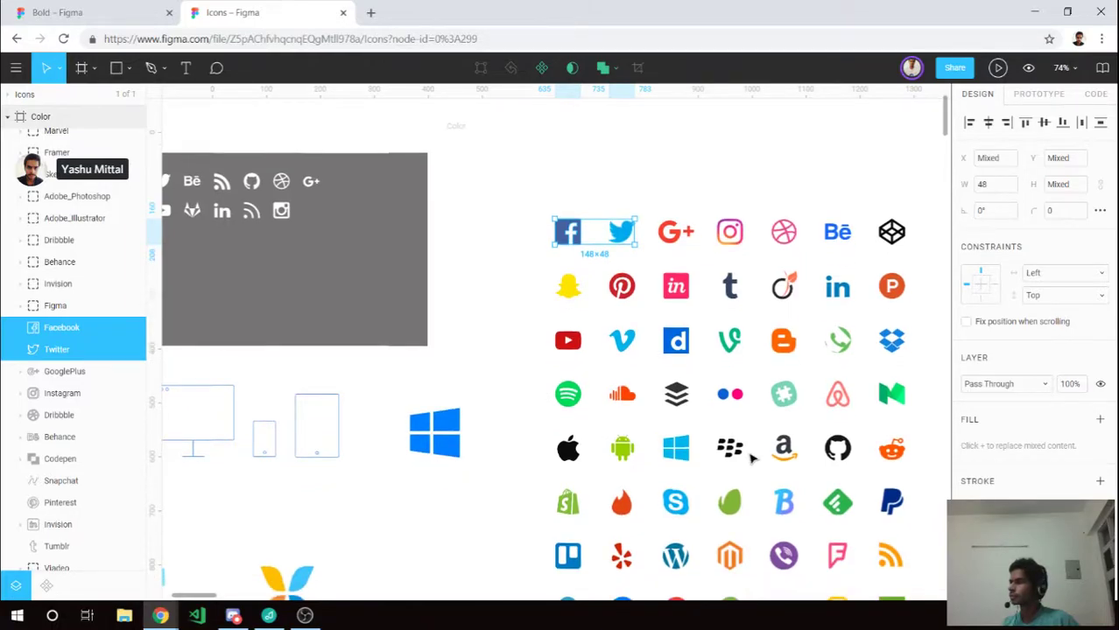
scroll(739, 447, "down", 1)
scroll(731, 443, "down", 3)
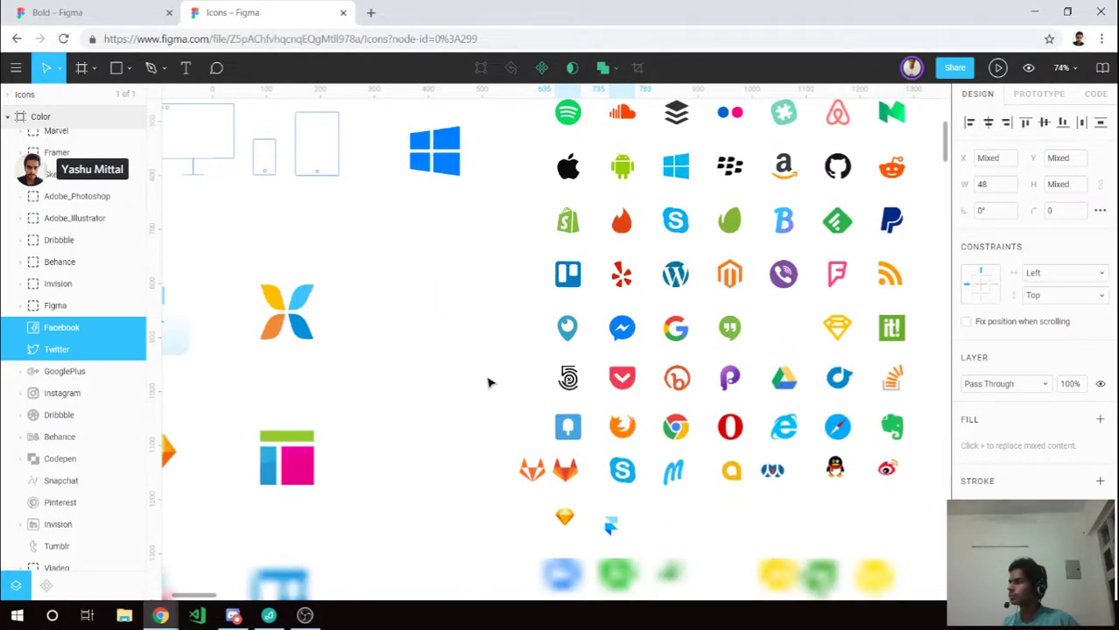
scroll(489, 381, "down", 1)
scroll(490, 381, "down", 2)
scroll(490, 383, "down", 1)
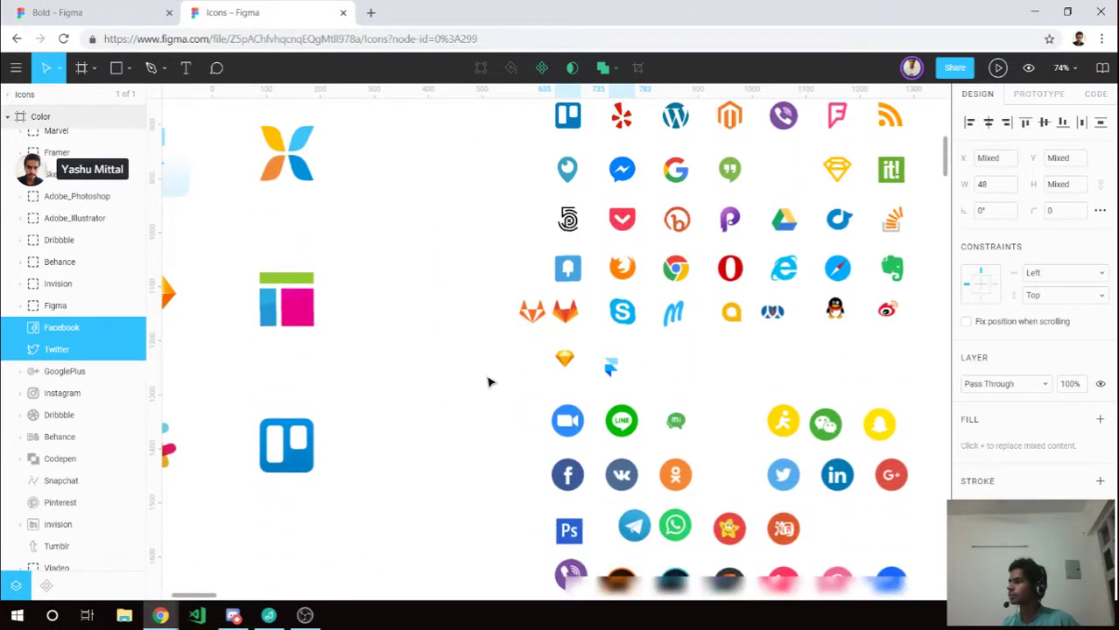
scroll(490, 383, "up", 1)
scroll(490, 382, "up", 1)
scroll(491, 383, "up", 2)
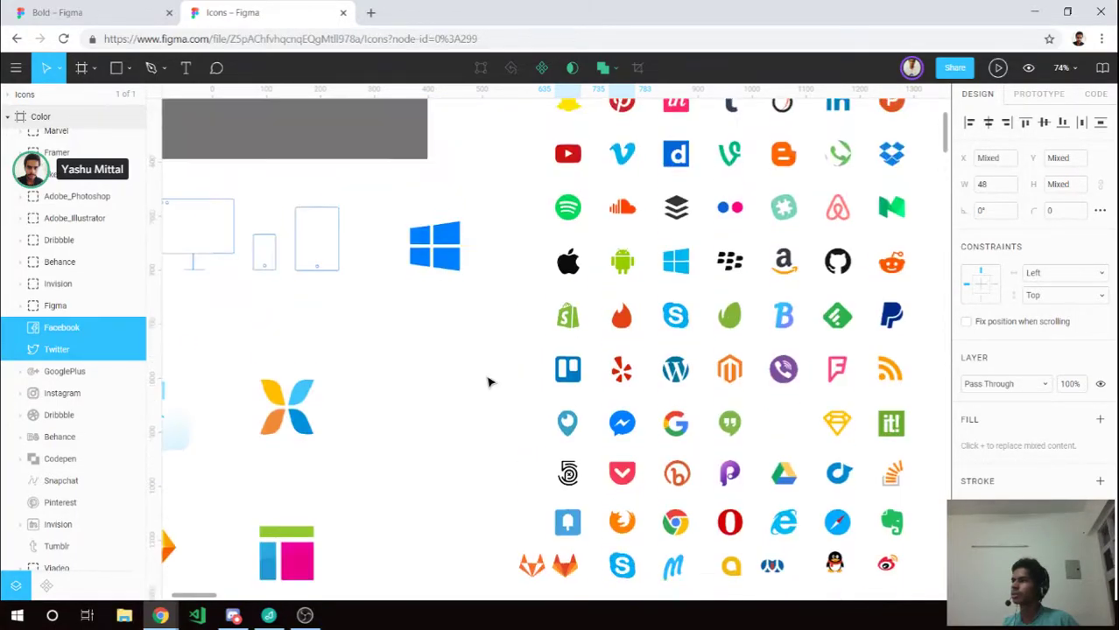
scroll(492, 379, "up", 1)
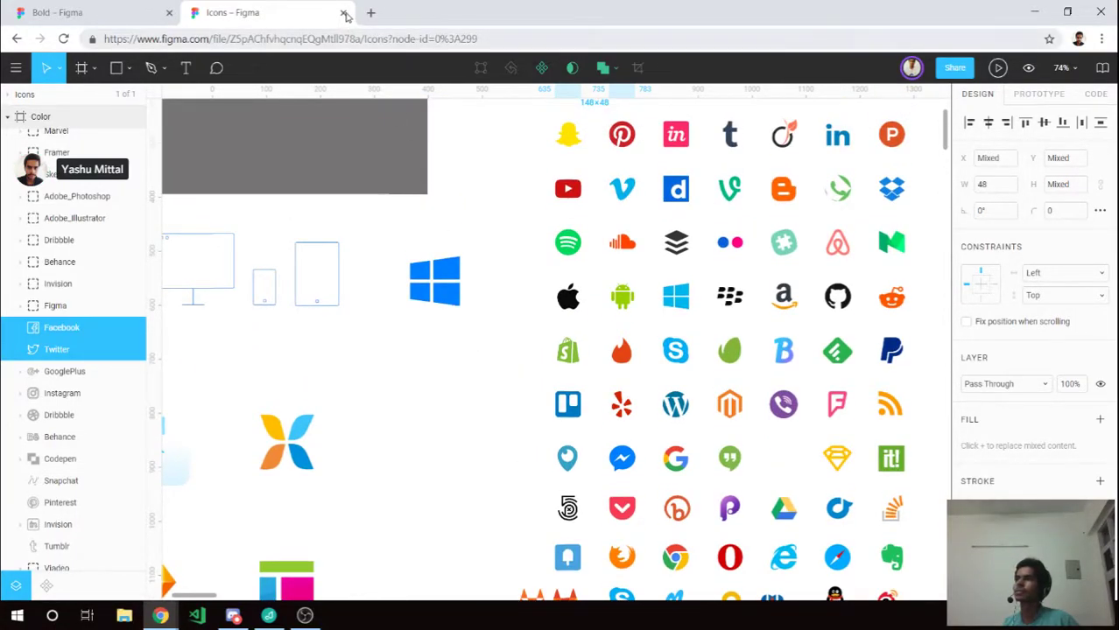
key("ctrl+w")
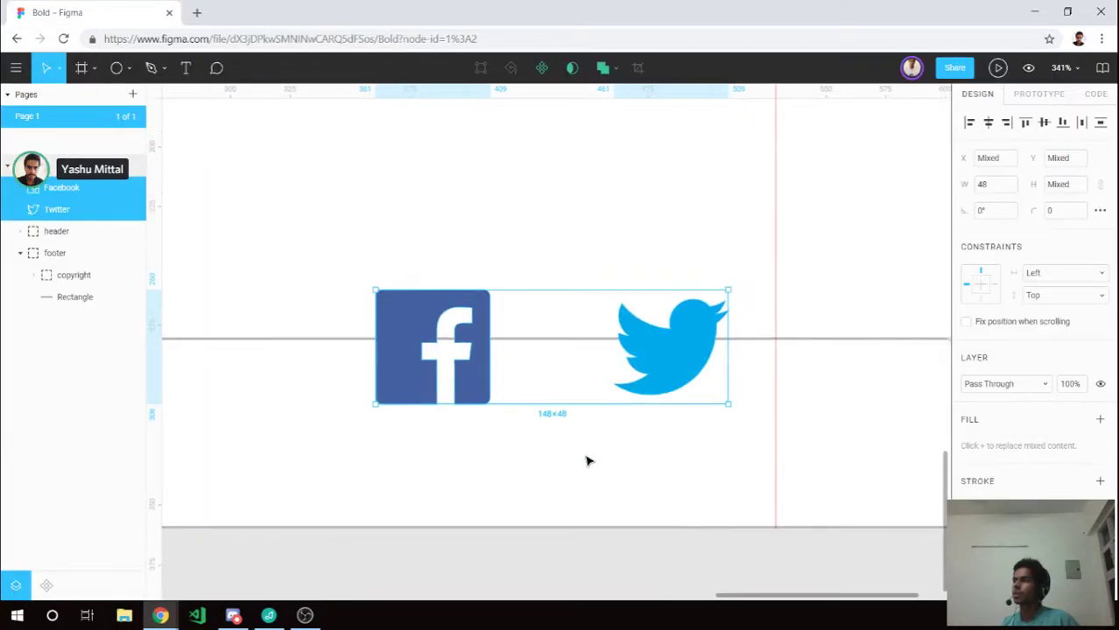
Move the Twitter icon down into the footer and shrink it.
scroll(630, 447, "down", 2)
scroll(669, 429, "up", 5)
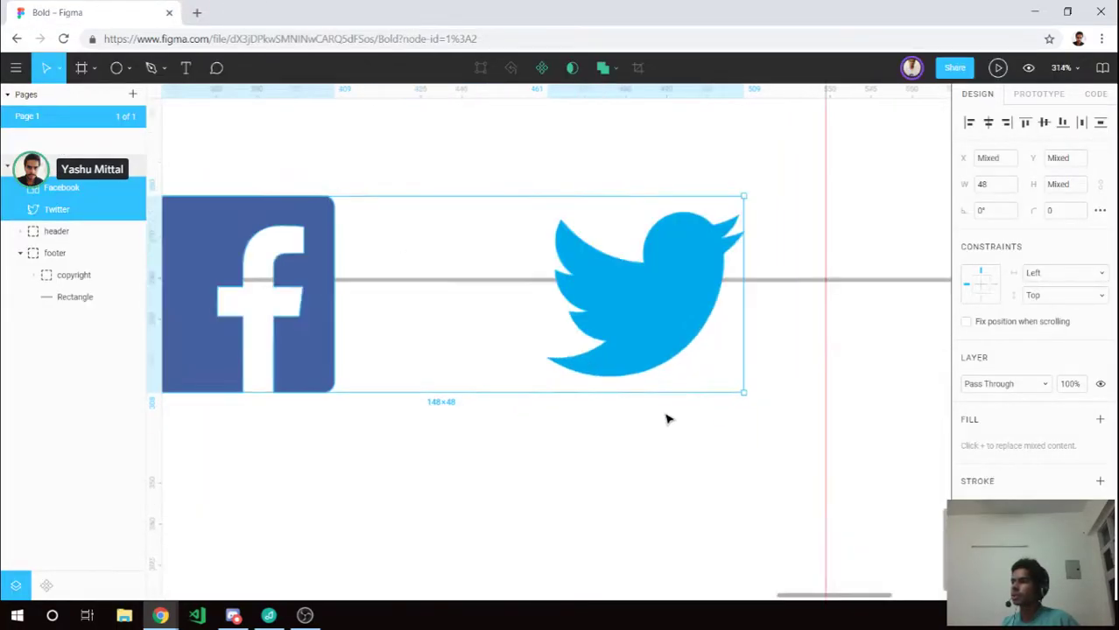
left_click(655, 331)
scroll(650, 331, "down", 2)
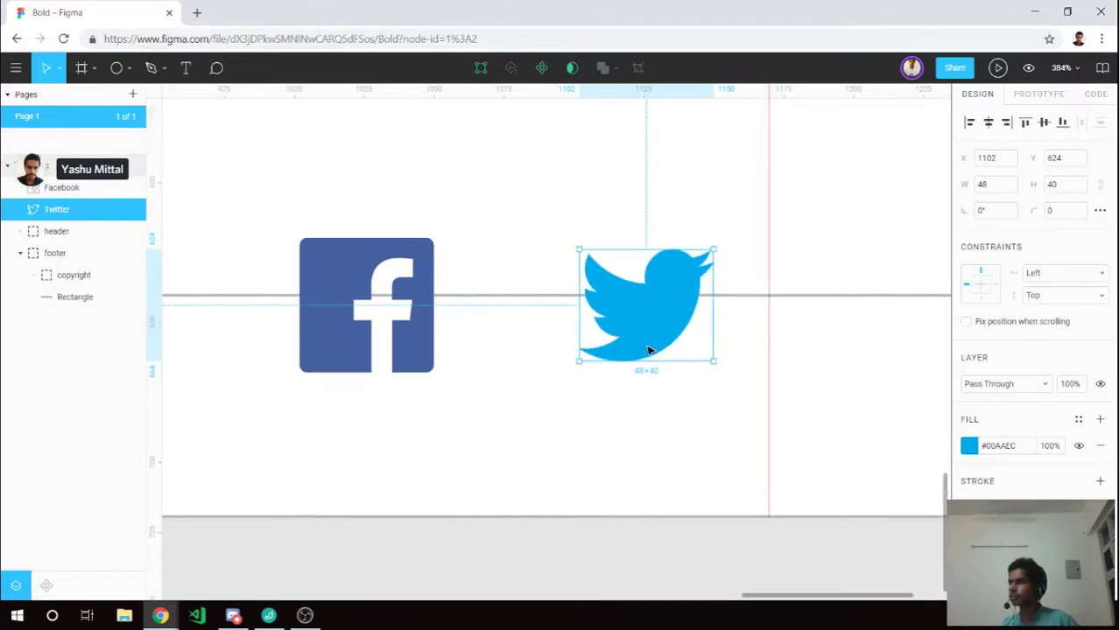
left_click_drag(648, 331, 675, 425)
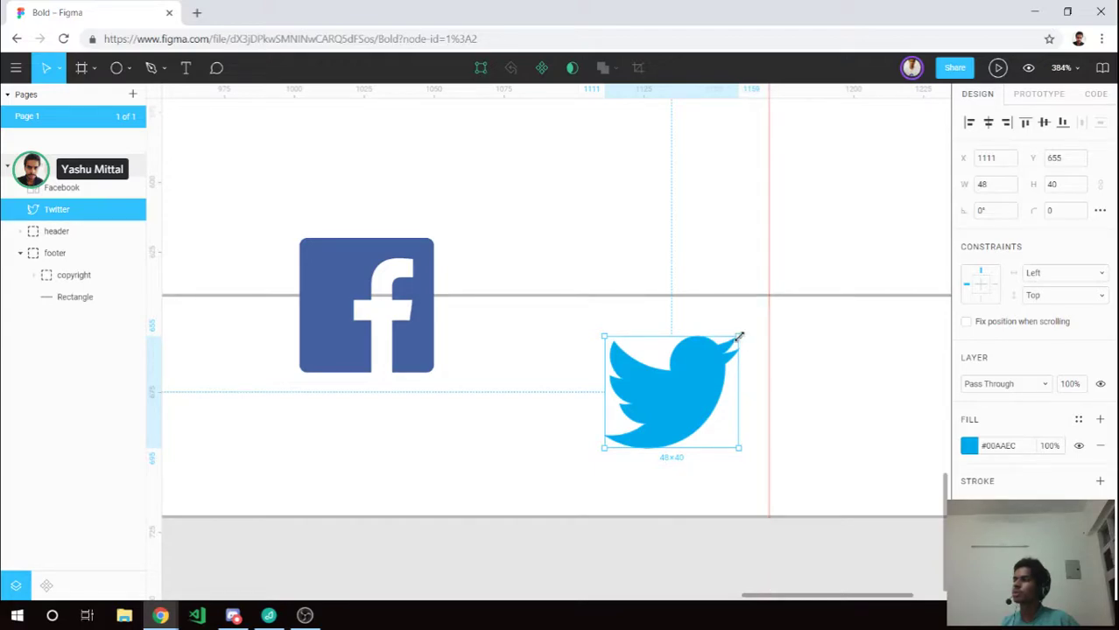
left_click_drag(738, 336, 689, 394)
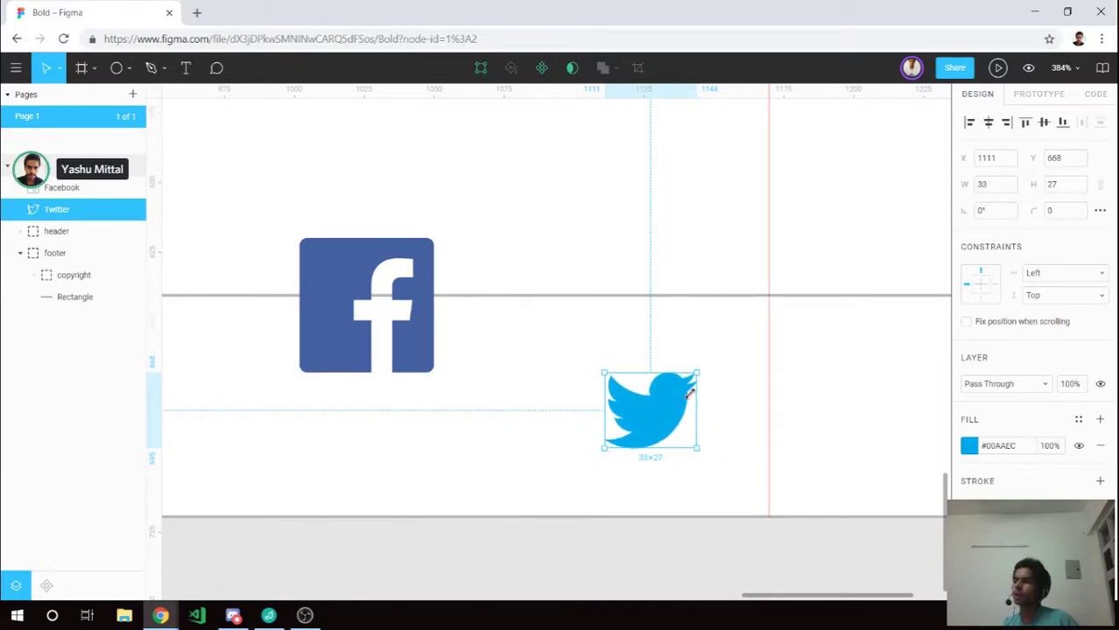
mouse_move(679, 399)
left_mouse_down()
mouse_move(667, 399)
mouse_move(686, 417)
mouse_move(739, 399)
mouse_move(750, 409)
left_mouse_up()
Resize the Facebook icon to 22 px with proportions locked.
left_click(343, 335)
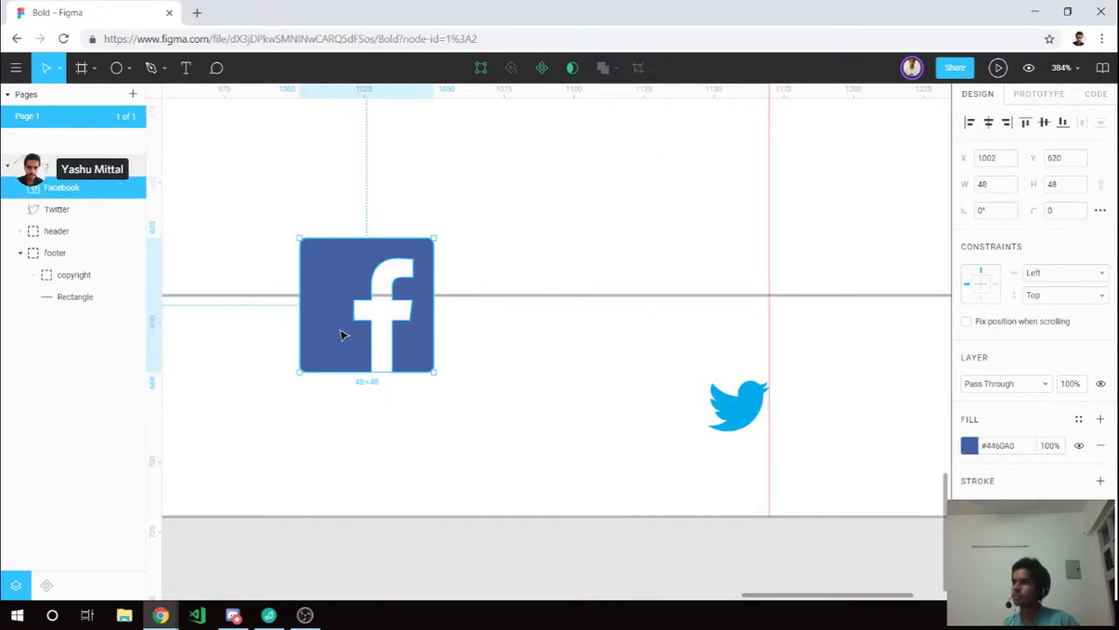
left_click_drag(416, 412, 475, 430)
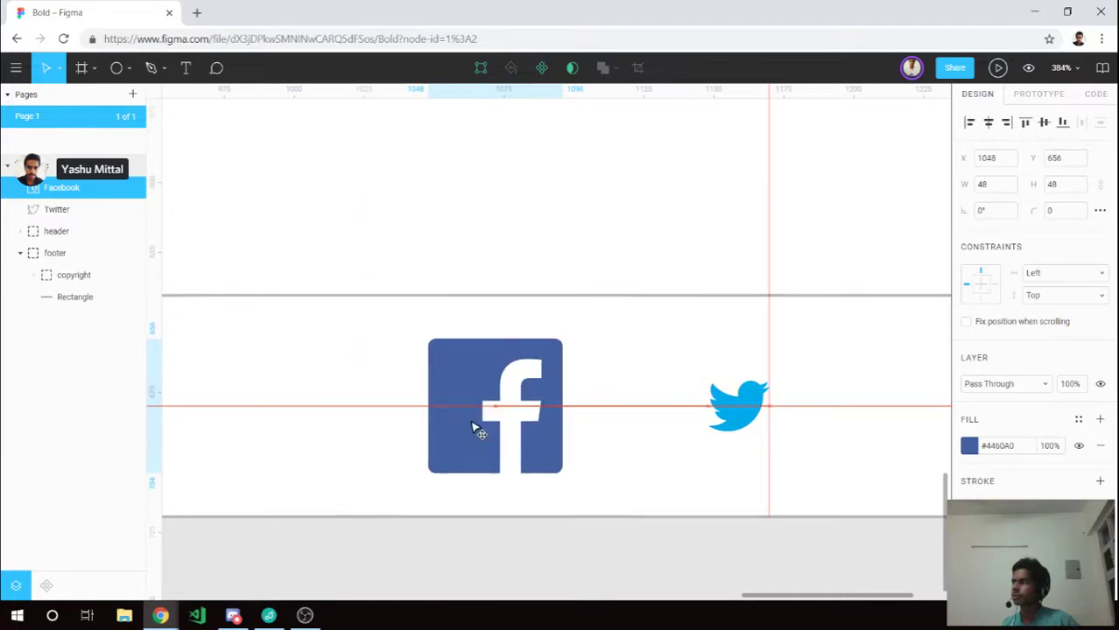
left_click(1101, 184)
left_click(1055, 186)
type("2")
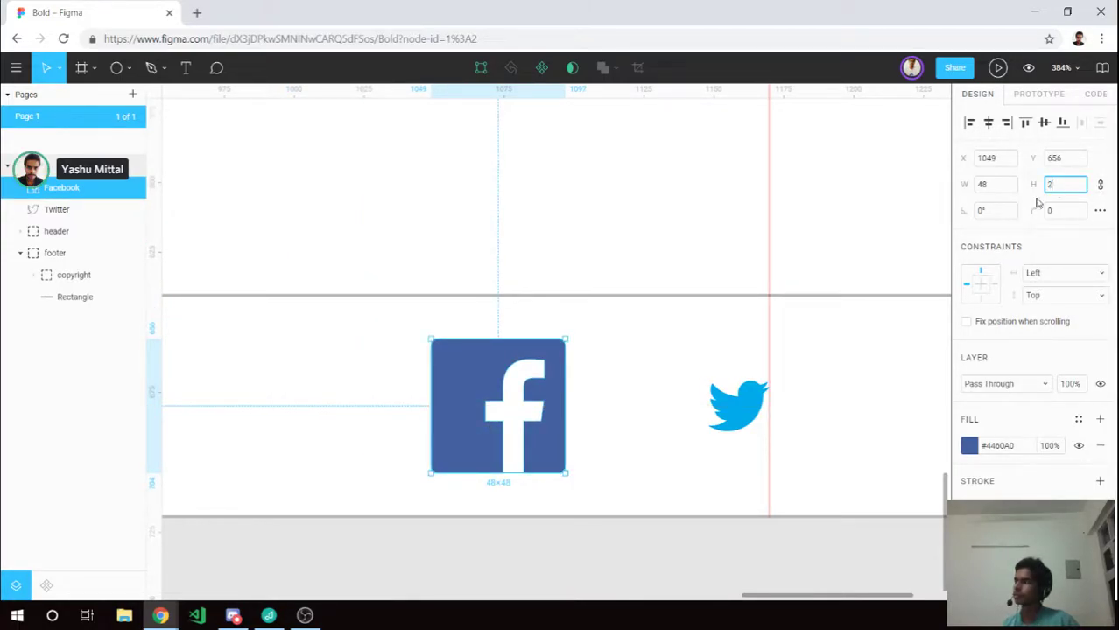
type("2")
key("Return")
Place the Facebook icon beside Twitter and nudge it level with it.
left_click(722, 400)
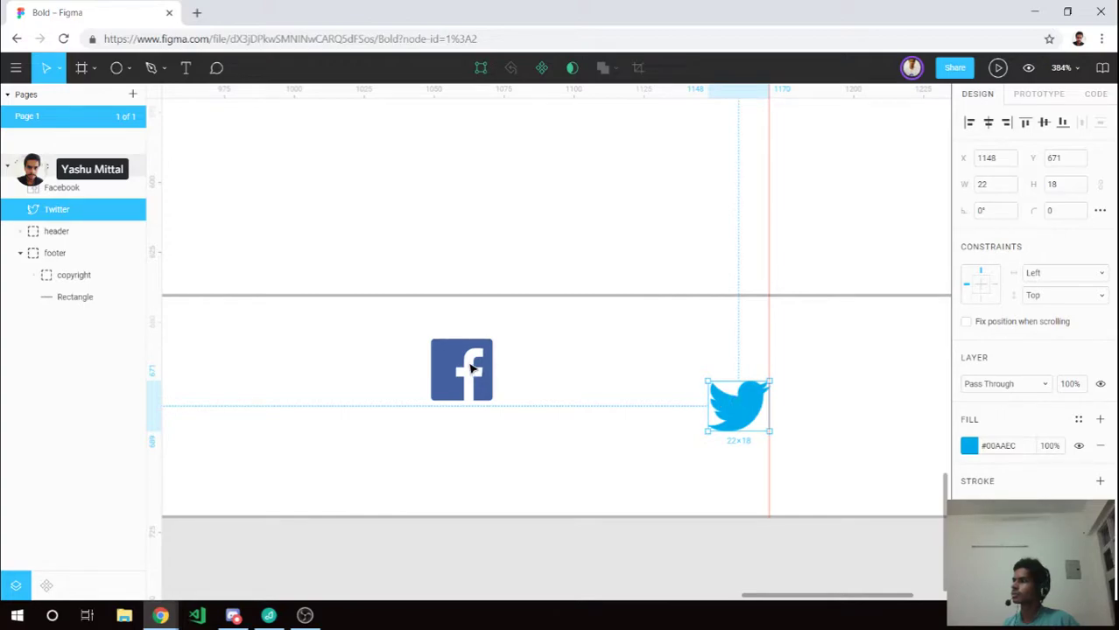
left_click(499, 382)
mouse_move(489, 382)
left_mouse_down()
mouse_move(531, 404)
mouse_move(693, 430)
left_mouse_up()
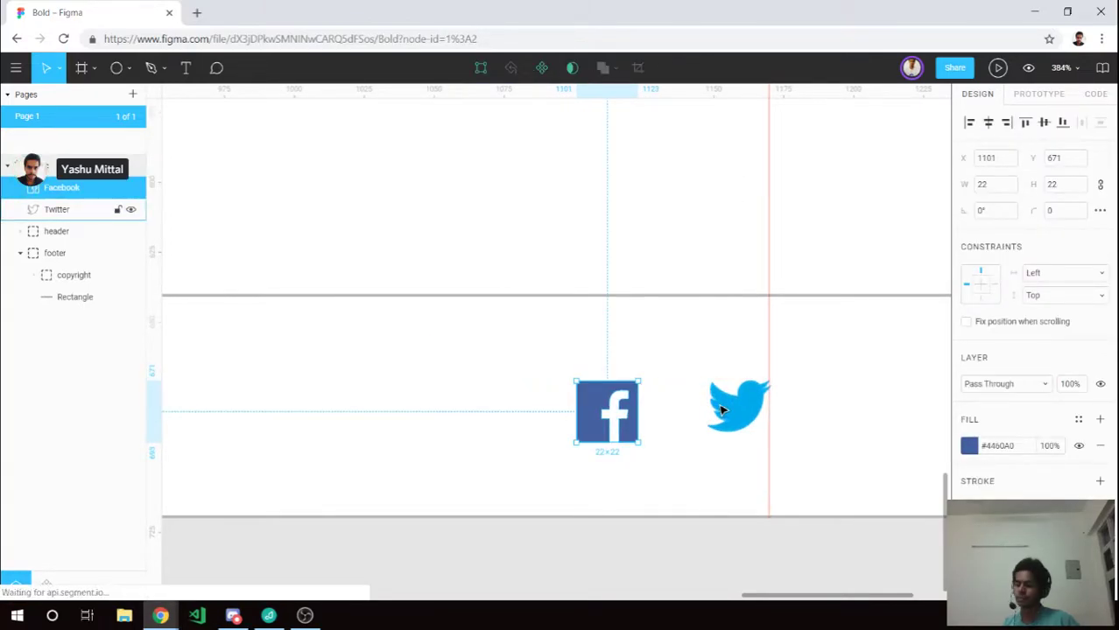
key("alt")
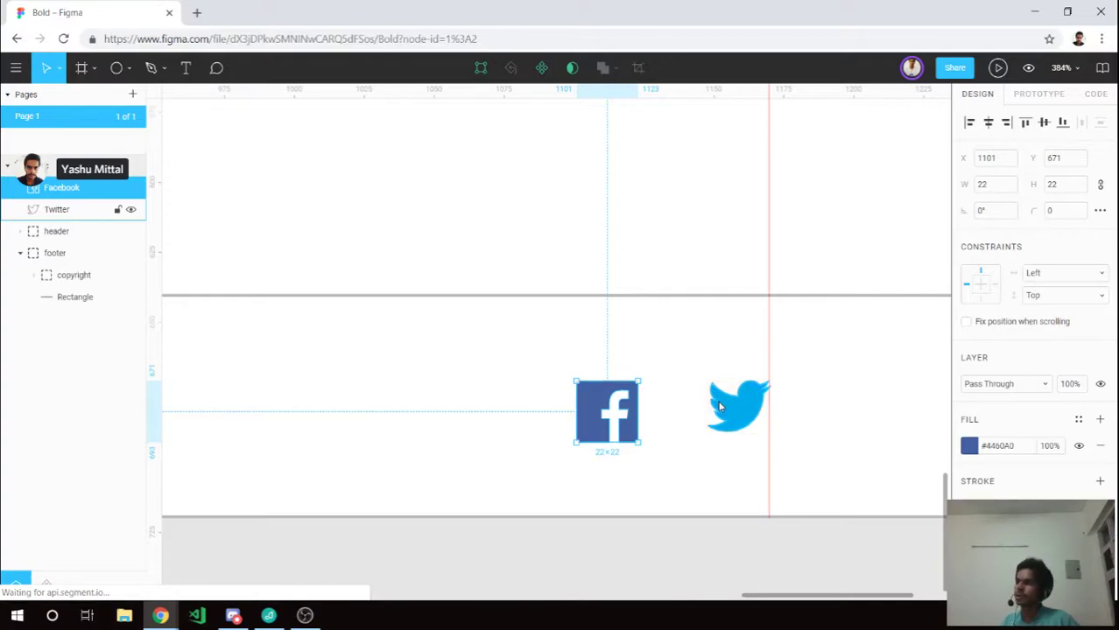
key("Up")
key("Left")
key("Left")
key("Left")
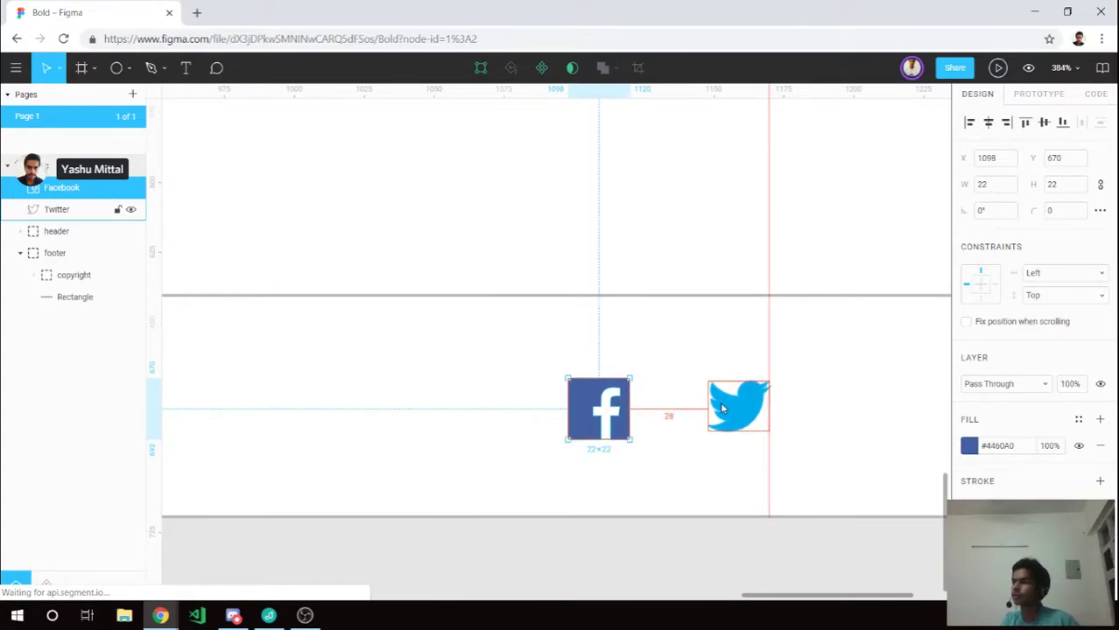
key("Left")
key("Left")
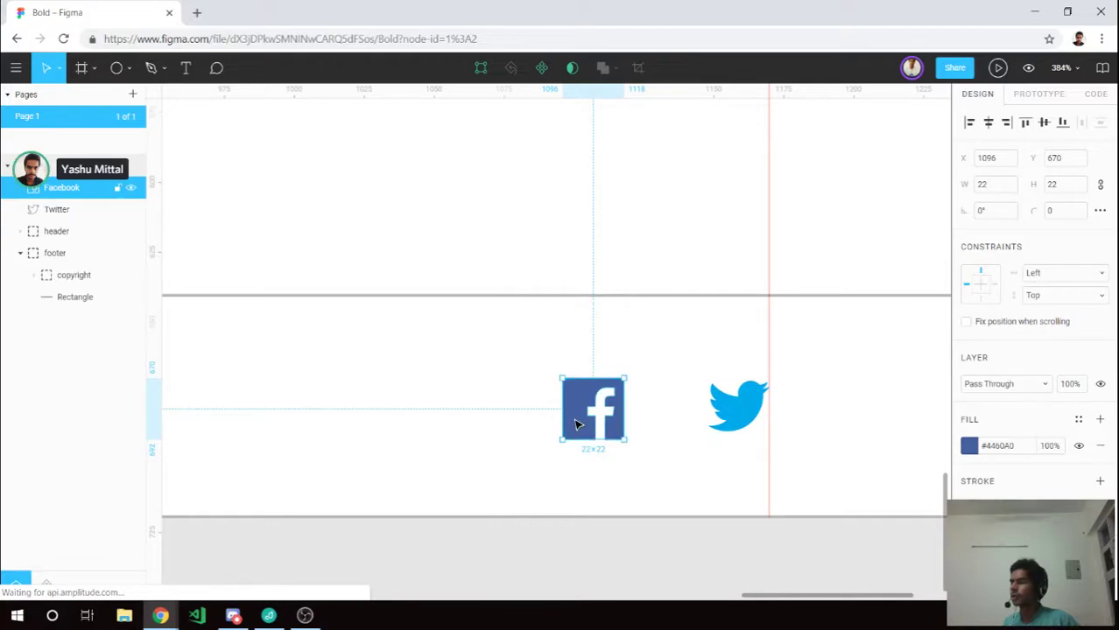
left_click_drag(574, 419, 578, 422)
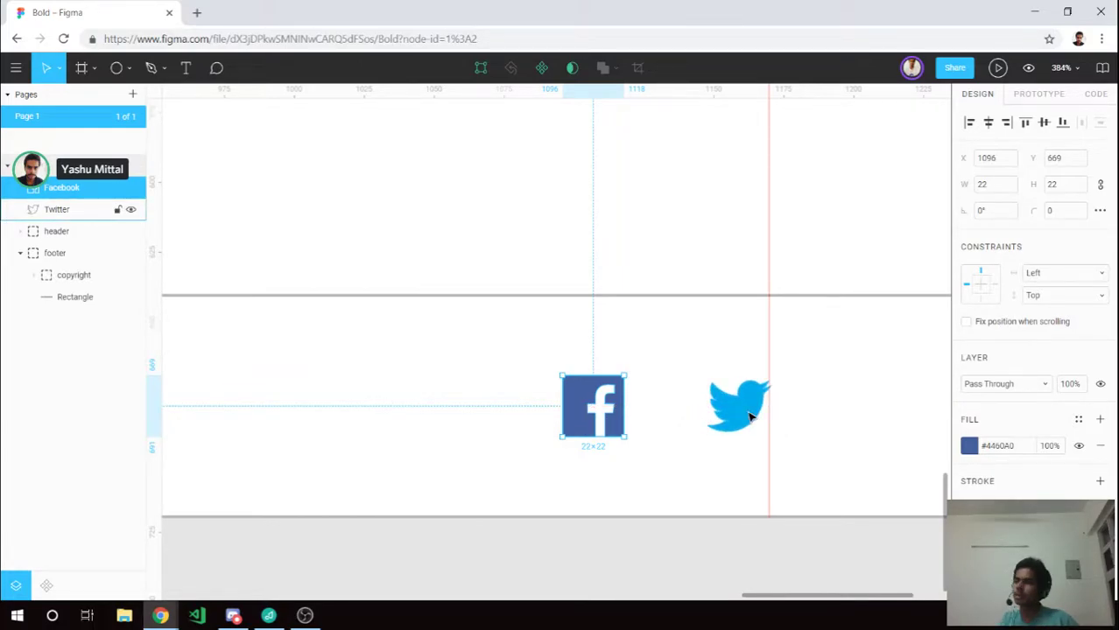
Deselect and pan across the footer to check the two icons' alignment.
scroll(646, 267, "down", 1)
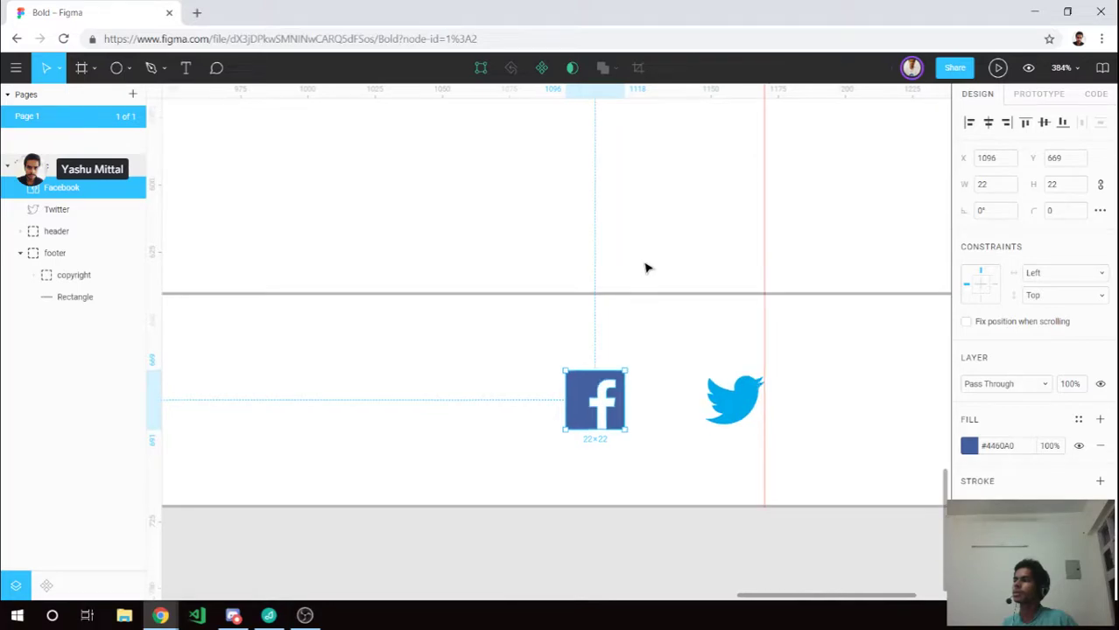
scroll(646, 267, "down", 3)
scroll(643, 264, "down", 3)
scroll(642, 350, "down", 2)
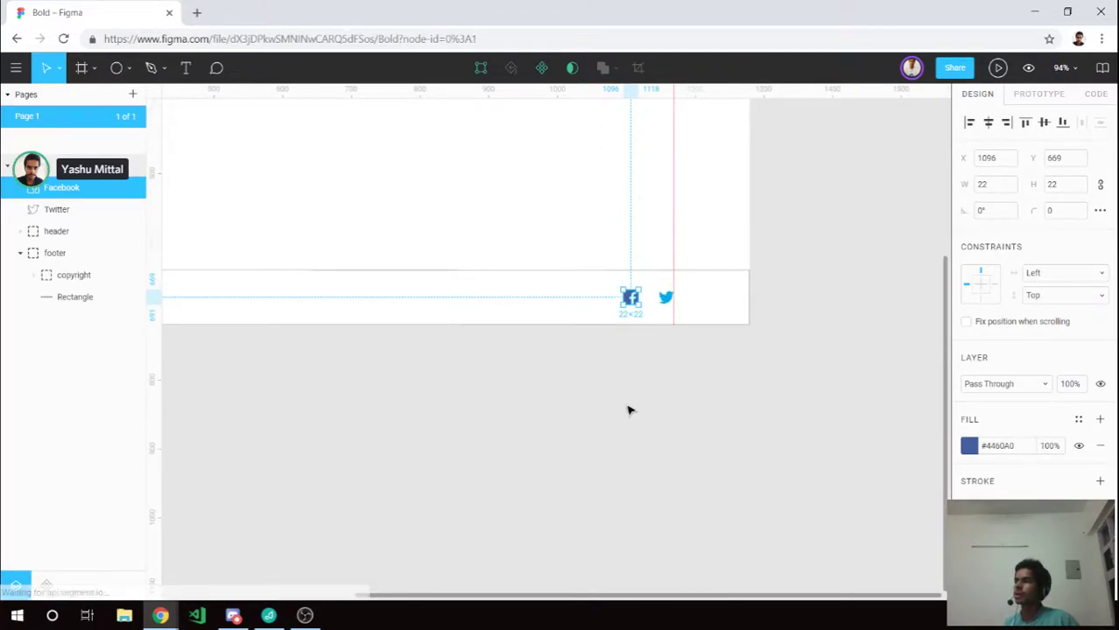
left_click(628, 410)
scroll(627, 410, "up", 1)
scroll(628, 410, "down", 1)
scroll(628, 408, "down", 2)
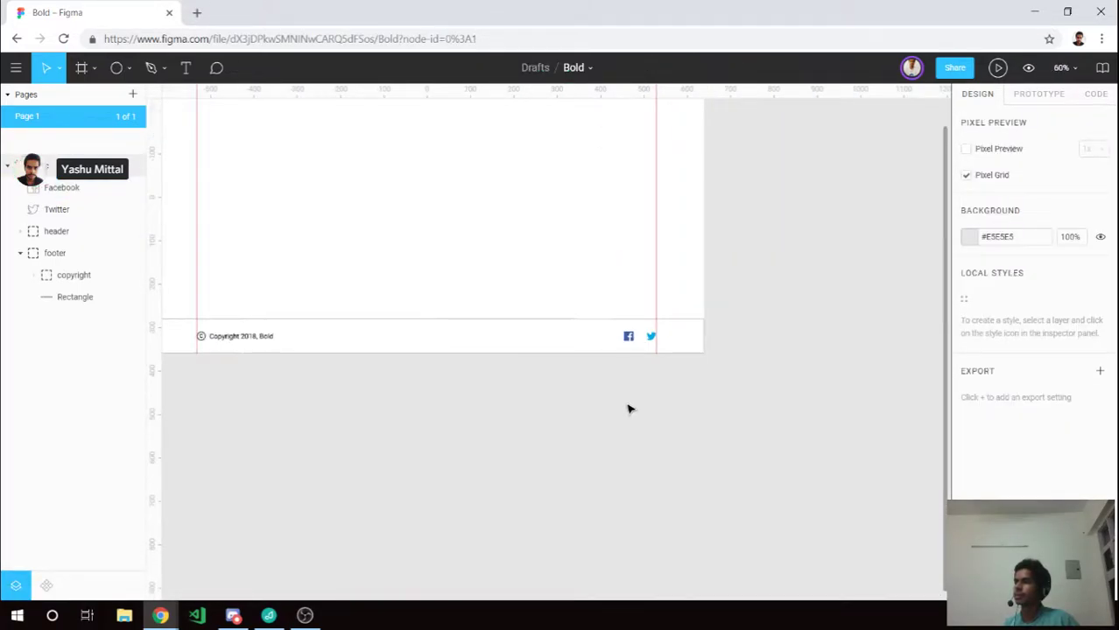
scroll(627, 409, "left", 1)
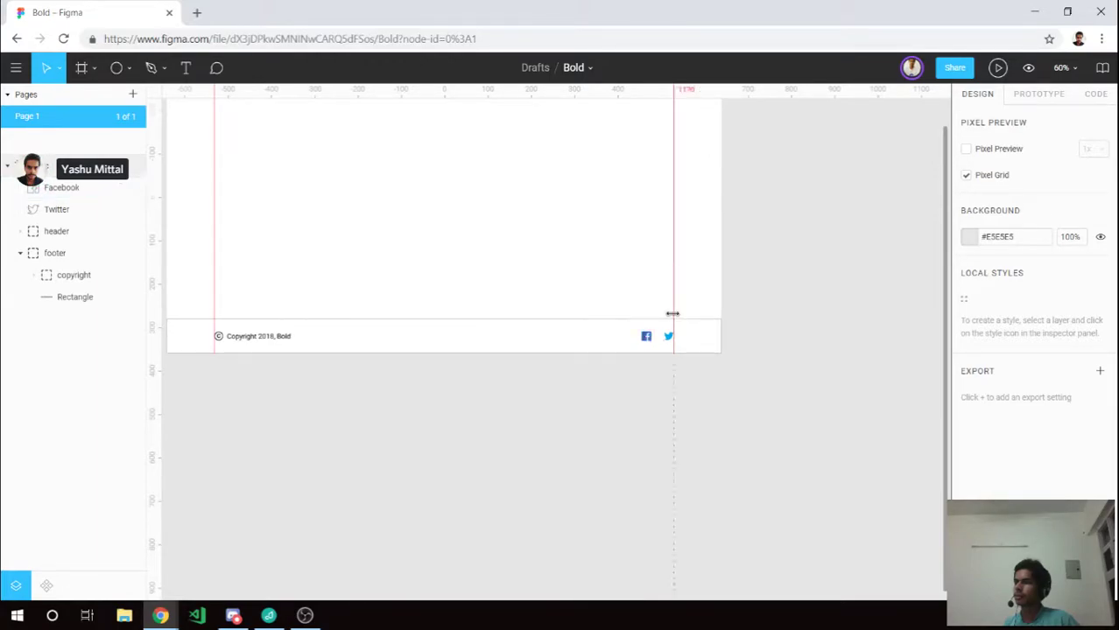
scroll(670, 340, "up", 1)
scroll(671, 340, "up", 2)
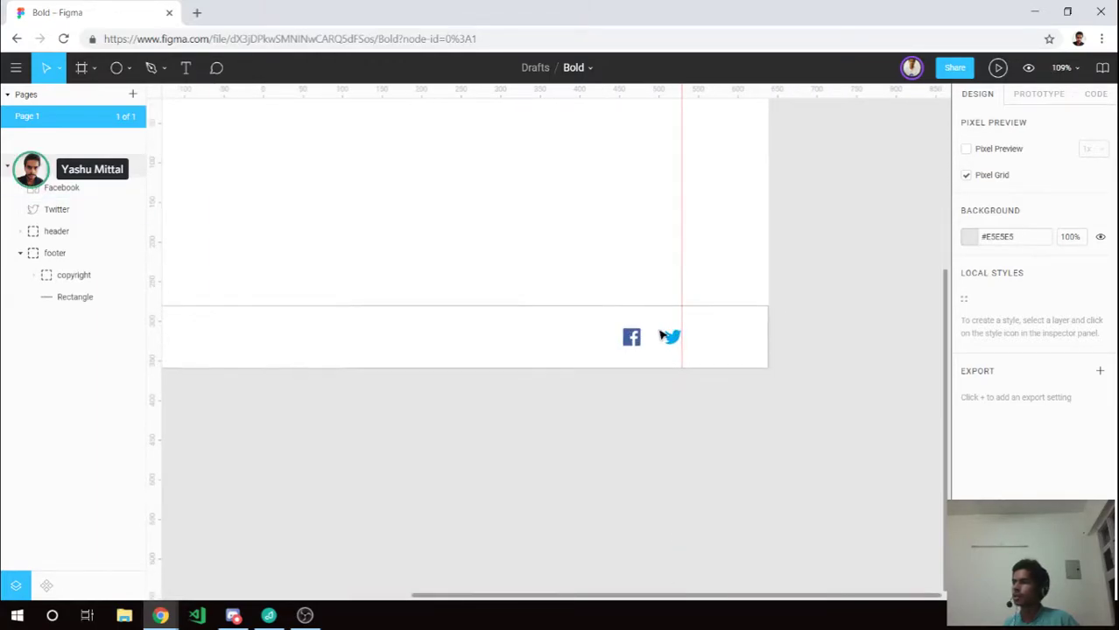
scroll(671, 340, "up", 2)
scroll(671, 339, "up", 1)
left_click(685, 351)
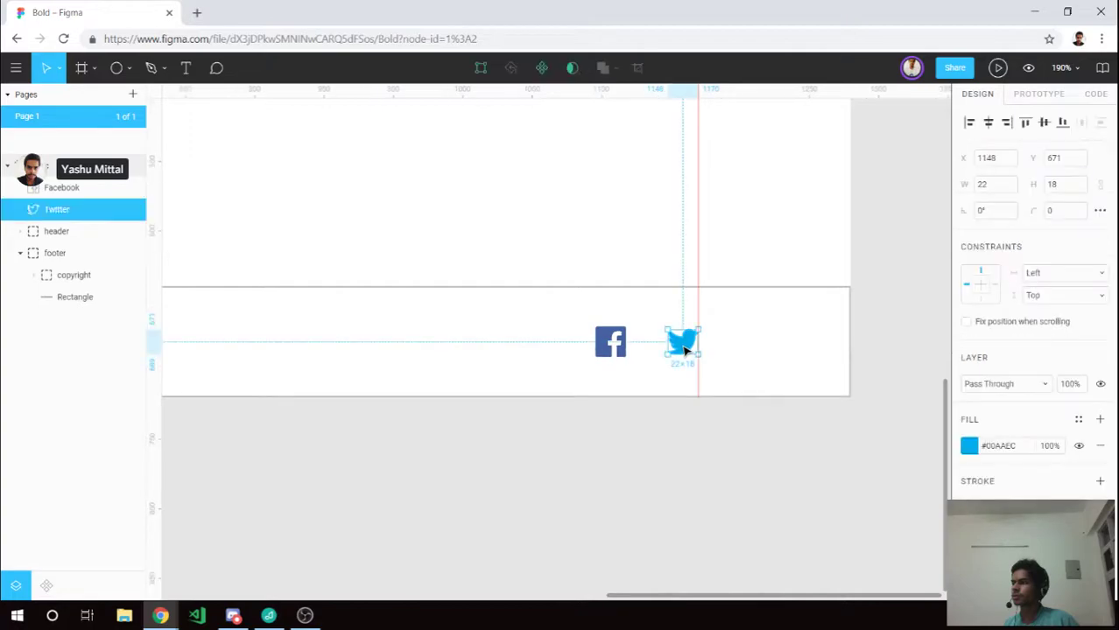
Remove the footer rectangle's grey outline and unhide its fill.
left_click(644, 294)
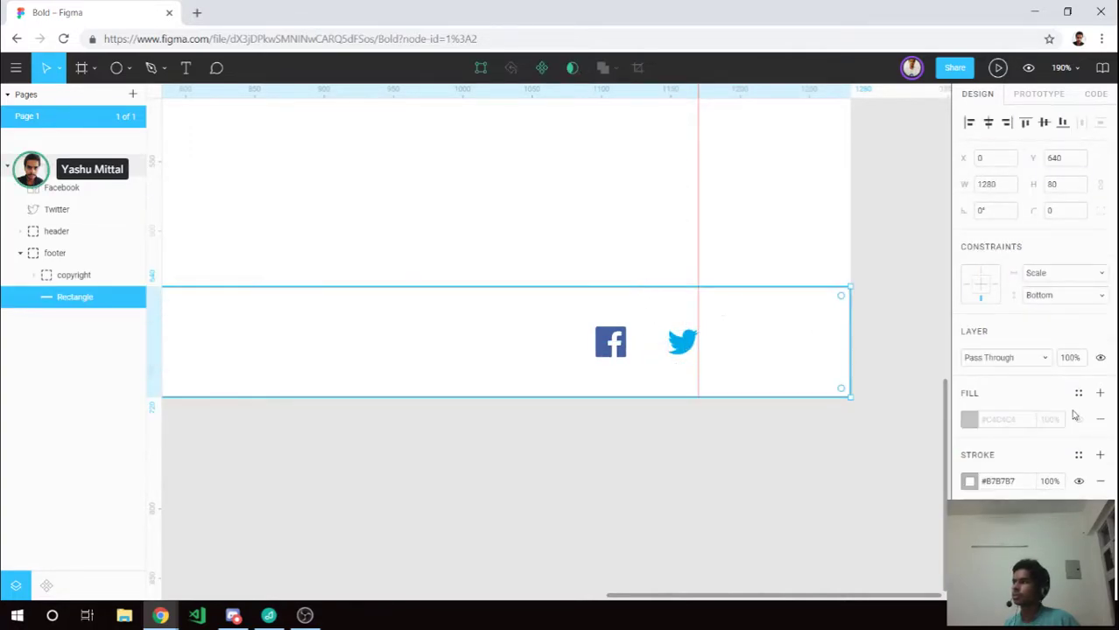
left_click(1100, 480)
left_click(1078, 420)
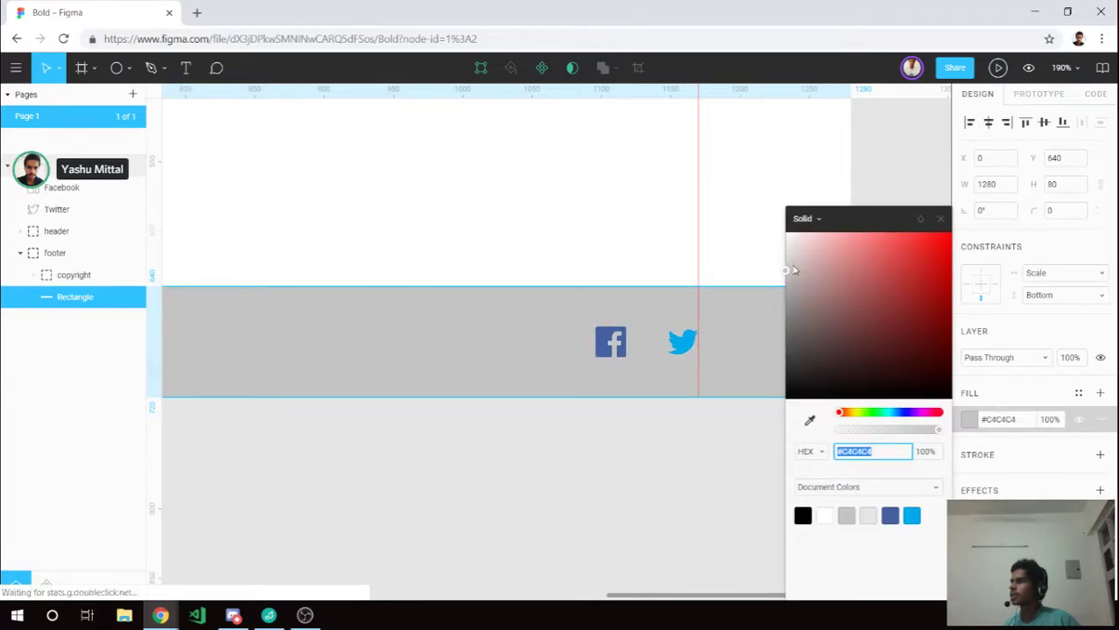
Set the footer fill to the pale bluish grey #F7F8F9.
left_click(786, 257)
left_click(786, 255)
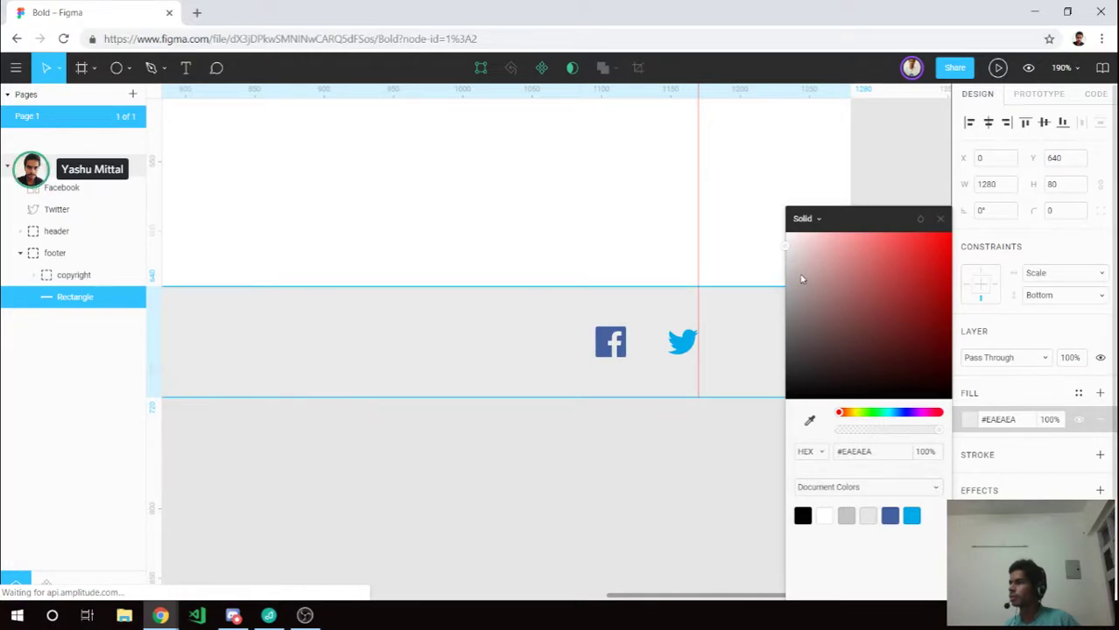
left_click(786, 245)
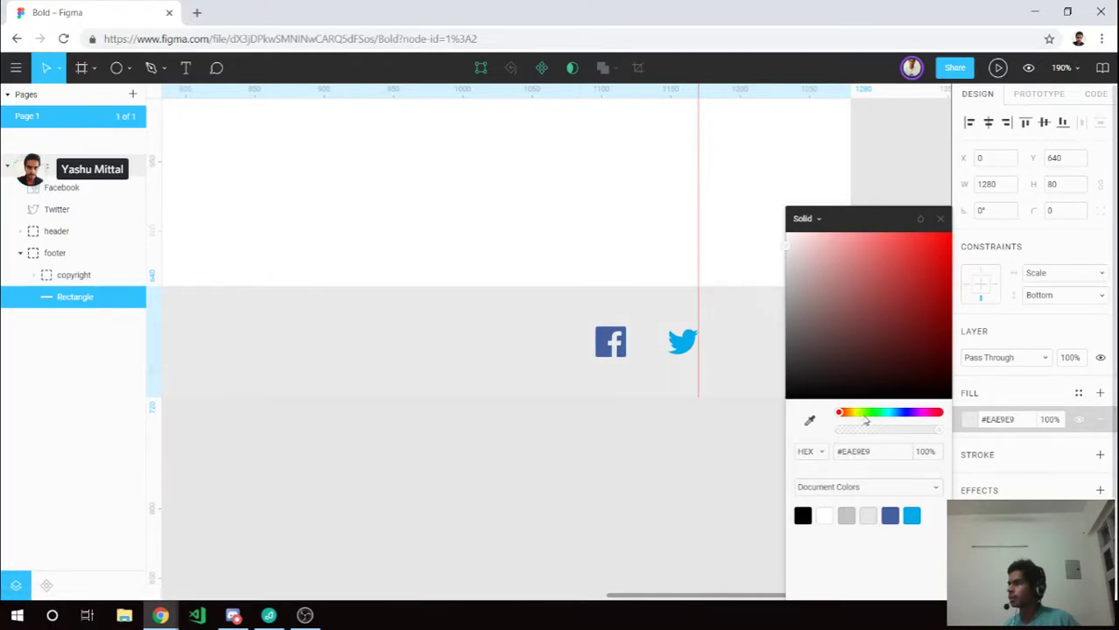
left_click(899, 418)
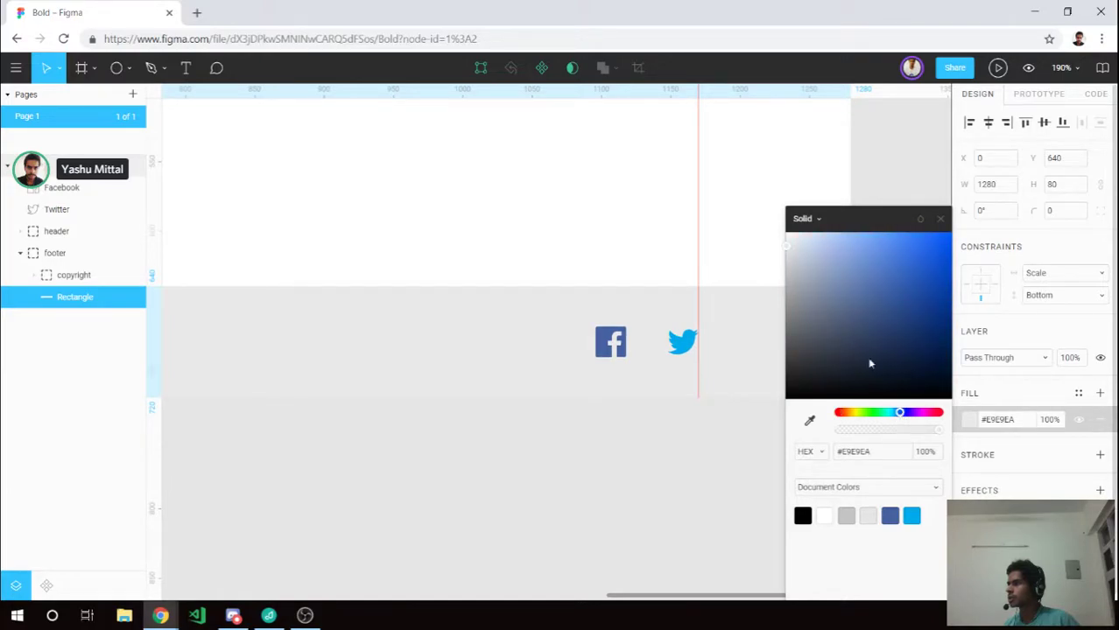
left_click(794, 248)
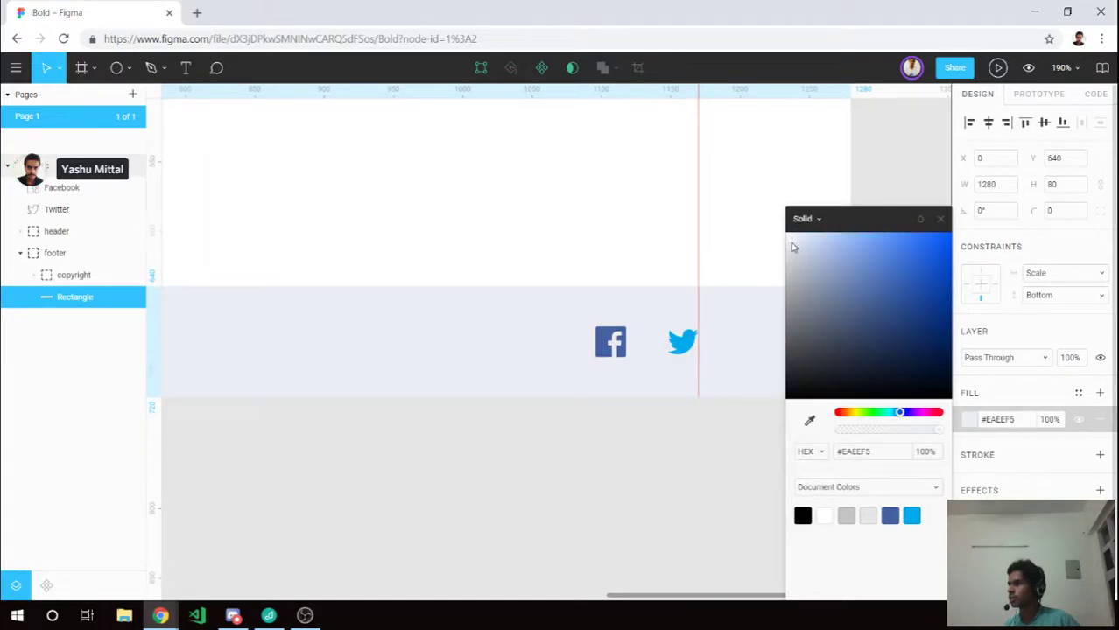
left_click(791, 246)
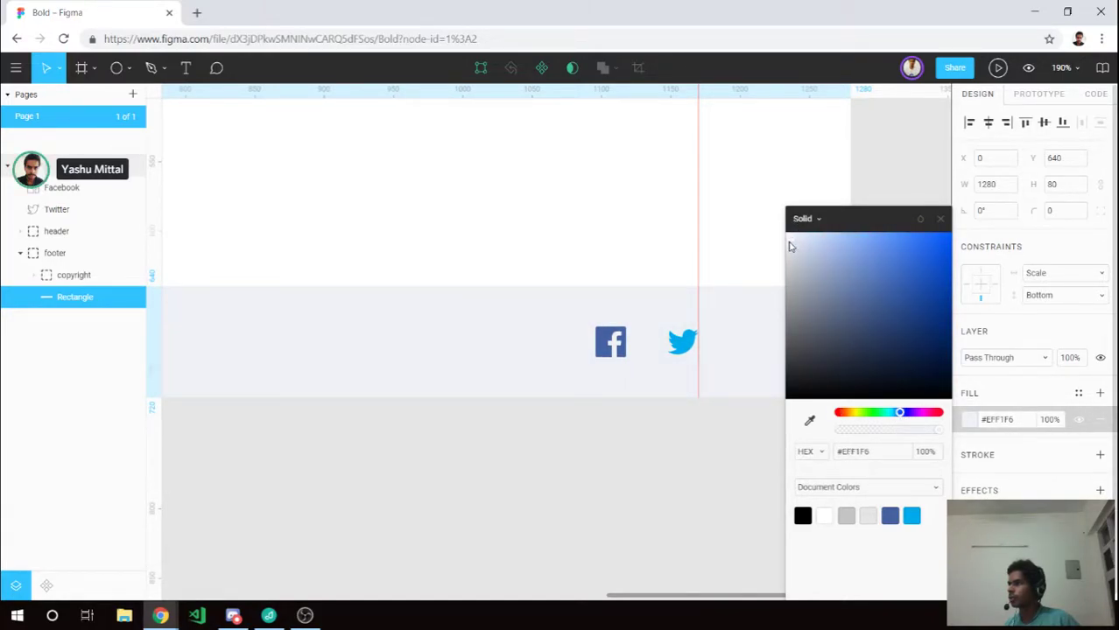
left_click(786, 244)
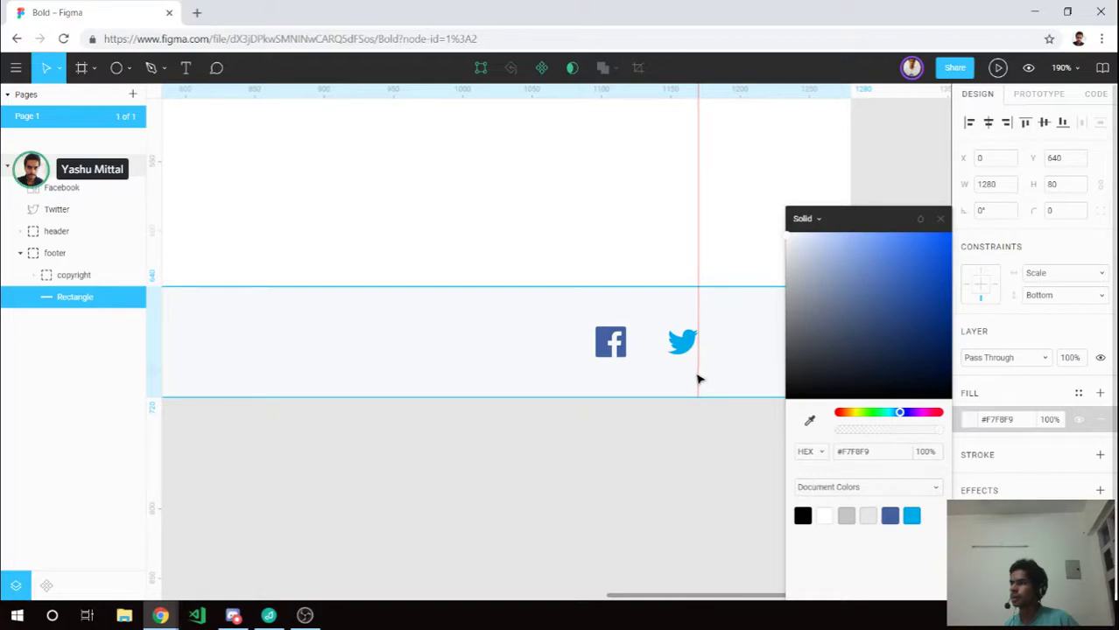
left_click(731, 401)
Select the whole footer group and pan around to review it.
left_click(574, 394)
scroll(604, 389, "down", 3)
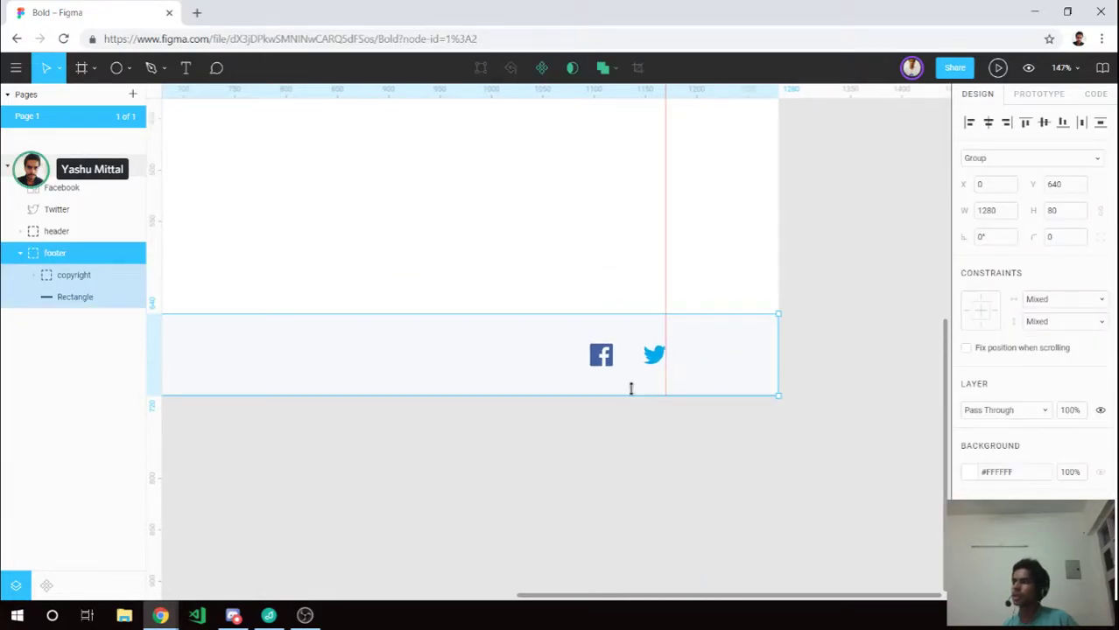
scroll(630, 387, "down", 3)
scroll(637, 389, "left", 3)
scroll(637, 389, "left", 1)
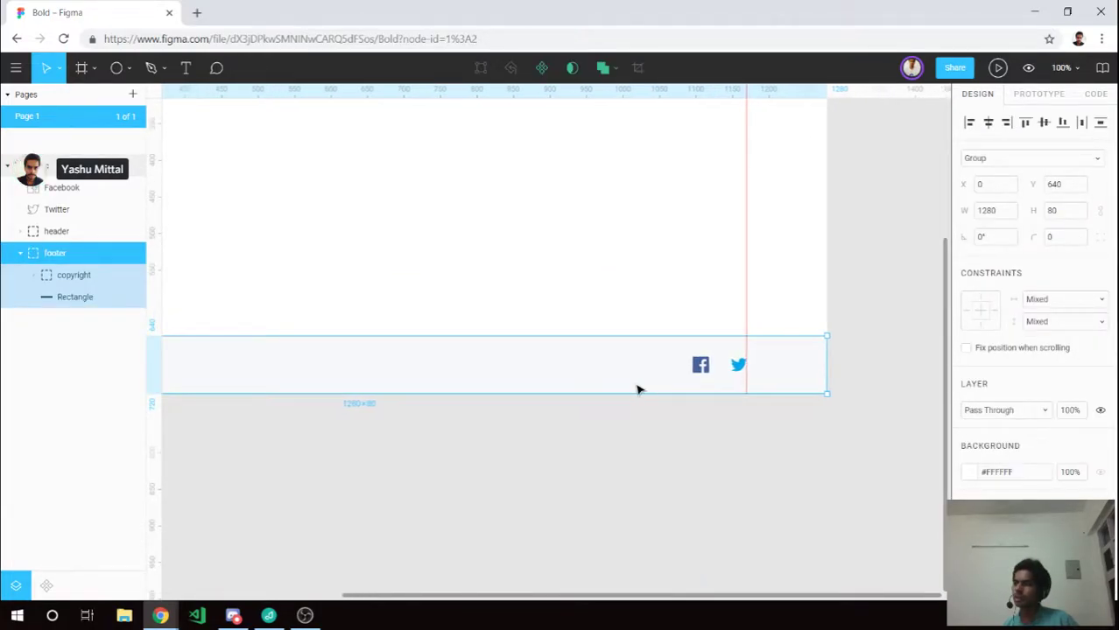
scroll(637, 390, "left", 3)
scroll(637, 390, "left", 4)
scroll(637, 390, "left", 5)
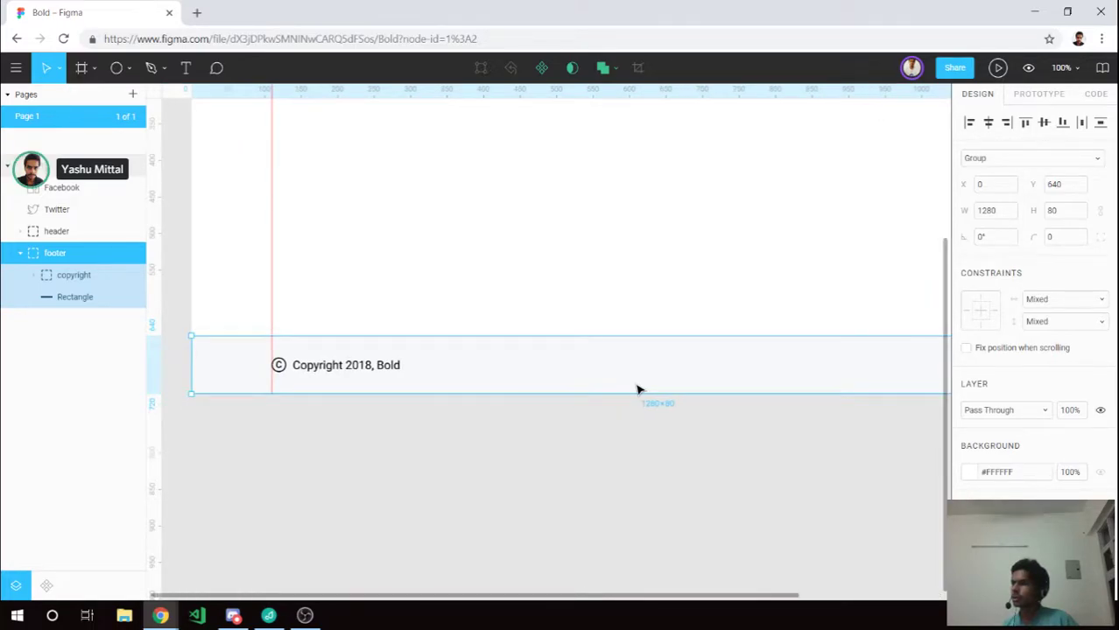
scroll(714, 392, "right", 2)
scroll(788, 399, "right", 4)
scroll(863, 404, "right", 2)
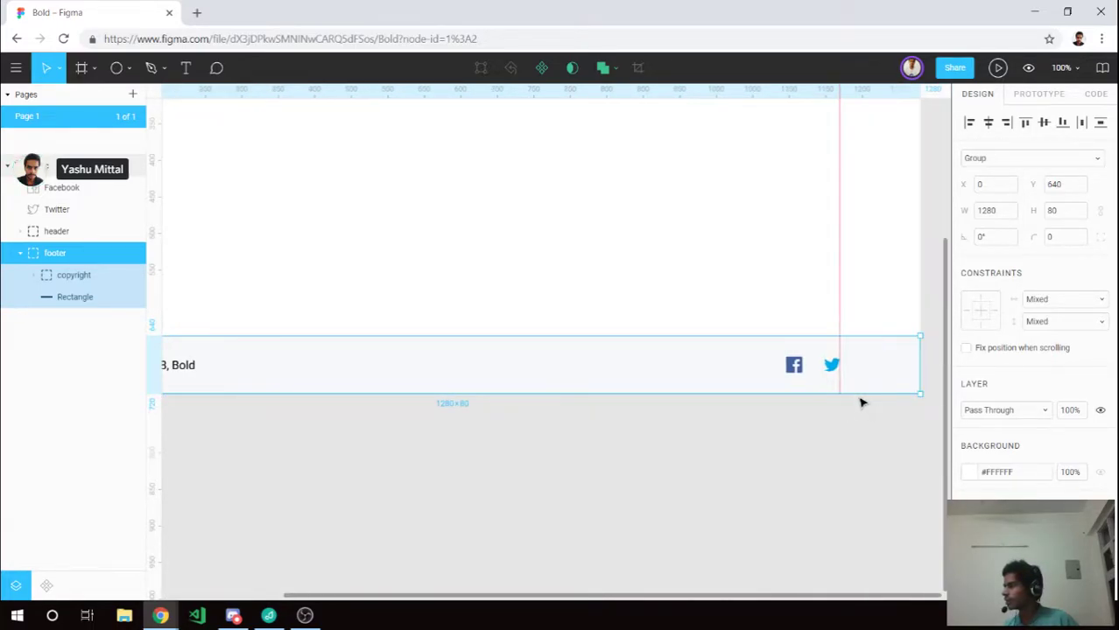
scroll(877, 369, "up", 2)
scroll(876, 369, "up", 1)
Lower the footer rectangle's #F7F8F9 fill opacity to 90%.
left_click(876, 369)
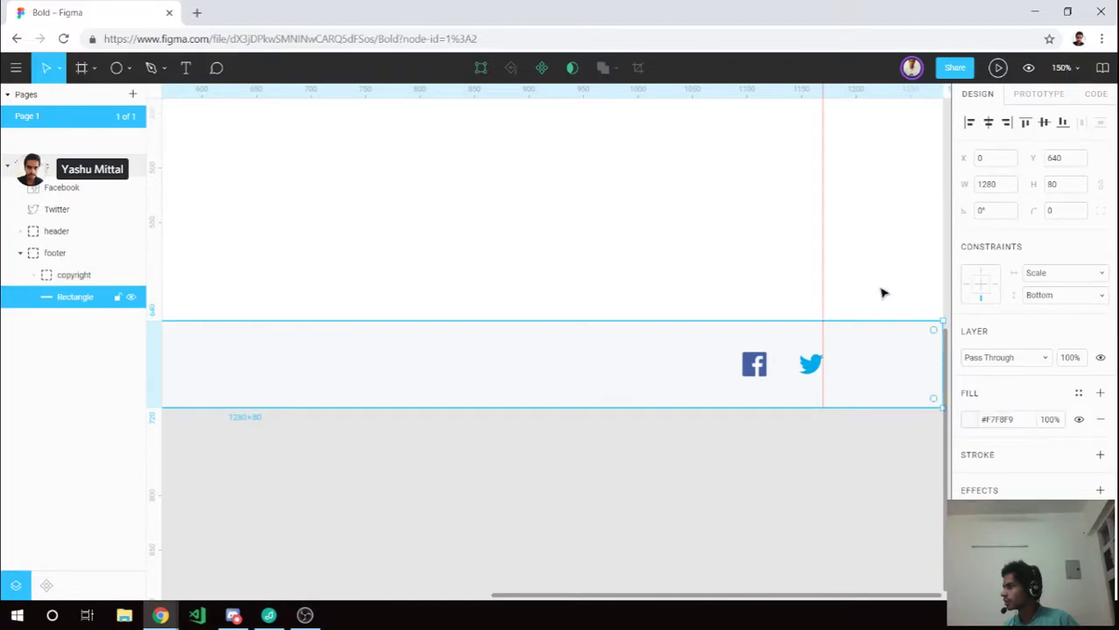
left_click(882, 293)
left_click(911, 392, "ctrl")
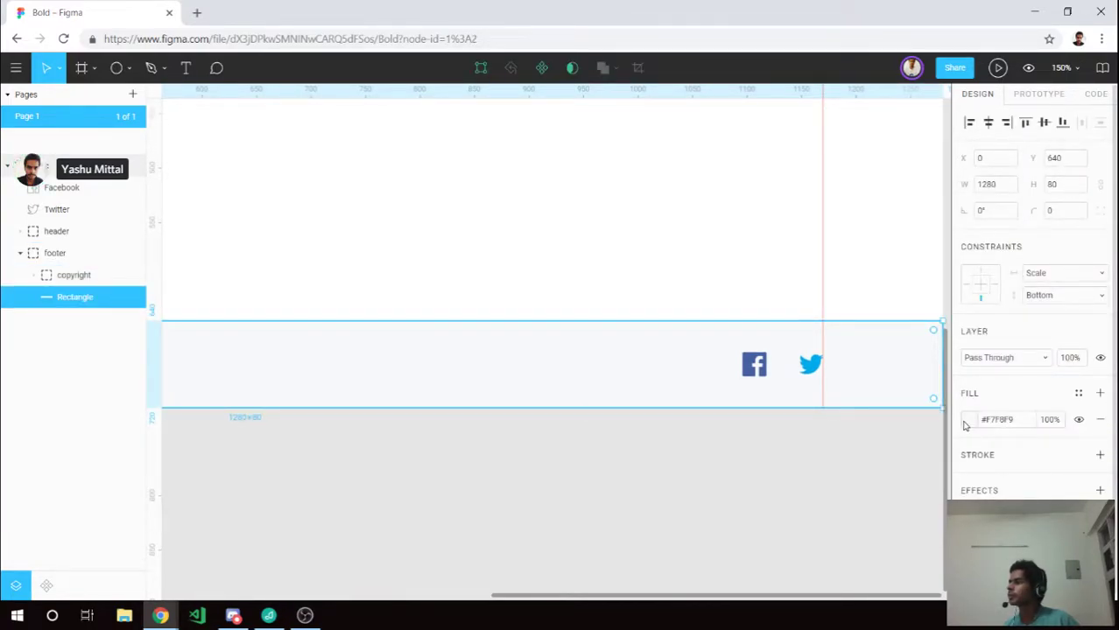
left_click(969, 425)
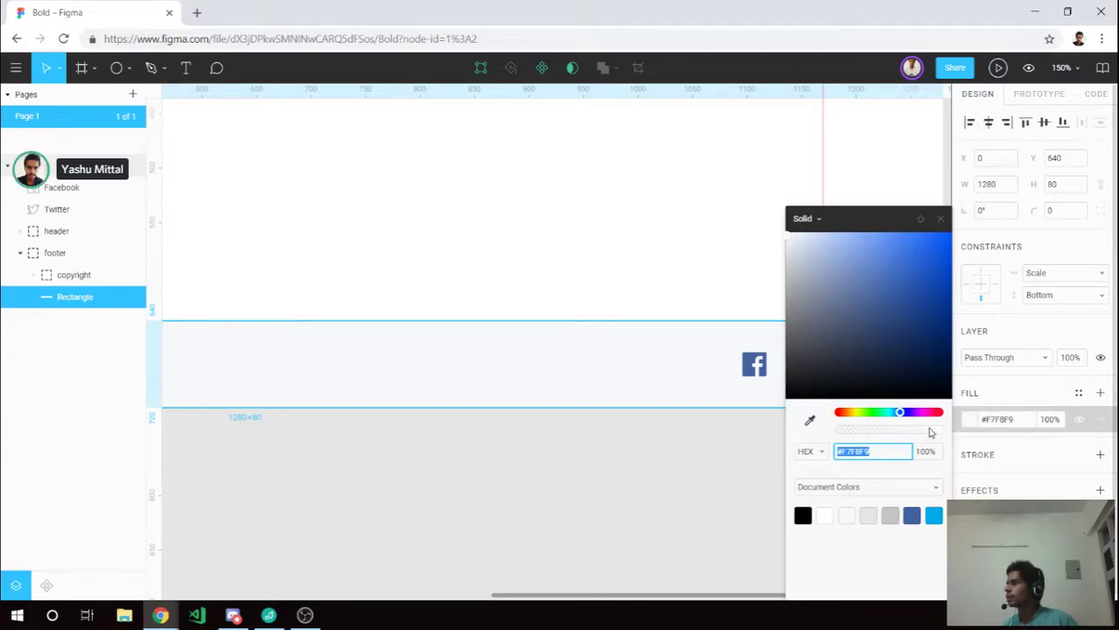
left_click(931, 432)
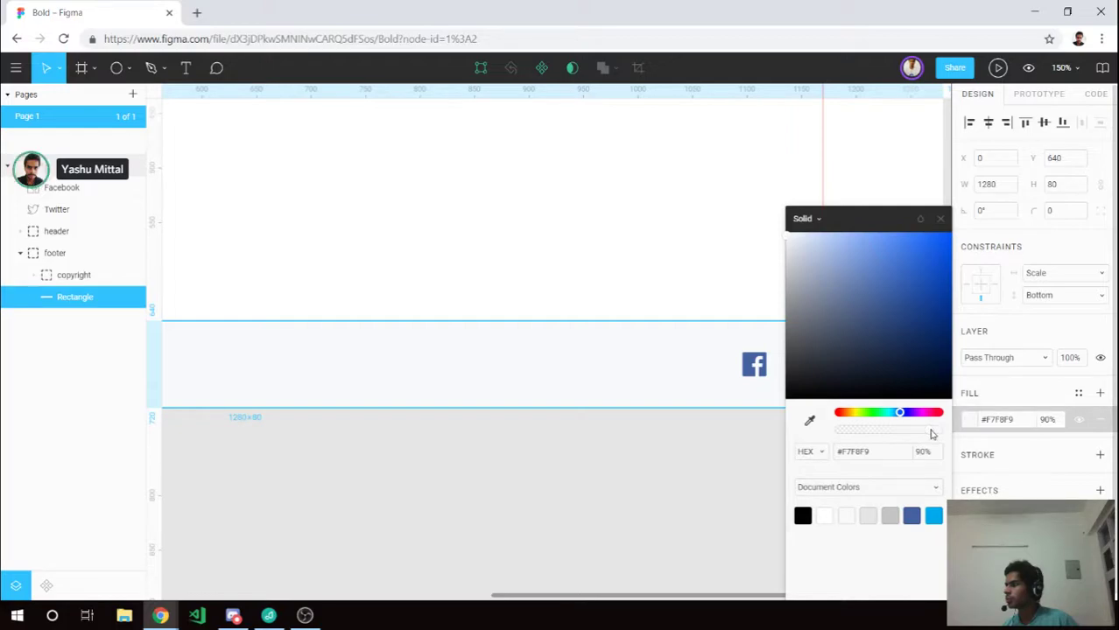
left_click(680, 464)
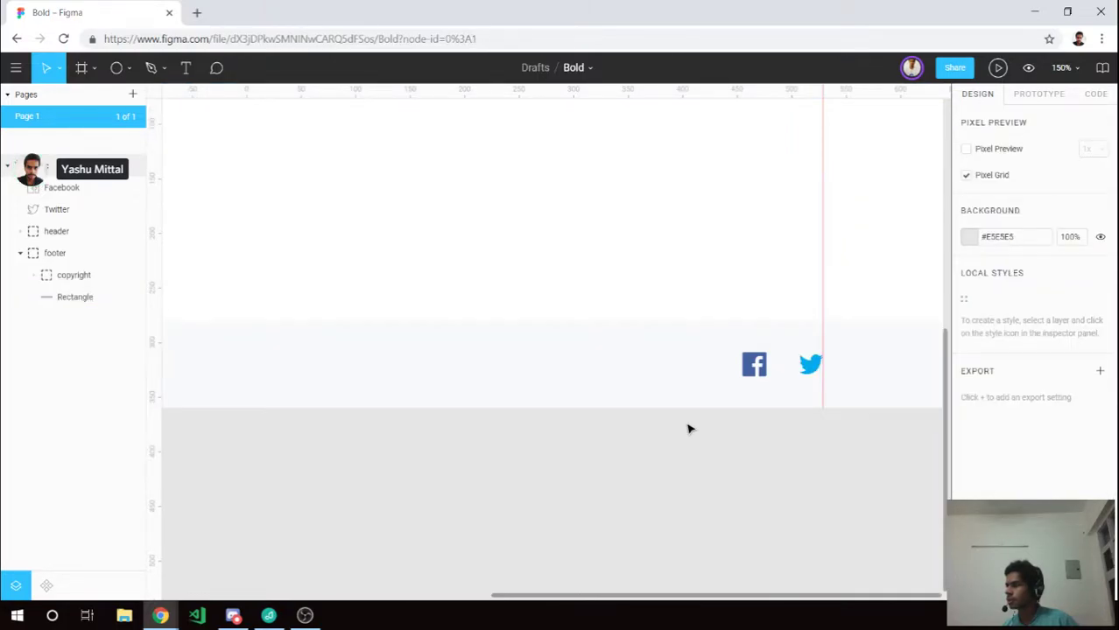
left_click(665, 384)
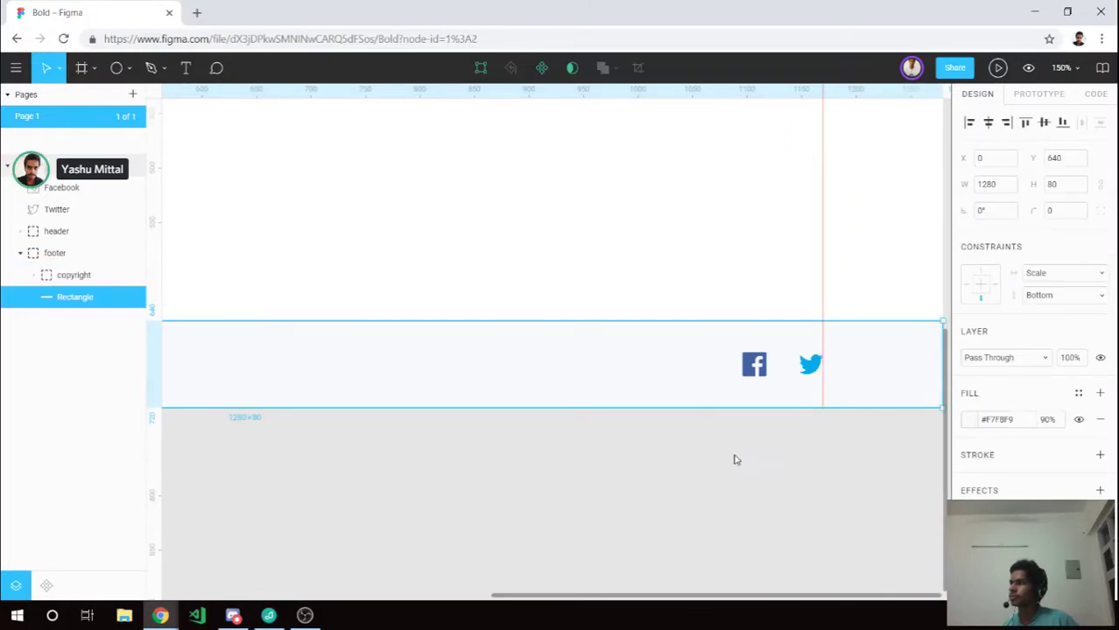
left_click(734, 448)
Select the Facebook and Twitter icons and give them a shared fill.
left_click(762, 368)
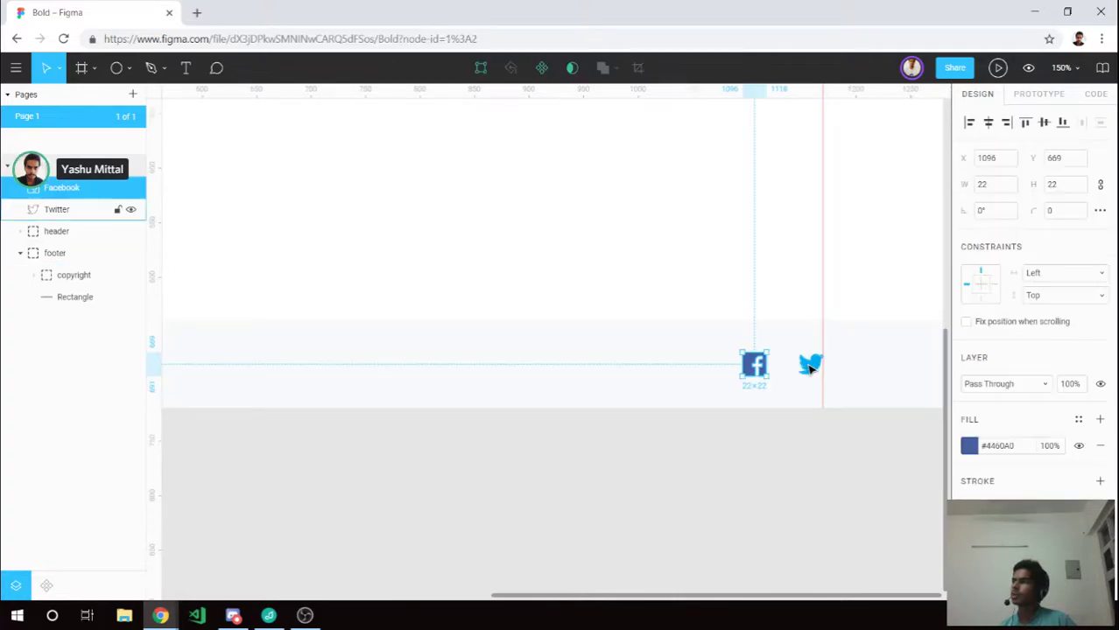
left_click(810, 368, "shift")
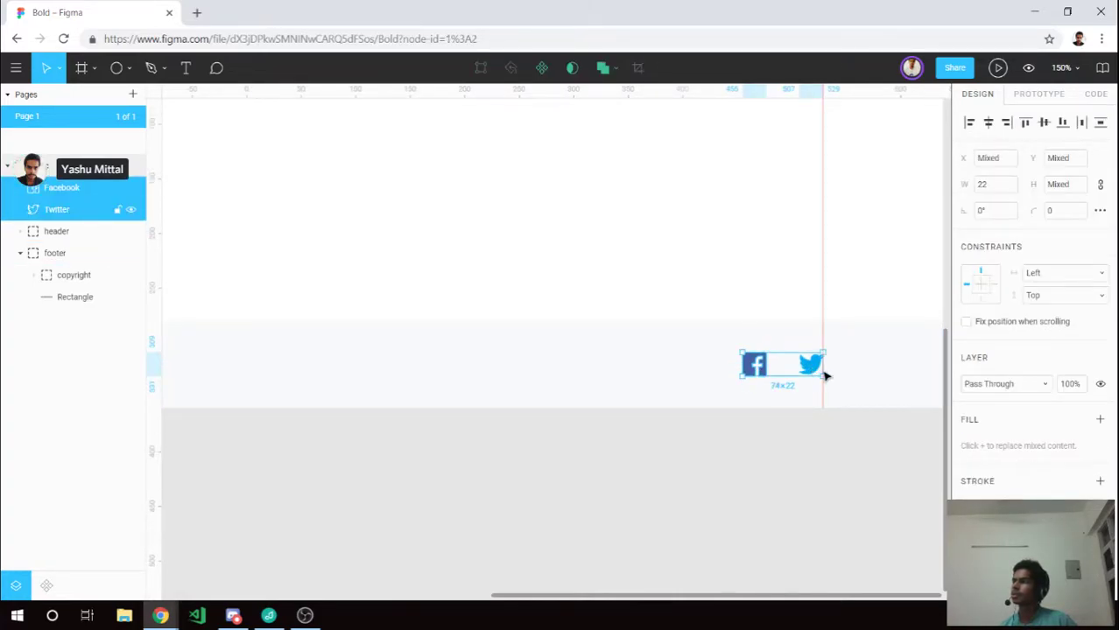
left_click(1101, 420)
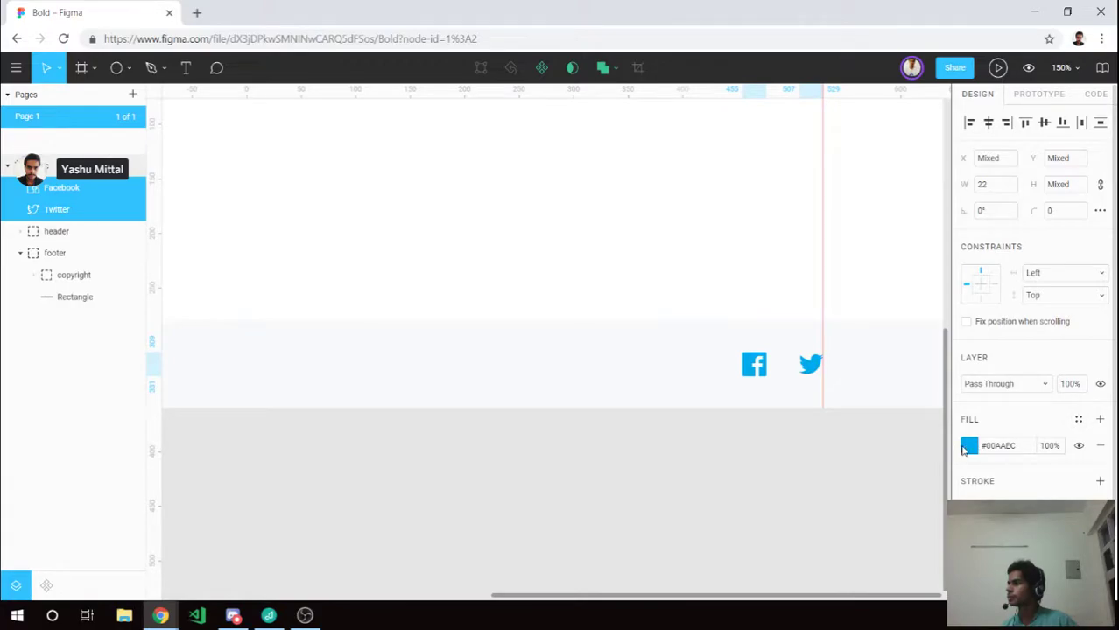
left_click(968, 447)
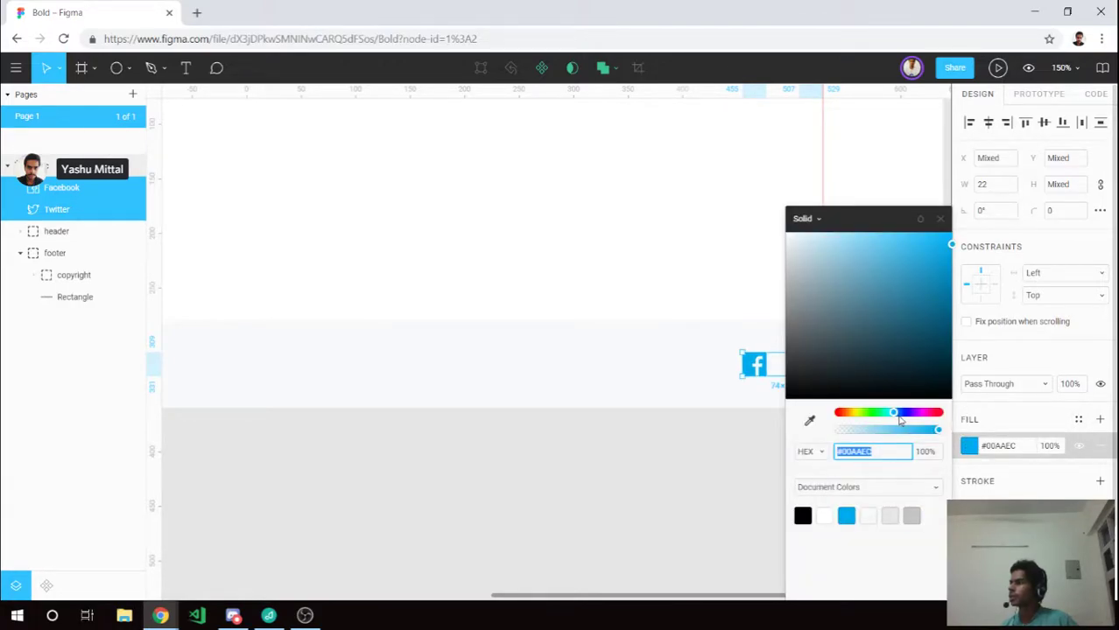
Set both icons' fill to a muted blue-grey, around #A5ABB7.
left_click(899, 415)
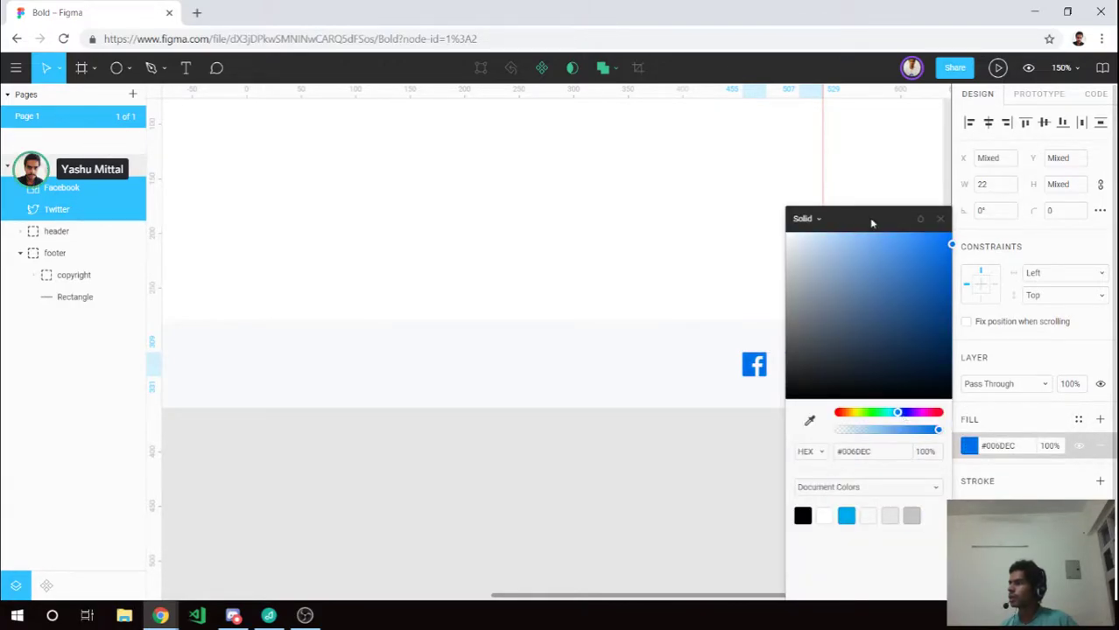
left_click_drag(872, 224, 535, 153)
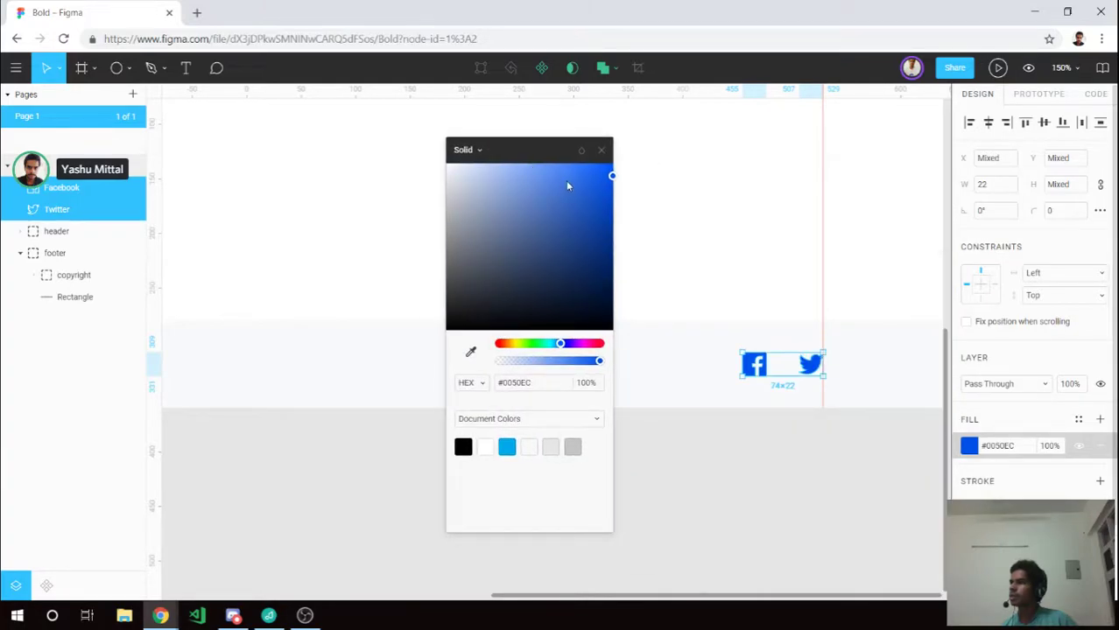
left_click(454, 190)
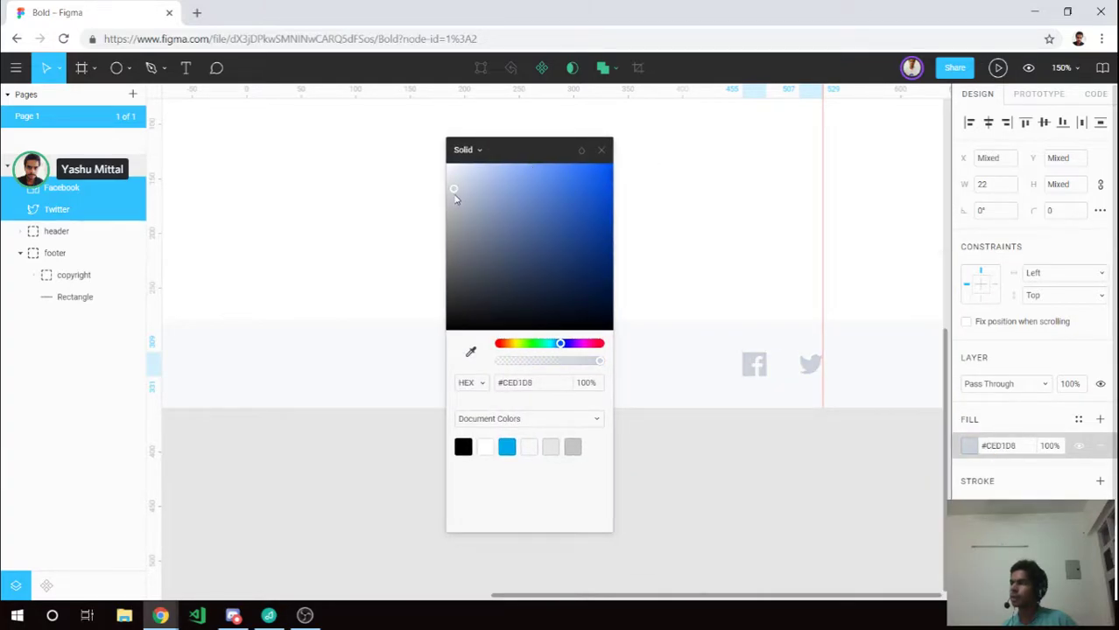
left_click(457, 197)
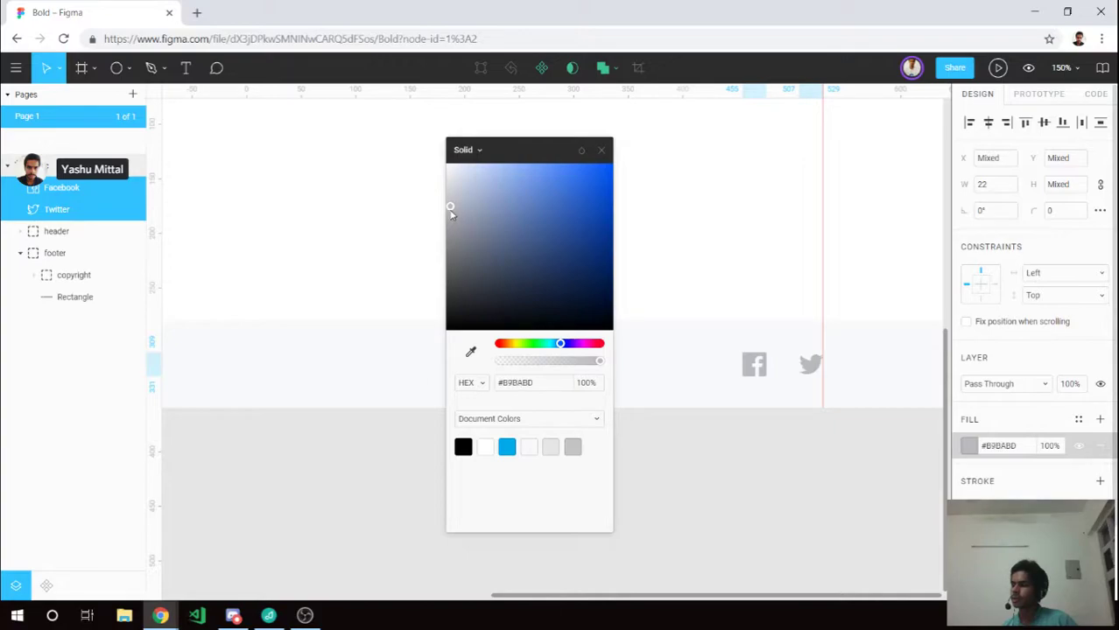
left_click_drag(449, 207, 447, 203)
left_click_drag(454, 213, 457, 214)
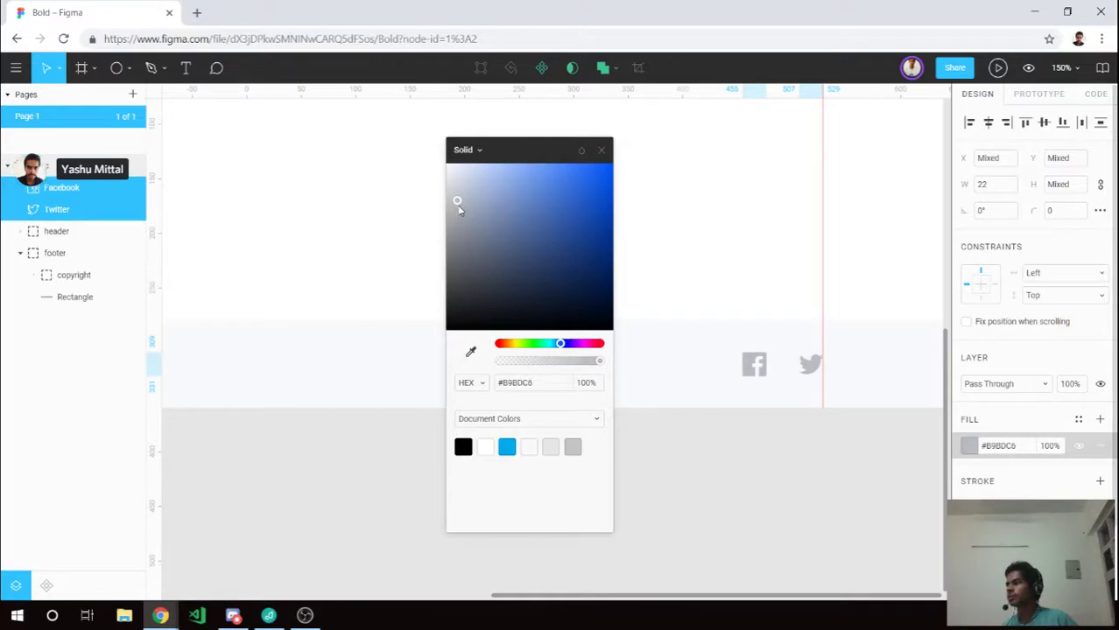
left_click_drag(459, 216, 464, 220)
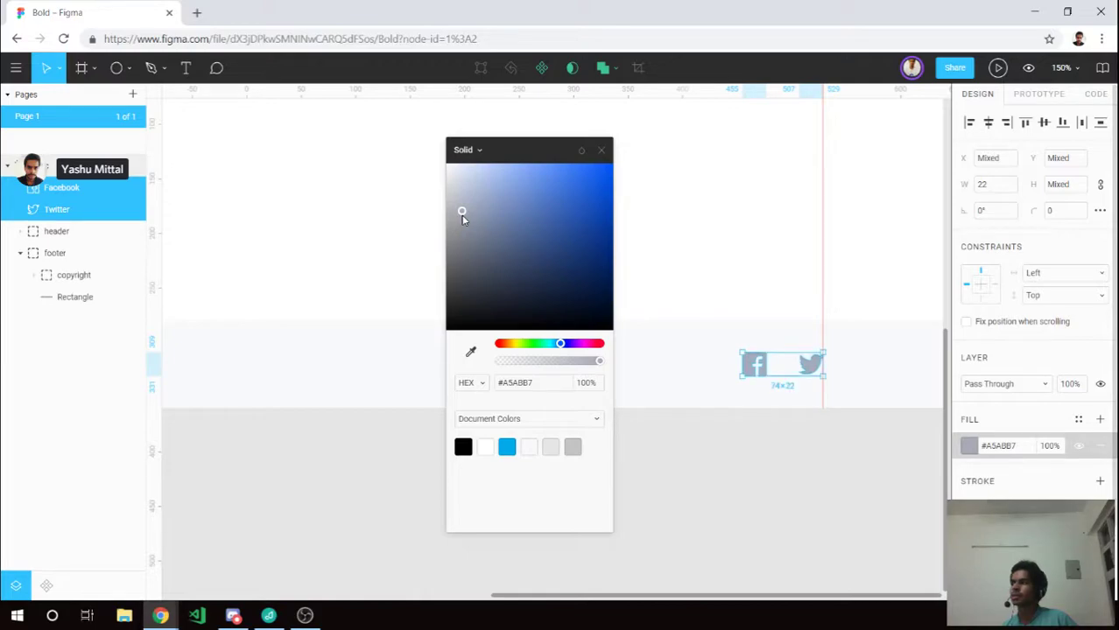
left_click(602, 150)
left_click(665, 206)
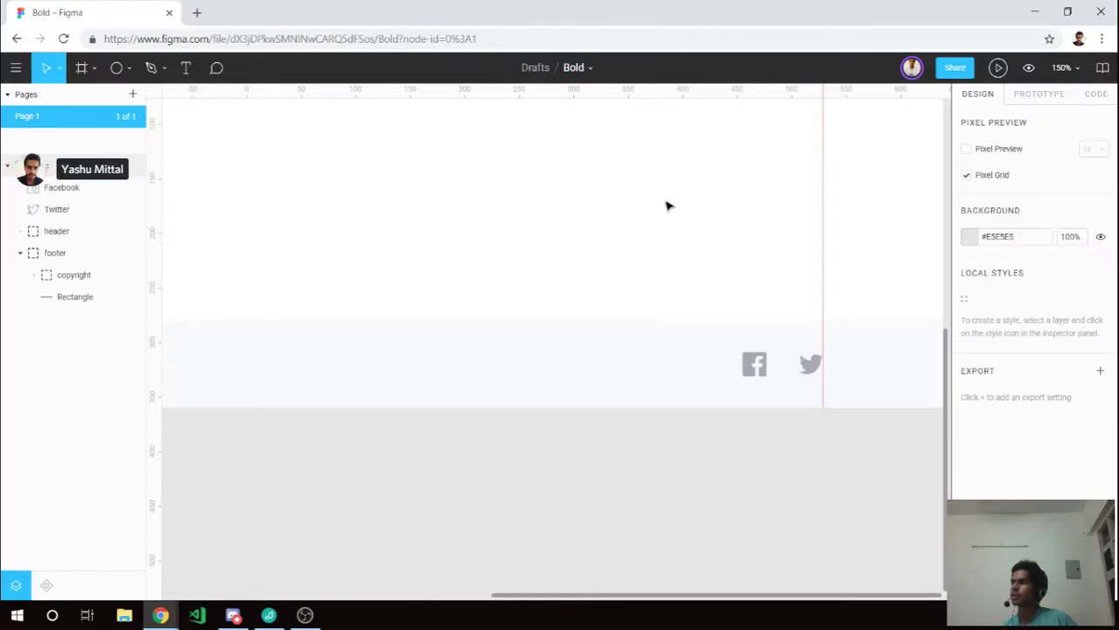
Hide the canvas rulers and guides with Shift+R.
scroll(666, 206, "down", 3, "ctrl")
scroll(652, 210, "down", 3, "ctrl")
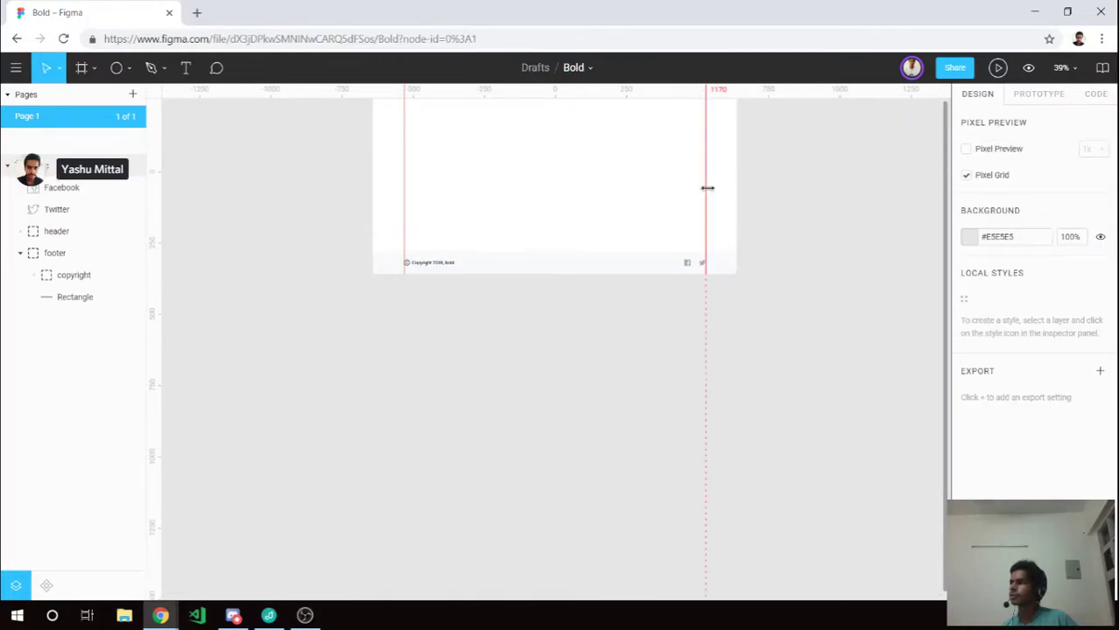
scroll(718, 211, "up", 2)
scroll(741, 321, "up", 3, "ctrl")
key("shift+r")
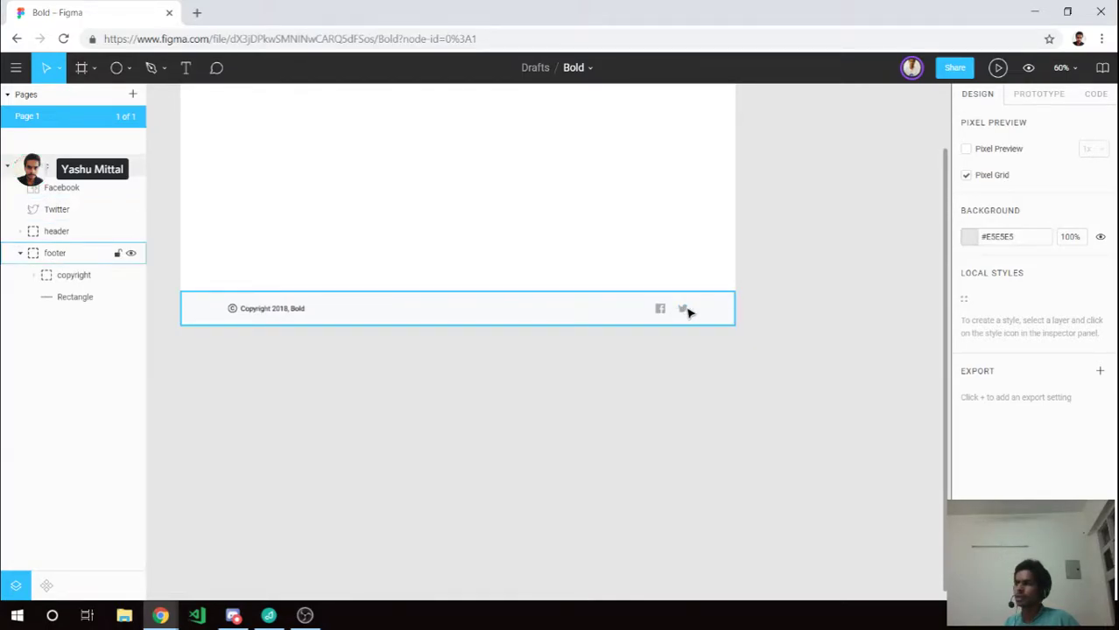
Undo the grey recolour so the Facebook and Twitter icons regain their brand blues.
scroll(691, 313, "up", 1)
scroll(690, 312, "up", 2)
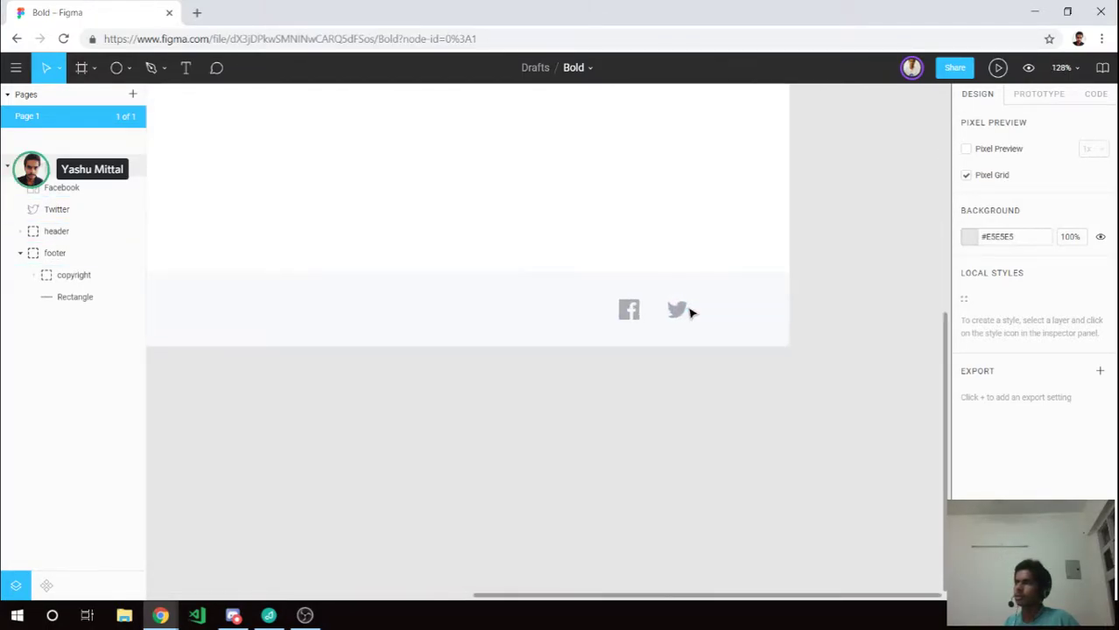
scroll(691, 313, "up", 2)
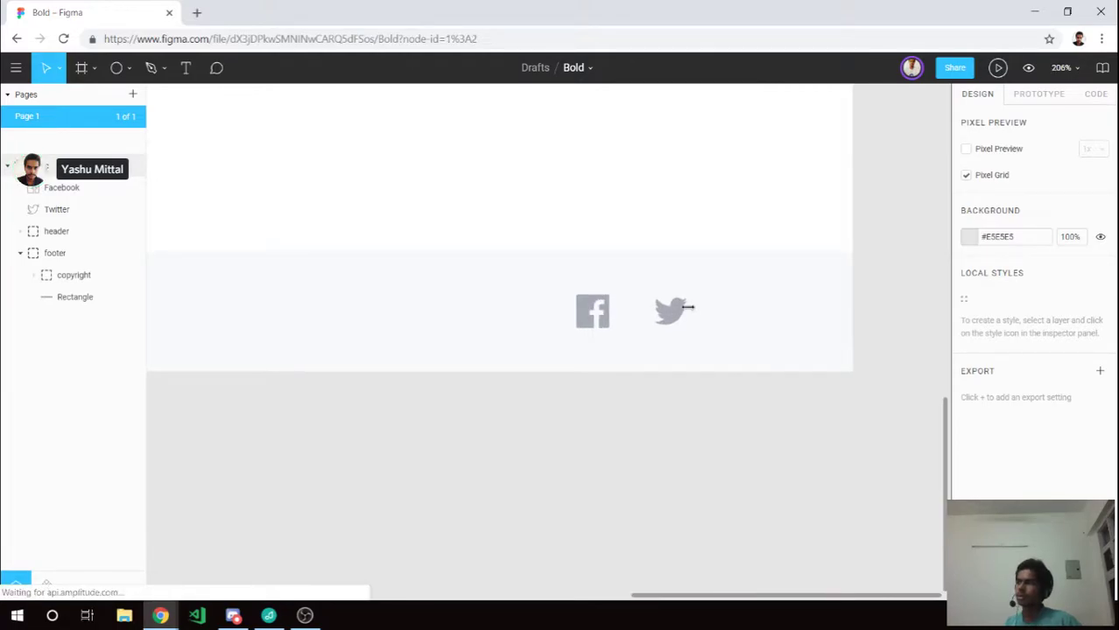
left_click(687, 306)
key("ctrl+alt+v")
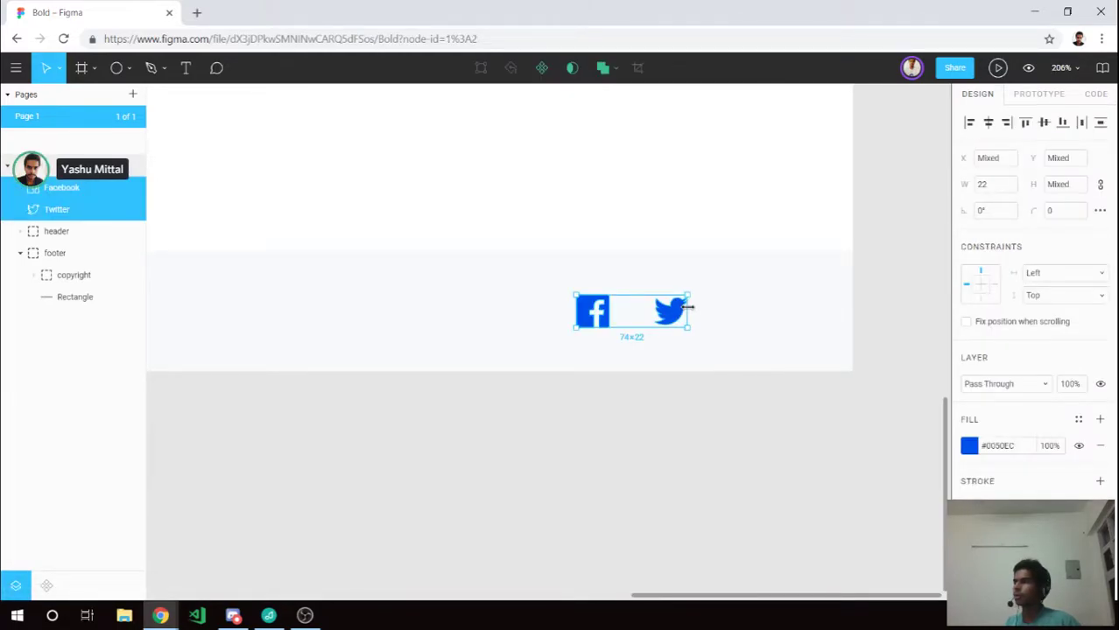
key("ctrl+alt+v")
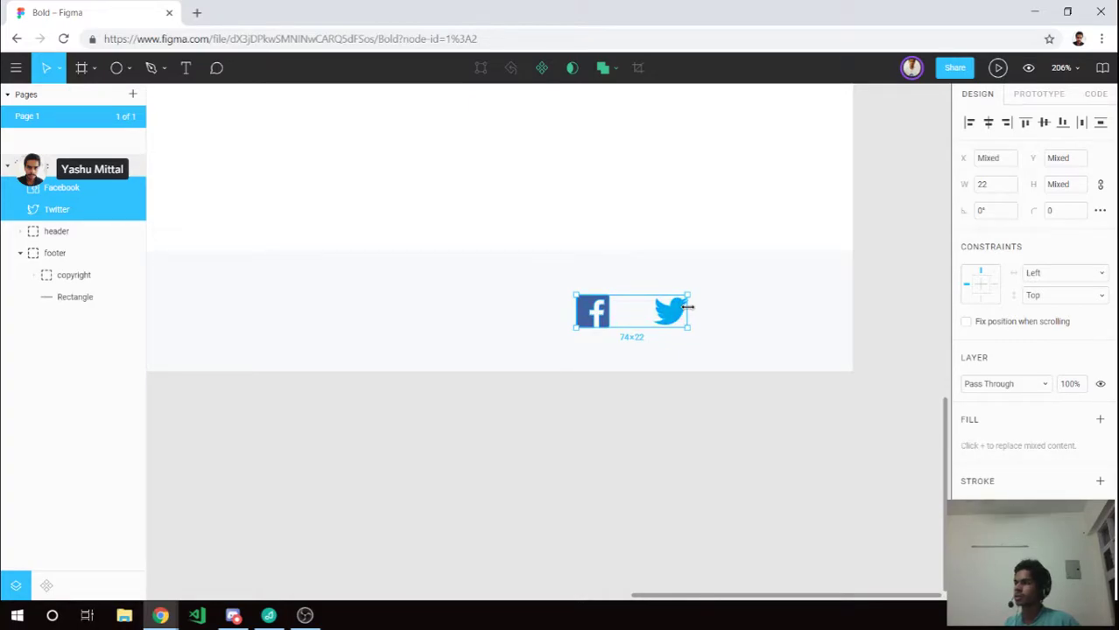
left_click(709, 239)
scroll(709, 242, "down", 5)
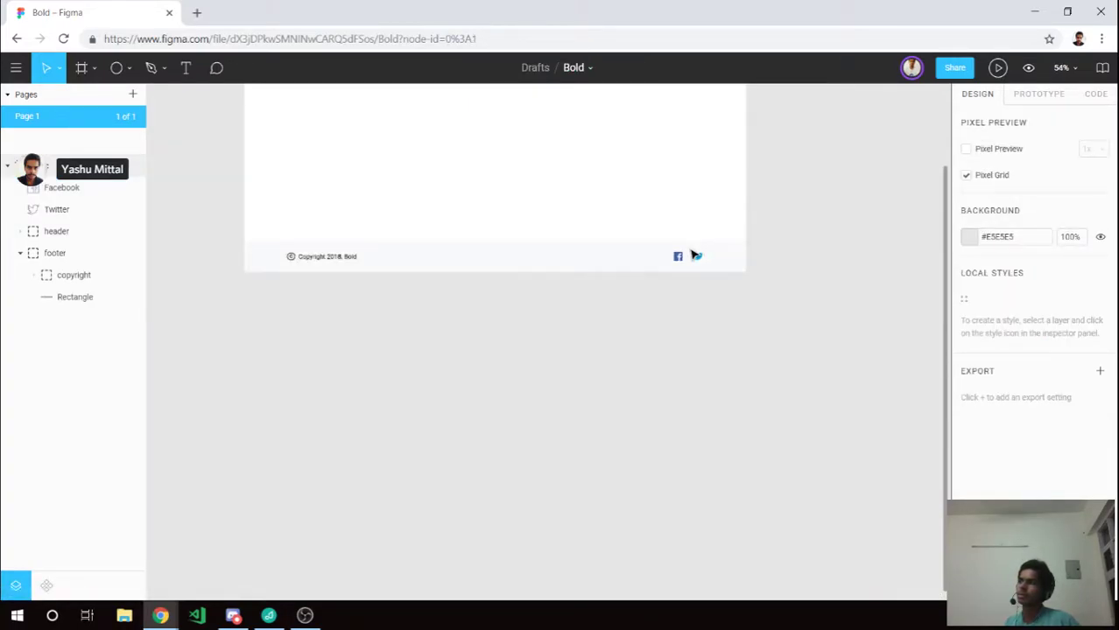
Wrap the Twitter bird icon in its own group.
scroll(696, 254, "down", 1)
scroll(704, 254, "up", 3)
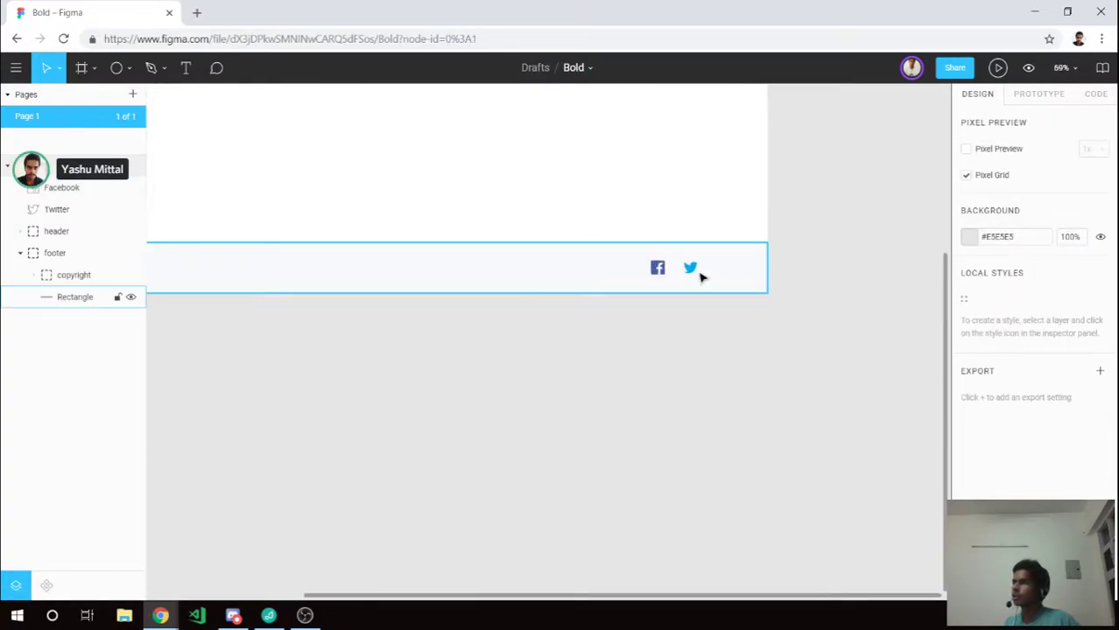
scroll(698, 276, "up", 3)
scroll(691, 262, "up", 2)
scroll(682, 252, "up", 1)
left_click(683, 252)
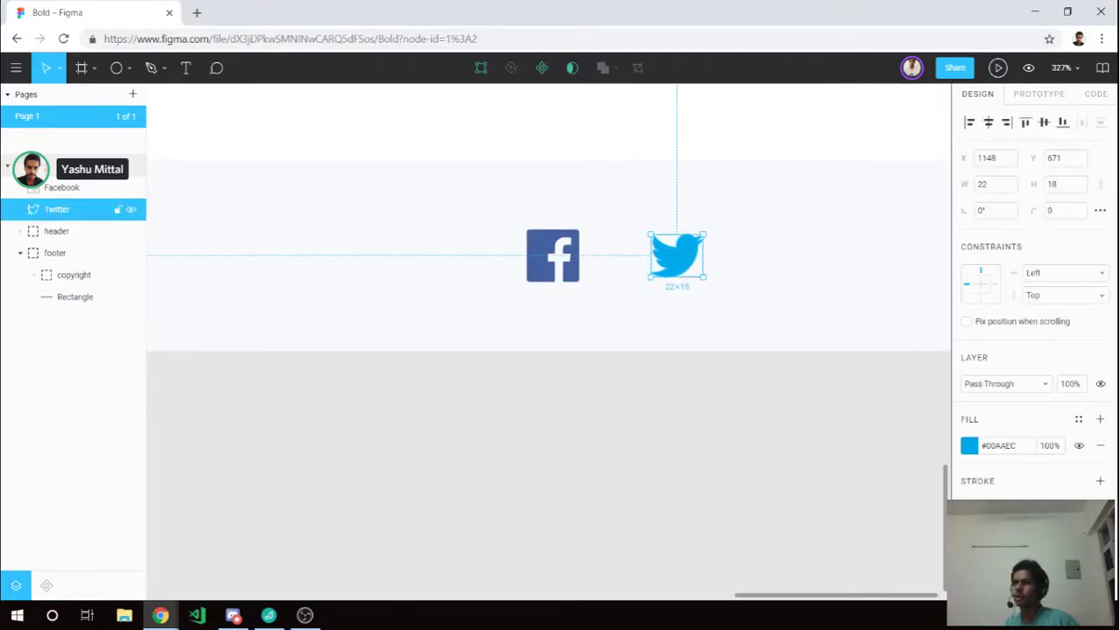
key("ctrl+g")
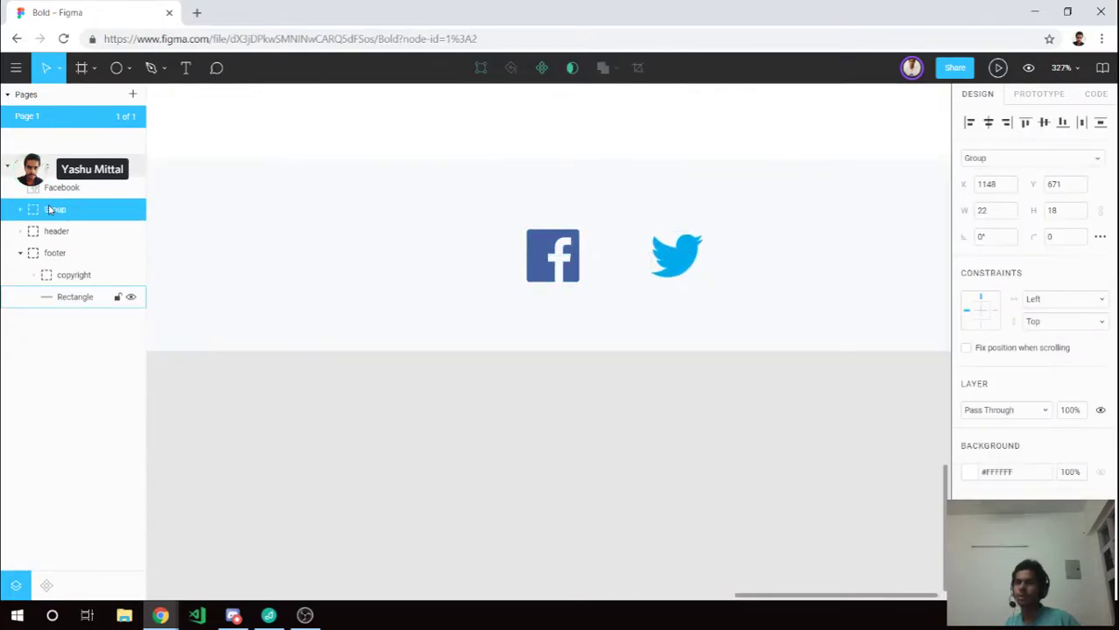
Draw a 22×22 square lined up with the Twitter bird's top-left.
scroll(727, 258, "up", 2)
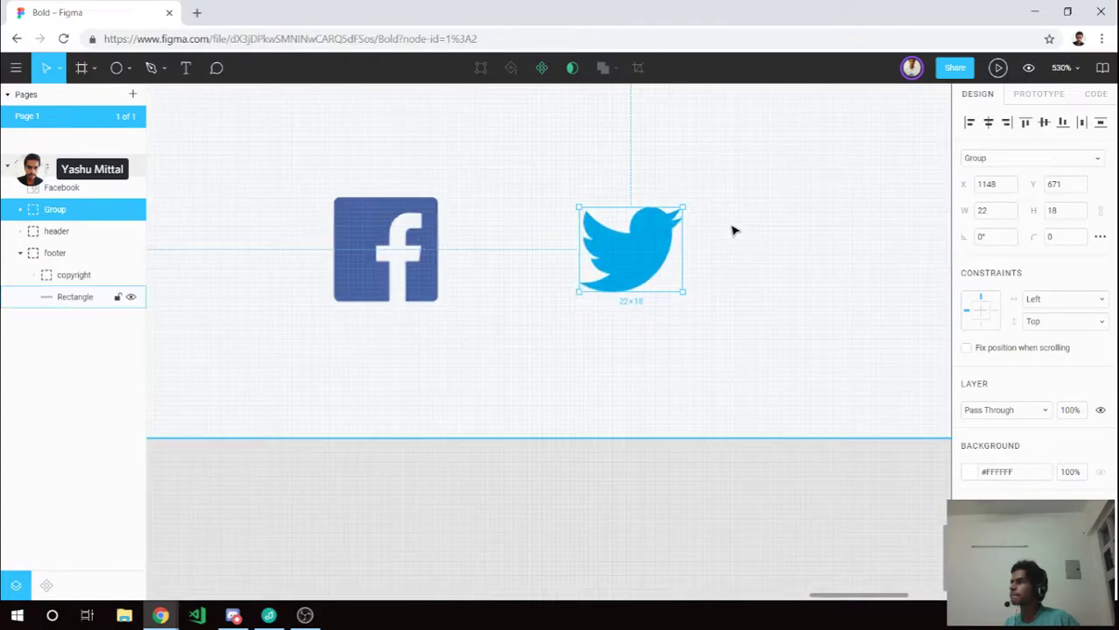
scroll(700, 232, "up", 1)
scroll(658, 234, "up", 1)
scroll(657, 236, "up", 1)
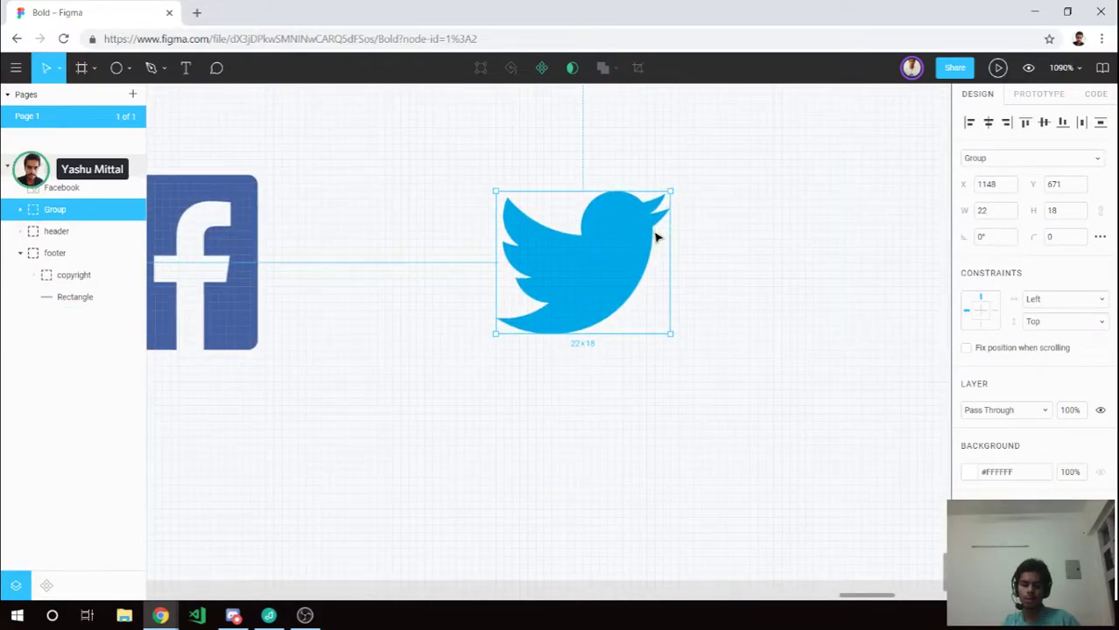
key("r")
left_click_drag(535, 214, 646, 325)
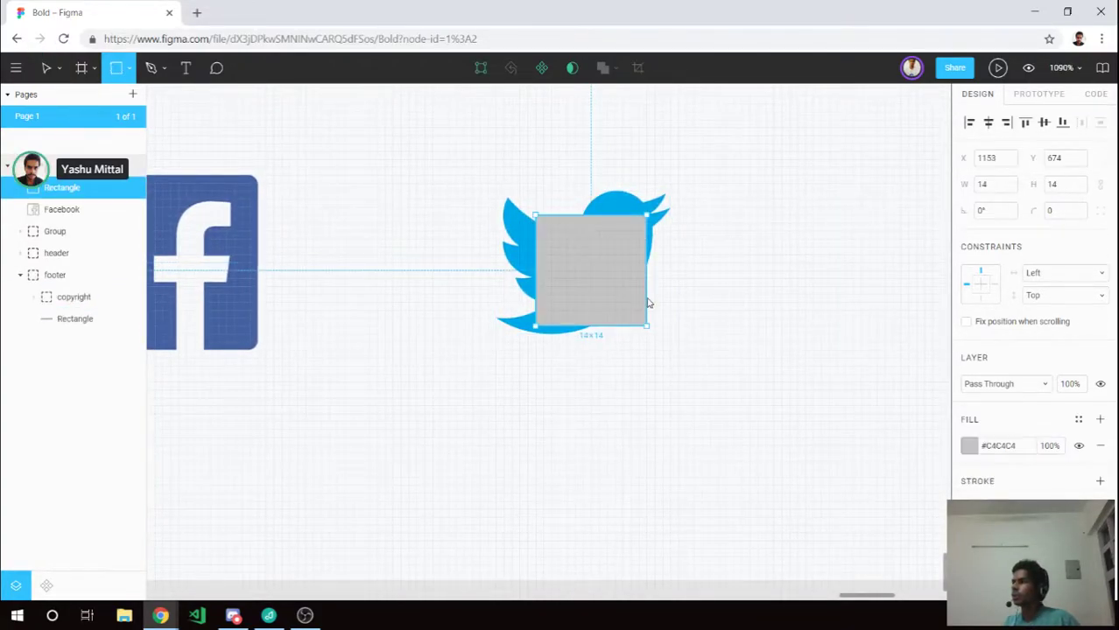
left_click(1076, 189)
type("22")
key("Return")
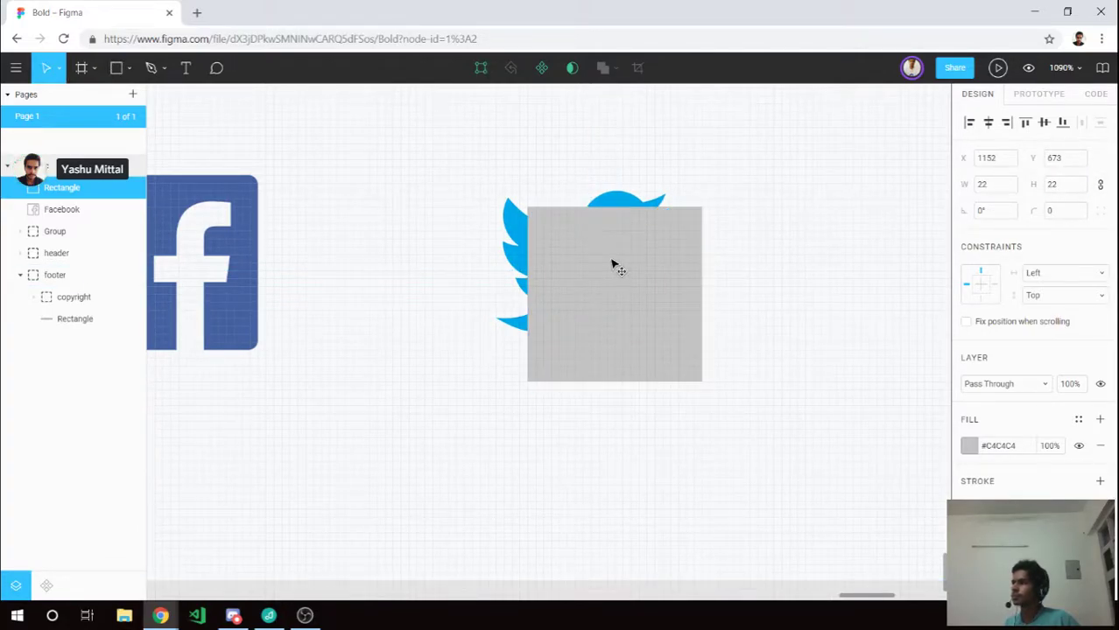
left_click_drag(613, 264, 598, 256)
Move the square into the group behind the bird and rename the group Twitter.
mouse_move(37, 194)
left_mouse_down()
mouse_move(26, 221)
mouse_move(67, 263)
mouse_move(65, 242)
left_mouse_up()
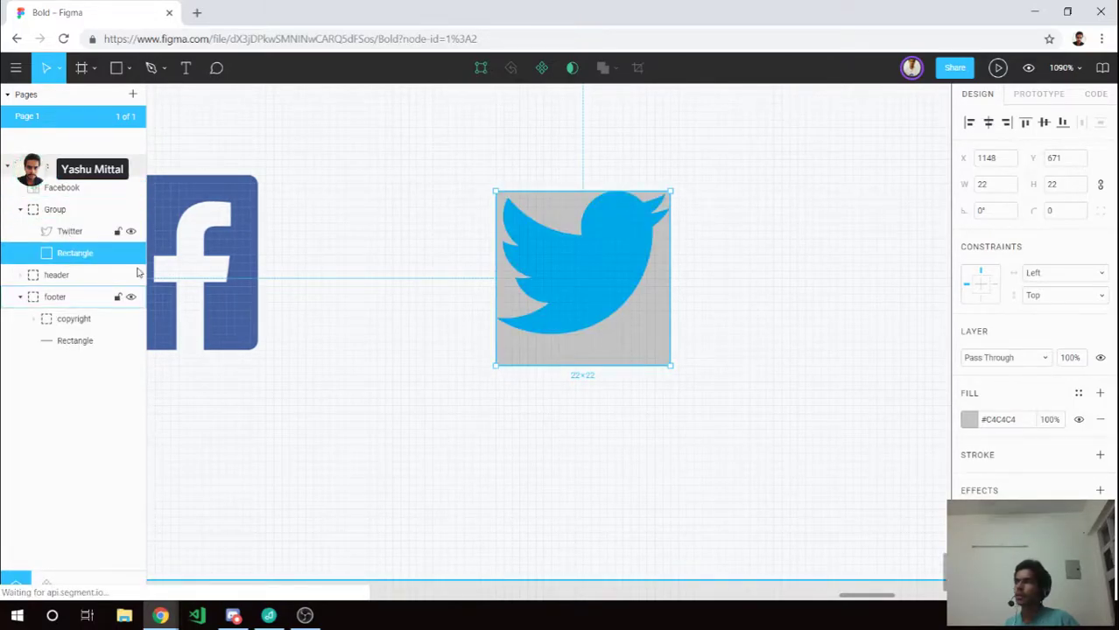
left_click(67, 231, "shift")
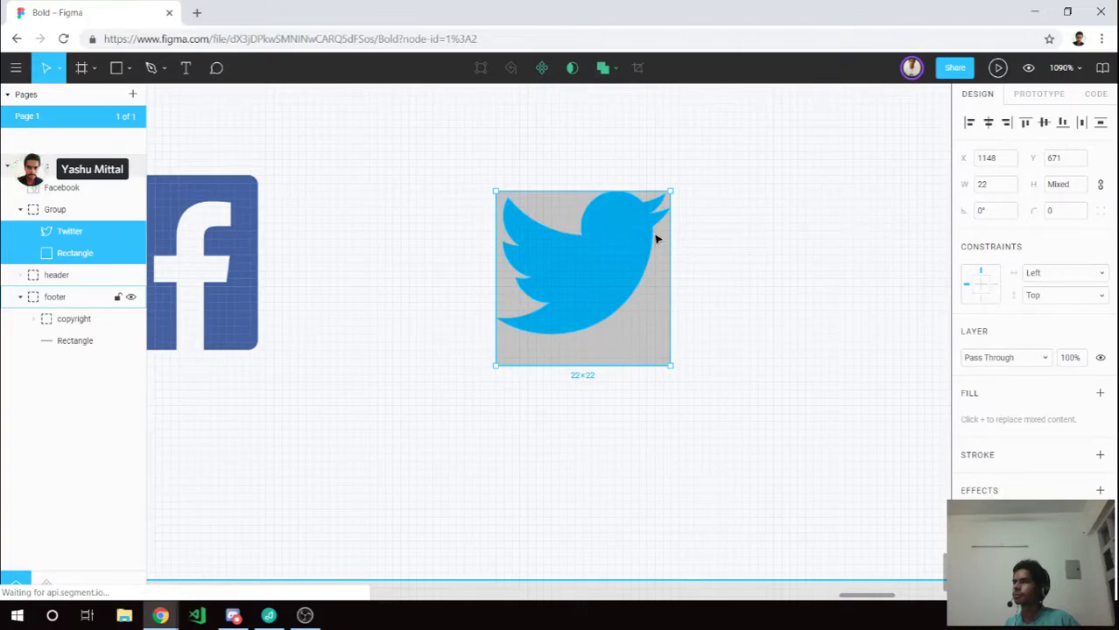
left_click(58, 214)
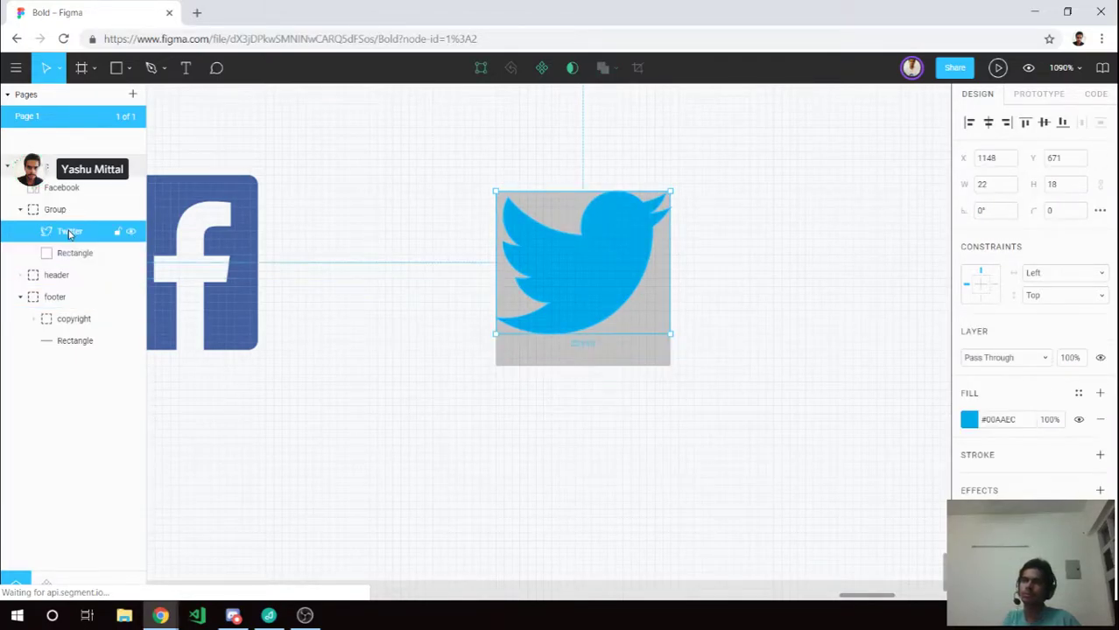
double_click(70, 231)
double_click(55, 209)
type("Twitter")
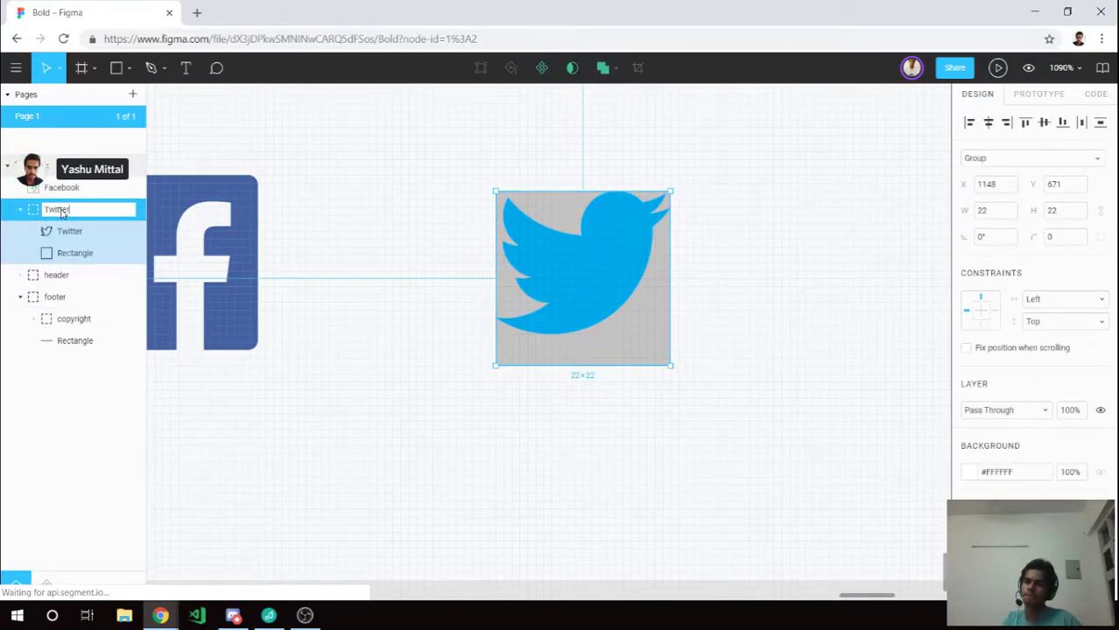
key("Return")
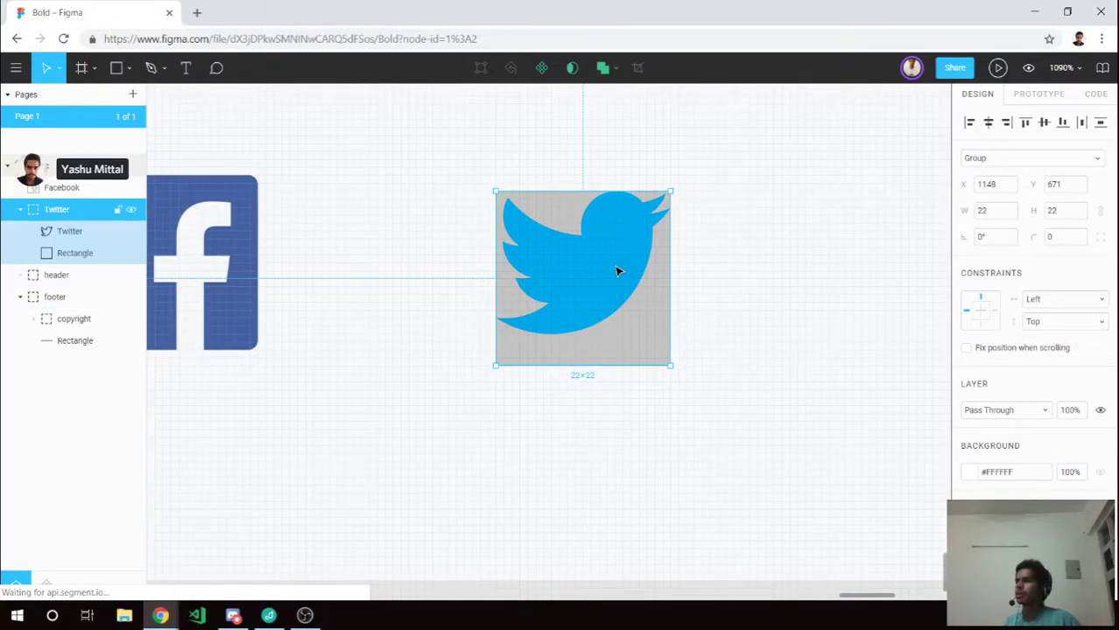
Nudge the Twitter group into place and centre the bird vertically in the square.
left_click_drag(616, 271, 611, 254)
key("shift+r")
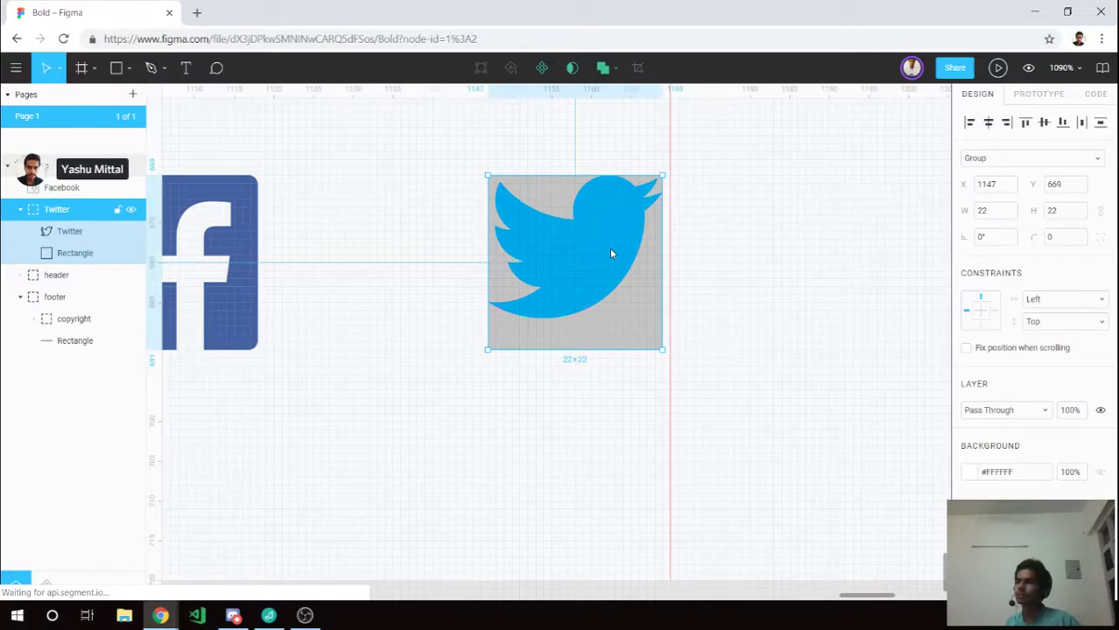
key("Right")
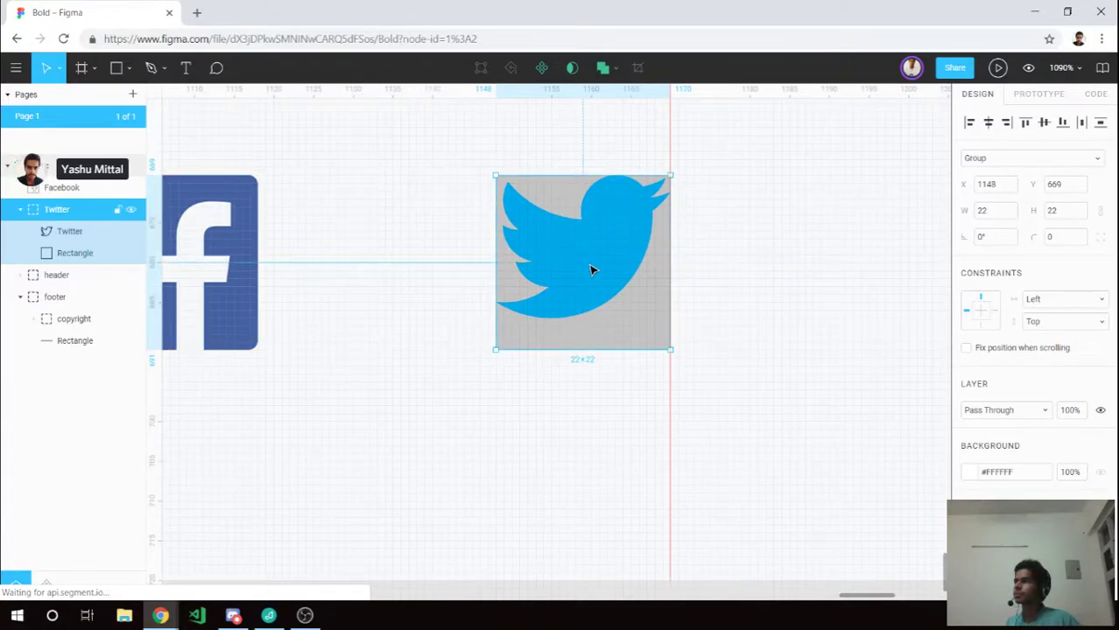
left_click(62, 253)
left_click(61, 231, "shift")
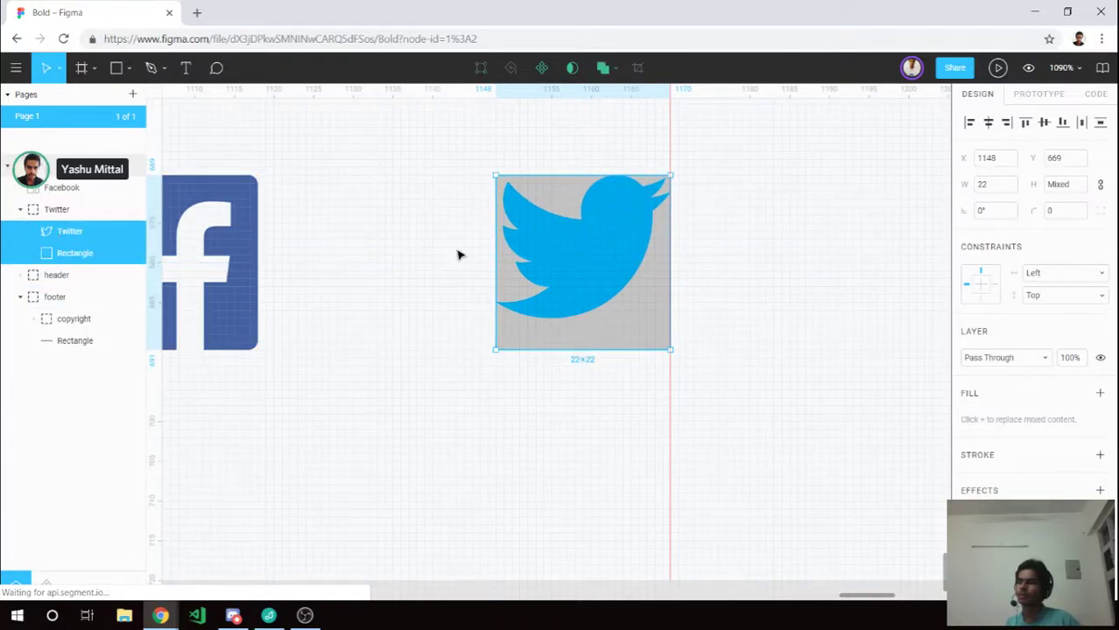
left_click(1044, 122)
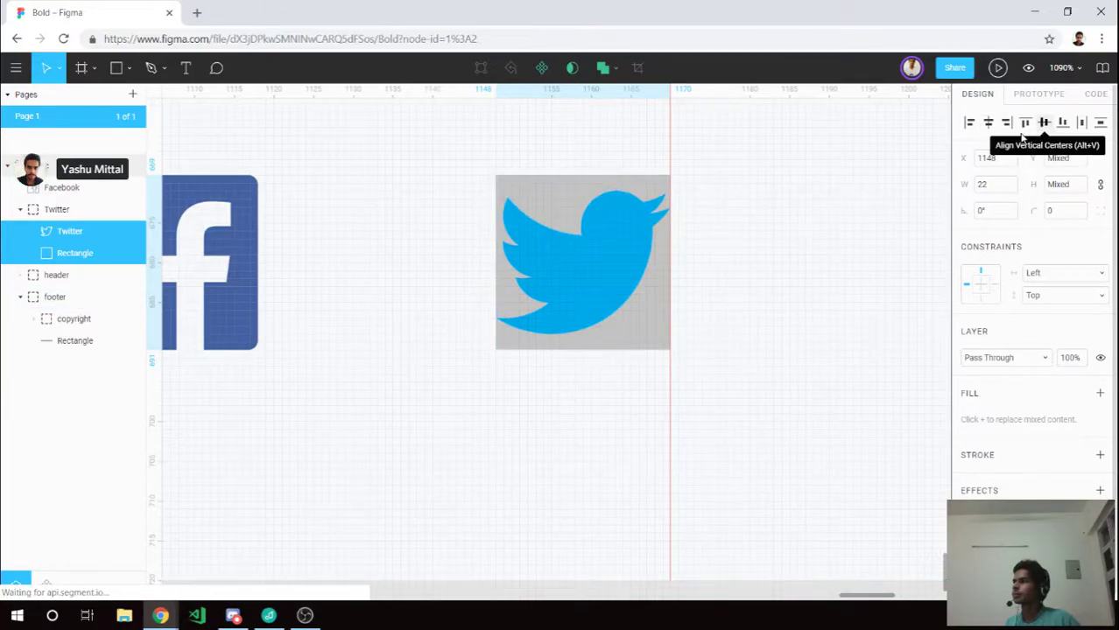
Remove the square's grey fill and select the Facebook and Twitter layers together.
left_click(700, 263)
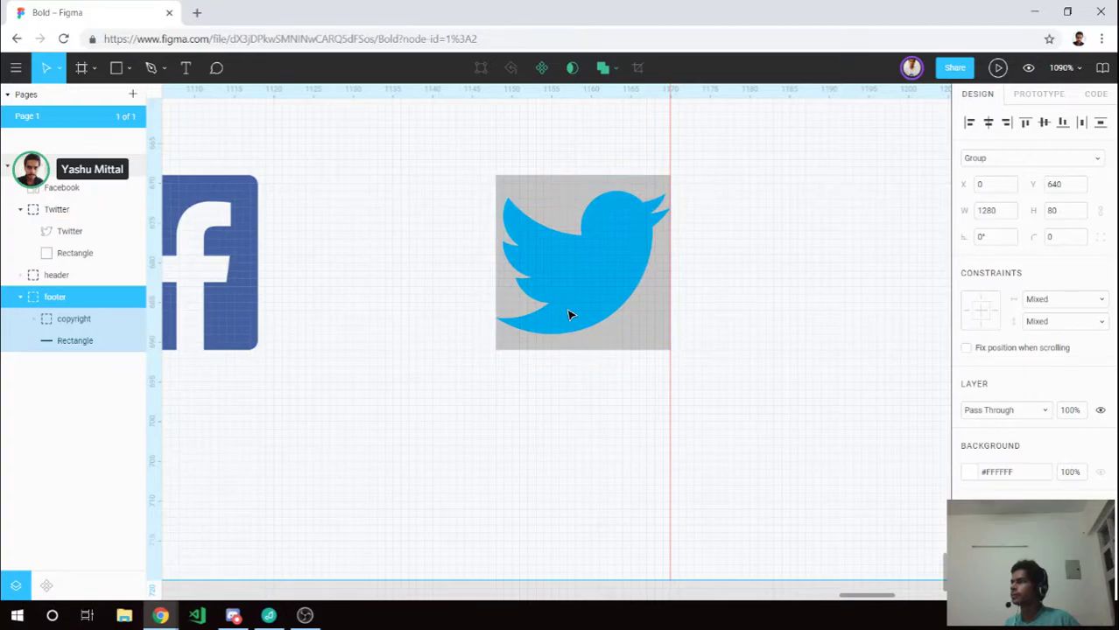
double_click(571, 314)
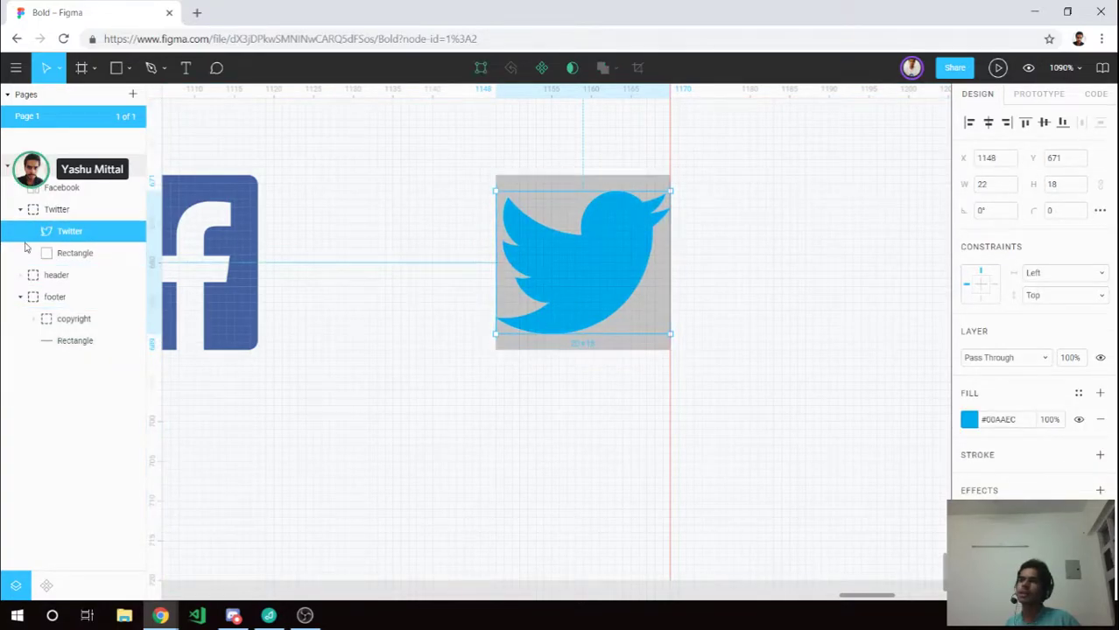
left_click(61, 253)
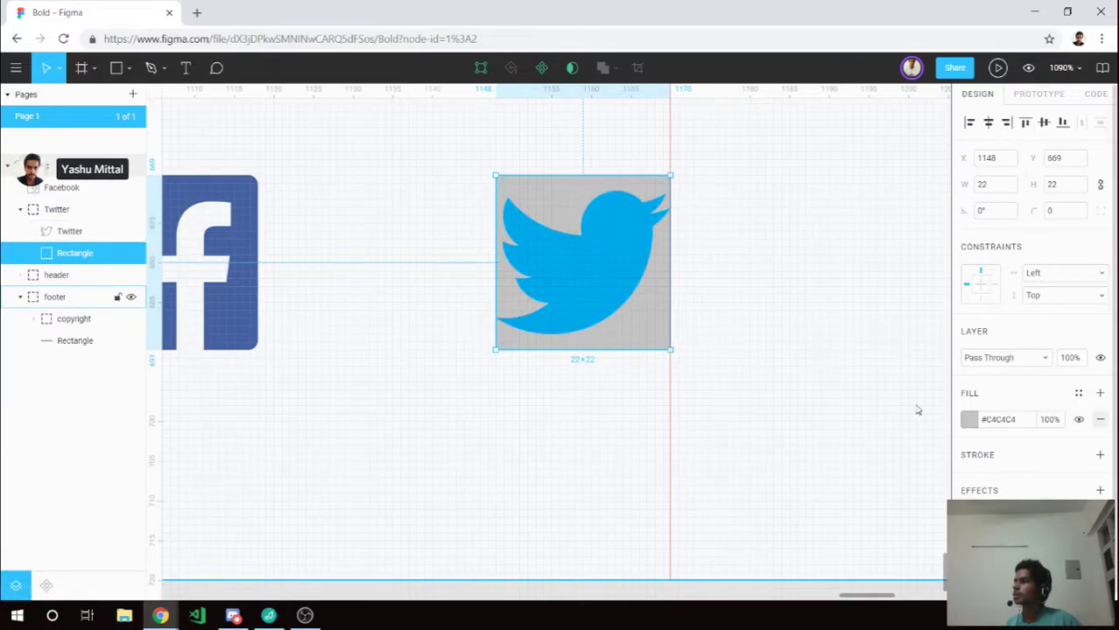
left_click(1100, 420)
left_click(20, 209)
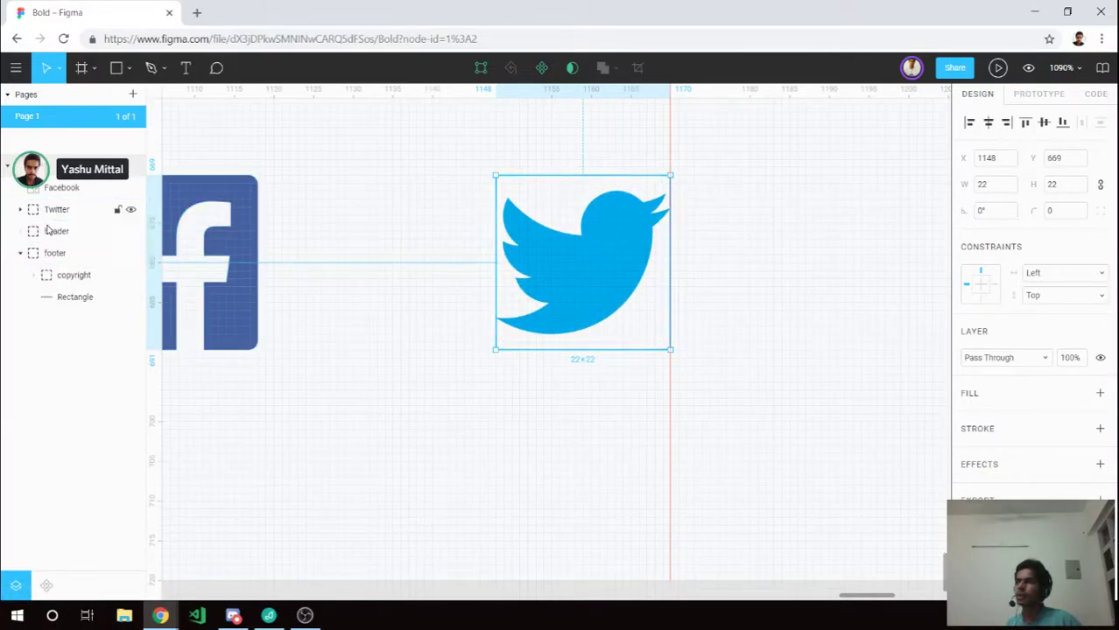
mouse_move(61, 187)
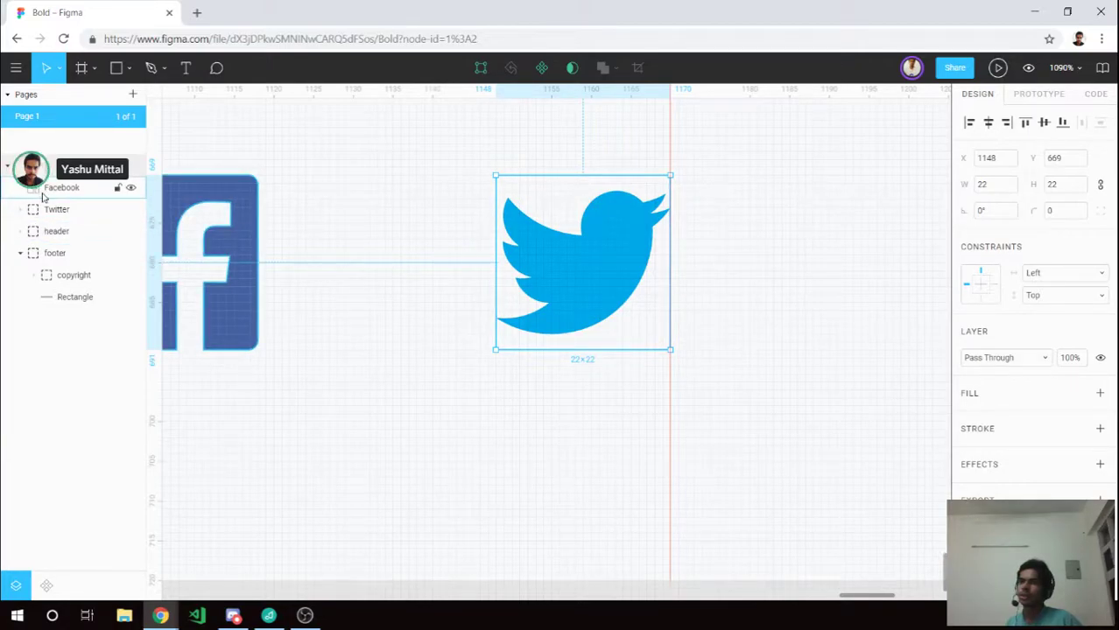
left_click(44, 188)
left_click(48, 208, "shift")
Group the two icons as 'Social media' and move the group into the footer.
key("ctrl+g")
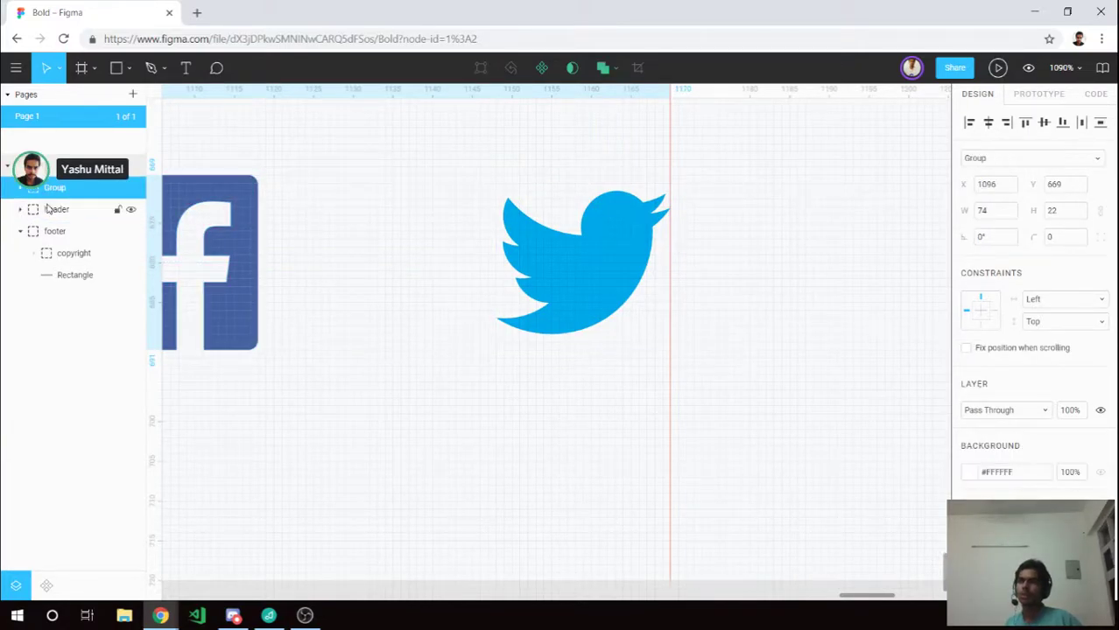
double_click(51, 188)
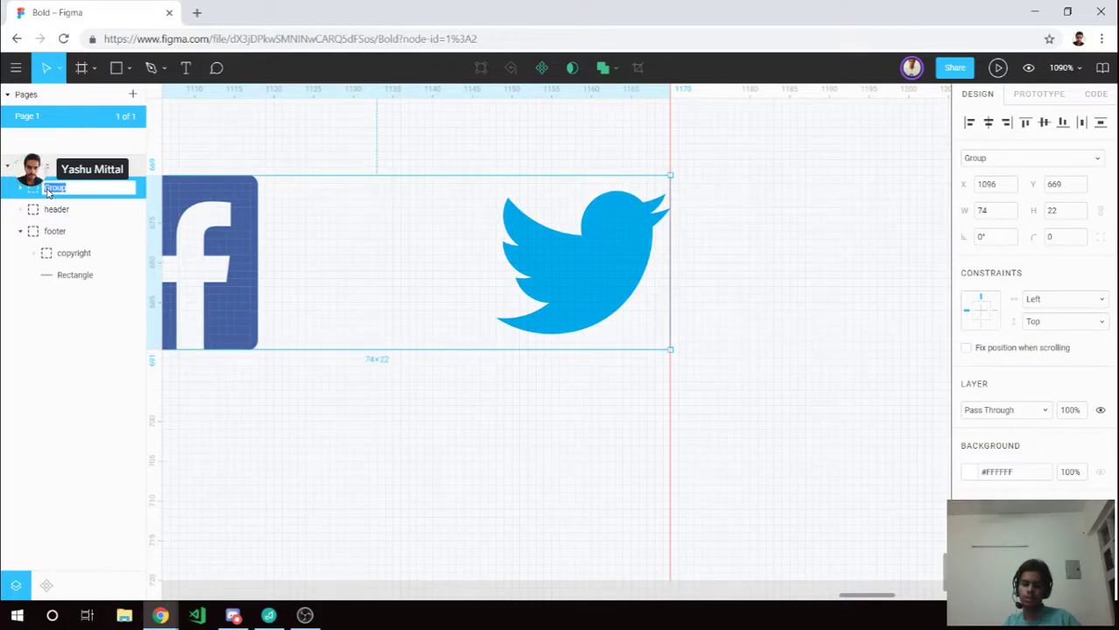
type("social media")
key("Return")
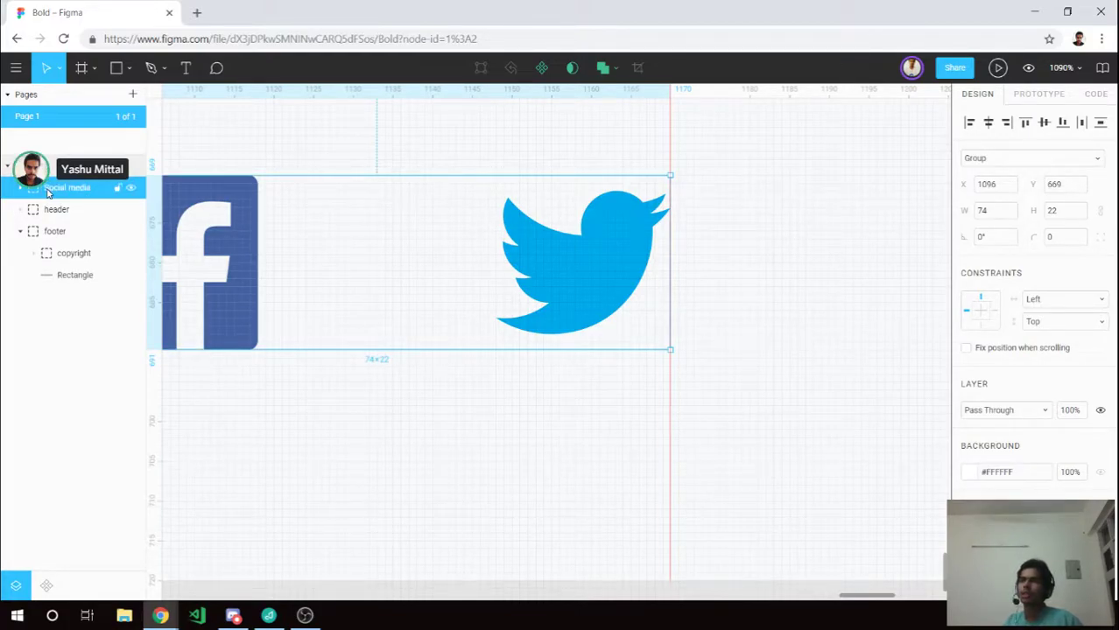
mouse_move(64, 225)
left_mouse_down()
mouse_move(85, 271)
mouse_move(140, 276)
left_mouse_up()
Bring the whole page into view and hide the canvas rulers.
scroll(280, 293, "down", 5)
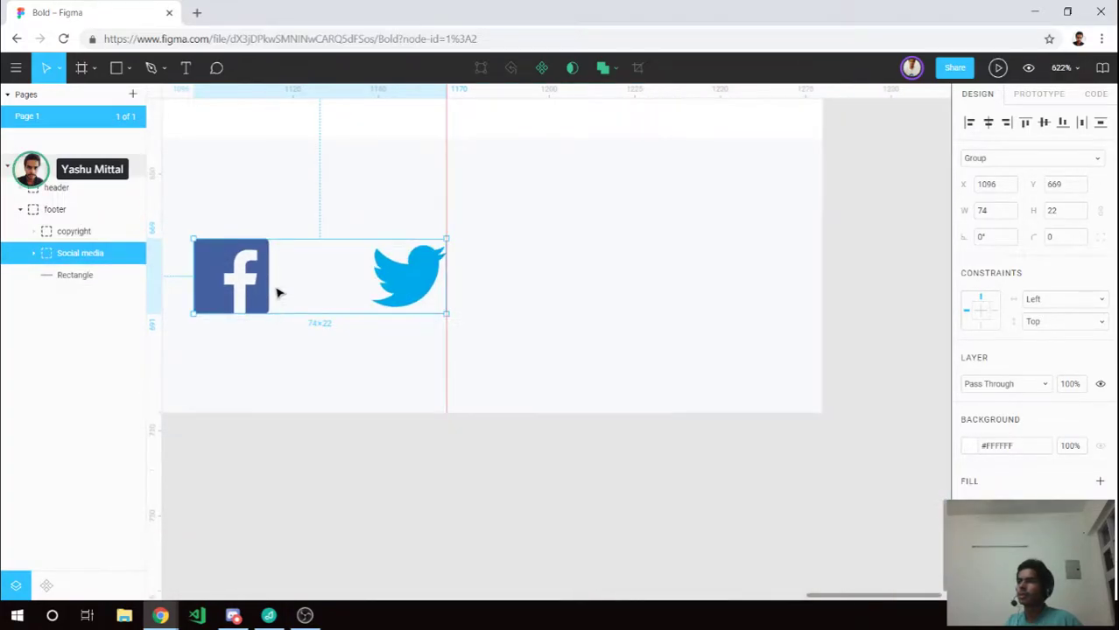
left_click(296, 359)
scroll(295, 359, "down", 3)
scroll(296, 355, "left", 3)
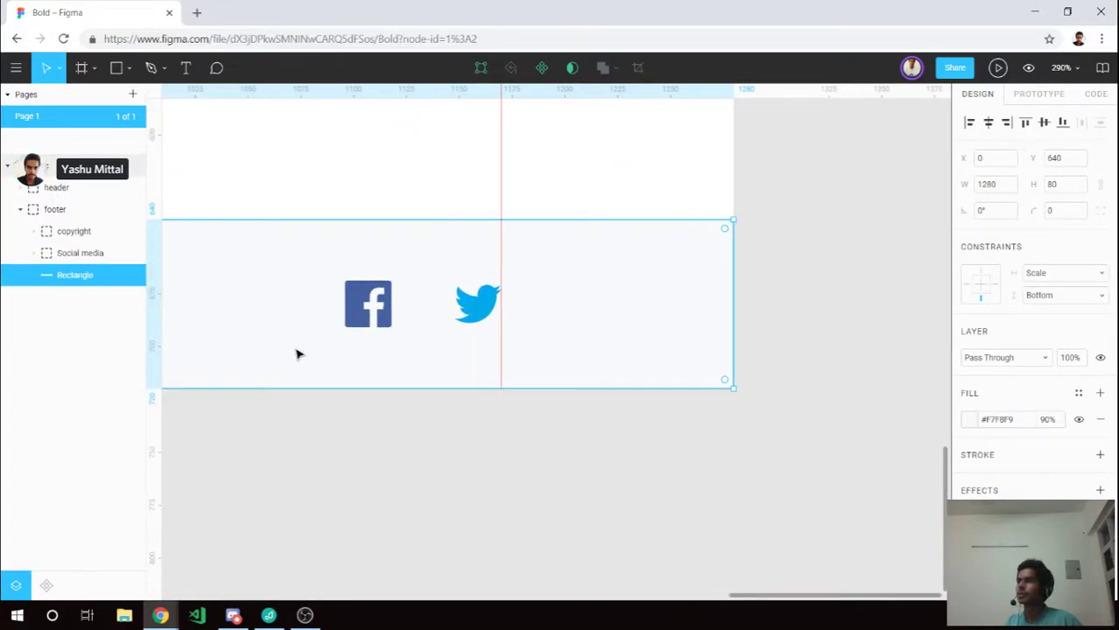
scroll(296, 354, "down", 2)
scroll(298, 358, "down", 3)
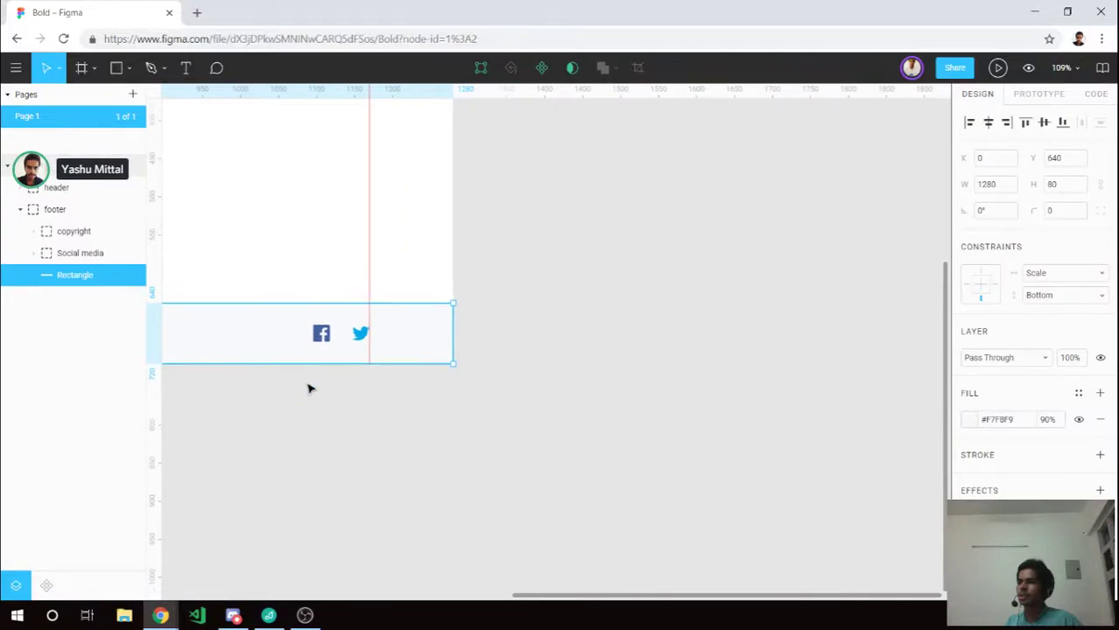
scroll(308, 388, "down", 2)
left_click(267, 409)
mouse_move(263, 407)
left_mouse_down()
mouse_move(587, 439)
mouse_move(754, 405)
left_mouse_up()
key("shift+r")
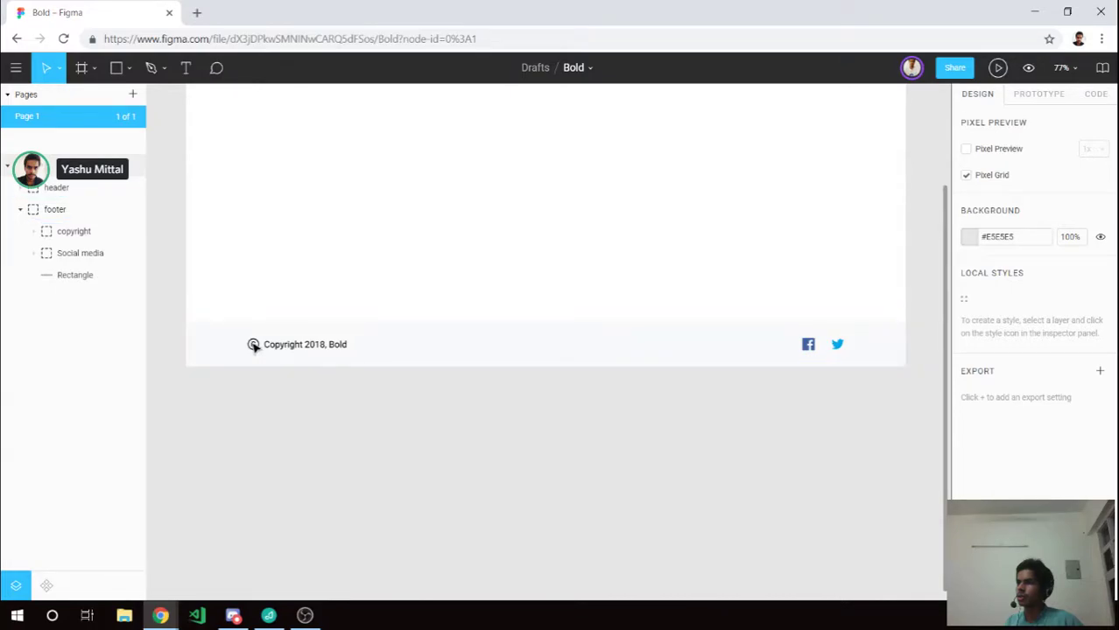
Resize the copyright icon inside the footer's copyright group from 20×20 to 14×14.
scroll(253, 346, "up", 3)
scroll(255, 347, "up", 2)
scroll(259, 348, "up", 4)
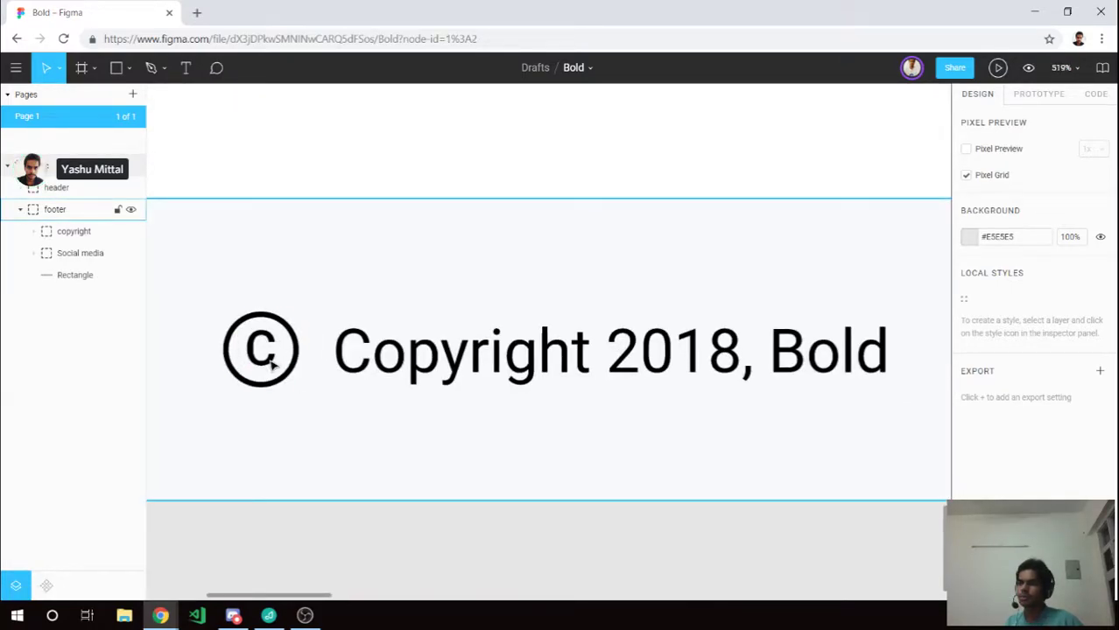
left_click(268, 363)
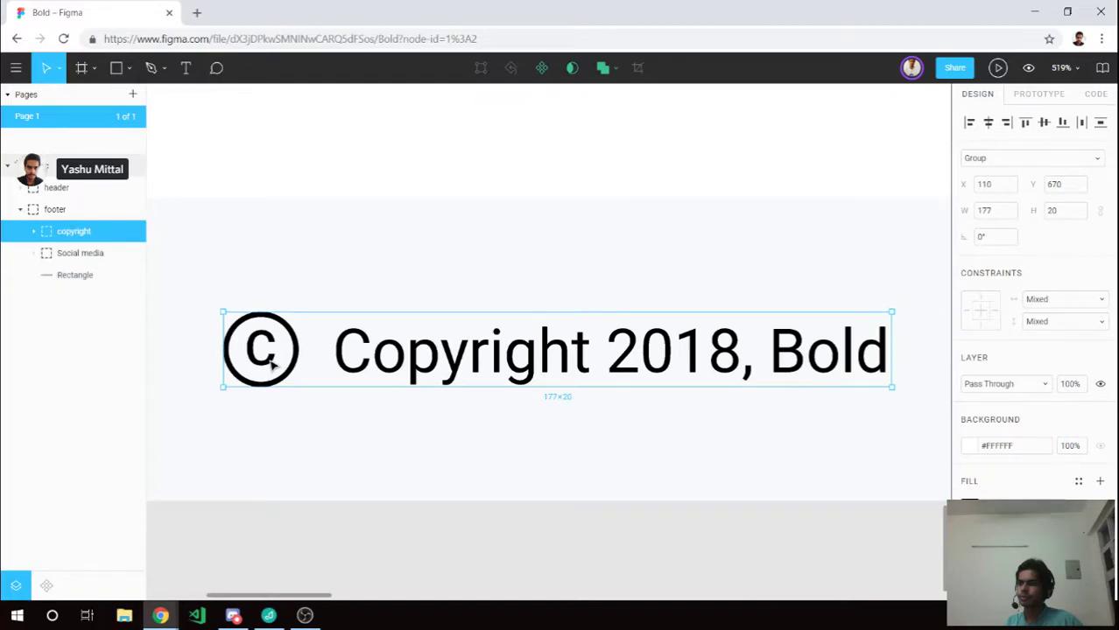
left_click(34, 232)
left_click(54, 254)
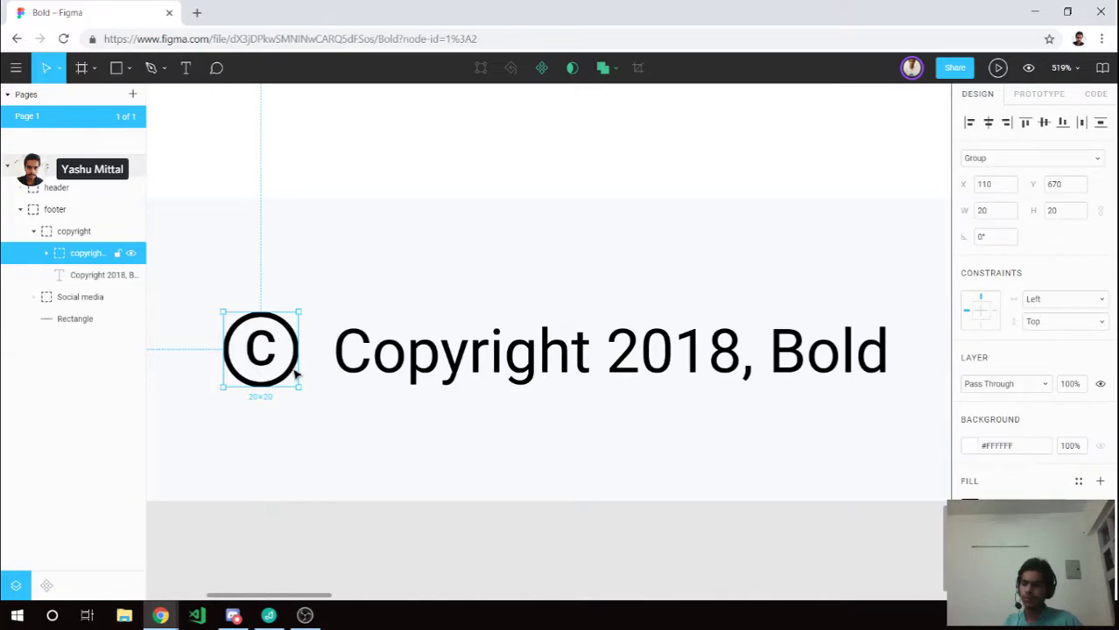
left_click_drag(300, 388, 275, 363)
scroll(248, 340, "up", 2)
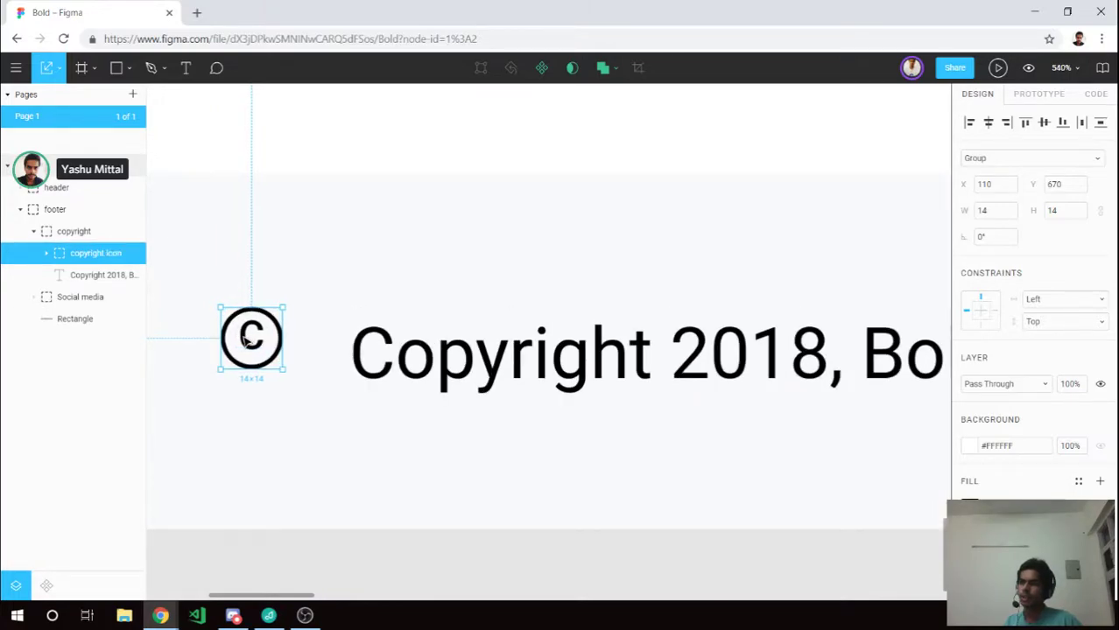
scroll(250, 343, "up", 1)
scroll(252, 347, "up", 2)
Set the c to font size 8 with auto width and centre it vertically in the circle.
double_click(256, 351)
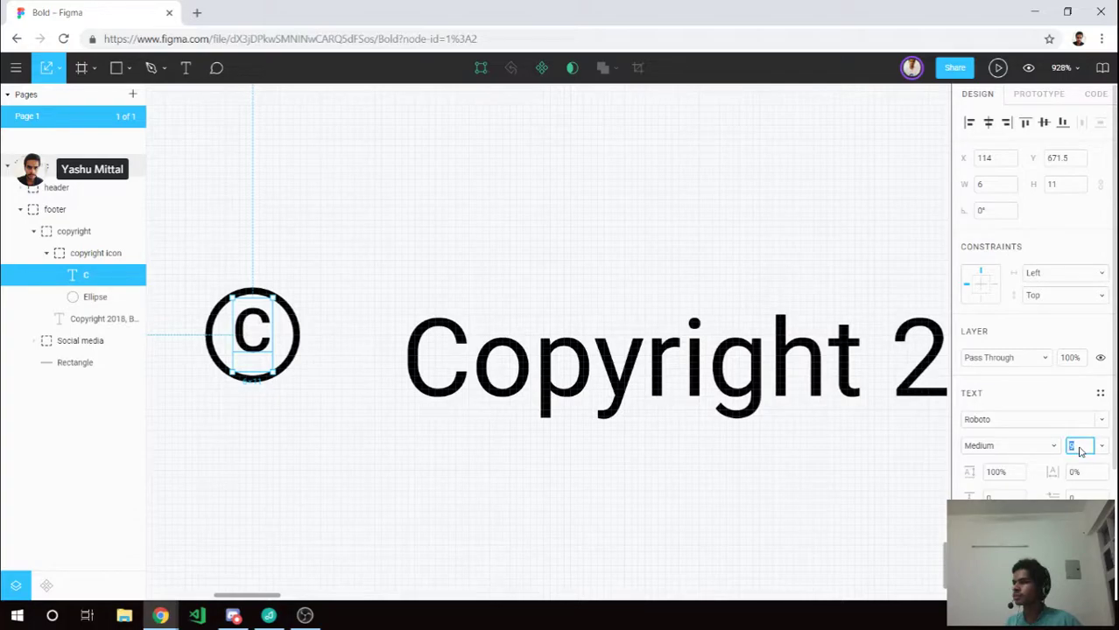
key("Down")
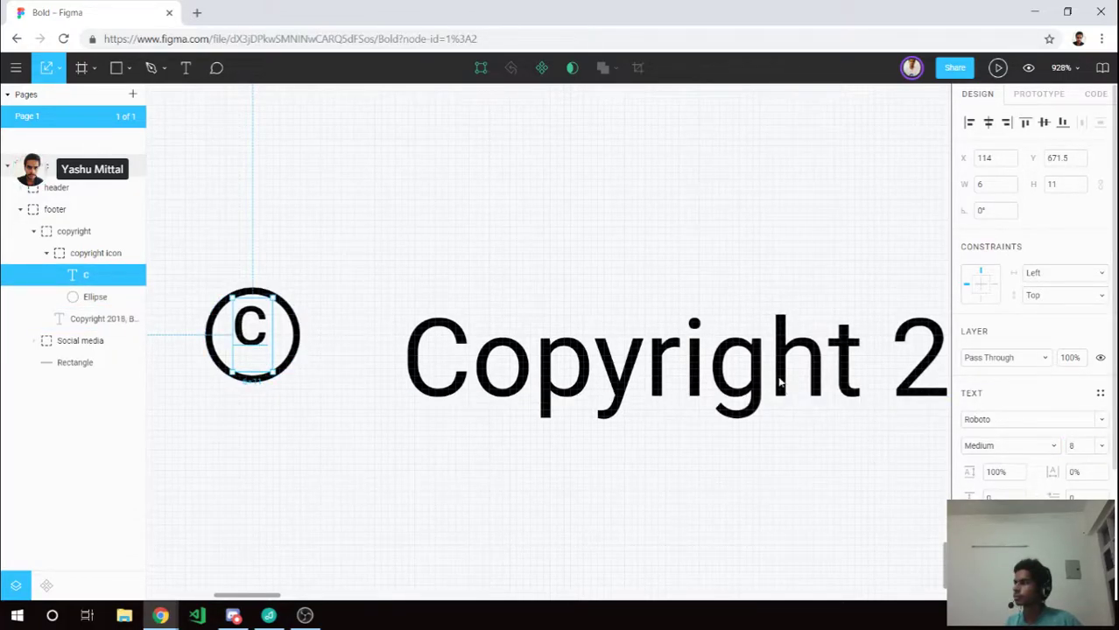
left_click(807, 404)
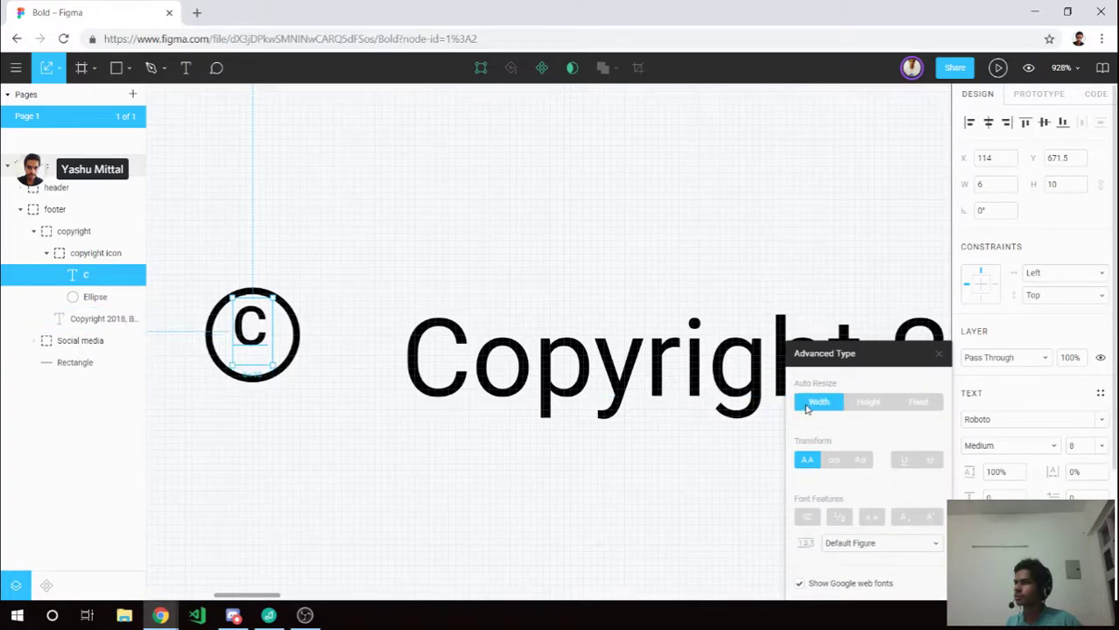
key("Escape")
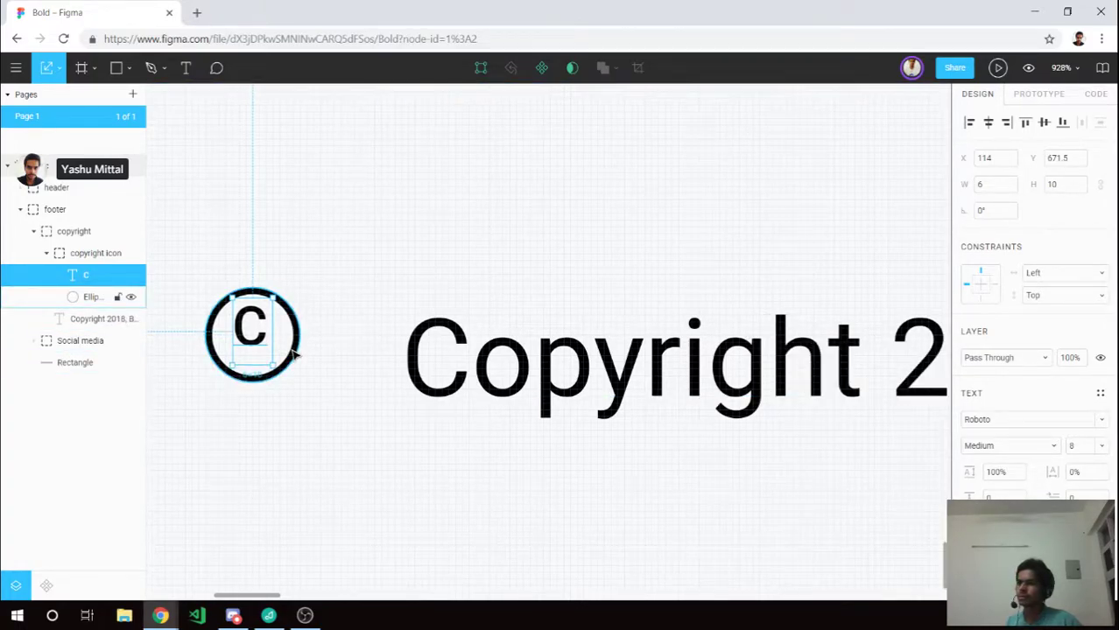
left_click(295, 355, "shift")
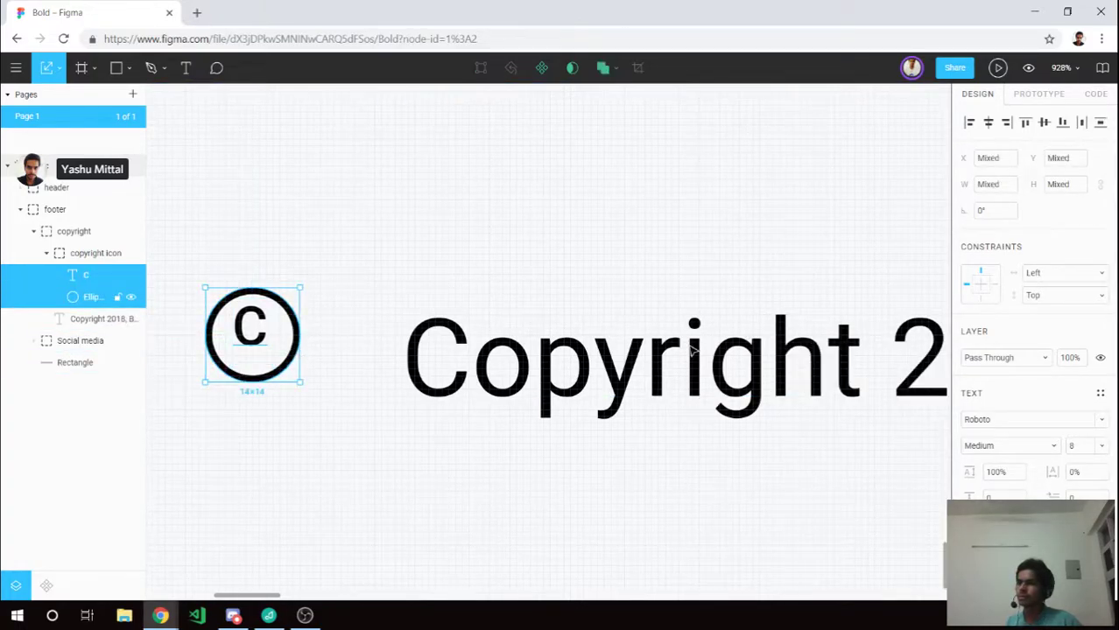
left_click(1043, 123)
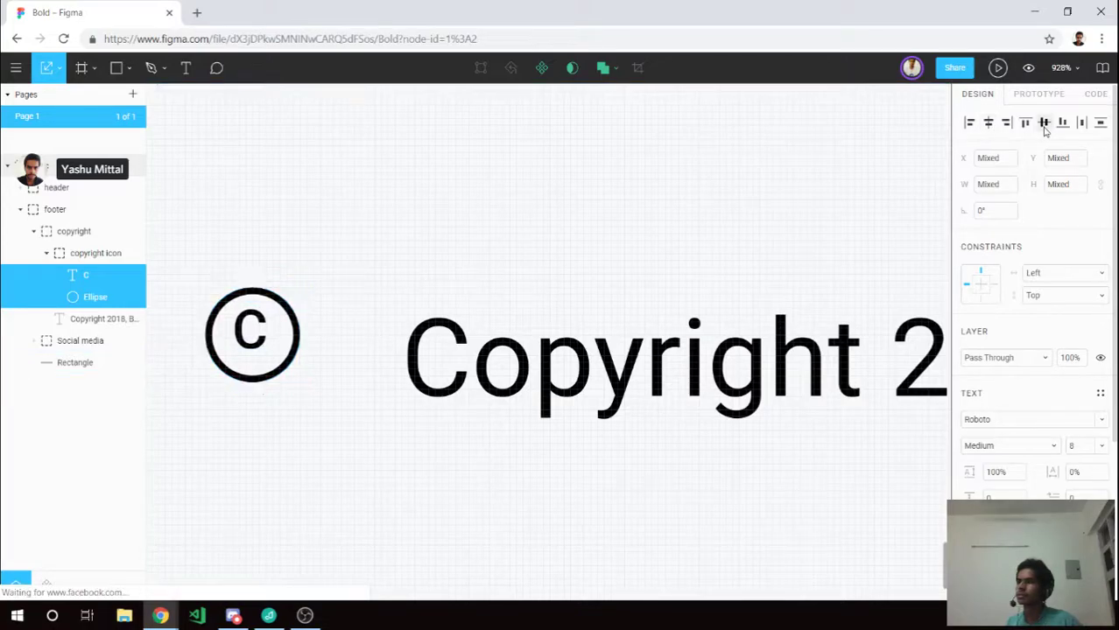
Trim the c text box to height 8, re-centre it and fine-tune with one-pixel nudges.
left_click(256, 347)
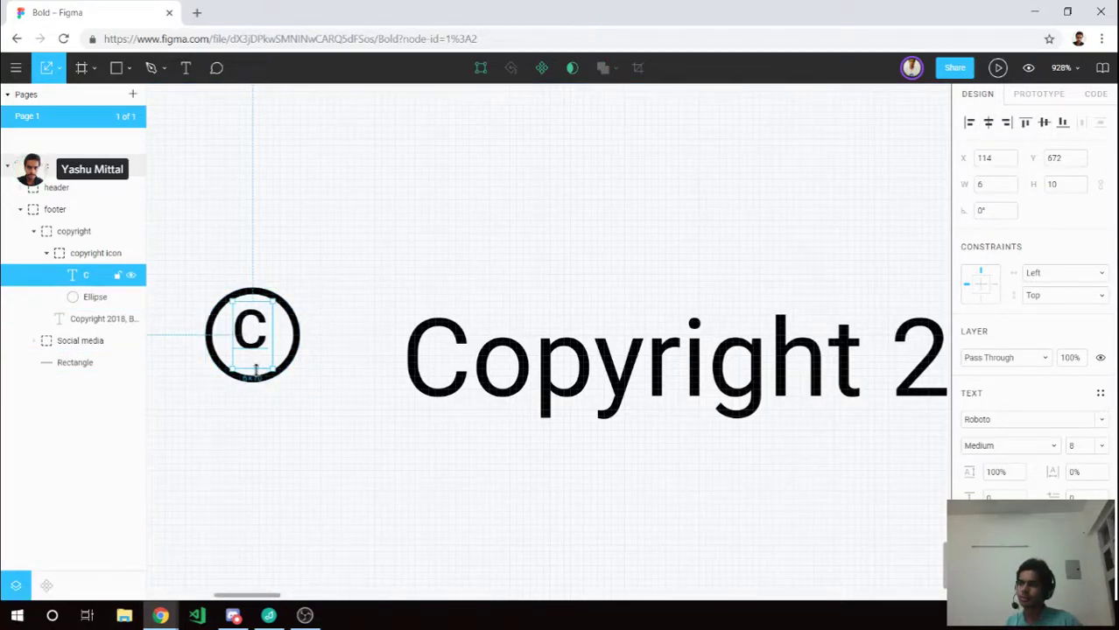
mouse_move(256, 371)
left_mouse_down()
mouse_move(257, 355)
mouse_move(256, 370)
left_mouse_up()
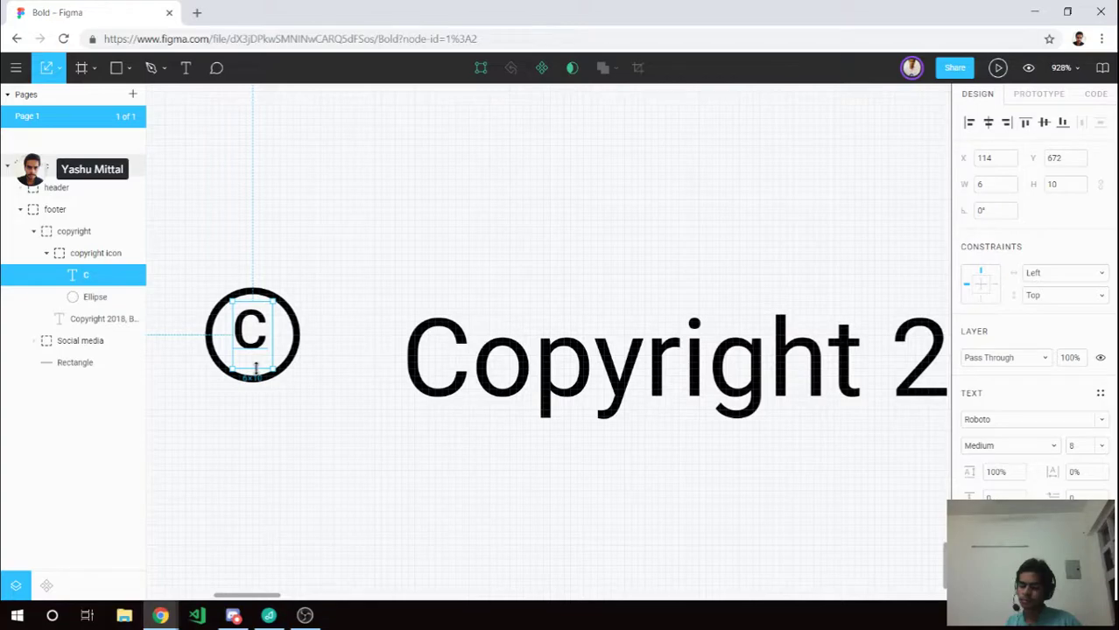
left_click_drag(255, 368, 255, 352)
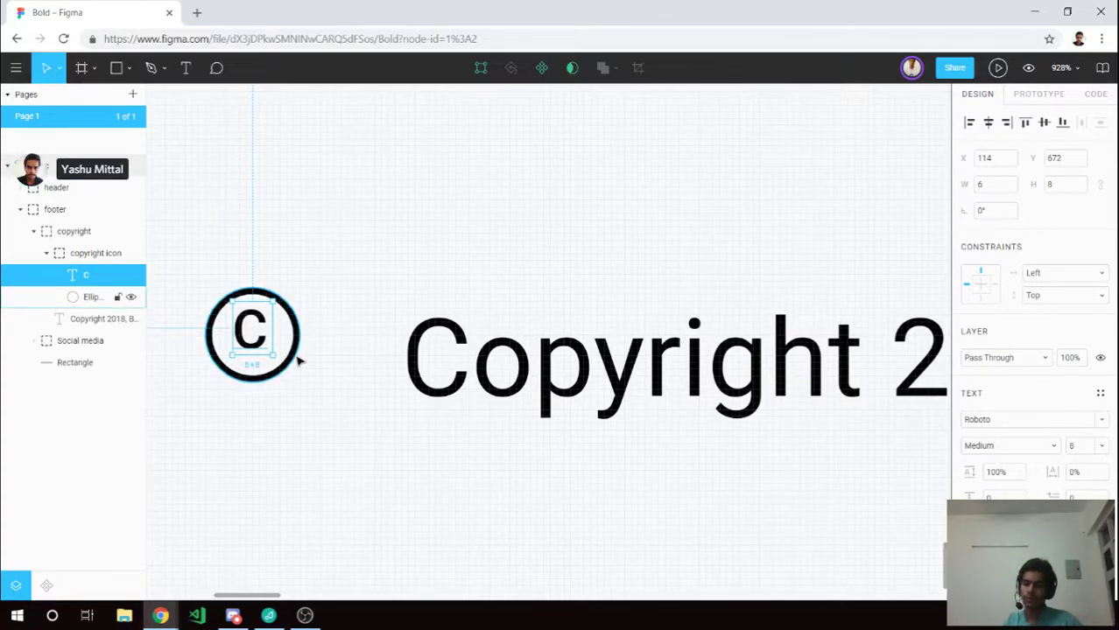
left_click(298, 349, "shift")
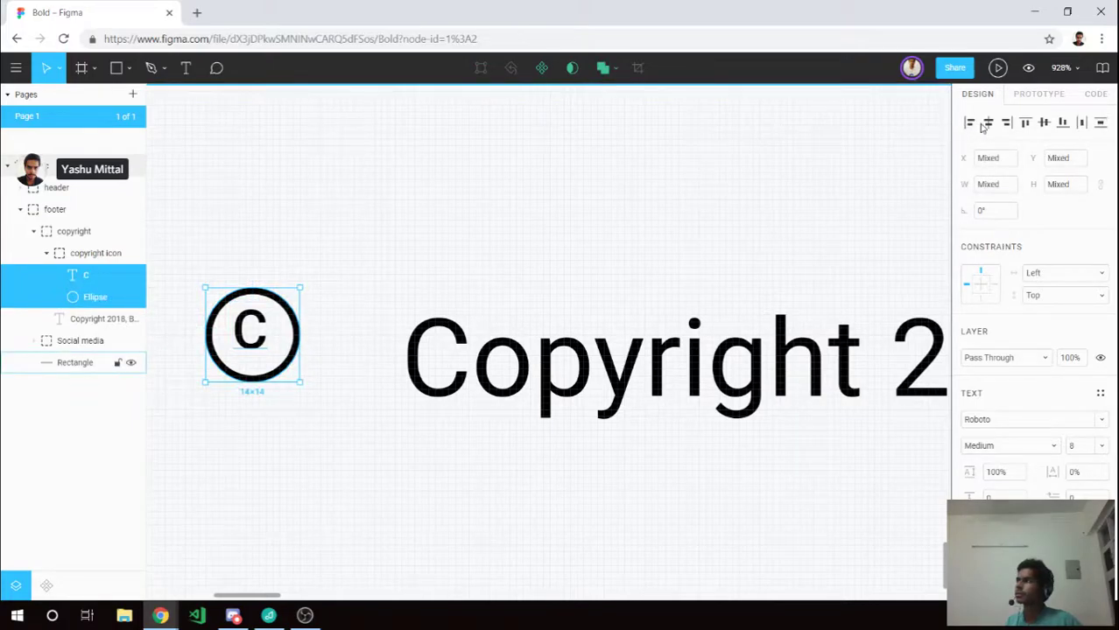
left_click(1044, 123)
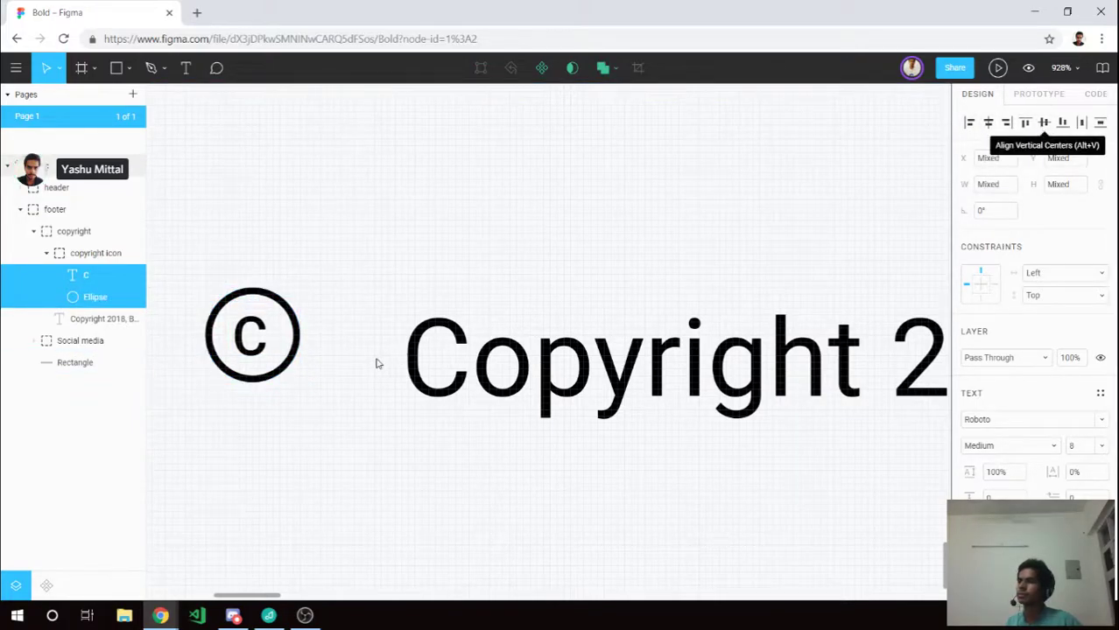
left_click(252, 355)
key("Right")
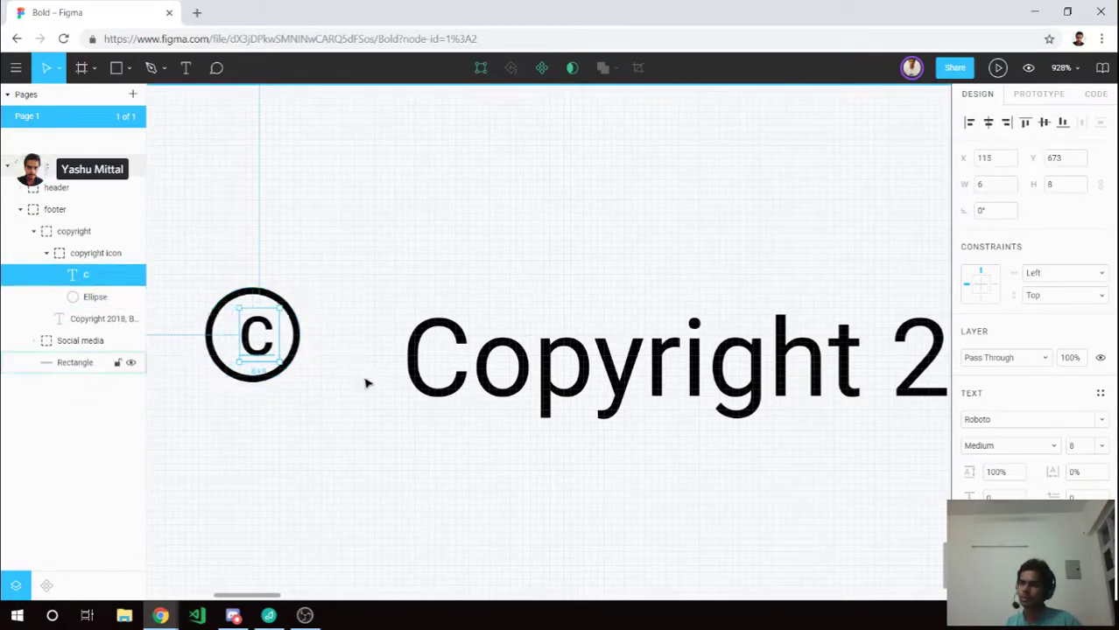
left_click(259, 369)
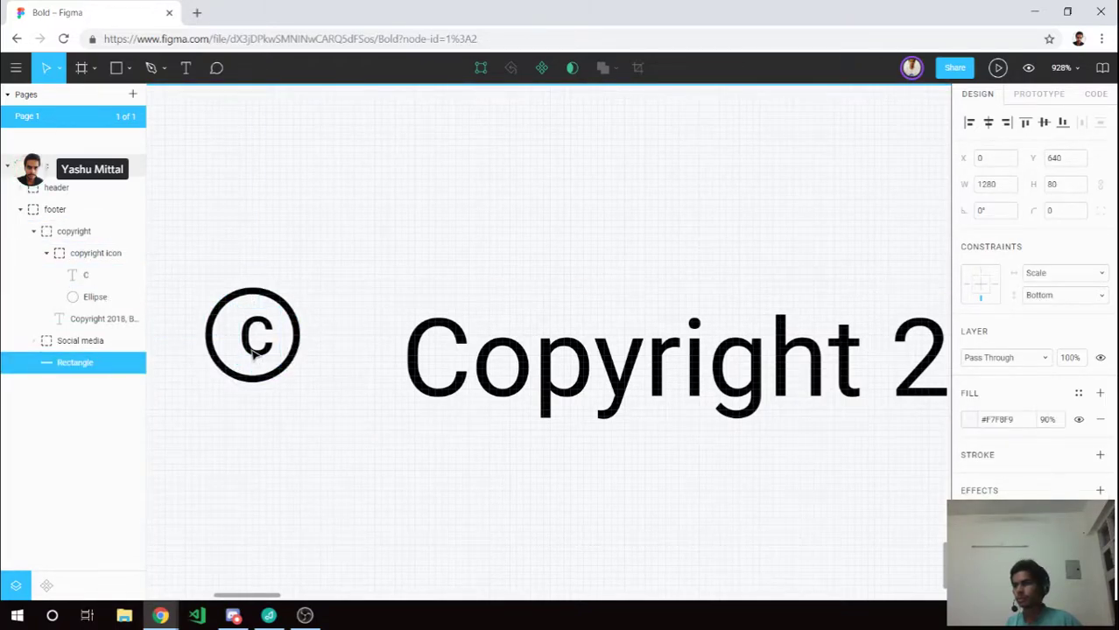
left_click(252, 350)
key("Left")
left_click(294, 389)
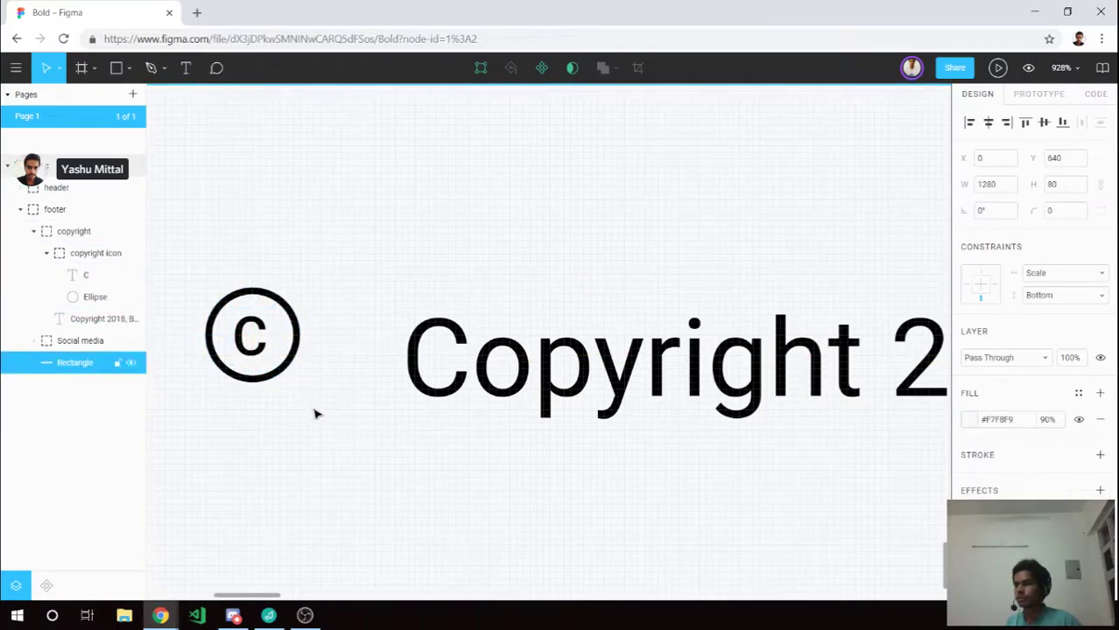
Check the c and circle placement, then collapse the copyright icon's inner layers.
scroll(303, 405, "down", 3)
scroll(301, 392, "down", 2)
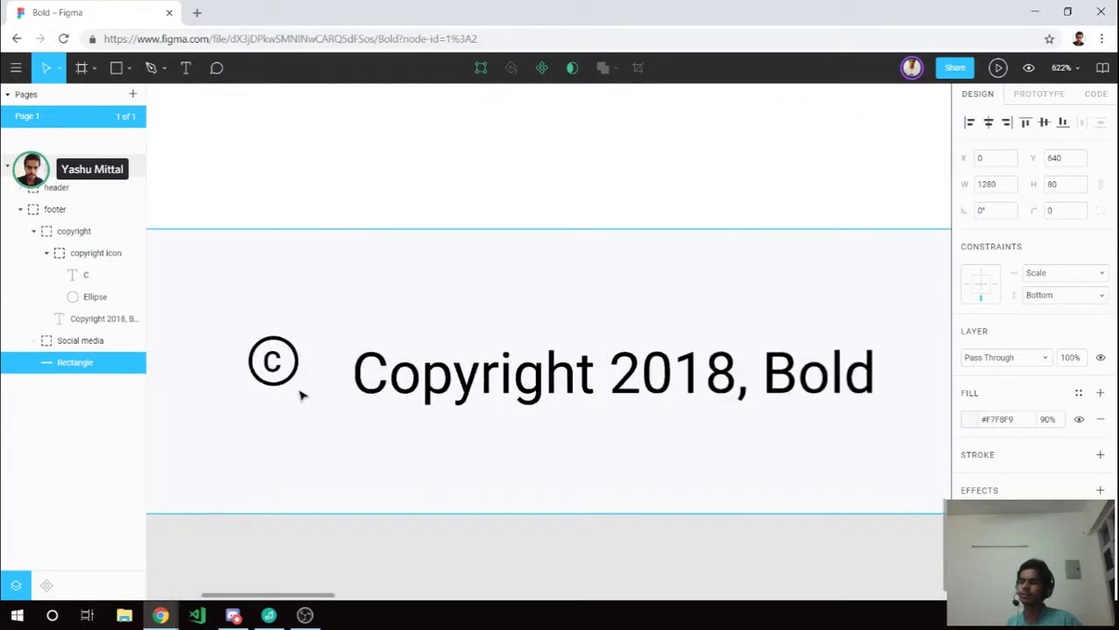
scroll(302, 393, "down", 2)
scroll(287, 378, "up", 2)
scroll(287, 386, "up", 2)
scroll(287, 389, "up", 1)
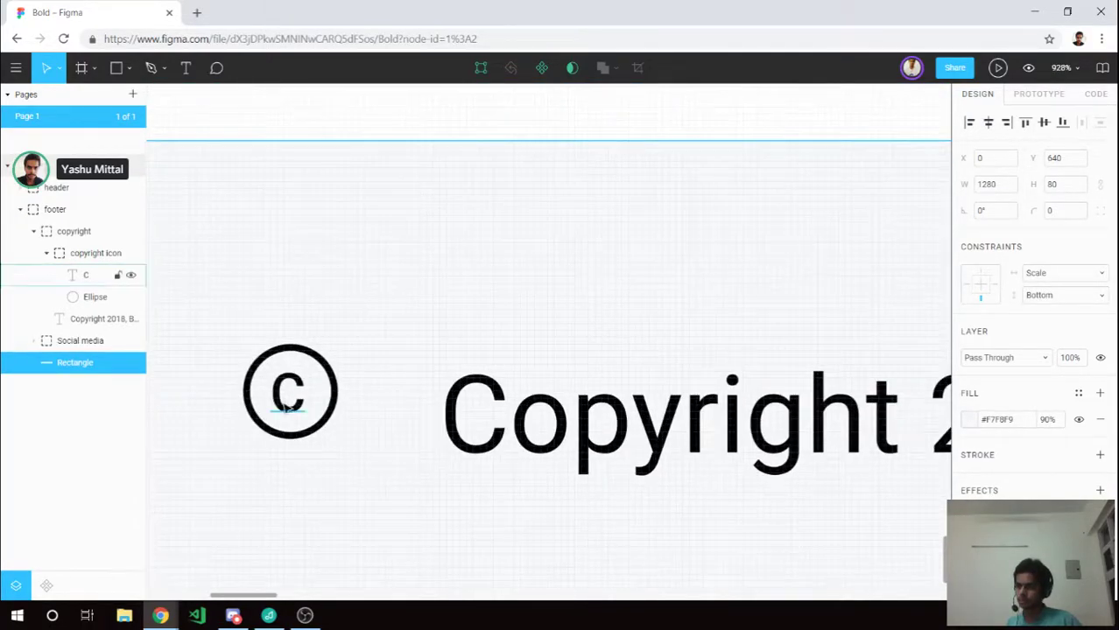
scroll(285, 411, "up", 2)
left_click(287, 419)
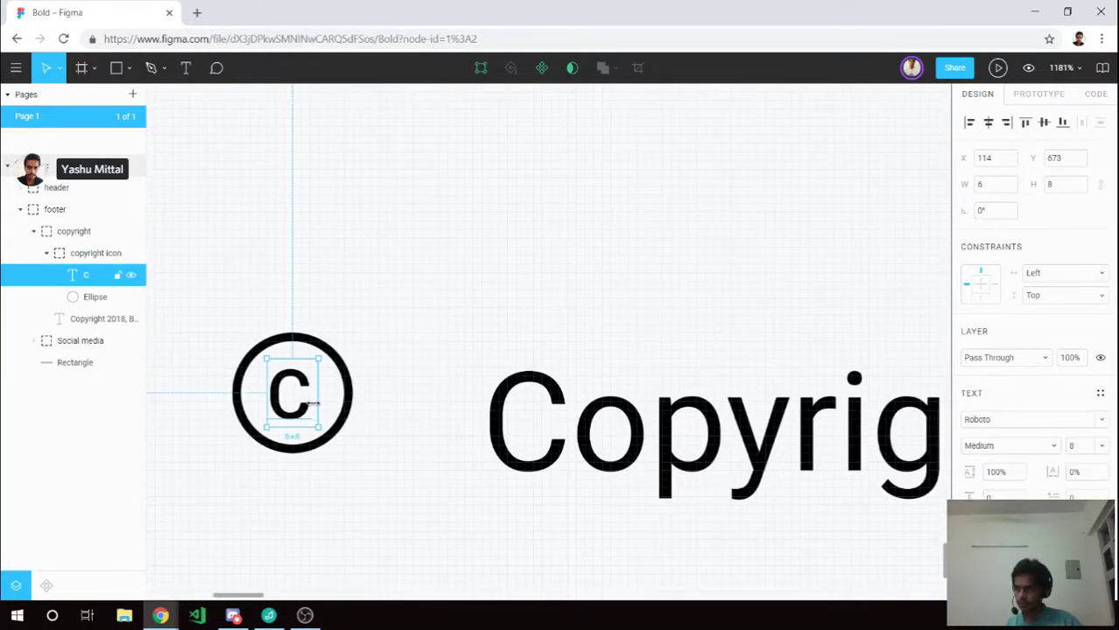
left_click(349, 394)
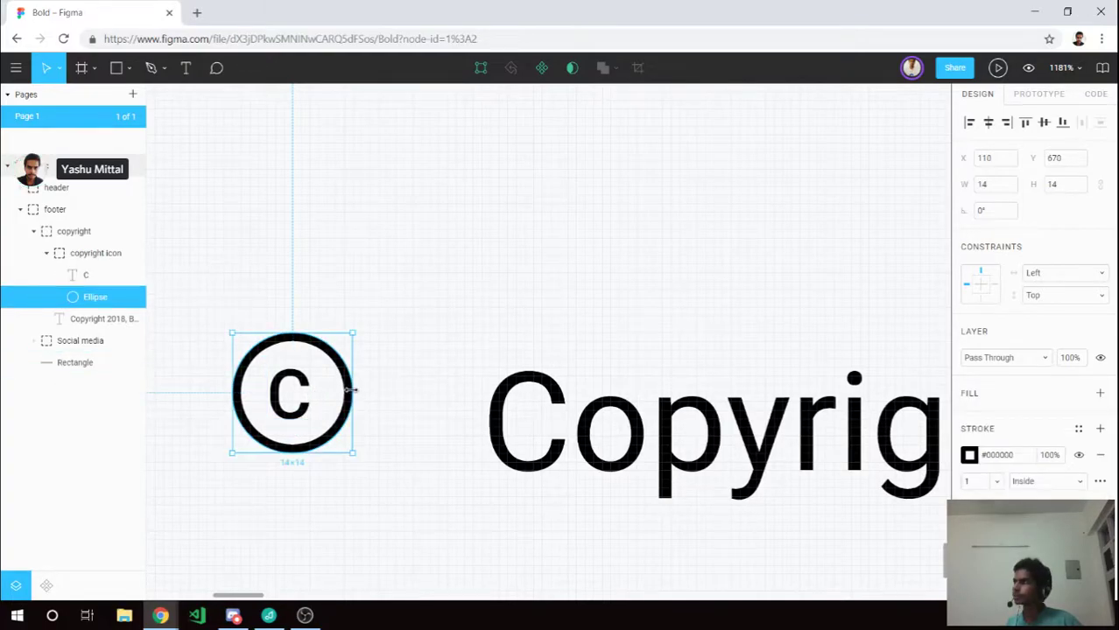
mouse_move(95, 253)
left_click(44, 254)
Move the © icon group to X 110, in line with the copyright text.
left_click(61, 254)
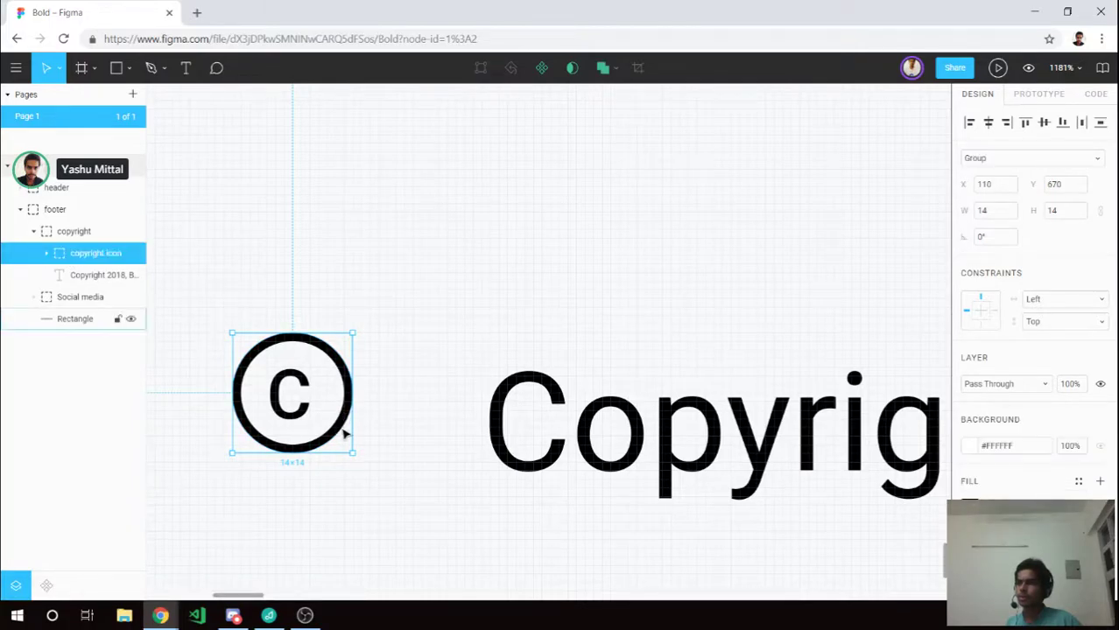
mouse_move(304, 400)
left_mouse_down()
mouse_move(319, 428)
mouse_move(398, 438)
left_mouse_up()
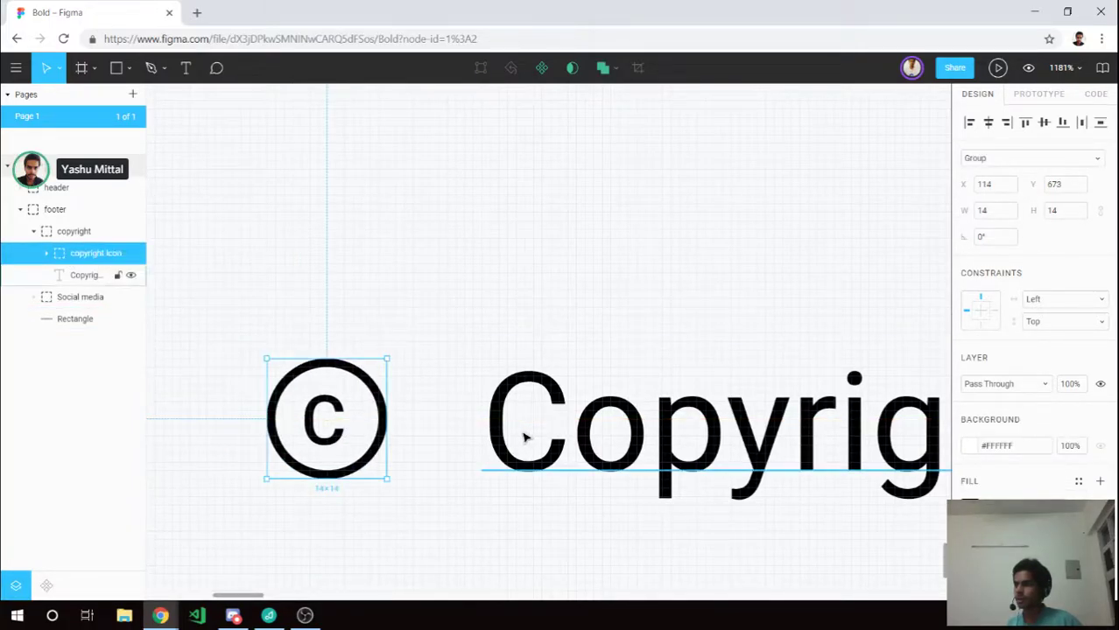
scroll(412, 419, "down", 1)
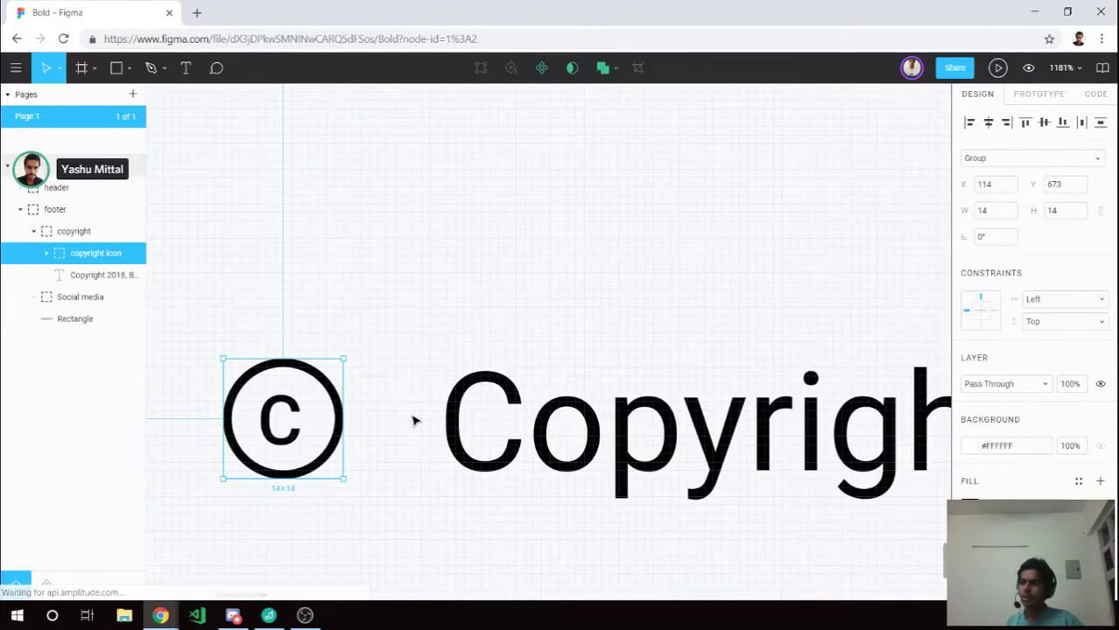
scroll(415, 421, "down", 1)
scroll(413, 420, "down", 2)
left_click_drag(326, 463, 490, 464)
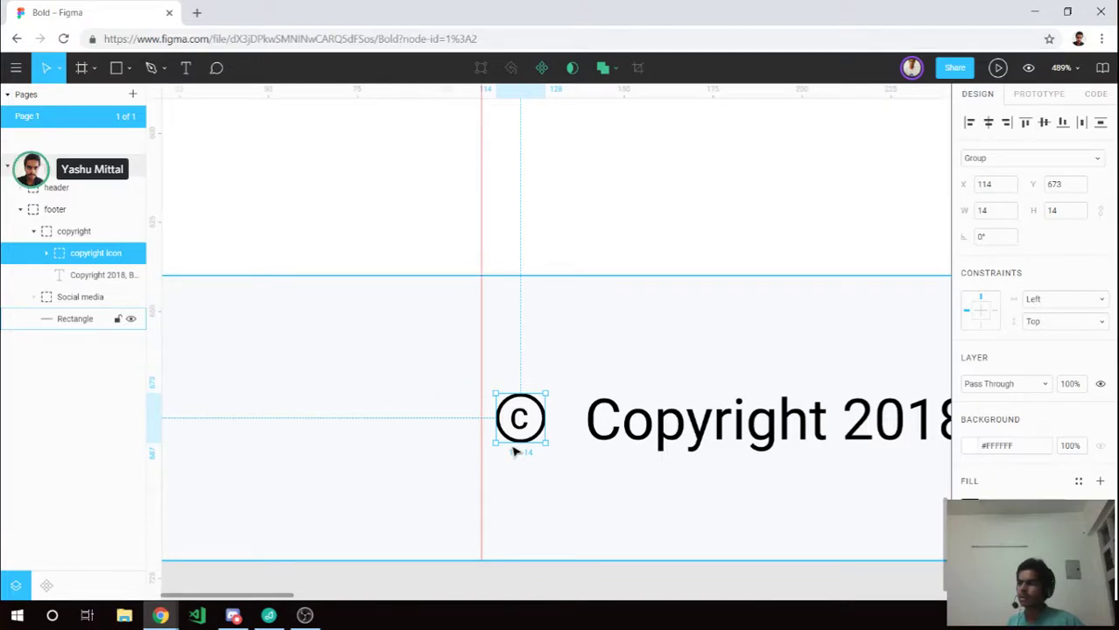
left_click_drag(519, 421, 516, 430)
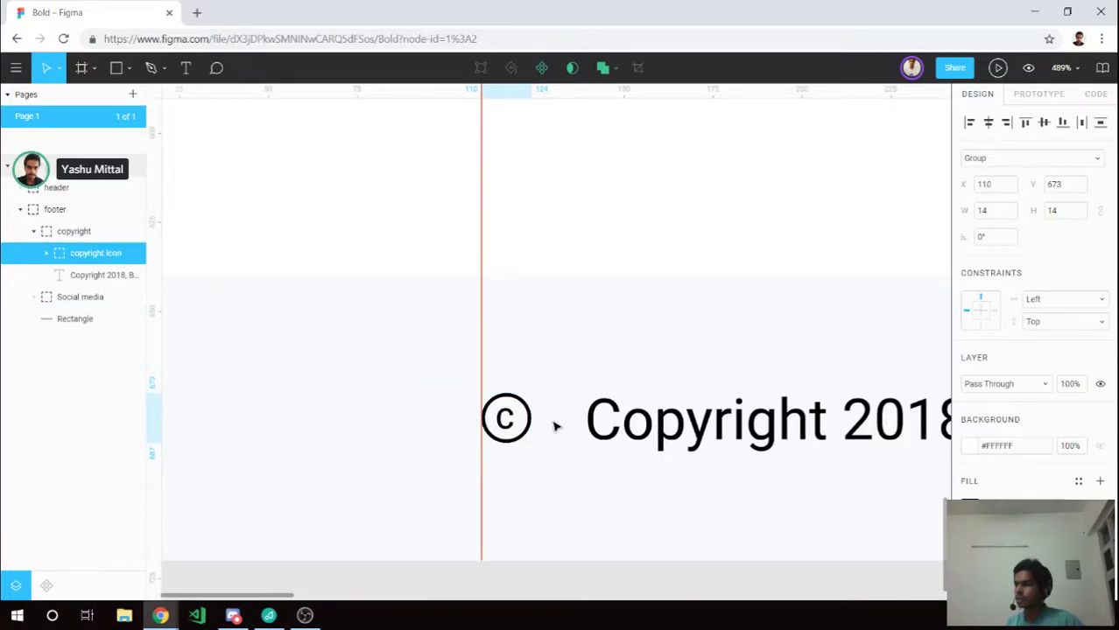
Move the 'Copyright 2018, Bold' text to X 134, closer to the icon.
left_click(625, 423)
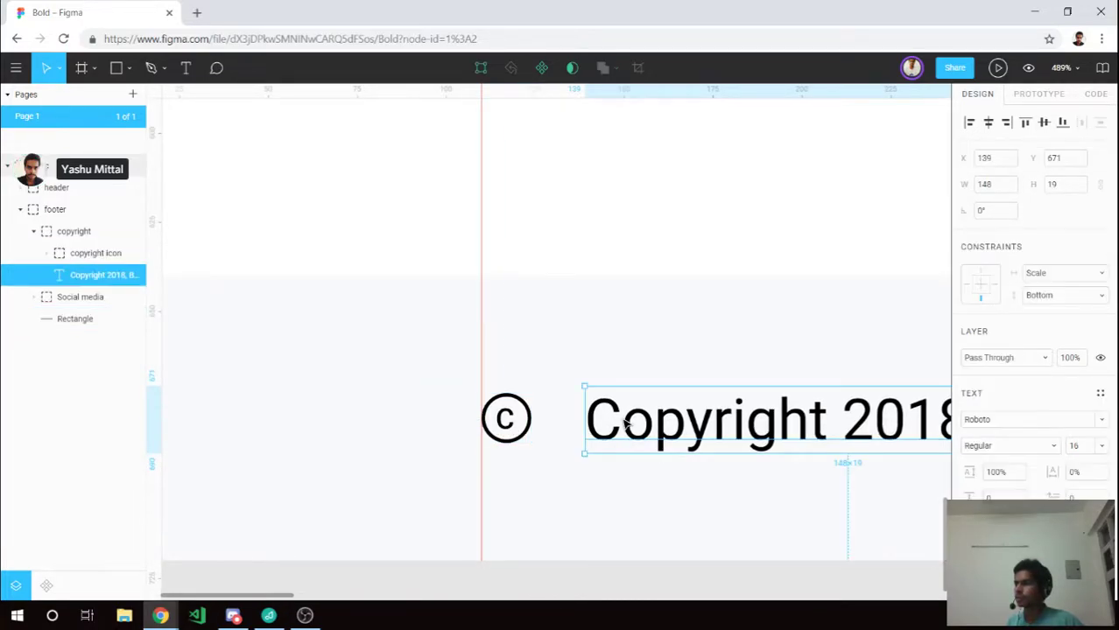
scroll(625, 422, "down", 5)
scroll(692, 425, "right", 2)
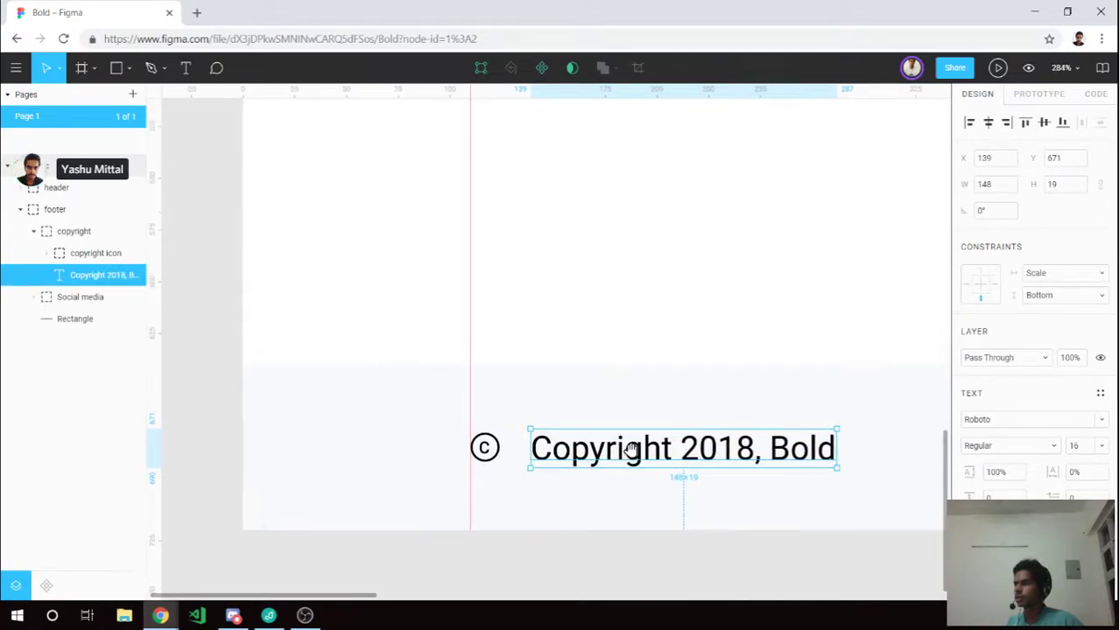
scroll(491, 477, "up", 1)
scroll(496, 471, "up", 2)
scroll(496, 471, "up", 3)
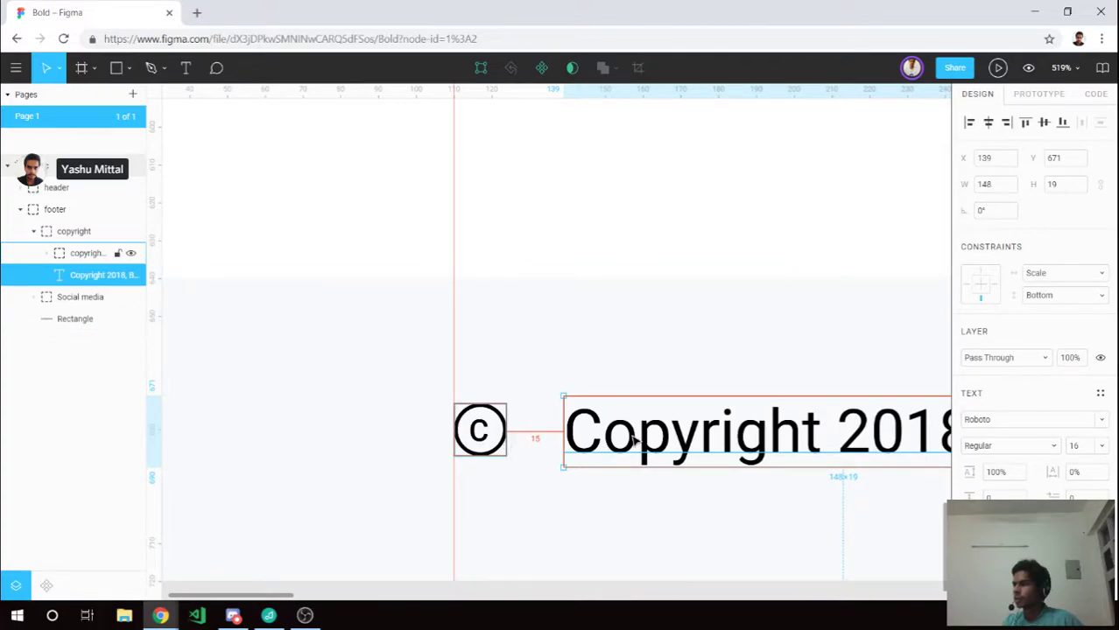
left_click_drag(569, 445, 513, 447)
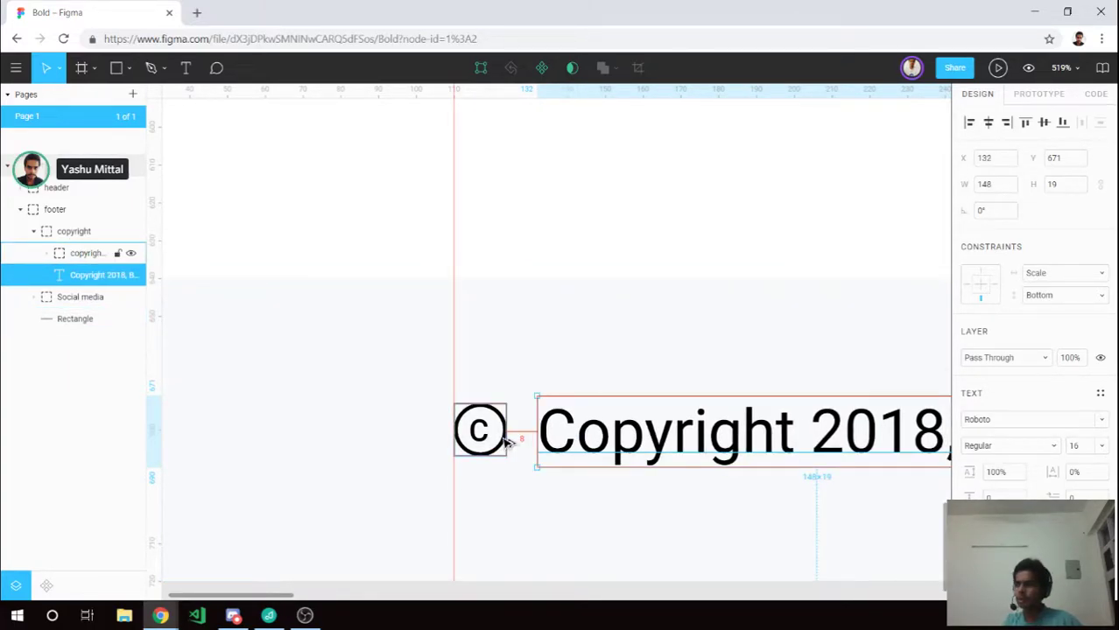
left_click(644, 272)
scroll(701, 342, "down", 2)
scroll(714, 344, "down", 3)
scroll(737, 354, "down", 3)
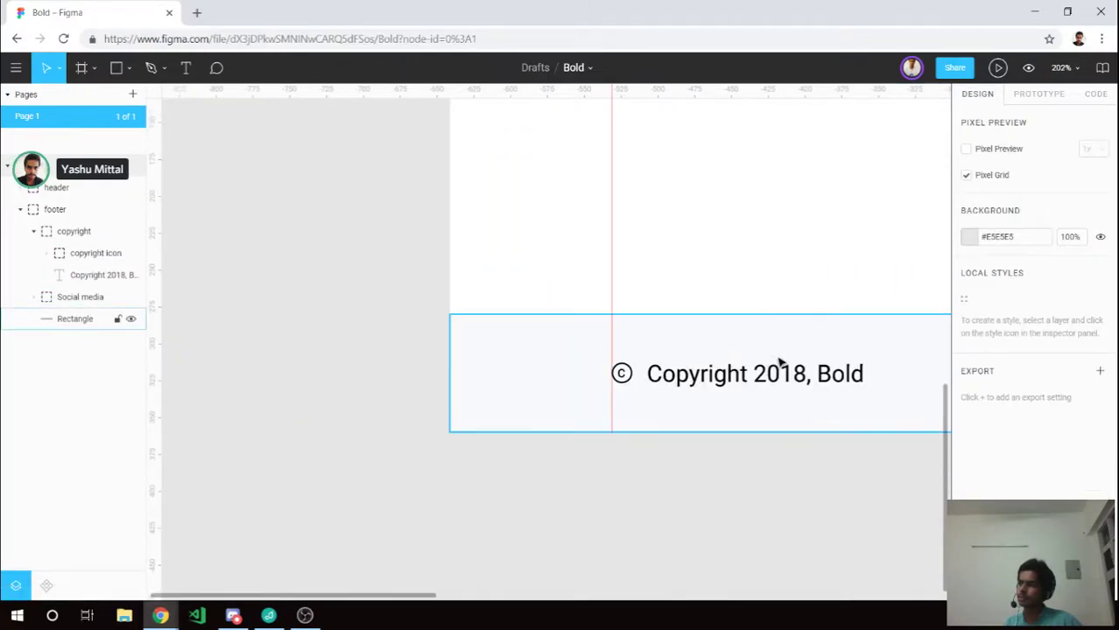
scroll(672, 386, "right", 3)
scroll(672, 386, "up", 1)
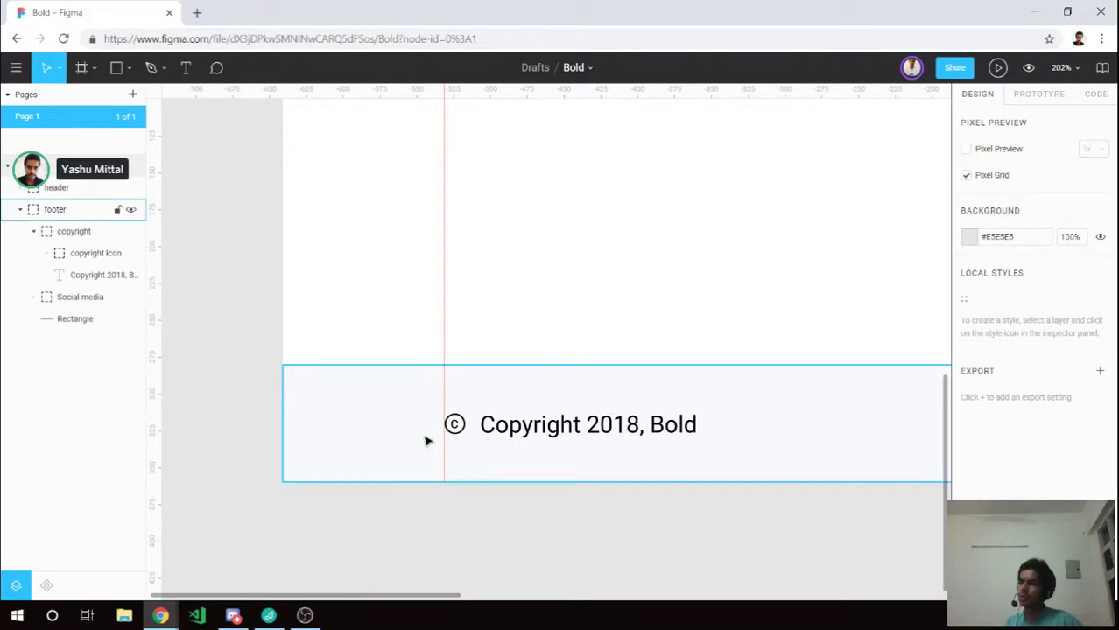
scroll(502, 437, "up", 1)
scroll(503, 441, "up", 2)
scroll(501, 440, "up", 3)
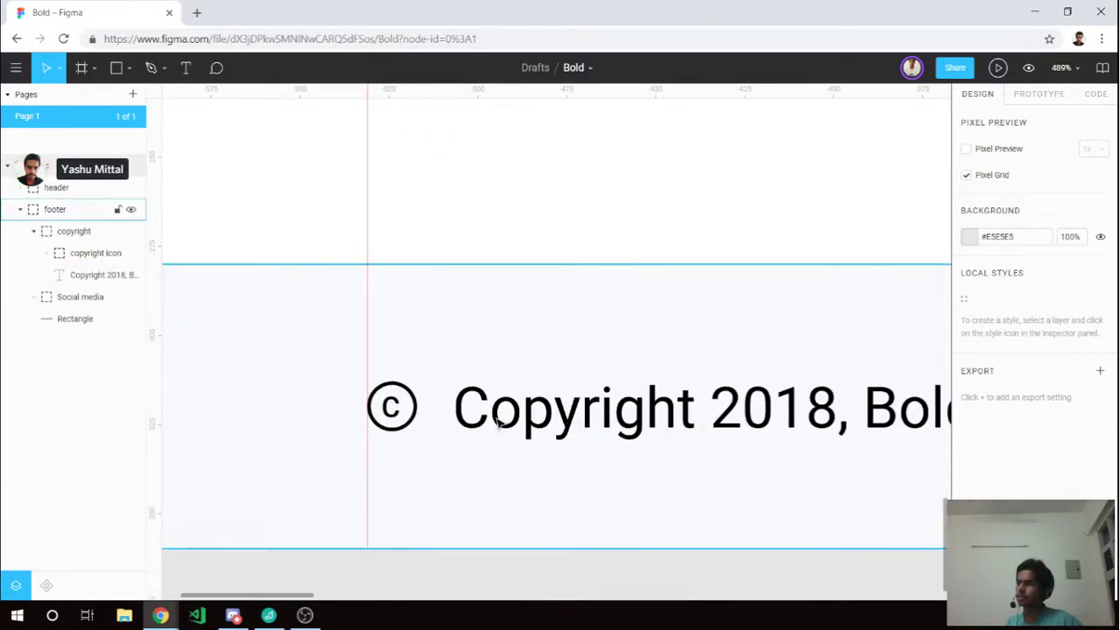
Change the copyright icon and text fill from pale #A5AAC4 to slate blue-grey #767A8D.
left_click(431, 426)
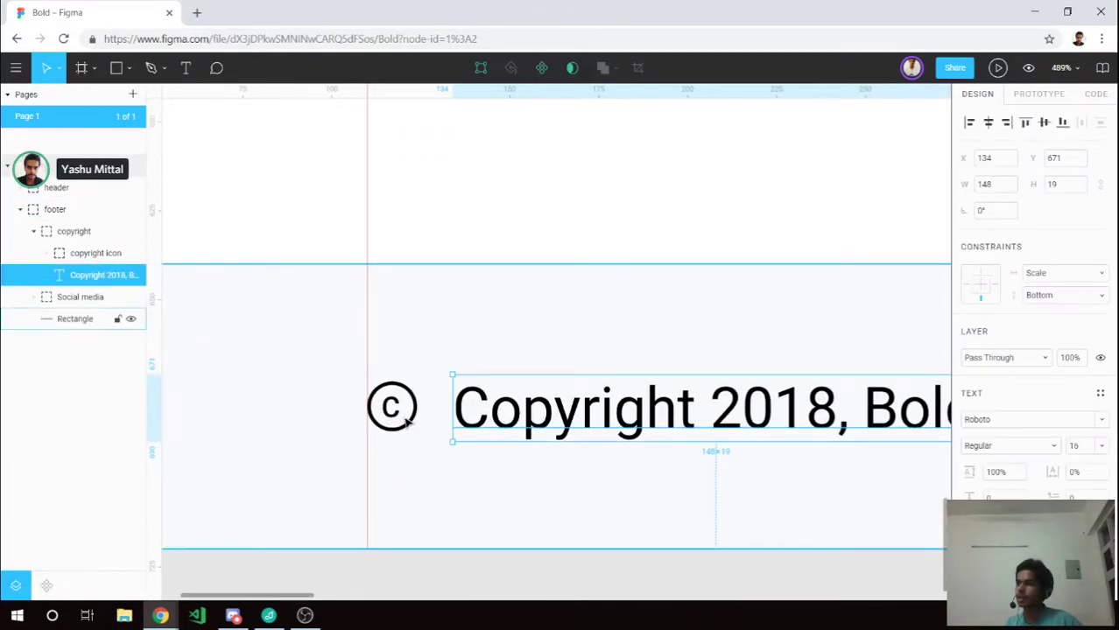
left_click(404, 414, "shift")
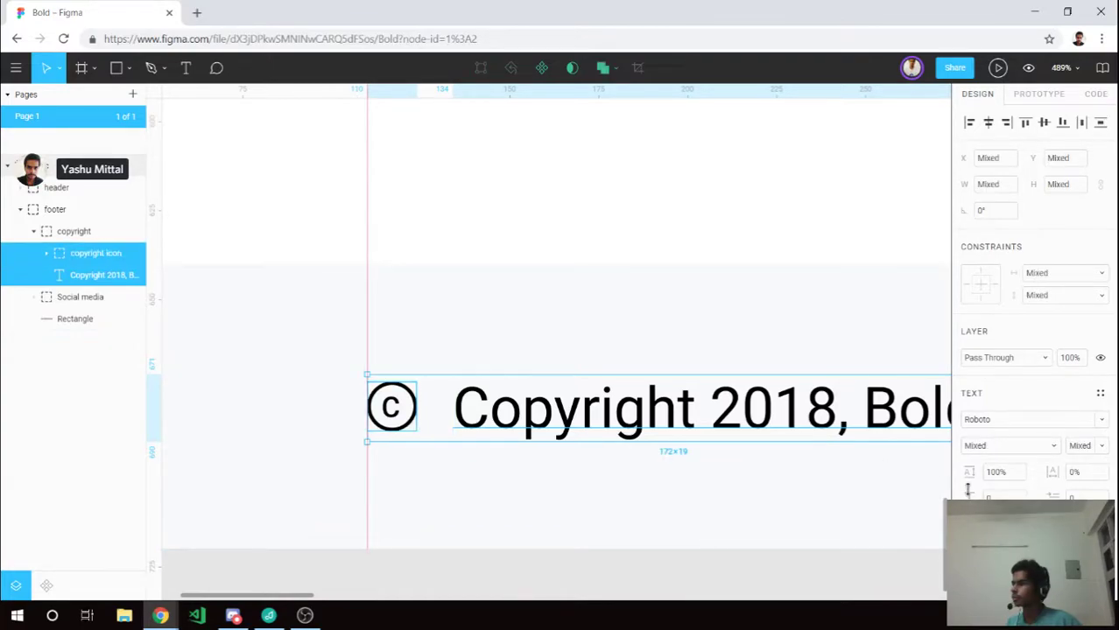
scroll(1032, 497, "down", 3)
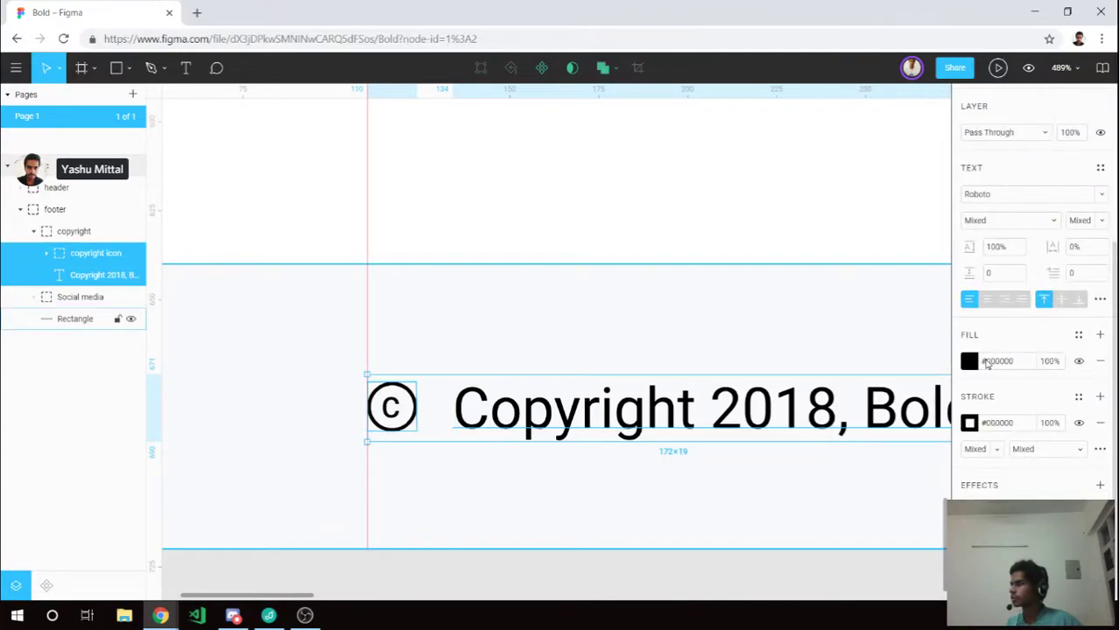
left_click(970, 361)
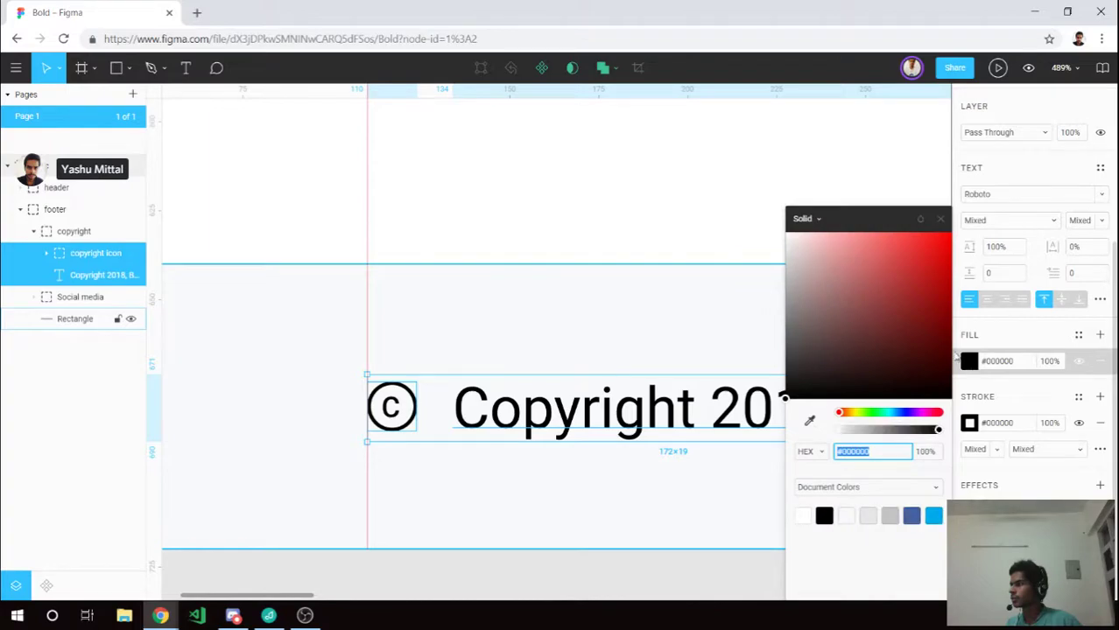
left_click_drag(883, 297, 815, 291)
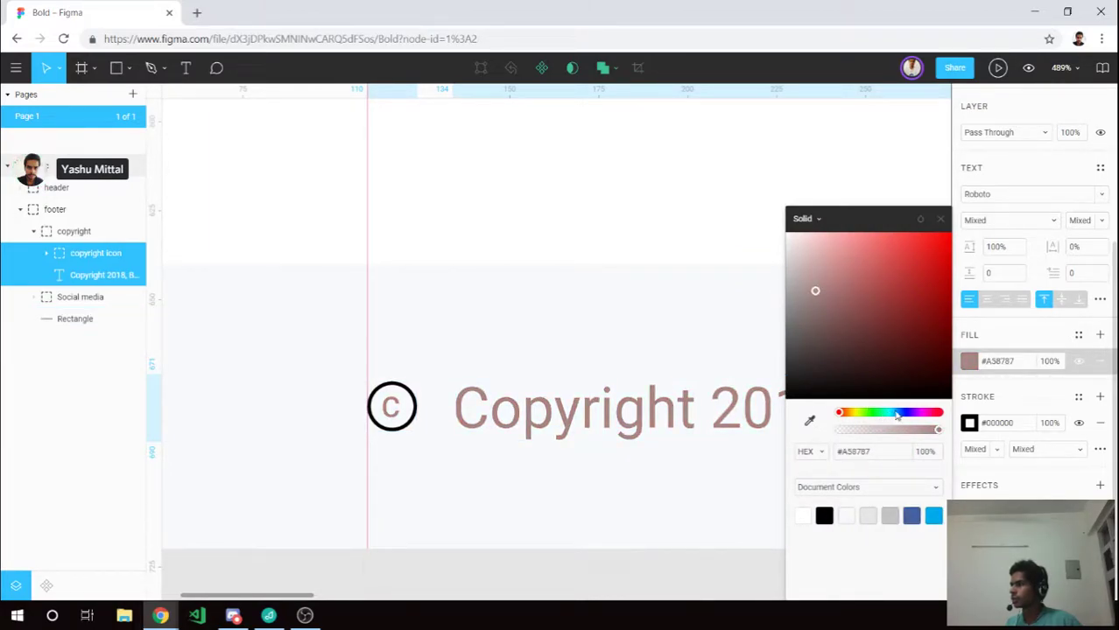
left_click_drag(896, 413, 902, 413)
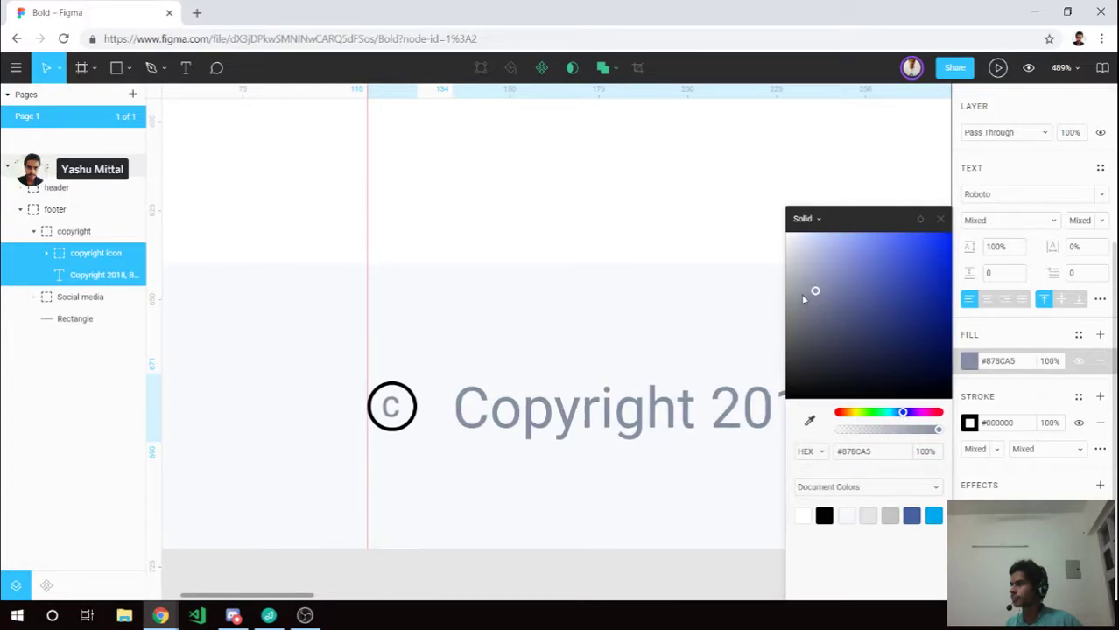
left_click_drag(803, 299, 796, 276)
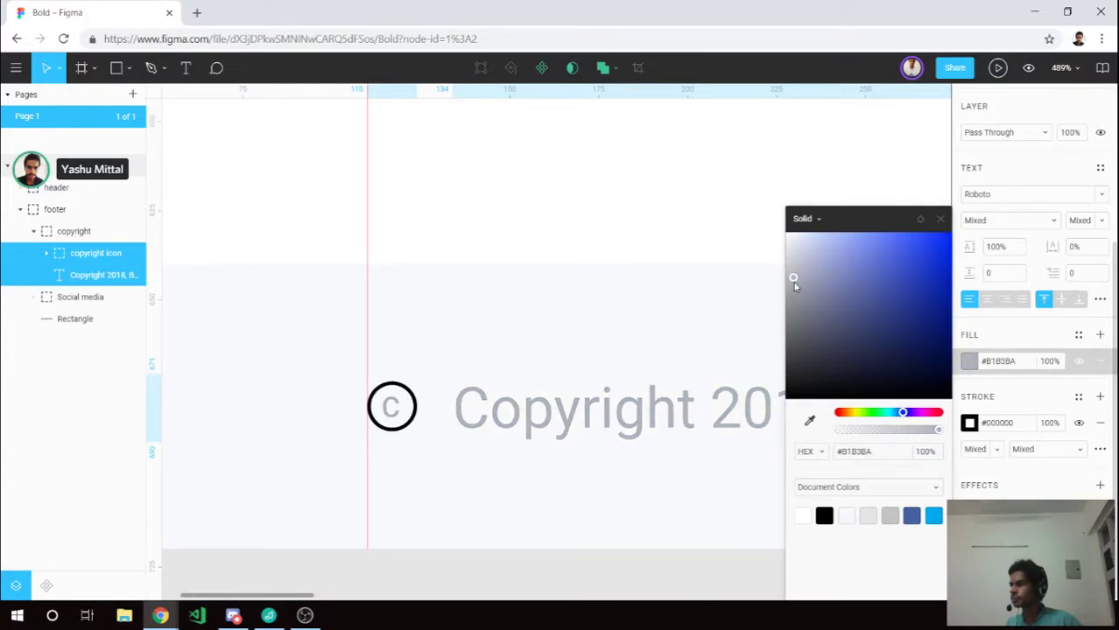
left_click(811, 273)
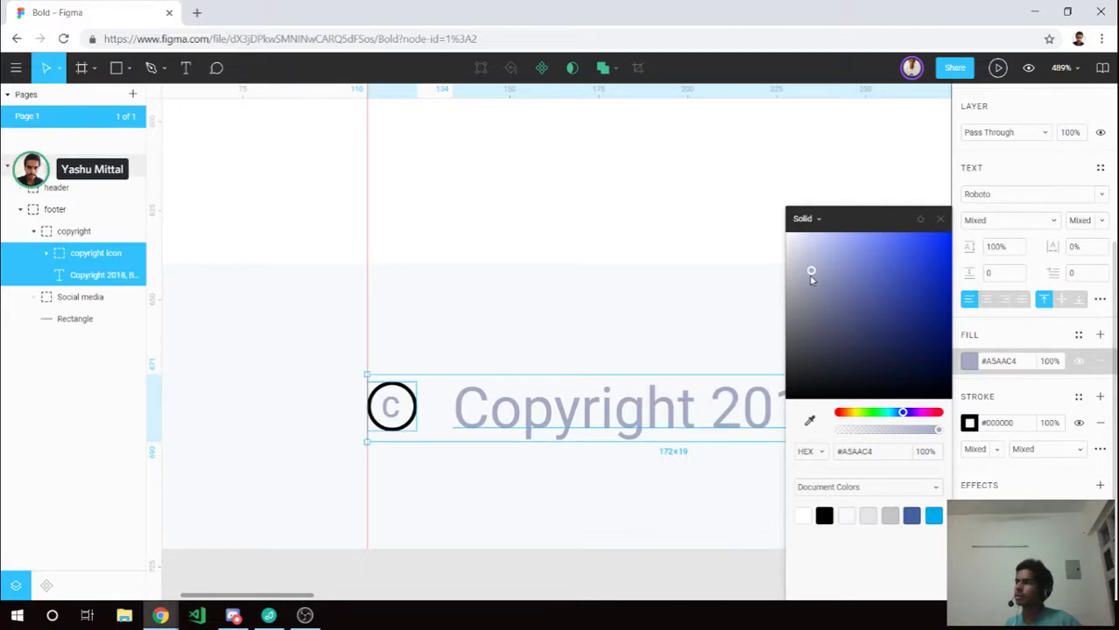
left_click_drag(812, 278, 803, 281)
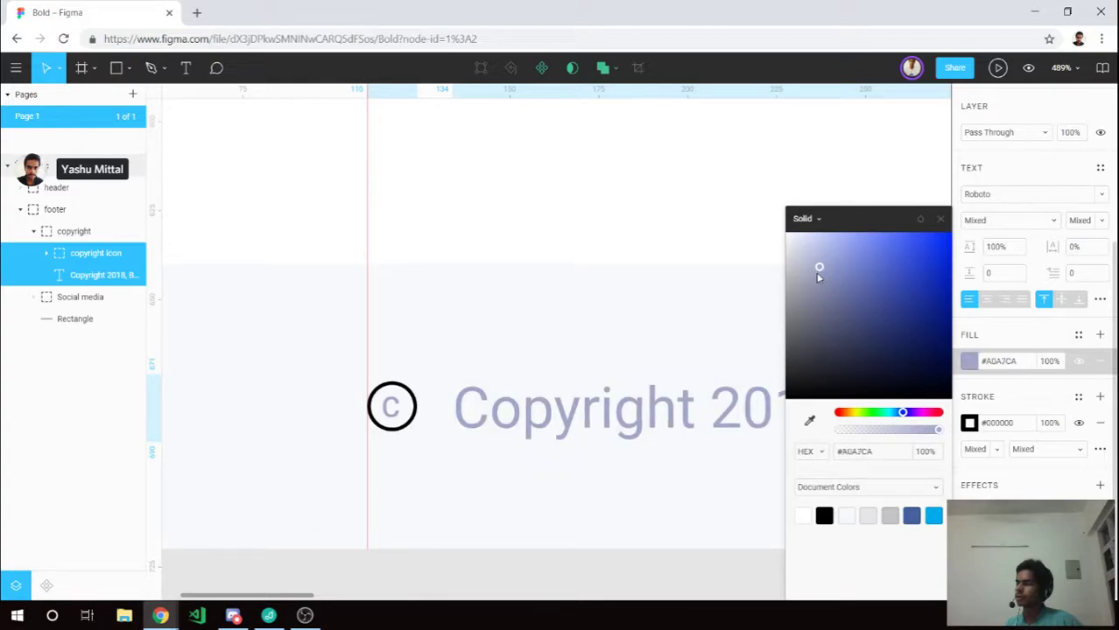
left_click_drag(815, 280, 816, 293)
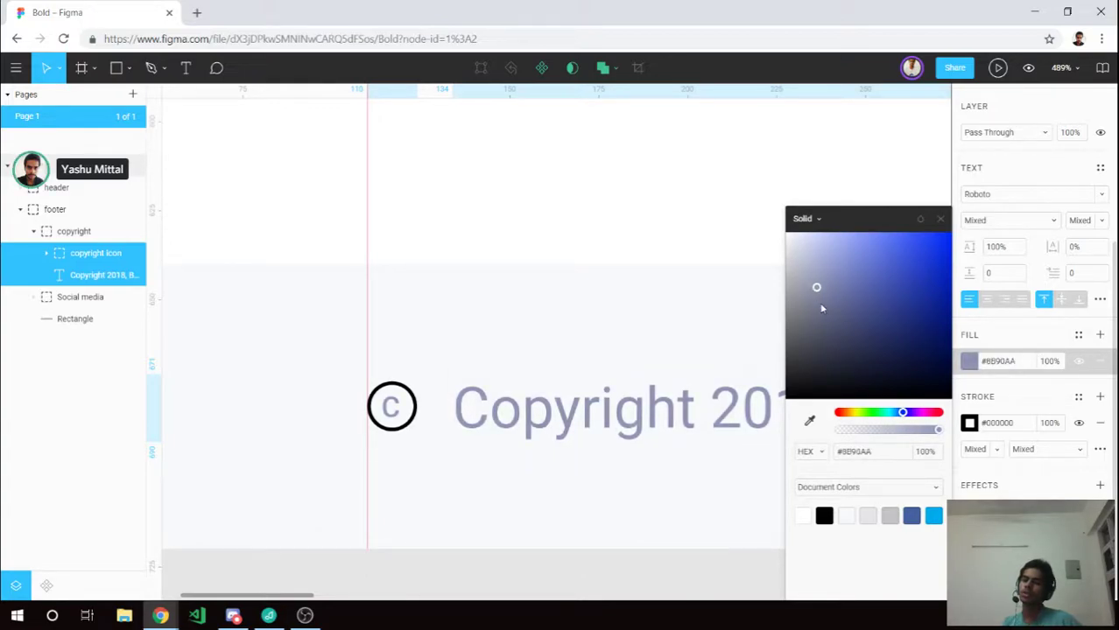
left_click(822, 308)
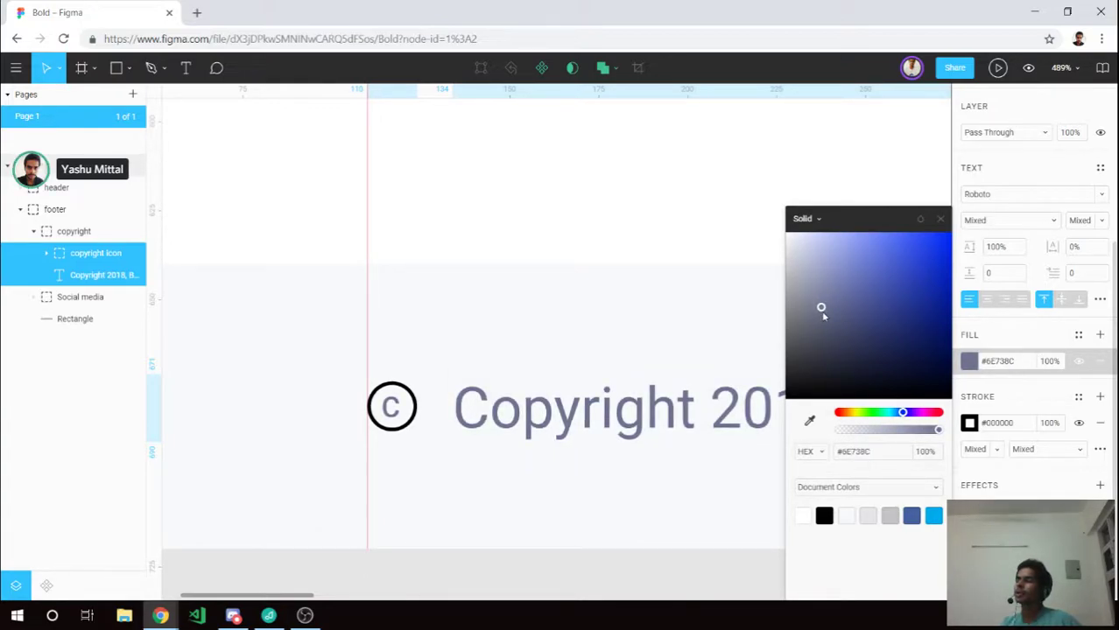
left_click_drag(821, 308, 813, 308)
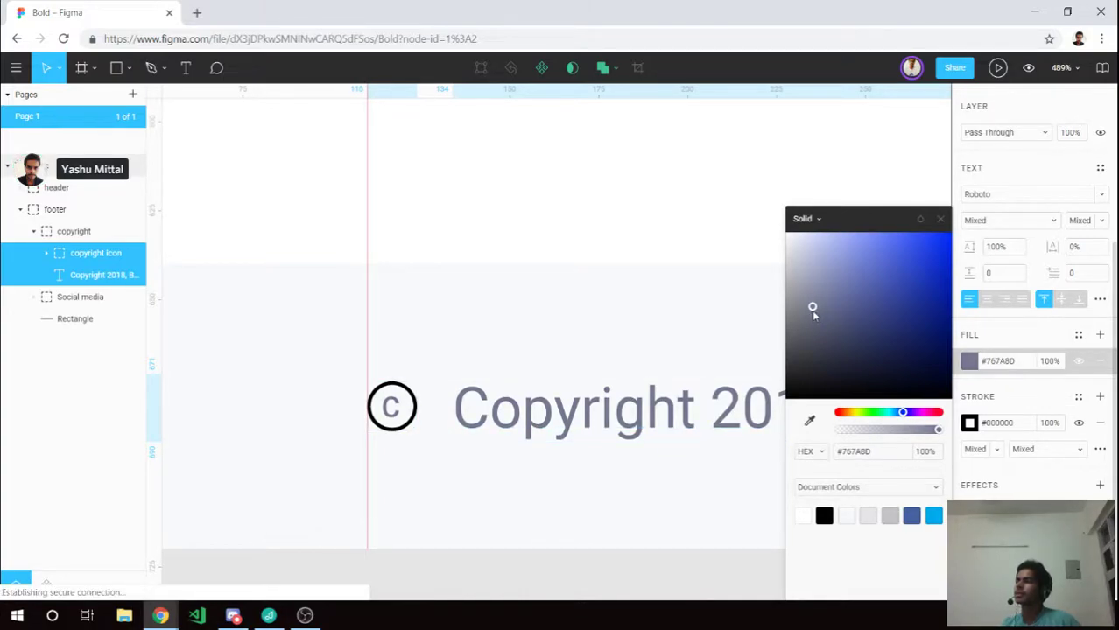
left_click(197, 13)
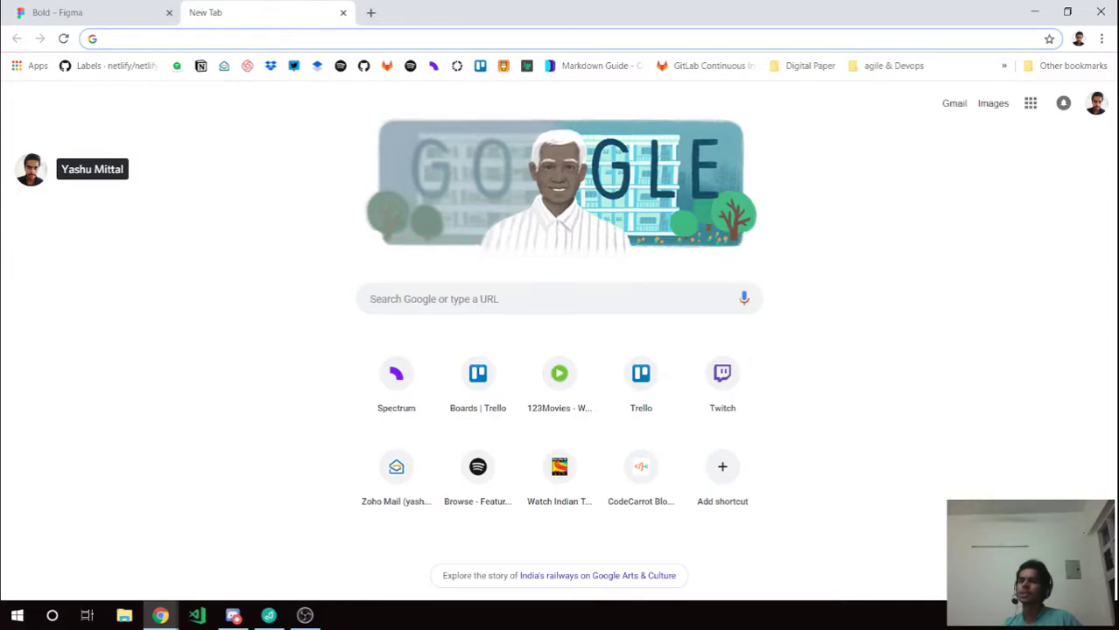
key("ctrl+w")
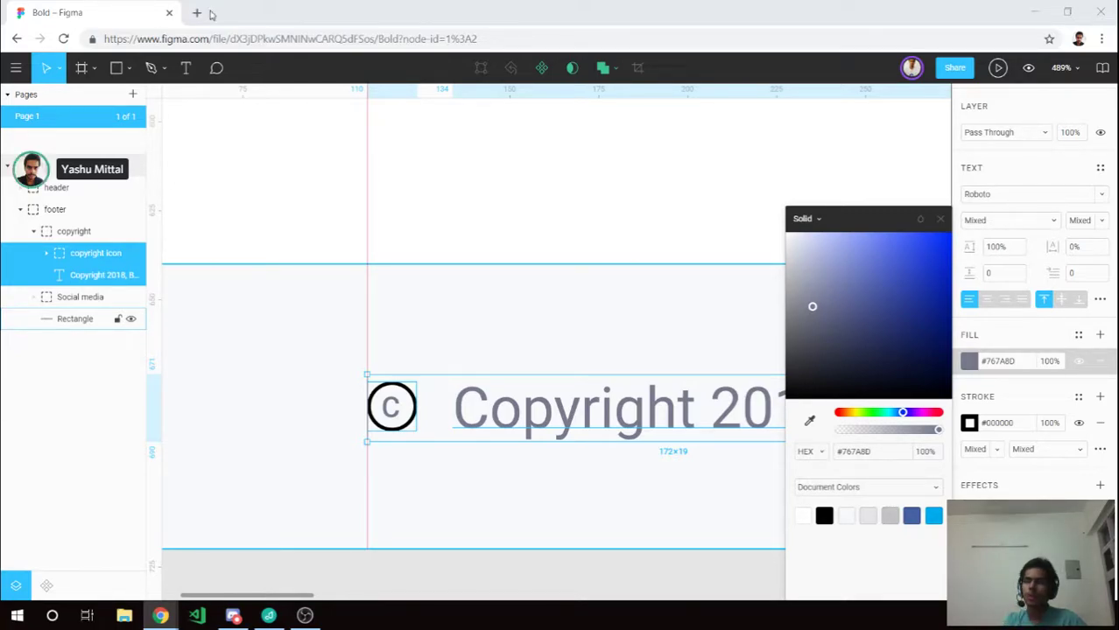
In a new tab, search Google for 'color palette generator'.
left_click(197, 13)
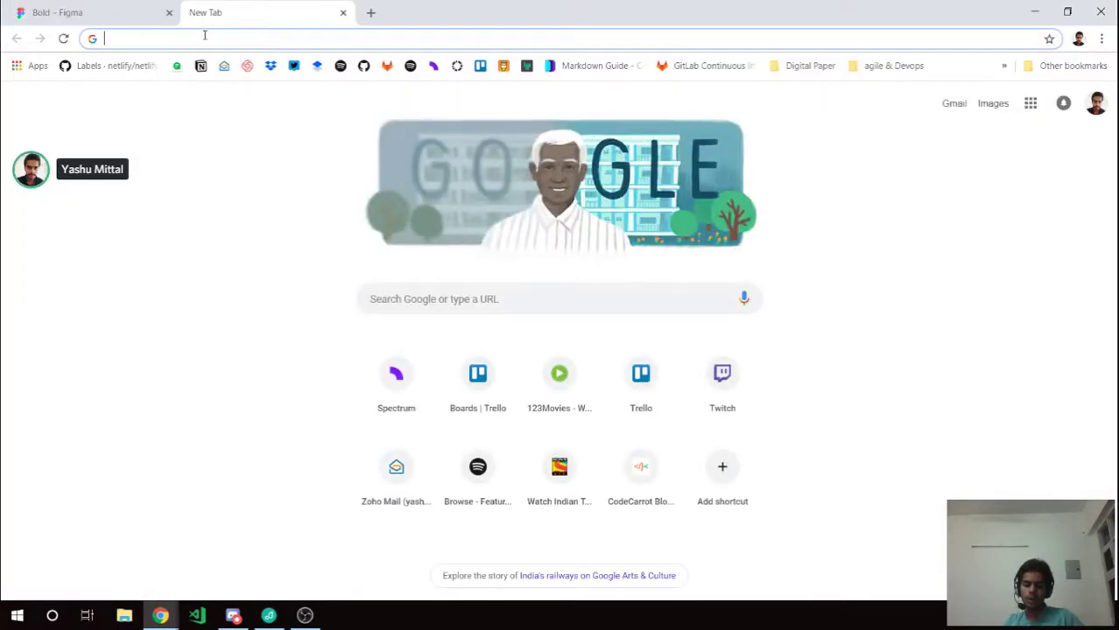
type("random")
key("ctrl+a")
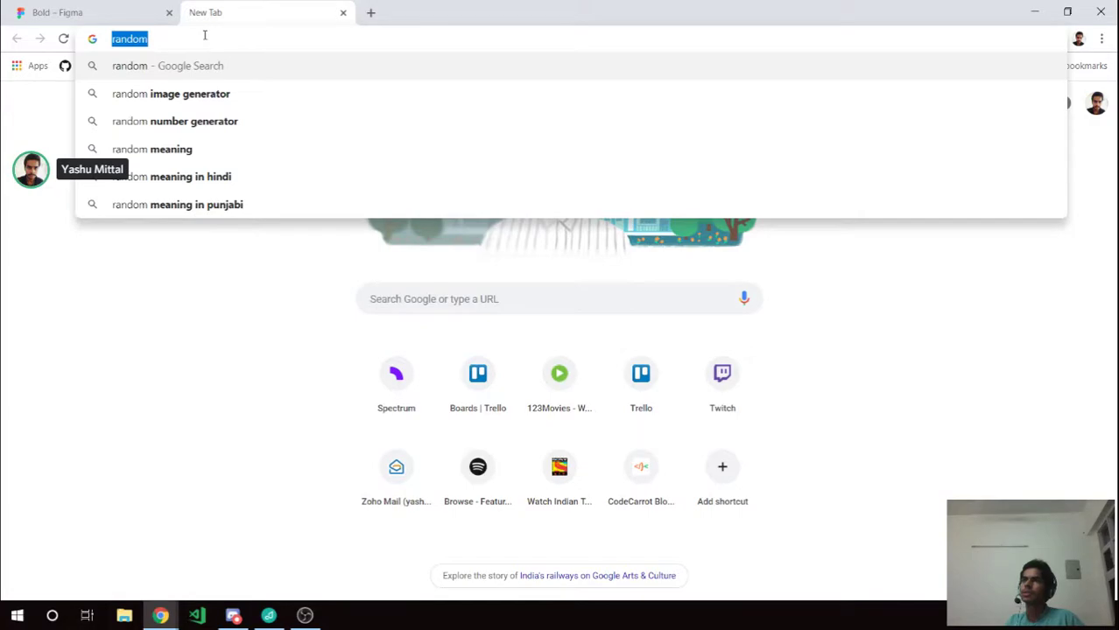
type("color pa")
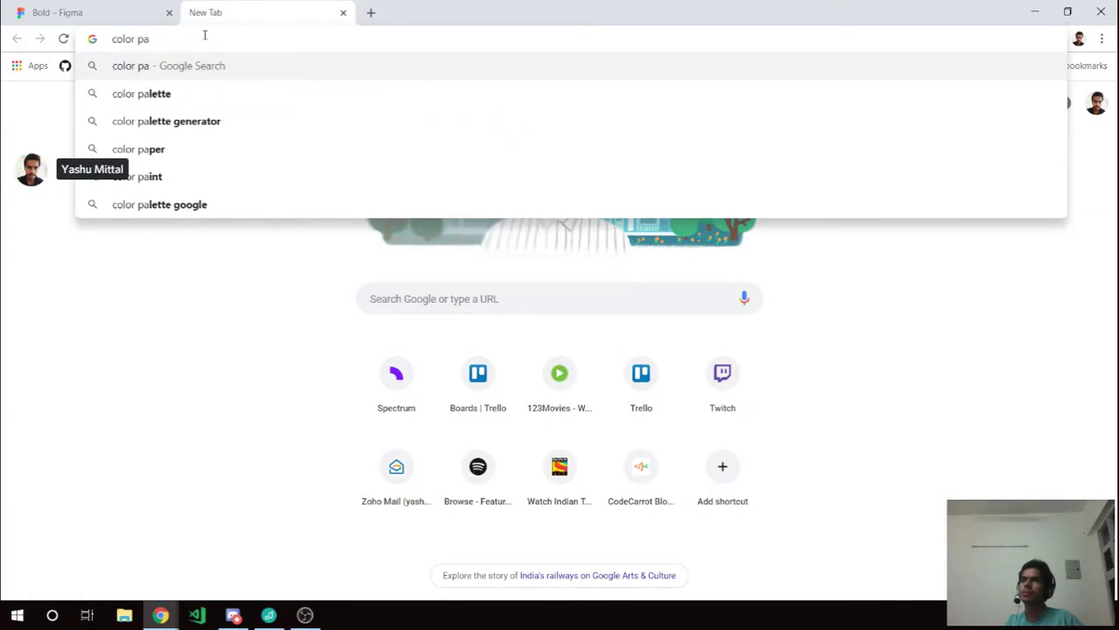
type("l")
key("Down")
key("Down")
key("Return")
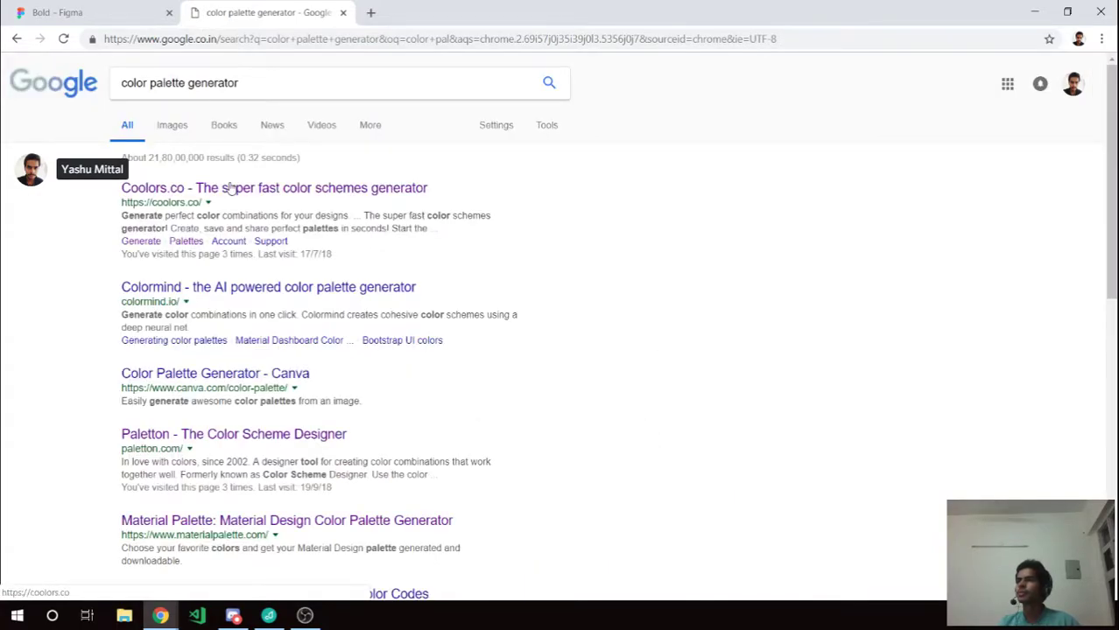
Open the Coolors.co result and start its free palette generator at coolors.co/app.
left_click(225, 189)
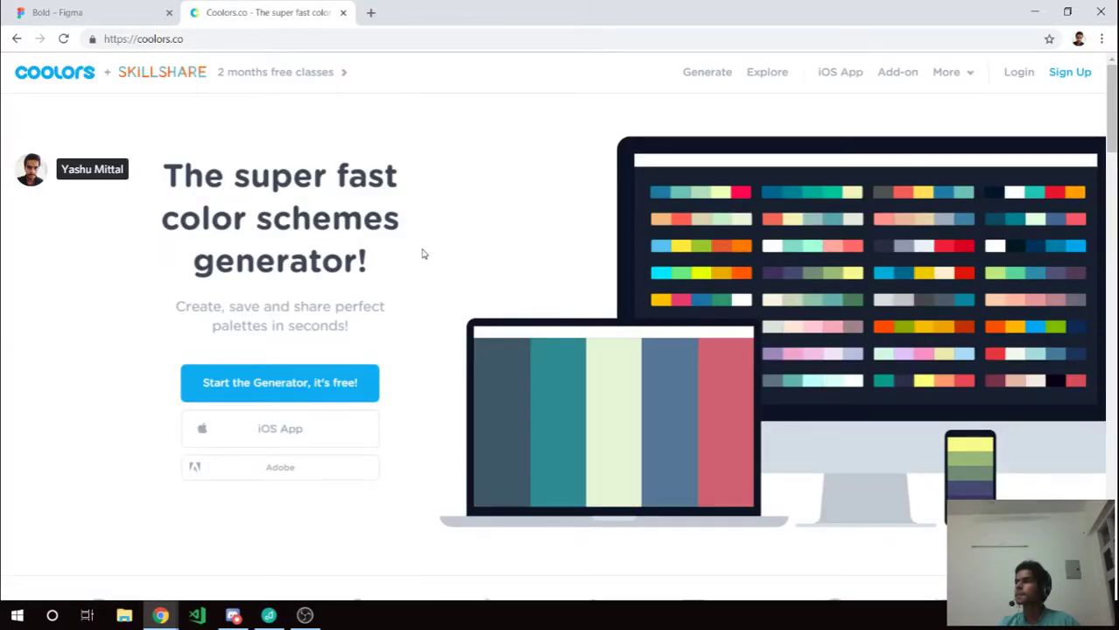
scroll(445, 253, "down", 3)
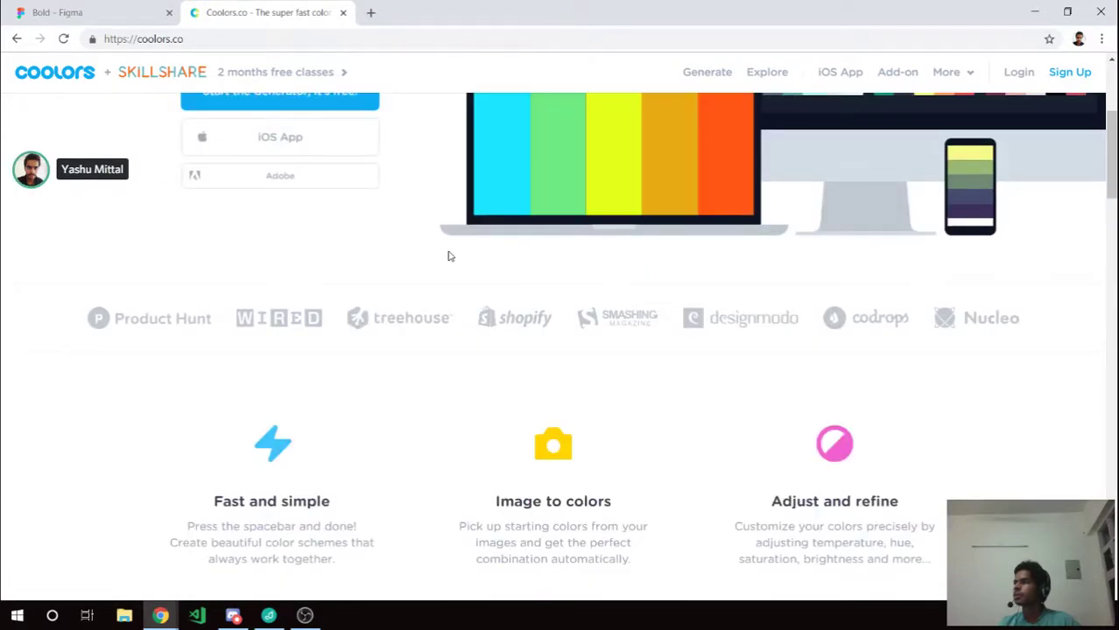
scroll(446, 254, "up", 3)
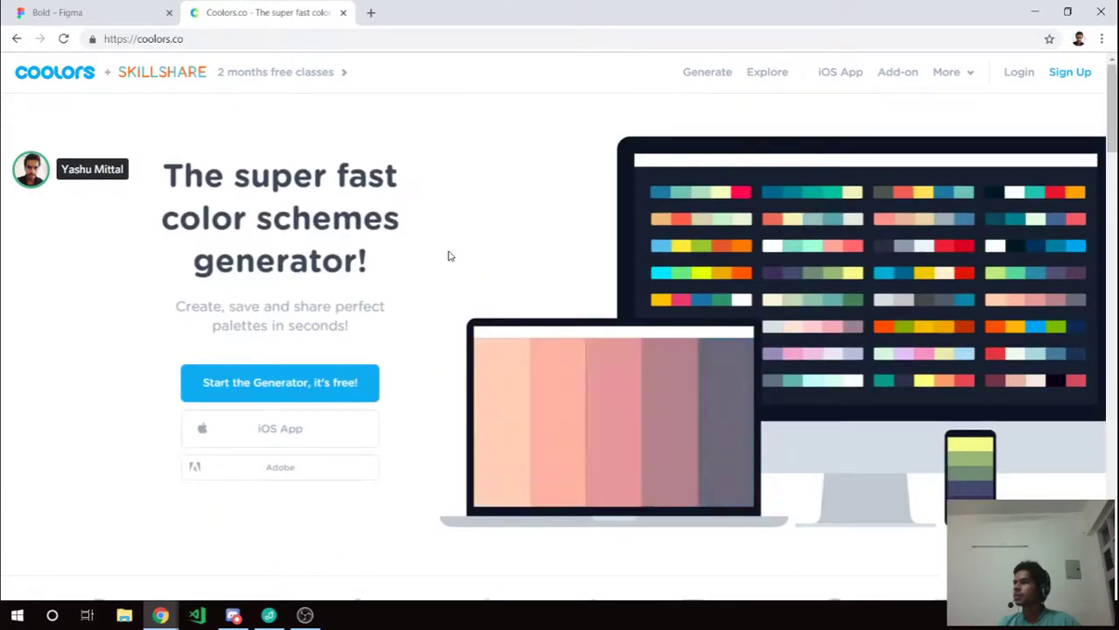
left_click(319, 383)
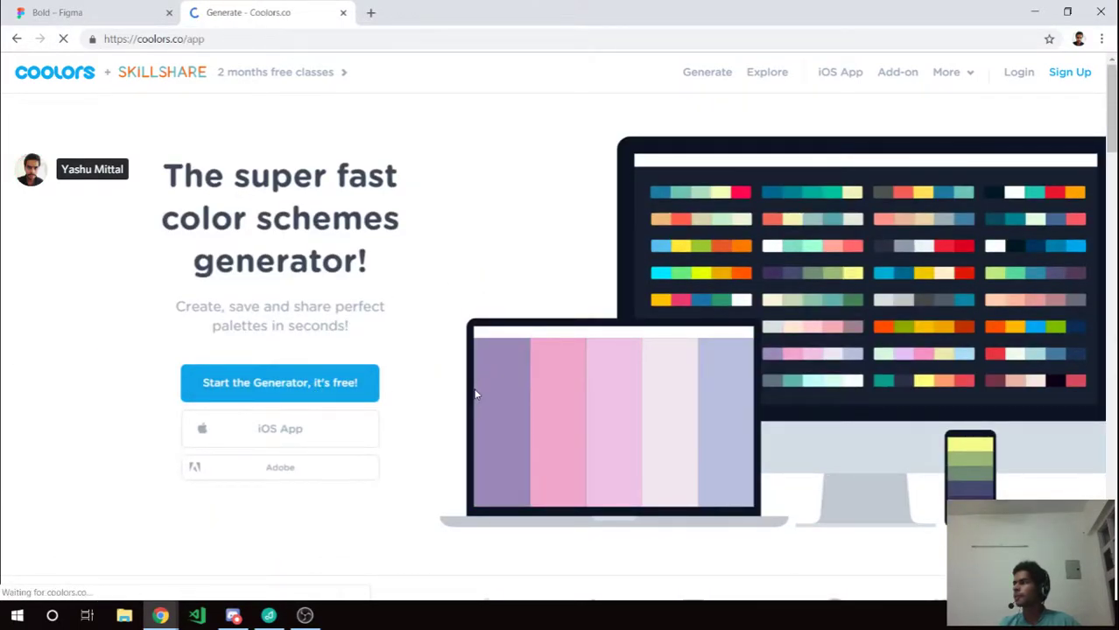
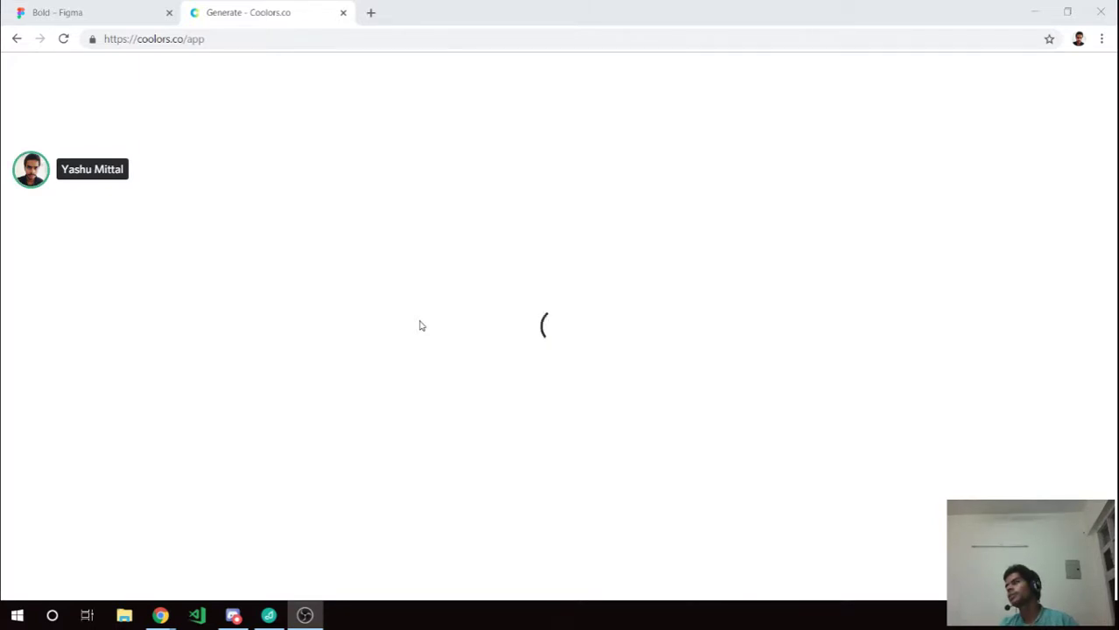
Regenerate Coolors palettes until an orange, pale green, sea blue and dark blues scheme appears.
left_click(175, 42)
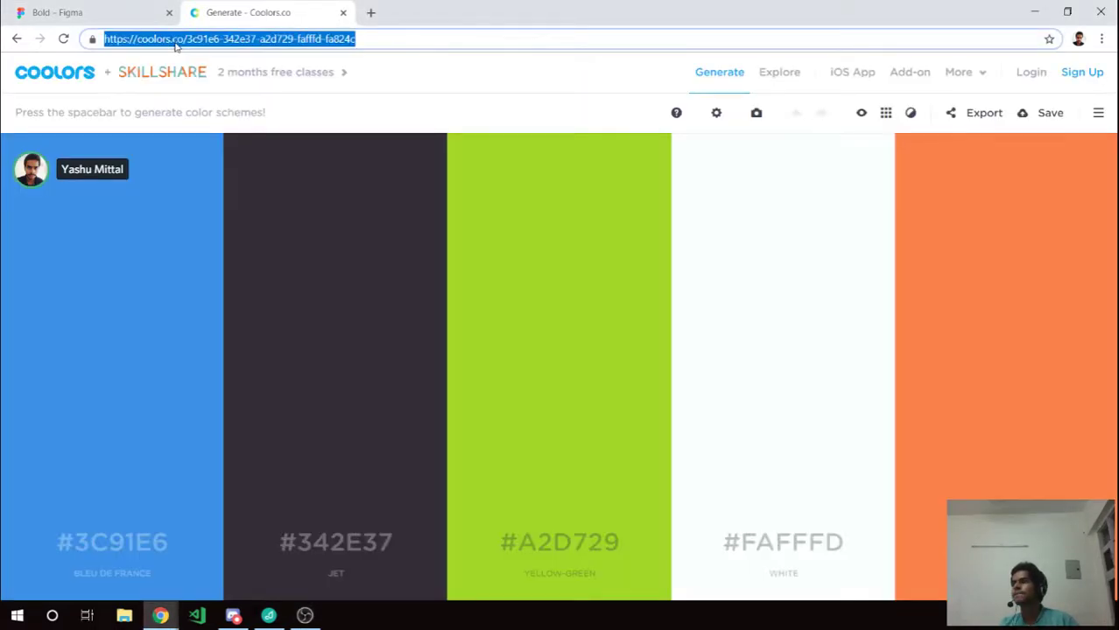
left_click(514, 112)
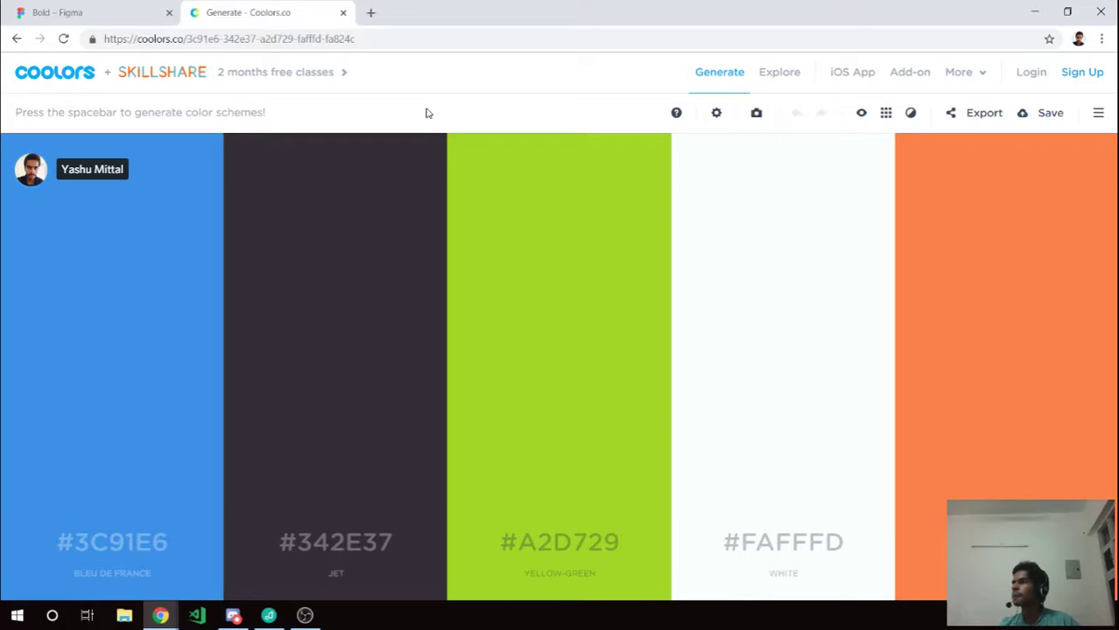
key("space")
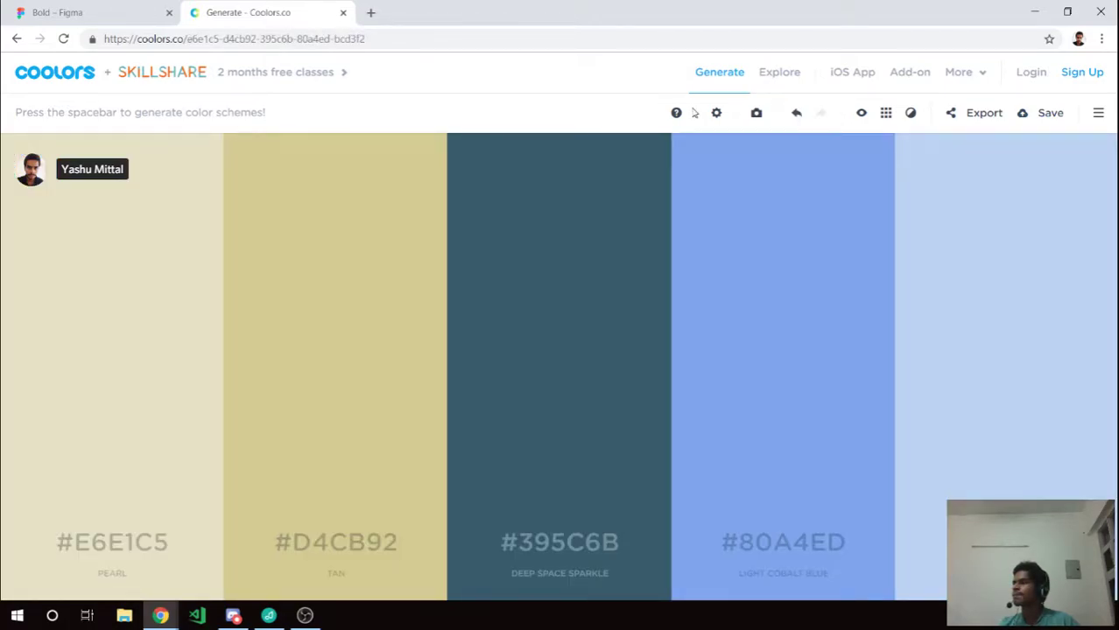
key("space")
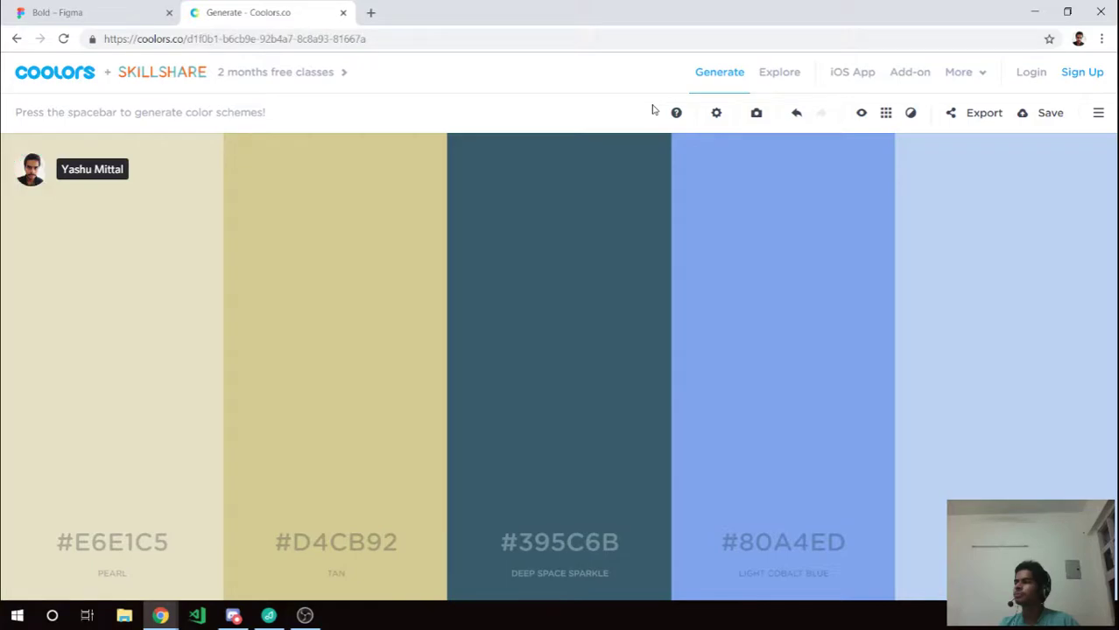
key("space")
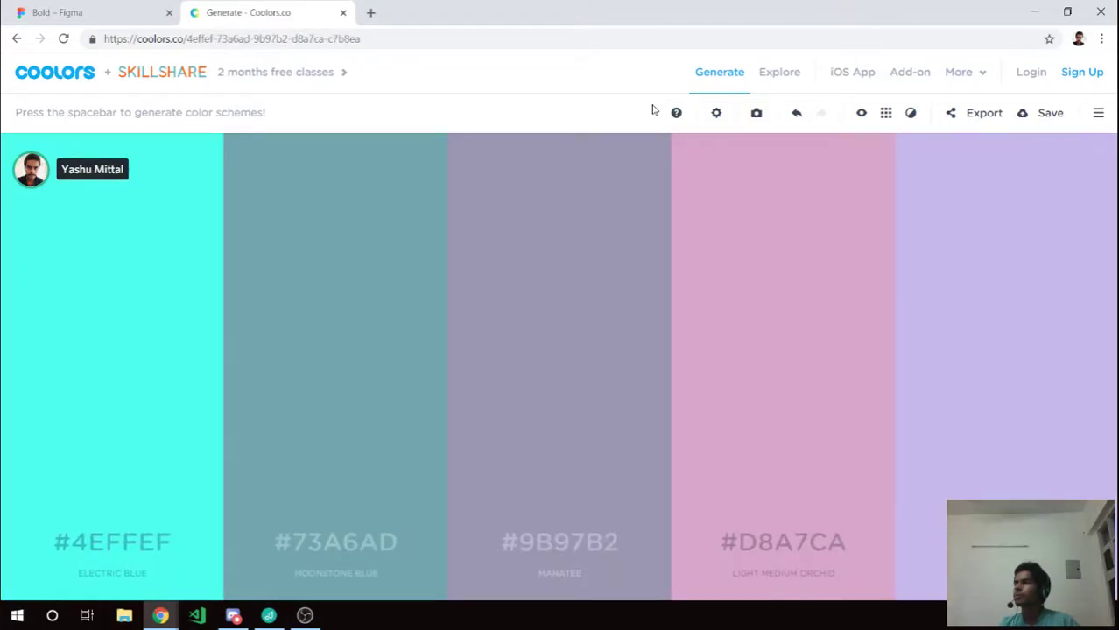
key("space")
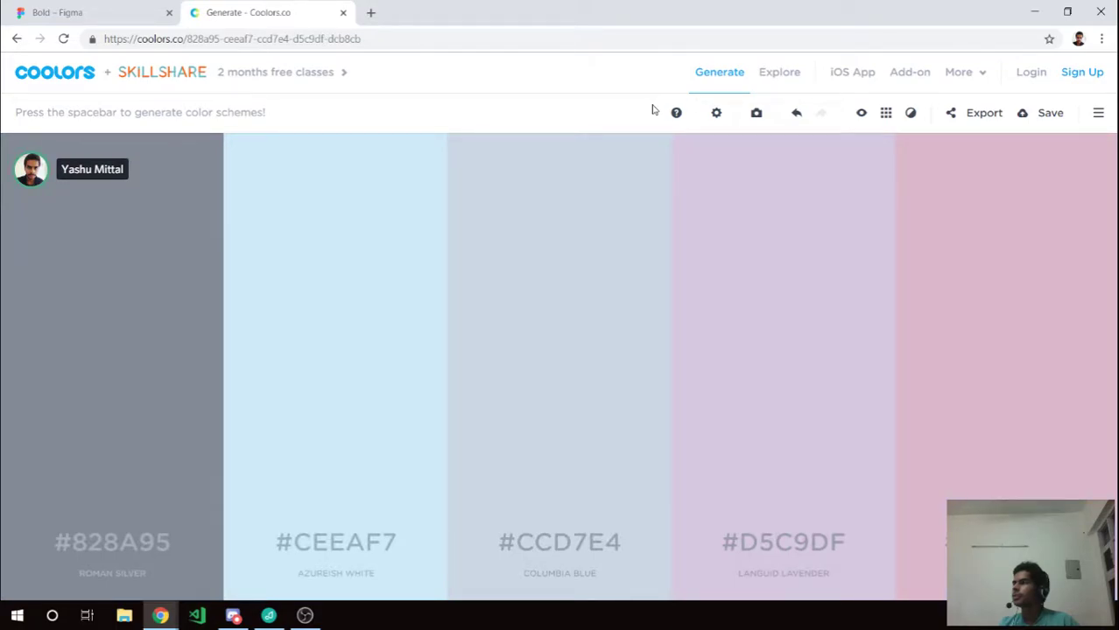
key("space")
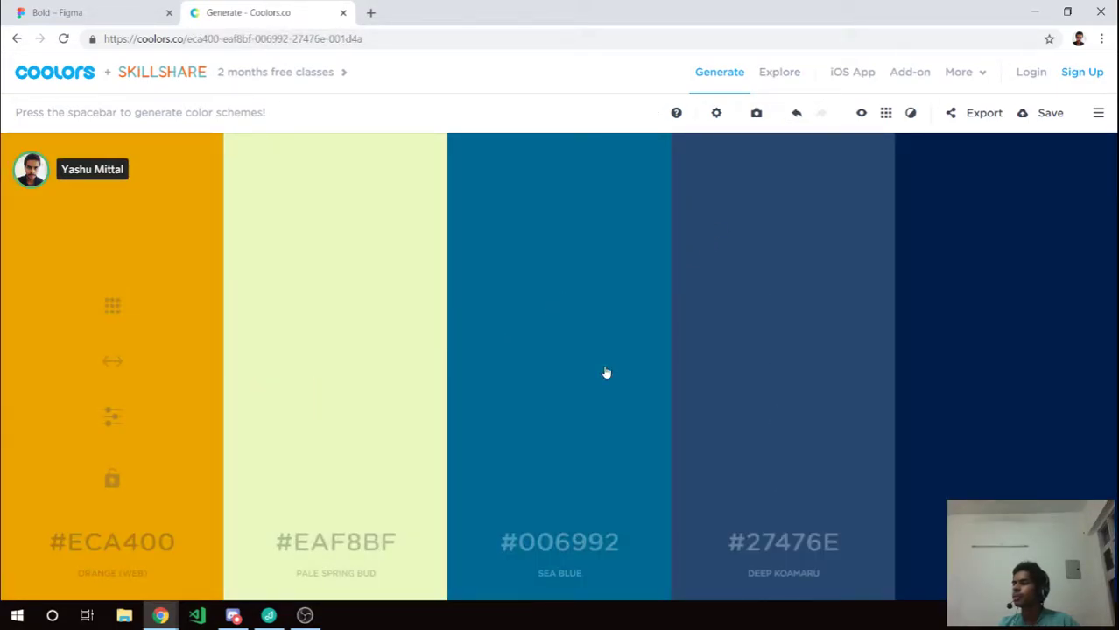
mouse_move(335, 362)
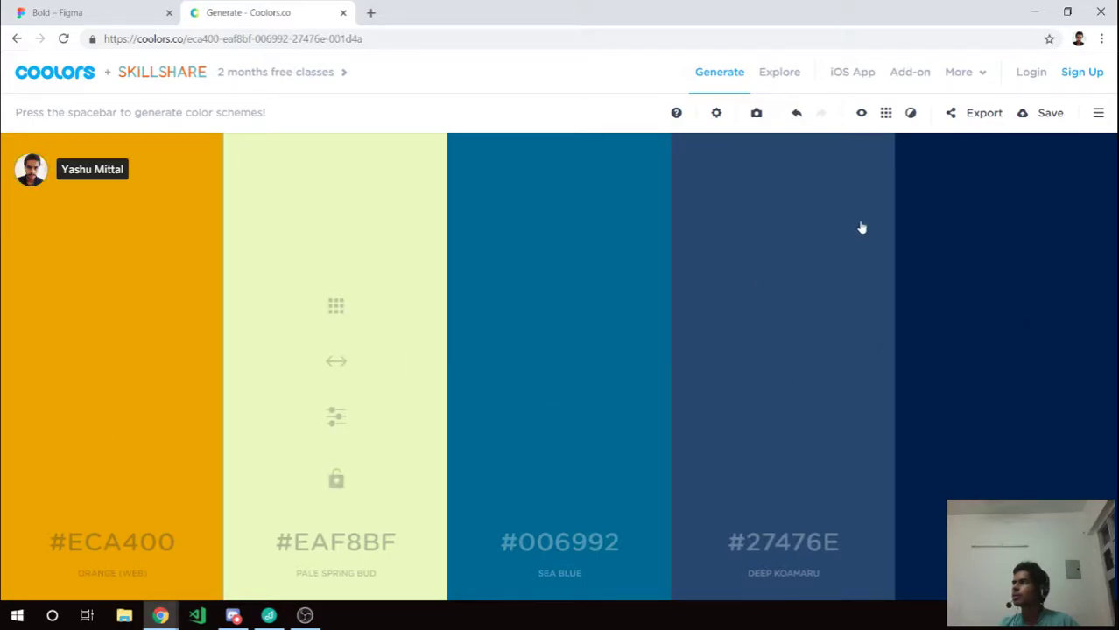
Export the palette (#ECA400, #EAF8BF, #006992, #27476E, navy) as palette.svg.
left_click(1026, 115)
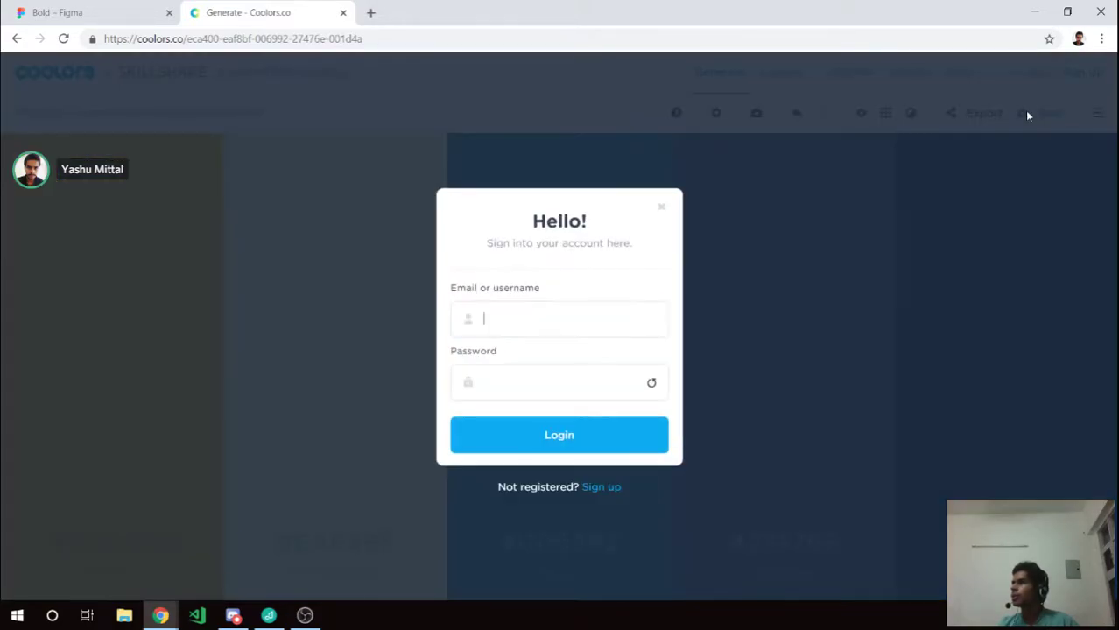
left_click(663, 204)
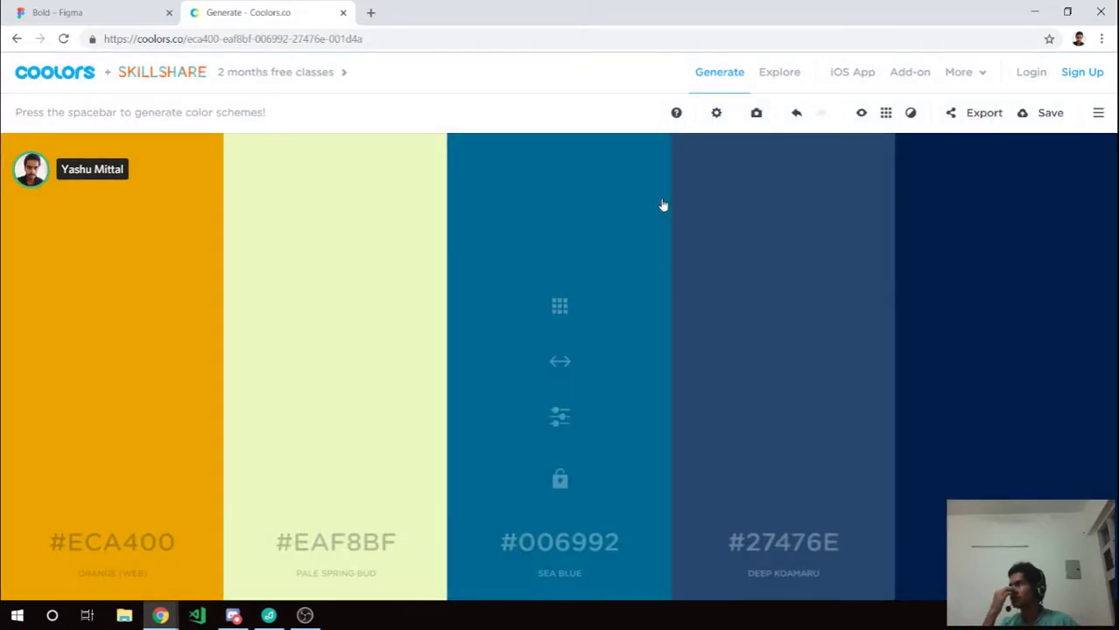
left_click(972, 114)
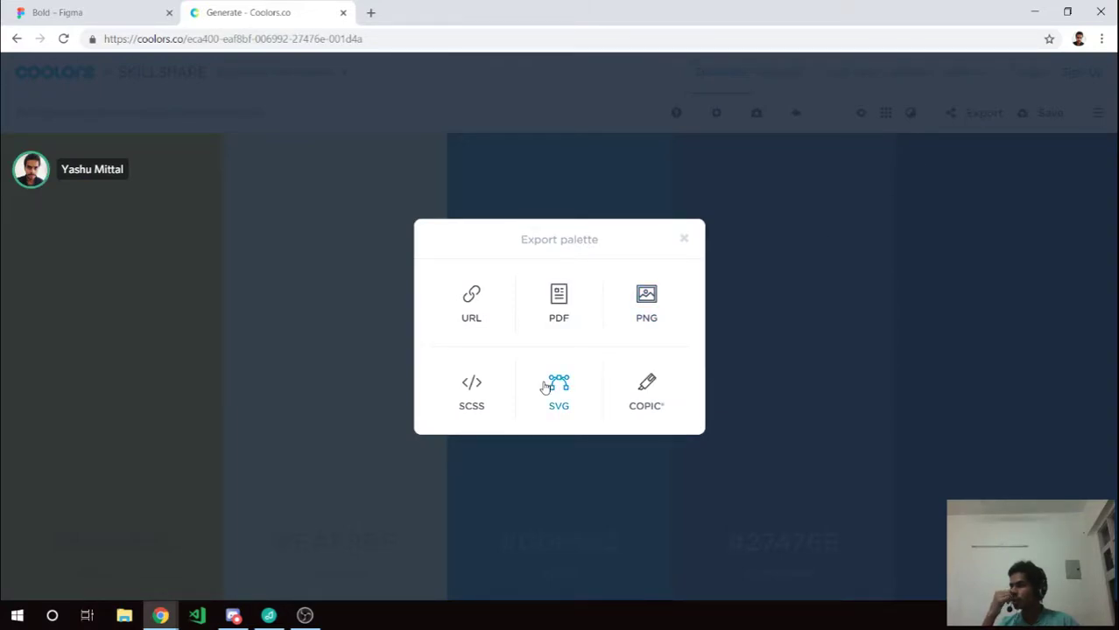
left_click(544, 386)
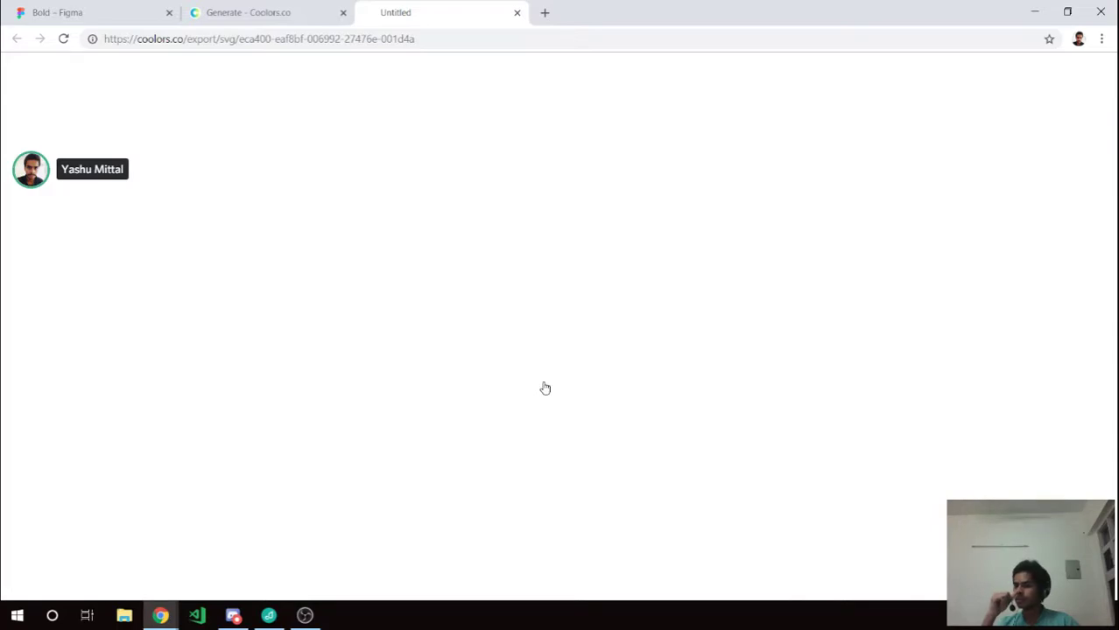
key("Escape")
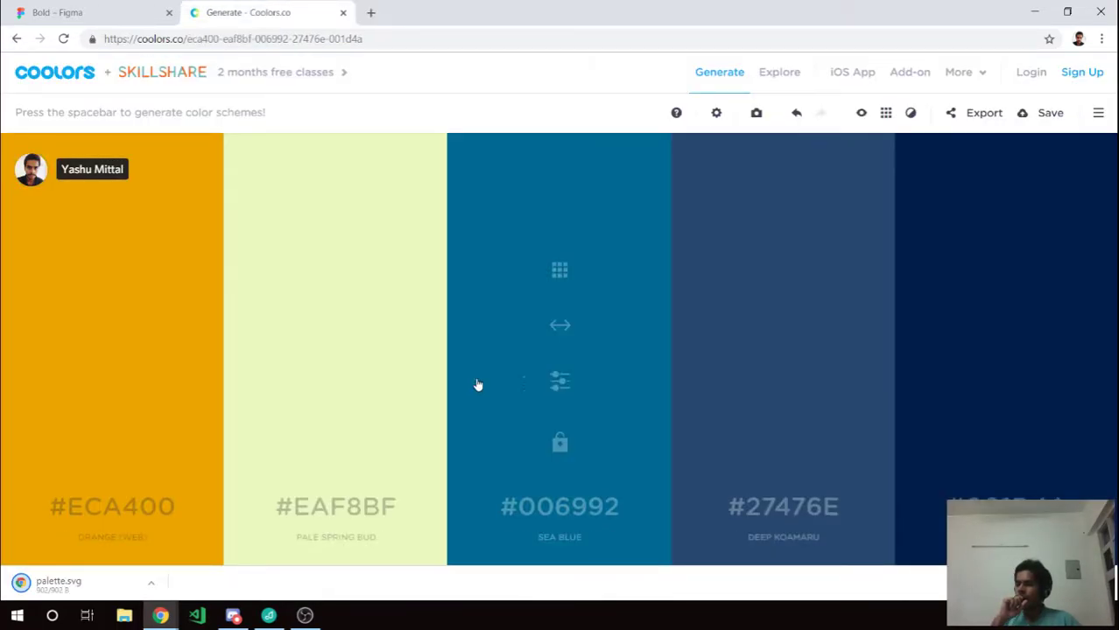
mouse_move(112, 455)
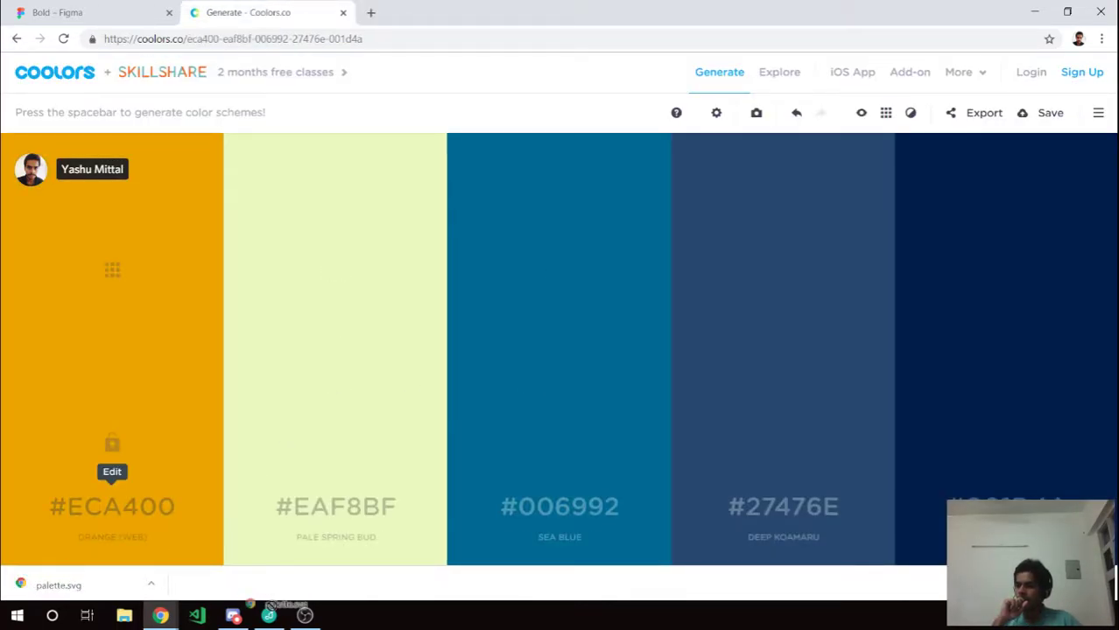
left_click_drag(267, 604, 70, 69)
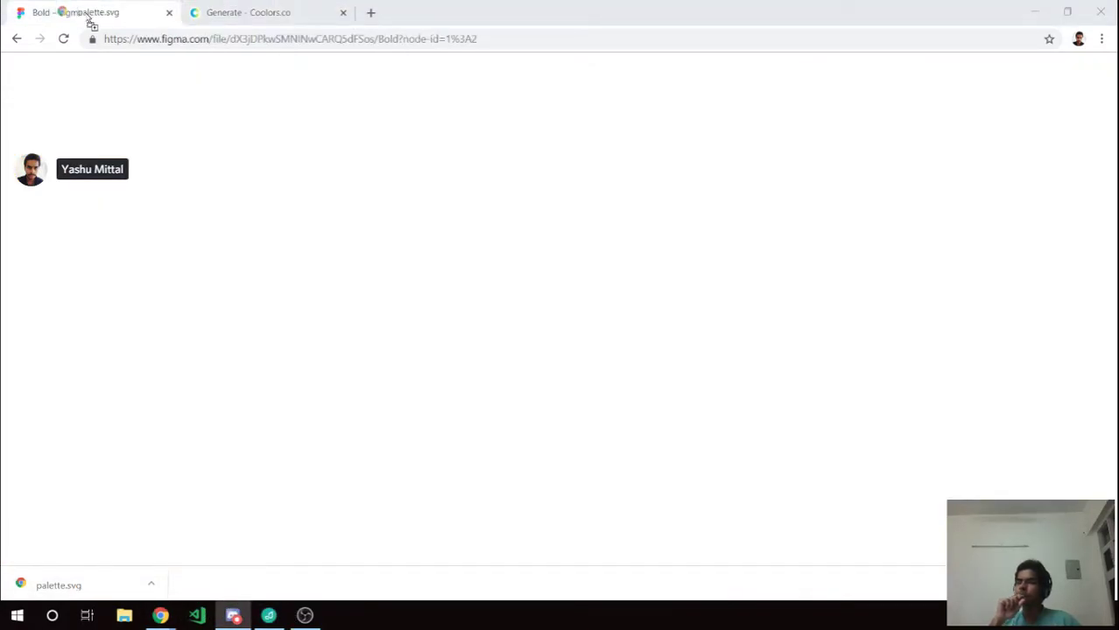
Drop palette.svg onto the Bold file's canvas as a new swatch group.
mouse_move(70, 69)
left_mouse_down()
mouse_move(169, 166)
mouse_move(229, 255)
mouse_move(465, 222)
left_mouse_up()
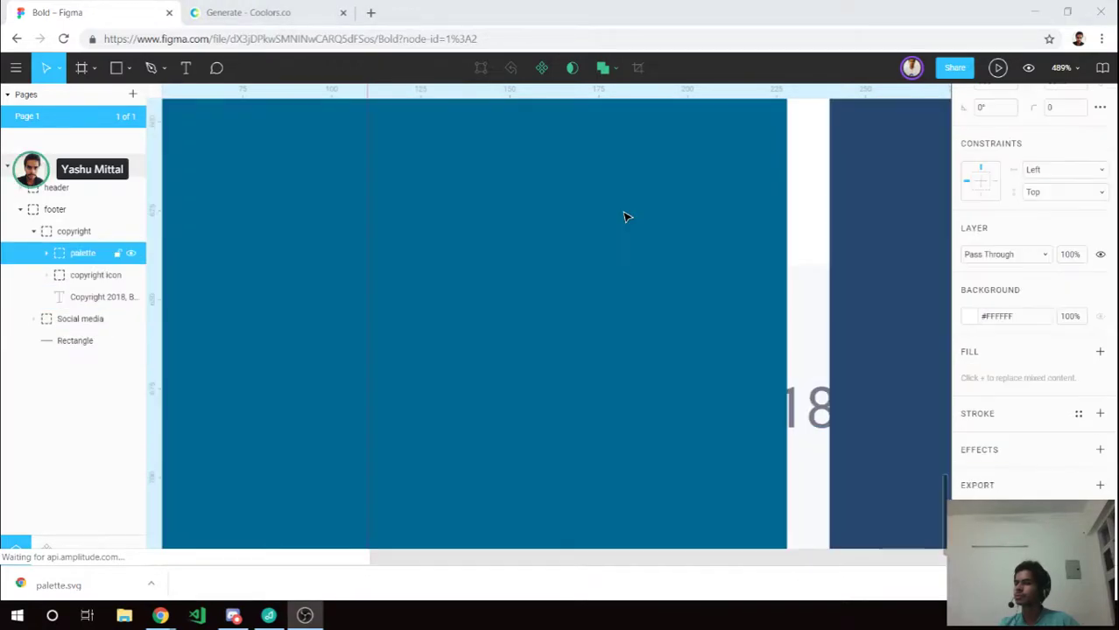
scroll(627, 225, "down", 5)
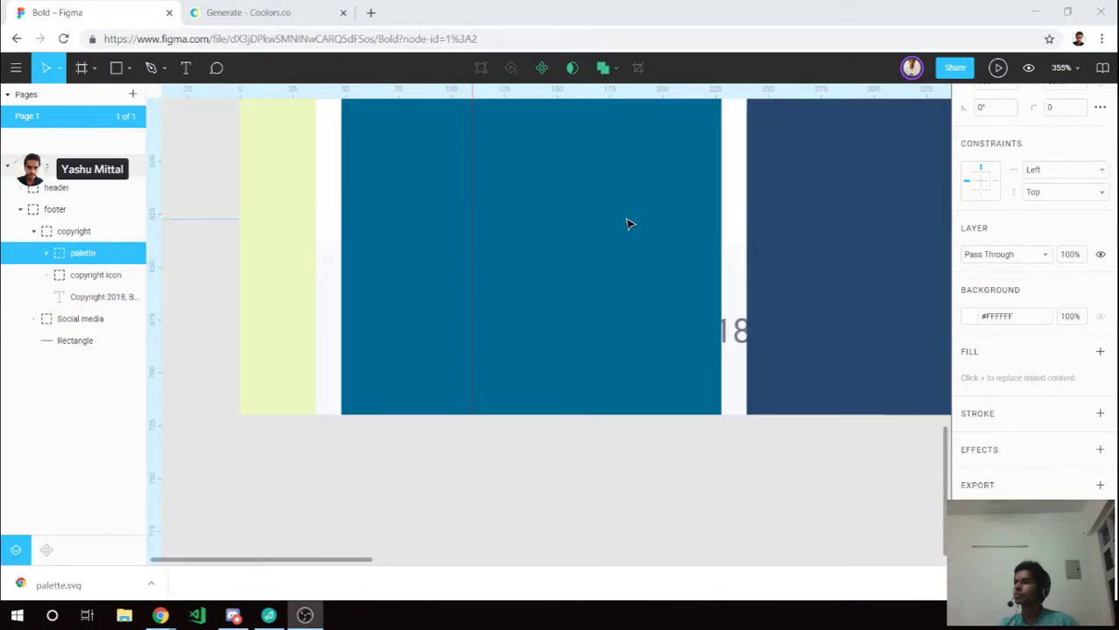
scroll(637, 228, "down", 2)
scroll(637, 229, "down", 2)
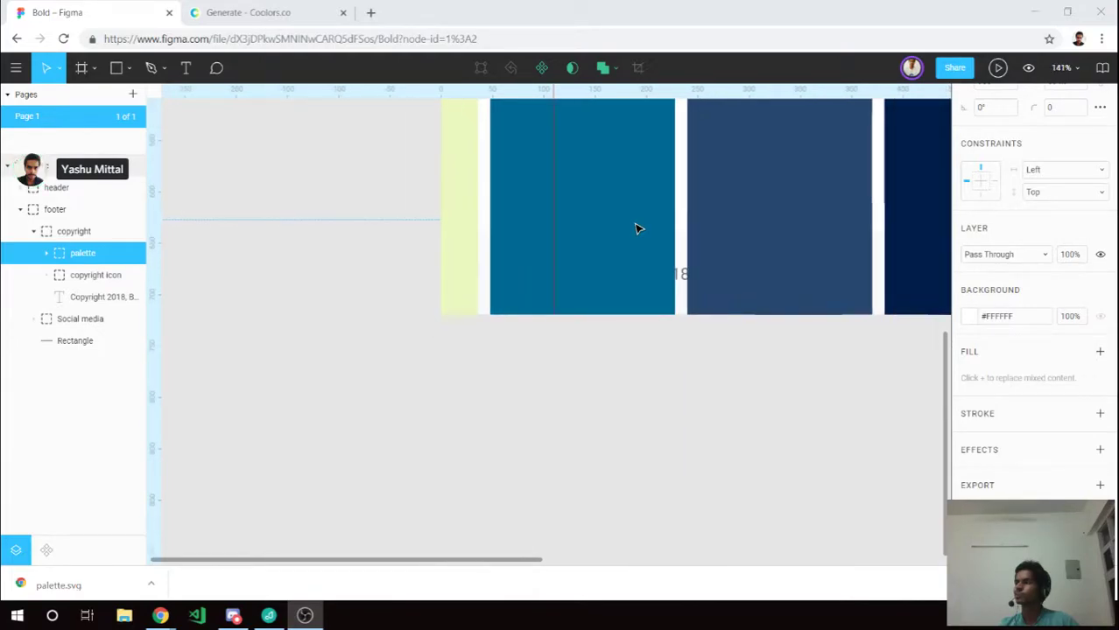
scroll(637, 228, "down", 1)
scroll(636, 229, "down", 2)
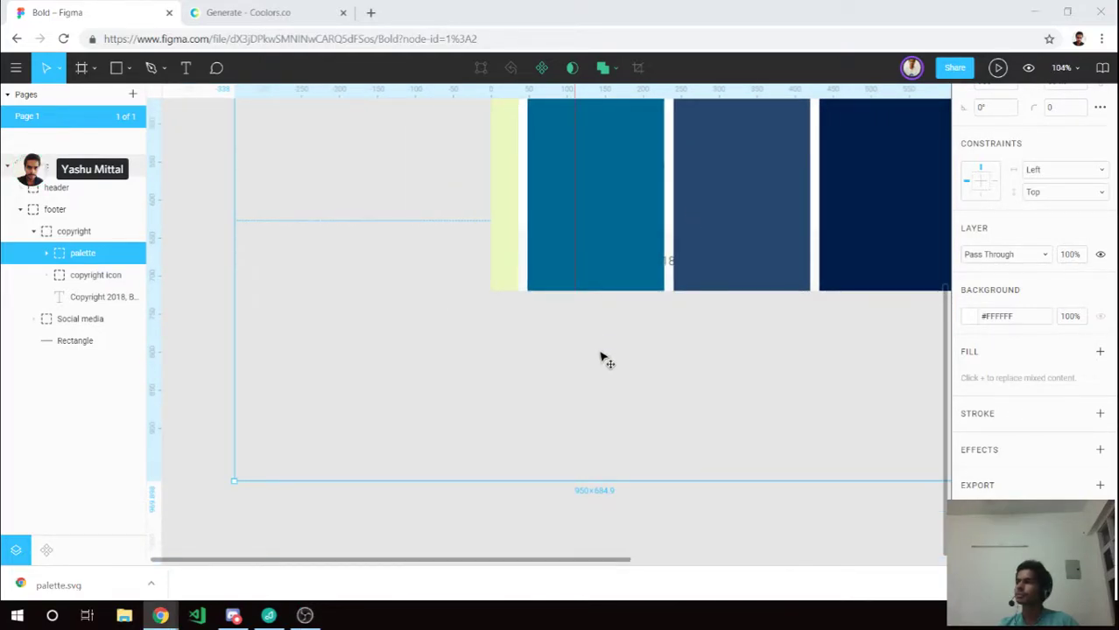
left_click_drag(582, 395, 579, 367)
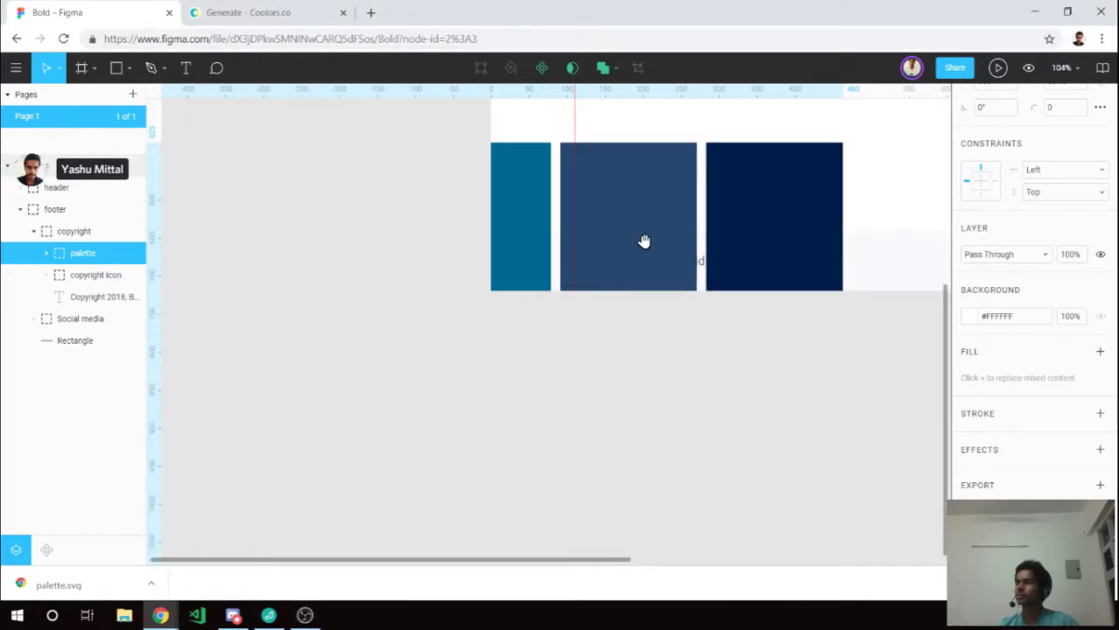
scroll(645, 246, "down", 1)
scroll(644, 243, "down", 3)
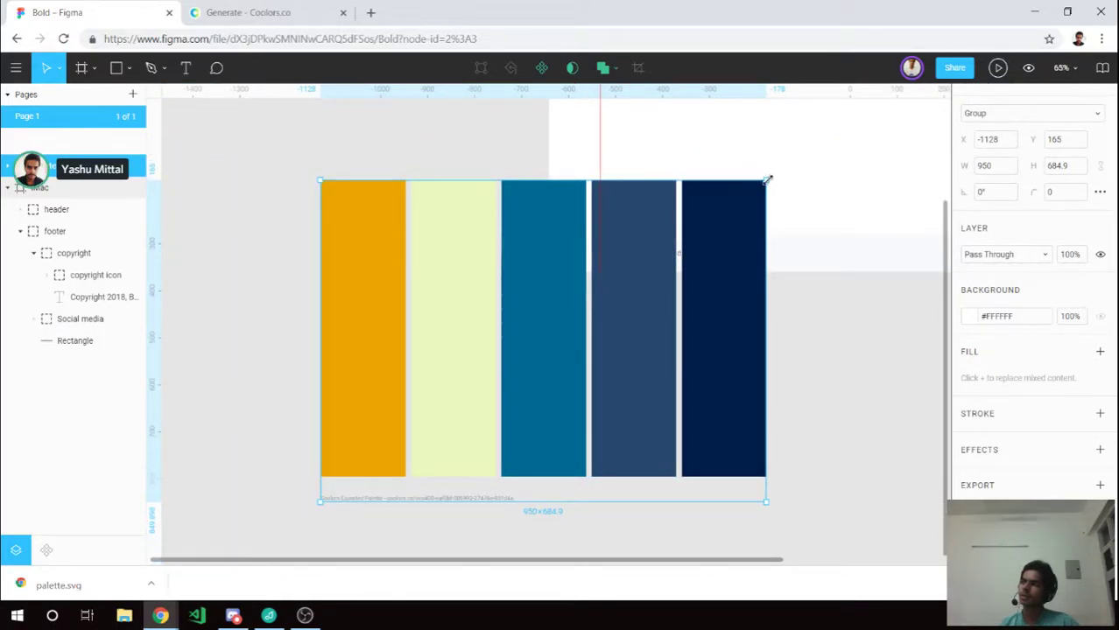
Shrink the palette group to about a third, delete its caption text, and move it to the top.
double_click(632, 258)
left_click_drag(591, 289, 486, 383)
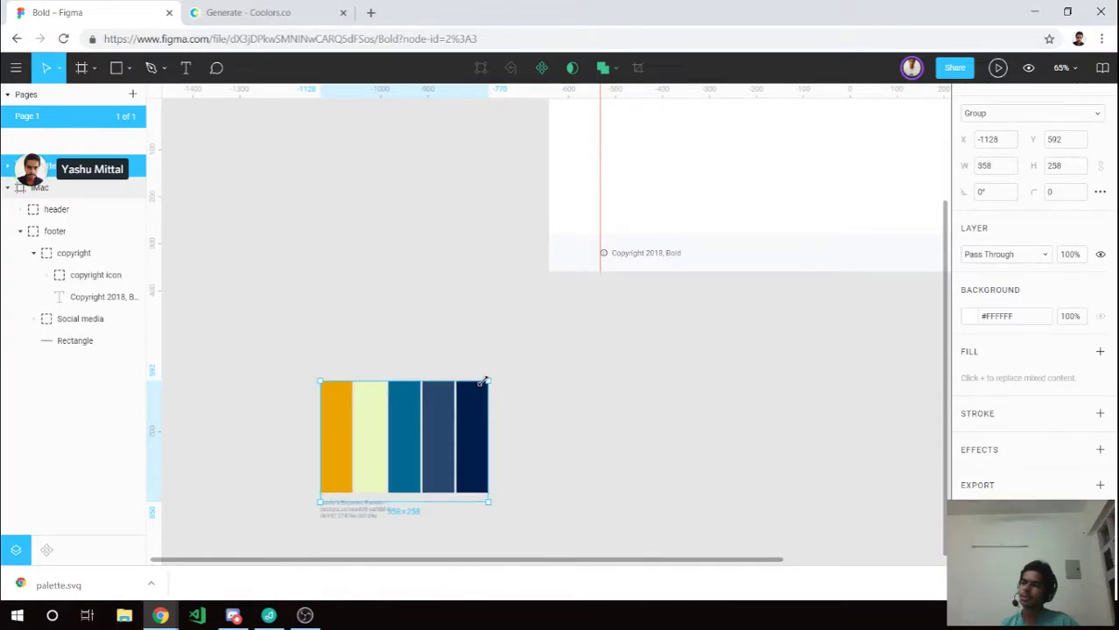
left_click(361, 511)
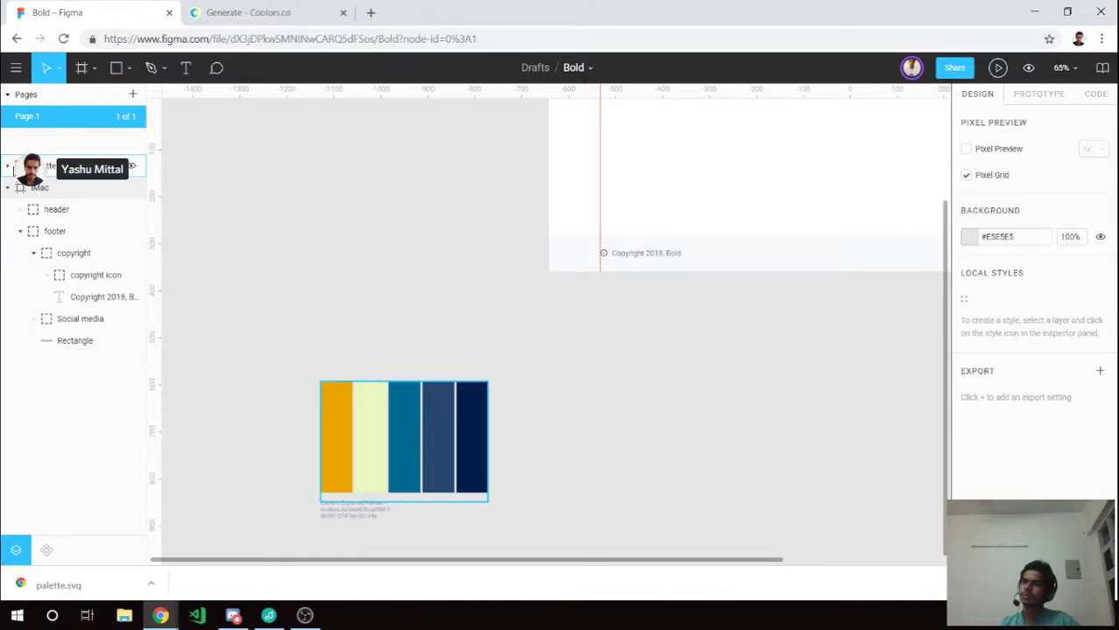
left_click(8, 168)
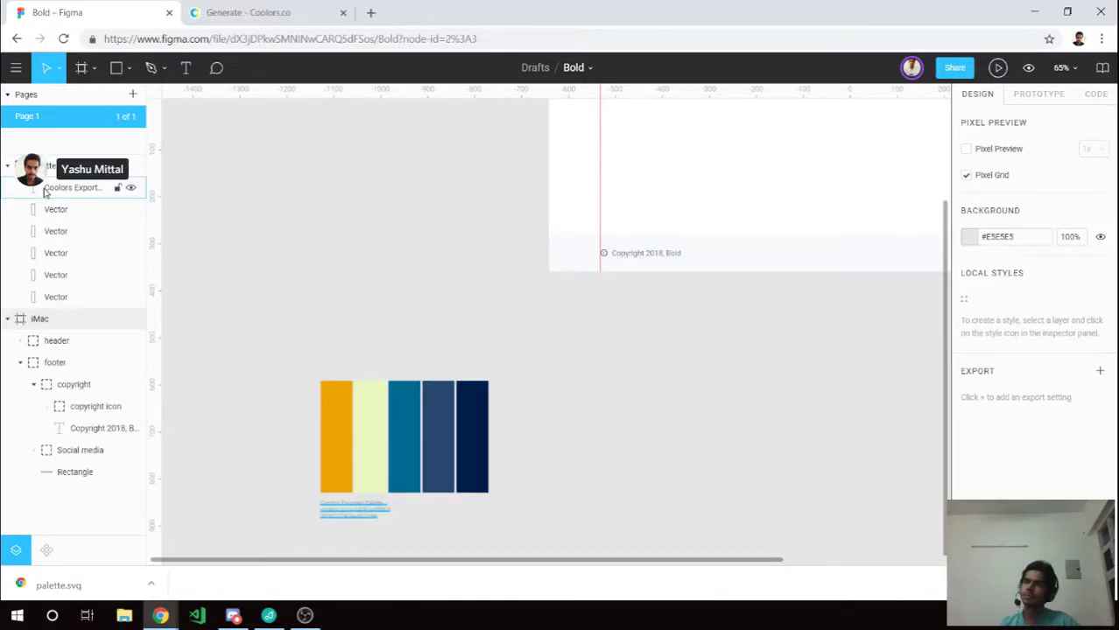
key("Delete")
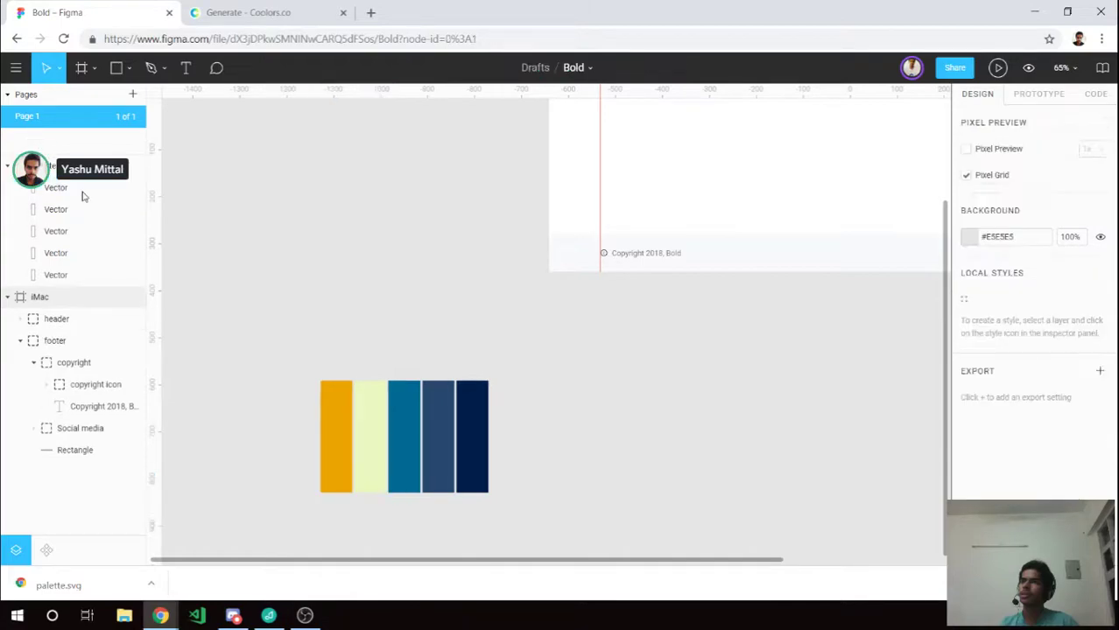
left_click(421, 455)
left_click_drag(427, 412, 375, 131)
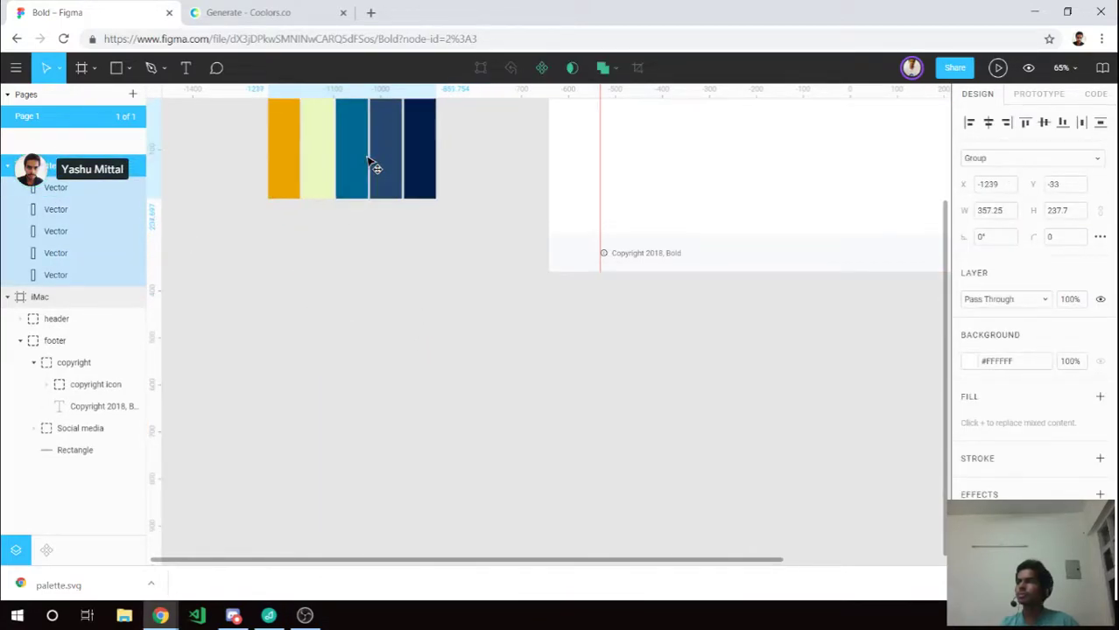
left_click(232, 10)
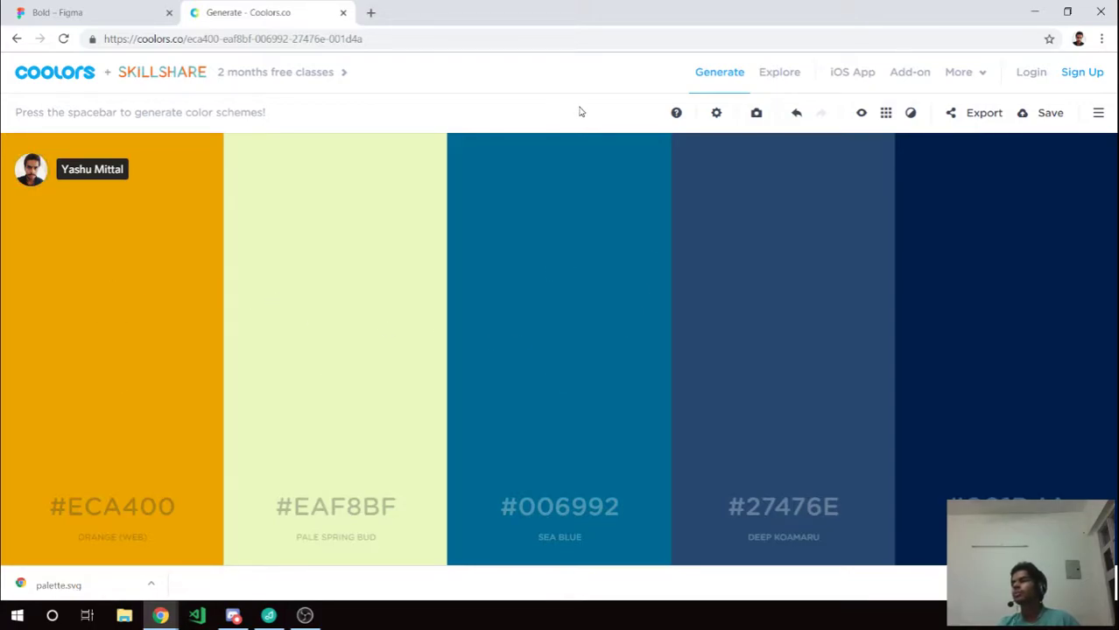
Regenerate palettes until a teal scheme with #00B9AE, #037171, #03312E and #02C3BD appears.
key("space")
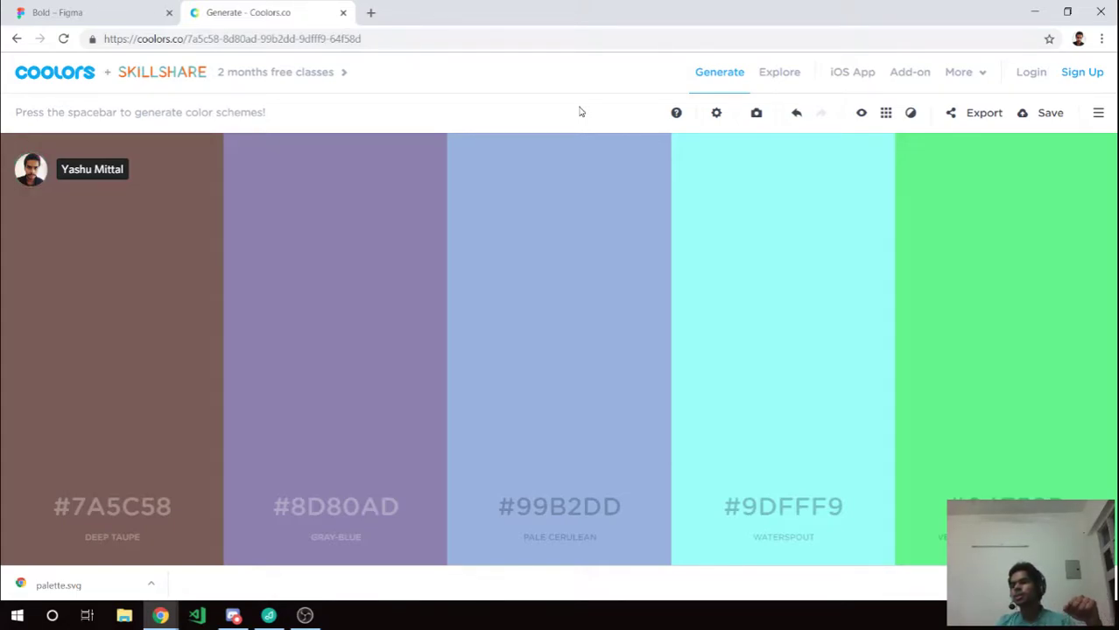
key("space")
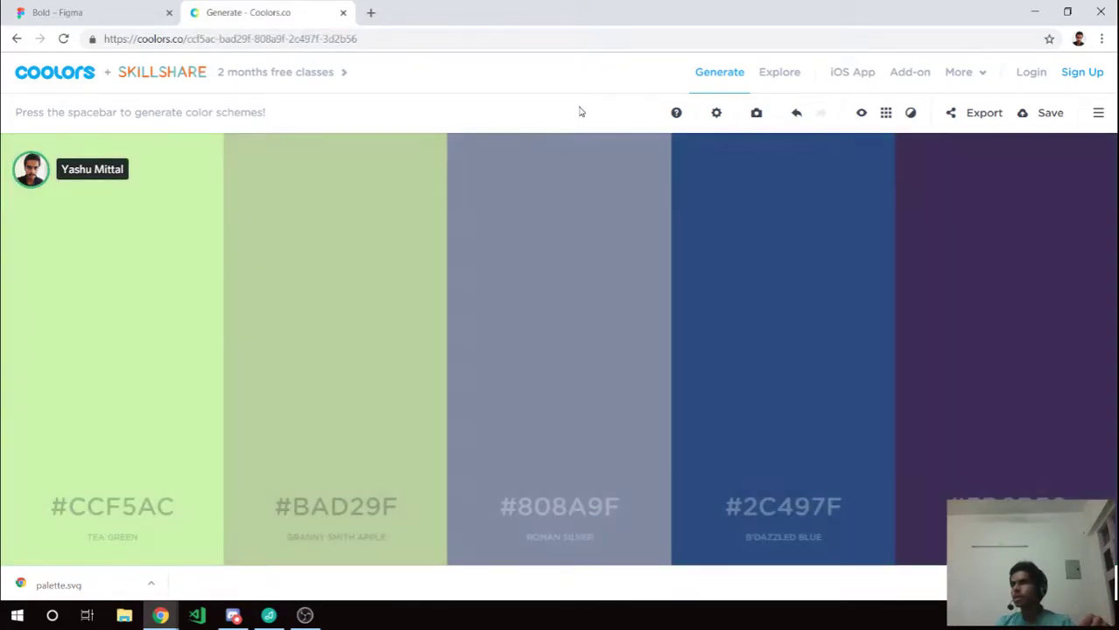
key("space")
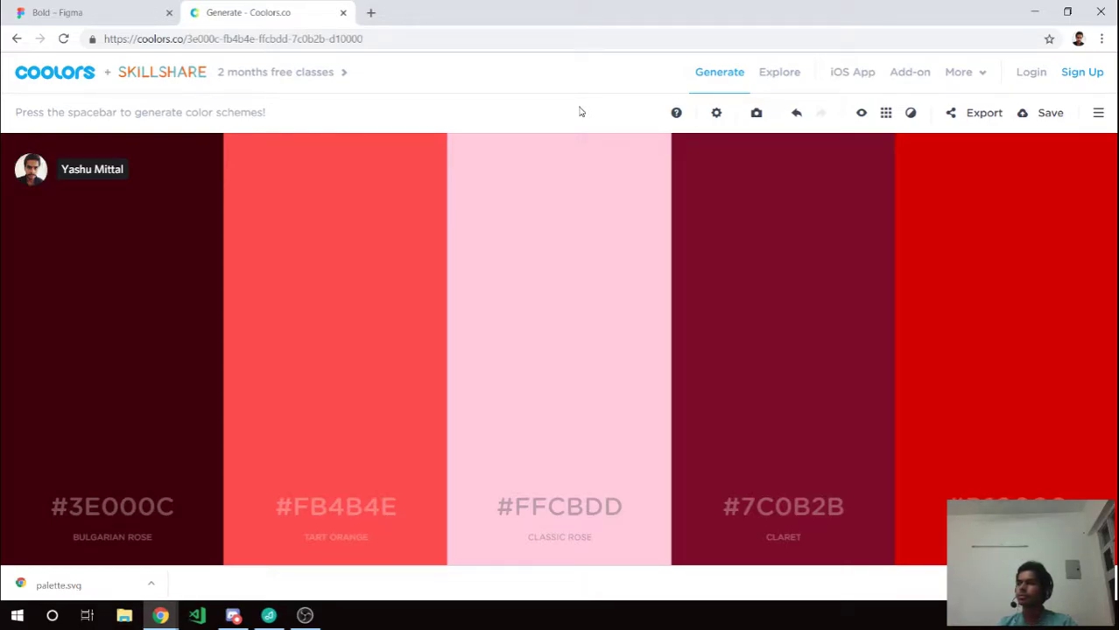
key("space")
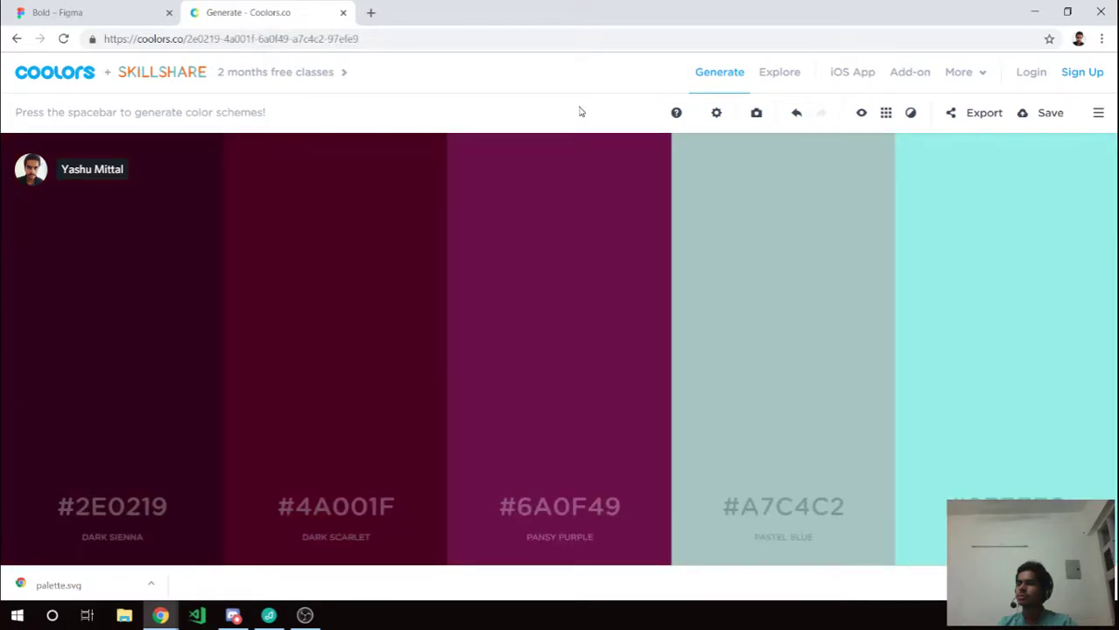
key("space")
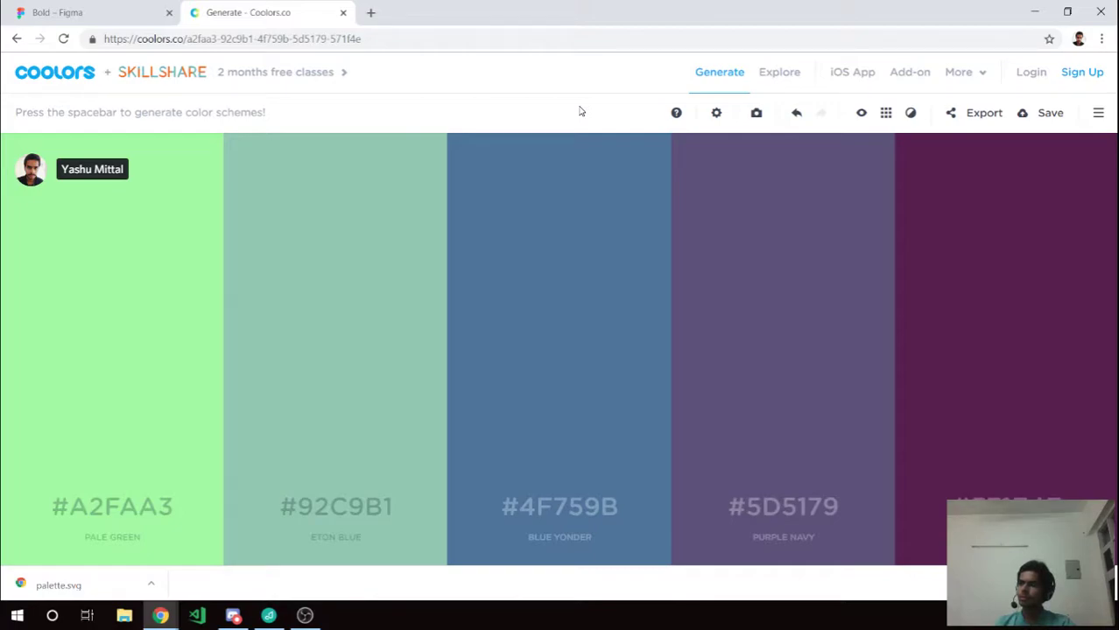
key("space")
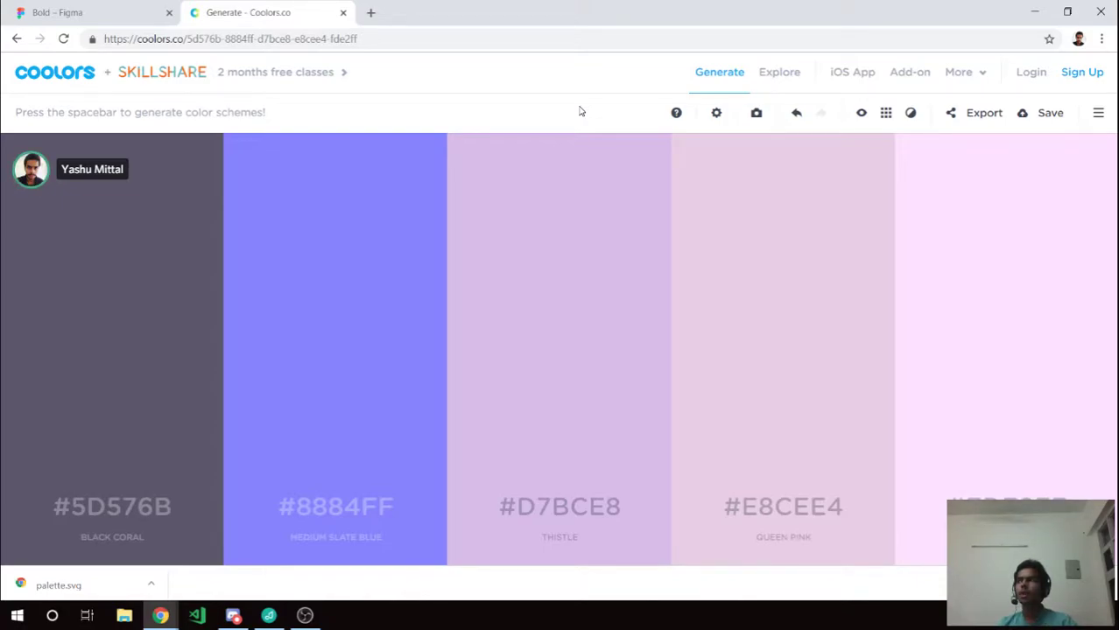
key("space")
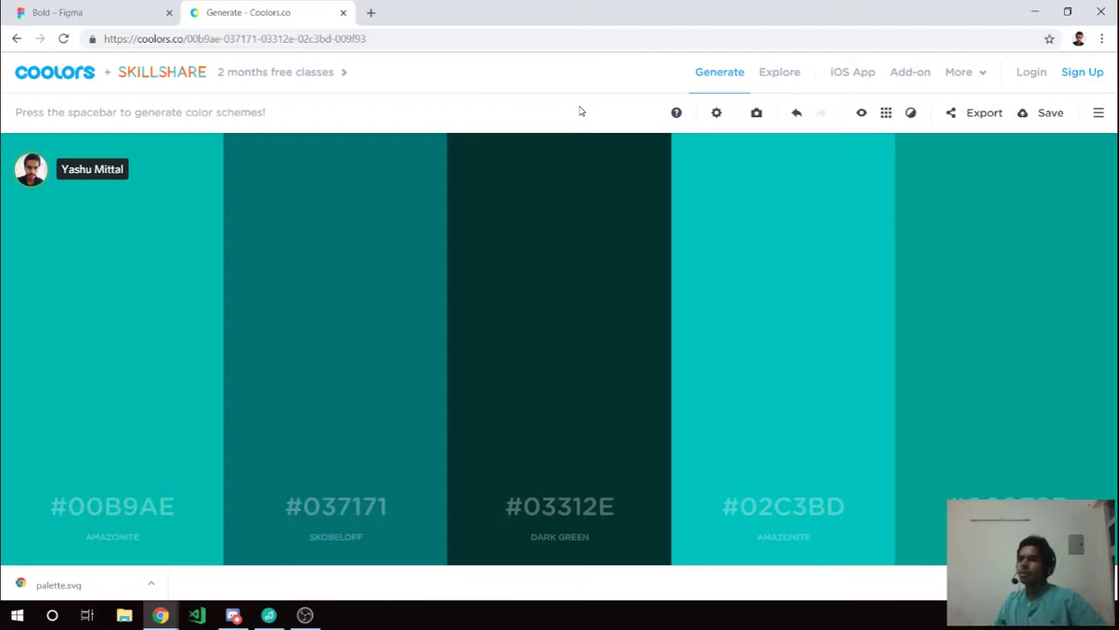
mouse_move(1007, 350)
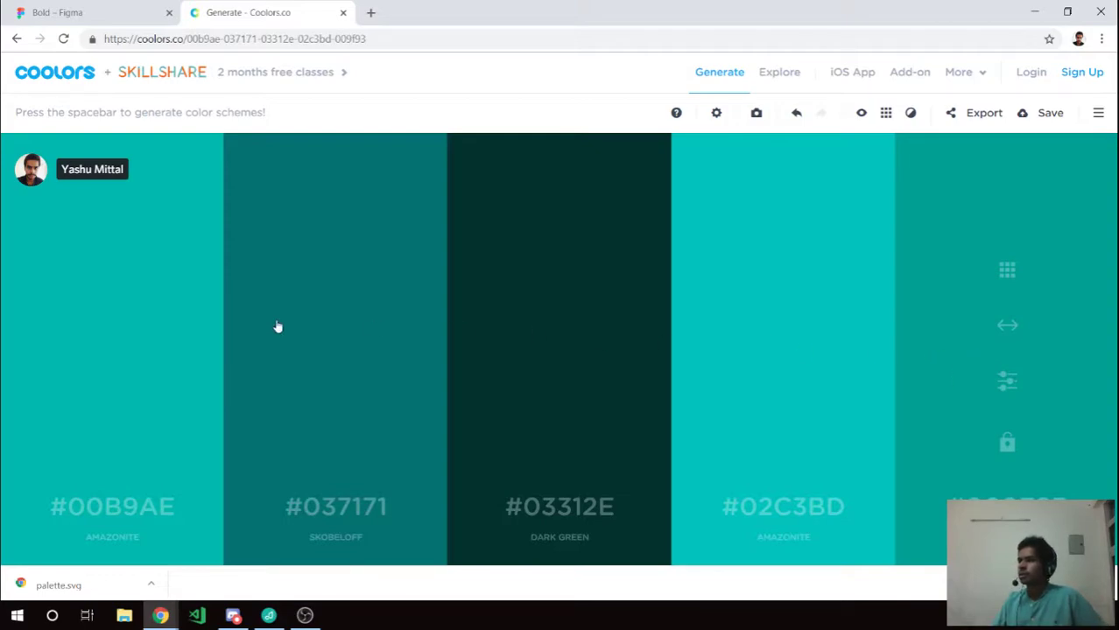
Download the teal palette as an SVG file, palette (1).svg.
left_click(974, 119)
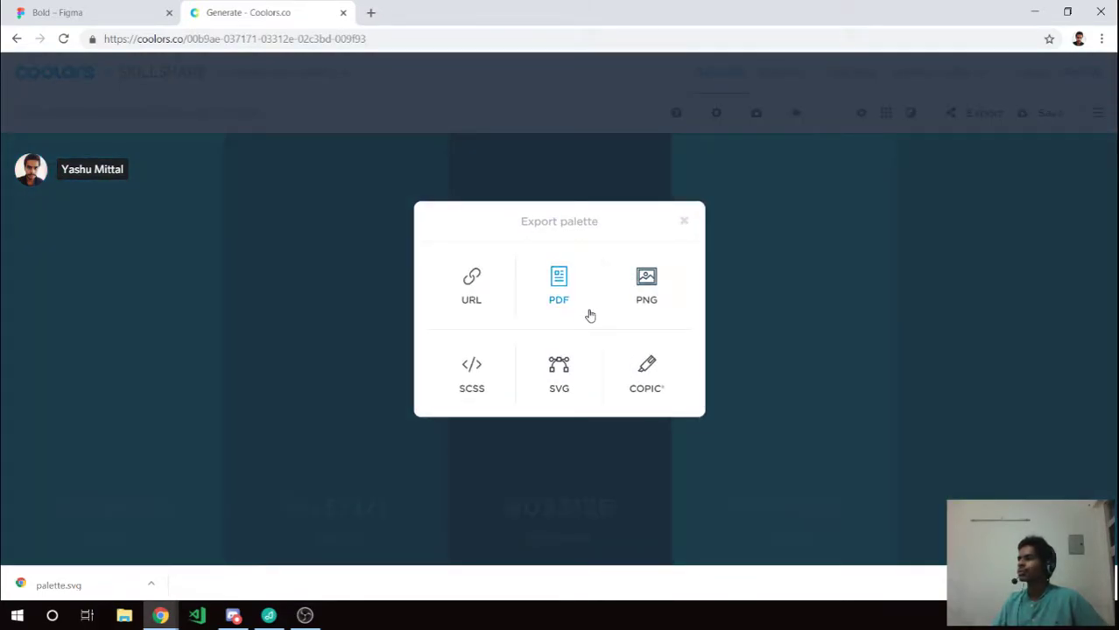
left_click(561, 387)
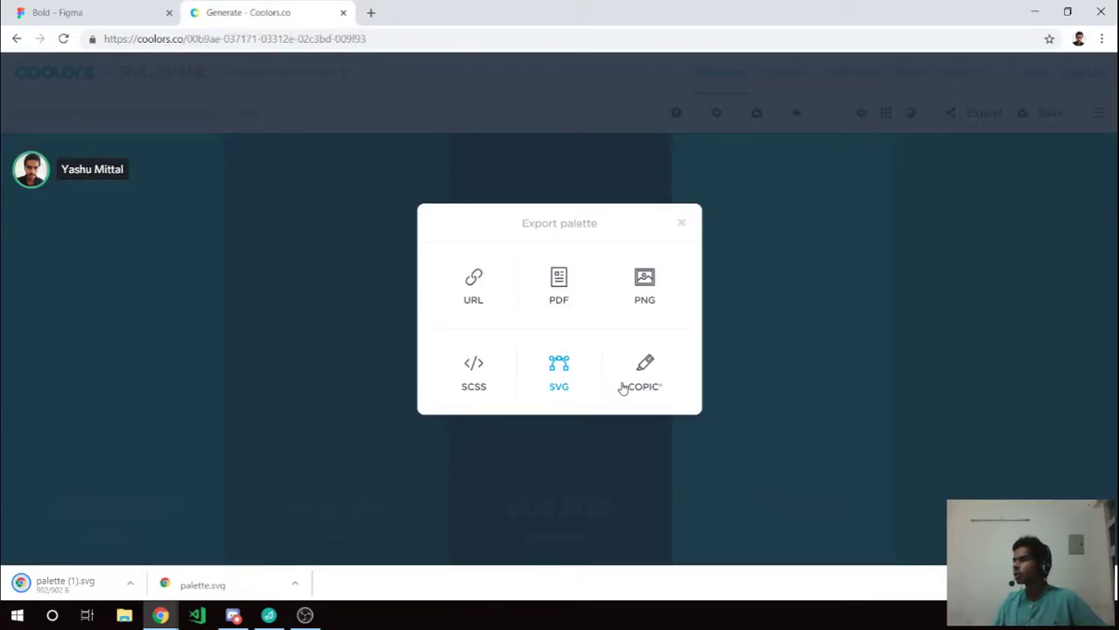
key("Escape")
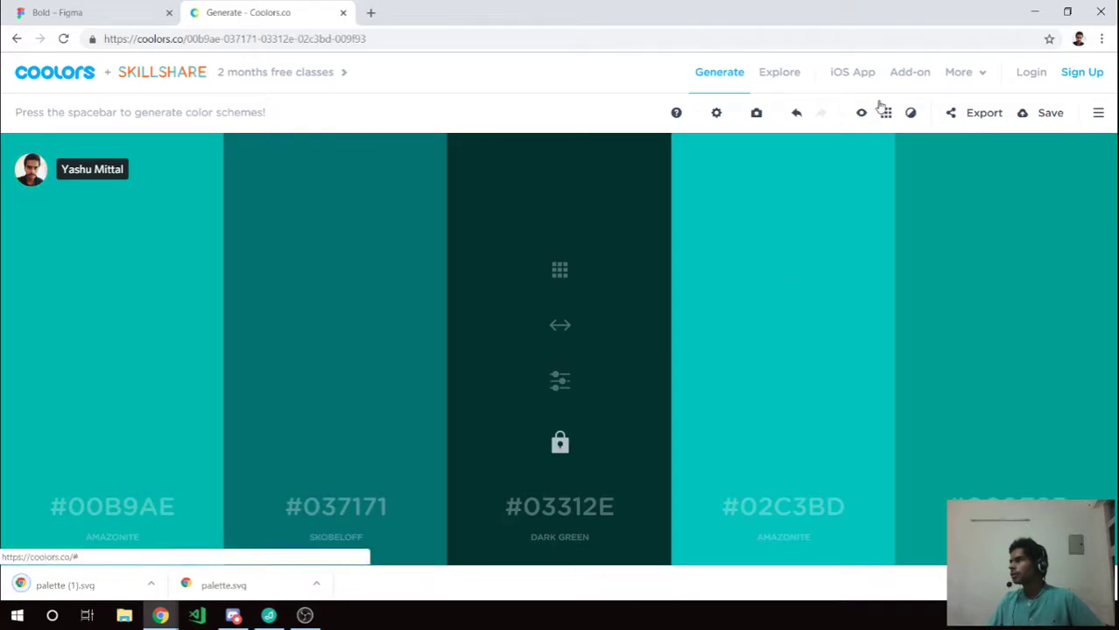
View the palette's Copic marker matches in a new tab, then close that tab.
left_click(979, 113)
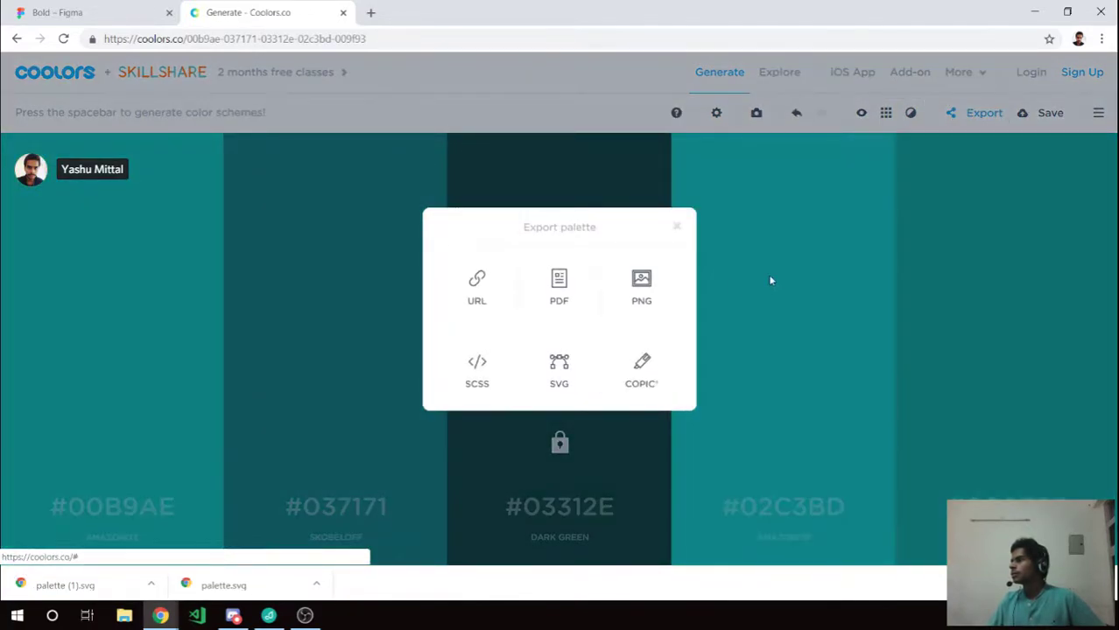
left_click(651, 371)
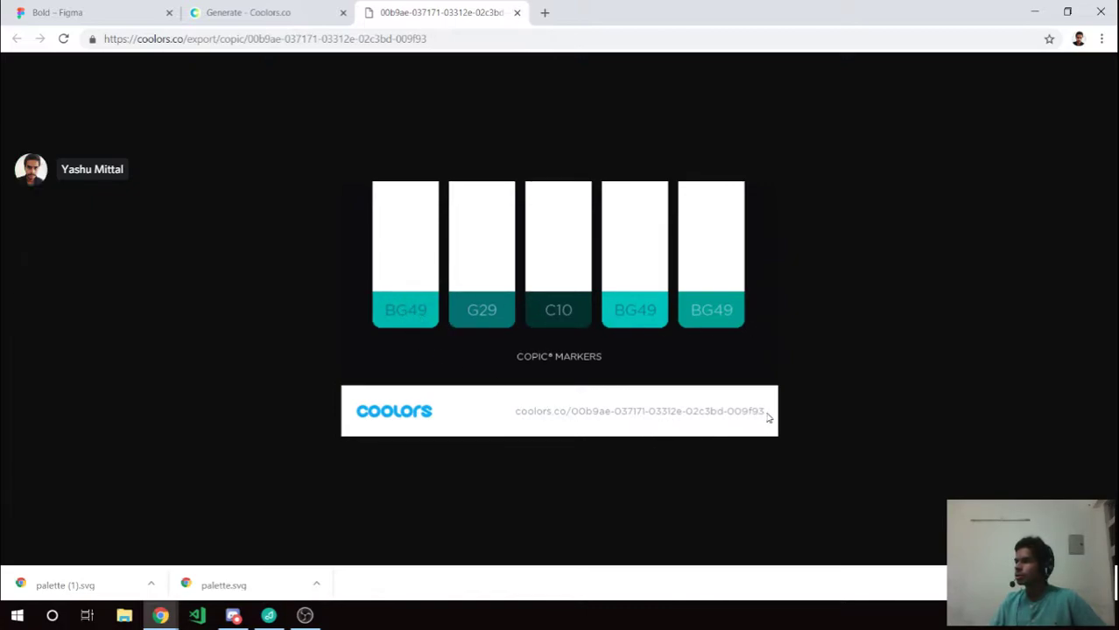
mouse_move(766, 416)
left_mouse_down()
mouse_move(447, 338)
mouse_move(616, 83)
mouse_move(468, 4)
left_mouse_up()
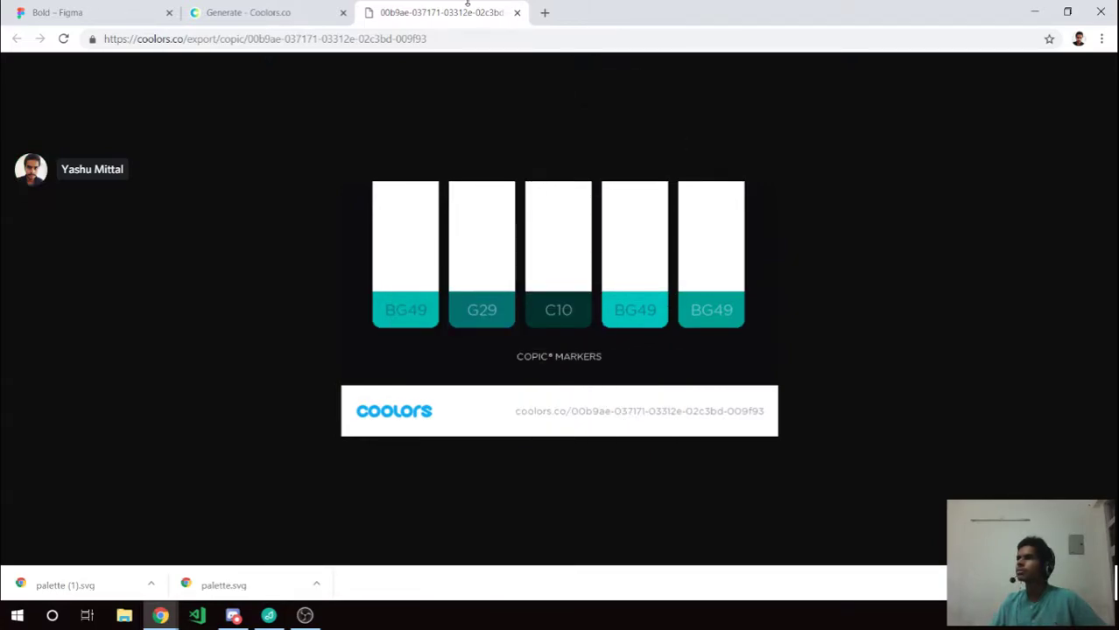
left_click(517, 13)
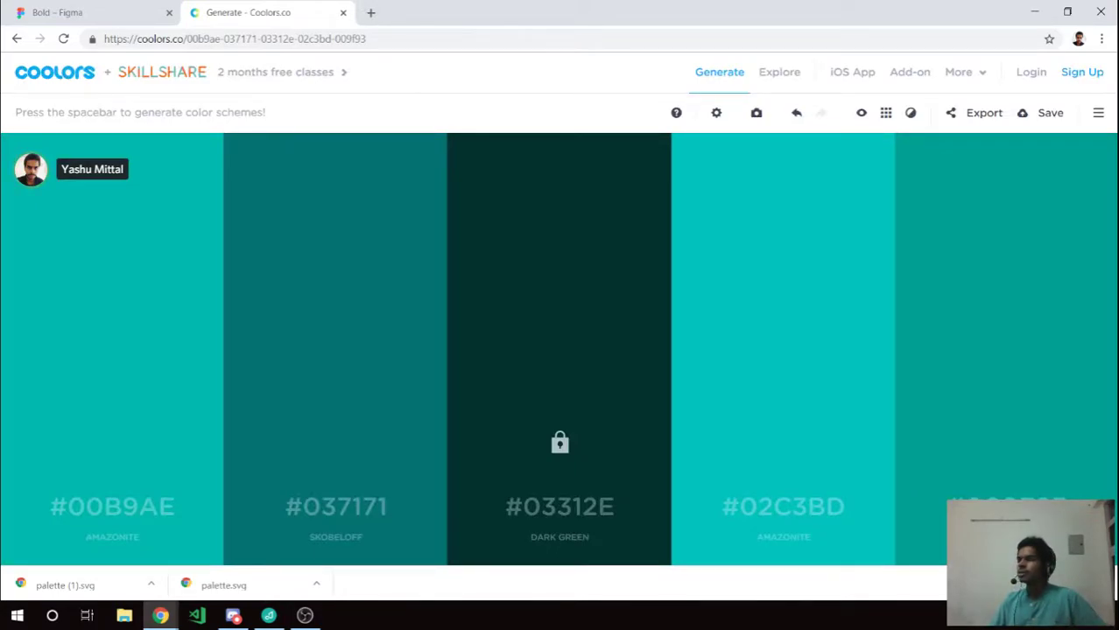
mouse_move(70, 584)
left_mouse_down()
mouse_move(68, 16)
mouse_move(337, 298)
mouse_move(325, 297)
left_mouse_up()
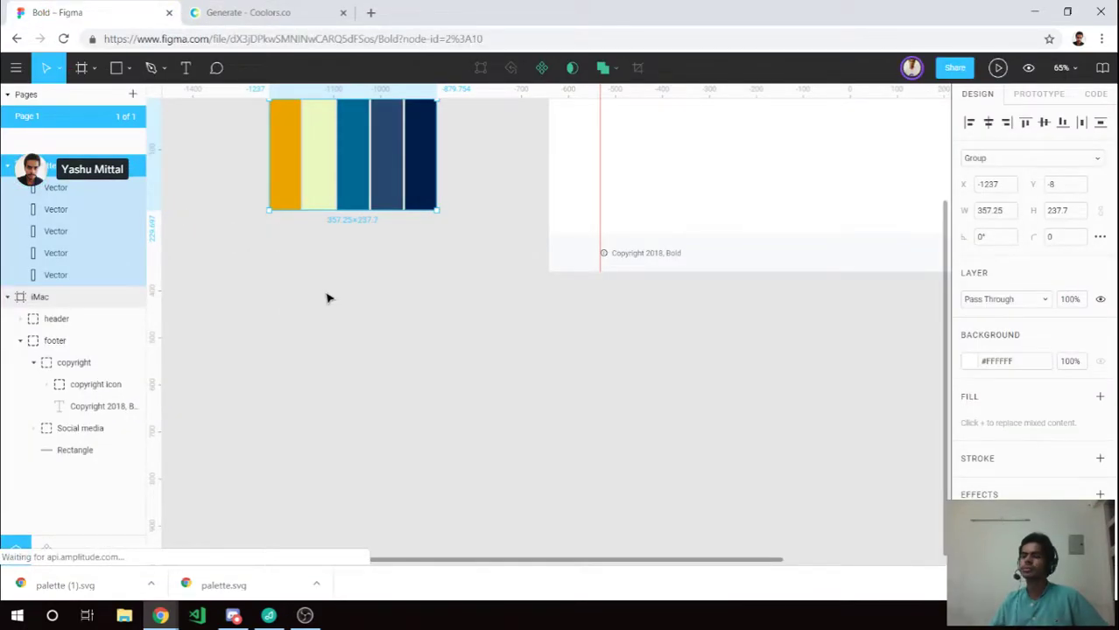
Position the imported teal palette group below the first swatches and expand its layers.
scroll(325, 297, "down", 1)
scroll(350, 310, "down", 2)
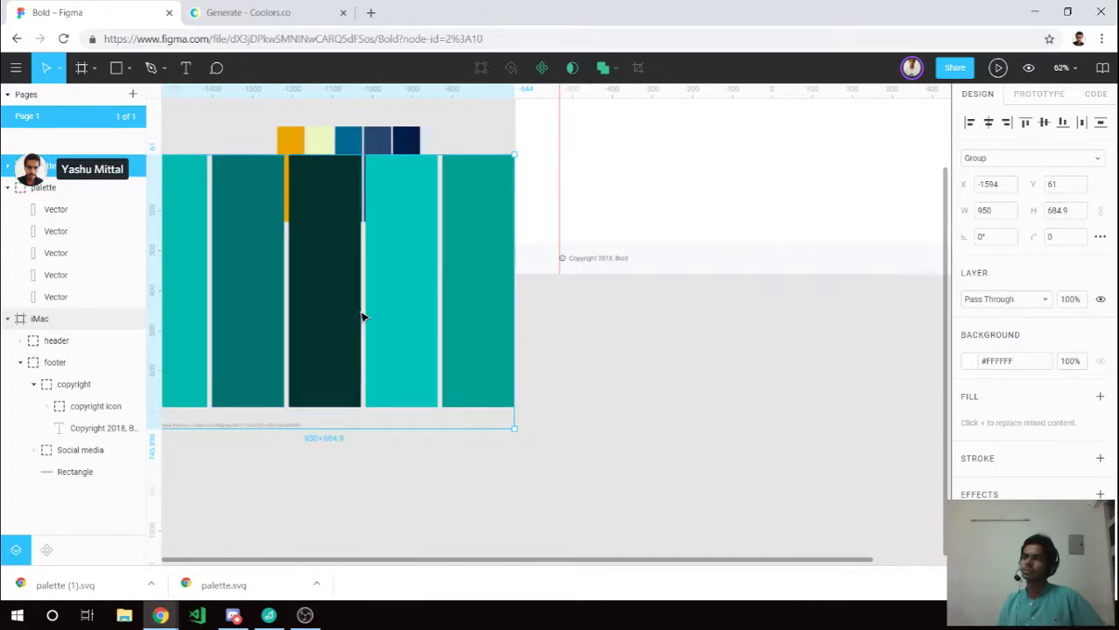
scroll(289, 306, "down", 2)
scroll(313, 320, "up", 1)
scroll(313, 319, "left", 1)
scroll(386, 323, "up", 1)
scroll(385, 324, "left", 1)
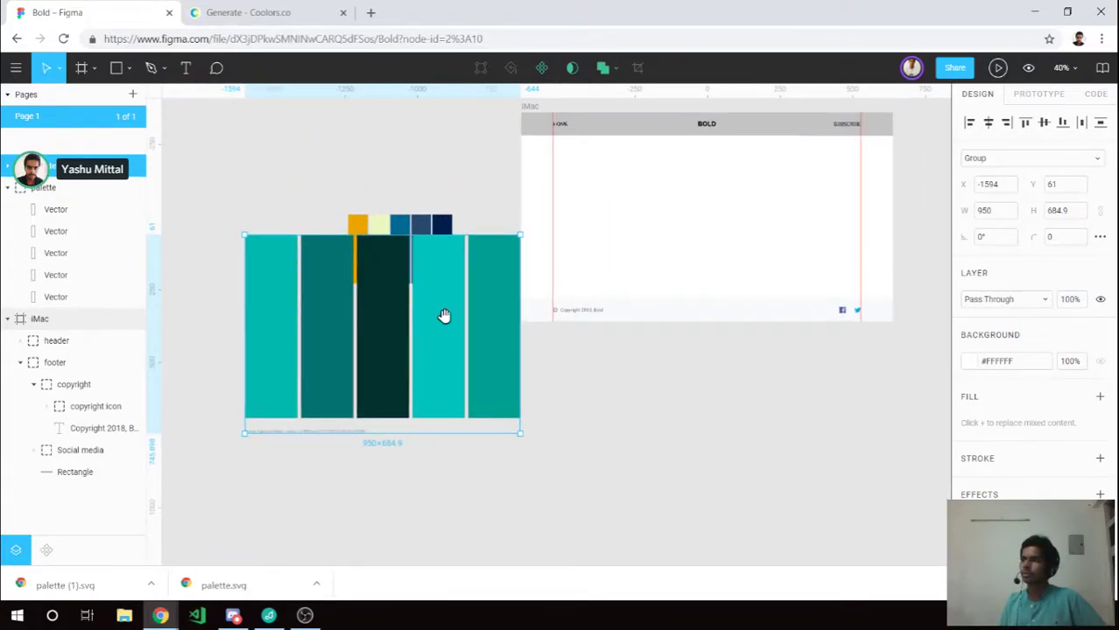
left_click_drag(366, 332, 350, 396)
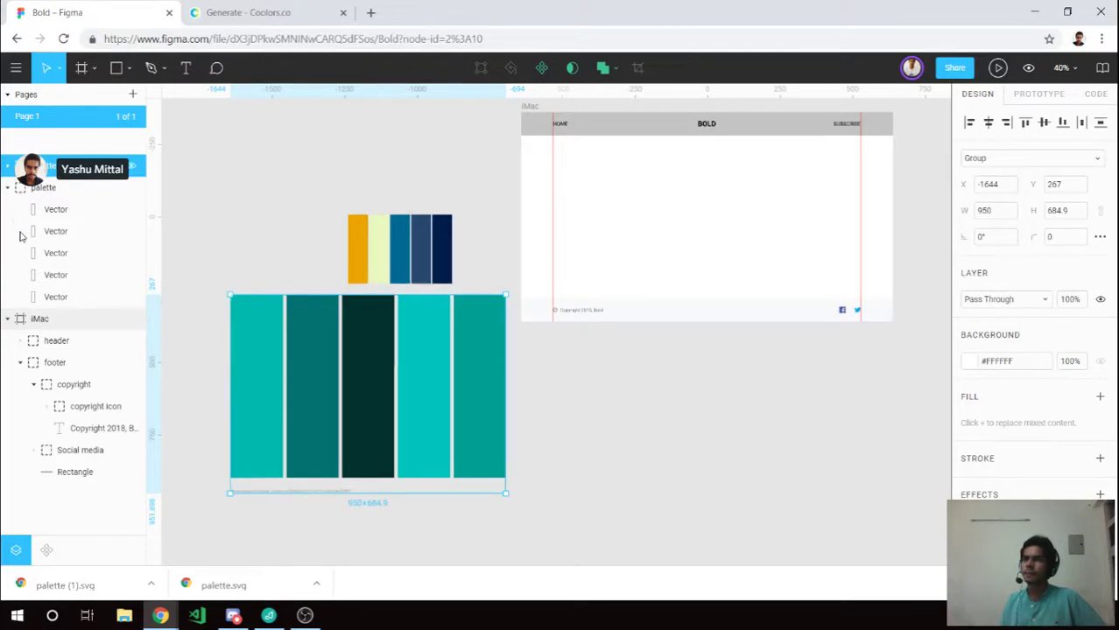
left_click(7, 166)
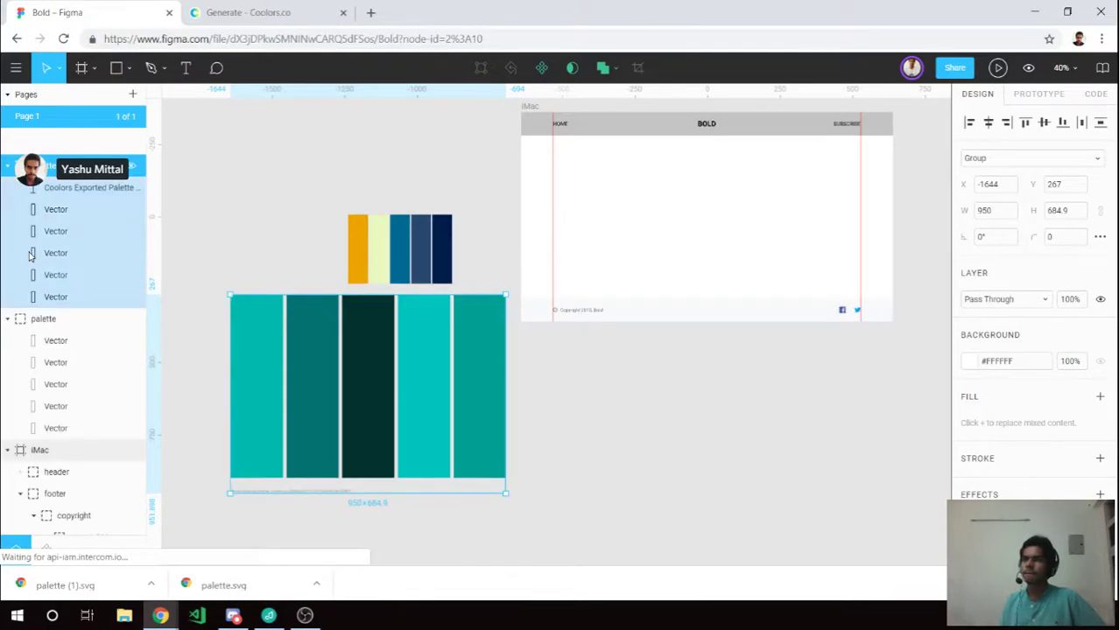
Delete the teal palette's caption text and shrink the group to 310×206.
left_click(39, 188)
key("Delete")
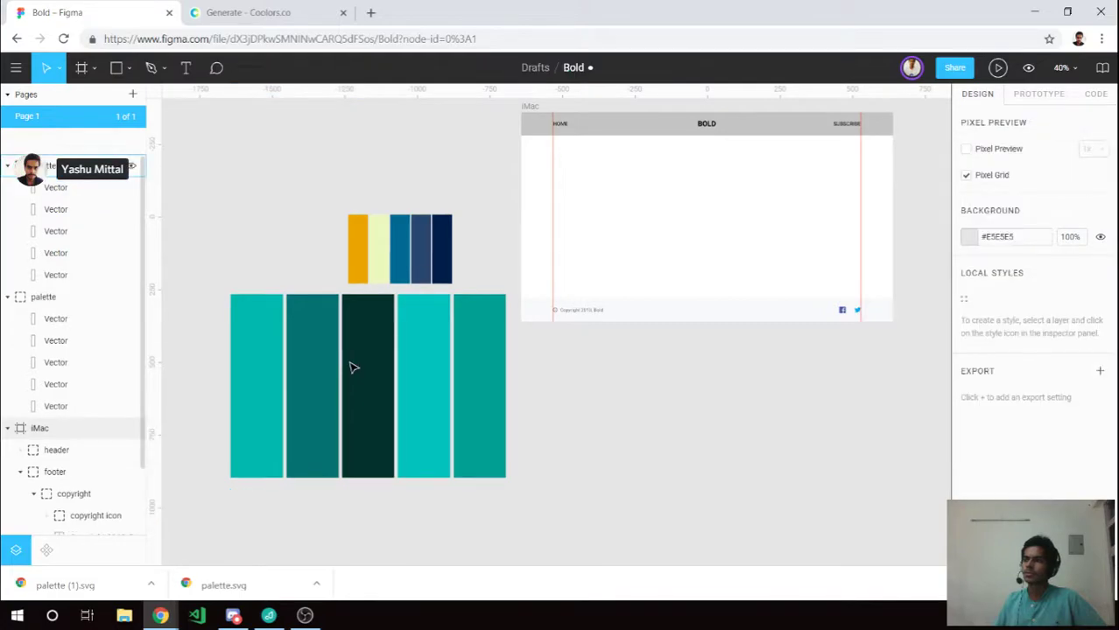
left_click(495, 303)
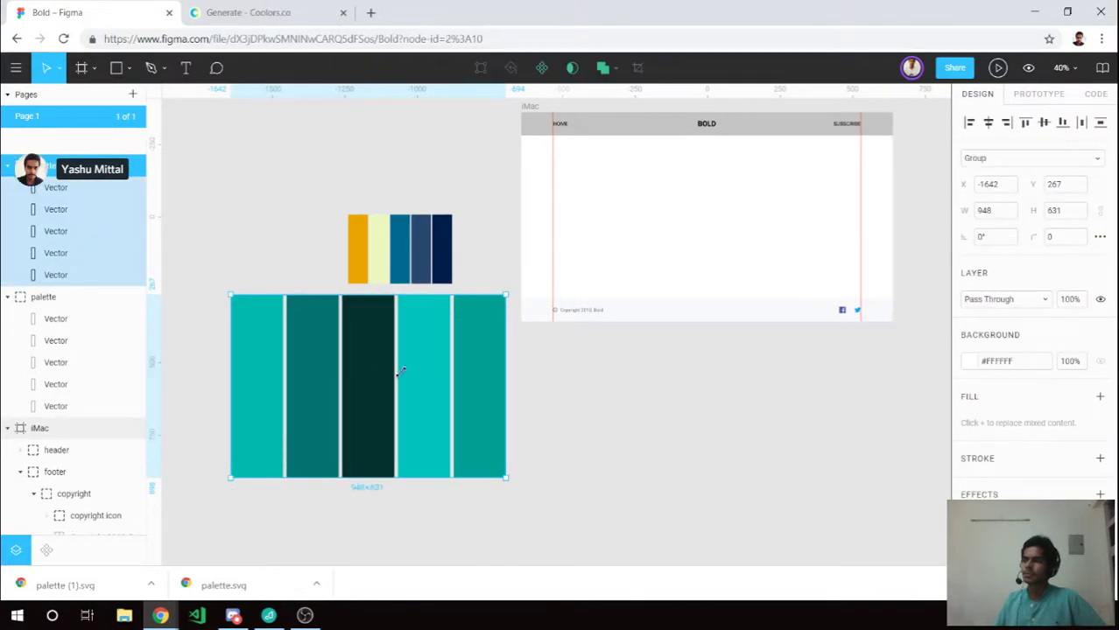
left_click_drag(400, 372, 282, 454)
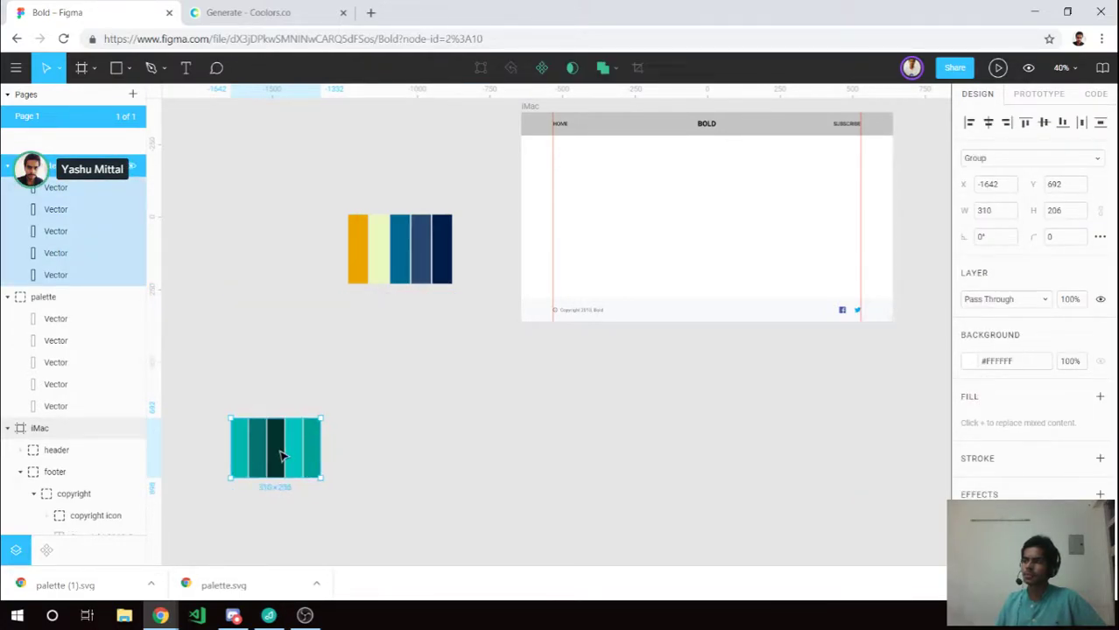
Move the teal palette just below the yellow-and-blue palette.
left_click_drag(282, 455, 403, 345)
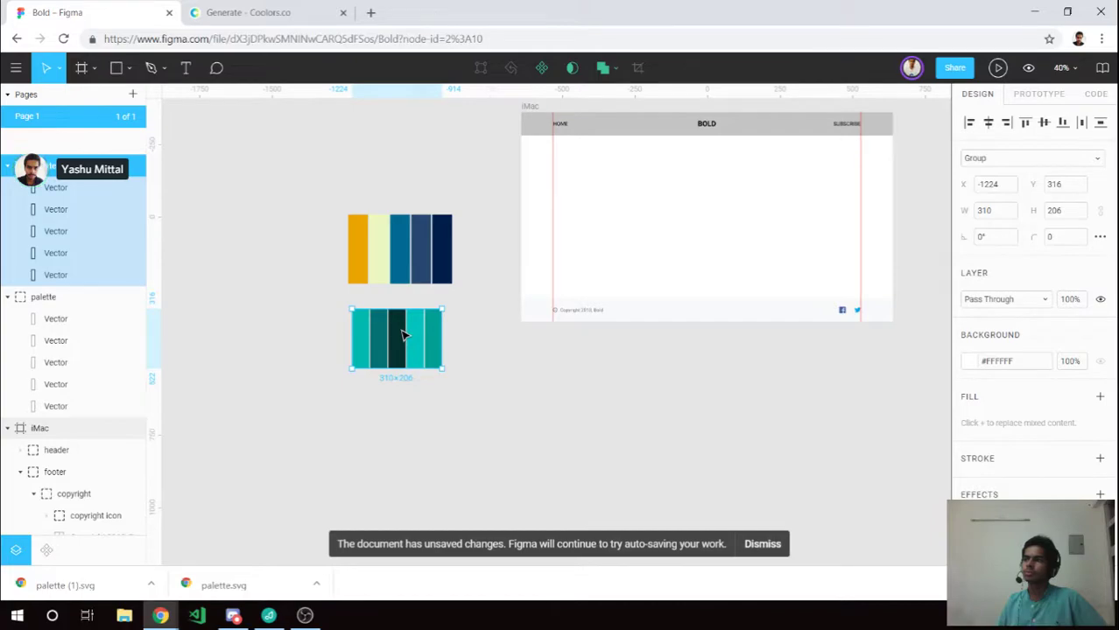
scroll(401, 334, "up", 2)
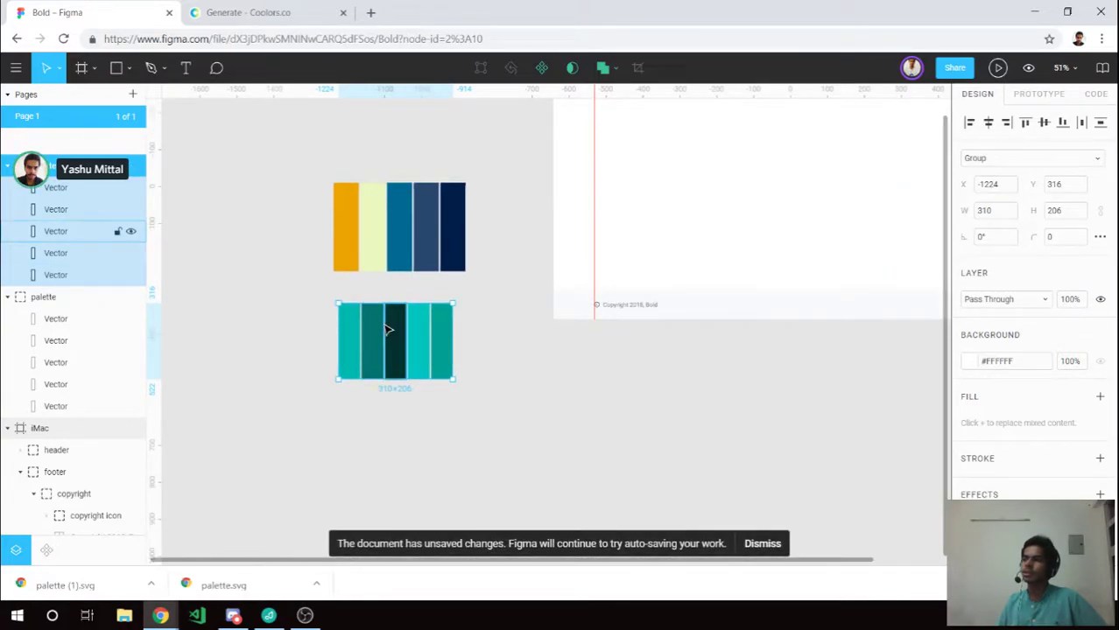
scroll(388, 330, "up", 1)
scroll(388, 330, "up", 1)
scroll(388, 330, "up", 1)
scroll(387, 330, "up", 1)
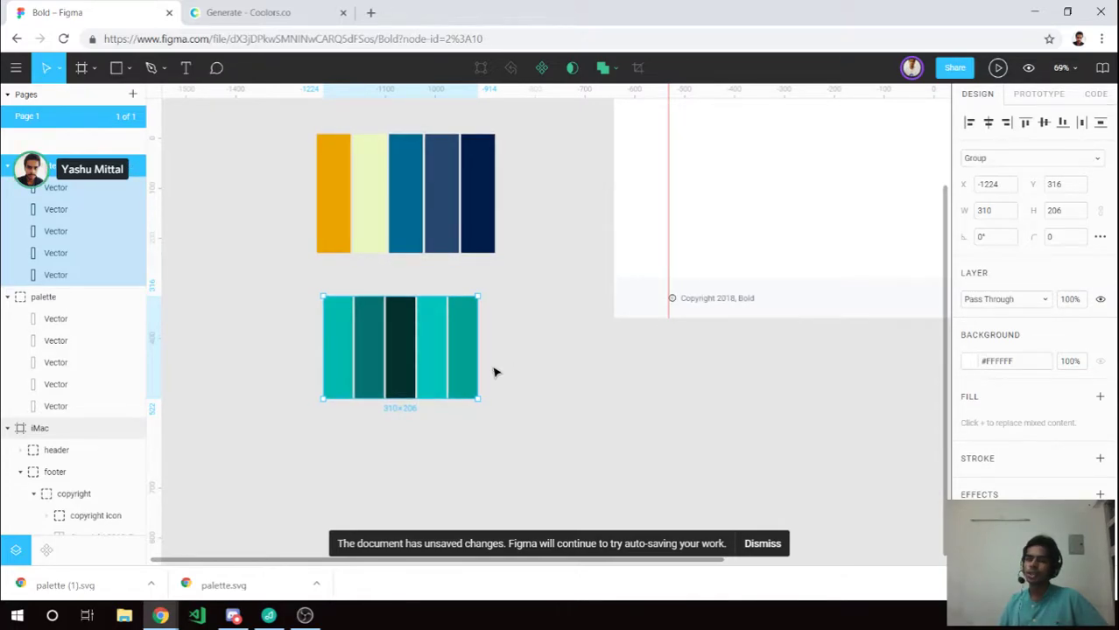
left_click(311, 383)
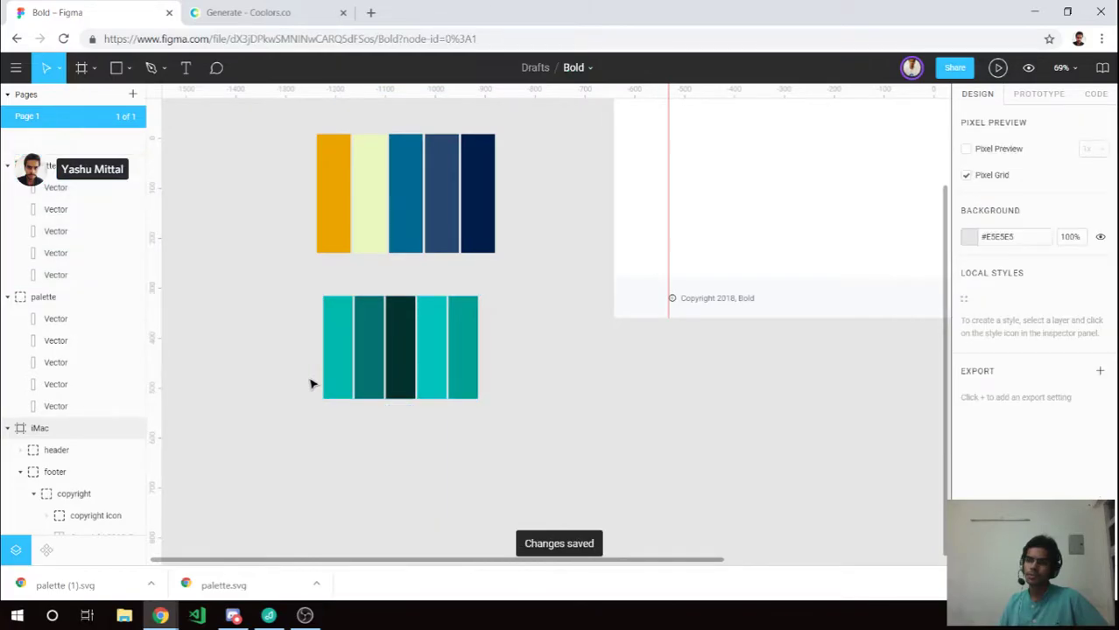
Regenerate olive and green colours around locked #03312E and open the first colour's HSB adjuster.
left_click(219, 13)
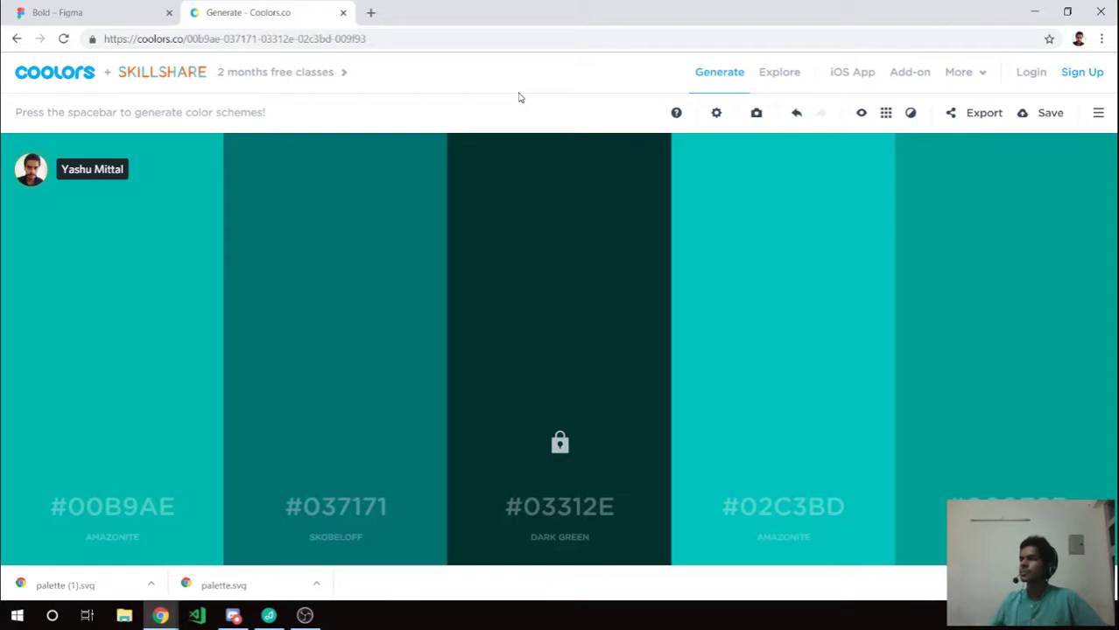
key("space")
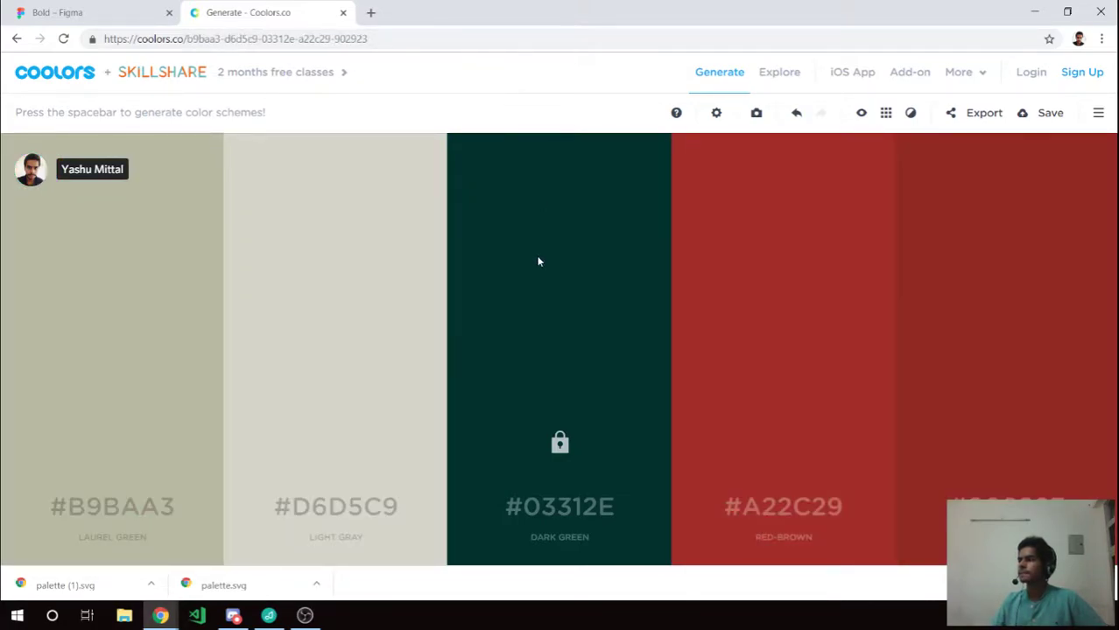
key("space")
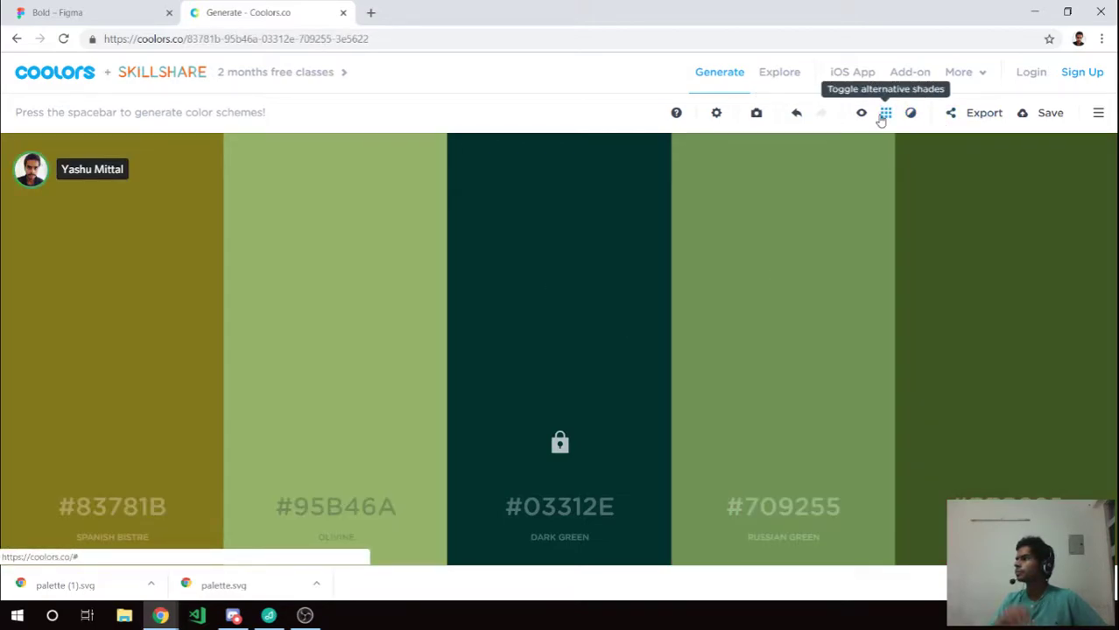
left_click(881, 116)
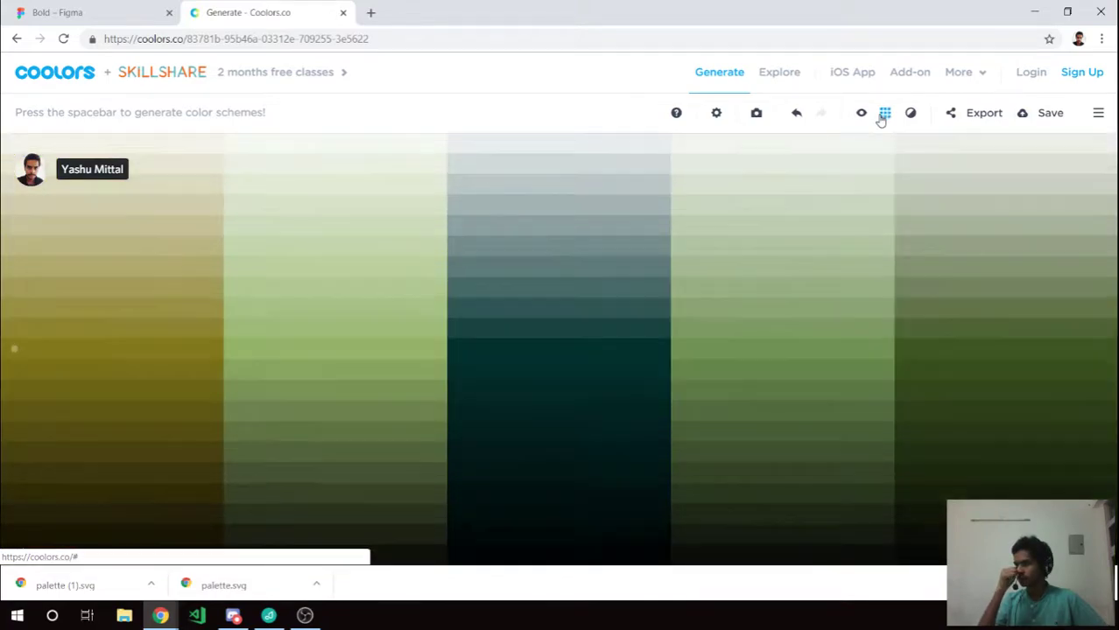
left_click(867, 117)
mouse_move(112, 385)
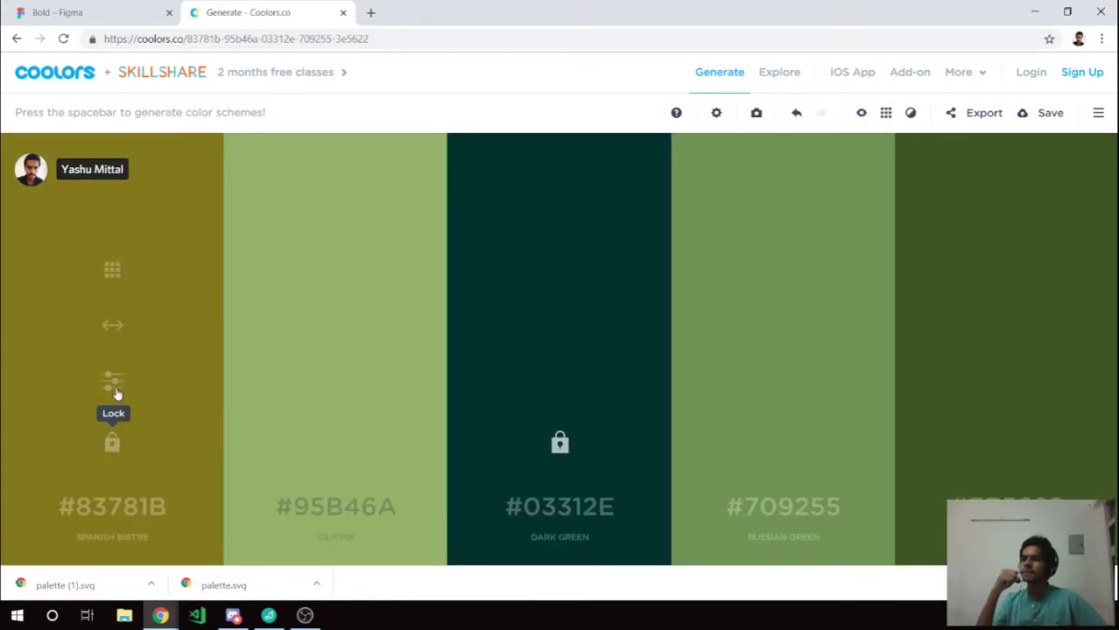
left_click(112, 383)
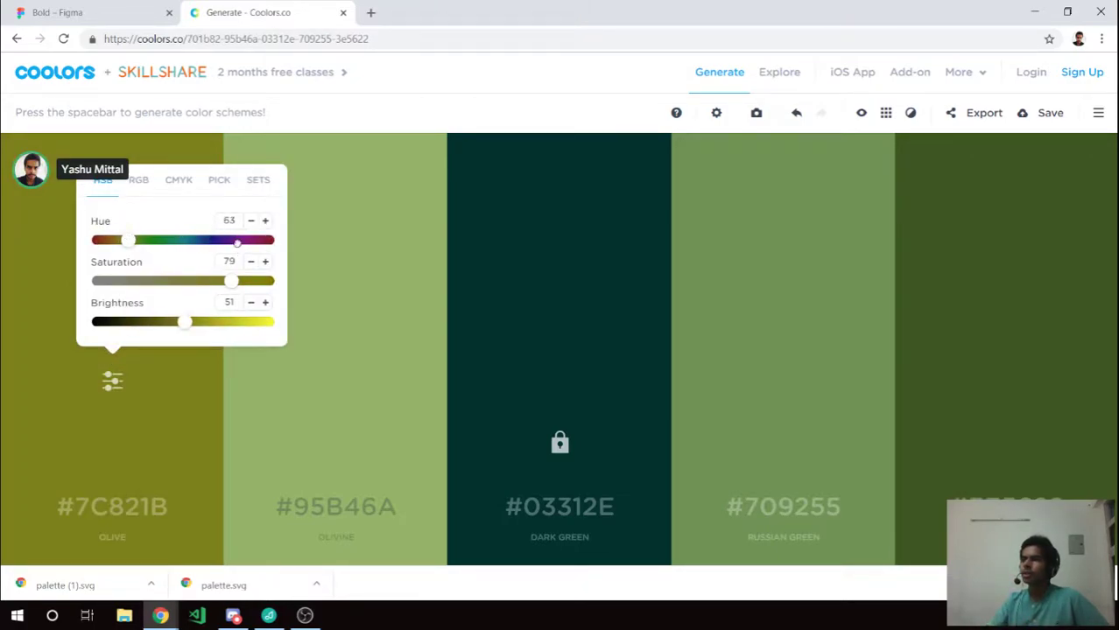
Shift the first colour's hue to purple and settle its brightness at #821B80.
left_click(238, 242)
left_click_drag(240, 243, 238, 243)
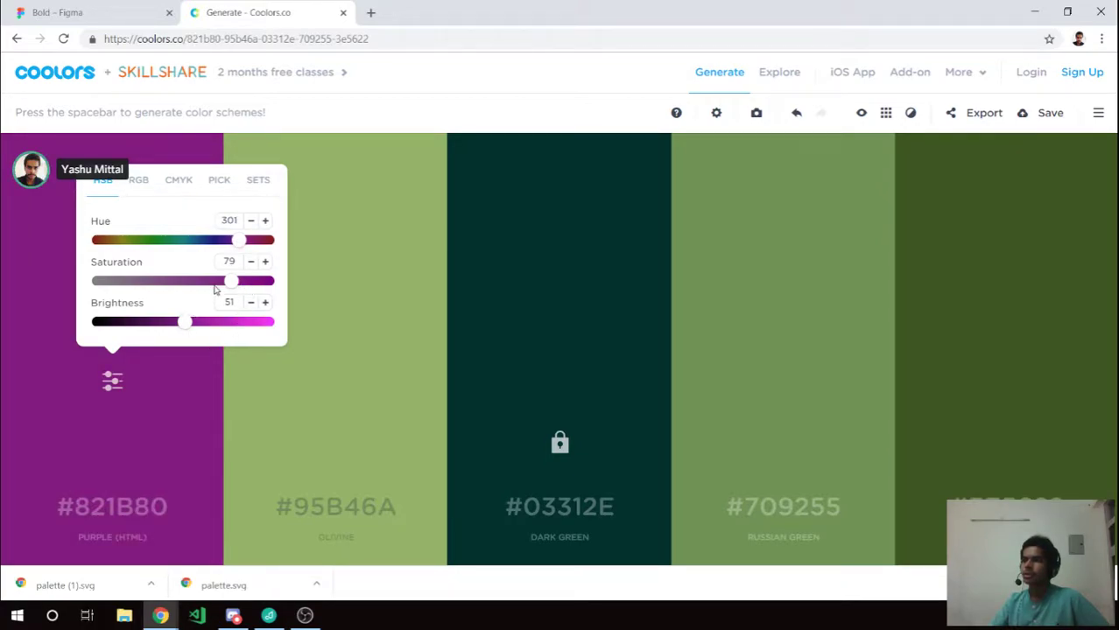
left_click_drag(184, 330, 188, 329)
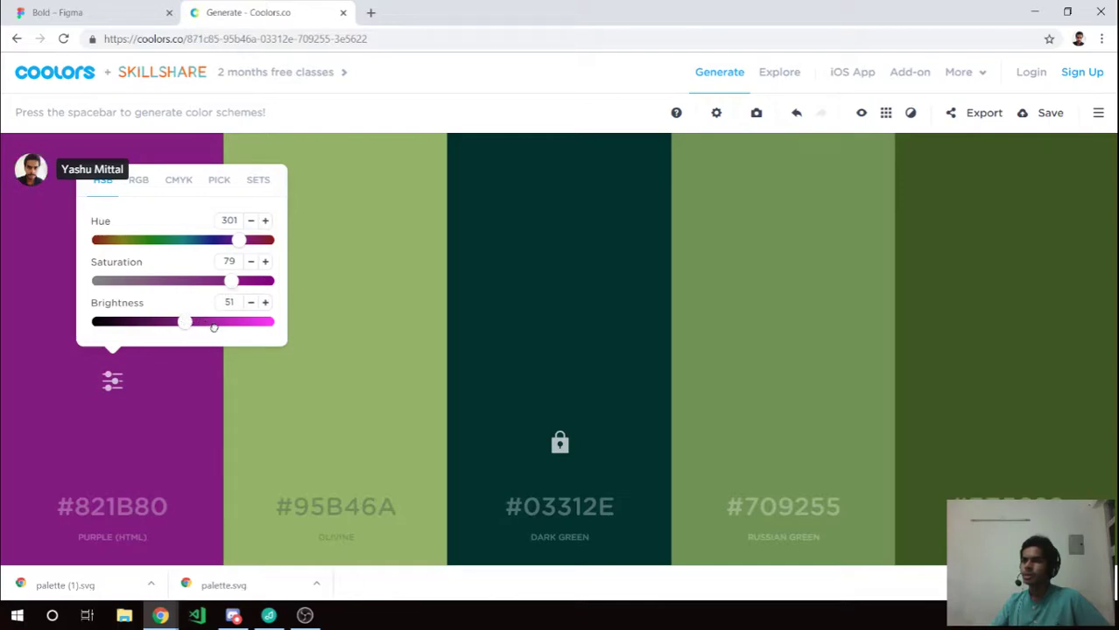
left_click(229, 322)
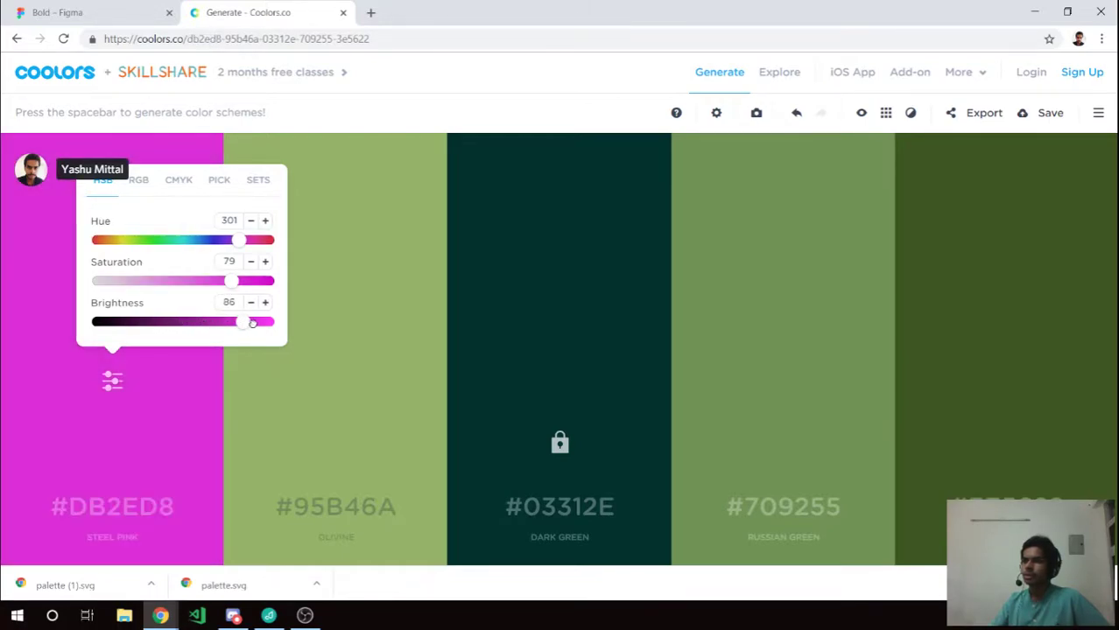
mouse_move(251, 324)
left_mouse_down()
mouse_move(175, 327)
mouse_move(200, 334)
left_mouse_up()
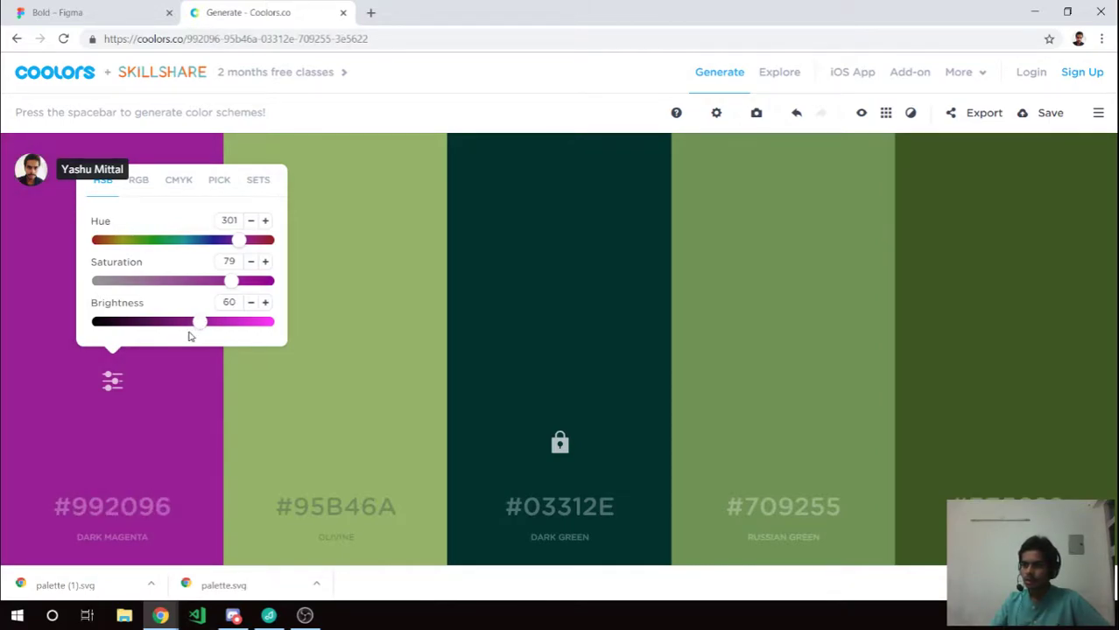
left_click_drag(189, 336, 184, 336)
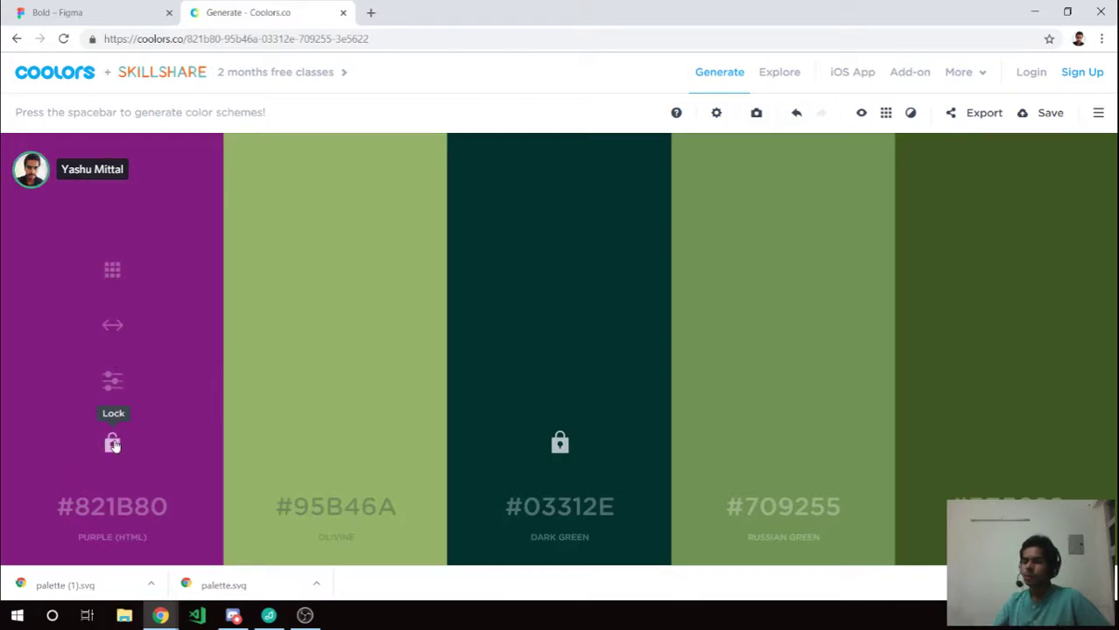
Lock purple #821B80 and regenerate the three unlocked columns.
left_click(113, 444)
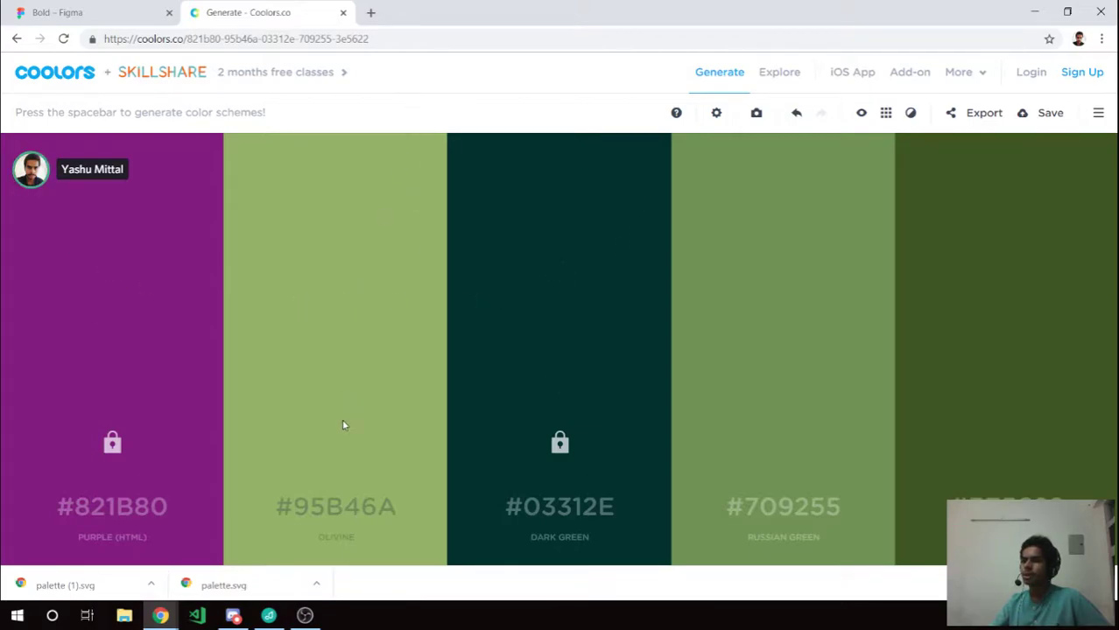
key("space")
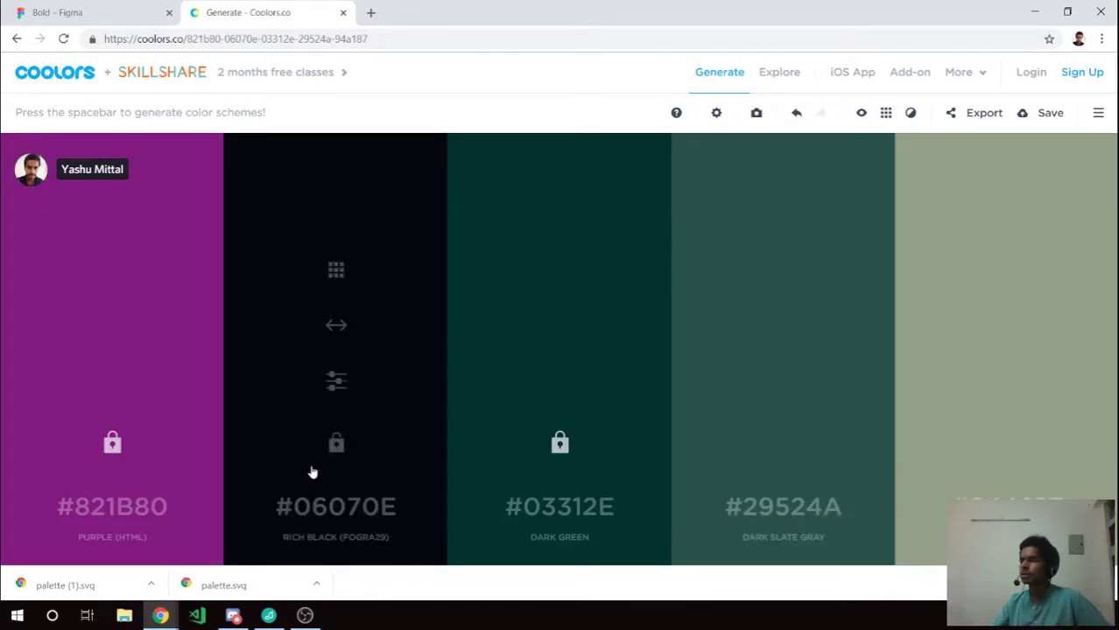
key("space")
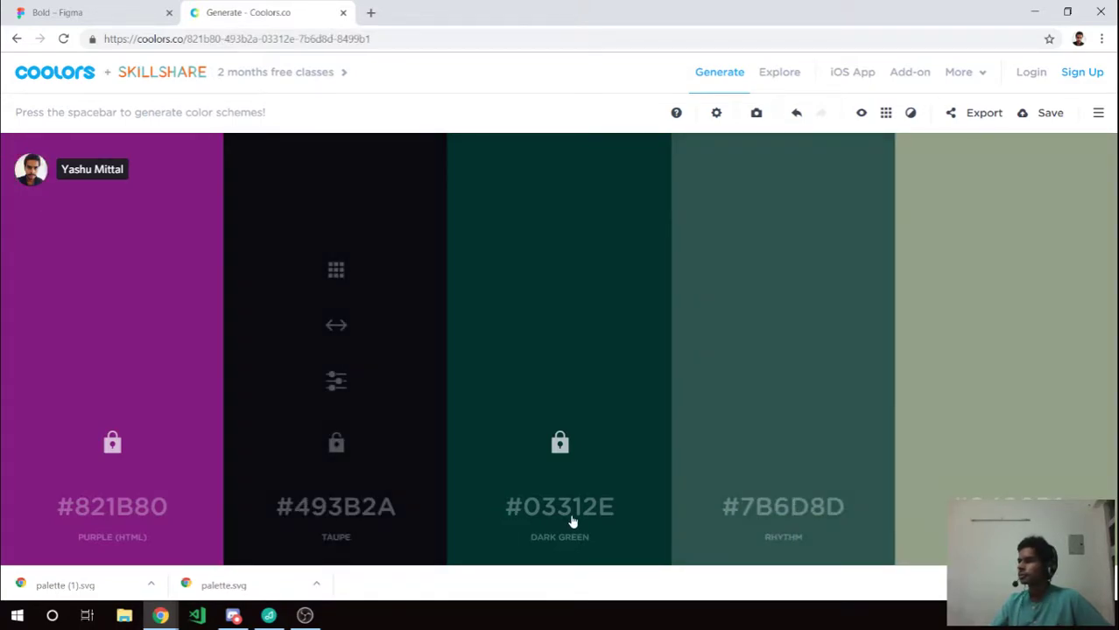
key("space")
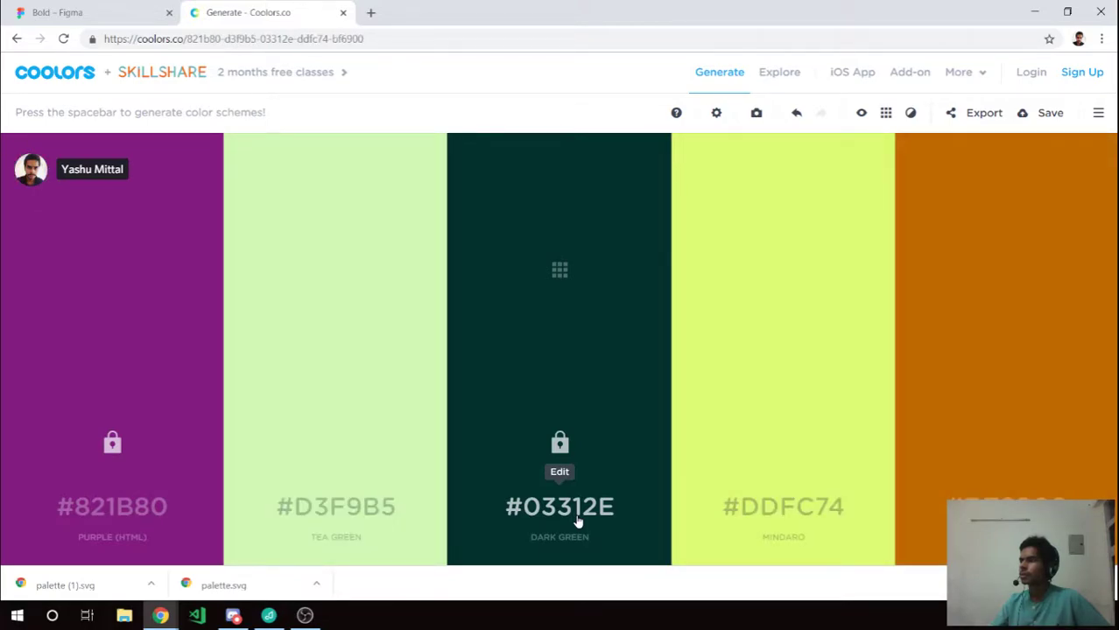
key("space")
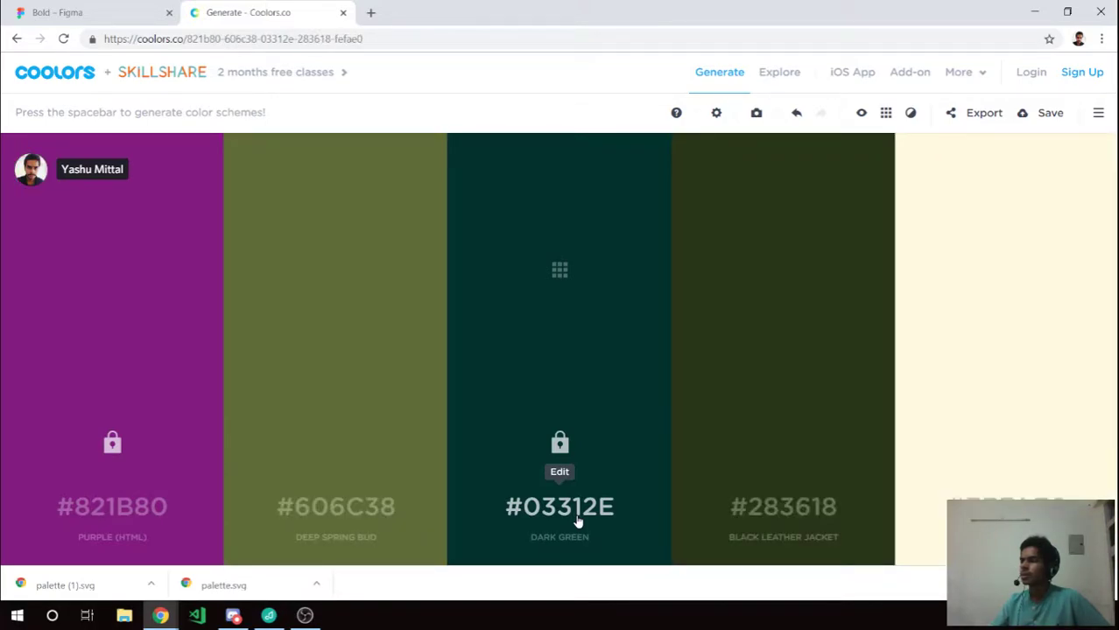
key("space")
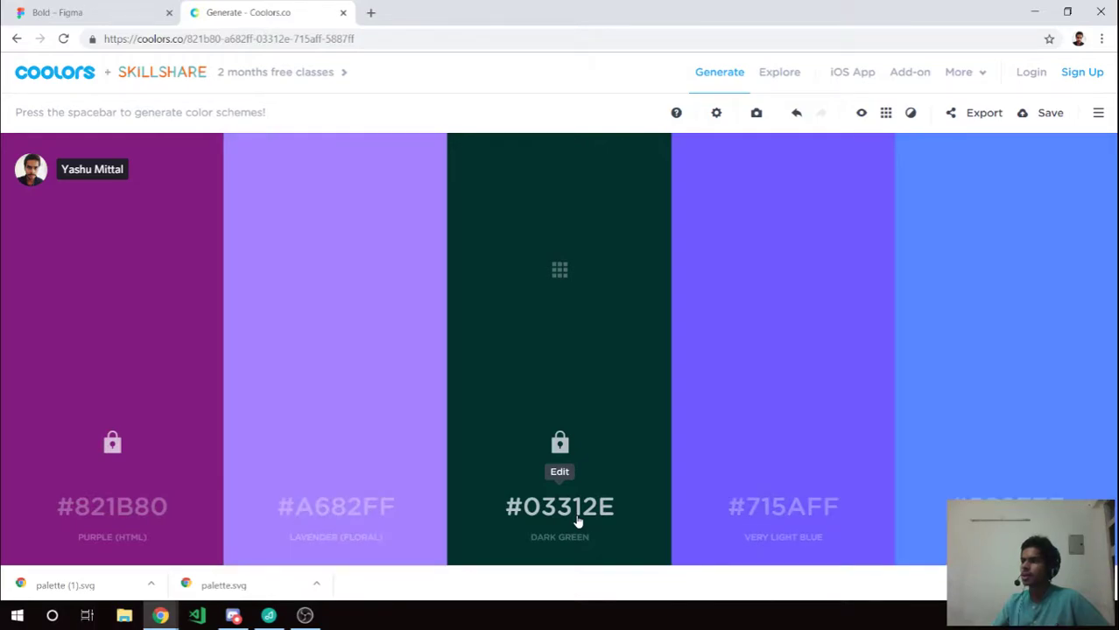
Keep regenerating until grey #343434, navy #2F3061 and blue #0E34A0 appear, then go back.
key("space")
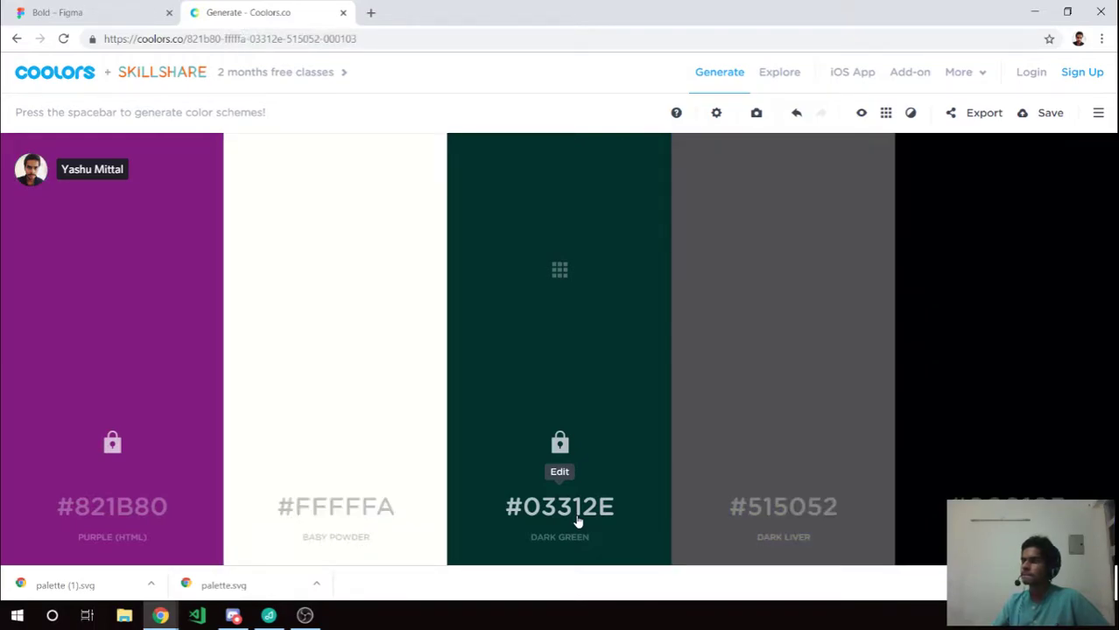
key("space")
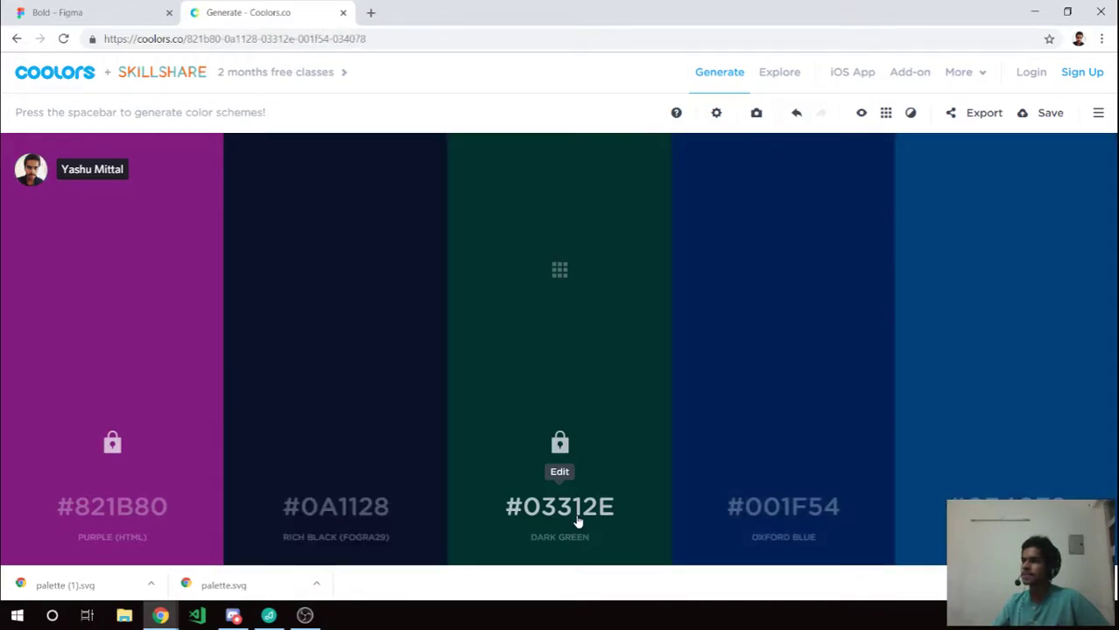
key("space")
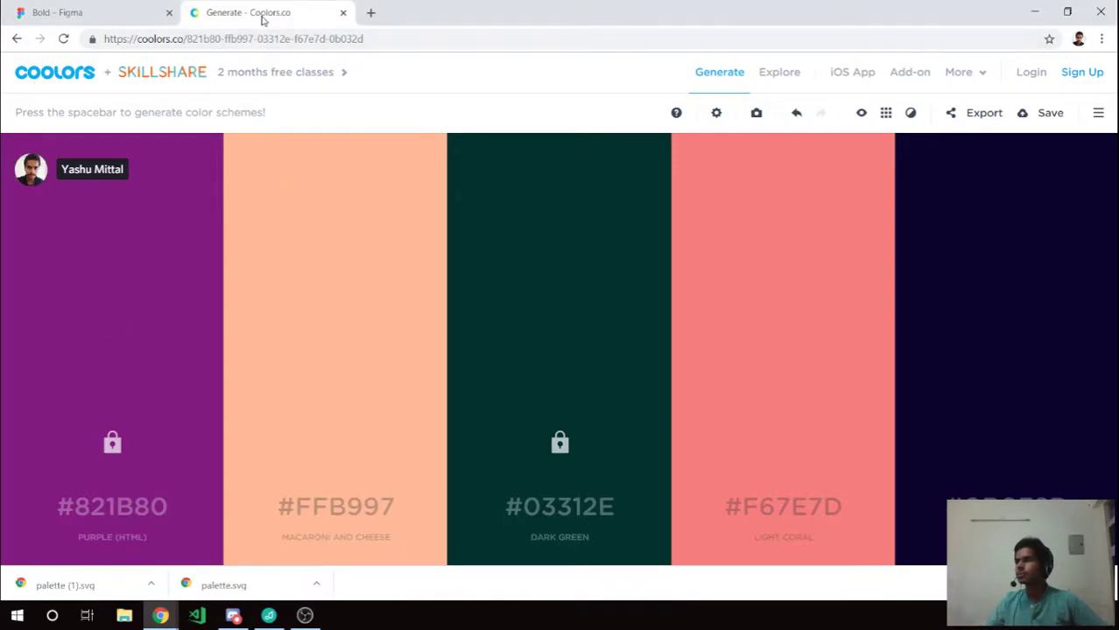
key("space")
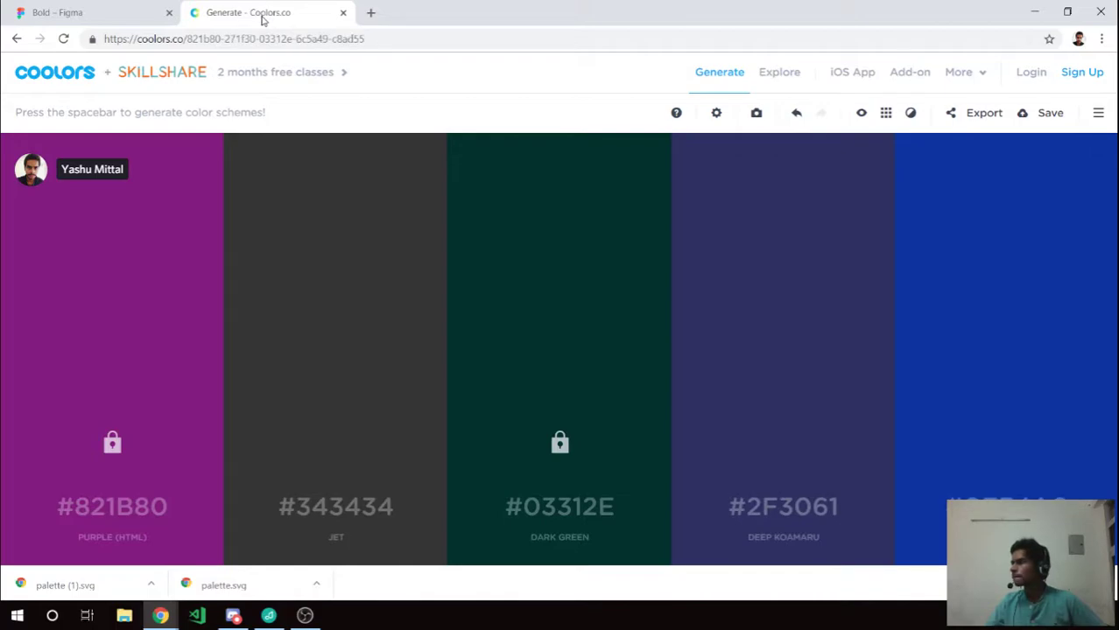
key("space")
mouse_move(1007, 490)
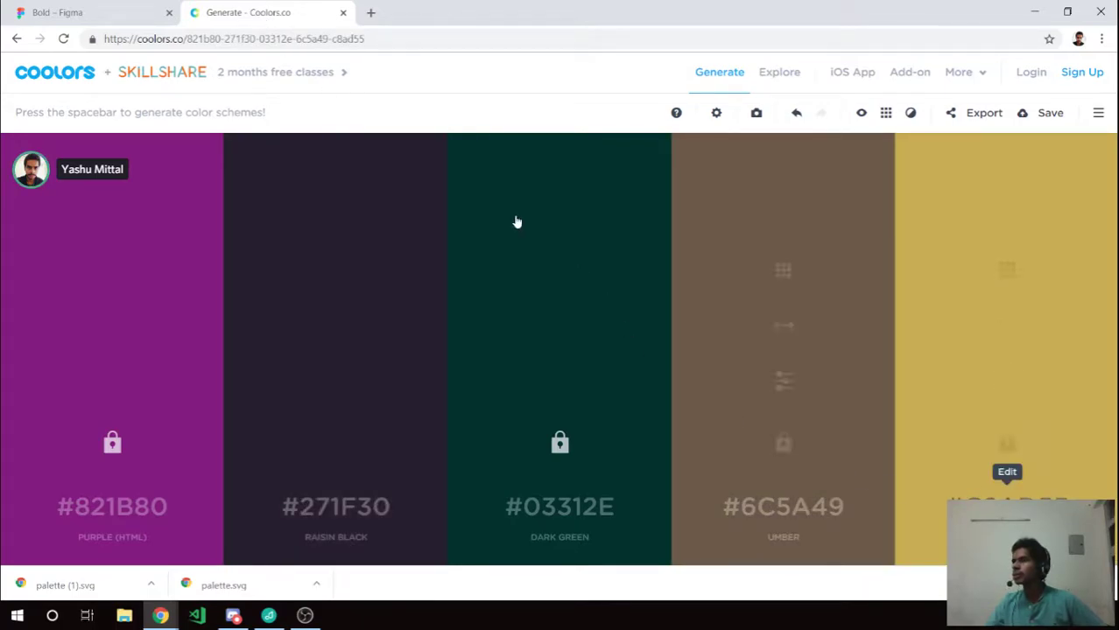
left_click(17, 41)
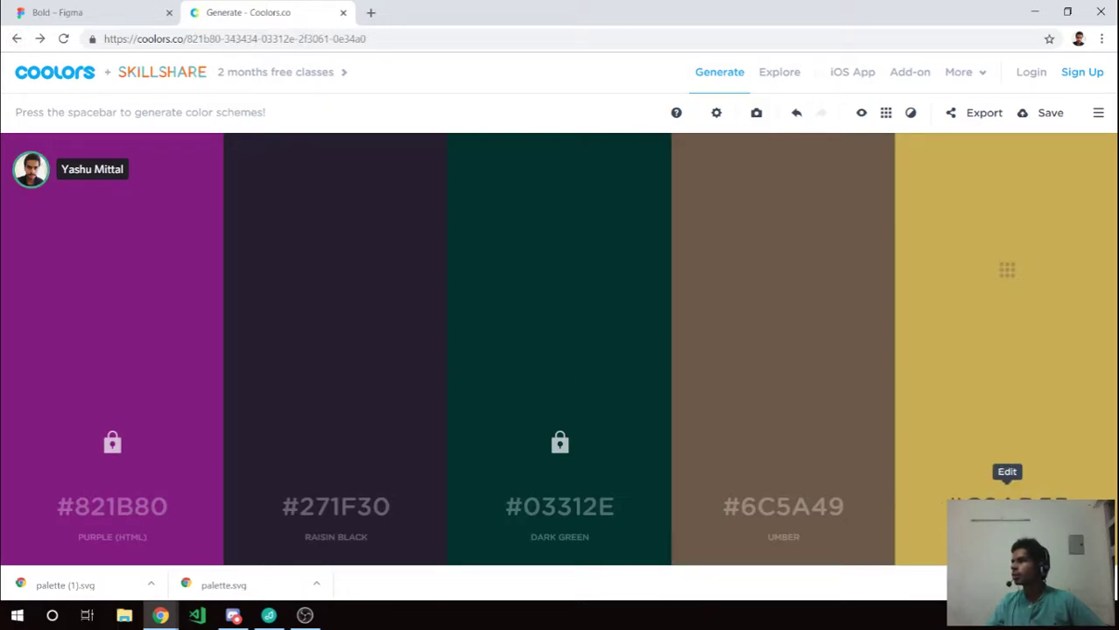
left_click(325, 39)
Reload the Coolors page and wait through the unresponsive prompt until the palette loads.
key("Return")
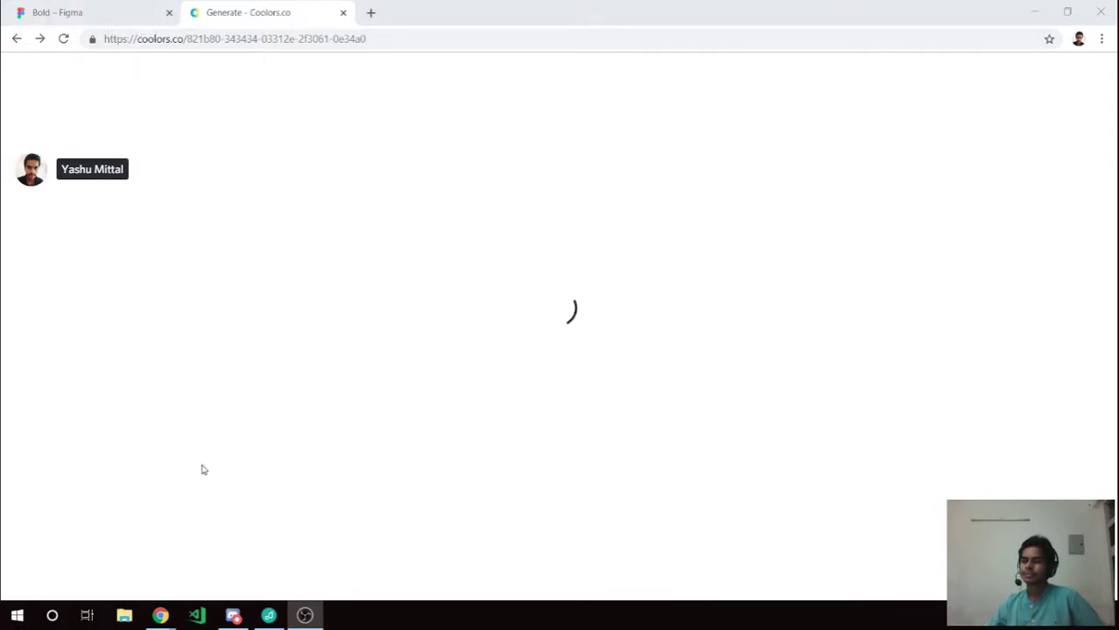
left_click(245, 618)
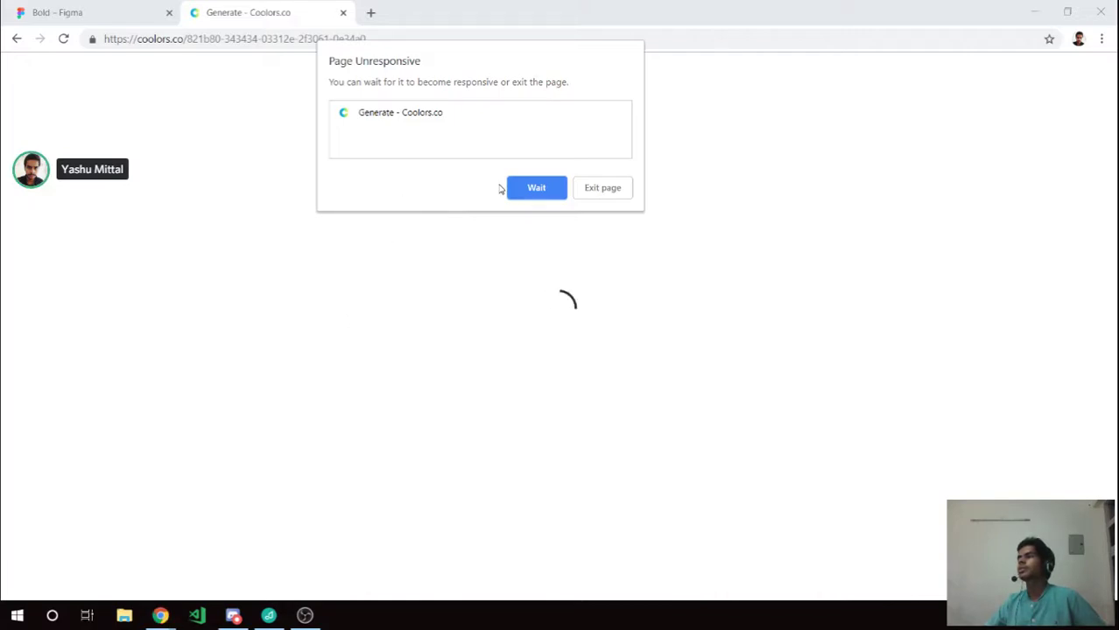
left_click(532, 190)
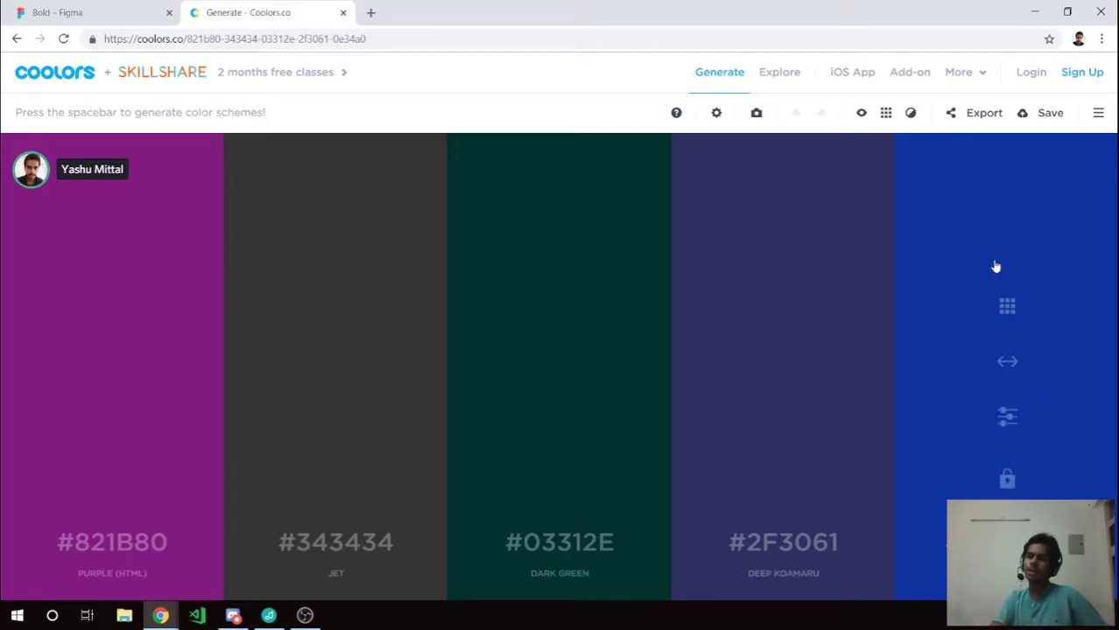
mouse_move(1007, 368)
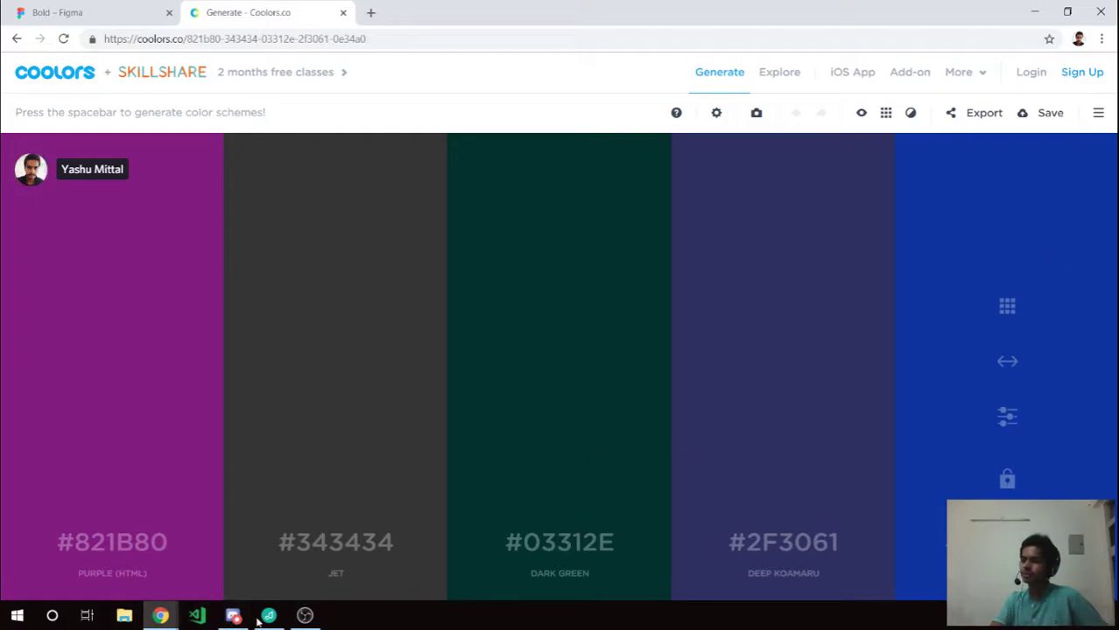
Export the purple, Jet, dark green, Deep Koamaru and blue Coolors palette as palette (2).svg.
left_click(107, 13)
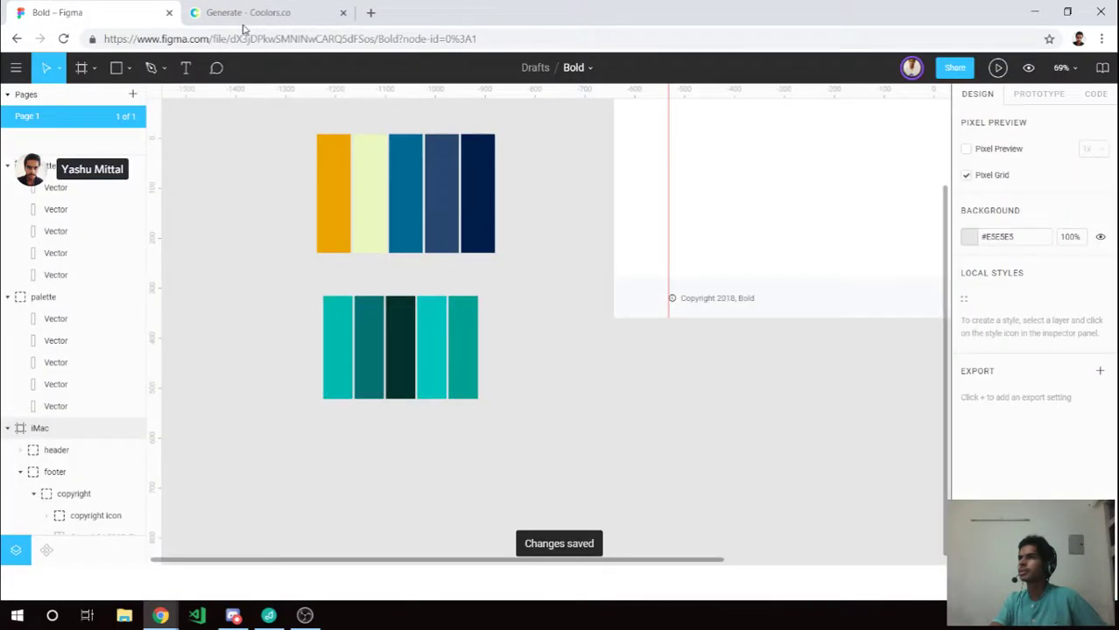
left_click(247, 13)
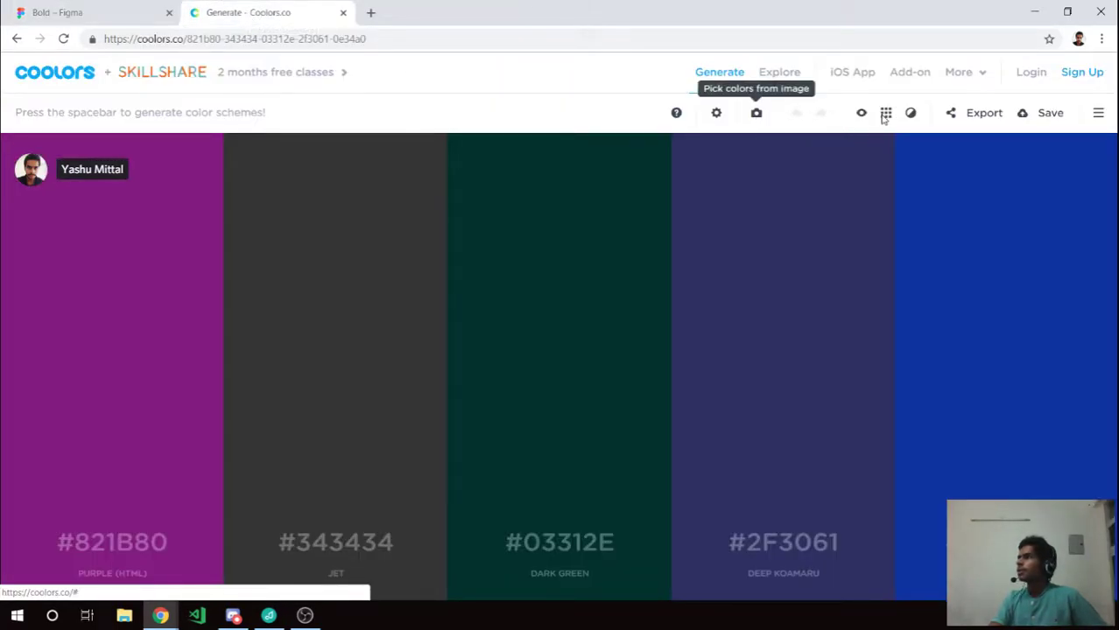
left_click(956, 113)
left_click(566, 385)
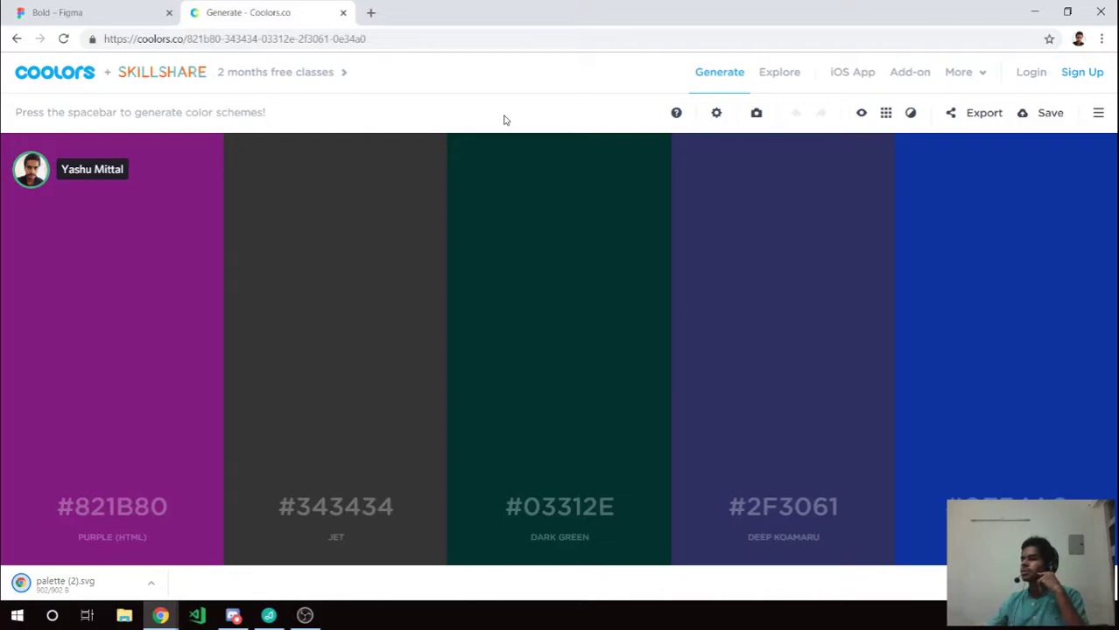
Regenerate Coolors palettes repeatedly until a mint-green scheme appears.
key("space")
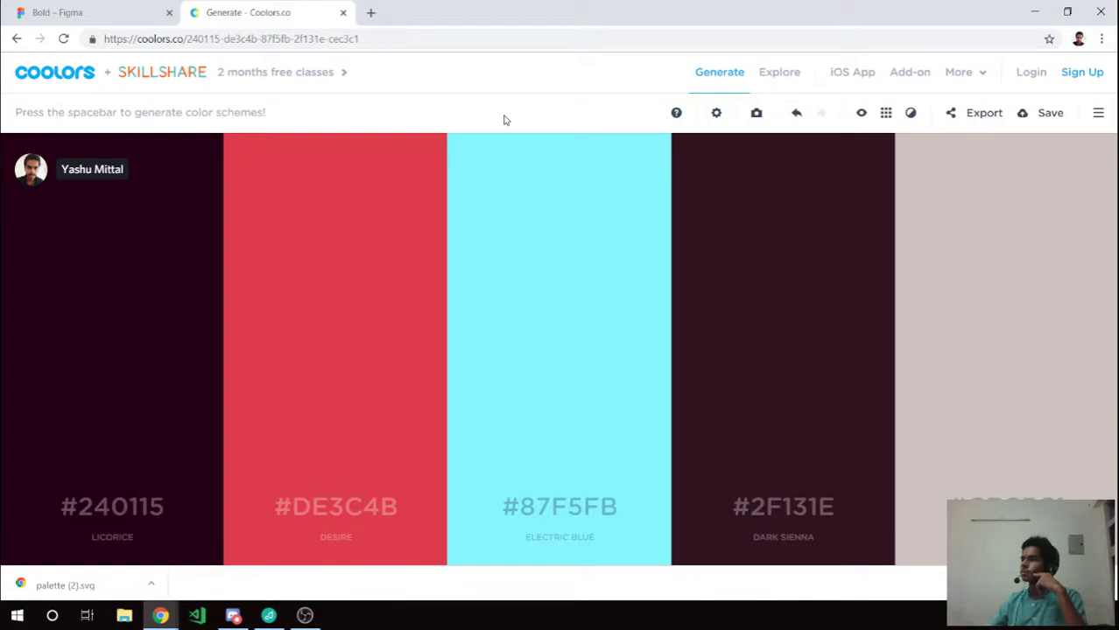
key("space")
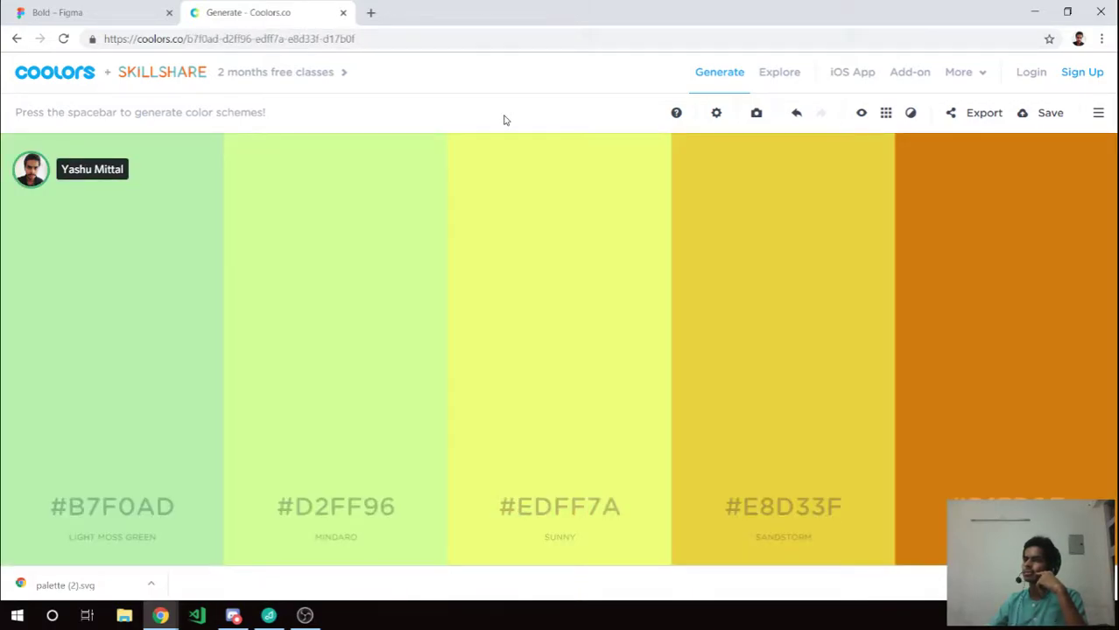
key("space")
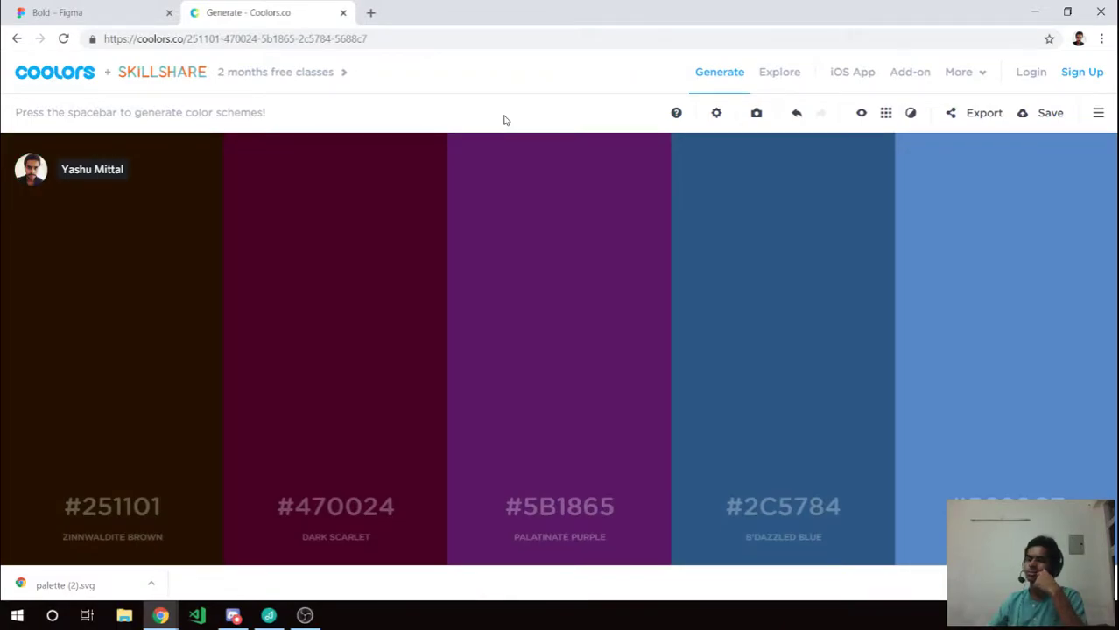
key("space")
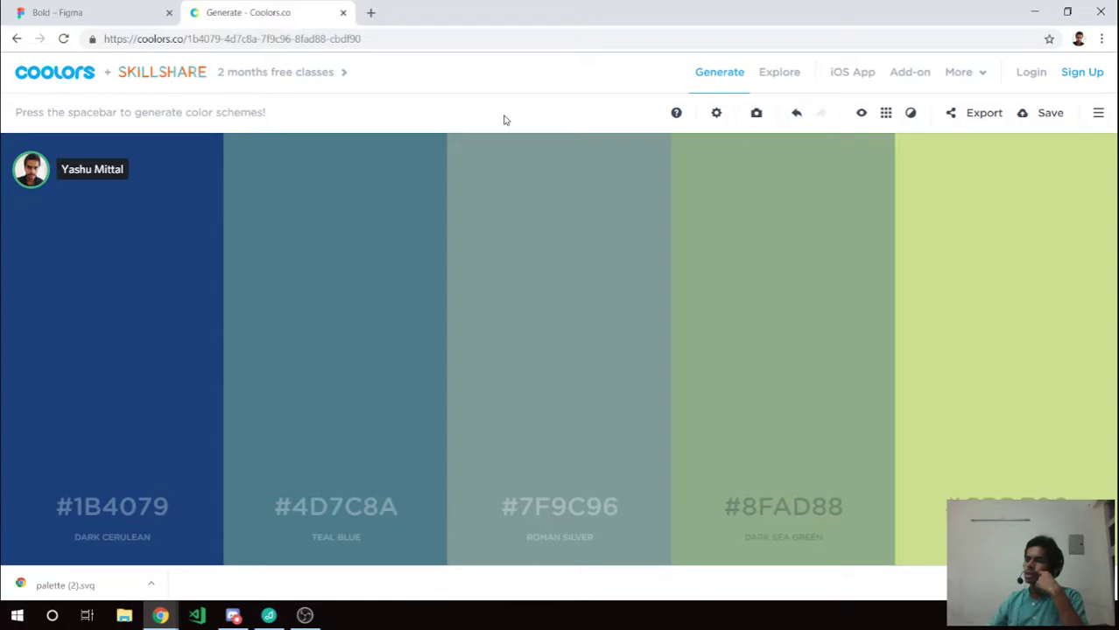
key("space")
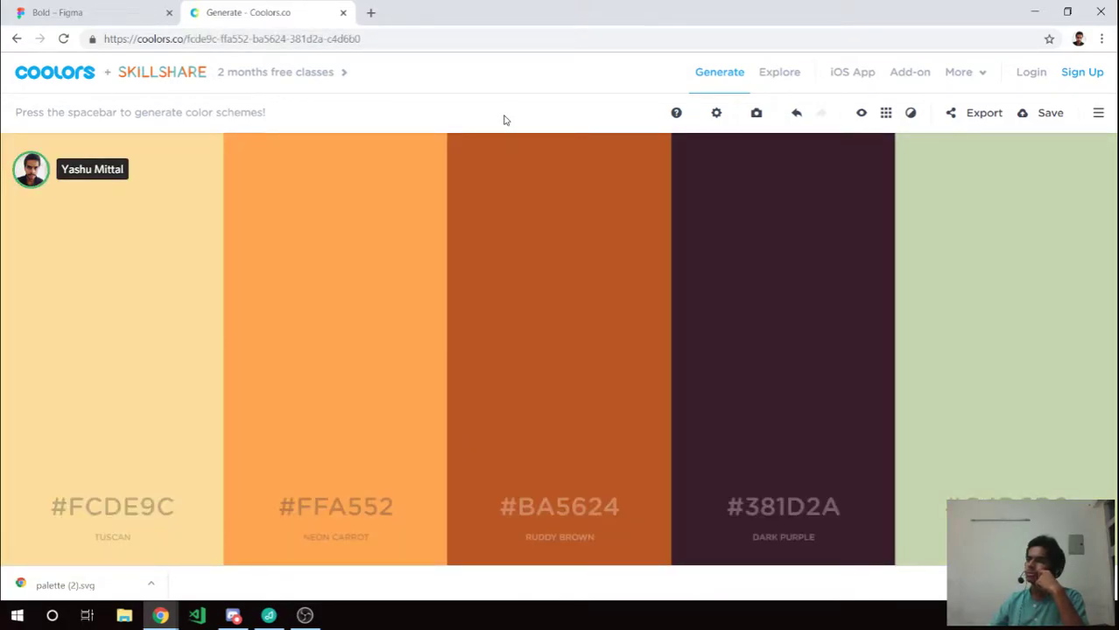
key("space")
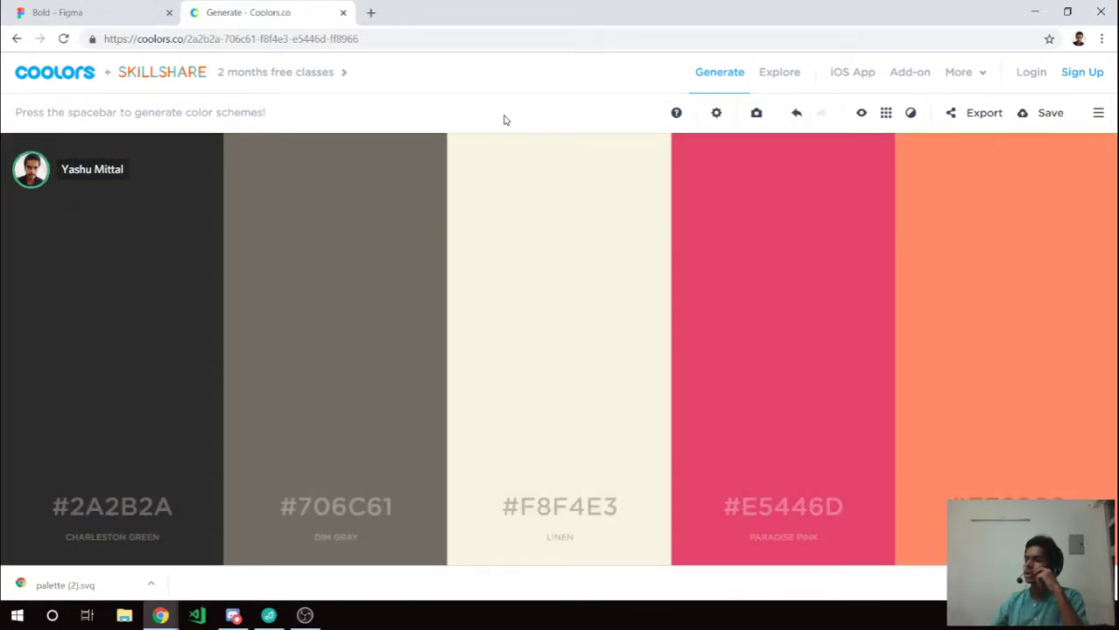
key("space")
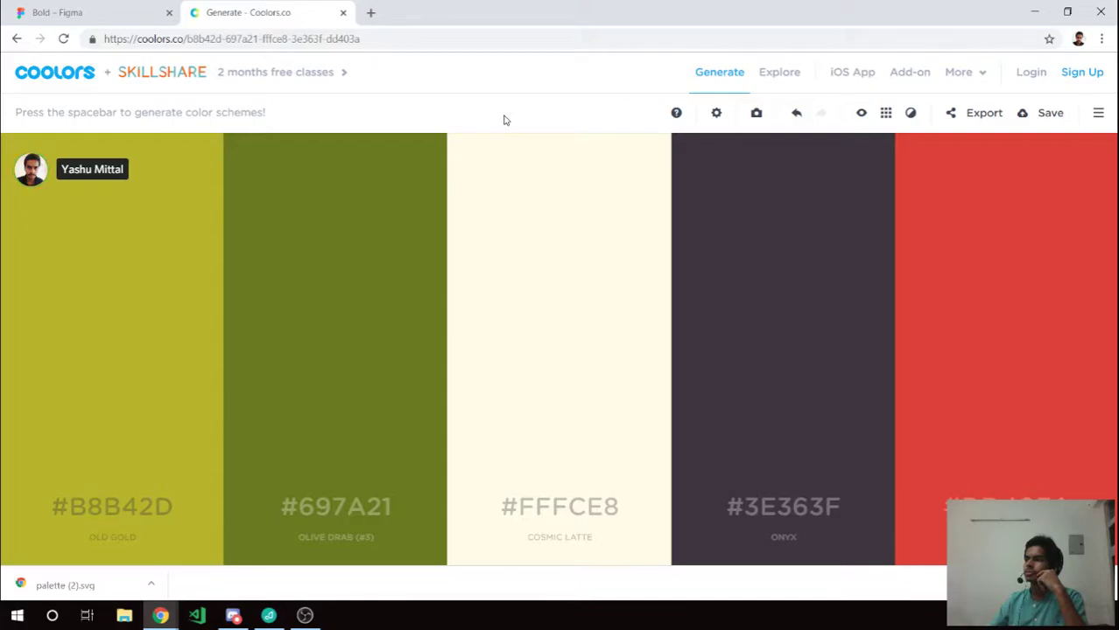
key("space")
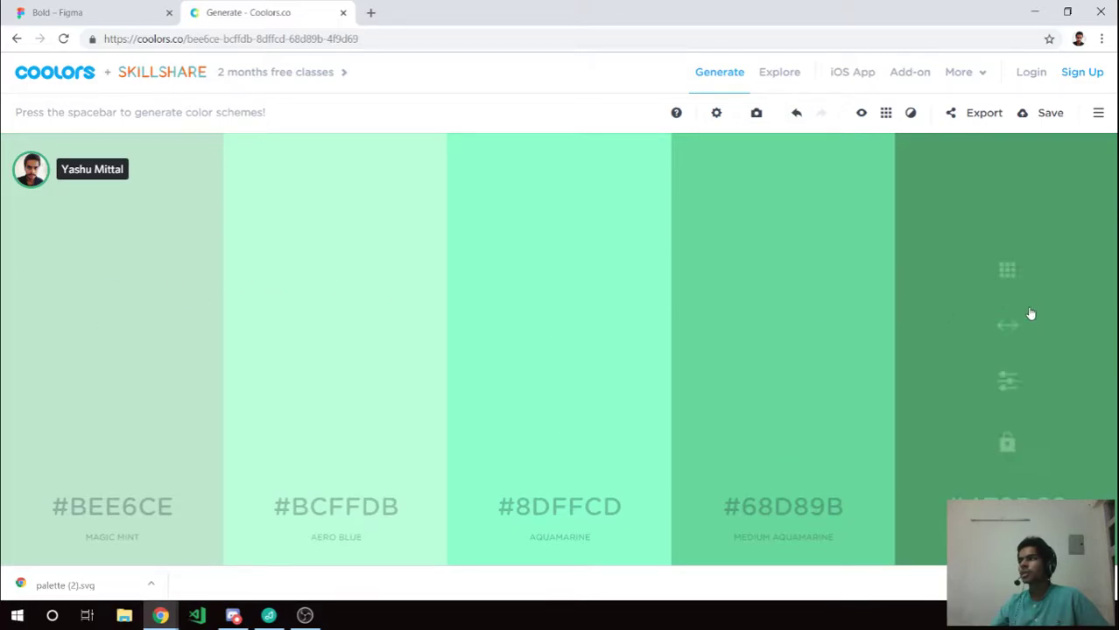
mouse_move(192, 218)
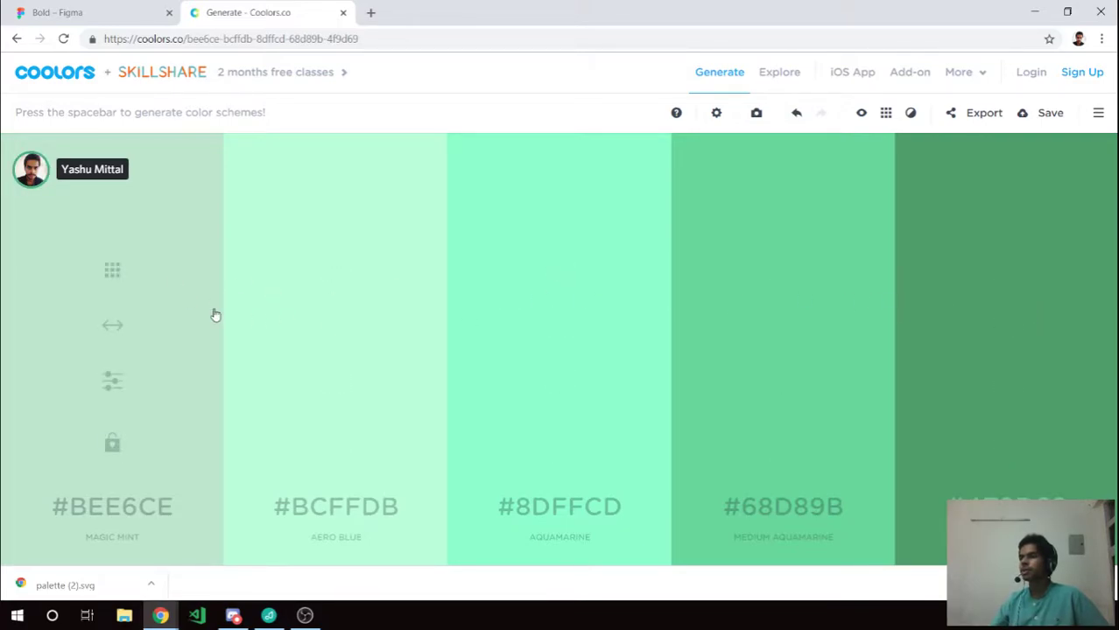
mouse_move(112, 350)
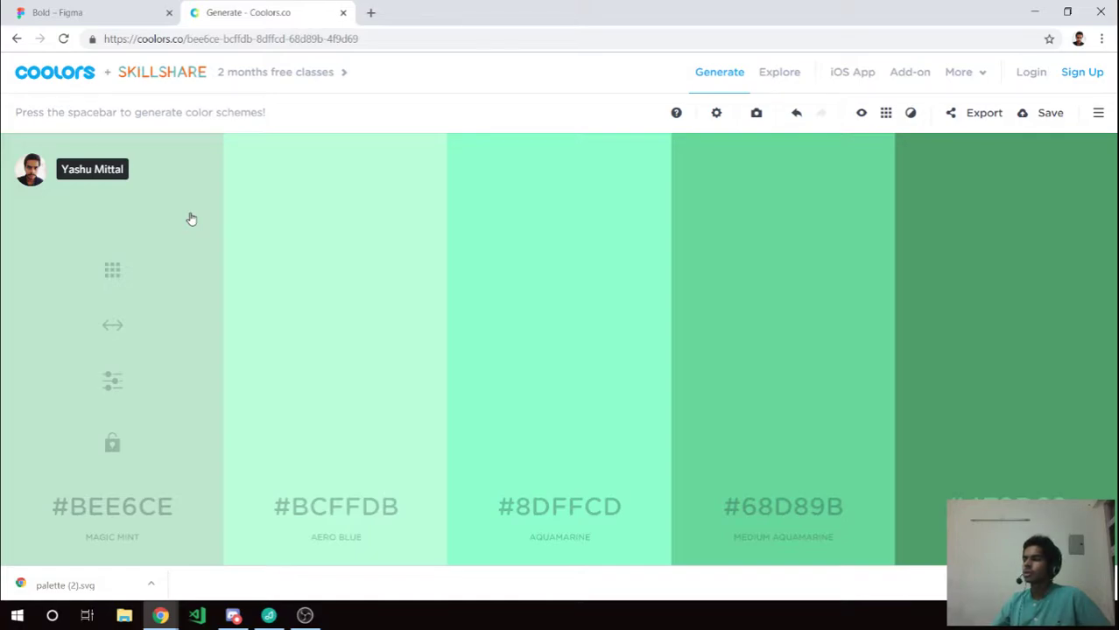
Export the mint-green palette as an SVG file.
left_click(983, 113)
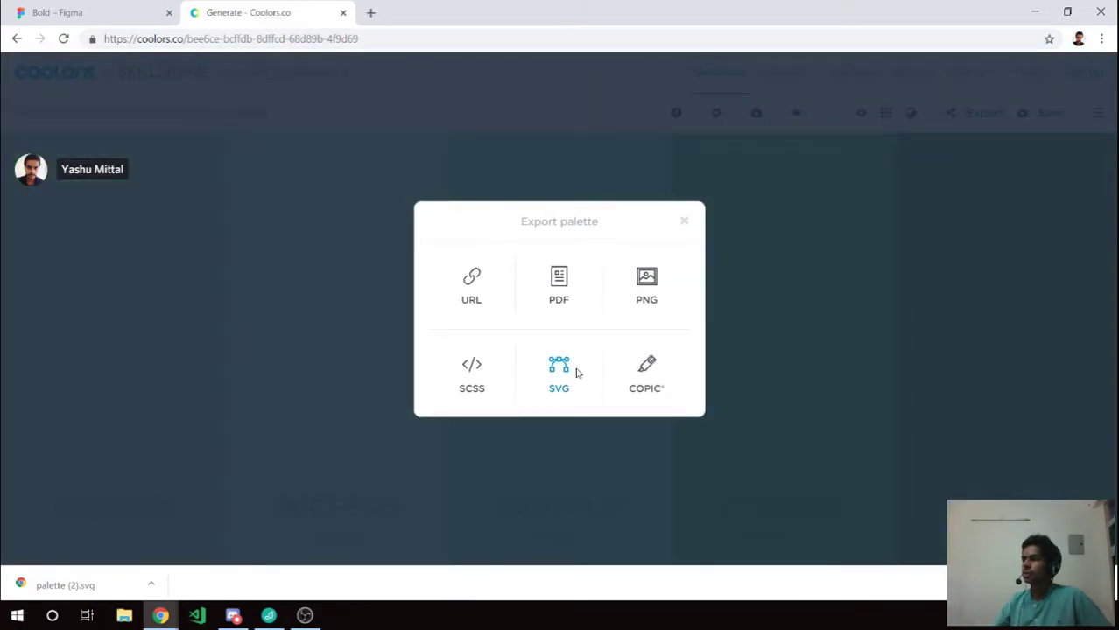
left_click(576, 374)
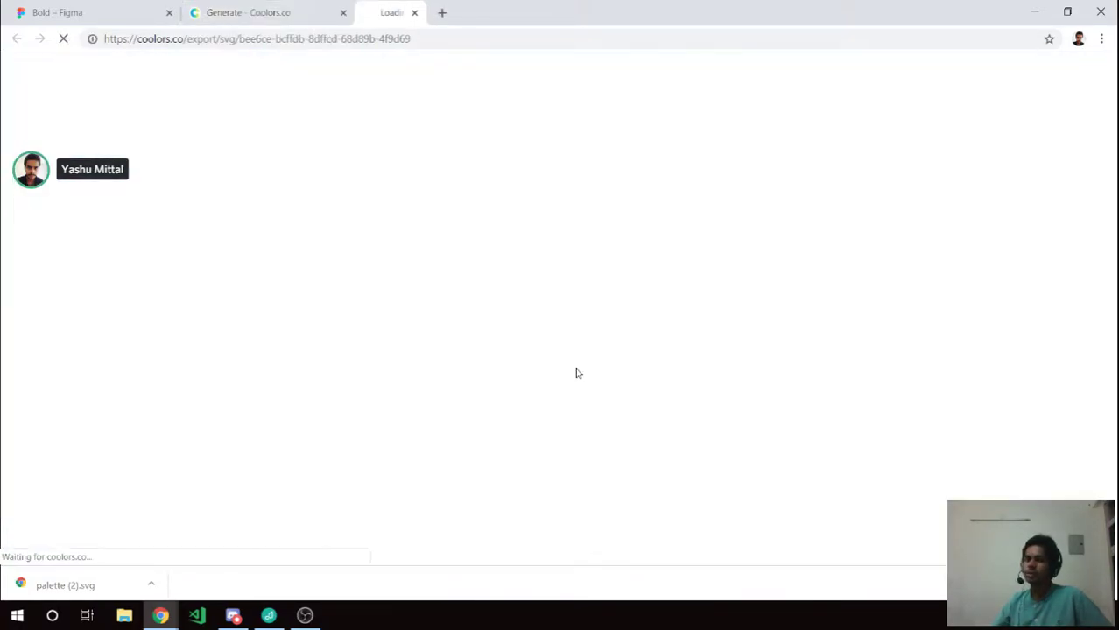
left_click(275, 17)
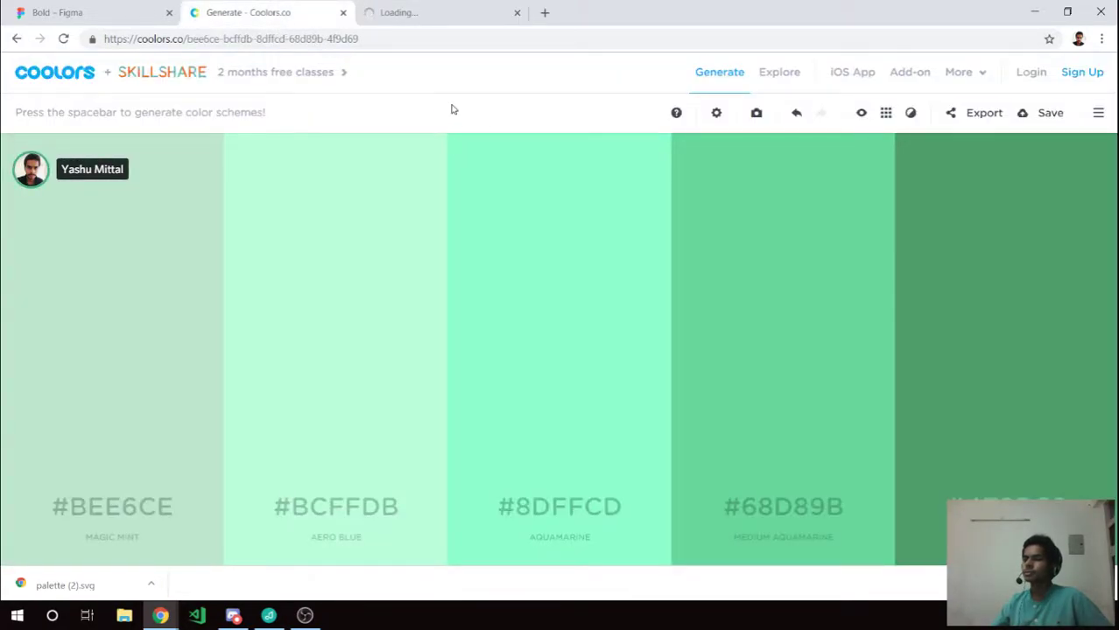
Generate a new dark sea green and purple taupe palette, then view the loading SVG export page.
key("space")
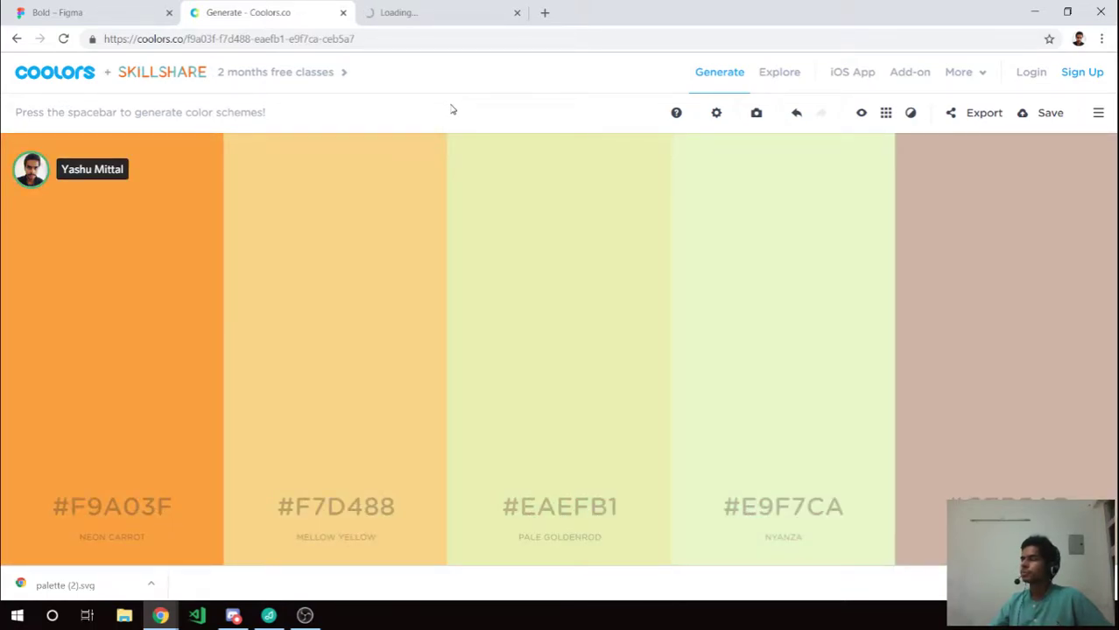
key("space")
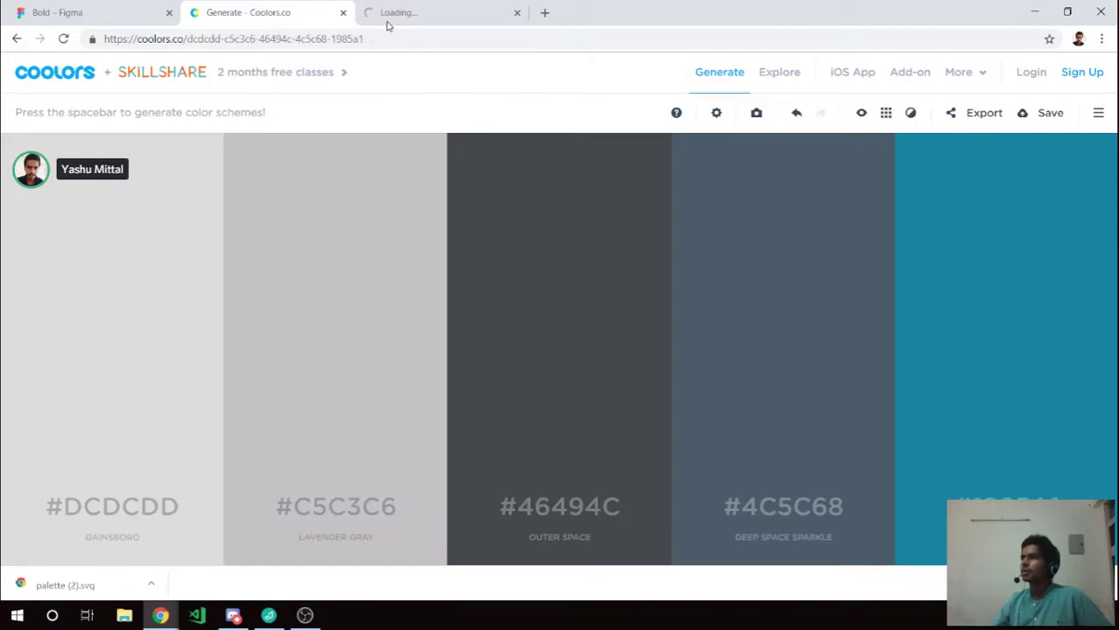
key("space")
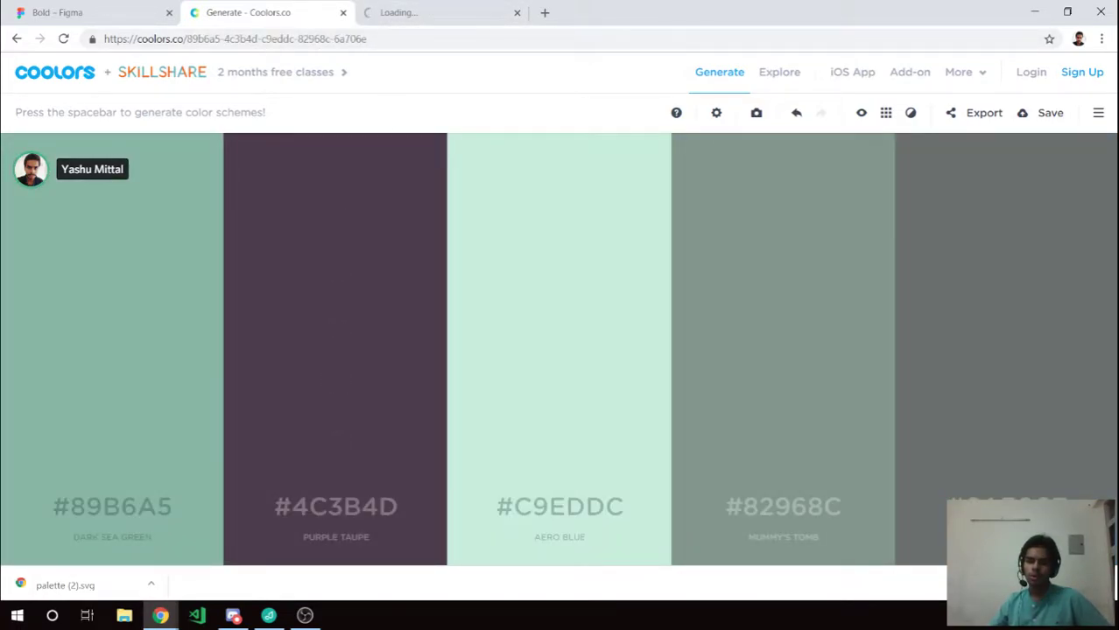
key("alt+Tab")
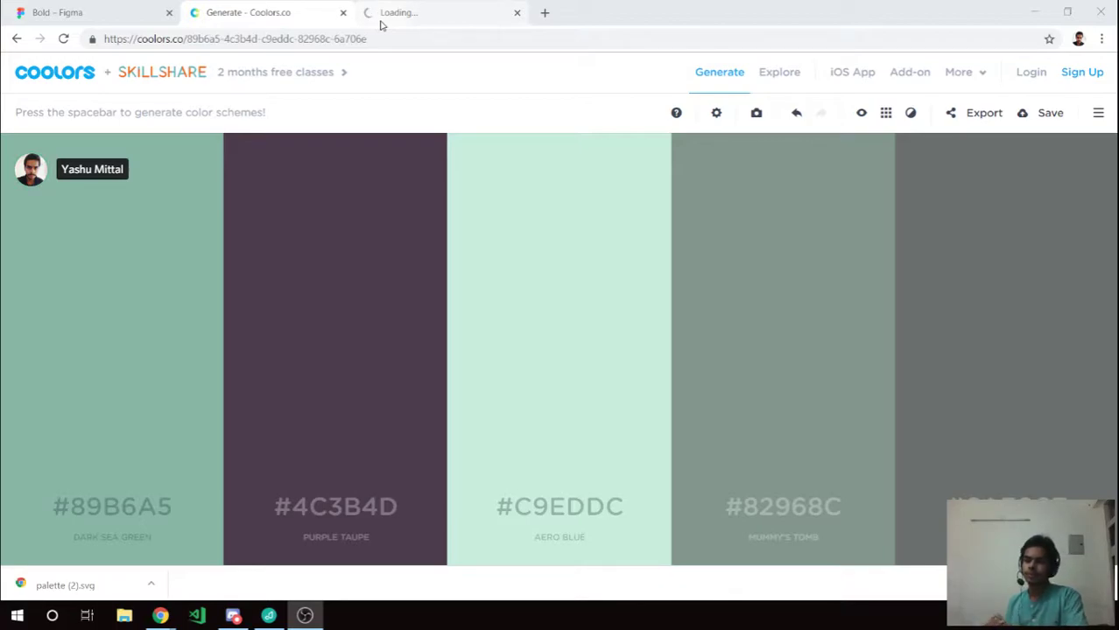
key("alt+Tab")
left_click(381, 23)
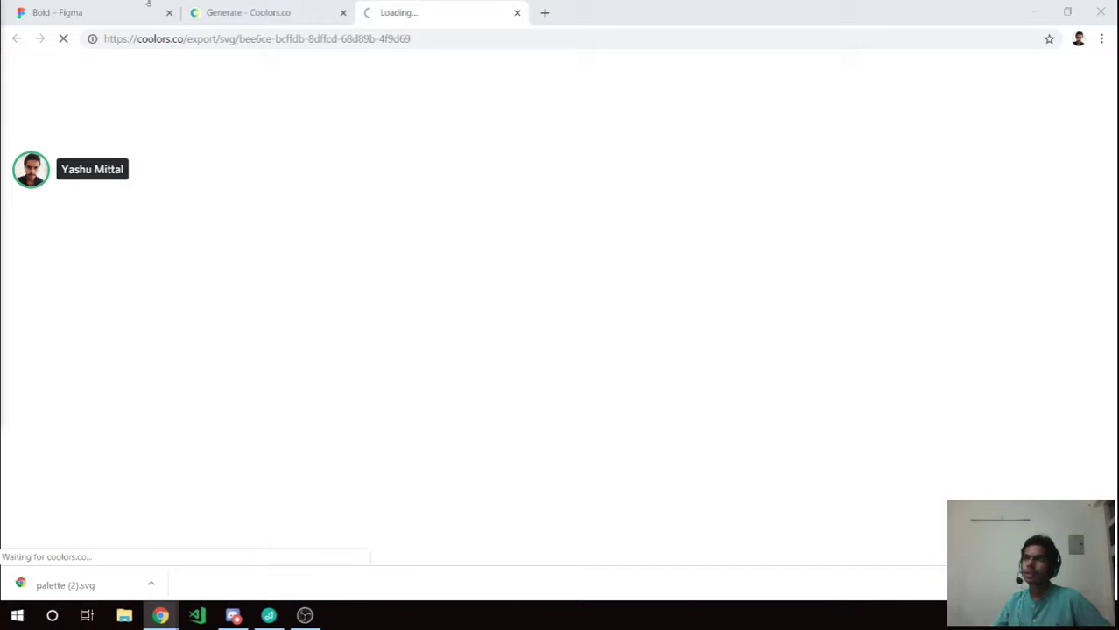
Drop palette (2).svg onto the Figma canvas, shrink it and place it below the teal swatches.
left_click(123, 10)
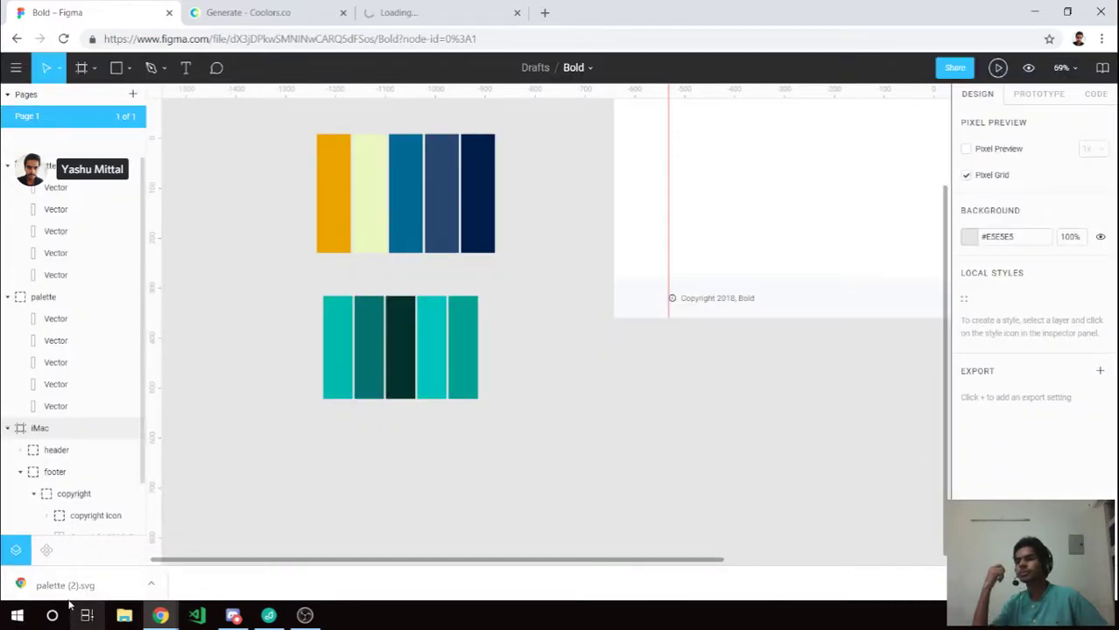
mouse_move(65, 585)
left_mouse_down()
mouse_move(353, 494)
mouse_move(353, 484)
left_mouse_up()
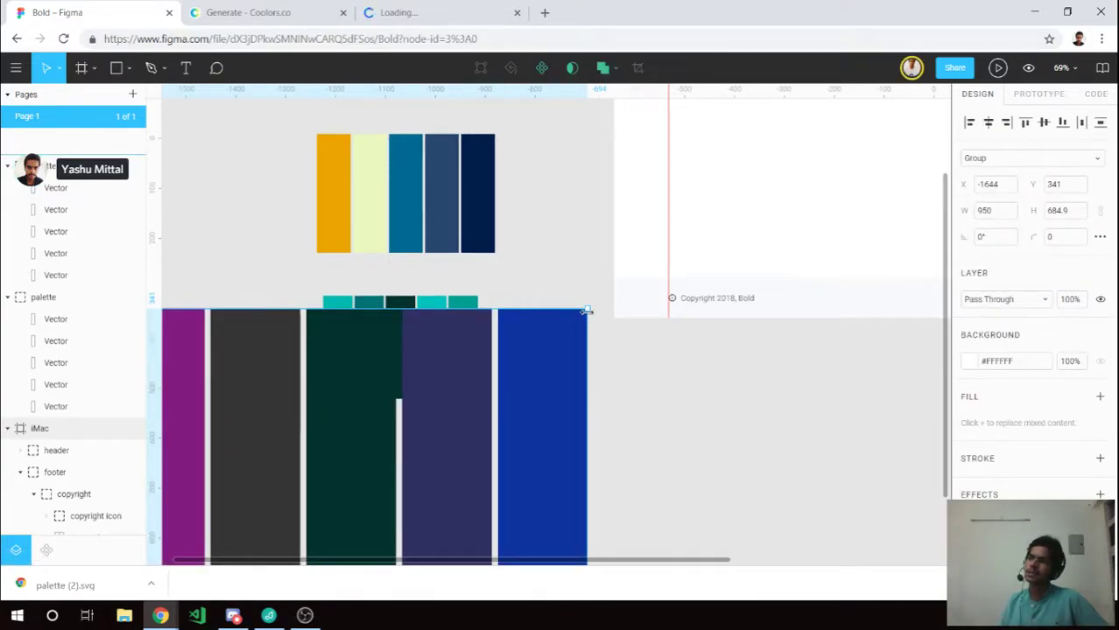
left_click_drag(442, 435, 252, 506)
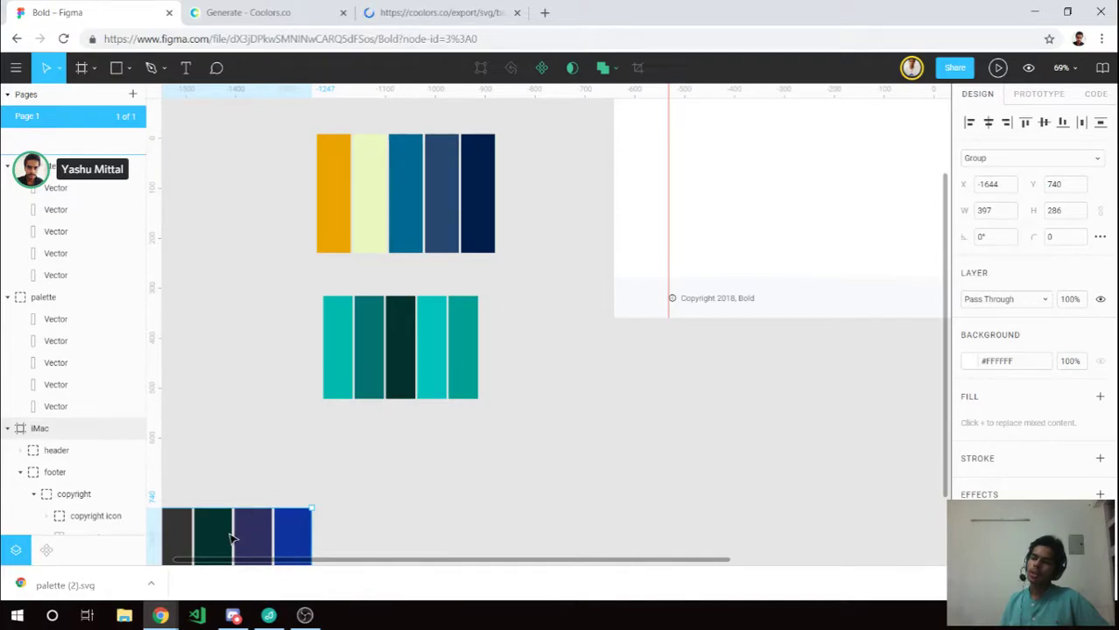
mouse_move(232, 538)
left_mouse_down()
mouse_move(357, 516)
mouse_move(627, 426)
left_mouse_up()
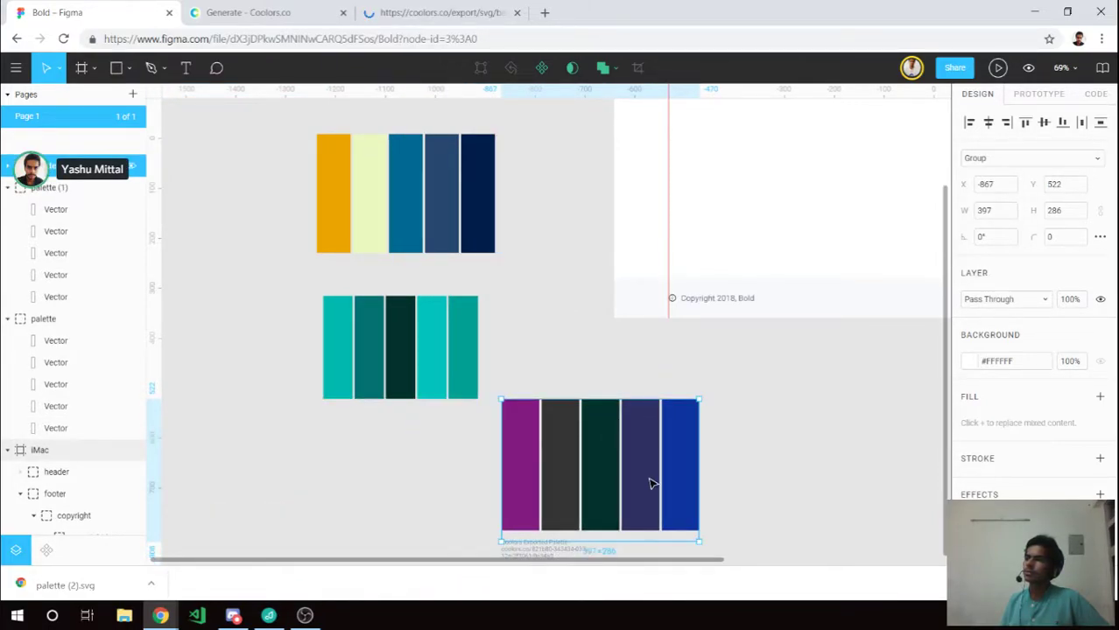
Delete the imported palette's caption text and shrink the purple-to-blue group to 181×120.
left_click(429, 218)
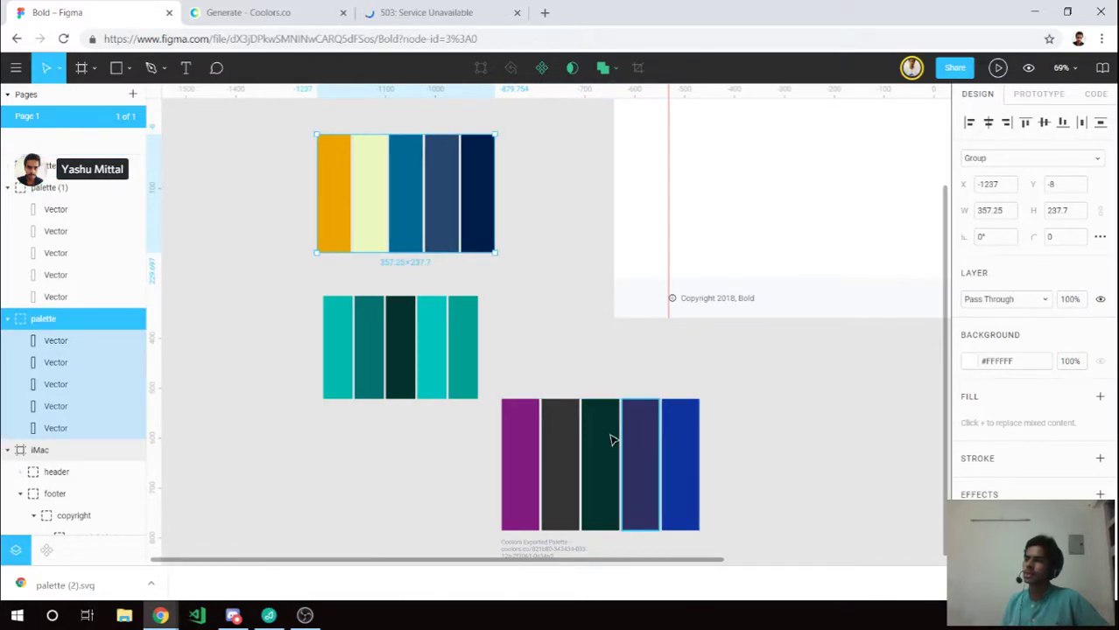
left_click_drag(630, 412, 514, 520)
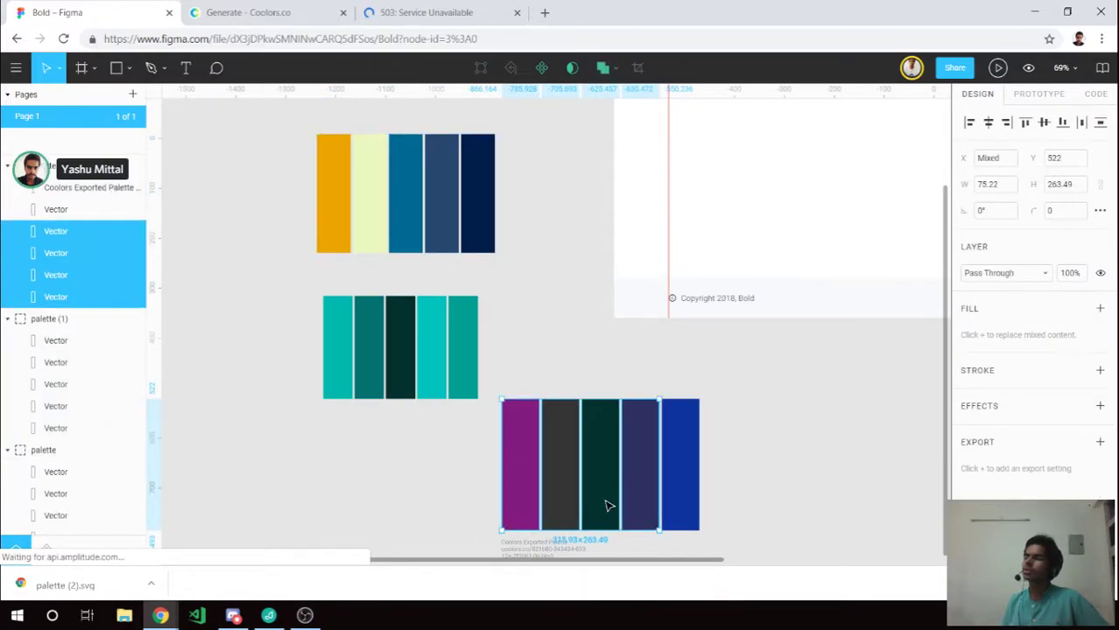
key("Escape")
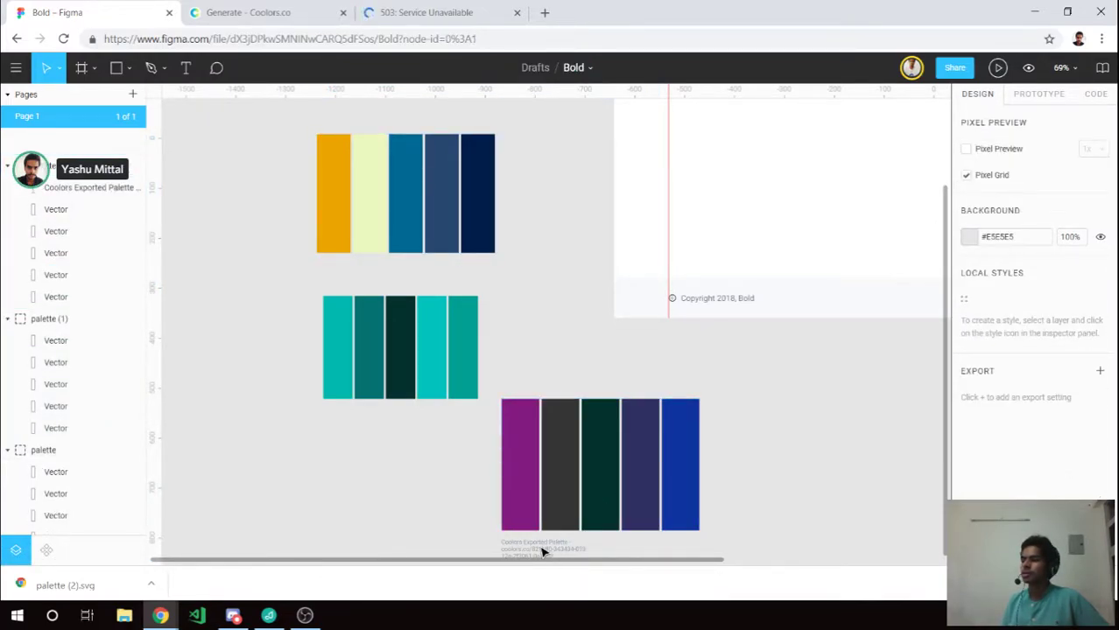
scroll(542, 551, "down", 1)
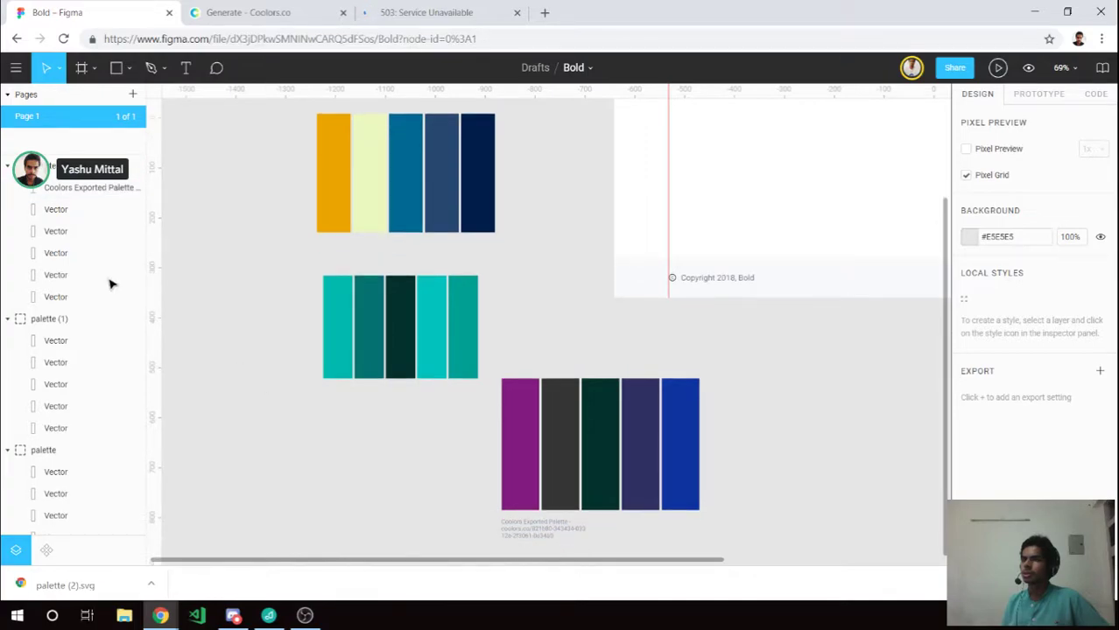
left_click(40, 190)
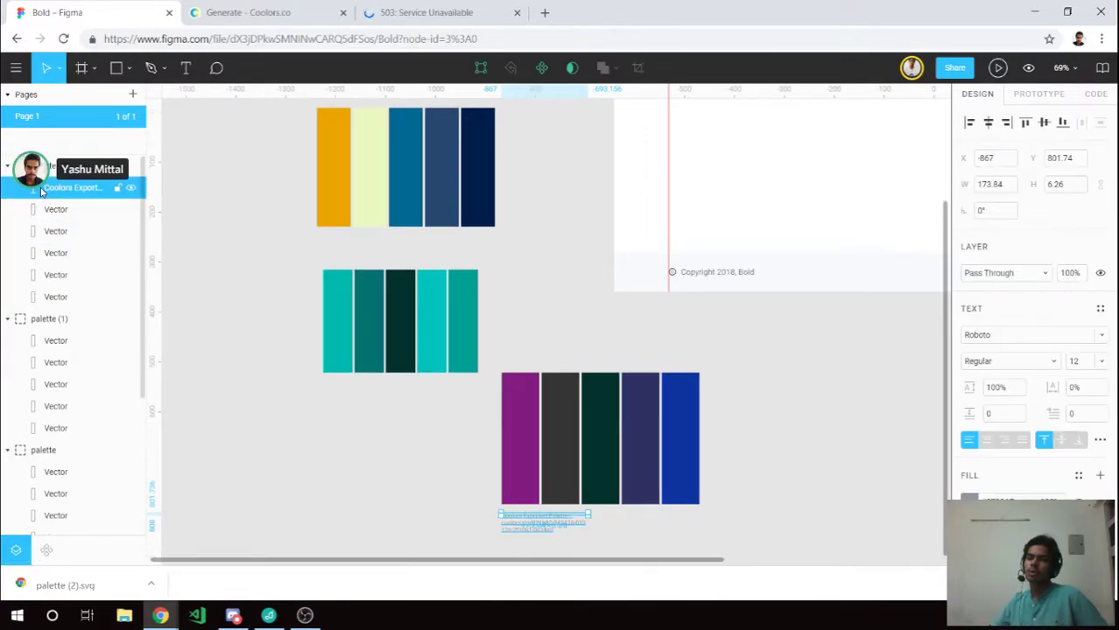
key("Delete")
left_click(535, 438)
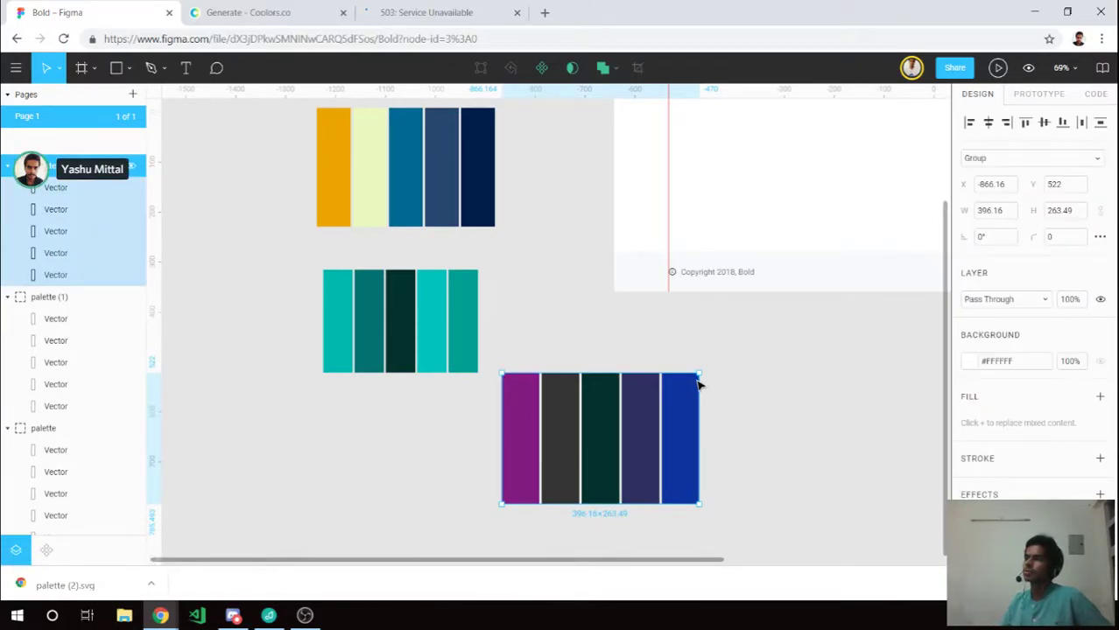
left_click_drag(606, 445, 592, 446)
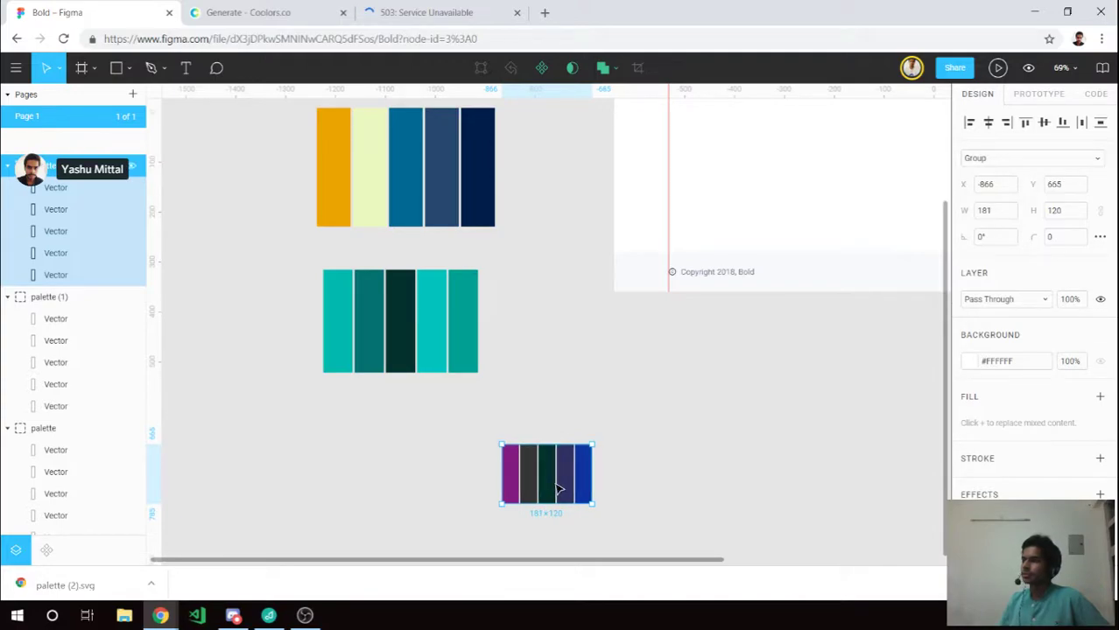
scroll(418, 265, "up", 1)
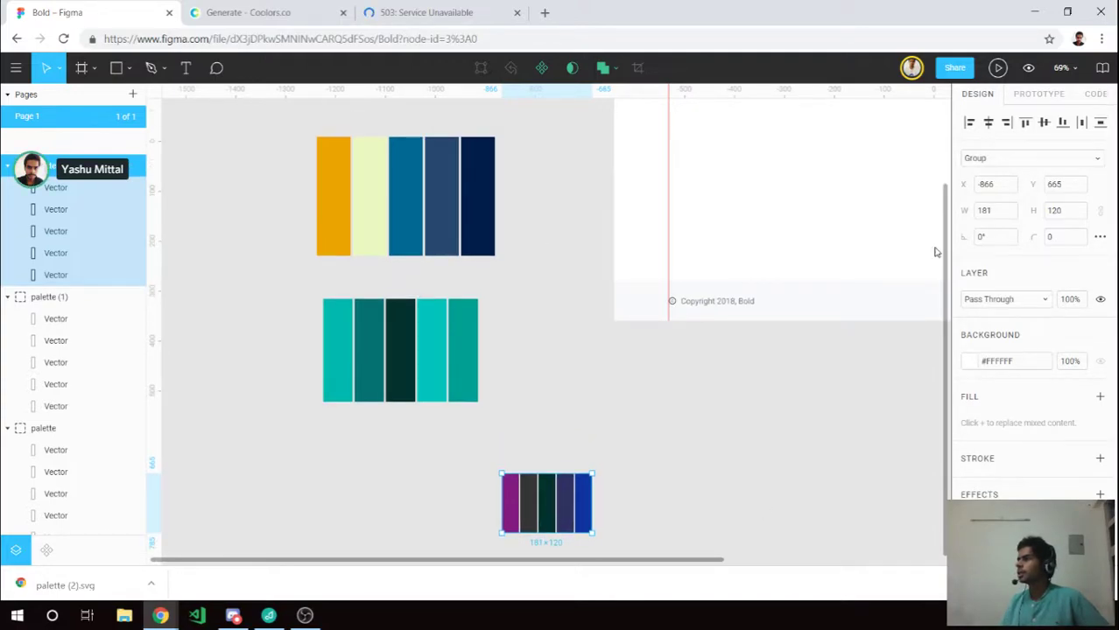
Move the small purple palette left of the teal group and lock its proportions at 120 wide.
left_click_drag(546, 499, 212, 312)
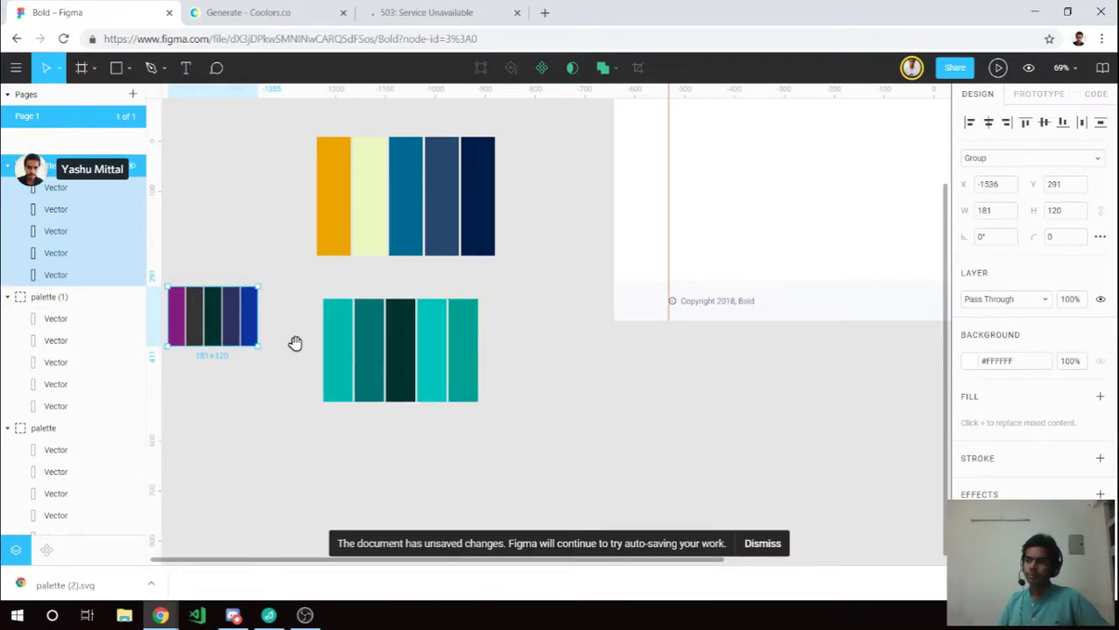
left_click_drag(238, 314, 305, 348)
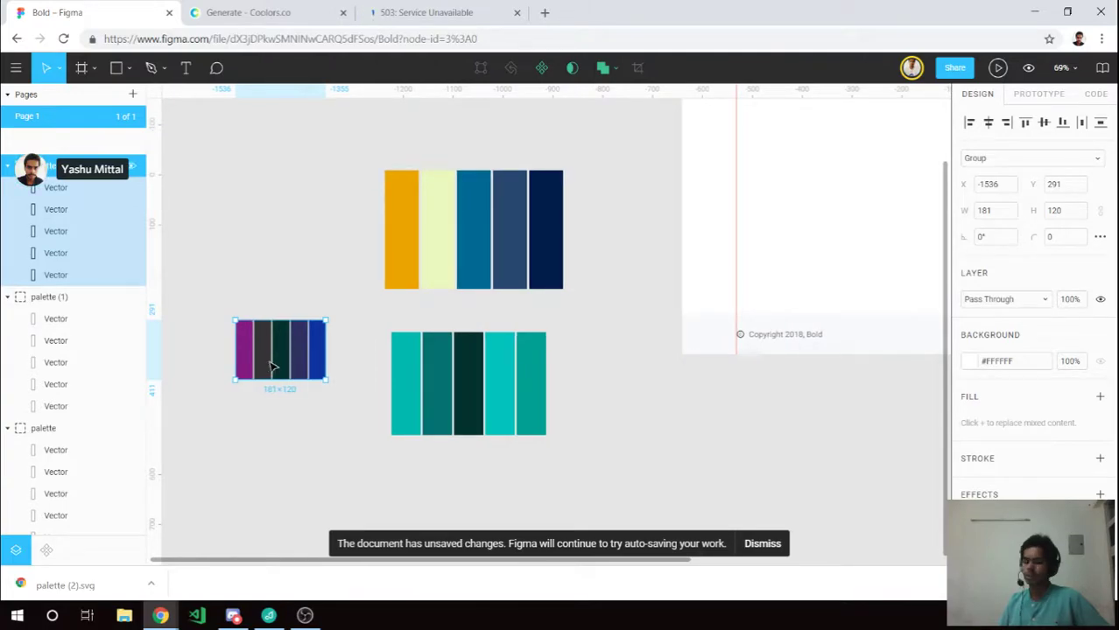
left_click_drag(277, 331, 274, 288)
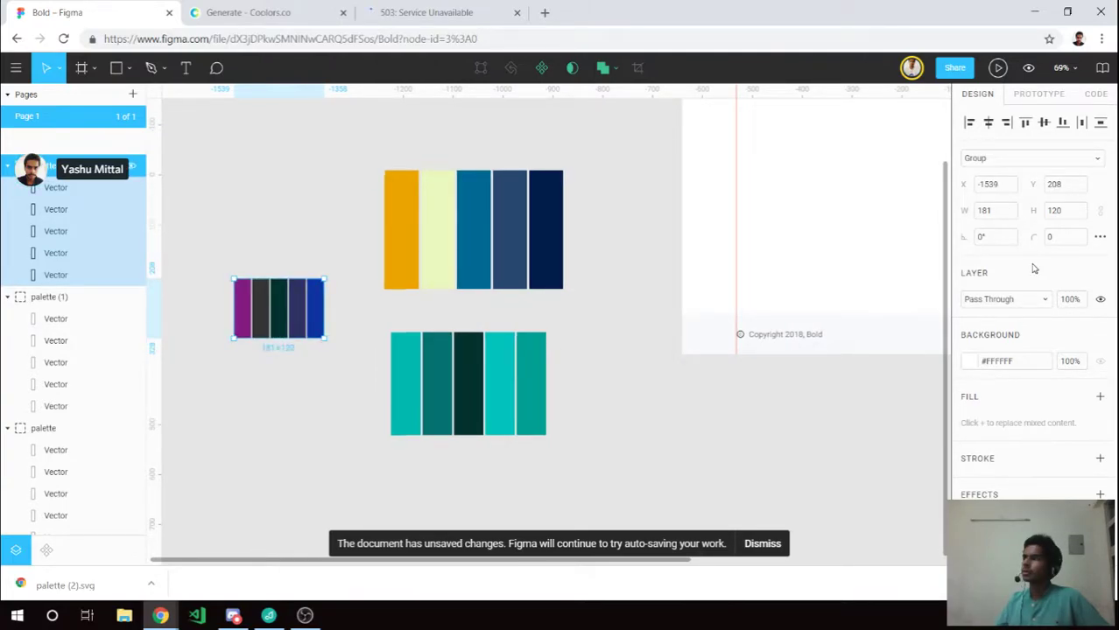
double_click(1002, 215)
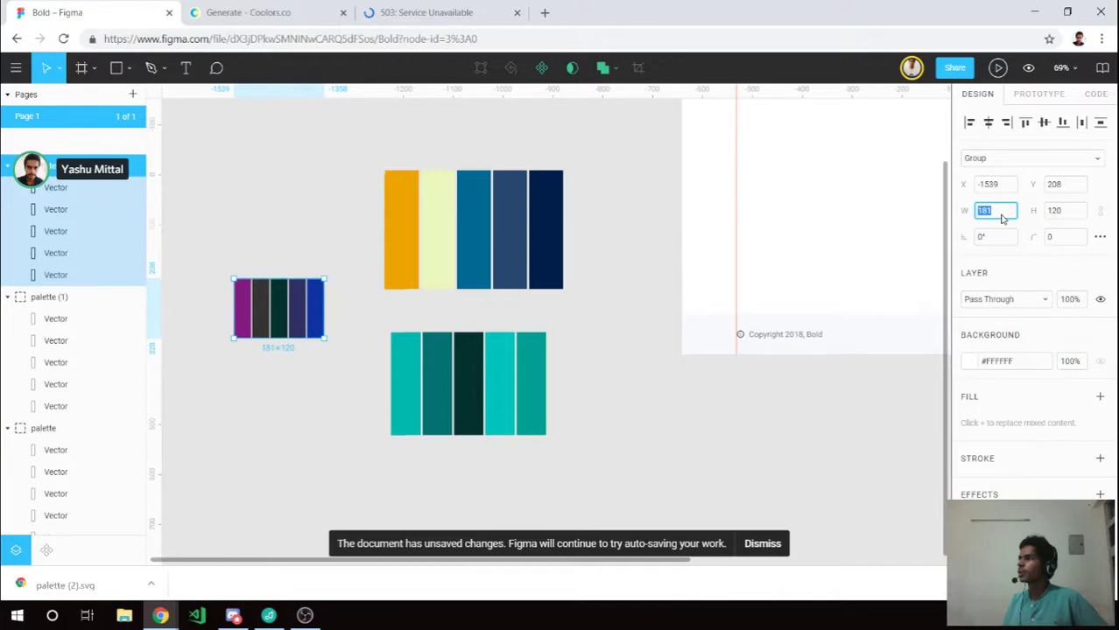
type("120")
left_click(1101, 210)
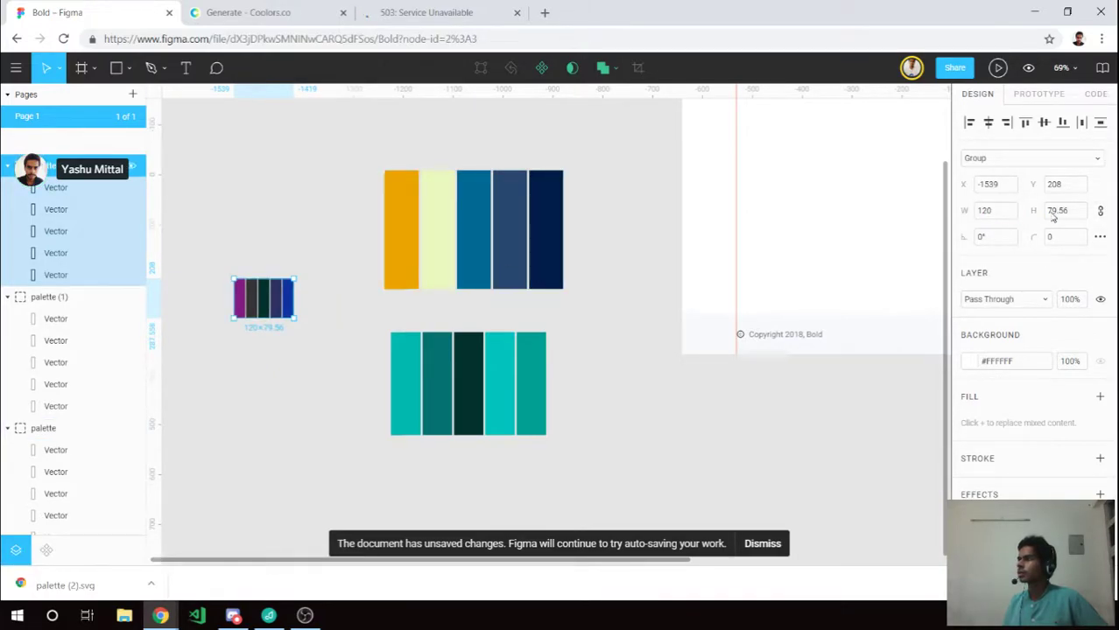
Set the yellow-to-navy and teal palette groups to 120 wide with proportions locked.
left_click(433, 233)
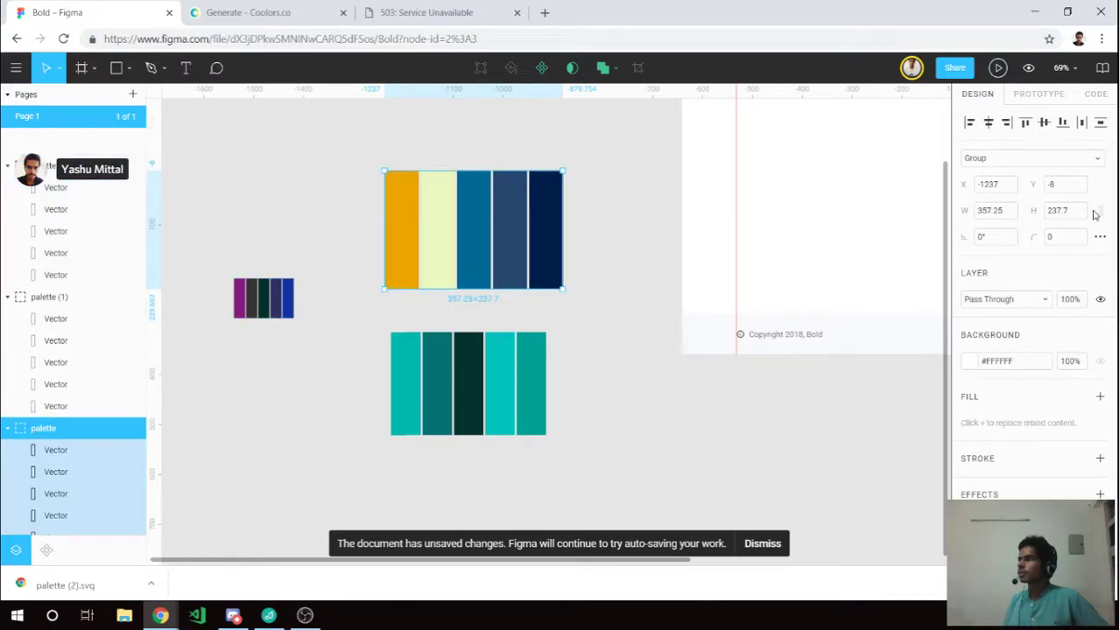
double_click(990, 212)
type("120")
key("Return")
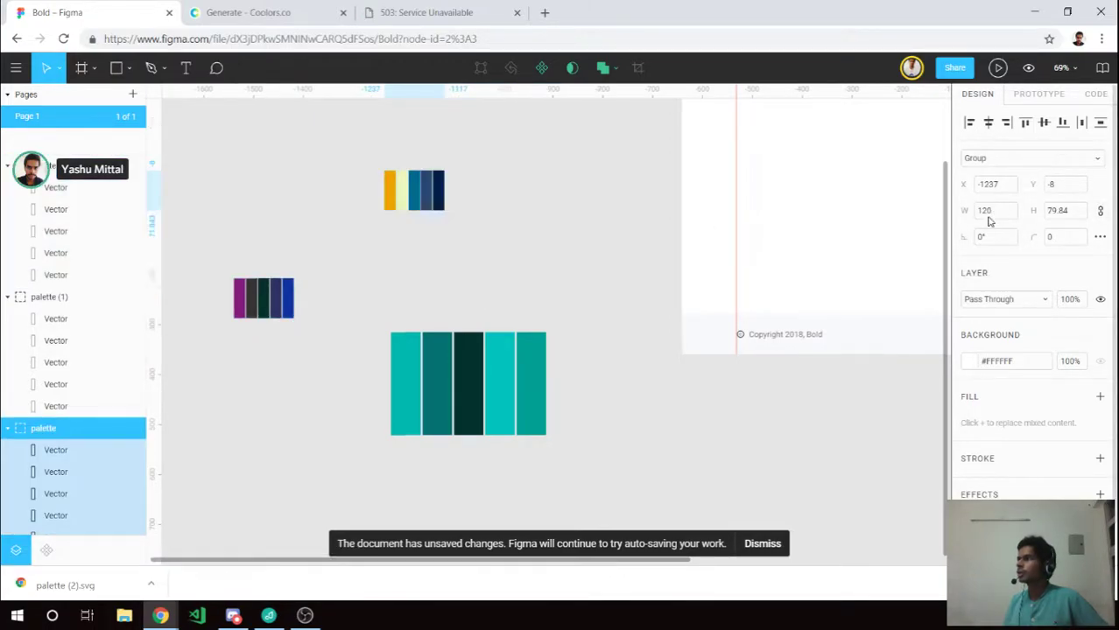
left_click(530, 390)
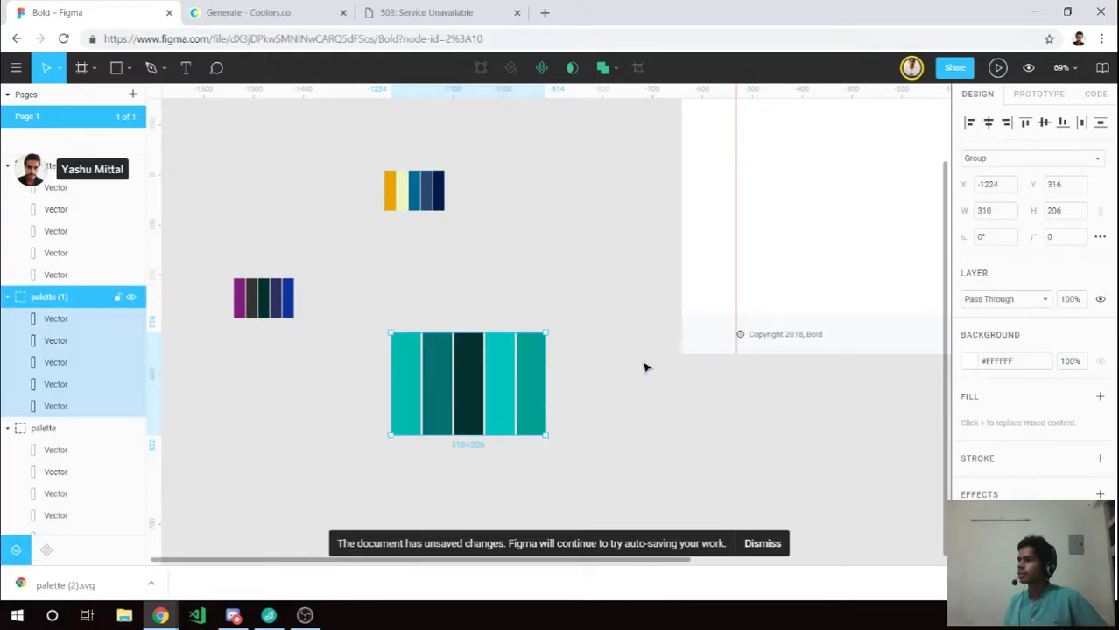
left_click(1100, 213)
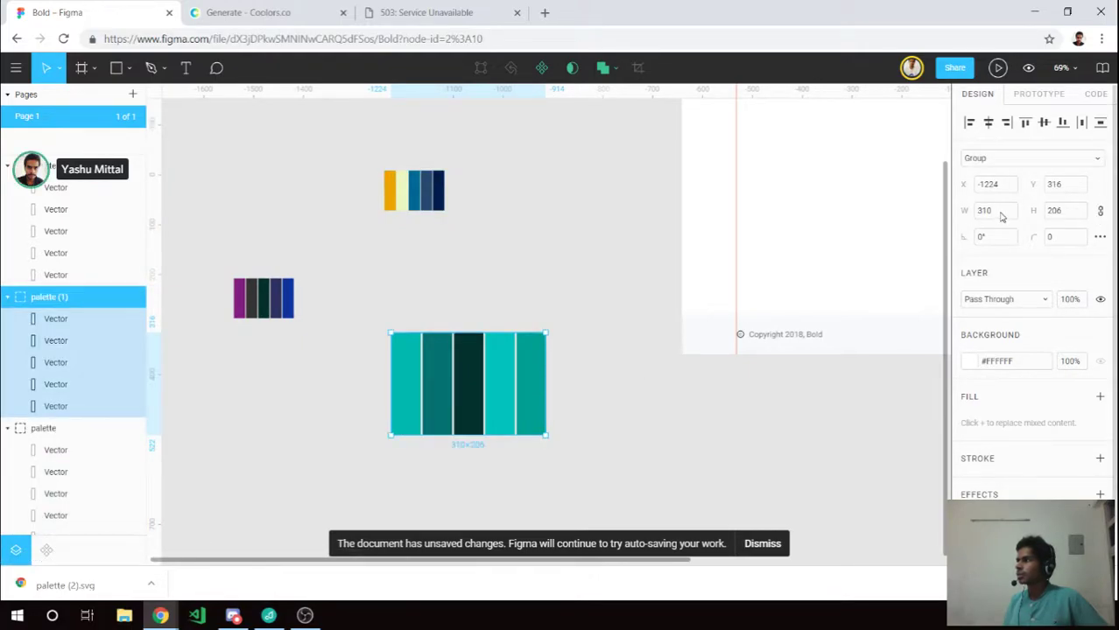
double_click(1001, 216)
type("120")
key("Return")
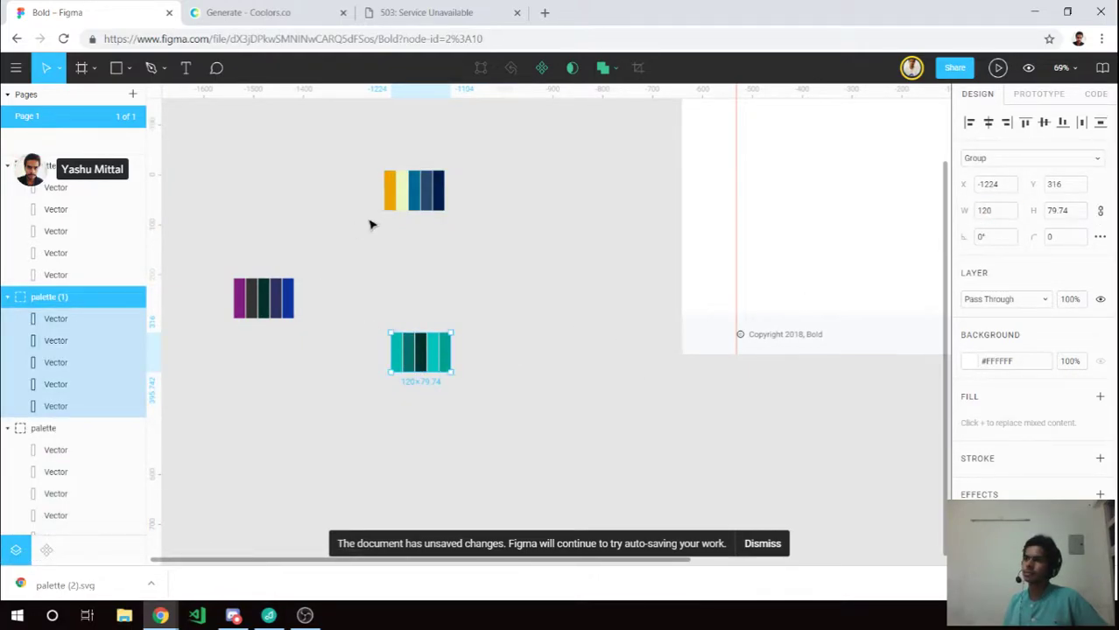
Arrange the teal and purple palettes side by side beneath the yellow-blue palette.
mouse_move(440, 362)
left_mouse_down()
mouse_move(440, 249)
mouse_move(512, 259)
left_mouse_up()
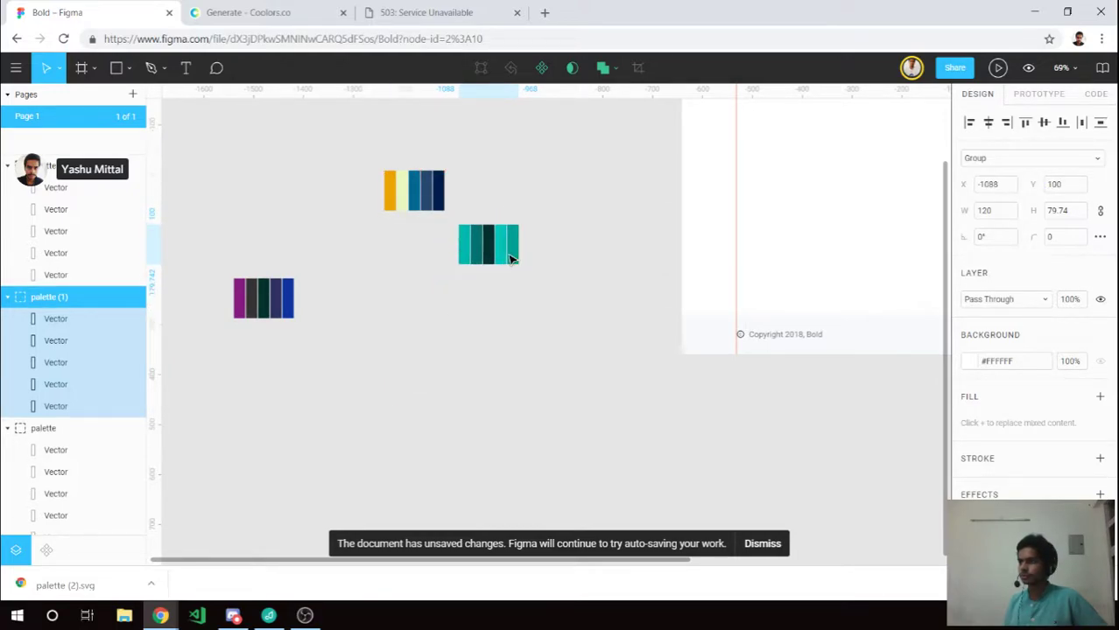
left_click(262, 307)
mouse_move(259, 310)
left_mouse_down()
mouse_move(432, 251)
mouse_move(417, 254)
left_mouse_up()
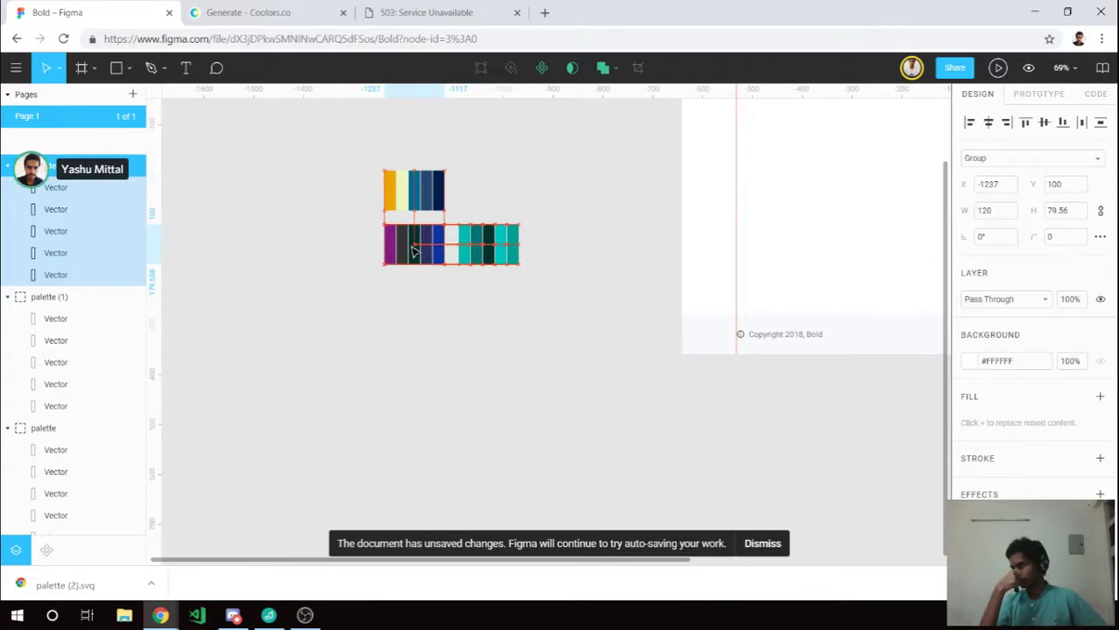
left_click_drag(418, 254, 412, 251)
left_click(385, 15)
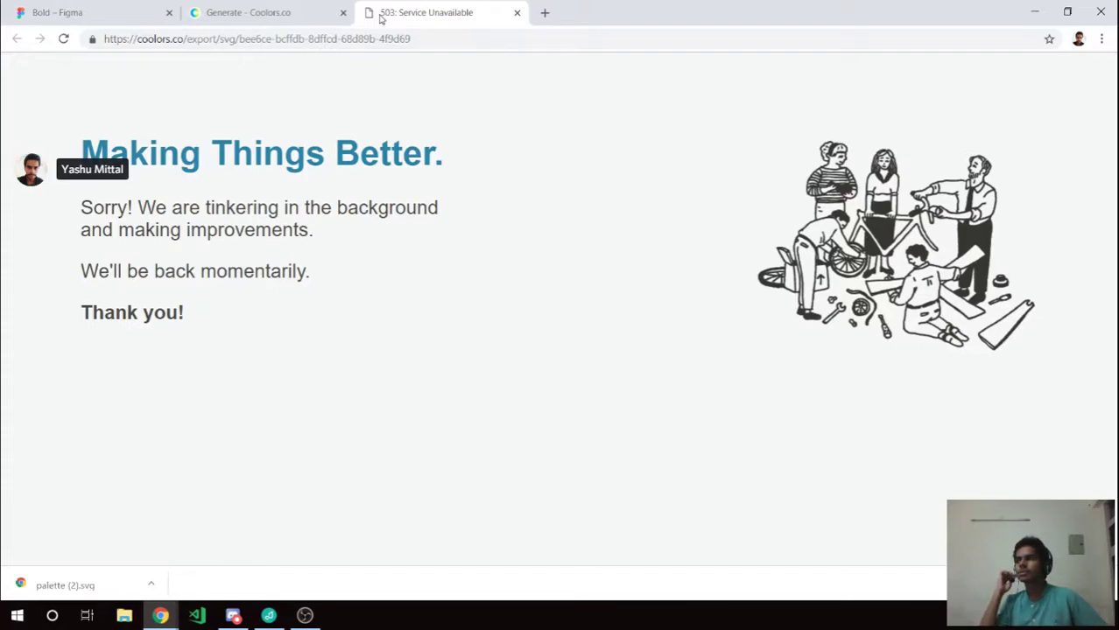
Reload the Coolors export URL to download palette (3).svg.
left_click(300, 40)
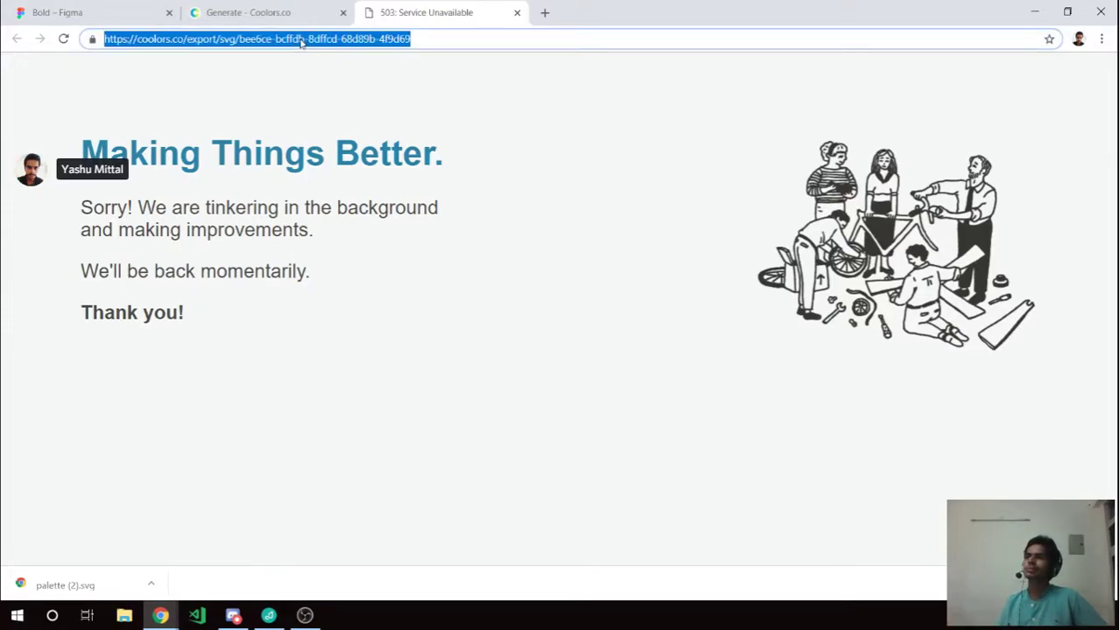
key("Return")
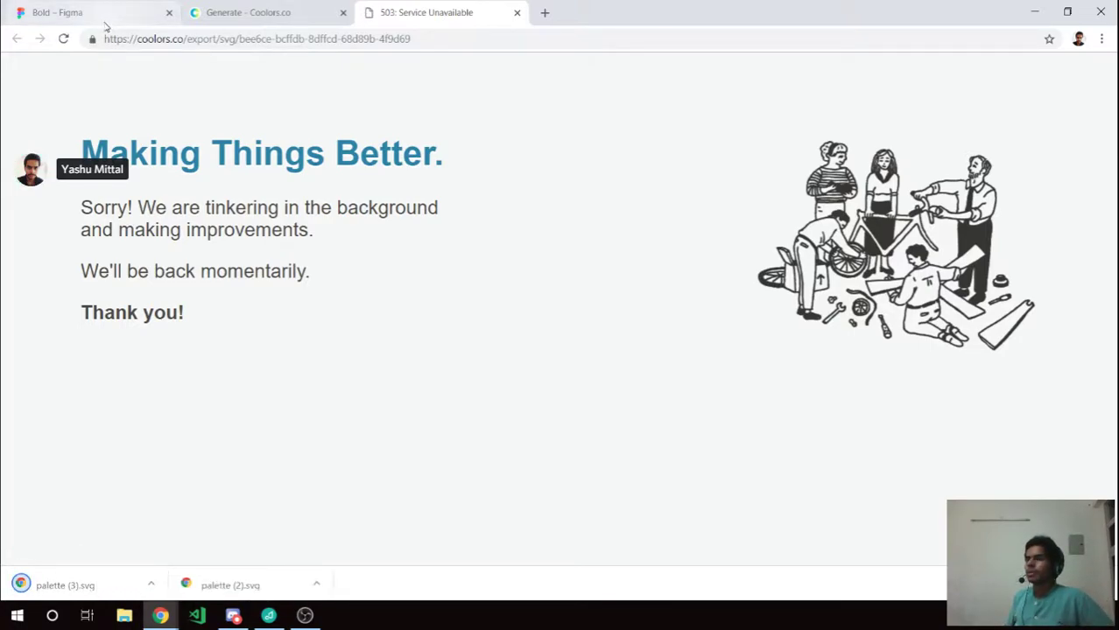
Drop palette (3).svg onto the Figma canvas, shrink it and move it near the other palettes.
key("ctrl+1")
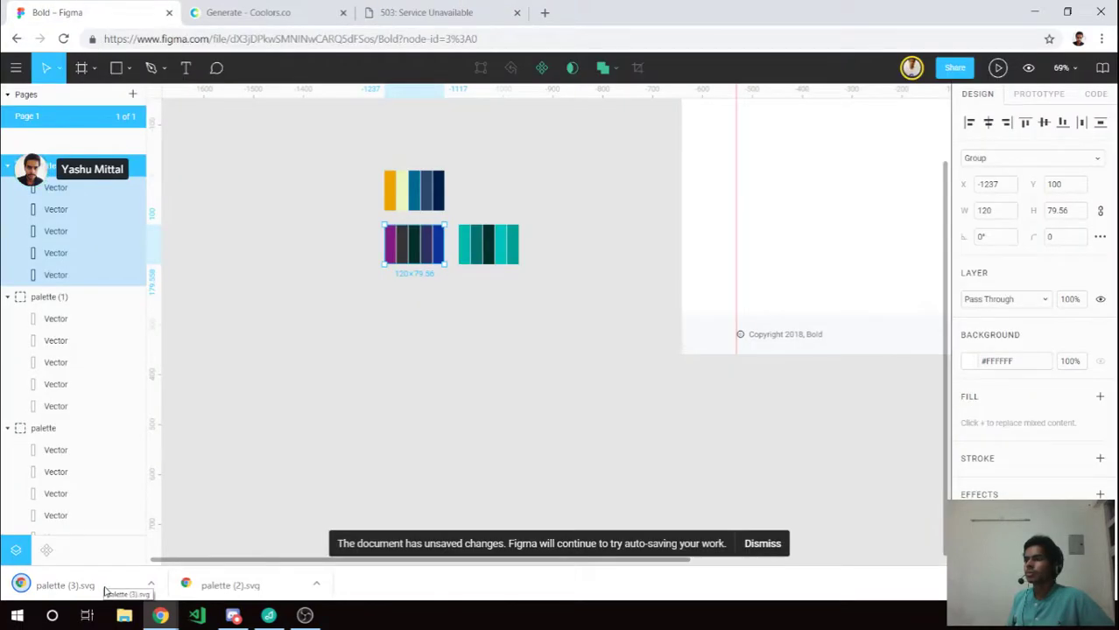
left_click_drag(105, 587, 396, 426)
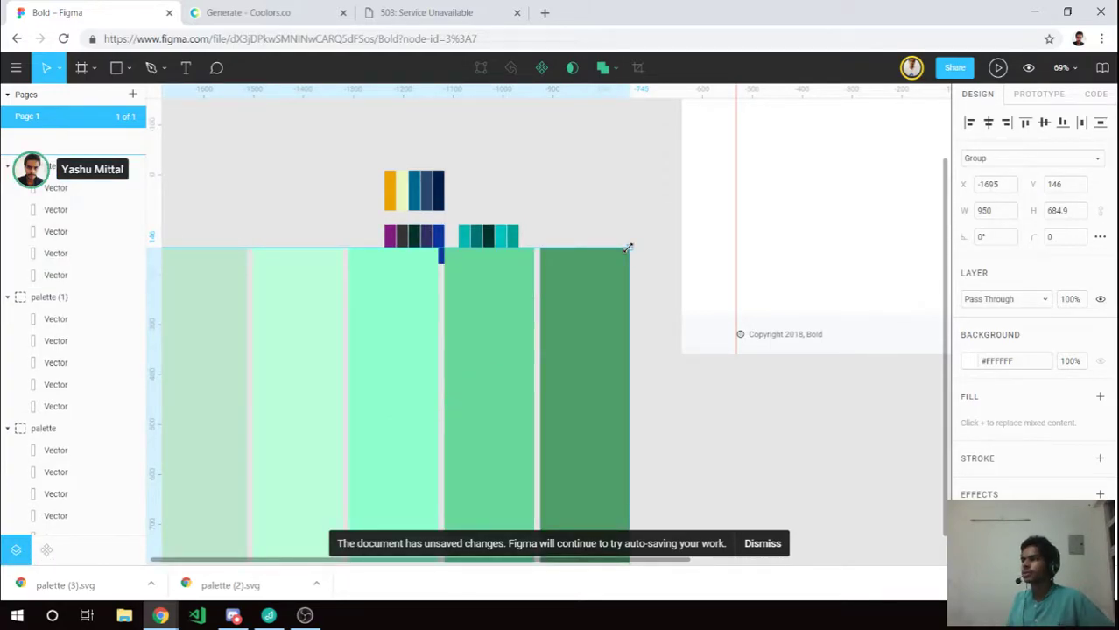
left_click_drag(628, 249, 407, 409)
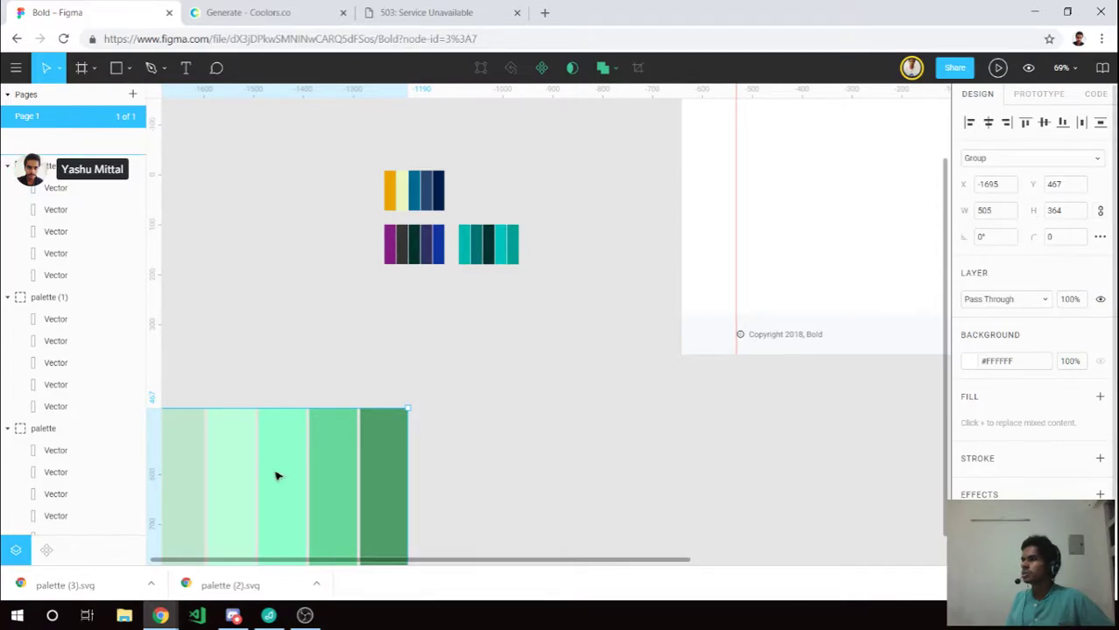
left_click_drag(276, 476, 472, 238)
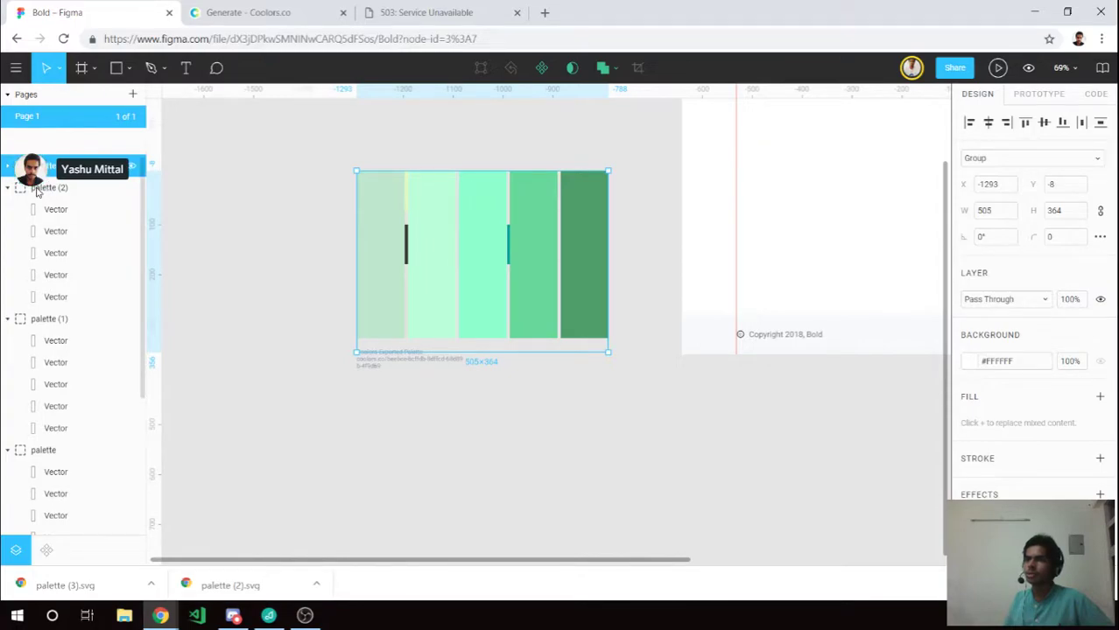
Delete the green palette's export caption and set its width to 120.
left_click(9, 171)
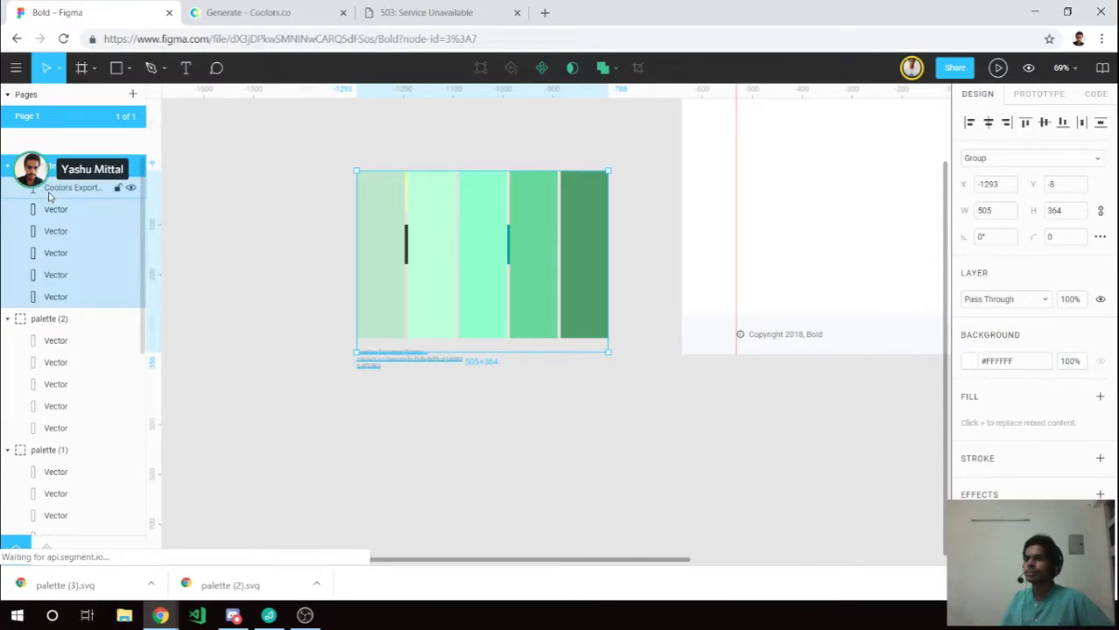
left_click(48, 194)
key("Delete")
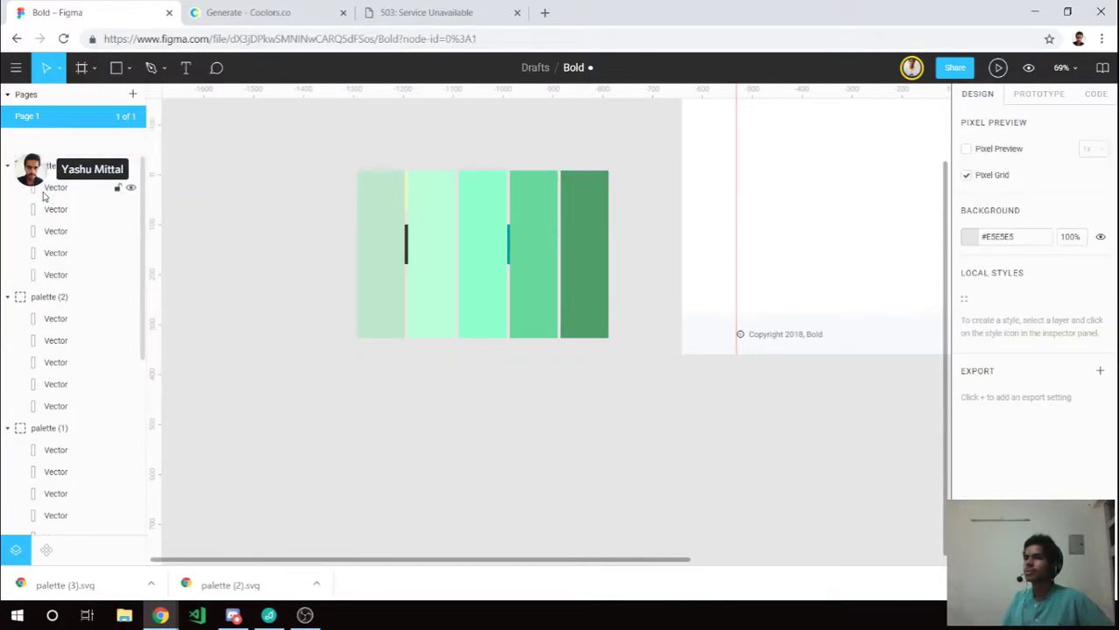
left_click(442, 271)
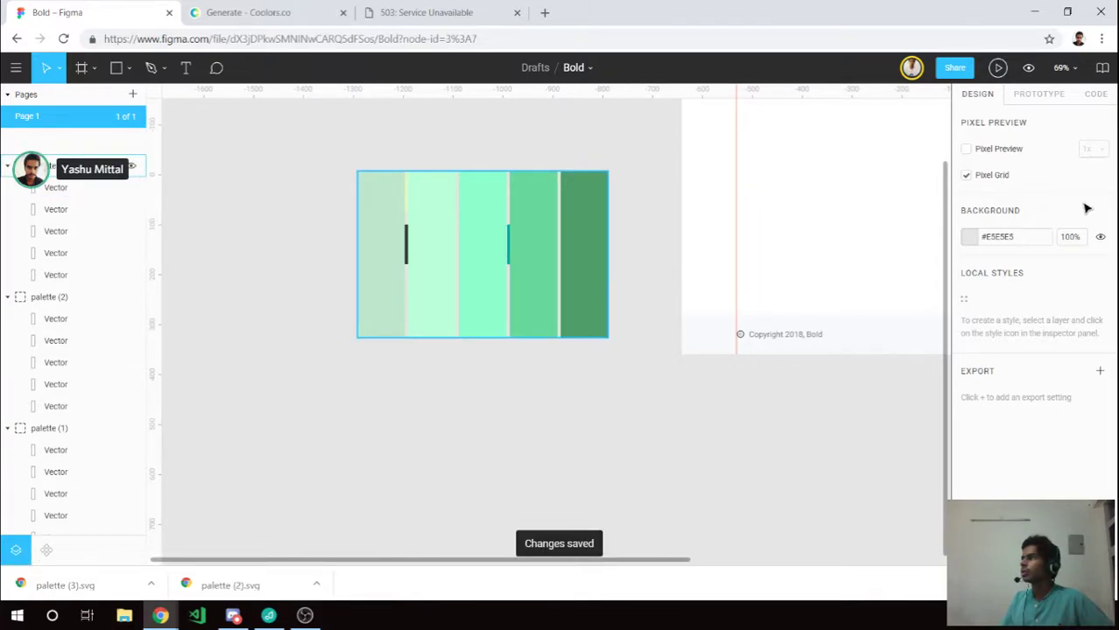
left_click(994, 212)
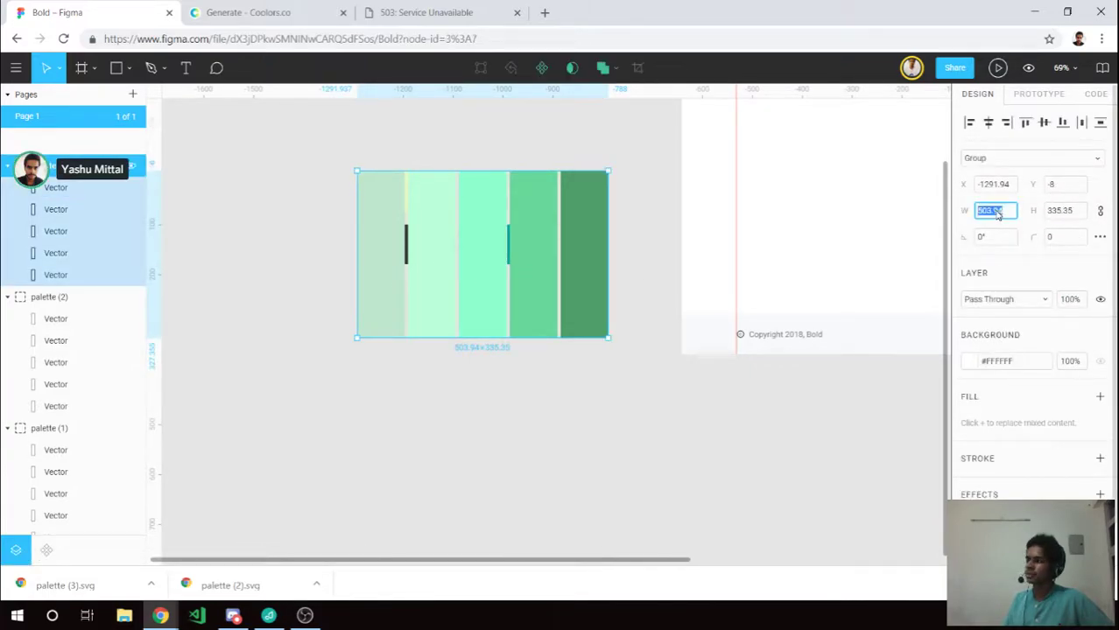
type("120")
key("Return")
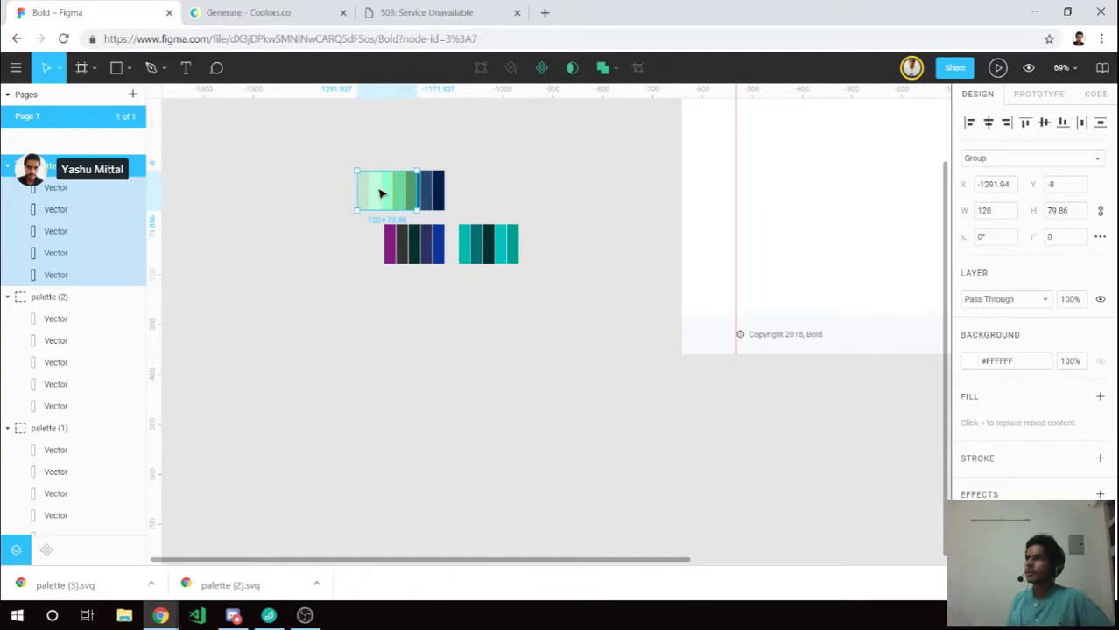
Place the green palette right of the yellow-blue one, completing the two-by-two grid.
mouse_move(385, 192)
left_mouse_down()
mouse_move(492, 197)
mouse_move(484, 192)
left_mouse_up()
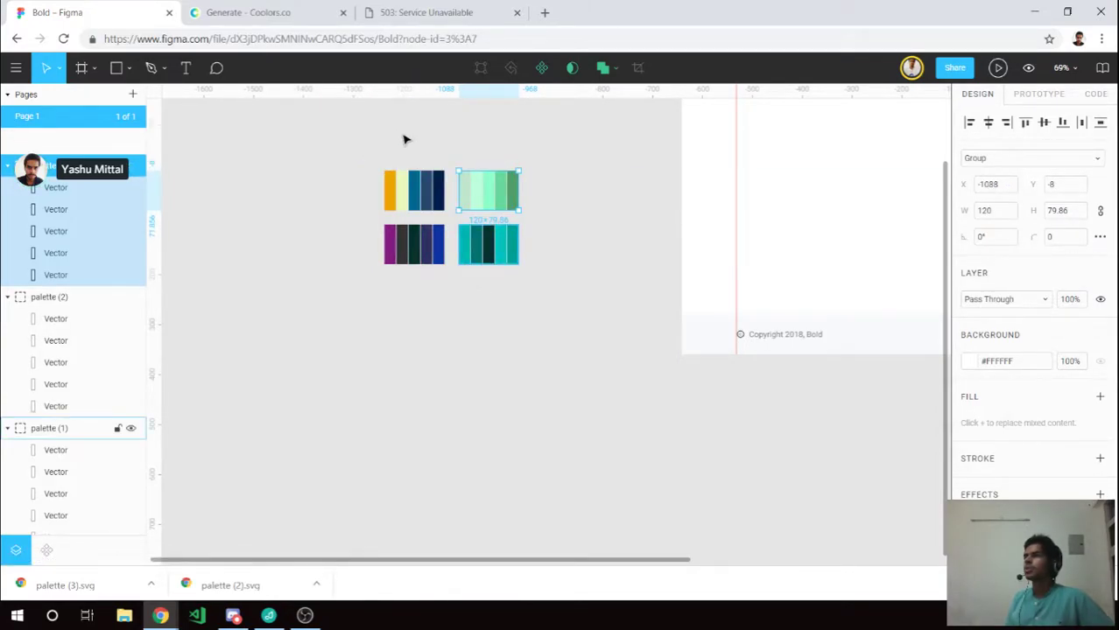
left_click(378, 166)
scroll(378, 167, "up", 2)
scroll(378, 166, "up", 3)
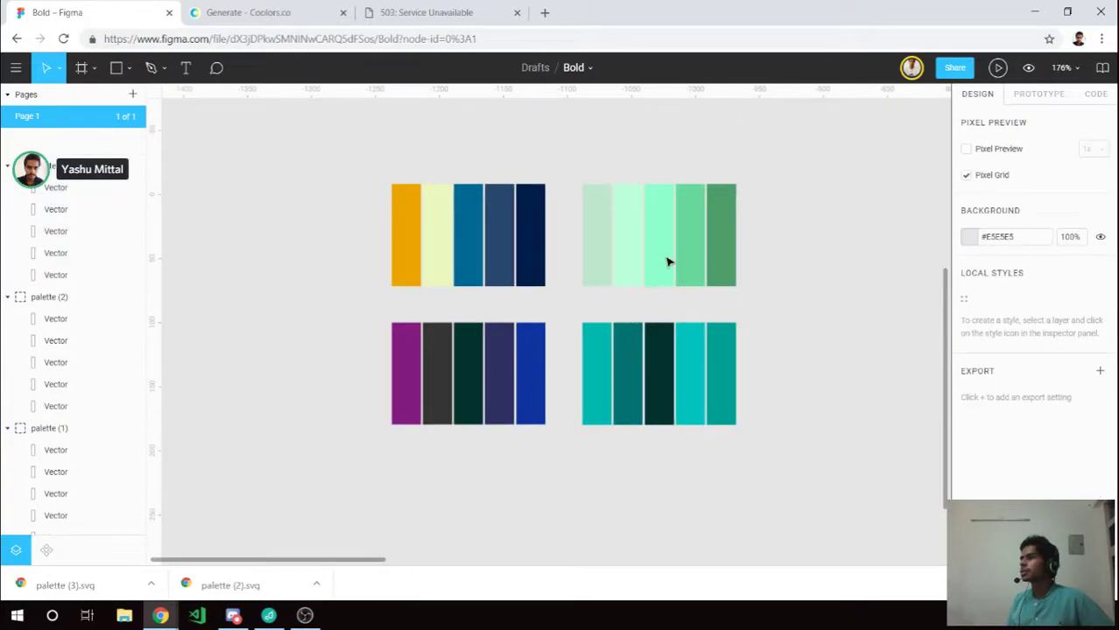
scroll(622, 235, "up", 2)
scroll(621, 235, "up", 2)
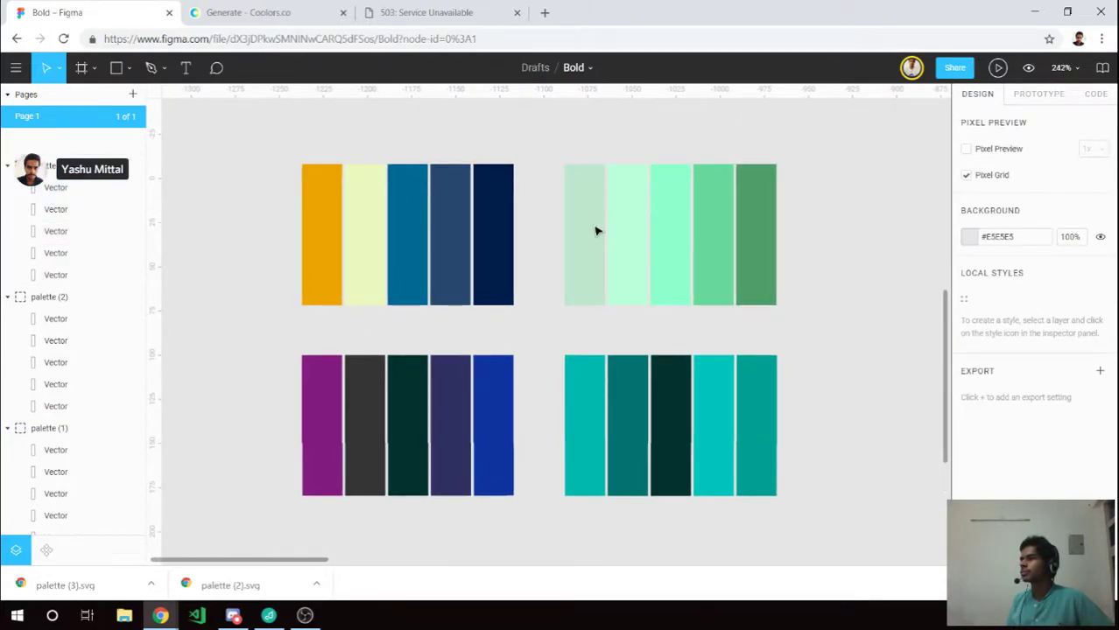
scroll(597, 230, "up", 2)
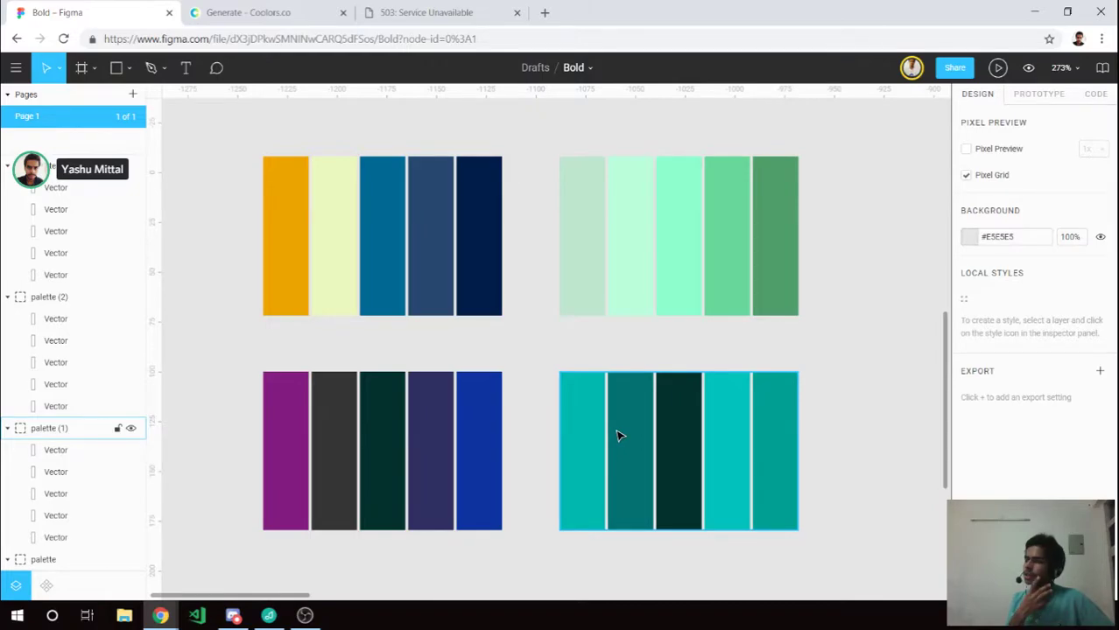
Search Google for 'purple color palette' from the Coolors tab and close the 503 error tab.
left_click(299, 10)
left_click(317, 39)
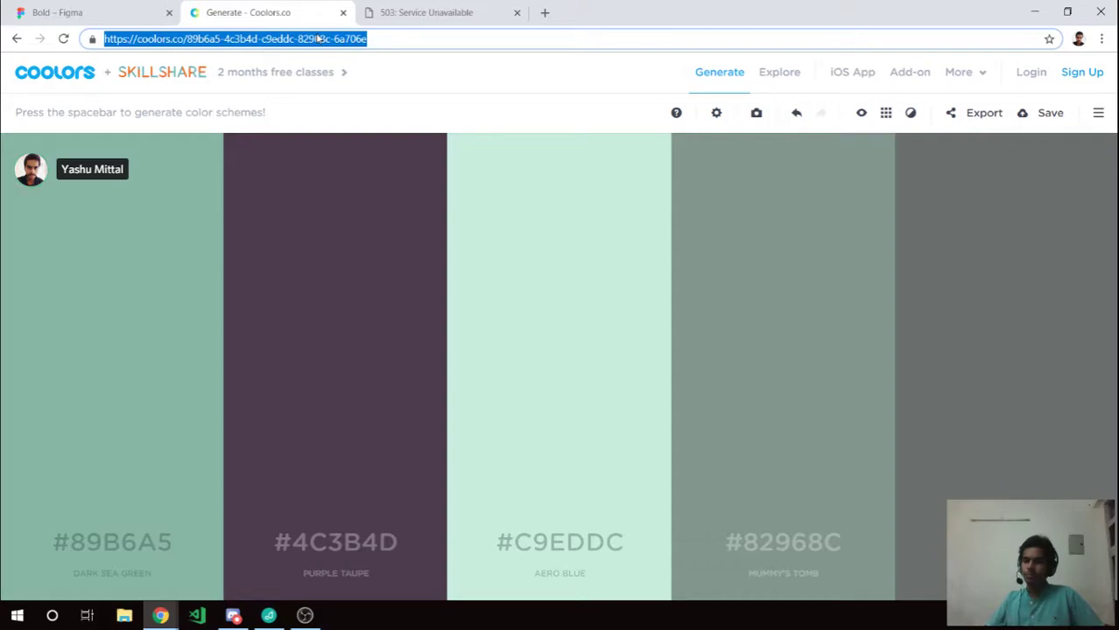
type("purp")
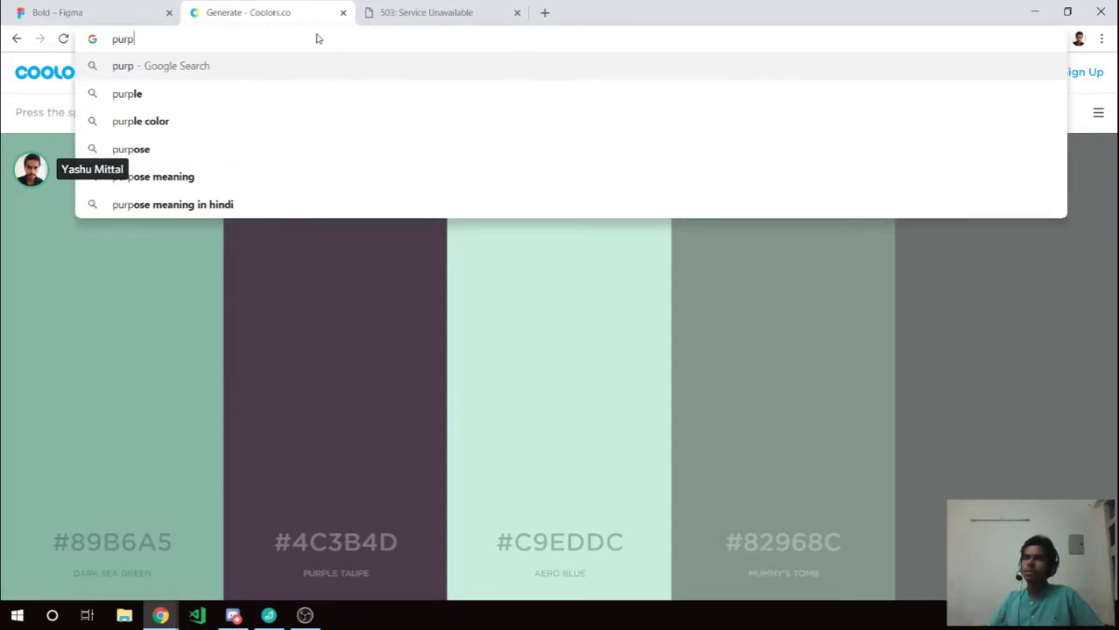
type("le c")
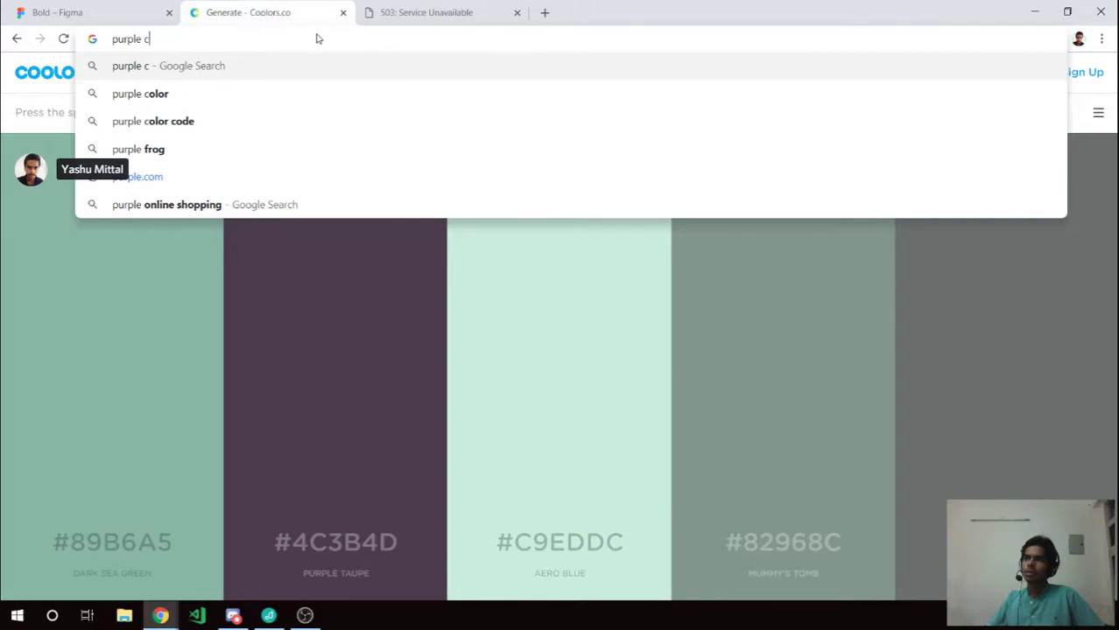
type("olor p")
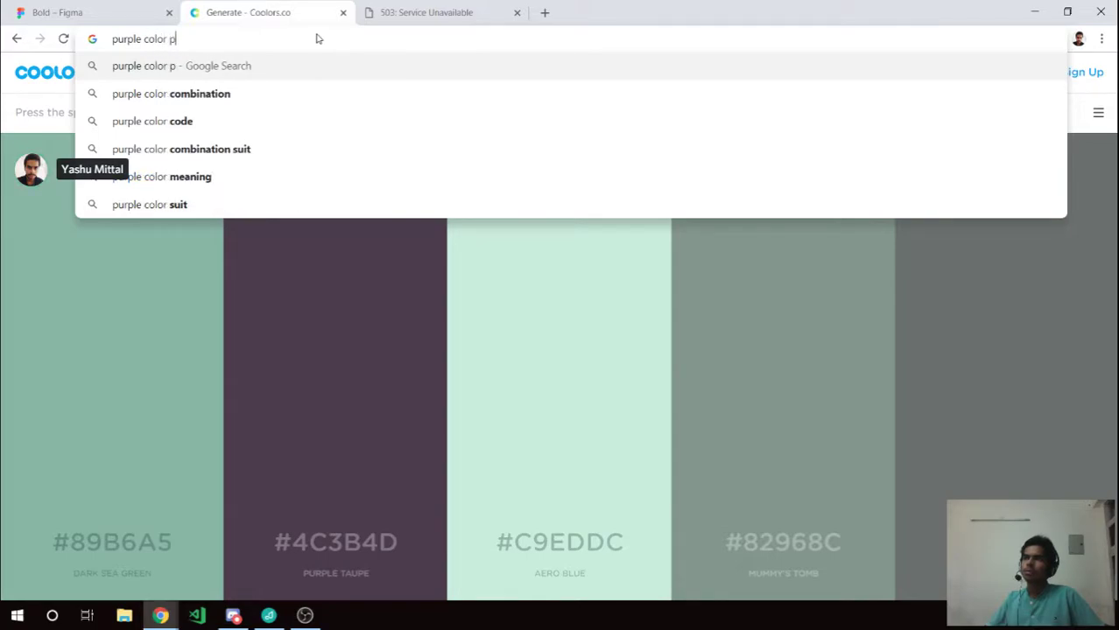
key("Down")
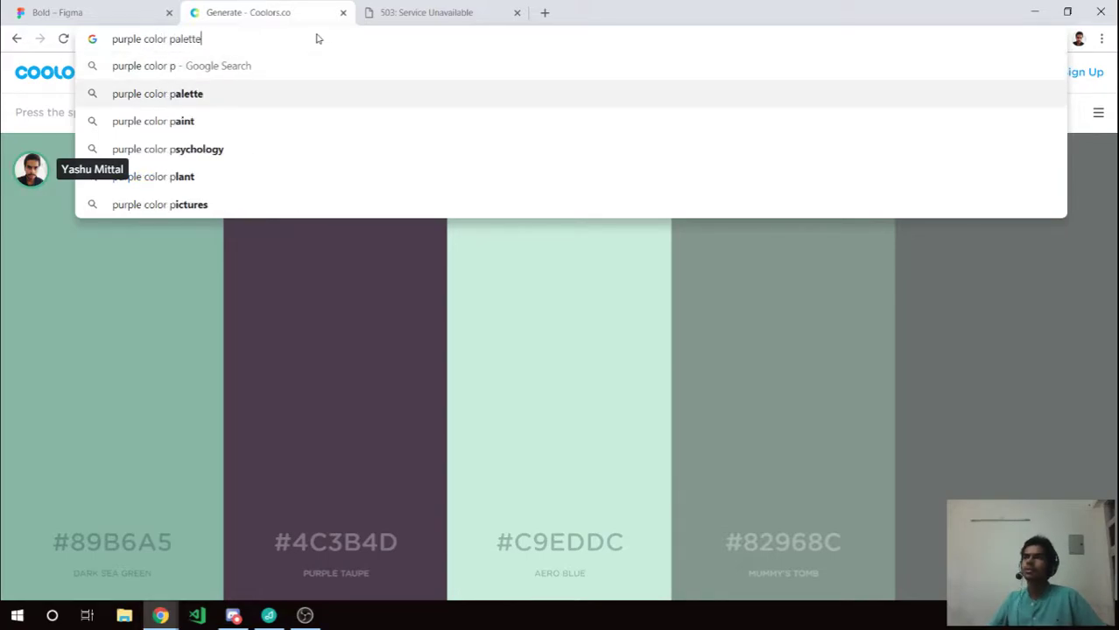
key("Return")
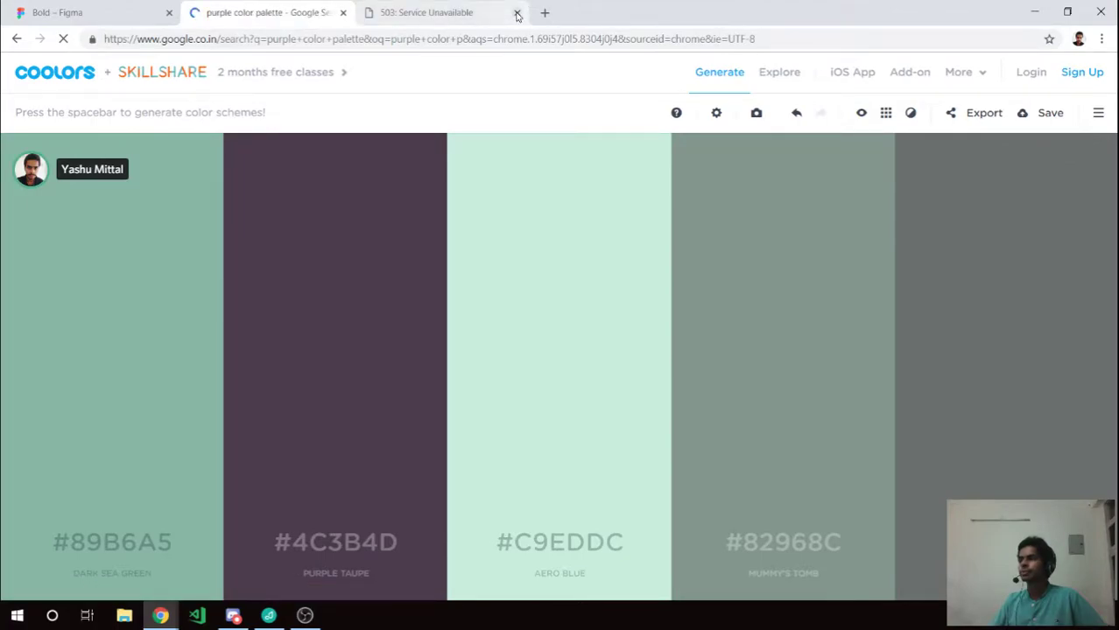
left_click(516, 13)
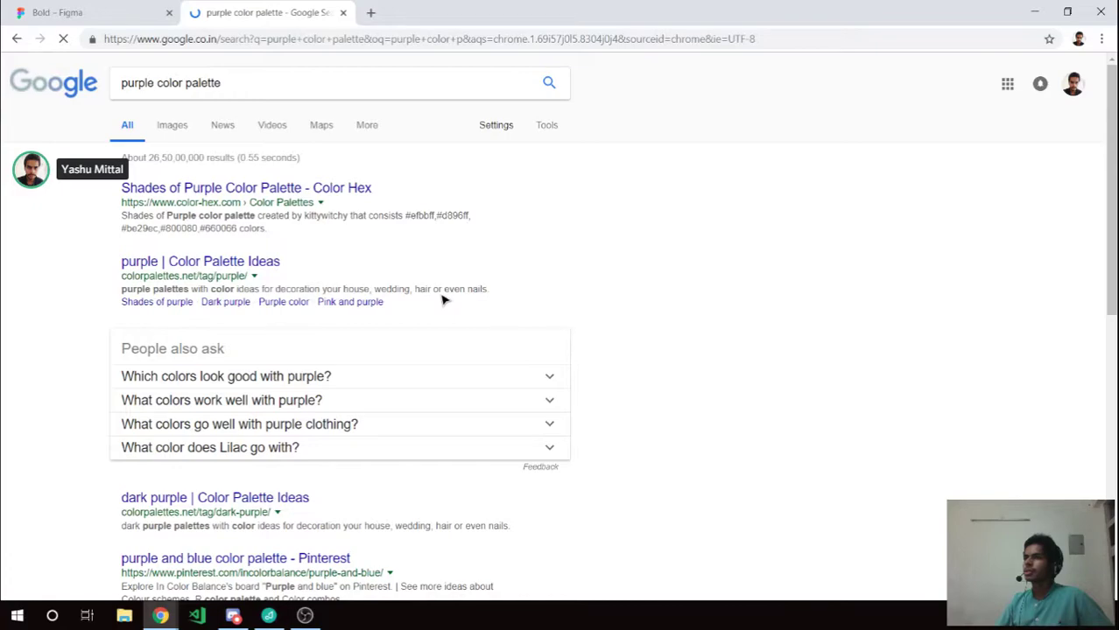
key("ctrl+Tab")
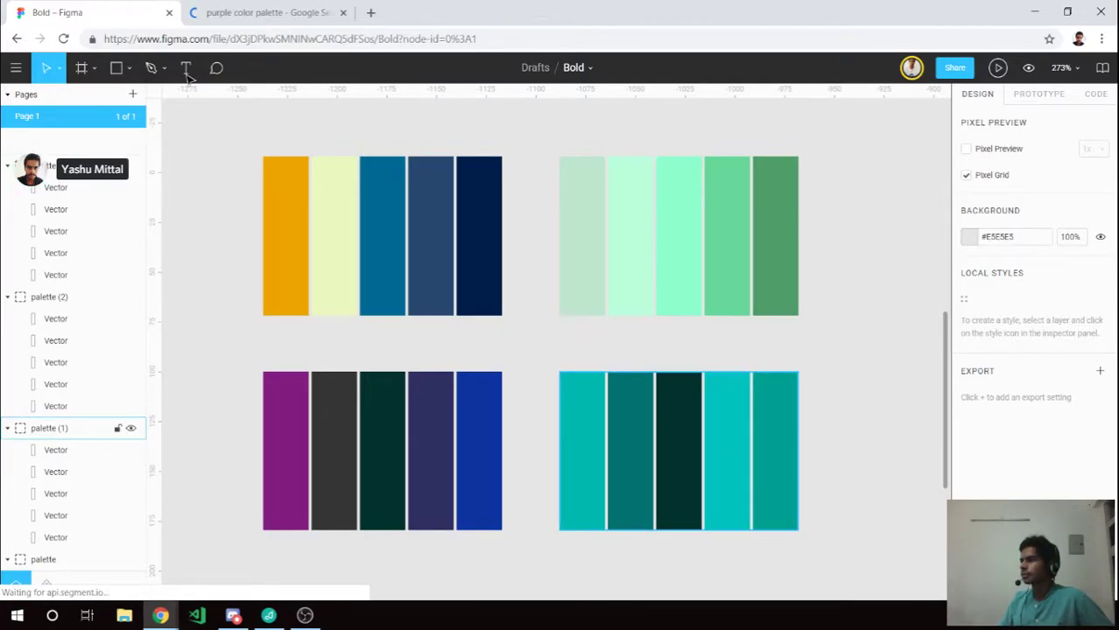
left_click(252, 12)
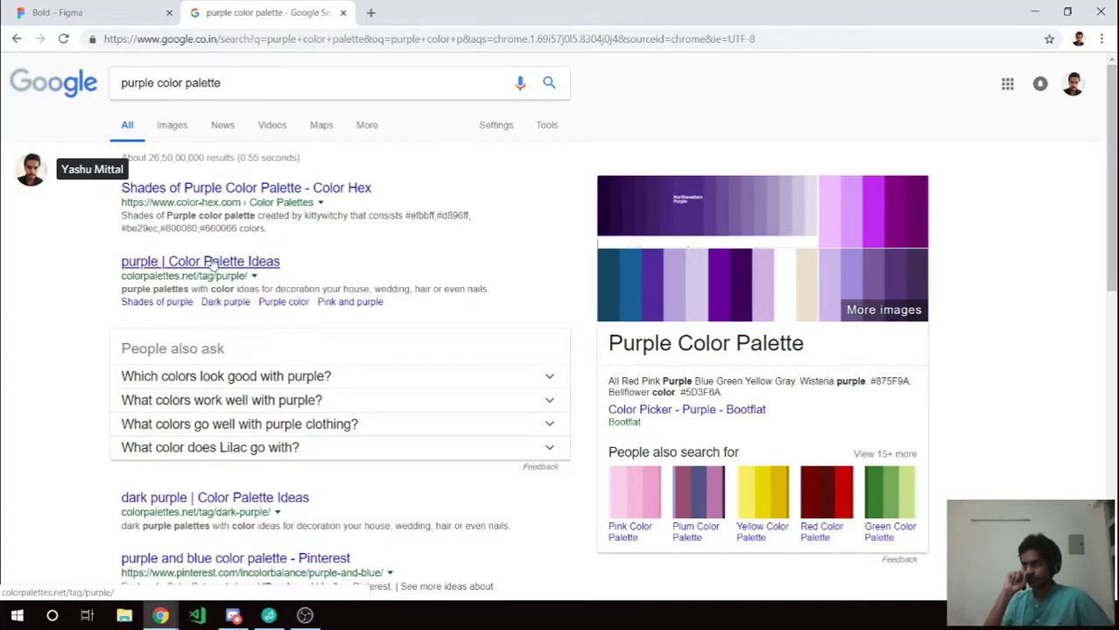
Browse color-hex.com's Shades of Purple palette (#efbbff to #660066), then return to the Google results.
left_click(204, 195)
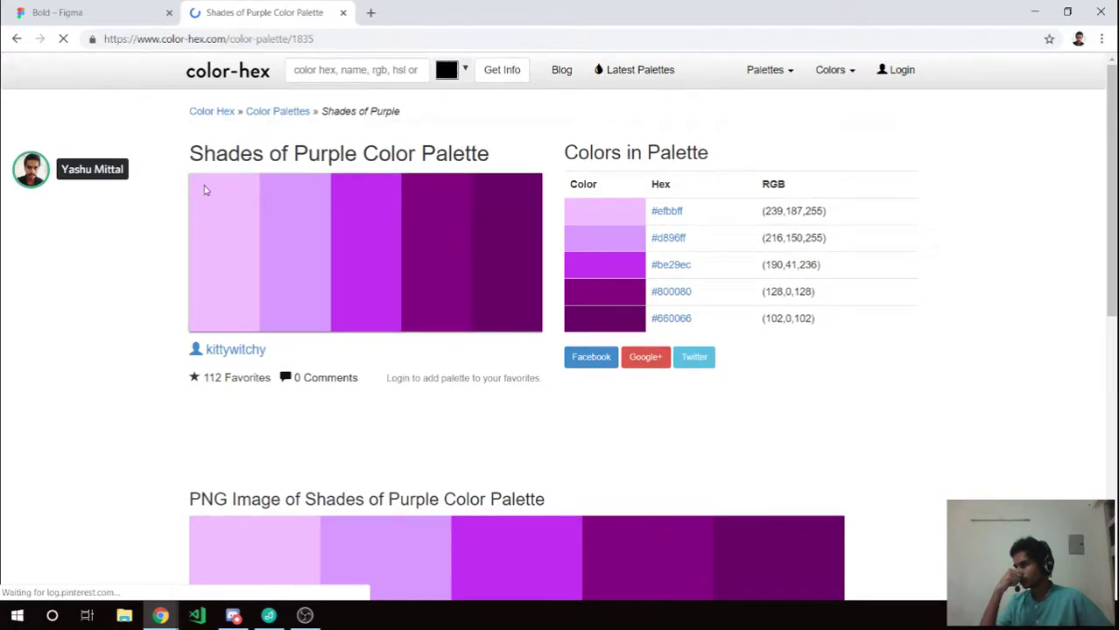
scroll(204, 190, "down", 3)
scroll(204, 190, "down", 2)
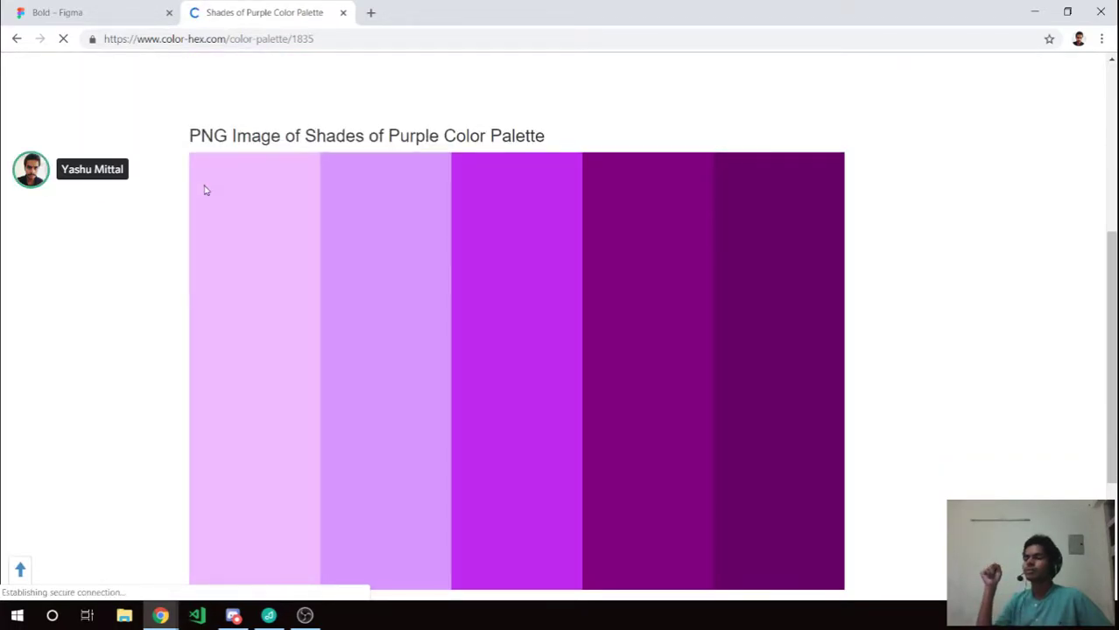
scroll(204, 190, "down", 3)
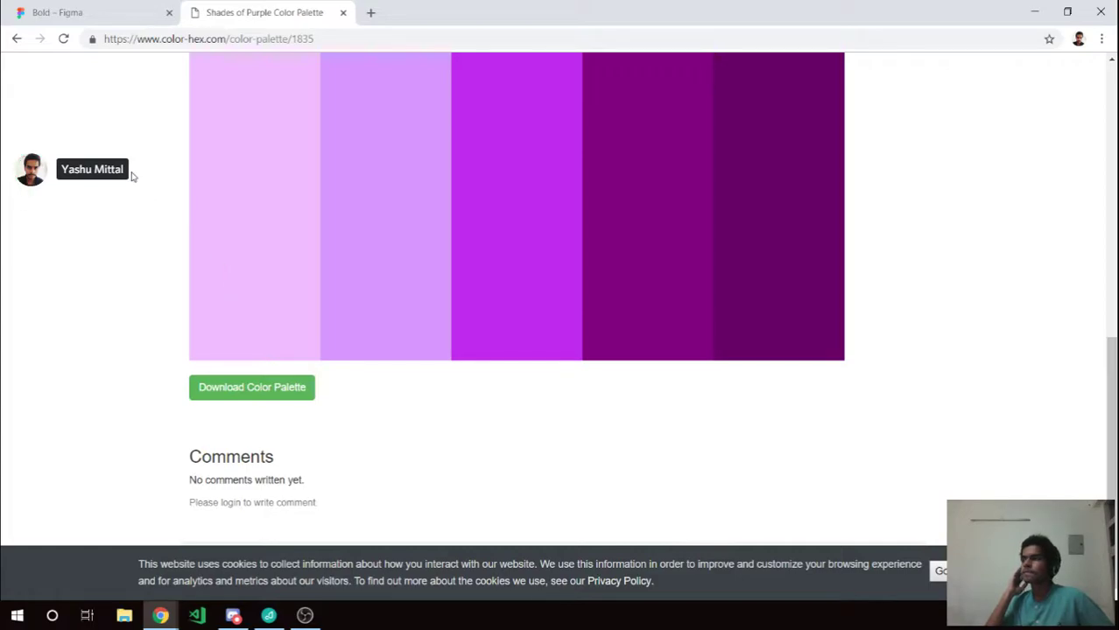
scroll(122, 158, "up", 1)
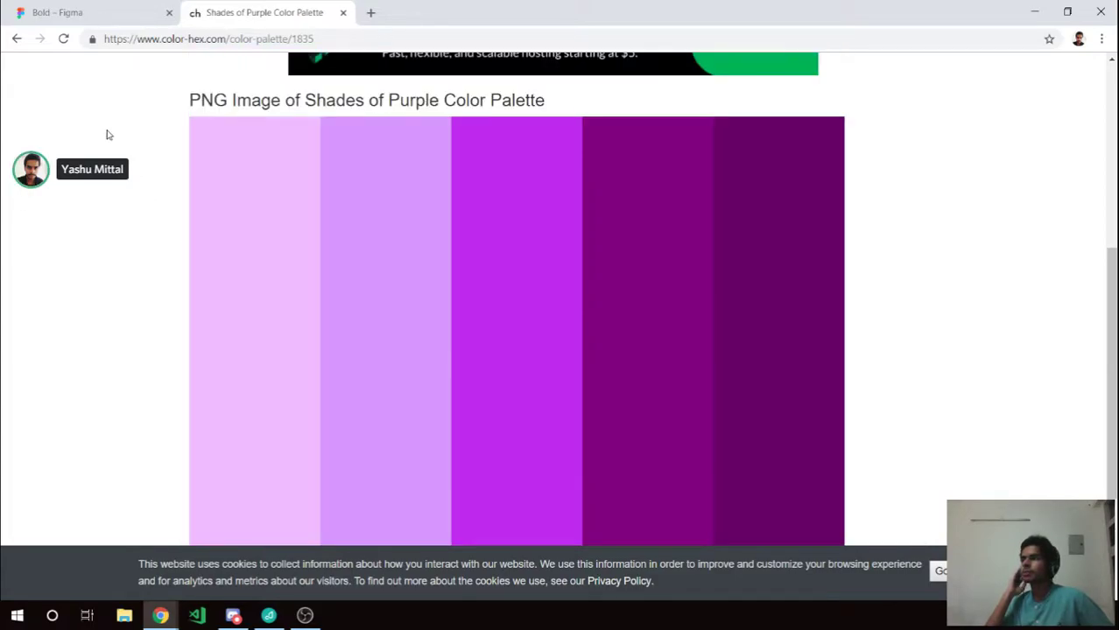
scroll(108, 133, "up", 4)
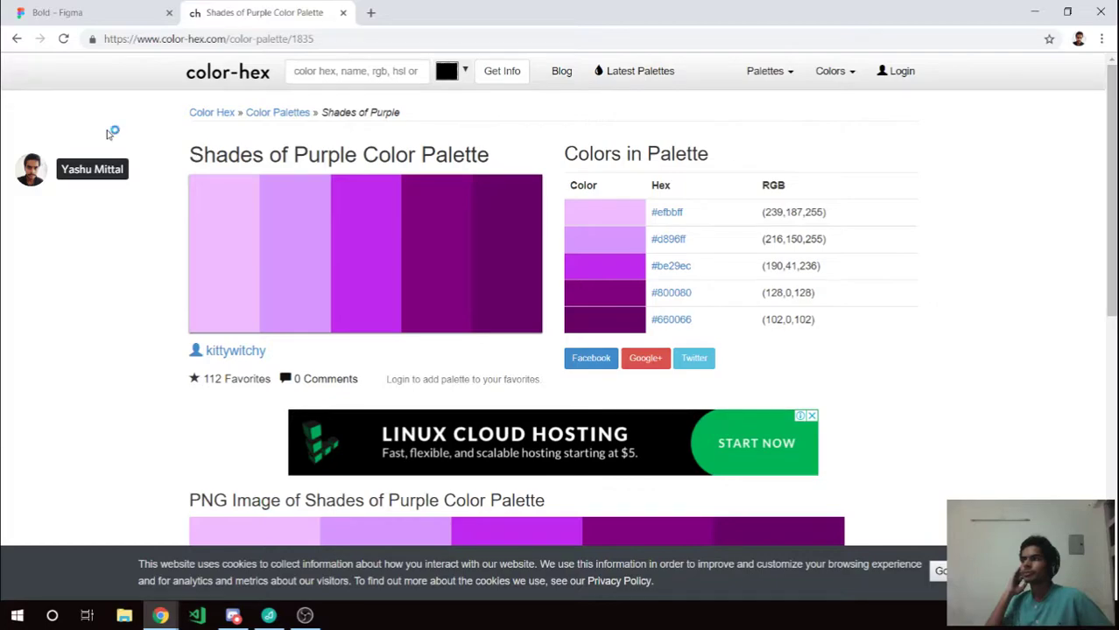
left_click(17, 38)
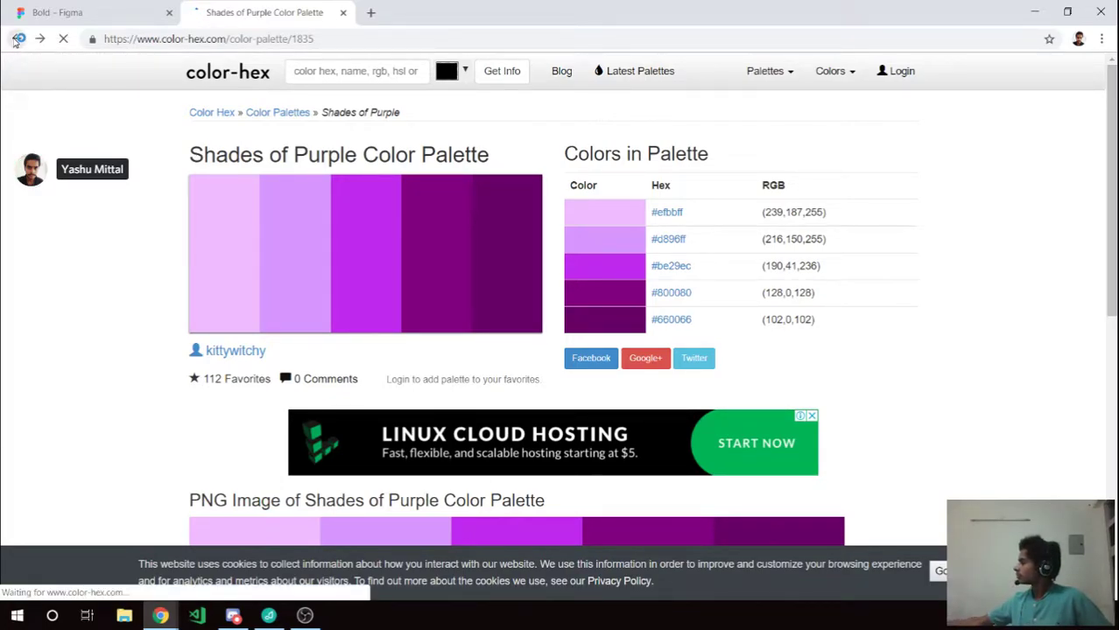
left_click(17, 38)
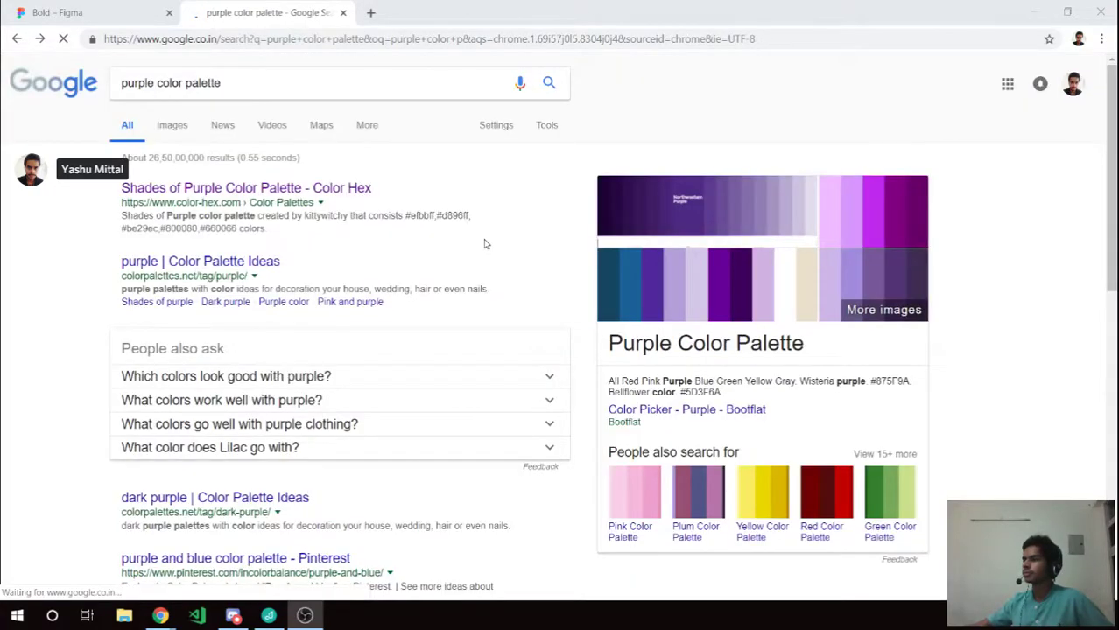
Browse Google Images for purple color palette and preview the promiscuous purple Color Palette.
scroll(203, 262, "down", 3)
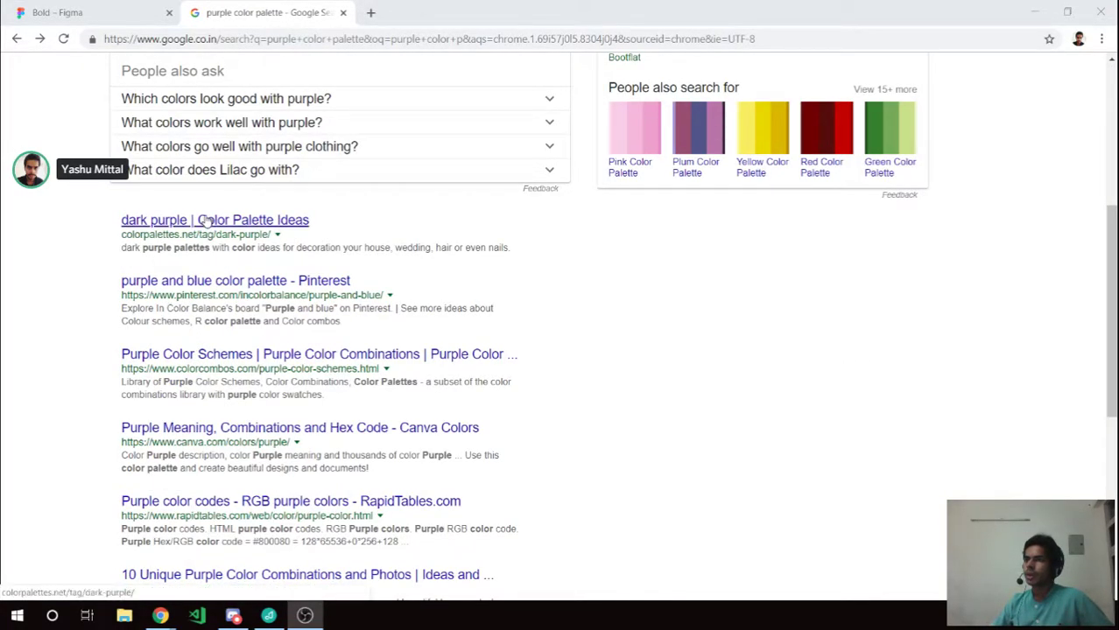
scroll(211, 223, "up", 4)
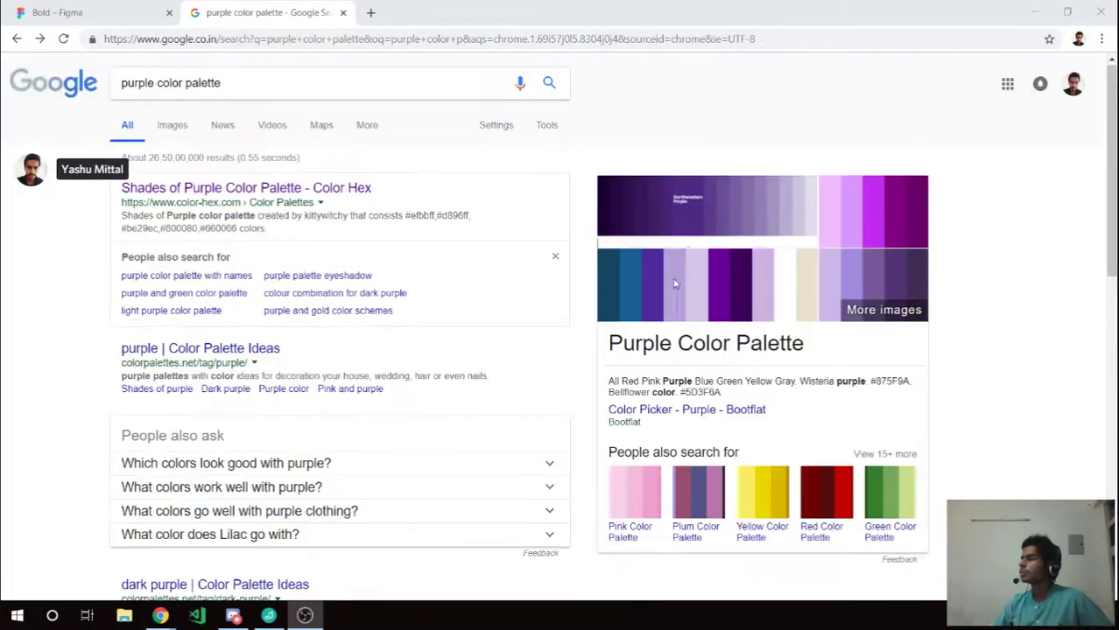
left_click(855, 283)
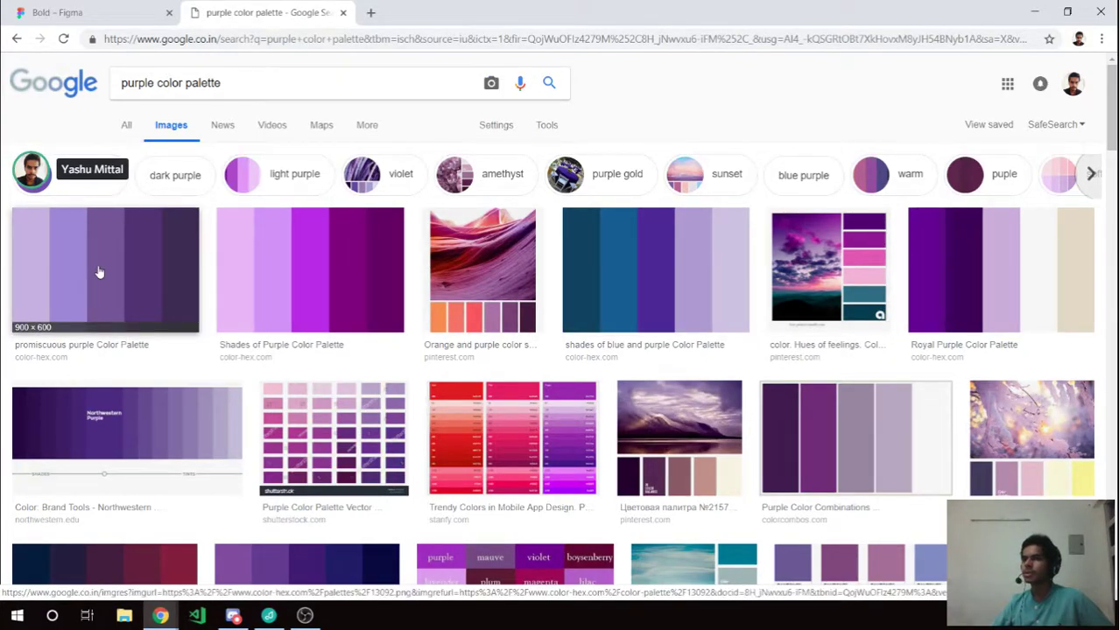
scroll(99, 272, "down", 3)
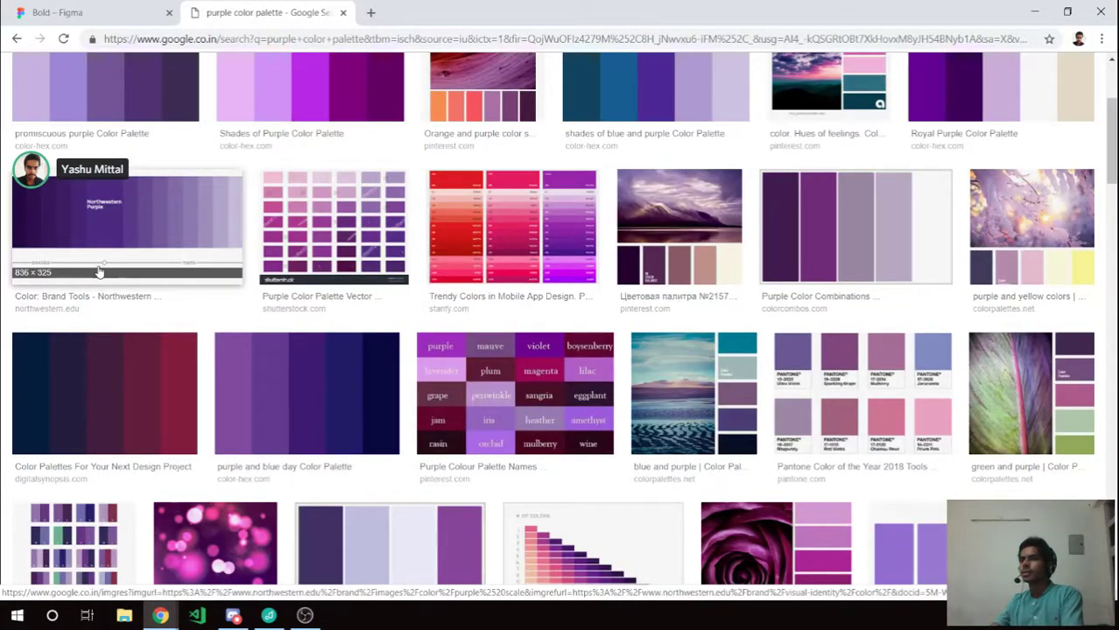
left_click(98, 272)
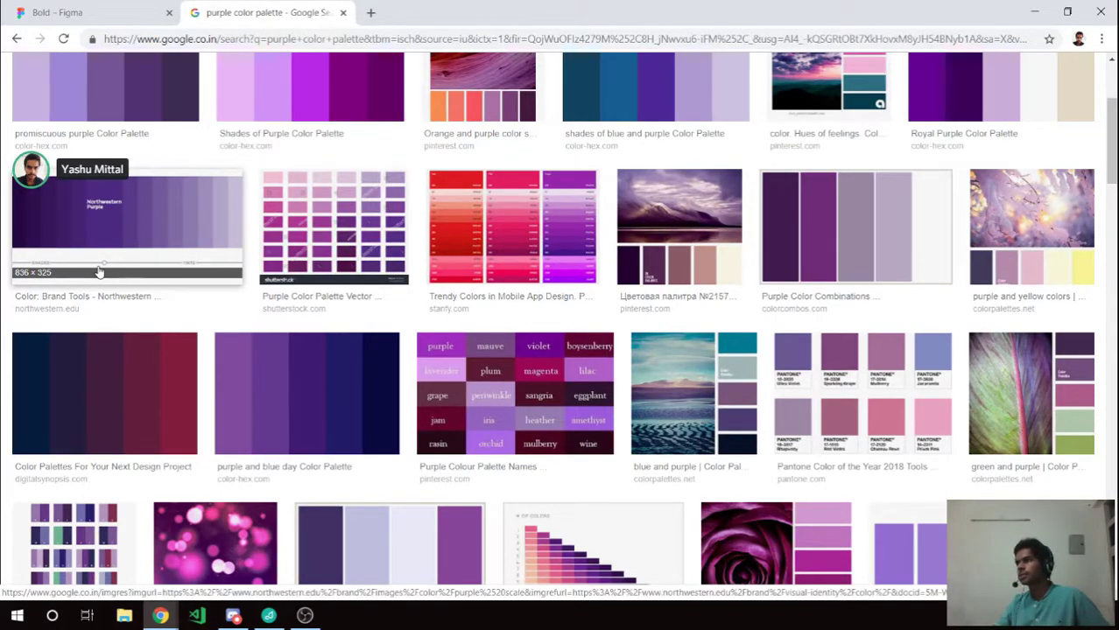
scroll(99, 272, "up", 3)
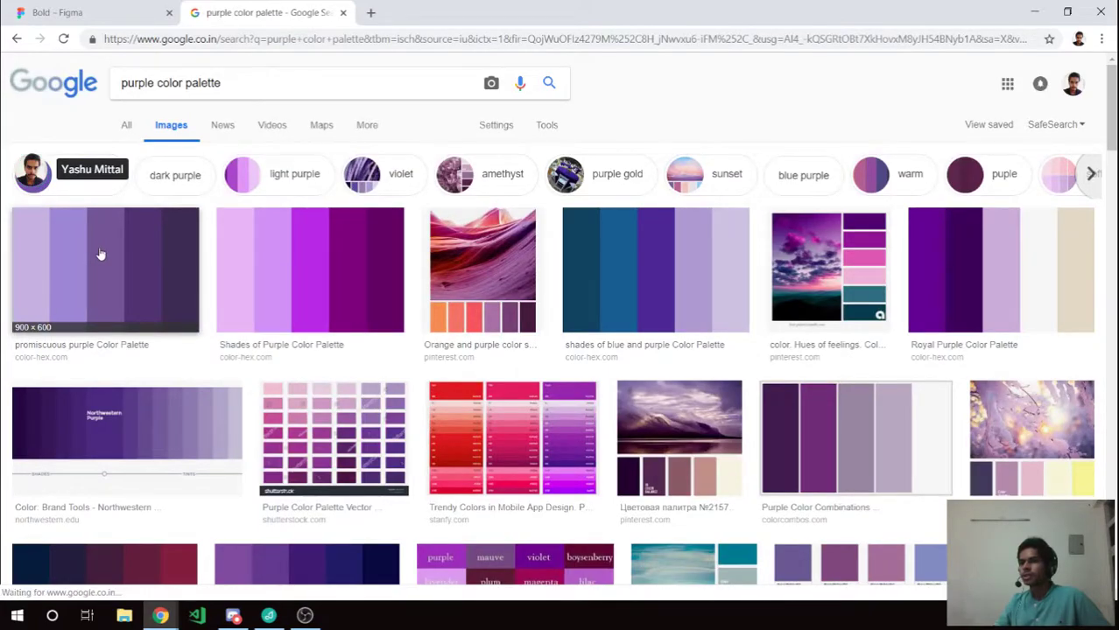
left_click(68, 300)
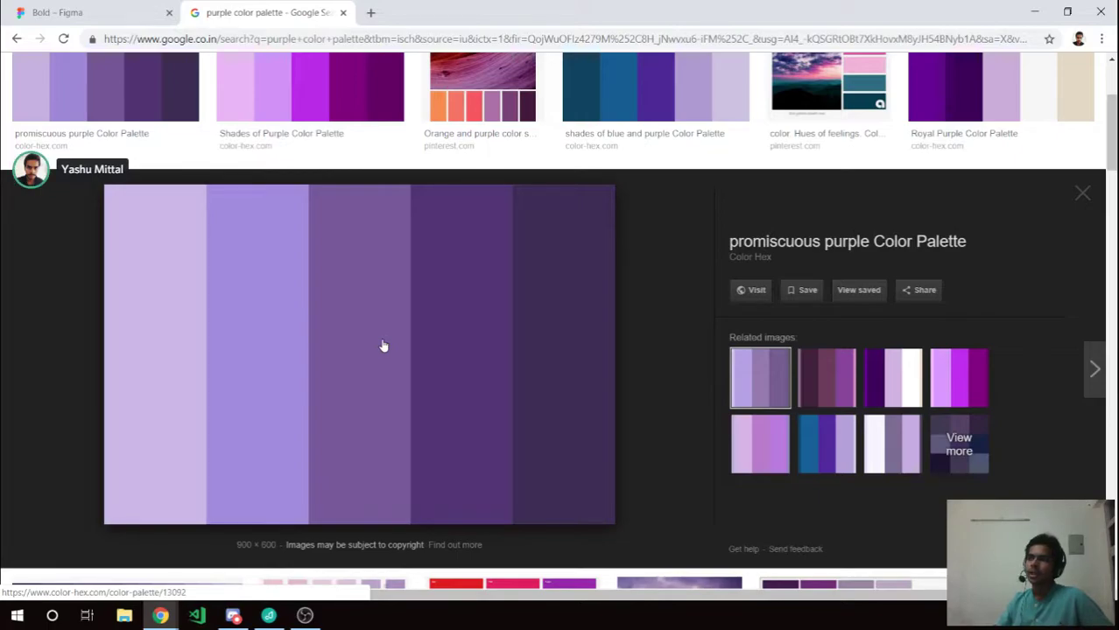
Open the promiscuous purple palette's Color Hex source page in a new tab.
left_click(100, 12)
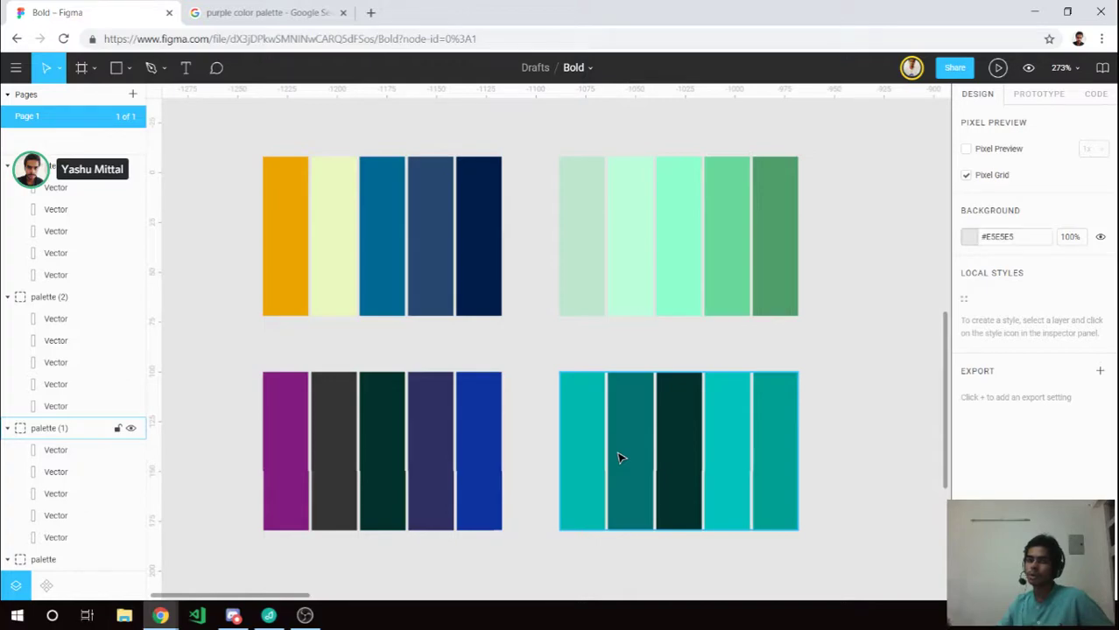
left_click(235, 14)
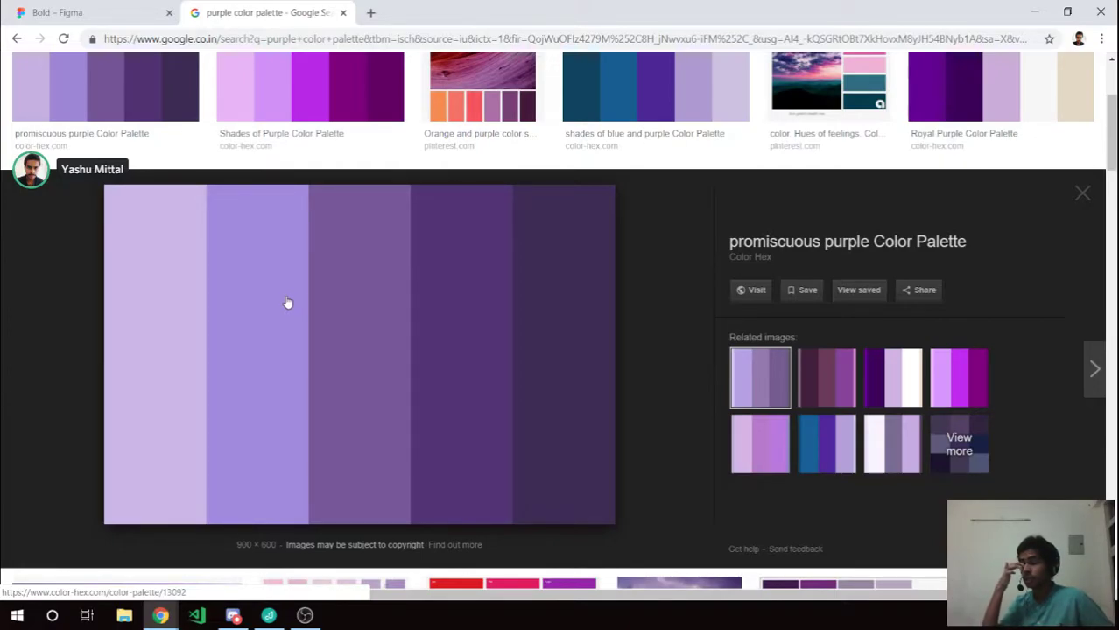
right_click(744, 259)
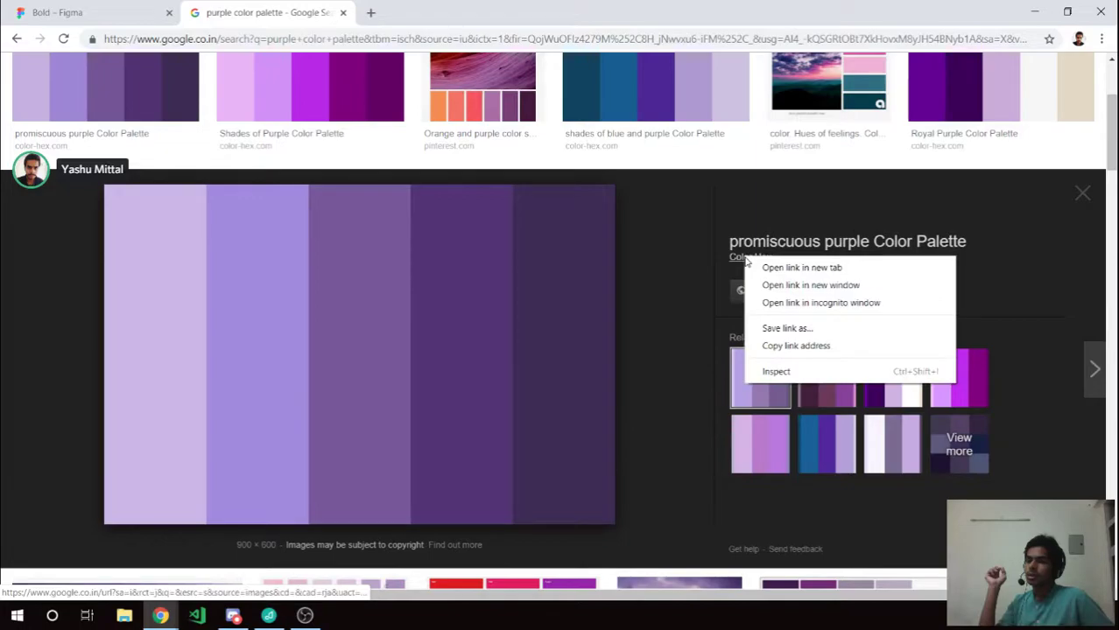
left_click(779, 272)
right_click(391, 260)
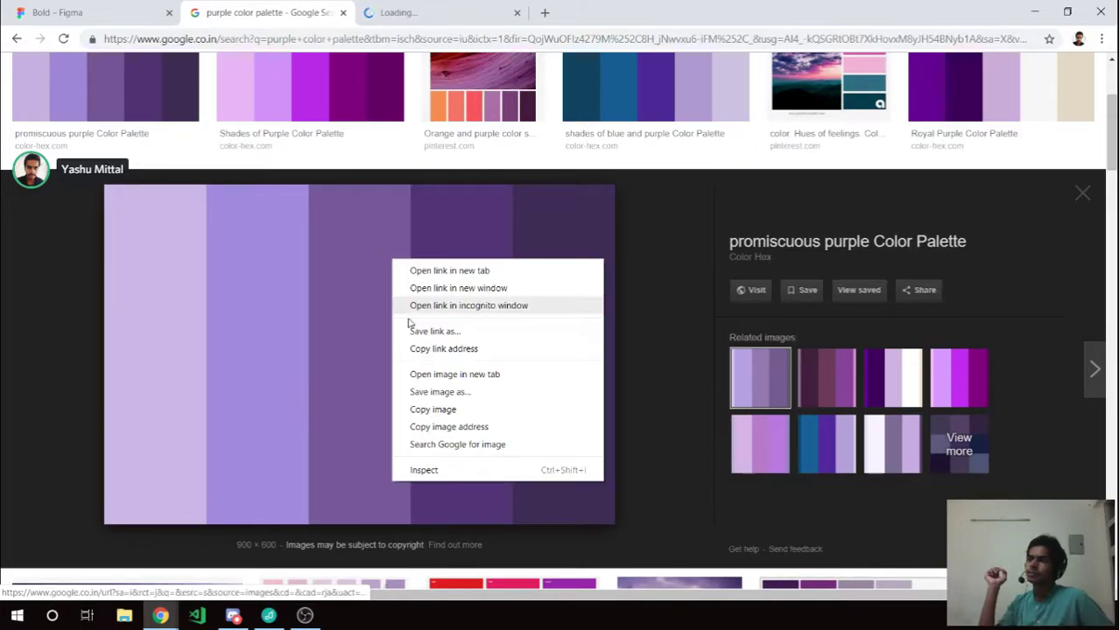
left_click(432, 409)
left_click(96, 12)
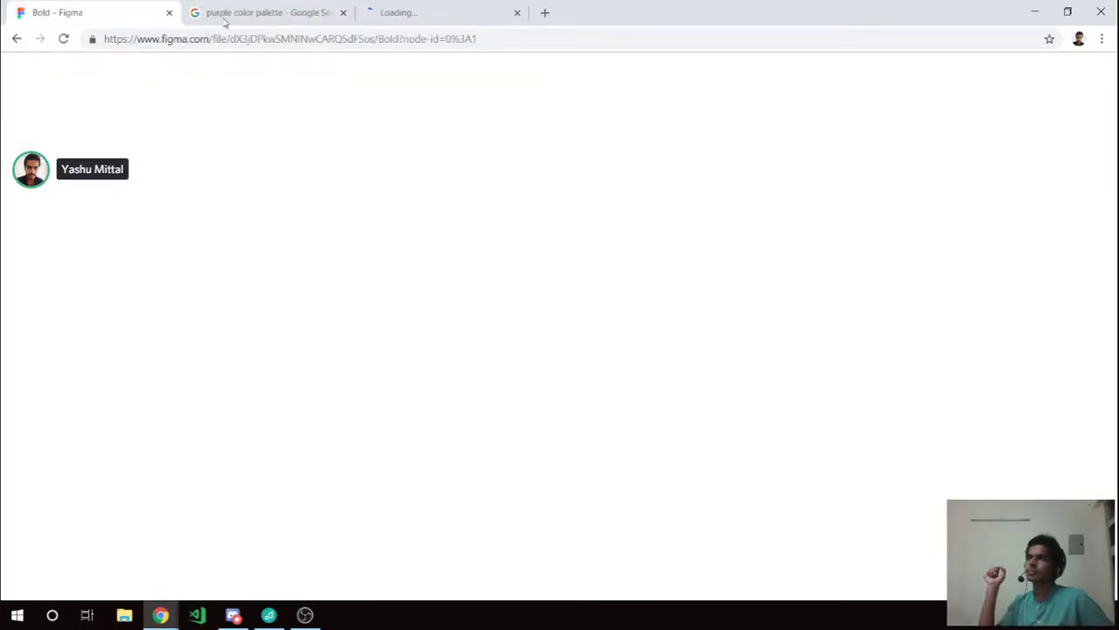
Review the promiscuous purple page's five hex codes, #ccb7e7 through #3f2d56, on color-hex.com.
left_click(389, 13)
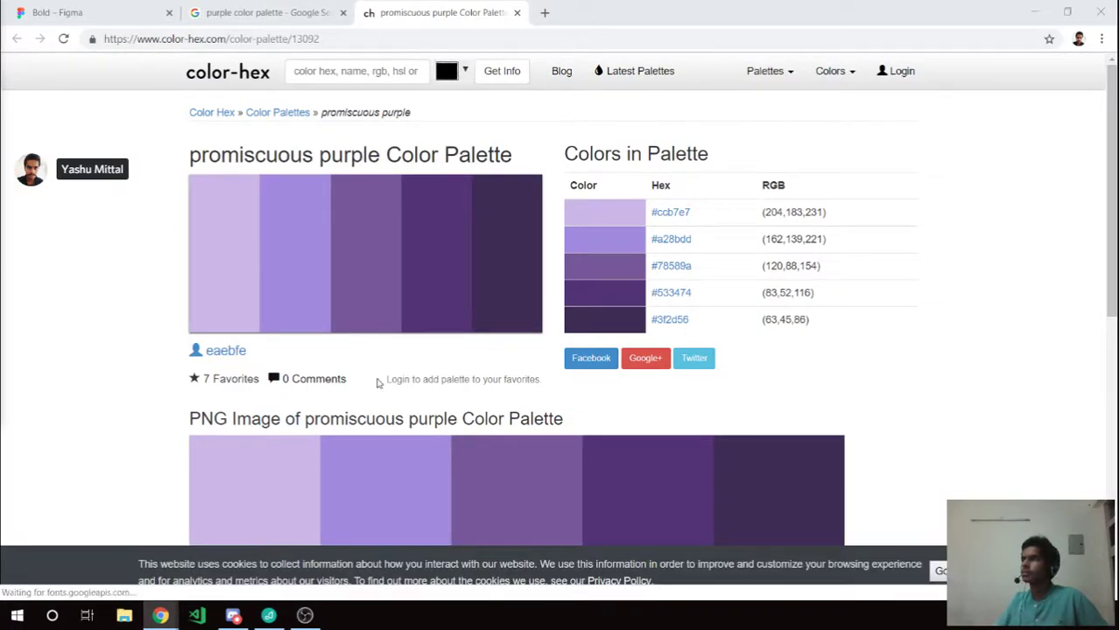
scroll(739, 279, "down", 3)
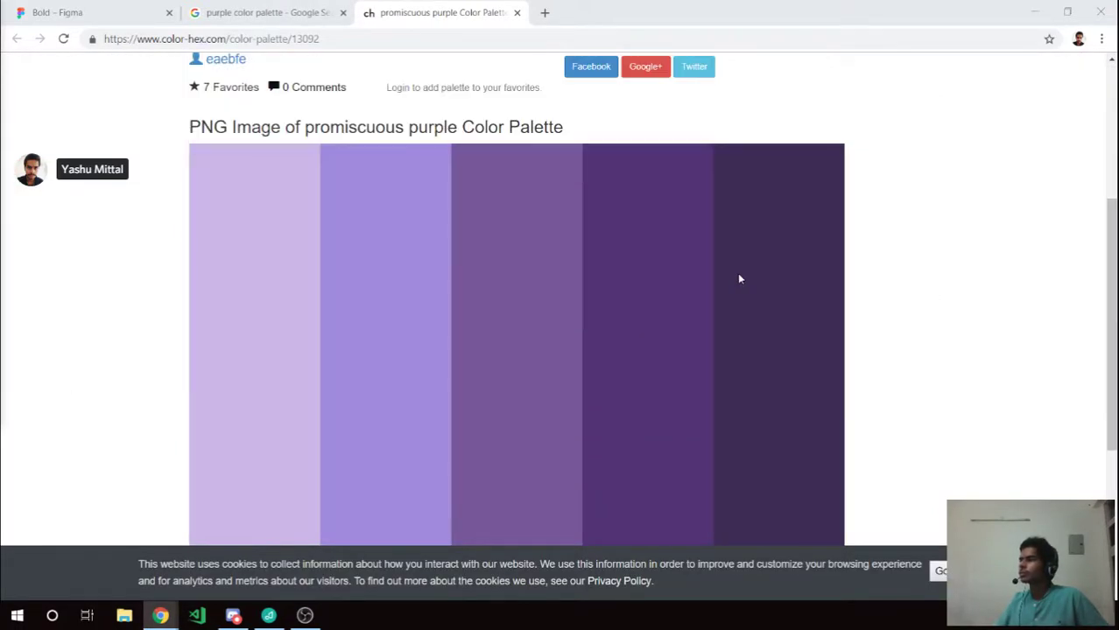
scroll(739, 278, "down", 3)
scroll(739, 279, "up", 4)
scroll(739, 278, "up", 2)
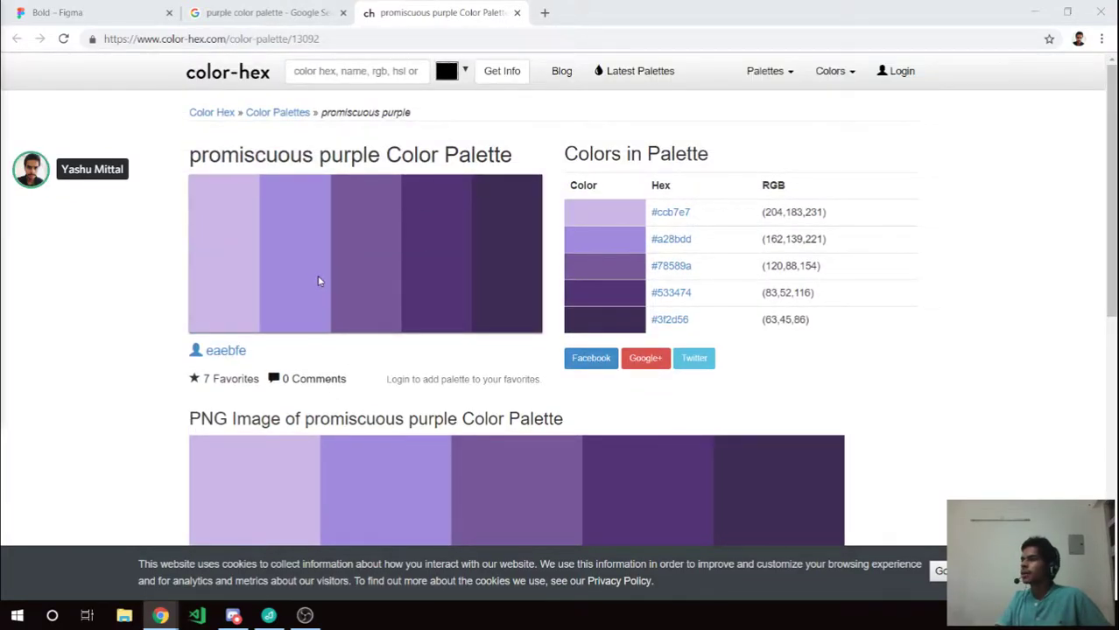
scroll(320, 280, "down", 3)
scroll(320, 280, "up", 3)
left_click(94, 14)
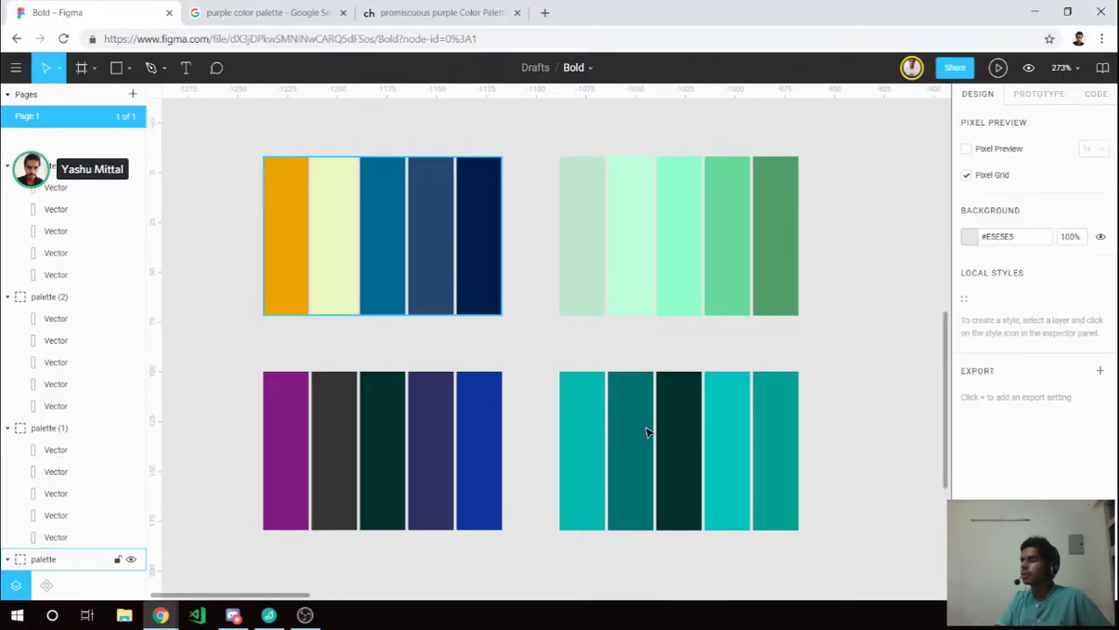
Duplicate the teal palette group and place the copy right of the green palette.
scroll(665, 447, "down", 3)
left_click(673, 457)
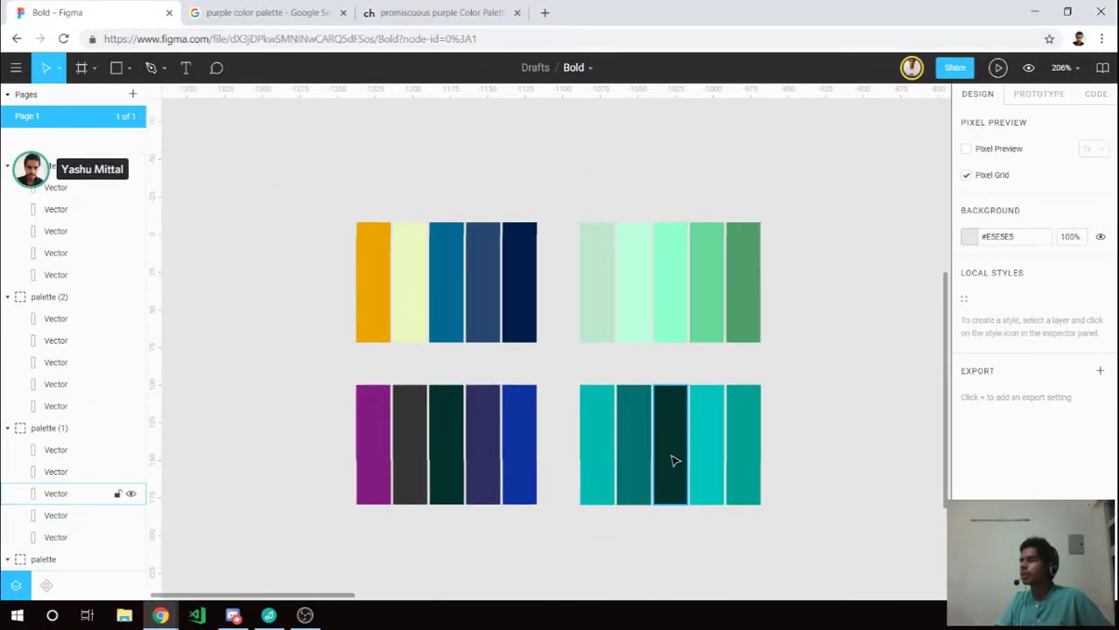
scroll(403, 455, "right", 5)
left_click(389, 451)
left_click(390, 451)
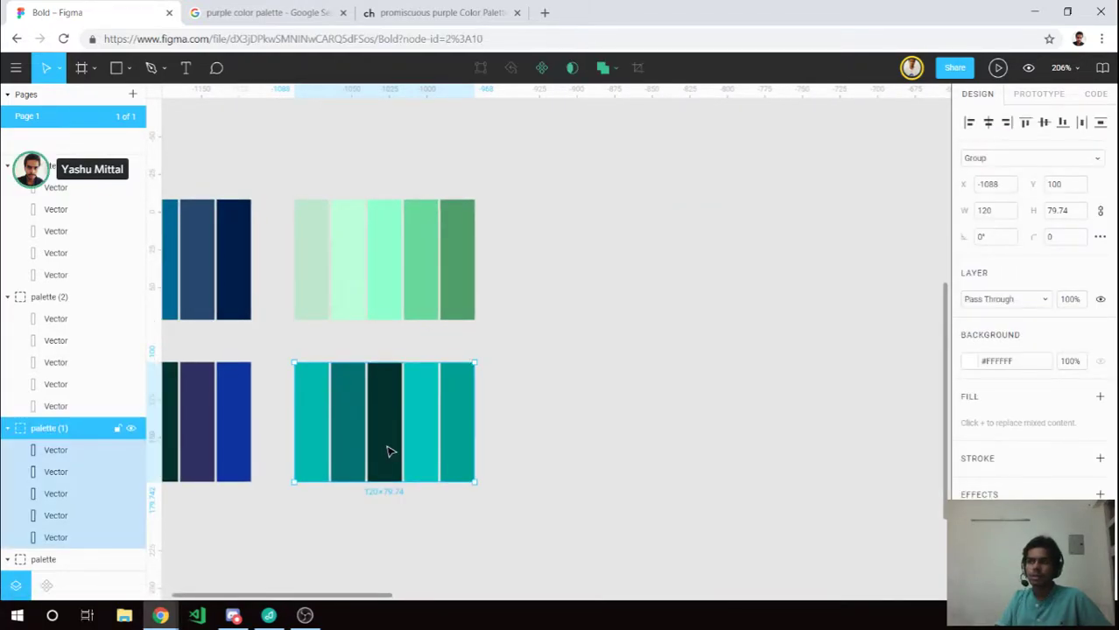
key("ctrl+d")
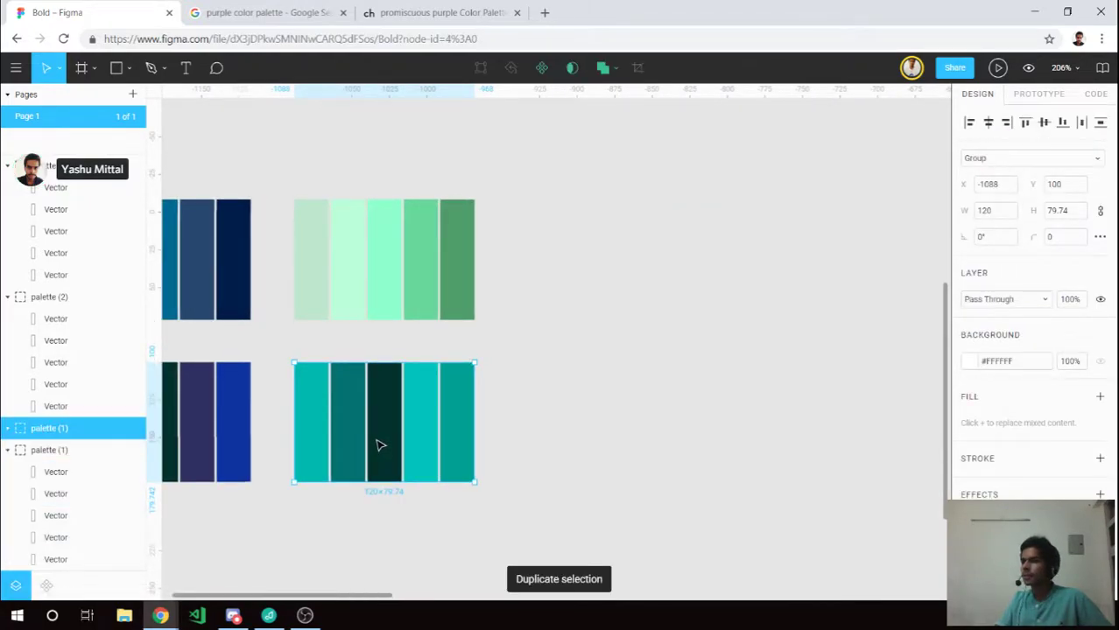
left_click_drag(378, 448, 598, 289)
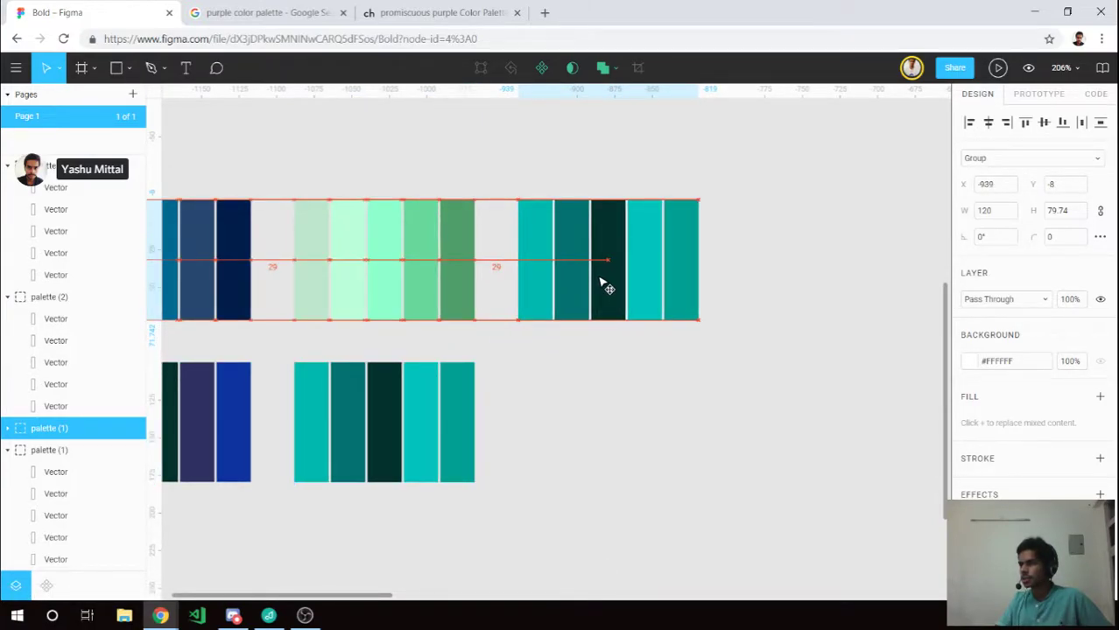
left_click_drag(598, 289, 594, 281)
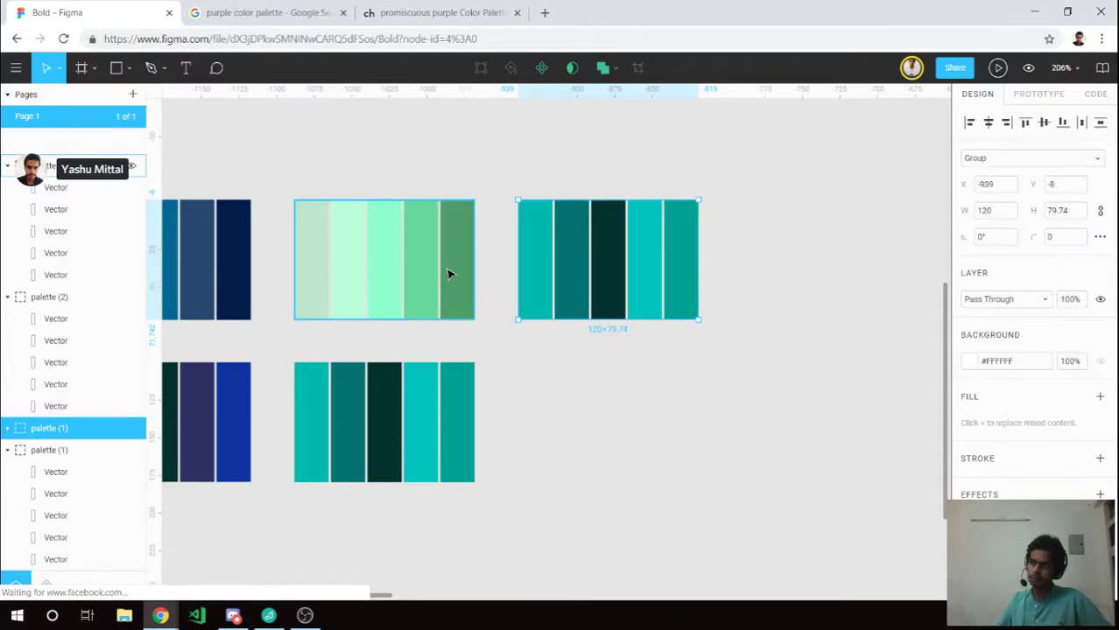
Copy #ccb7e7 from color-hex and pick the copy's leftmost teal strip.
left_click(408, 19)
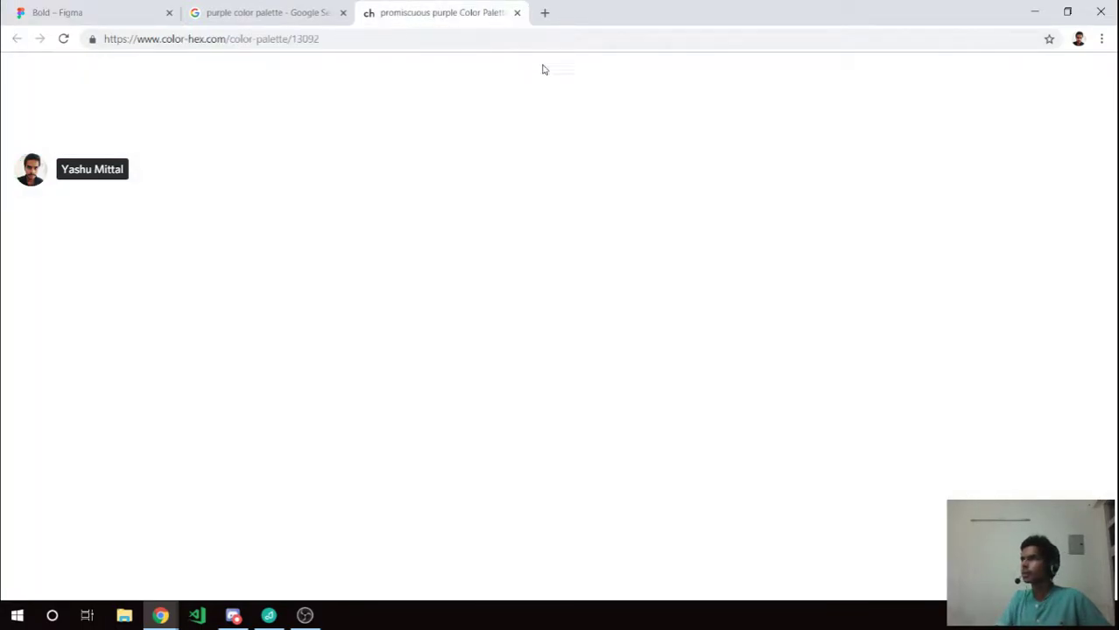
left_click_drag(698, 214, 667, 211)
key("ctrl+c")
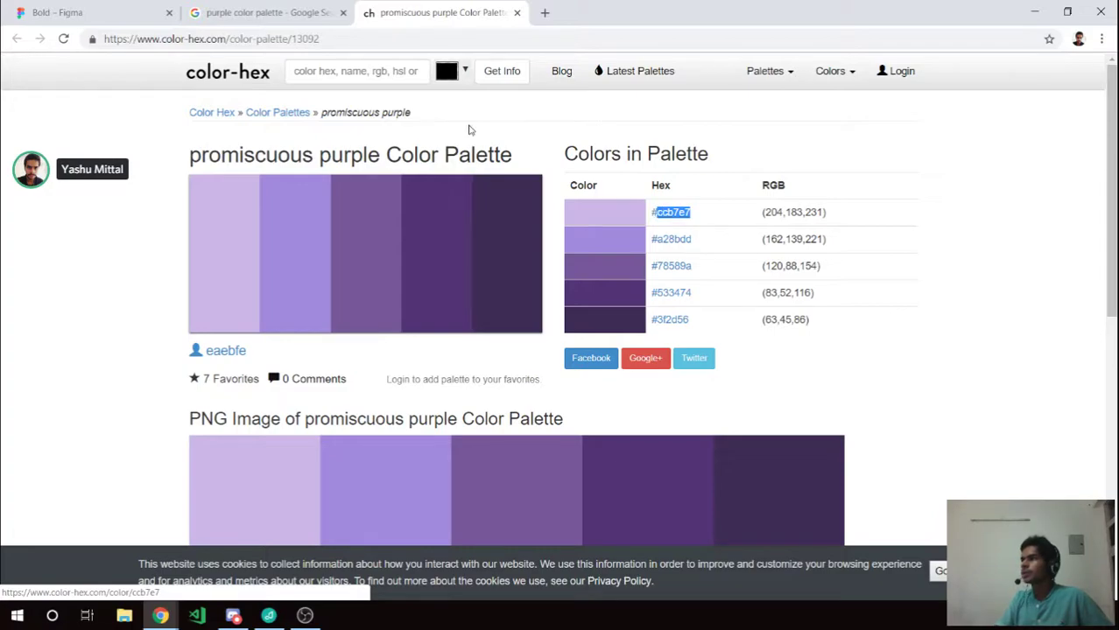
key("ctrl+Tab")
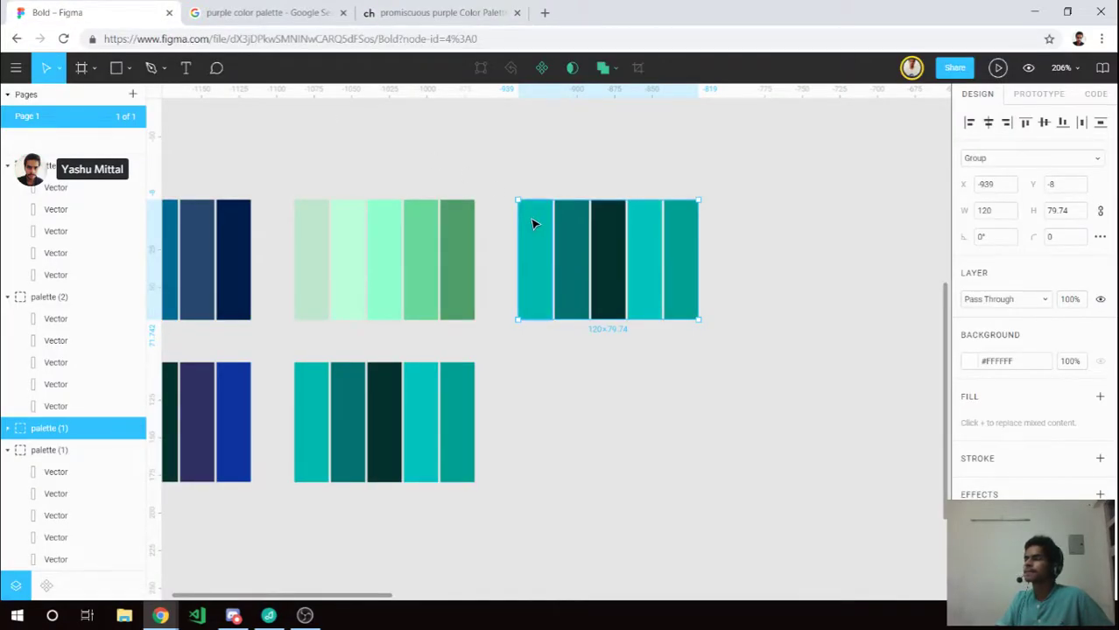
double_click(534, 224)
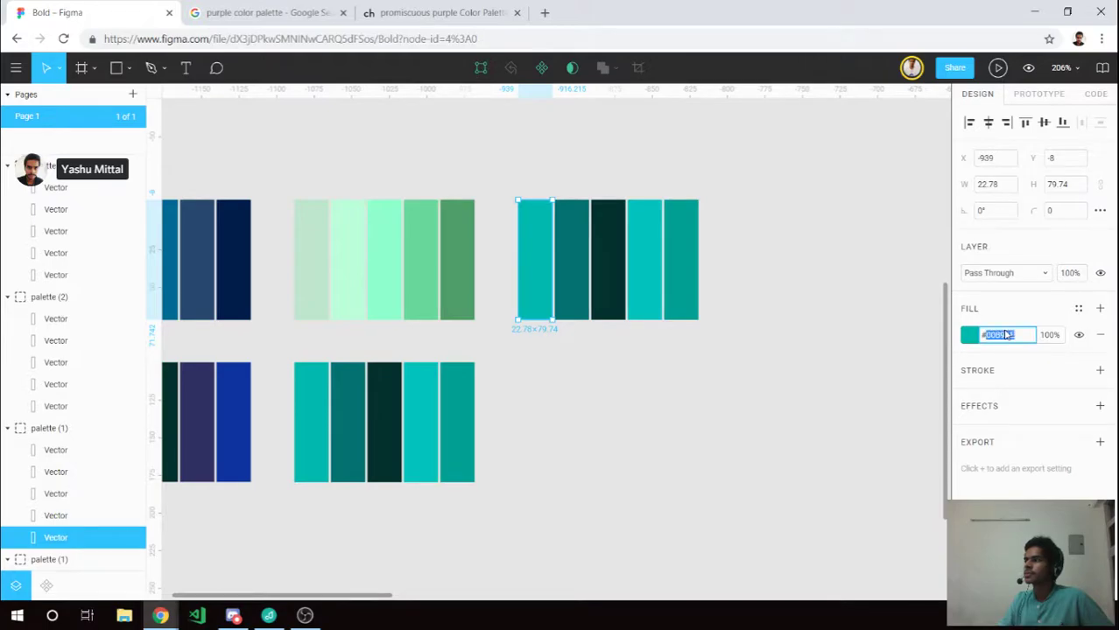
Recolour the first two strips #CCB7E7 and #A28BDD using codes copied from color-hex.
key("ctrl+v")
key("Return")
key("Escape")
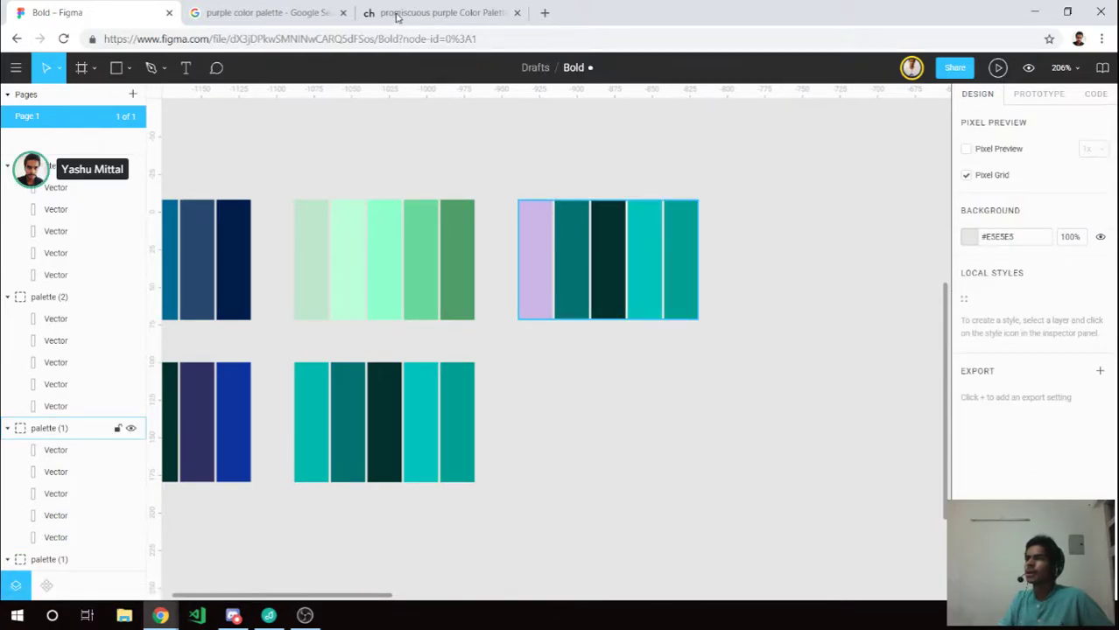
left_click(399, 12)
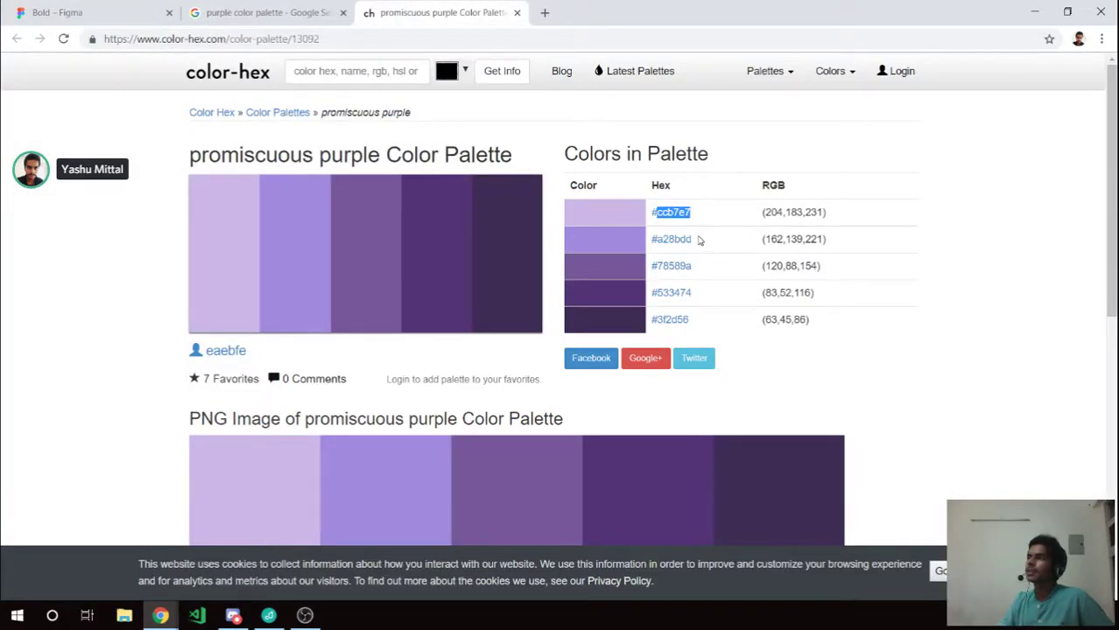
left_click_drag(699, 240, 658, 244)
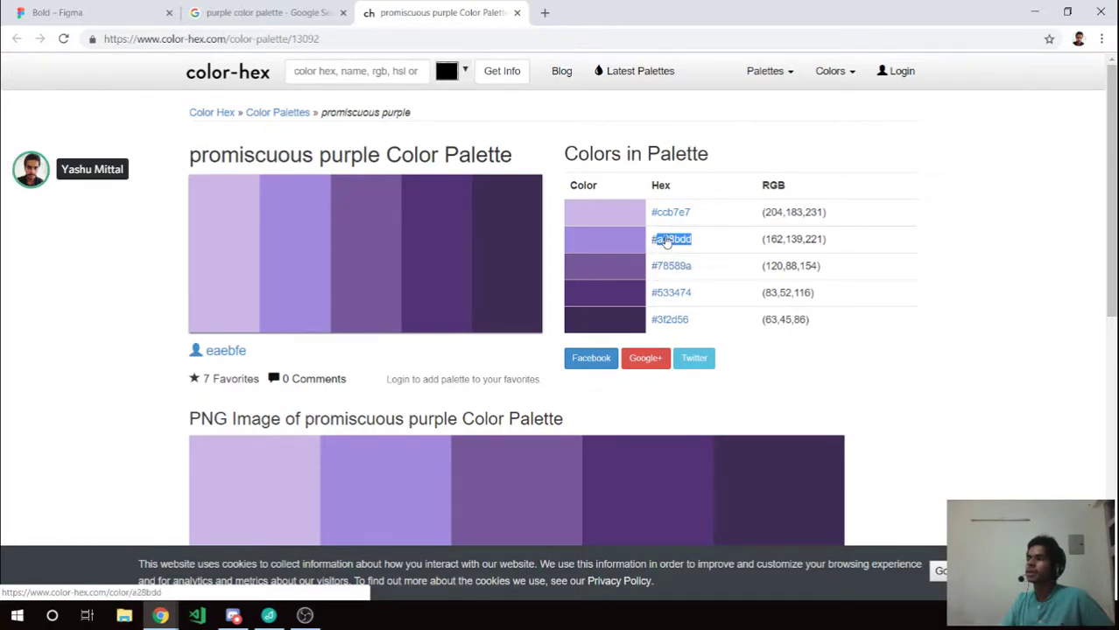
left_click(120, 18)
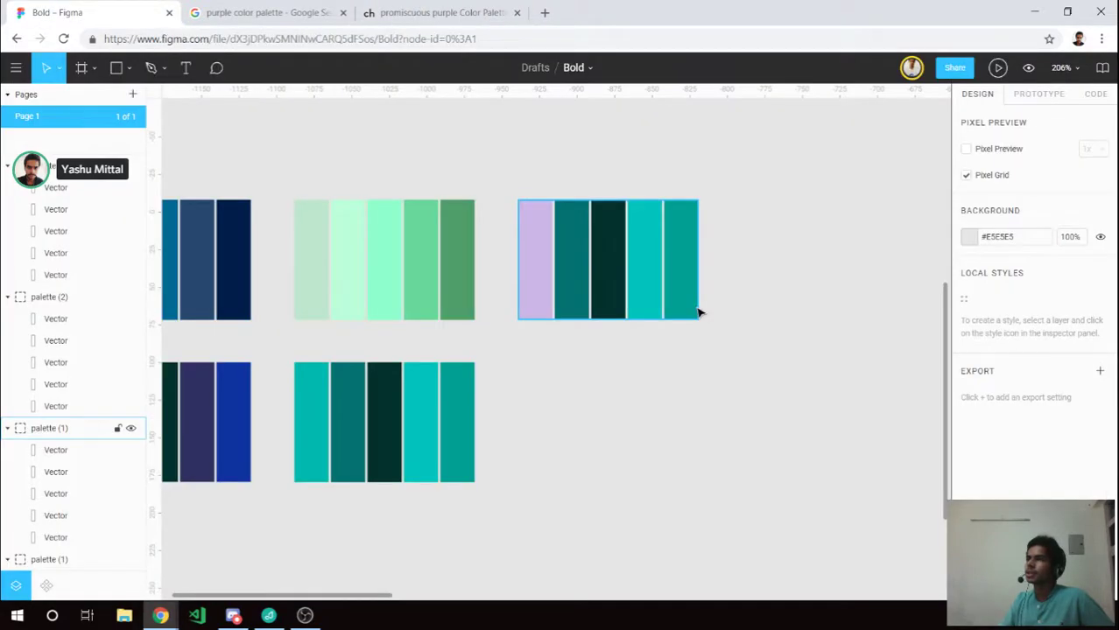
left_click(569, 258)
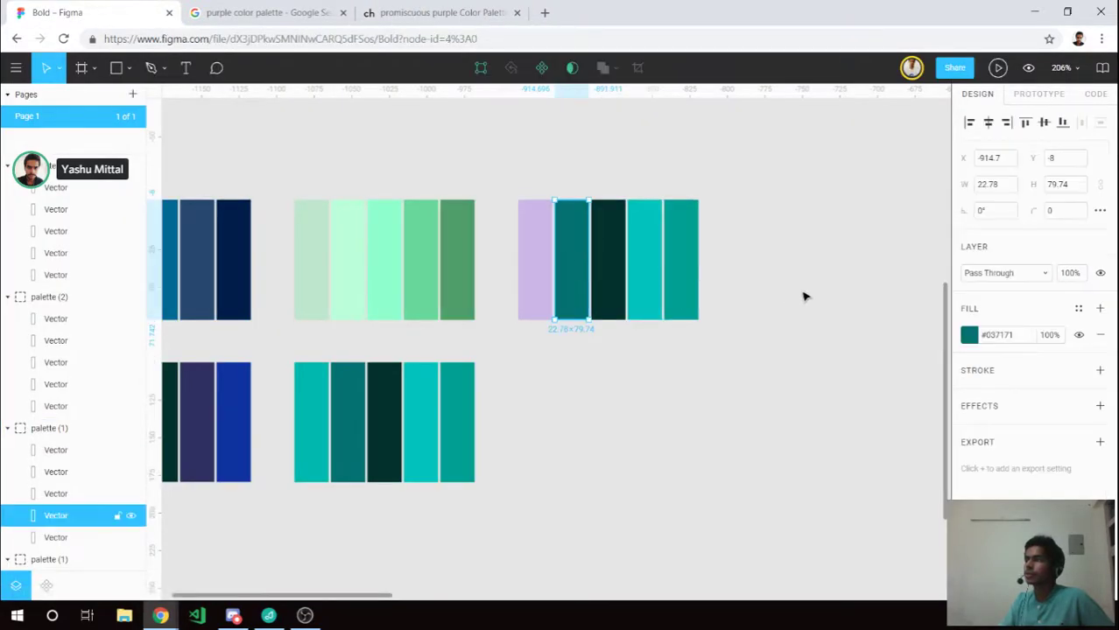
left_click(996, 336)
type("#a28bdd")
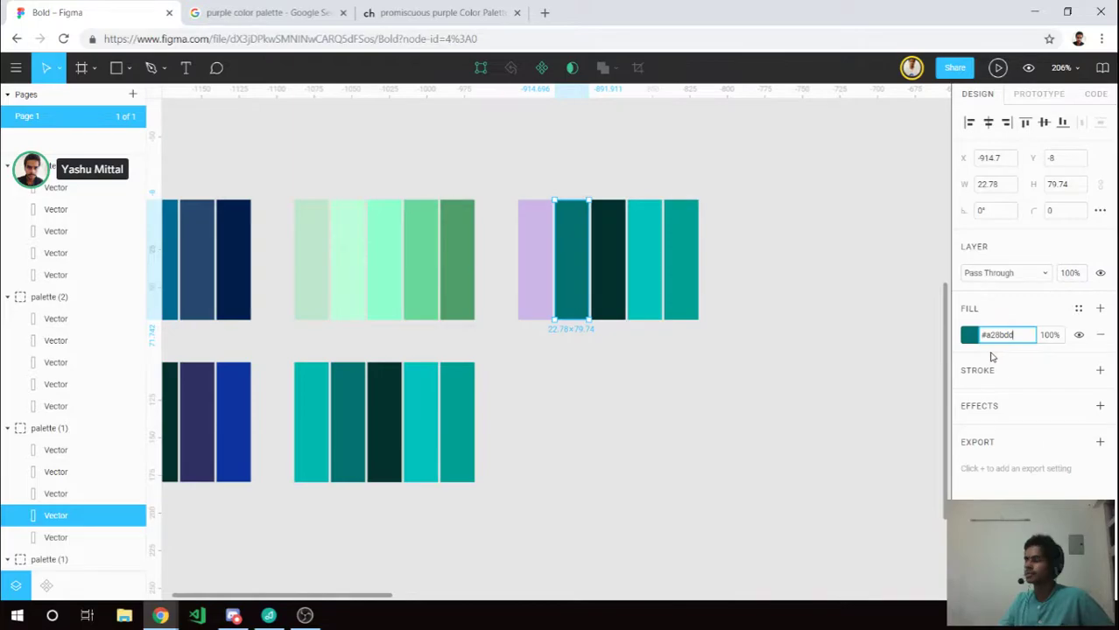
key("Return")
Close the stray Google search tab and recolour the third strip #78589A.
left_click(351, 14)
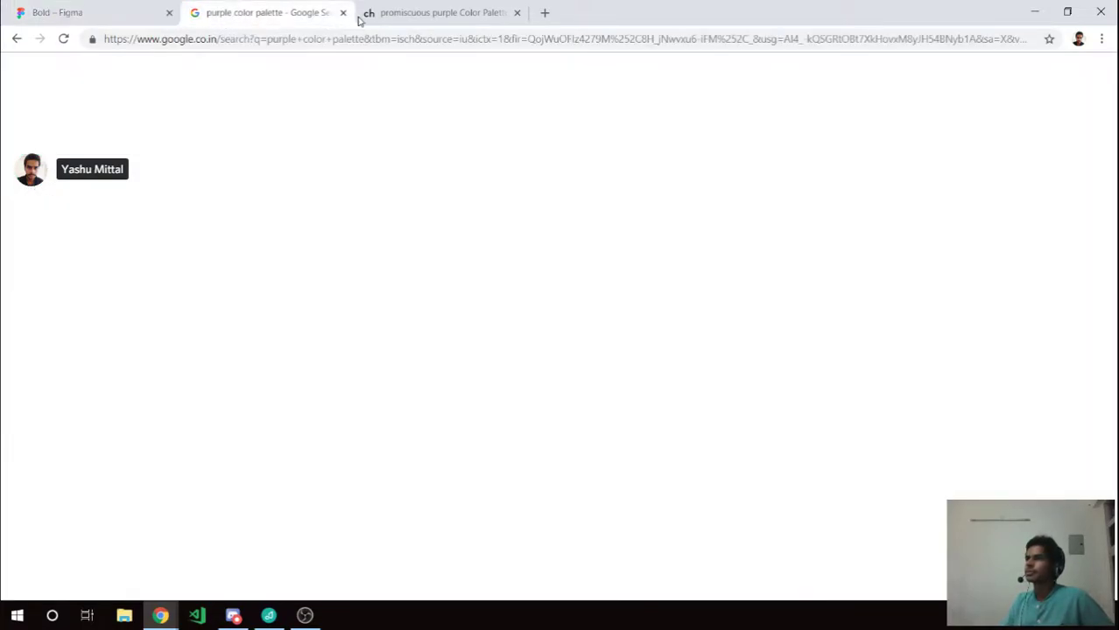
left_click(342, 12)
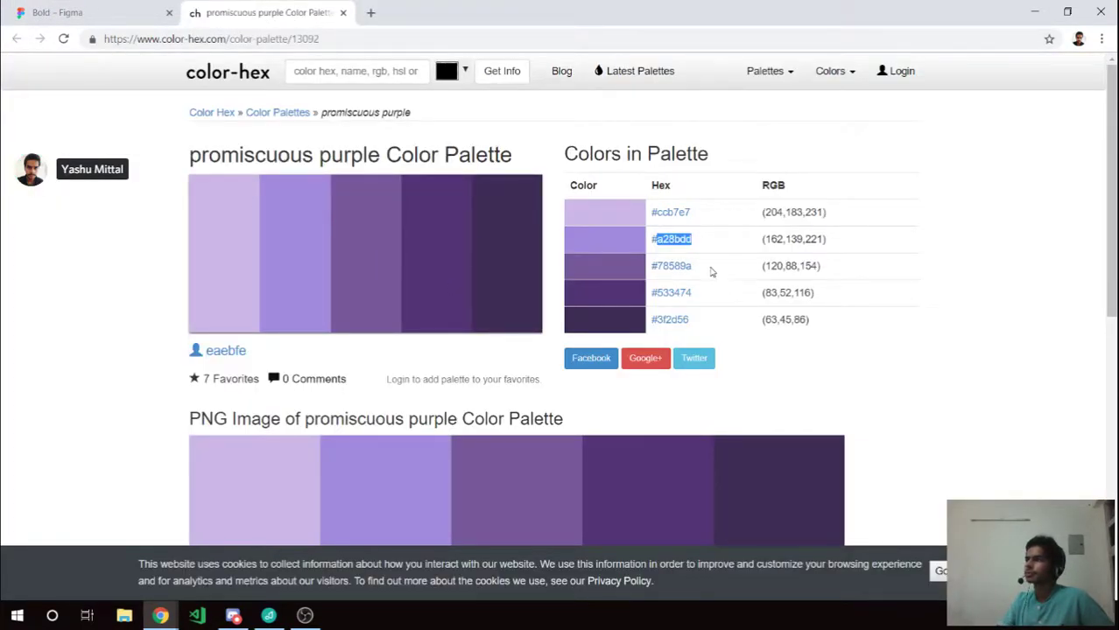
left_click_drag(695, 265, 652, 265)
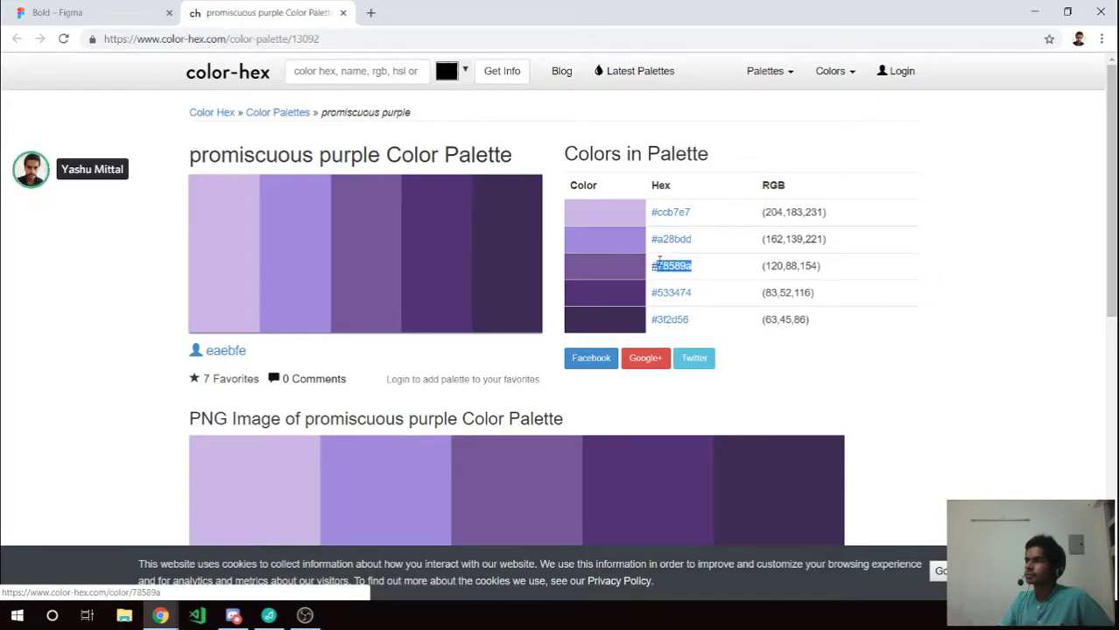
key("ctrl+Tab")
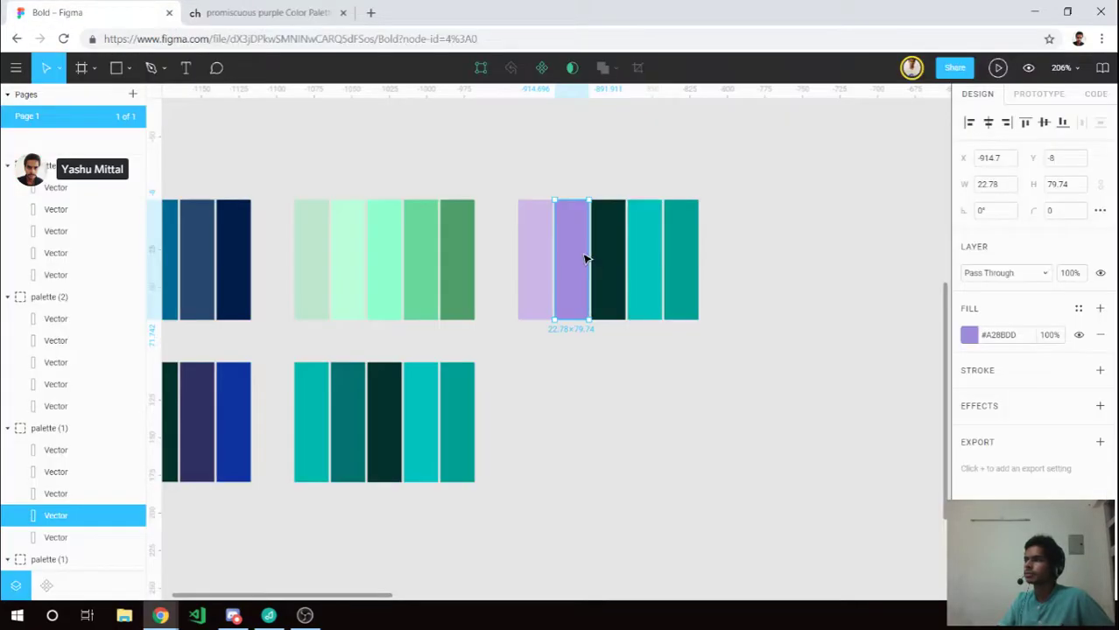
left_click(612, 251)
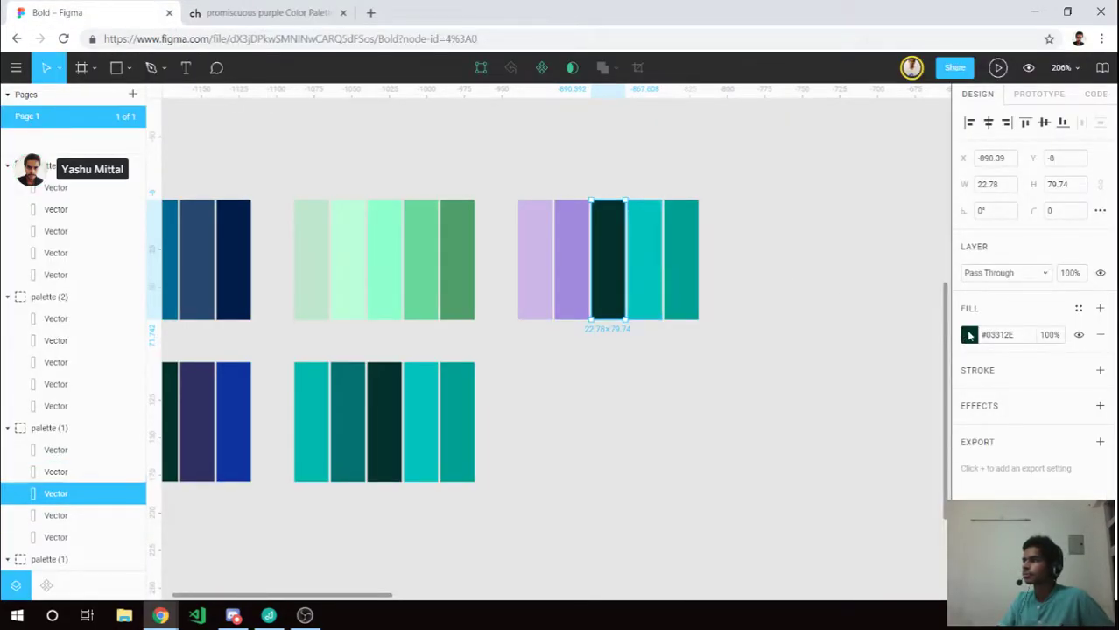
left_click(304, 14)
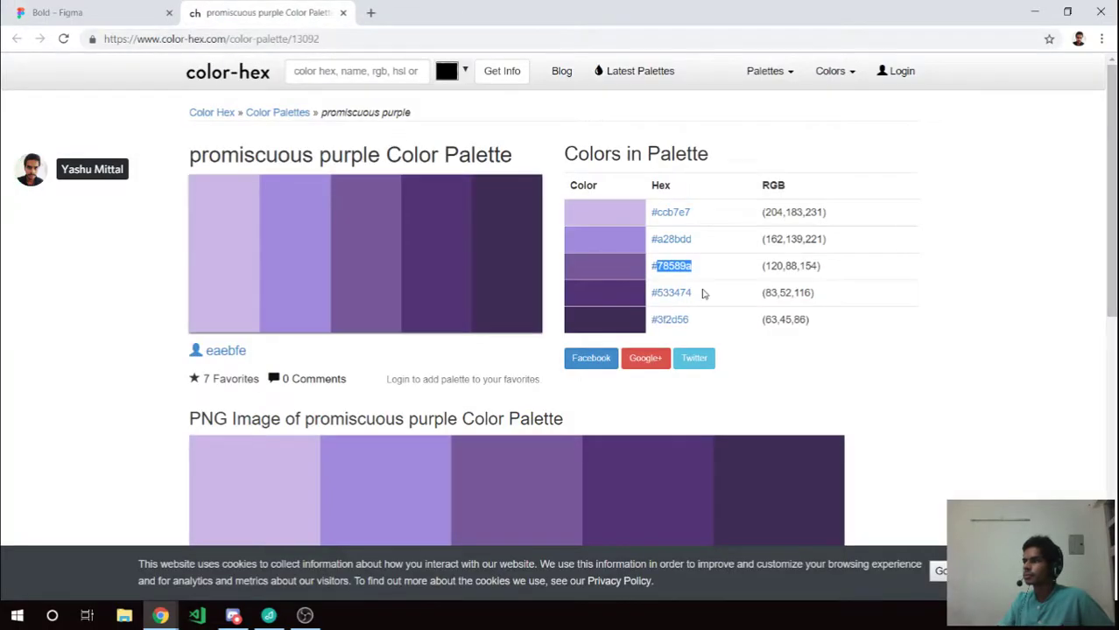
left_click_drag(705, 293, 659, 291)
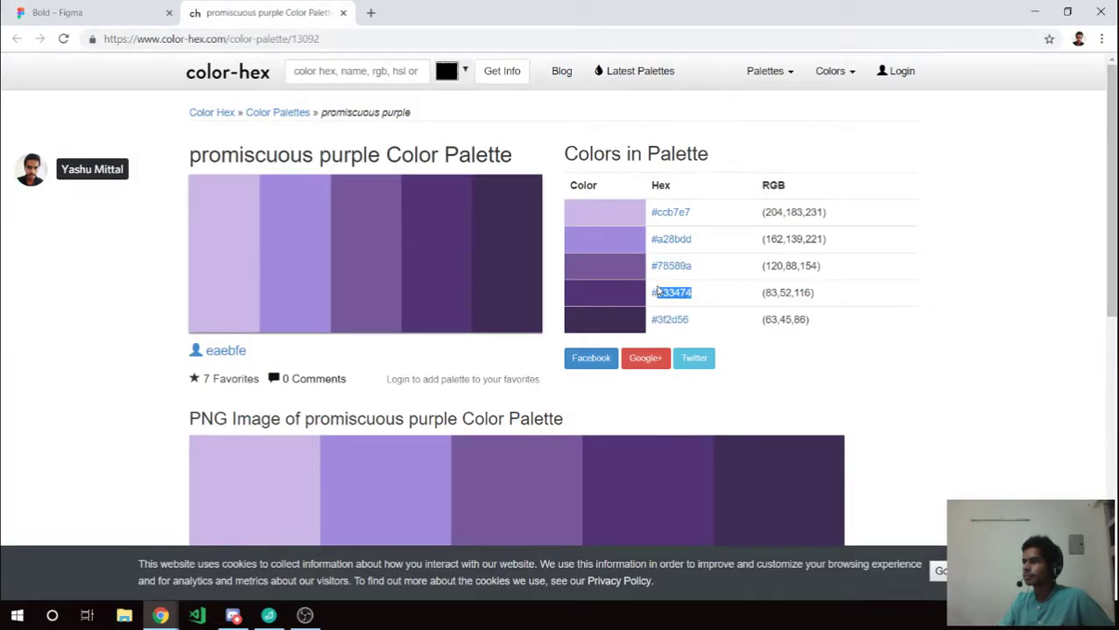
left_click(81, 14)
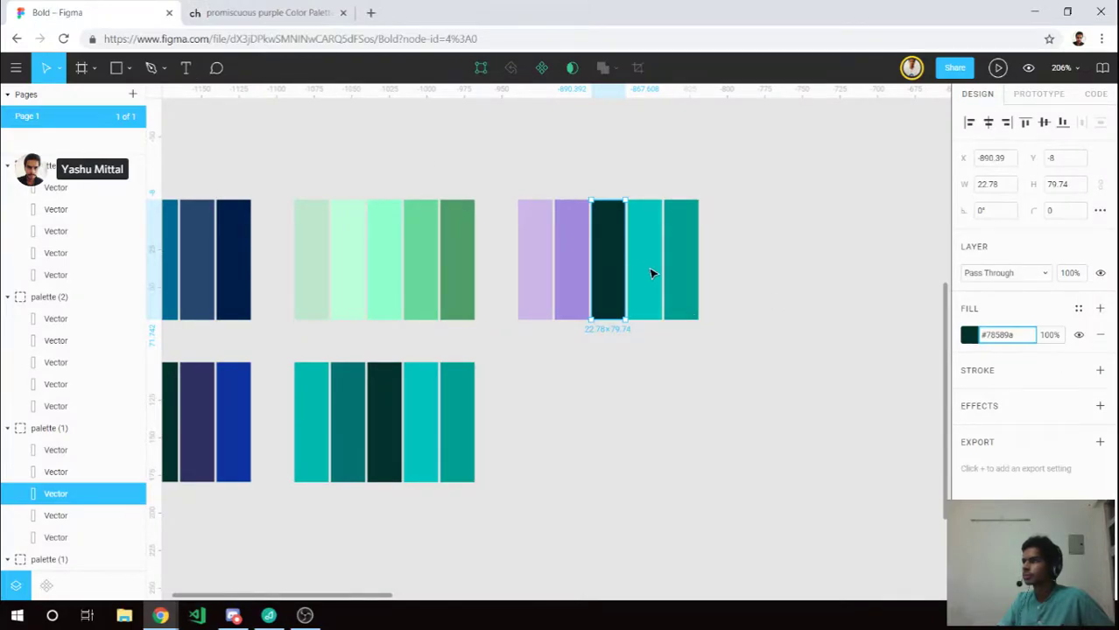
key("Return")
Recolour the fourth and fifth strips #533474 and #3F2D56.
left_click(644, 262)
left_click(991, 334)
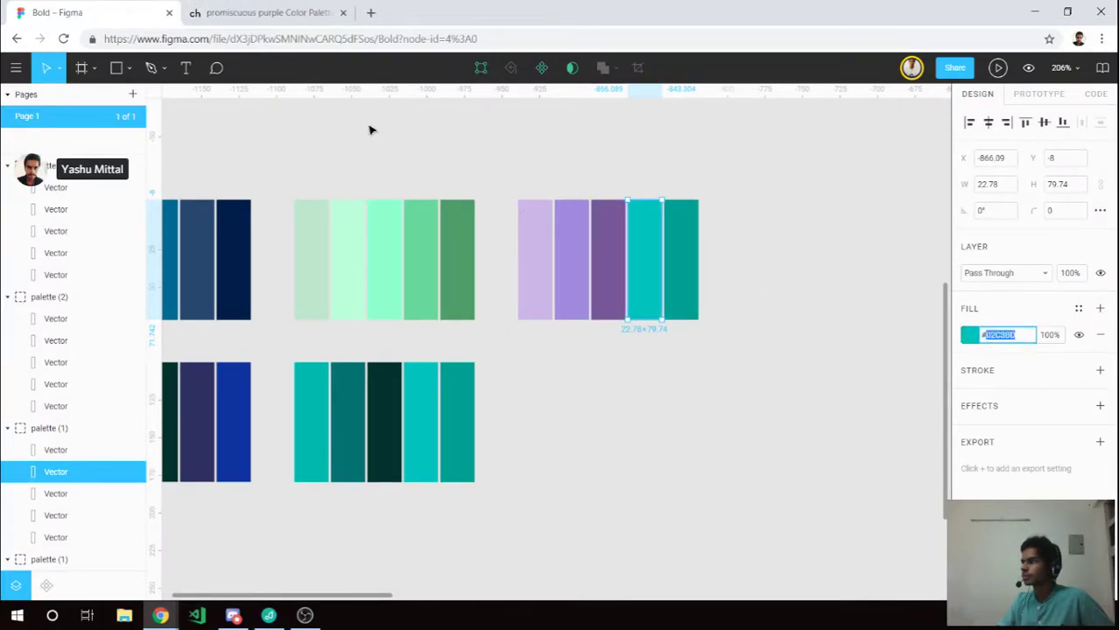
left_click(274, 22)
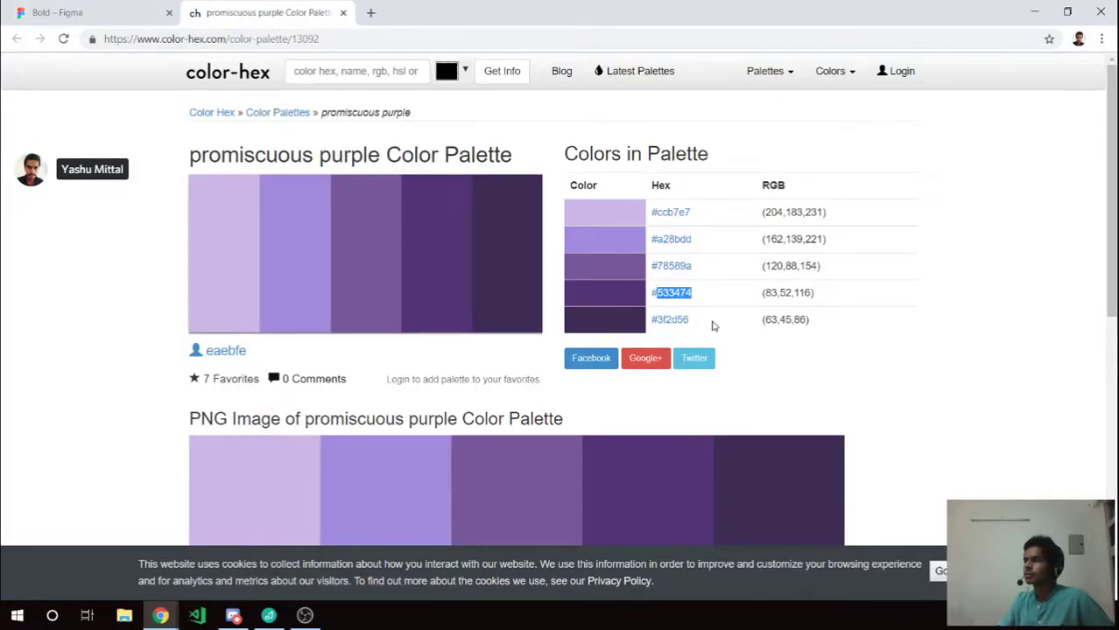
left_click_drag(692, 320, 656, 318)
left_click(87, 12)
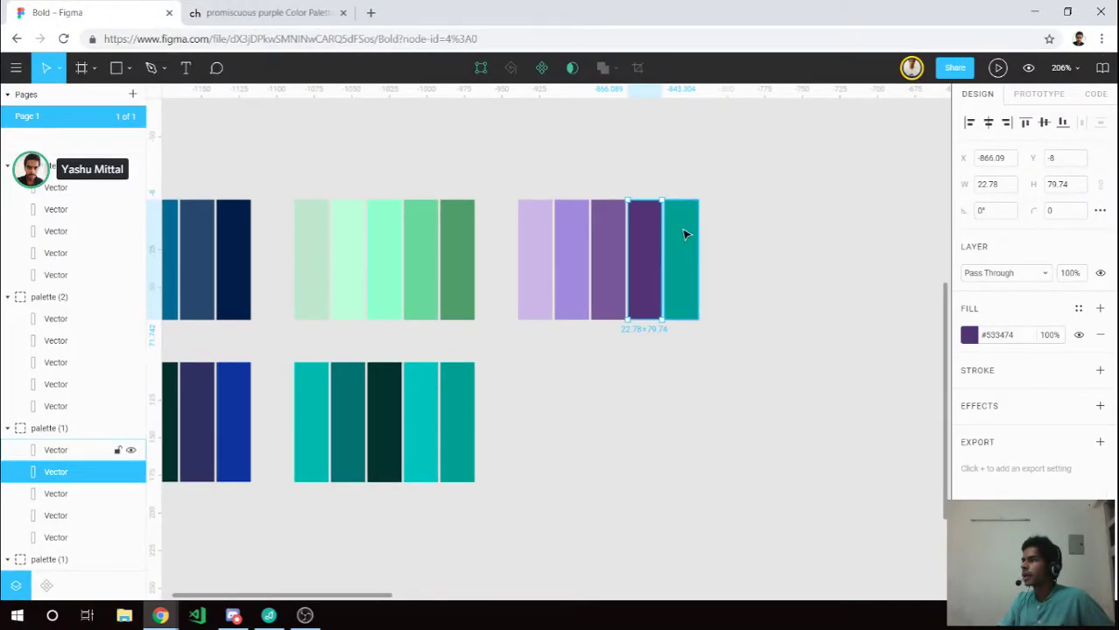
left_click(1007, 336)
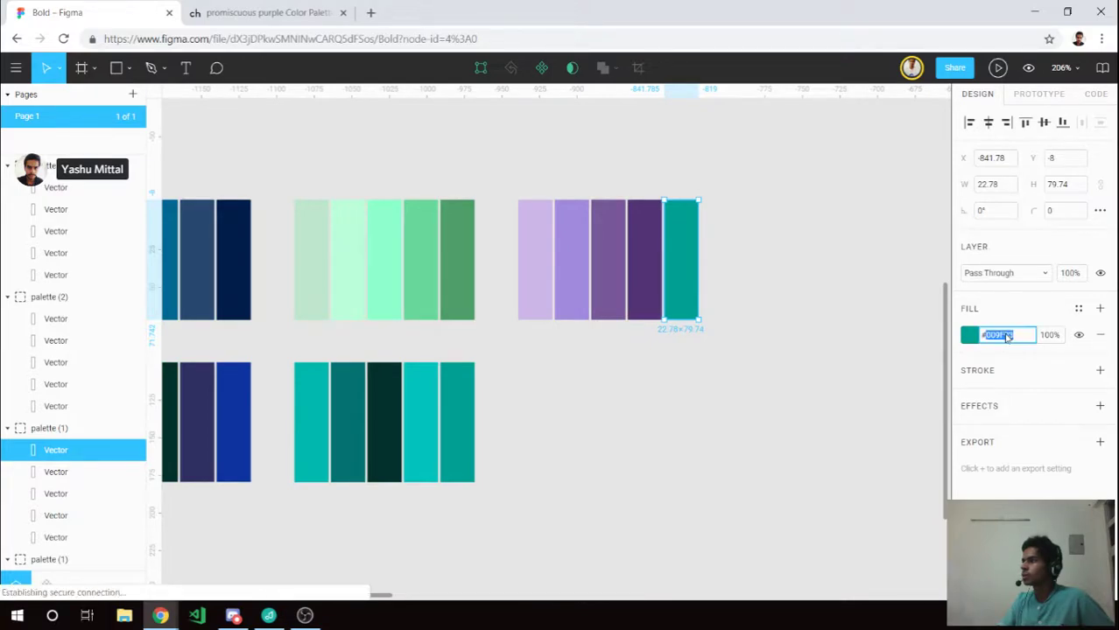
type("#3f2d56")
key("Return")
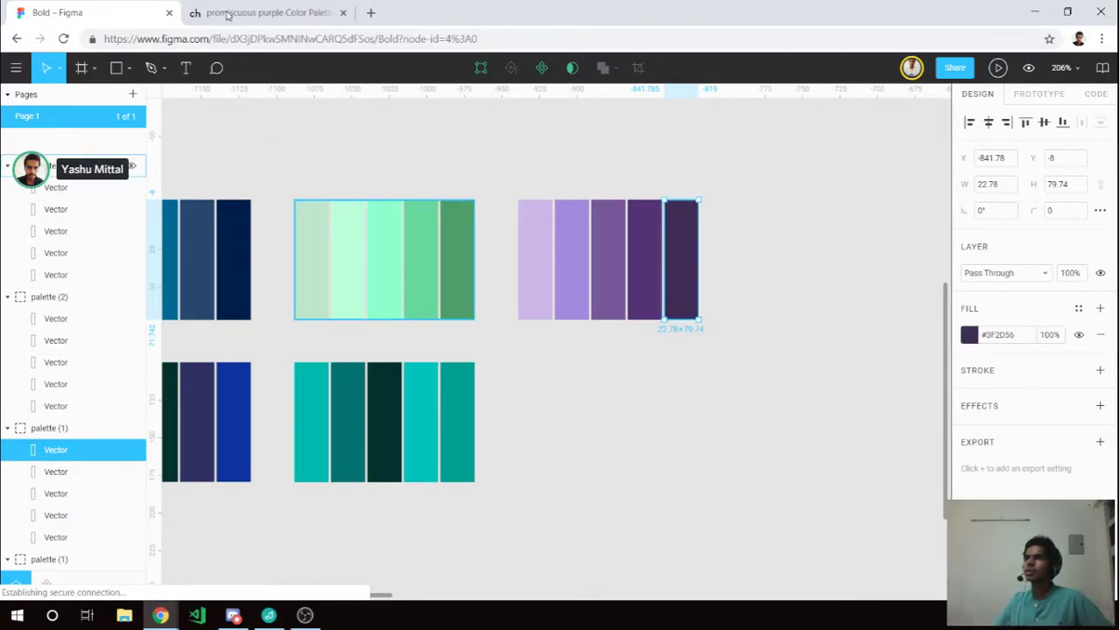
left_click(228, 15)
left_click(230, 40)
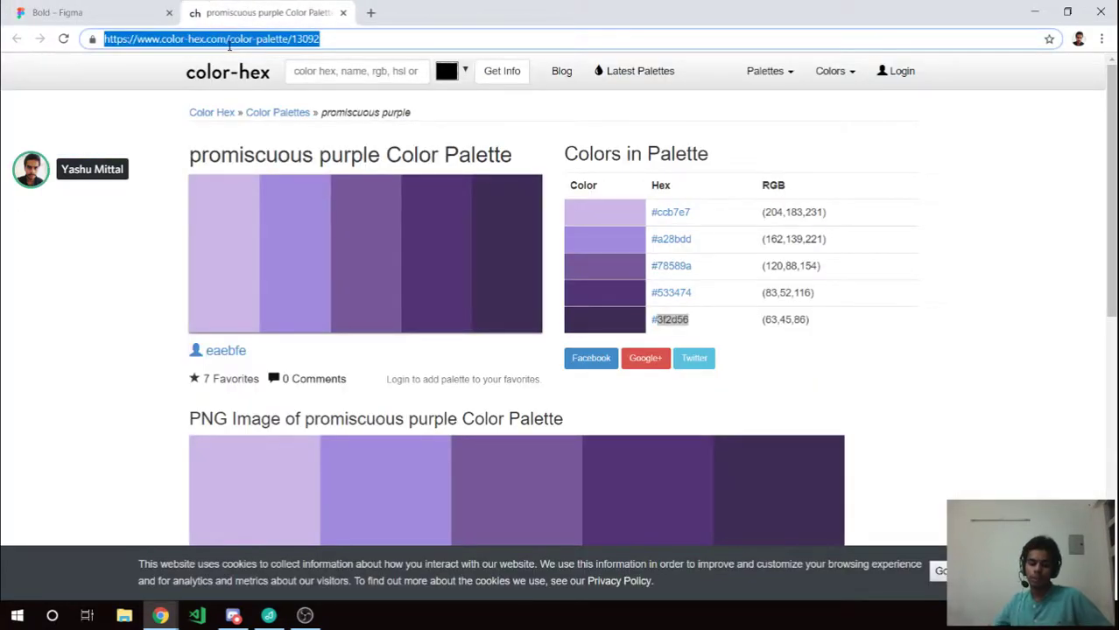
Search the web for colorhunt and open the Color Hunt site.
type("colorh")
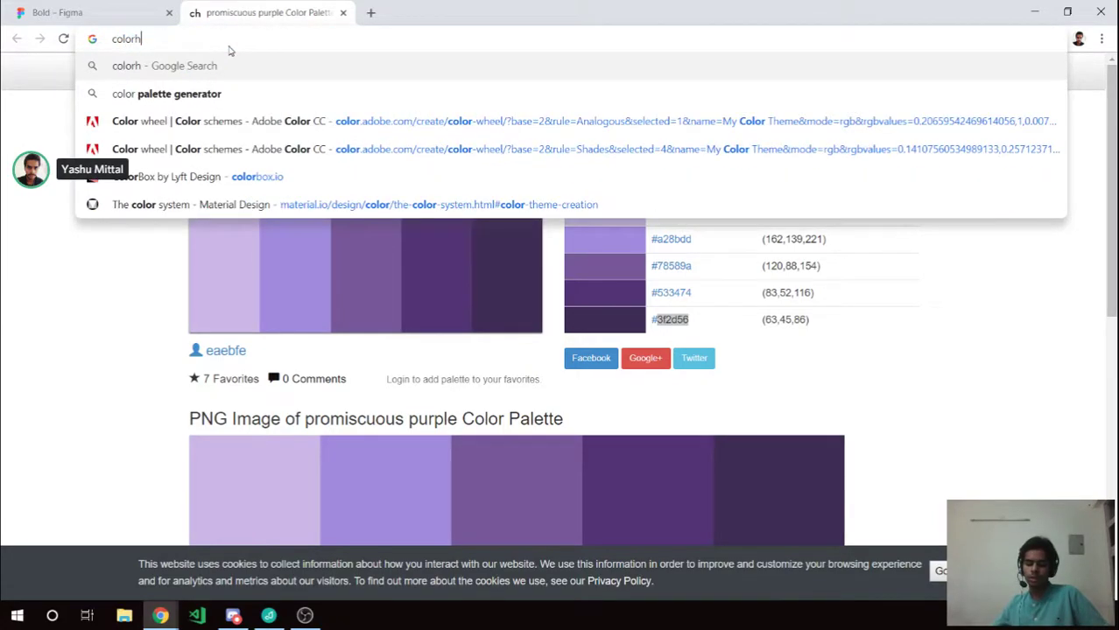
type("unt")
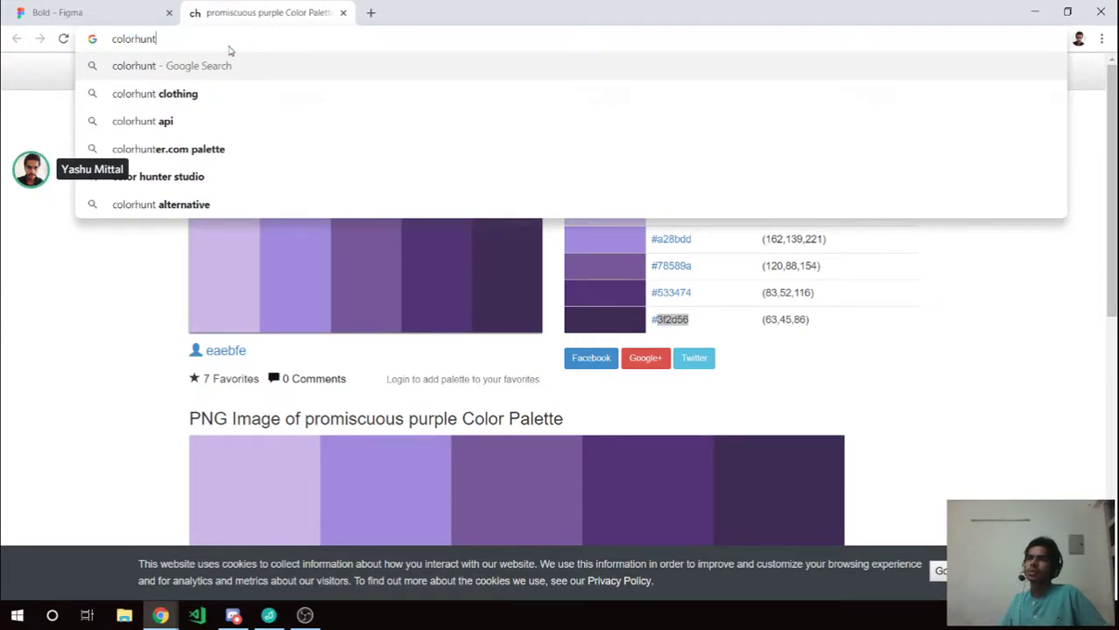
key("Return")
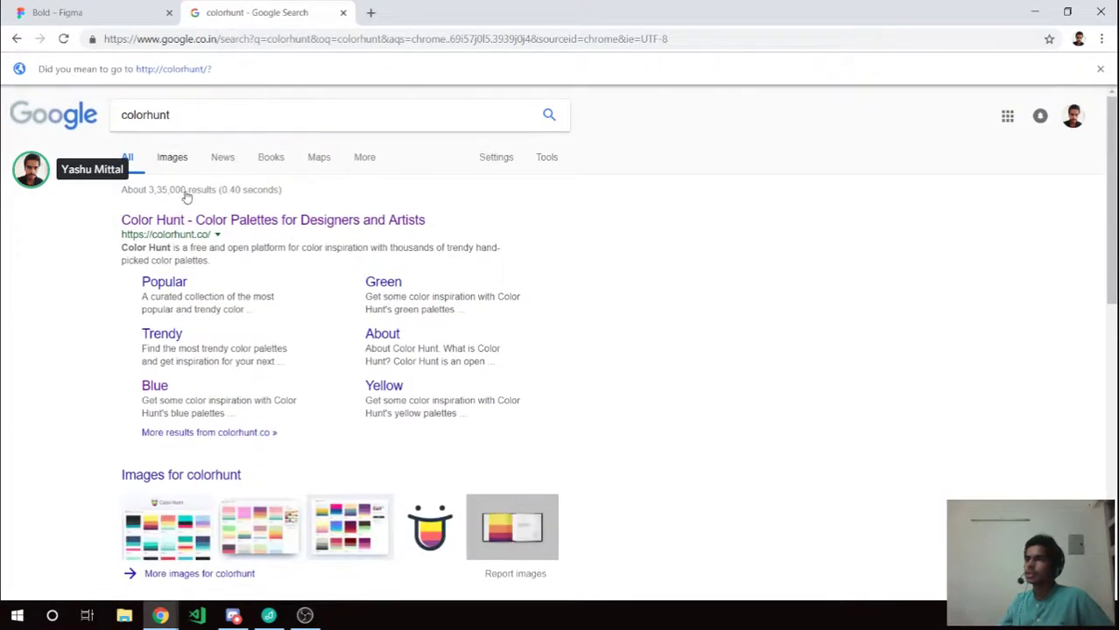
left_click(187, 224)
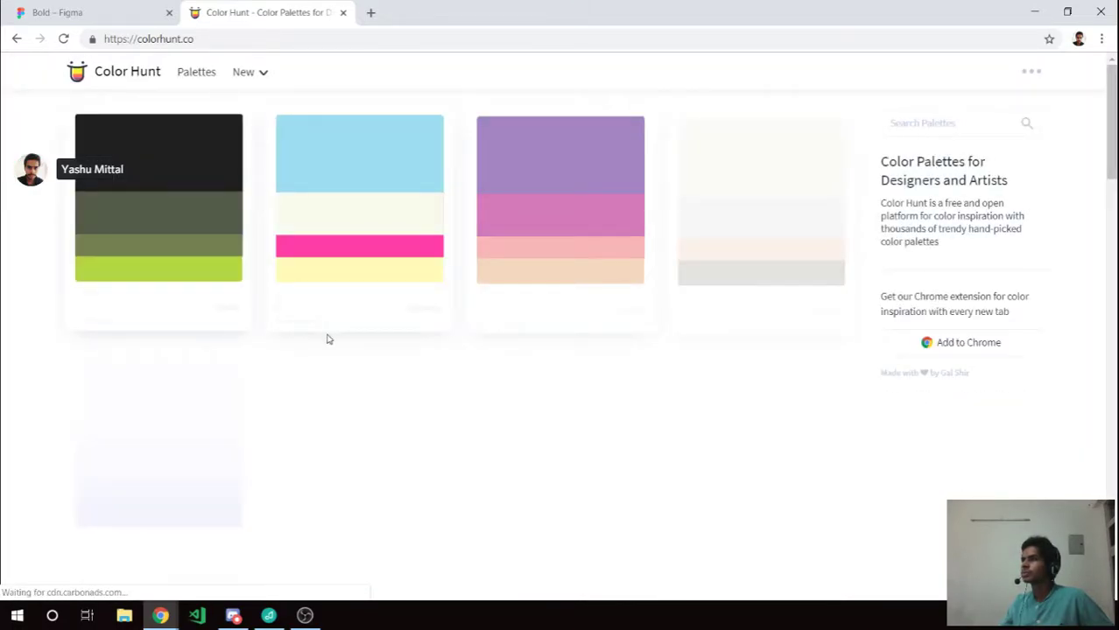
scroll(331, 341, "down", 1)
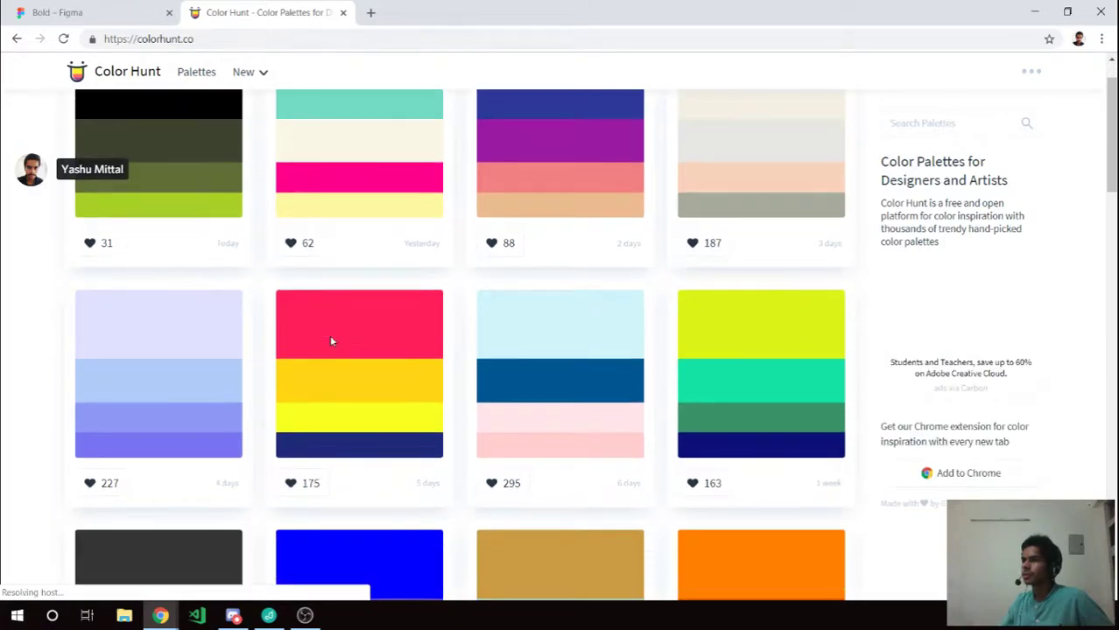
scroll(331, 342, "down", 2)
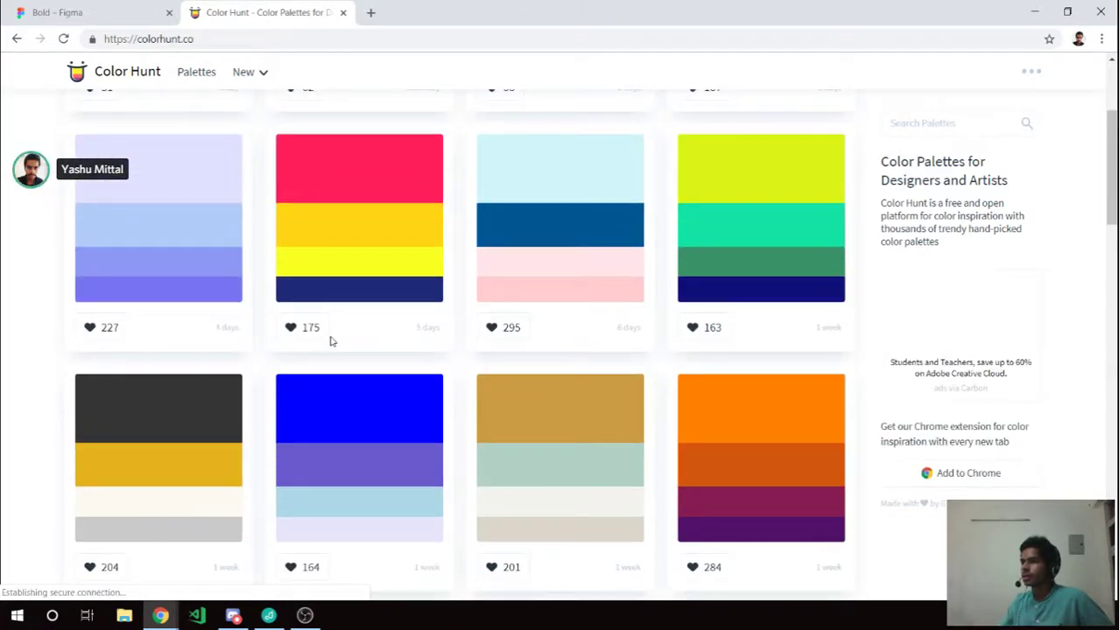
scroll(331, 341, "down", 1)
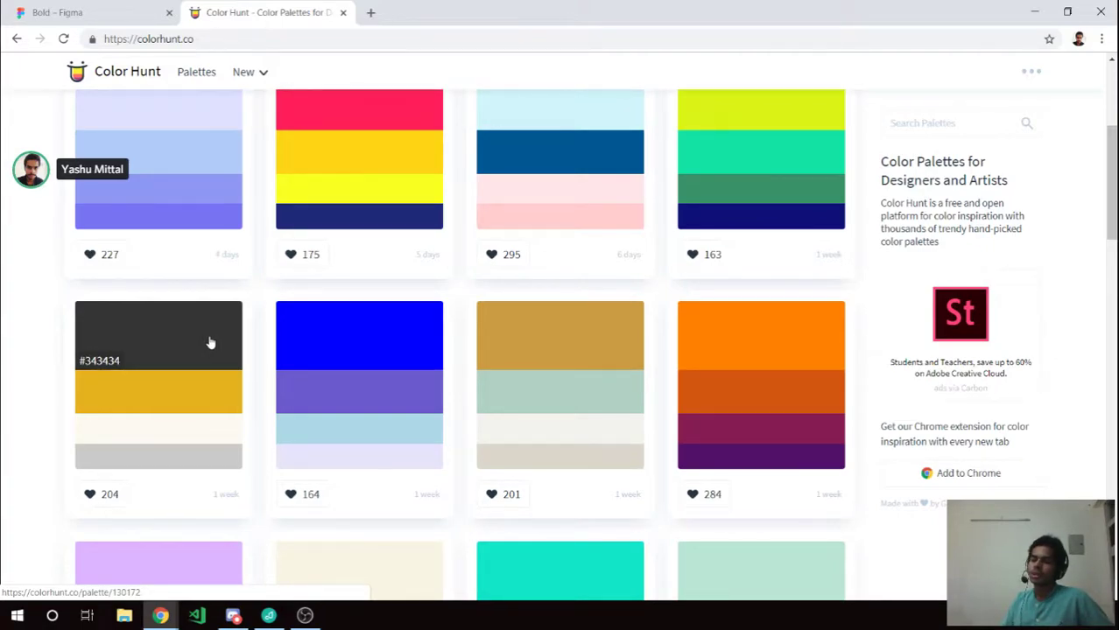
Browse the palette feed, inspecting #343434 and #CACACA, then return to the top.
left_click_drag(210, 342, 117, 346)
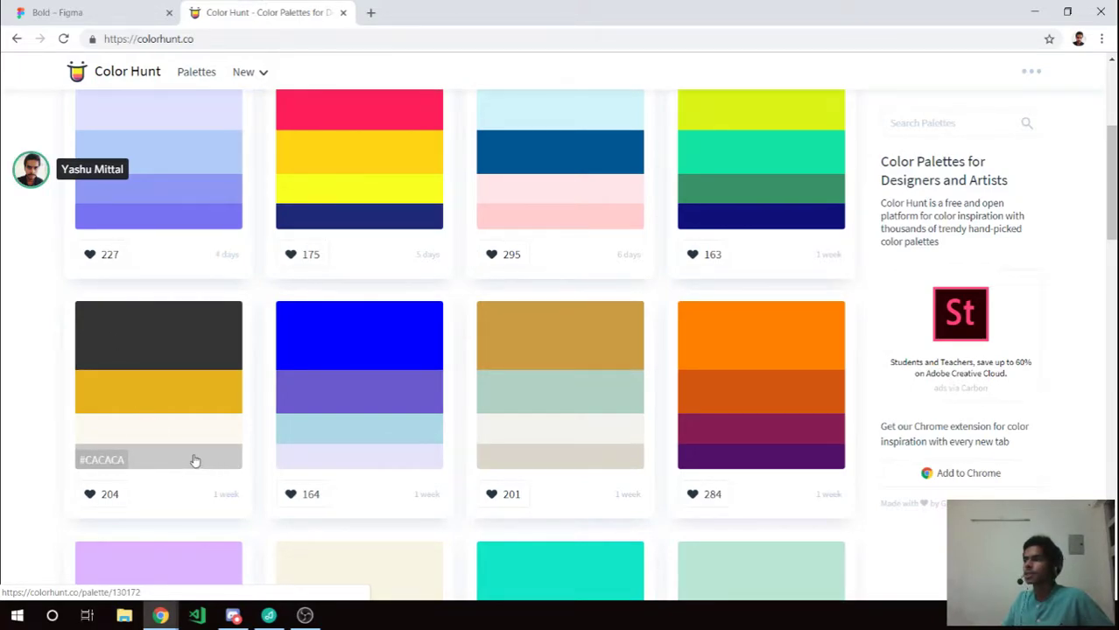
scroll(199, 289, "down", 1)
scroll(202, 288, "up", 1)
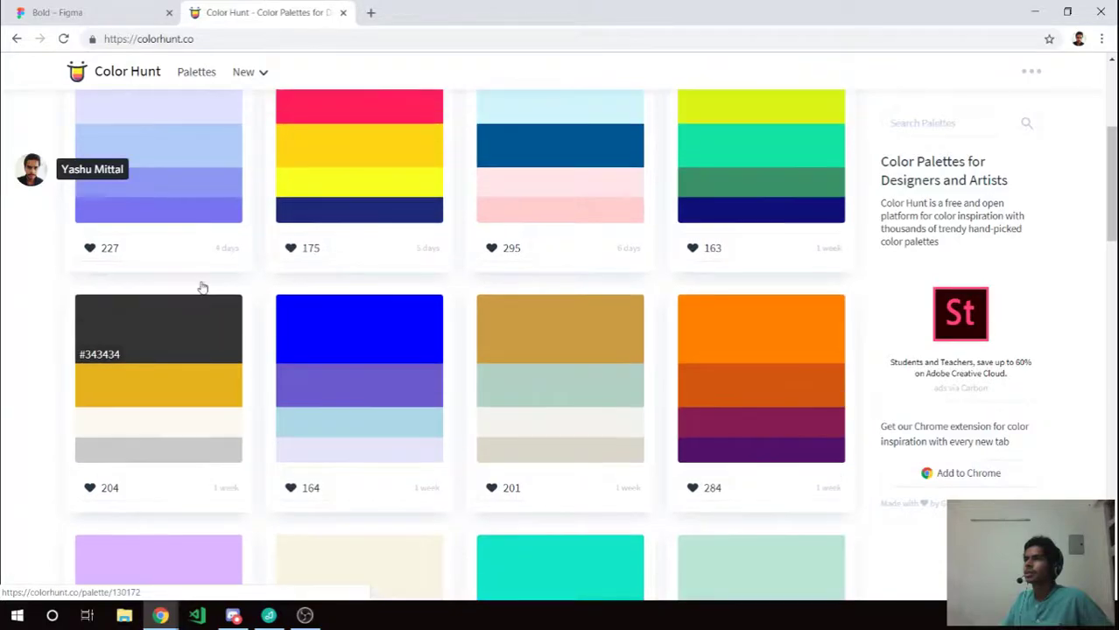
scroll(201, 288, "up", 1)
scroll(202, 287, "down", 3)
scroll(201, 287, "down", 1)
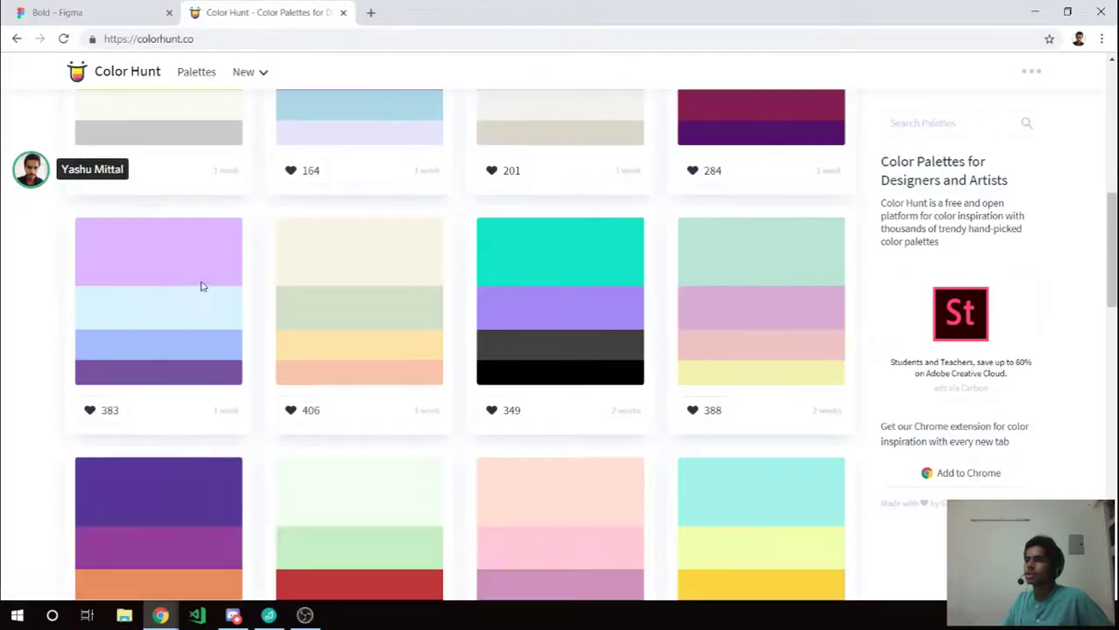
scroll(202, 288, "up", 3)
scroll(202, 288, "up", 5)
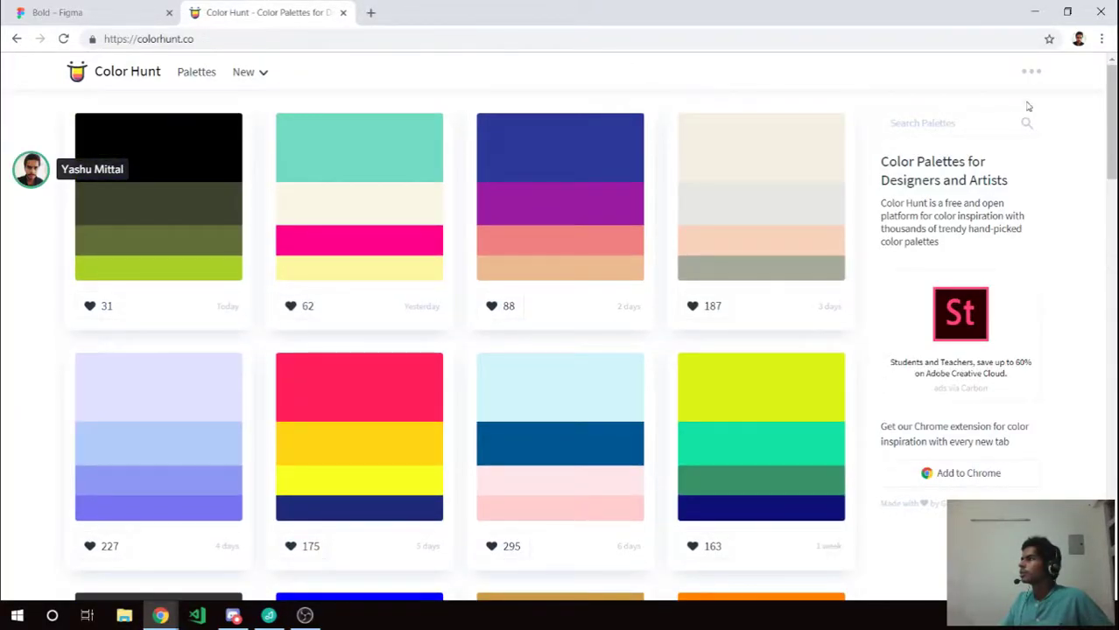
Check the empty liked-palettes collection and return to the Color Hunt home page.
left_click(1033, 75)
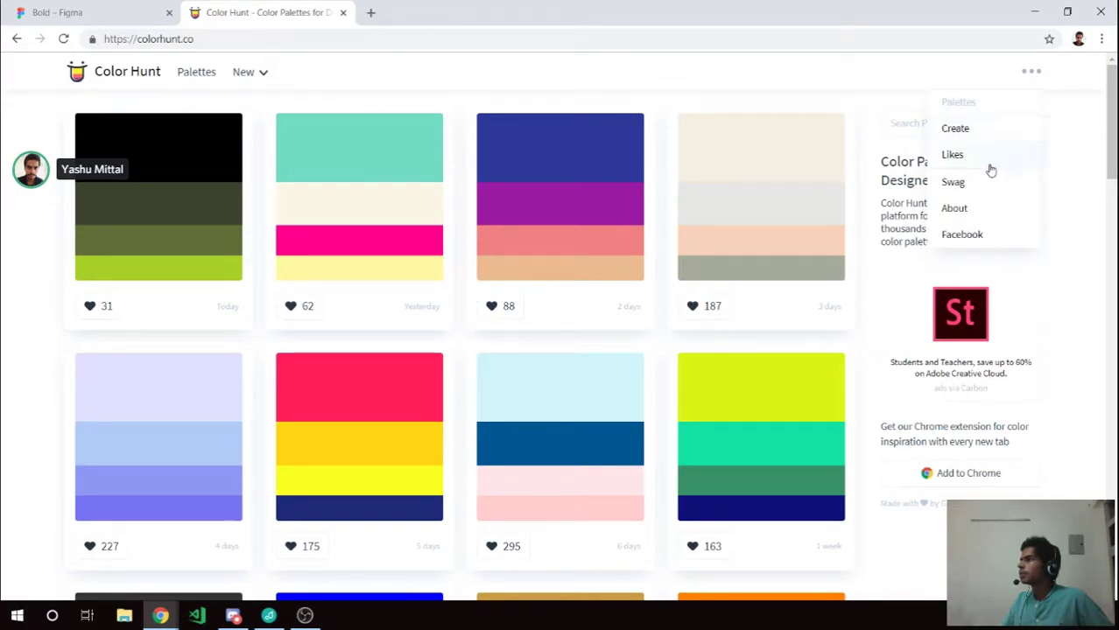
left_click(956, 155)
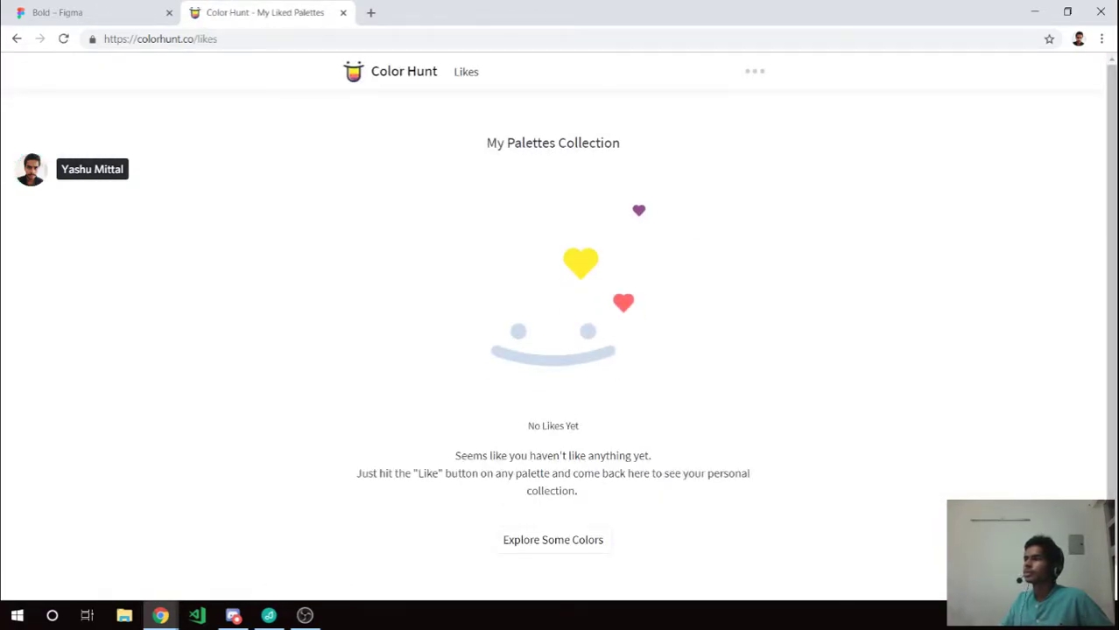
left_click(15, 40)
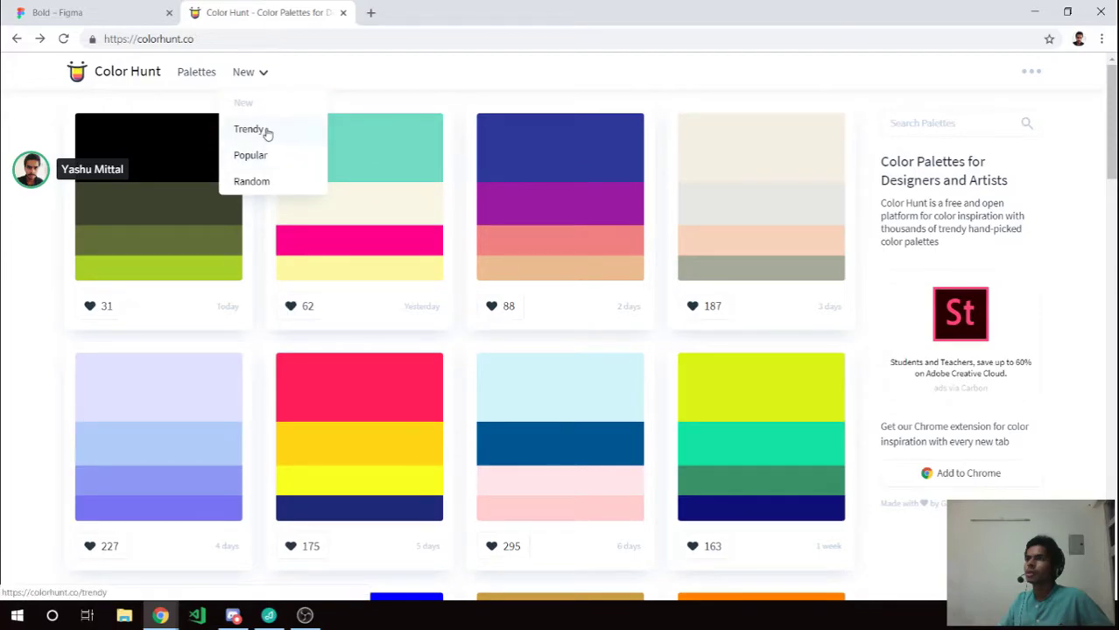
Switch the feed to Trendy palettes and scroll through them.
left_click(249, 129)
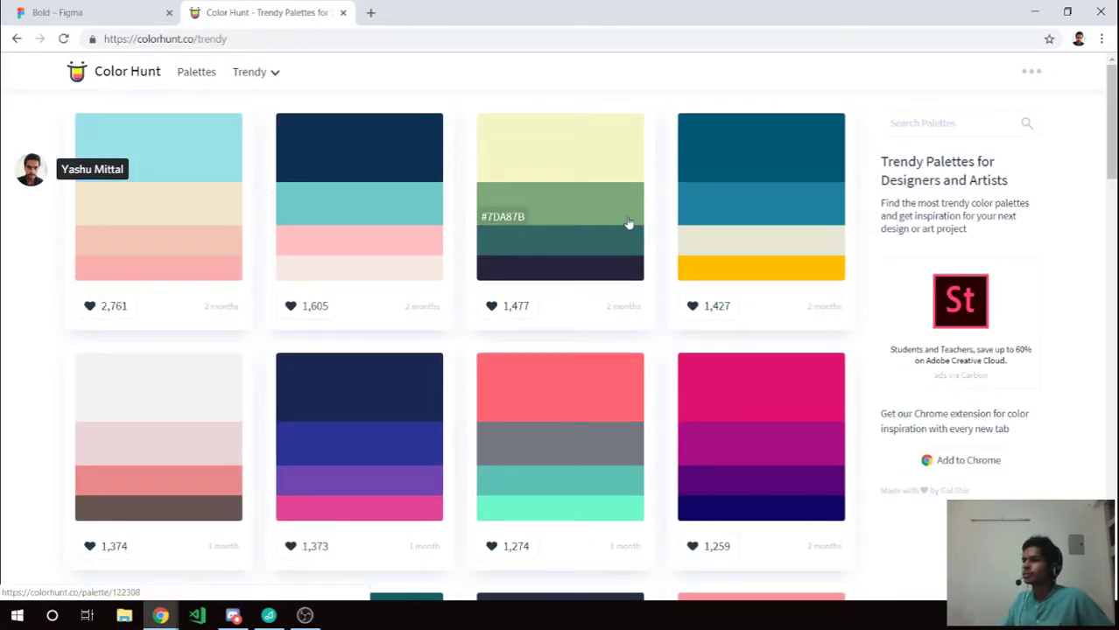
scroll(627, 224, "down", 1)
scroll(628, 224, "down", 2)
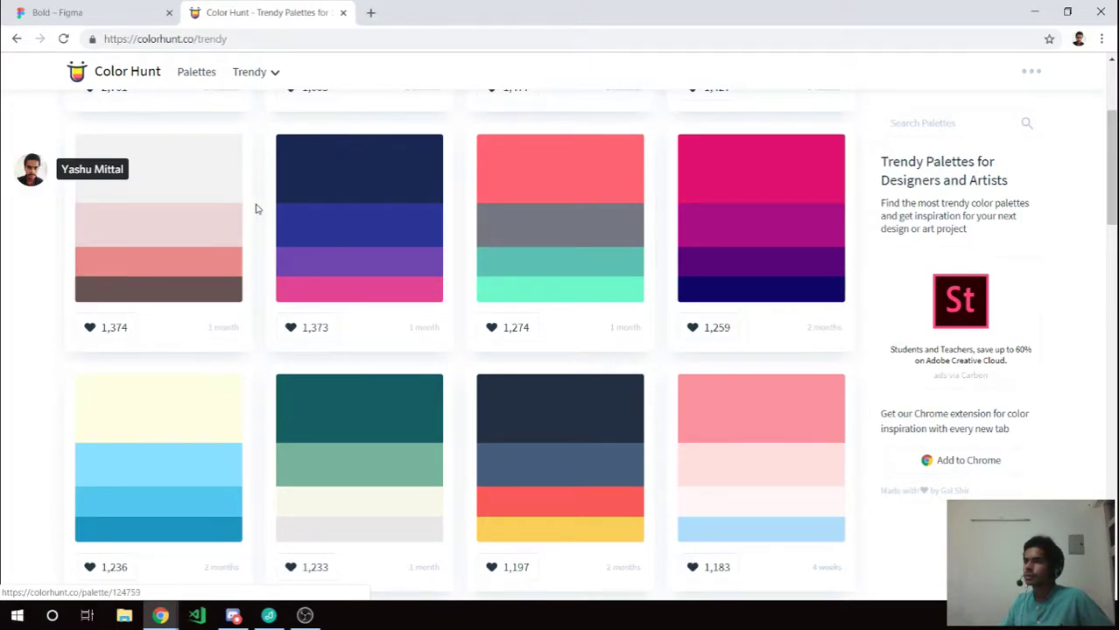
scroll(287, 210, "down", 2)
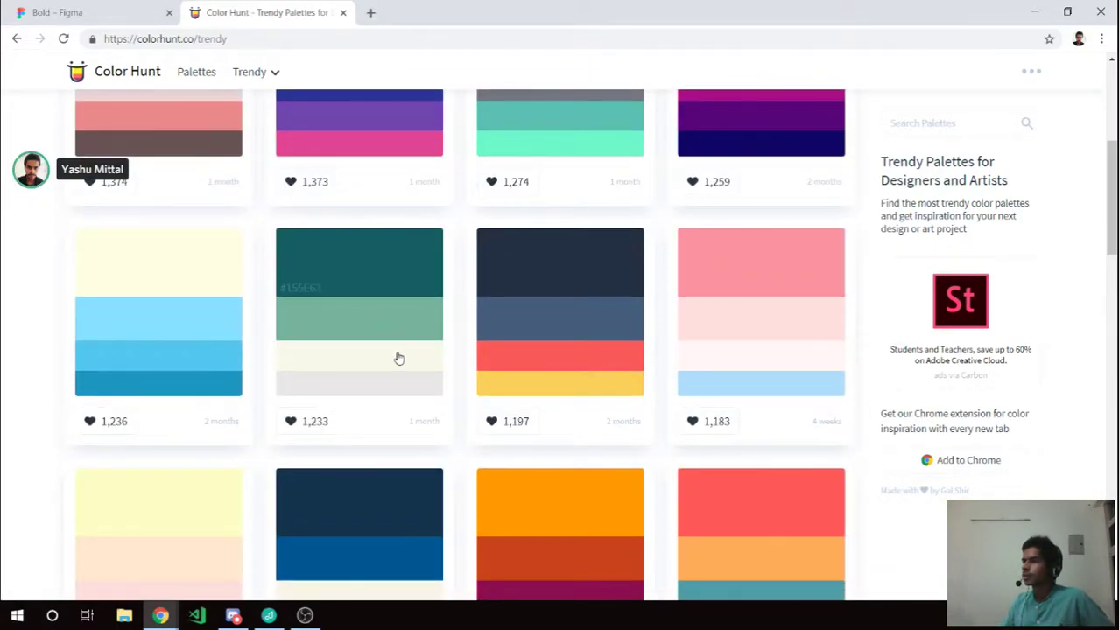
scroll(396, 294, "down", 2)
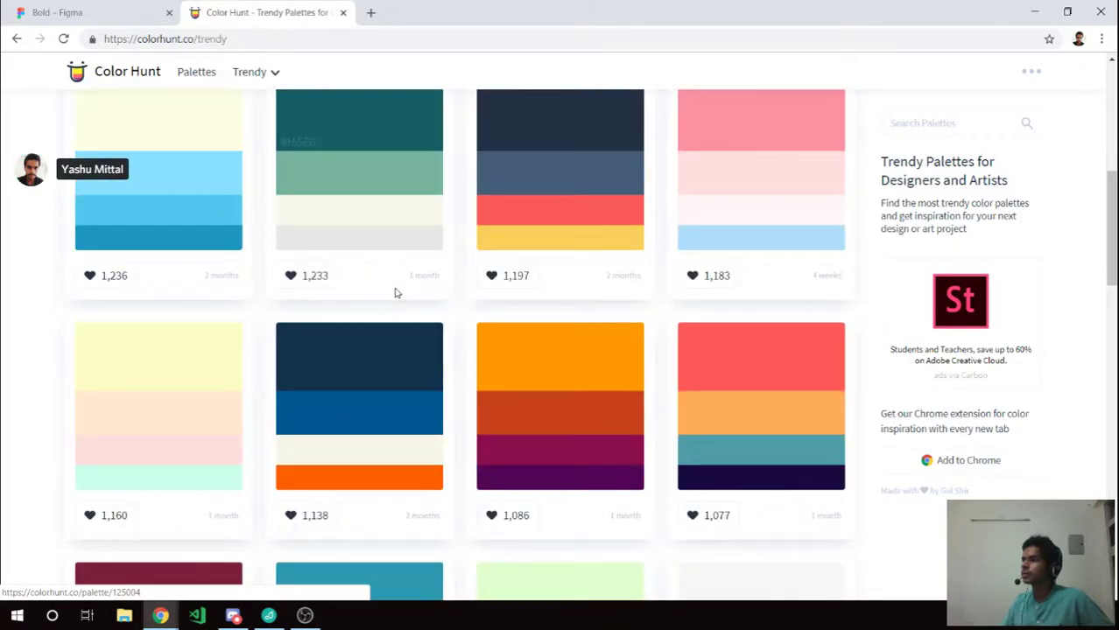
scroll(395, 294, "down", 2)
scroll(396, 294, "down", 2)
scroll(396, 294, "down", 1)
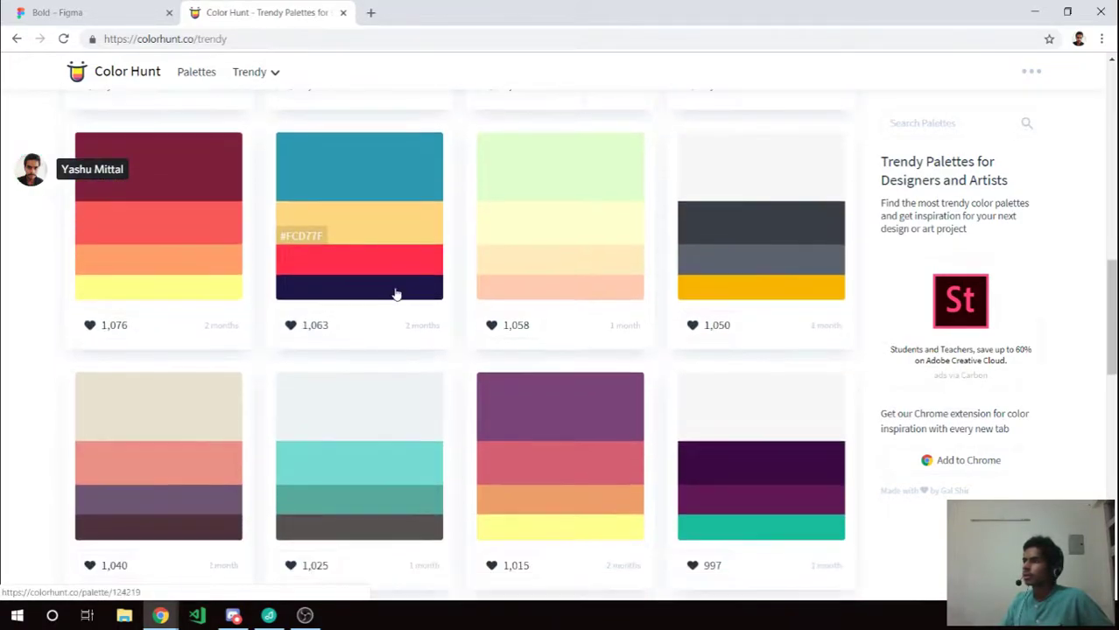
scroll(396, 295, "down", 1)
scroll(395, 293, "down", 2)
scroll(395, 293, "down", 1)
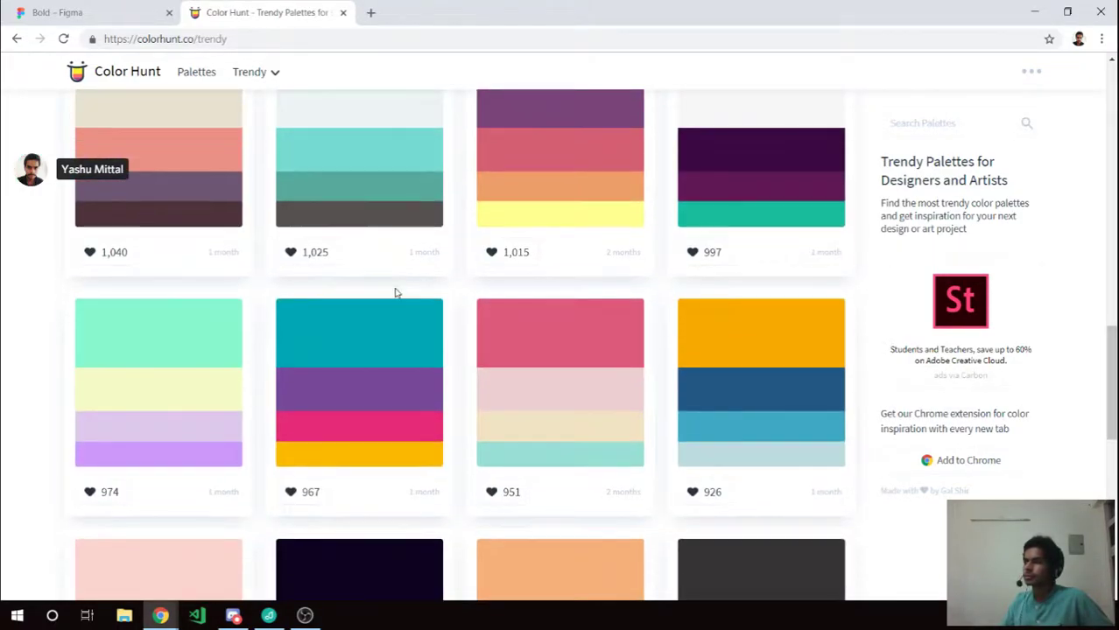
scroll(395, 293, "down", 1)
scroll(396, 295, "down", 2)
scroll(396, 294, "down", 1)
scroll(395, 294, "down", 2)
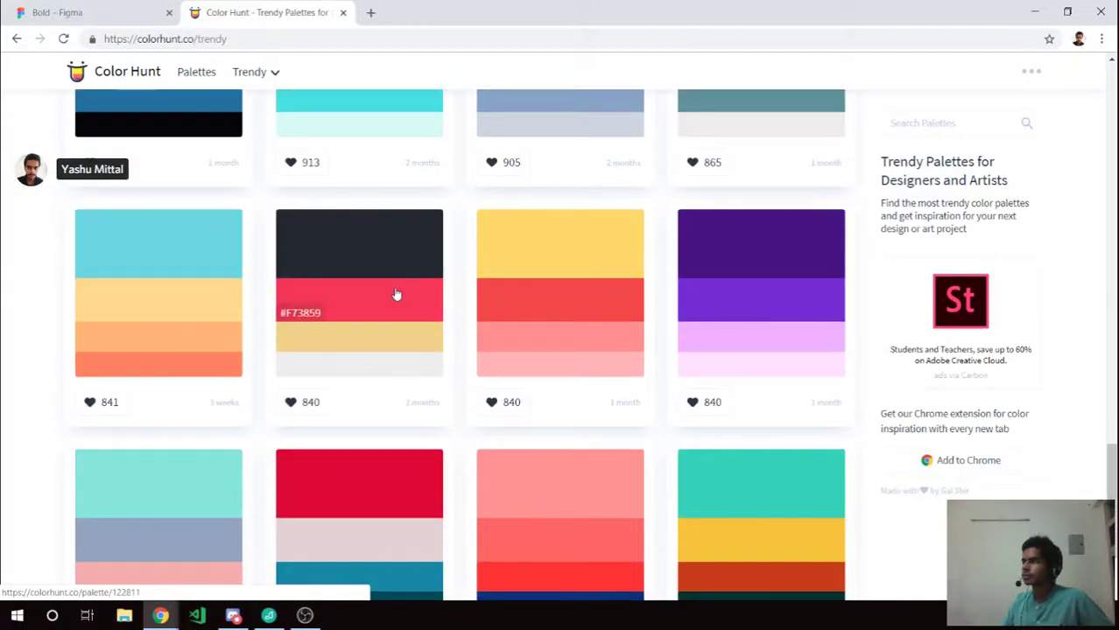
scroll(396, 294, "down", 1)
scroll(396, 295, "down", 2)
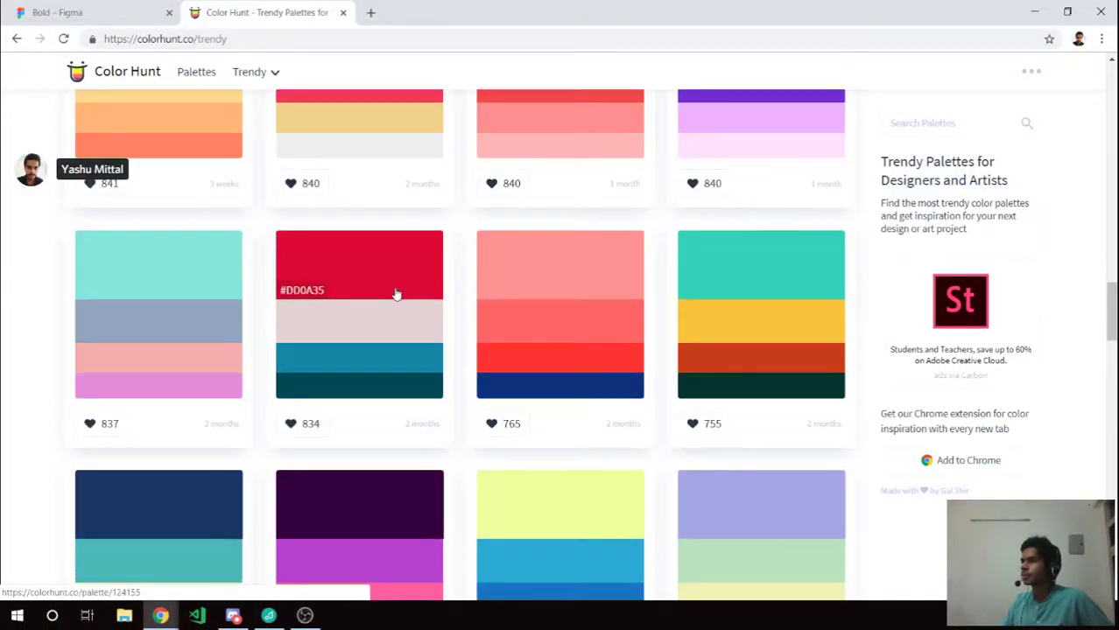
scroll(395, 294, "up", 10)
scroll(396, 294, "up", 5)
scroll(394, 292, "up", 5)
scroll(394, 292, "up", 3)
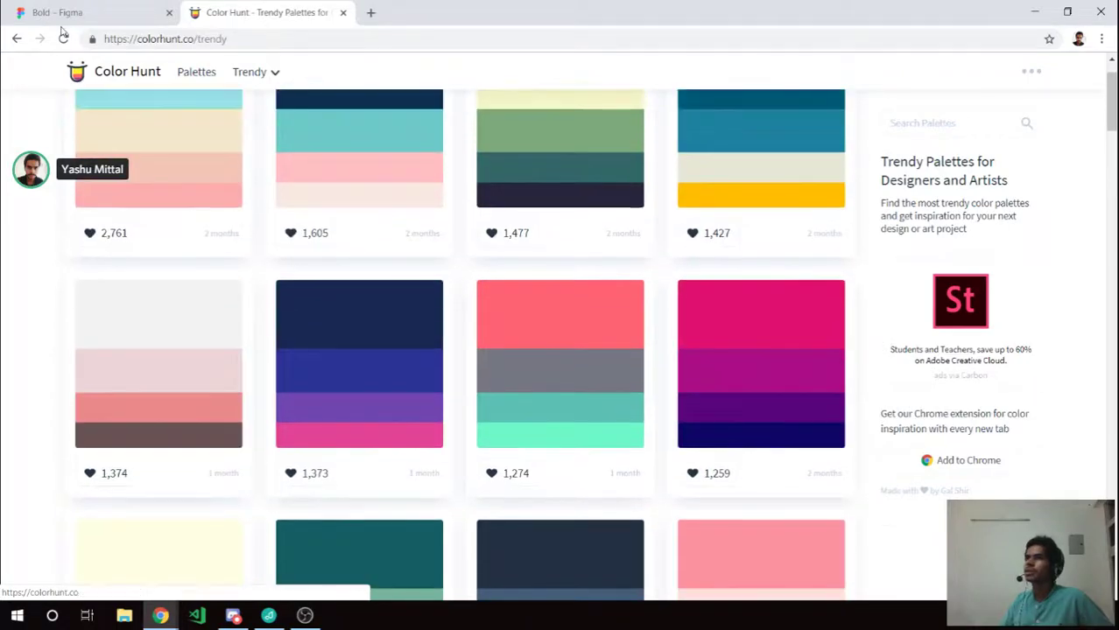
Glance at the Bold file, then show Color Hunt's New, Popular and Random sorting choices.
left_click(63, 12)
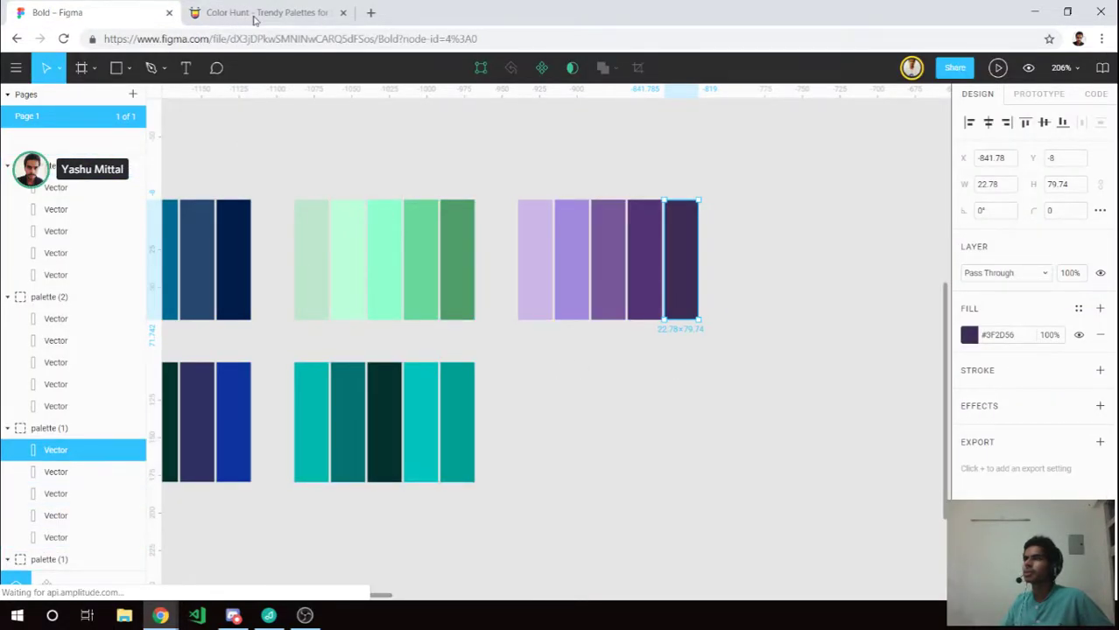
left_click(254, 16)
left_click(274, 70)
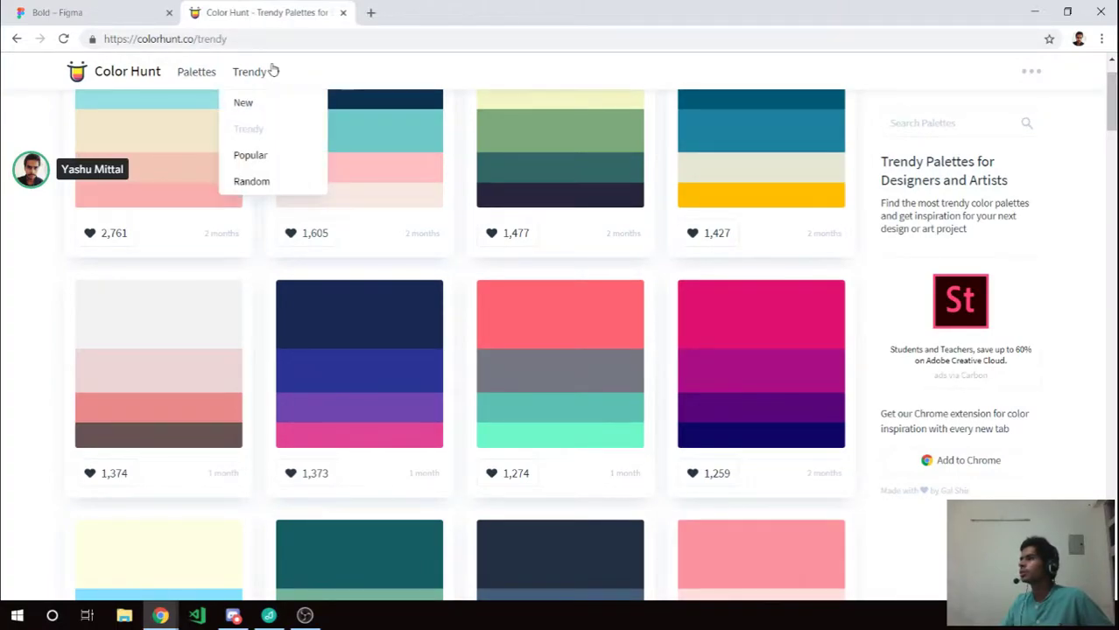
mouse_move(255, 72)
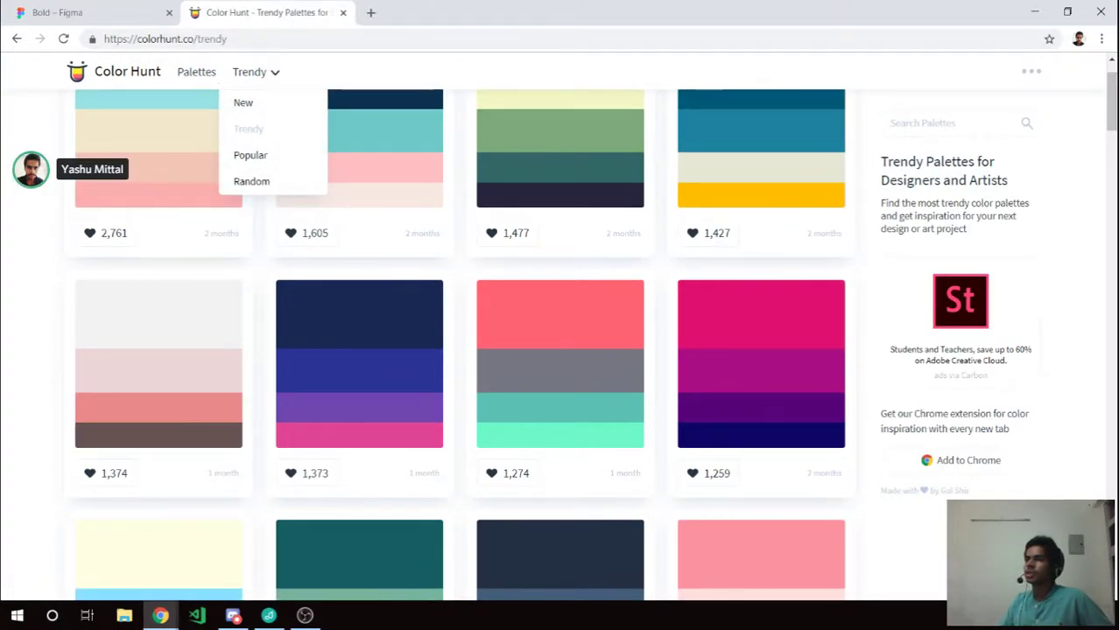
scroll(792, 274, "up", 1)
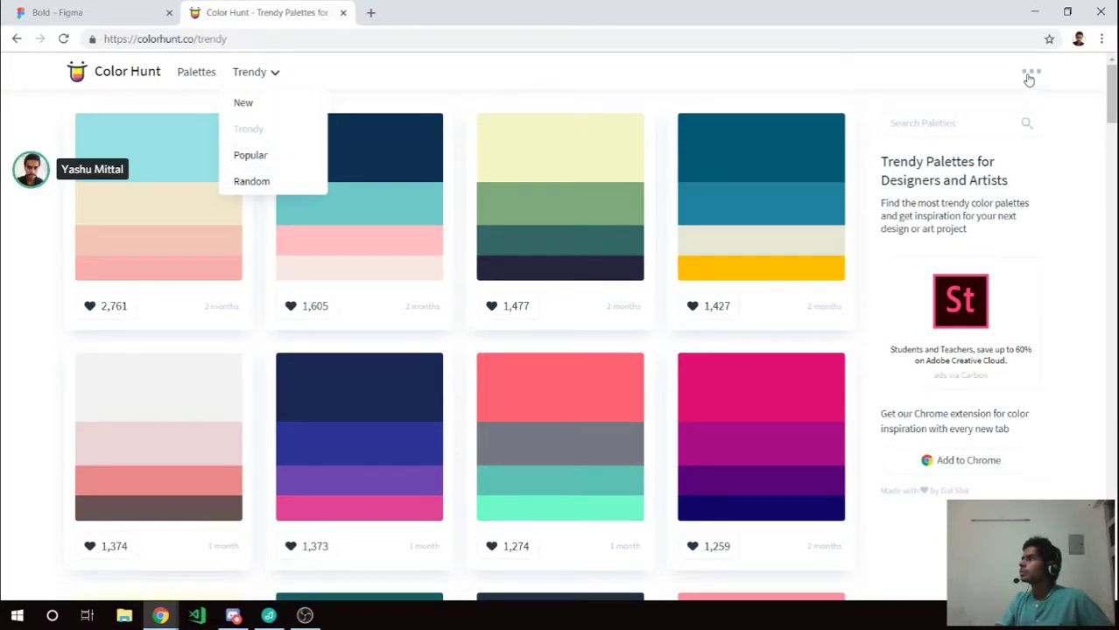
Start a new Color Hunt palette and paste #ccb7e7 from Figma into its top band.
mouse_move(1030, 71)
left_click(957, 128)
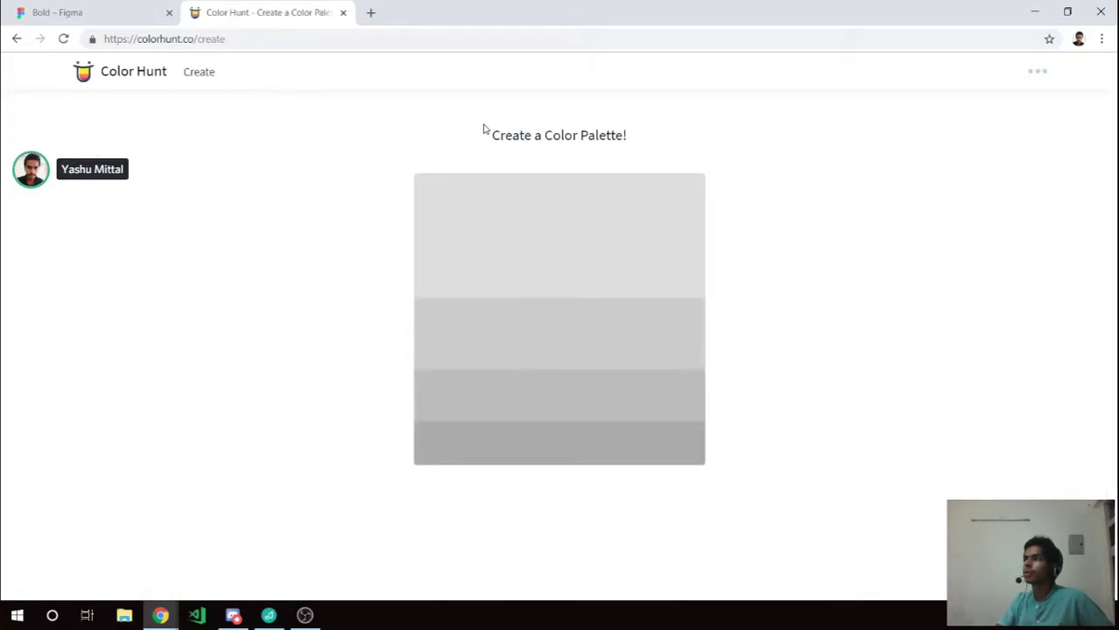
left_click(547, 240)
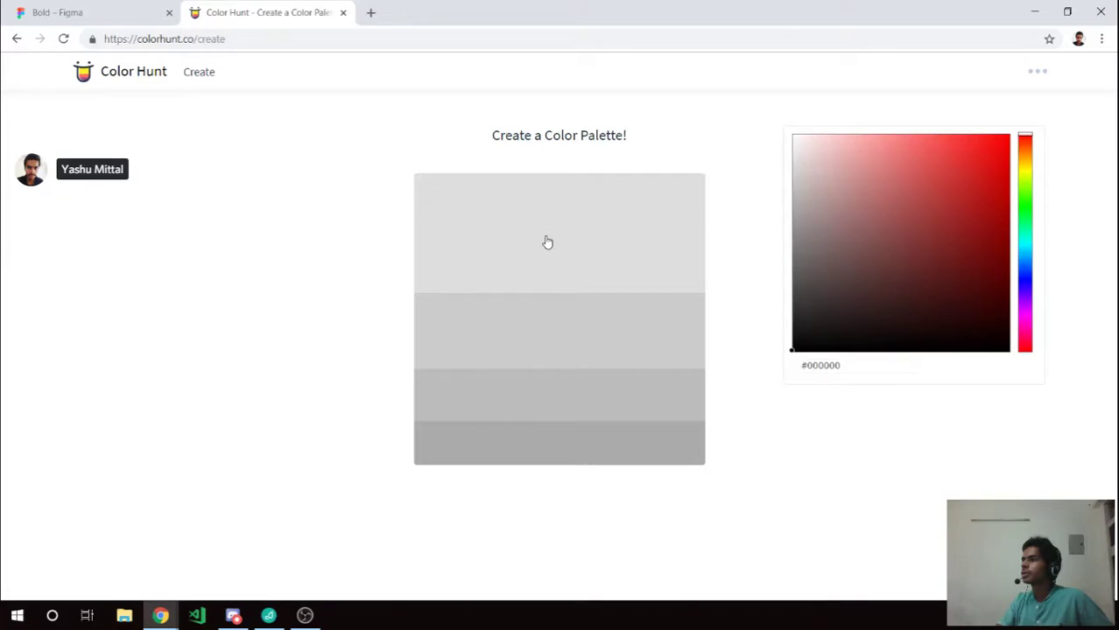
left_click(108, 11)
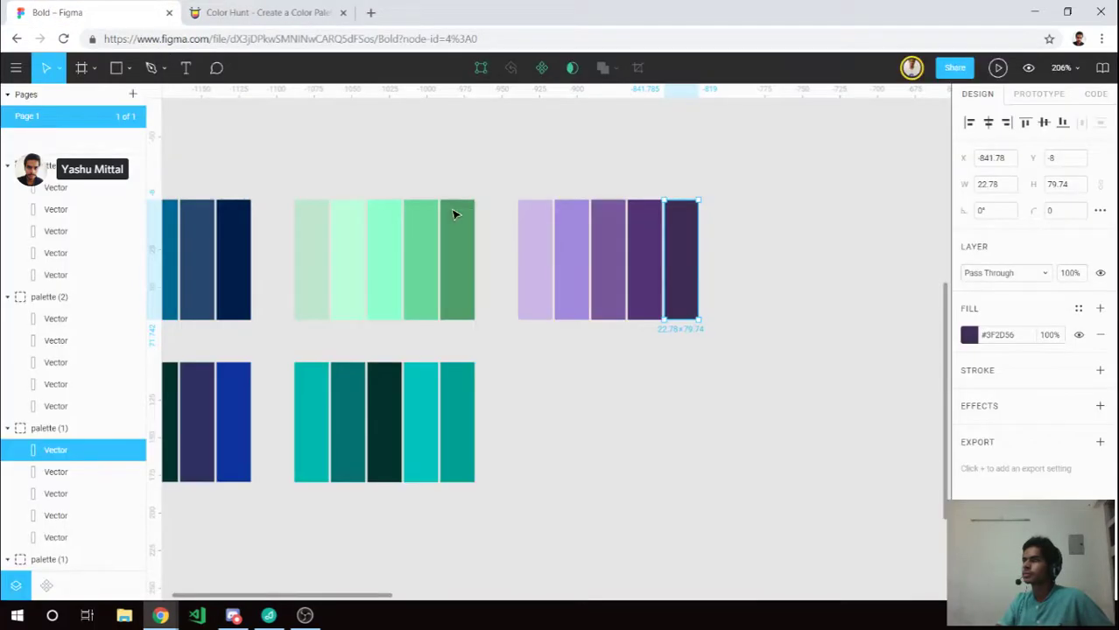
left_click(541, 242)
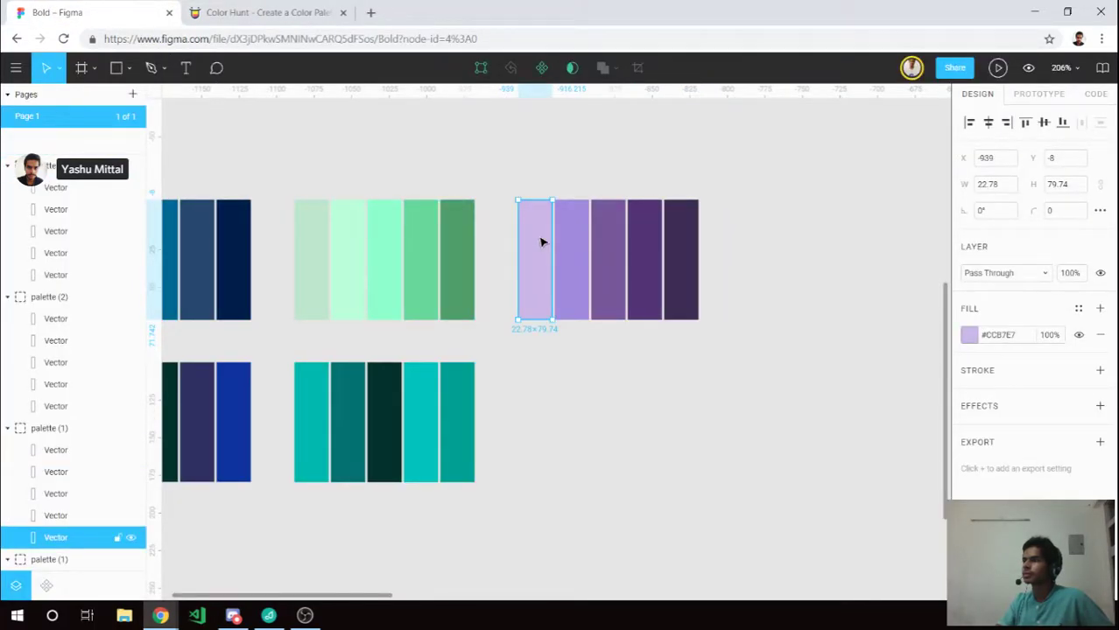
left_click(1002, 336)
left_click(263, 12)
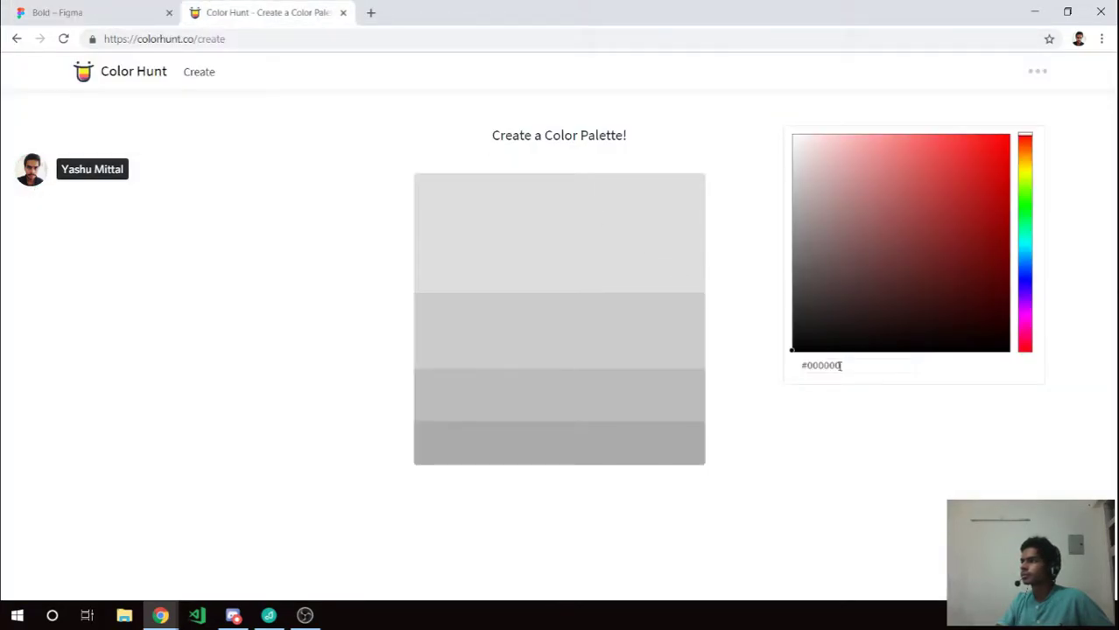
type("#ccb7e7")
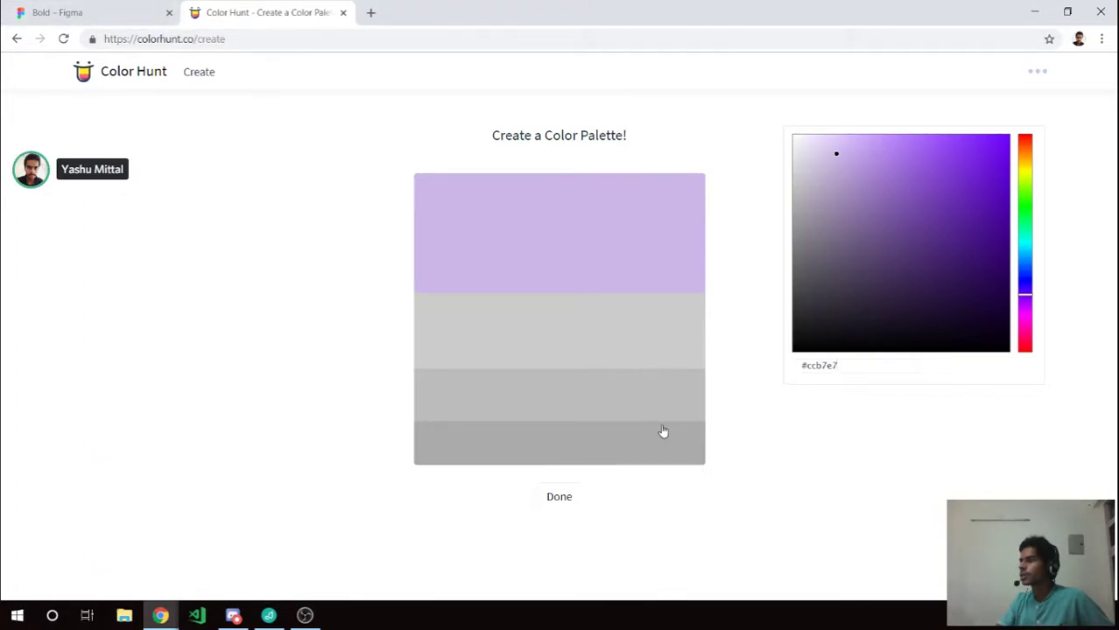
Copy #3f2d56 from the darkest Figma swatch into the palette's bottom band.
left_click(86, 13)
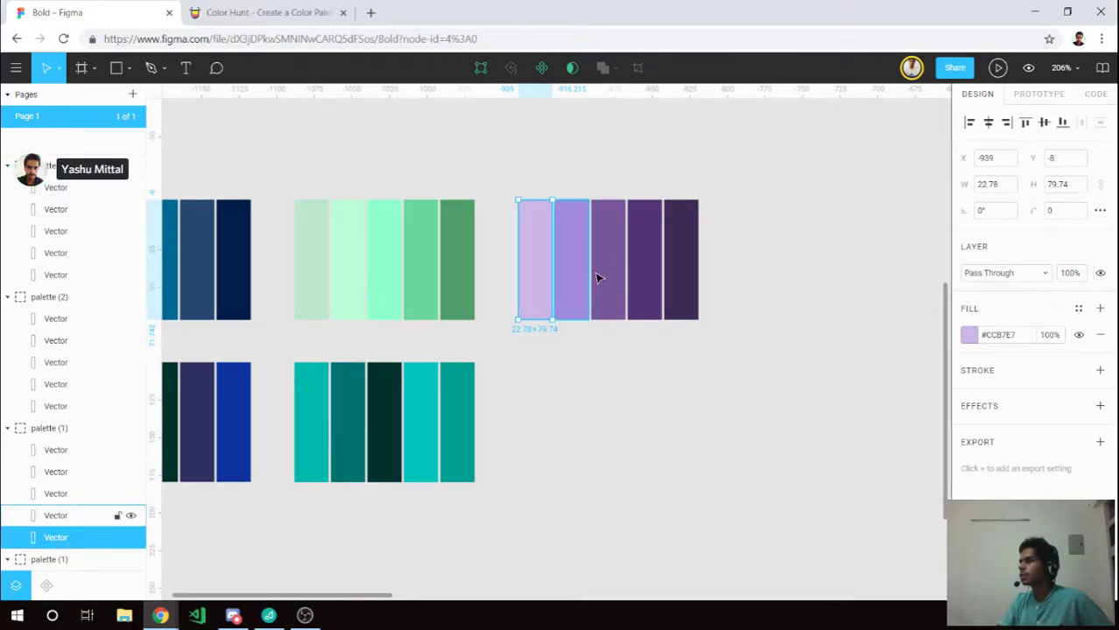
left_click(641, 361)
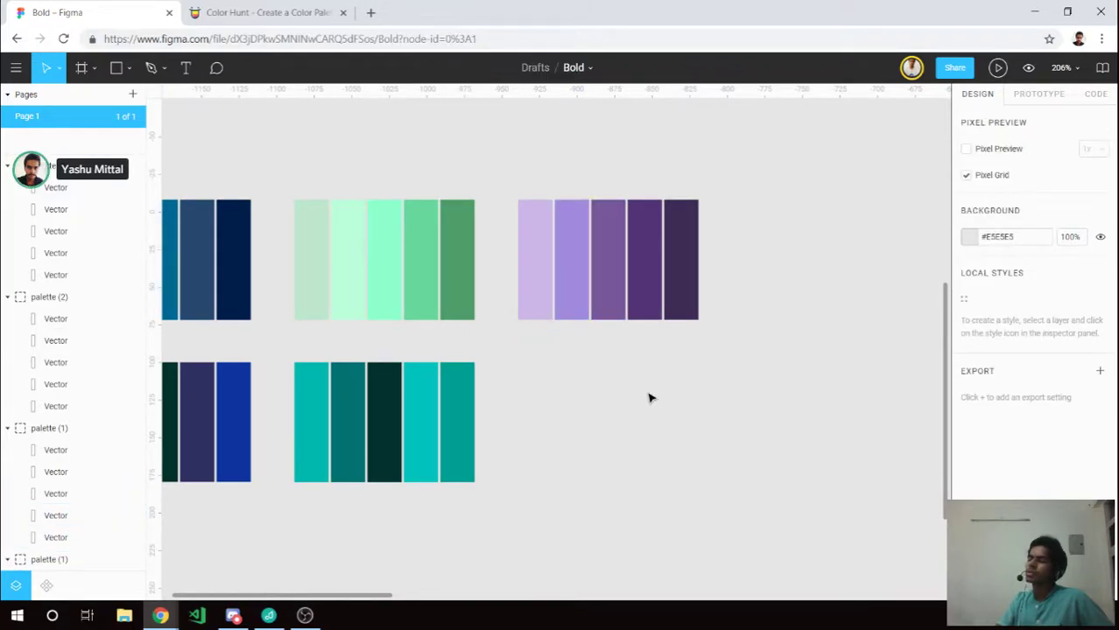
left_click(691, 276)
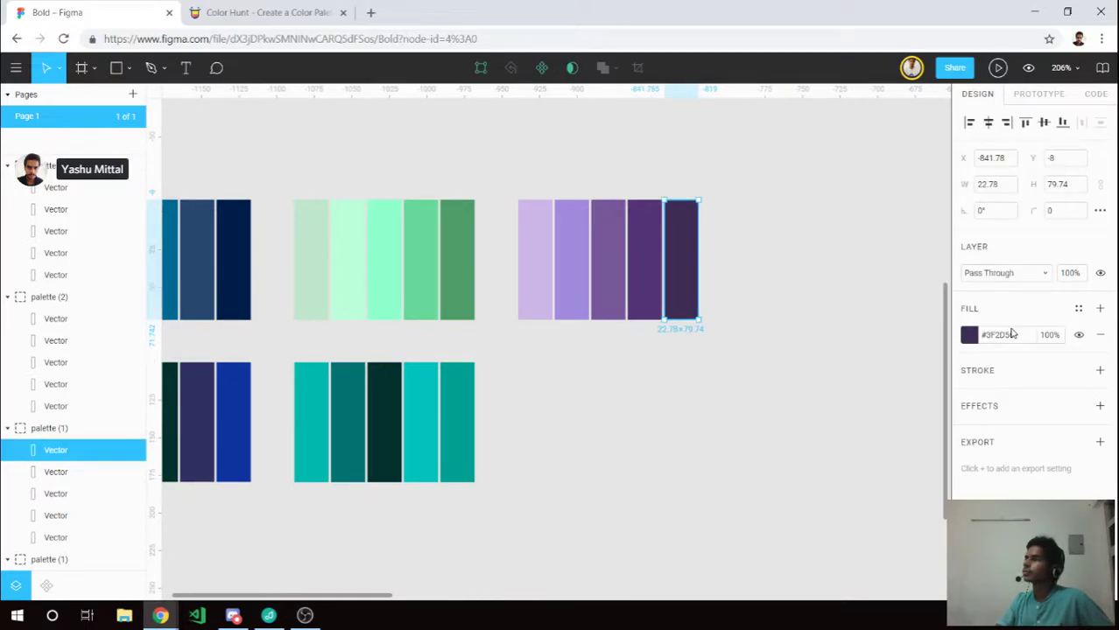
left_click(1011, 335)
left_click(267, 13)
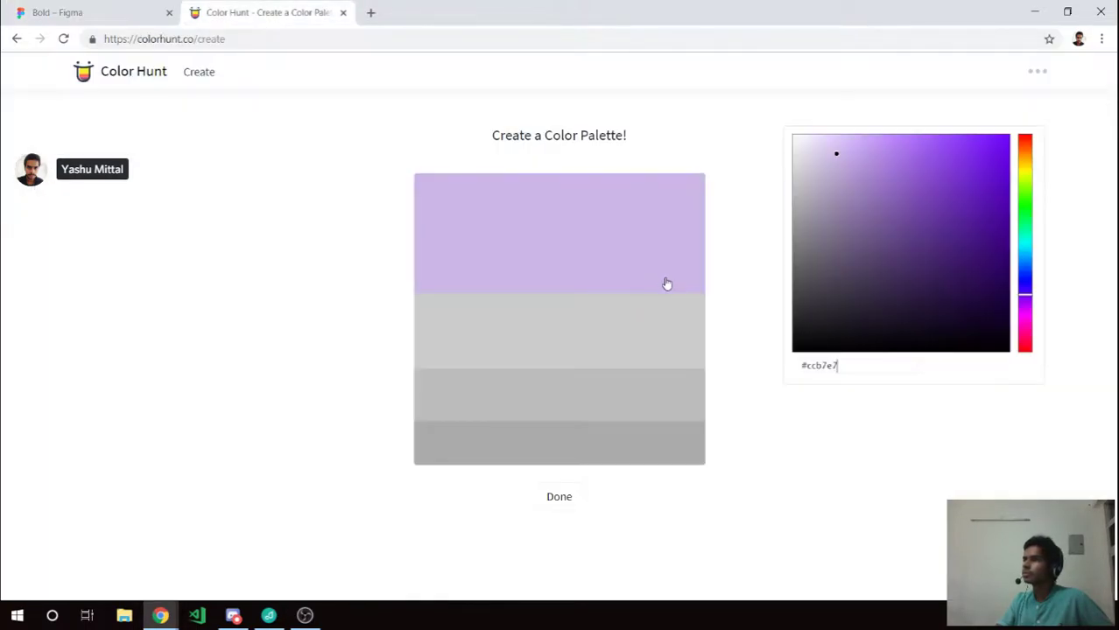
left_click(664, 442)
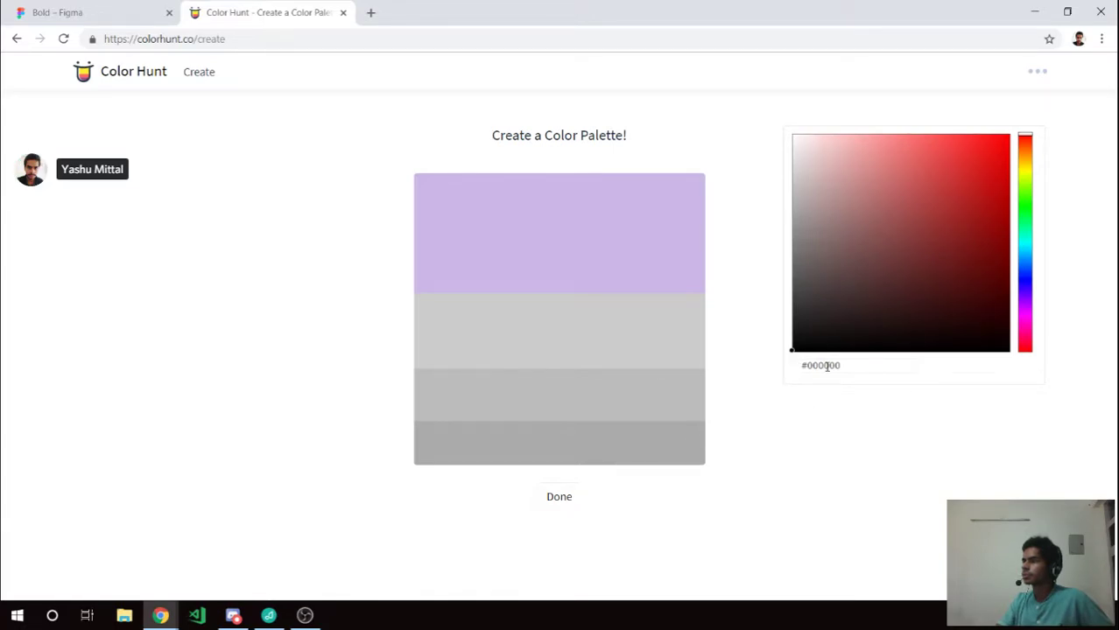
type("3f2d56")
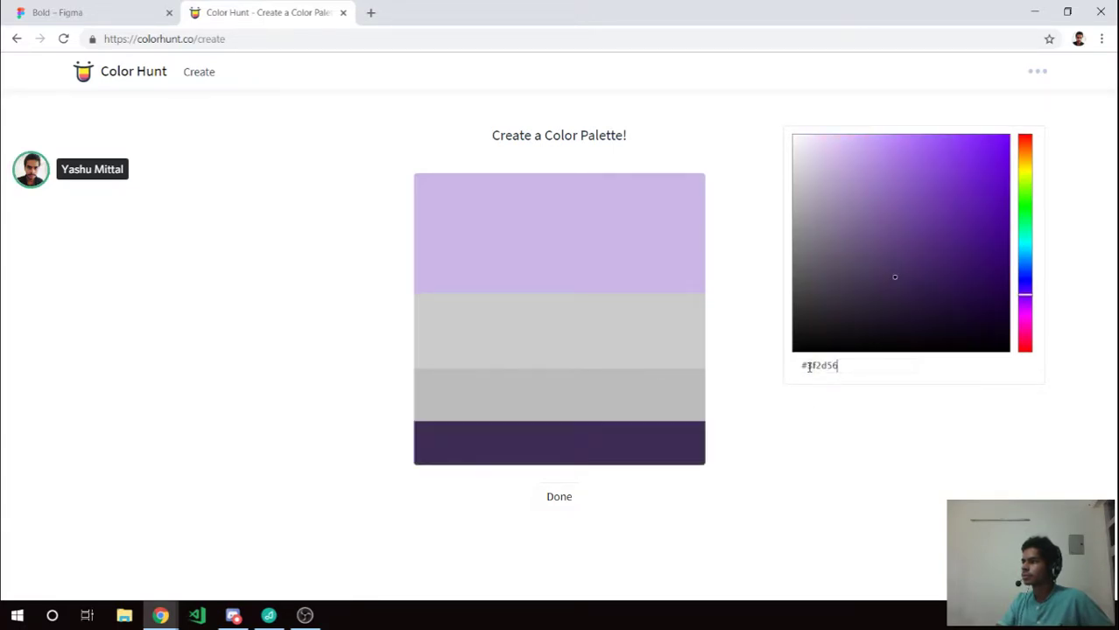
left_click(61, 12)
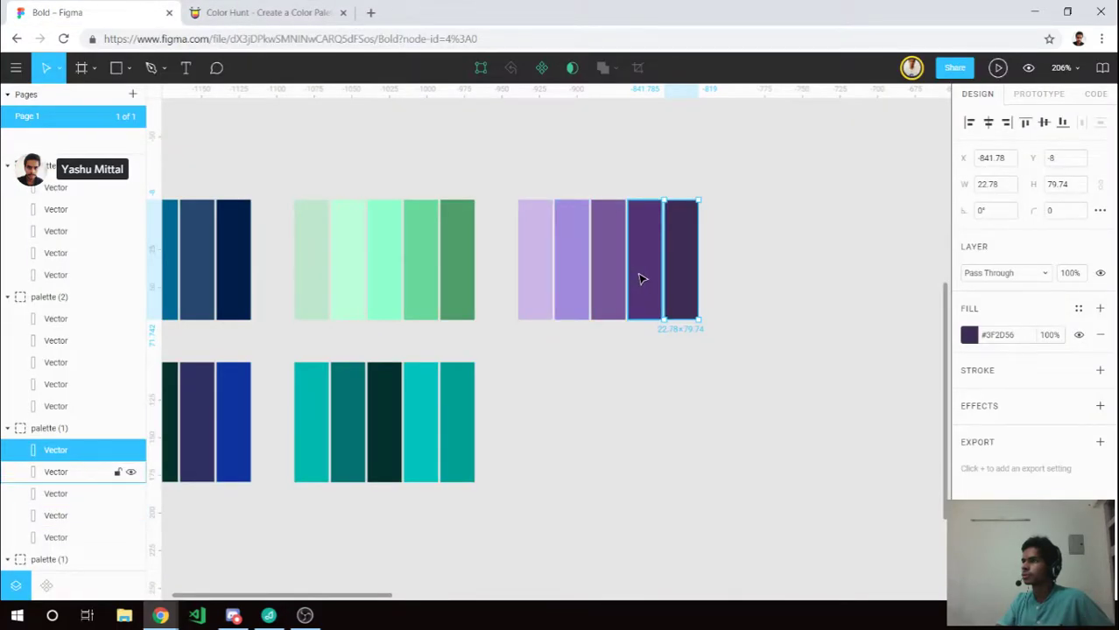
Set the palette's third band to #533474 copied from the fourth Figma swatch.
left_click(641, 279)
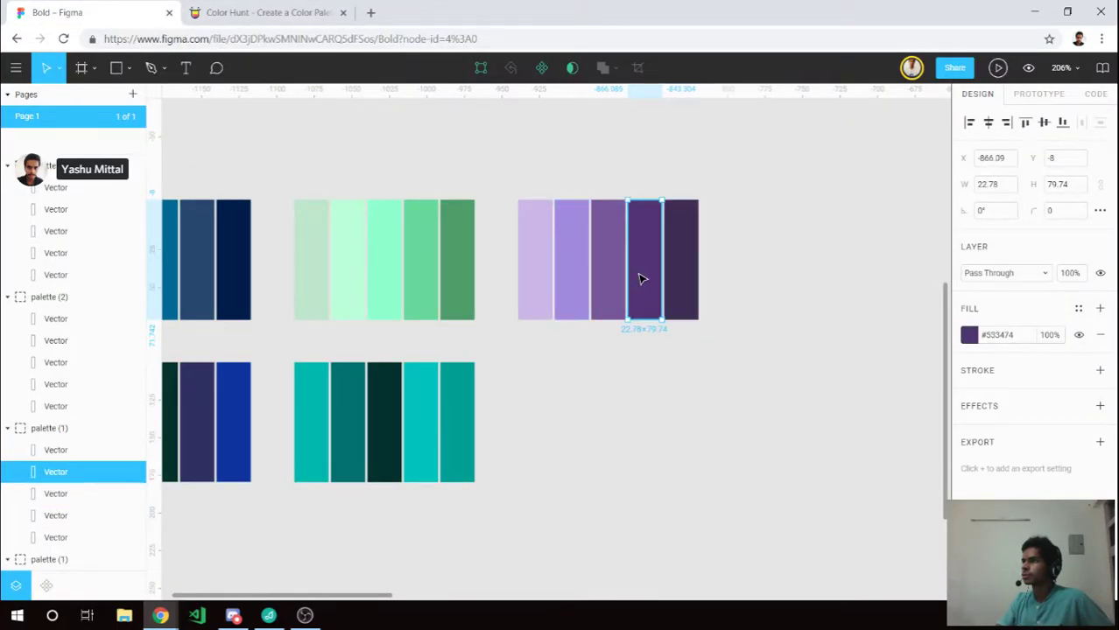
left_click(995, 339)
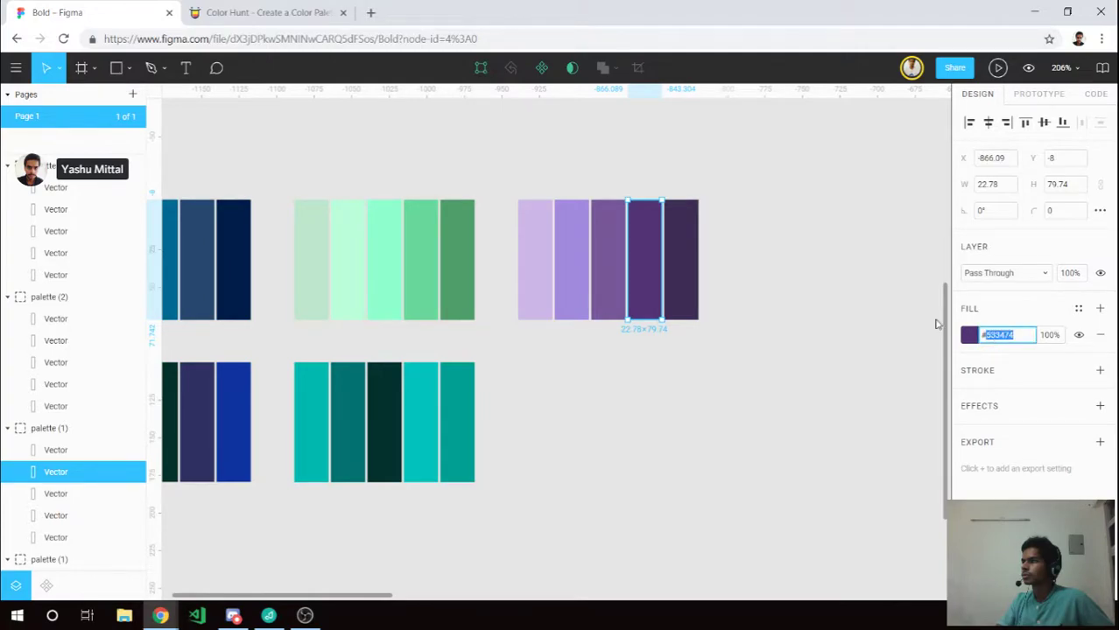
left_click(256, 14)
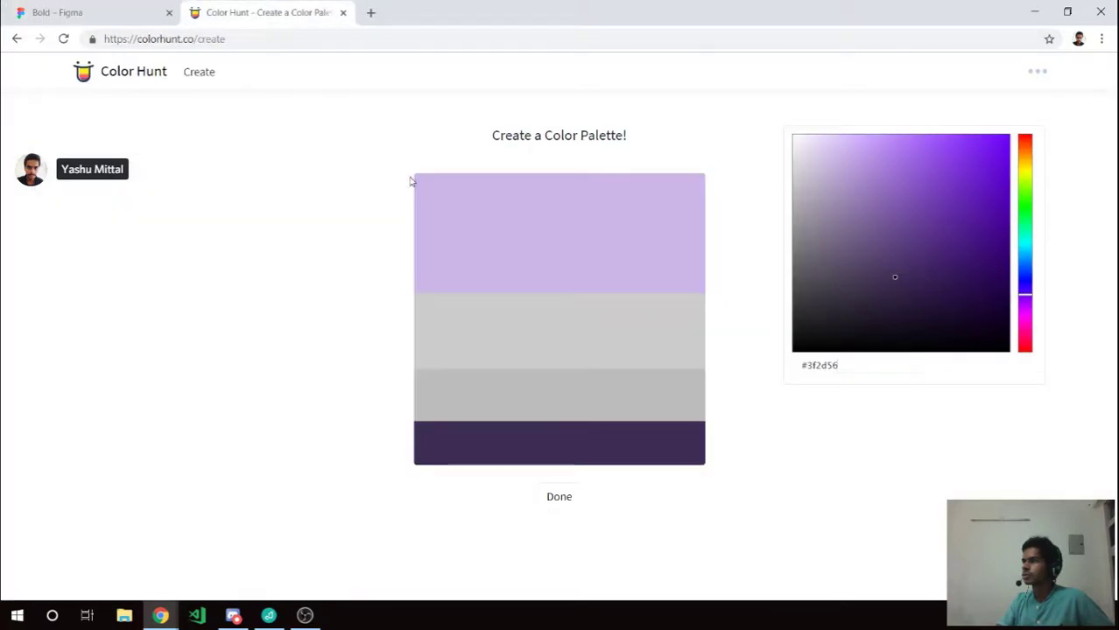
left_click(680, 400)
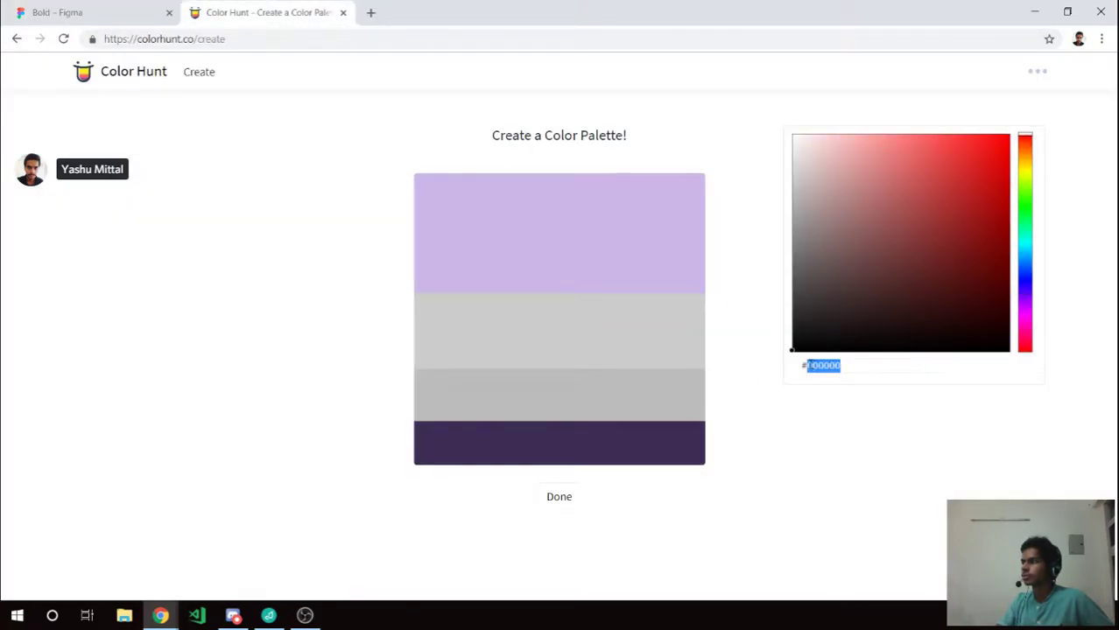
type("533474")
left_click(87, 12)
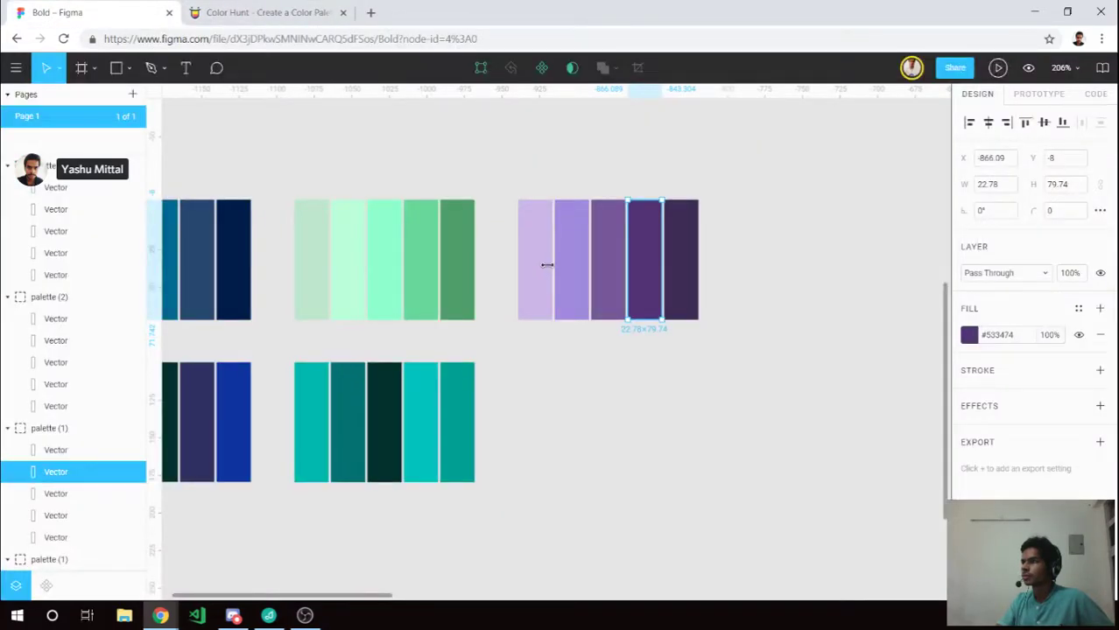
Set the second band to #78589a copied from the third Figma swatch.
left_click(612, 290)
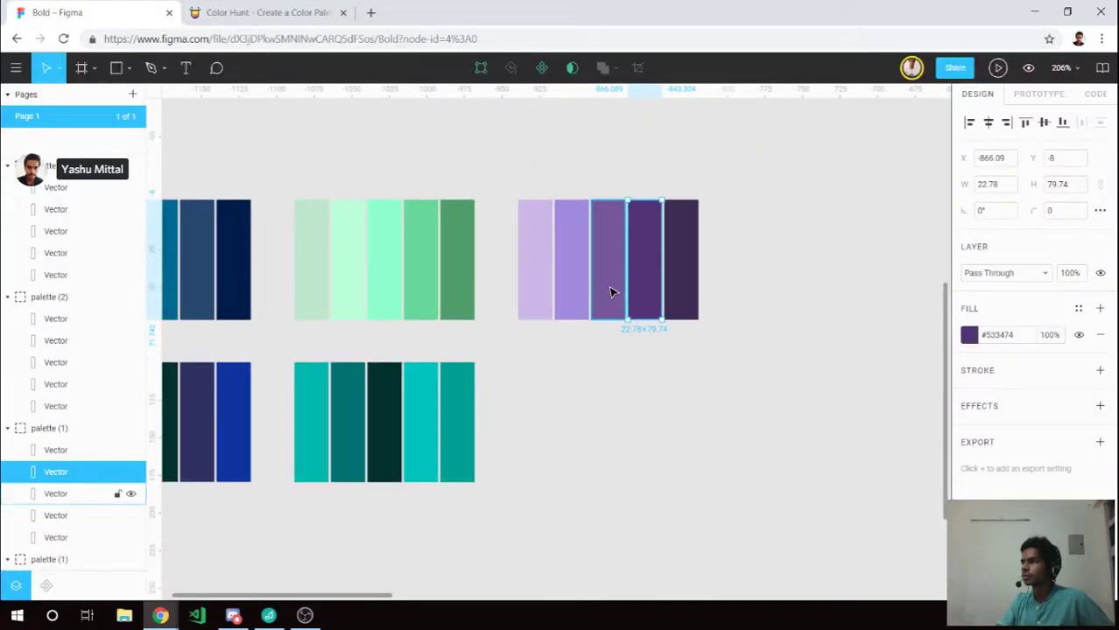
left_click(1001, 339)
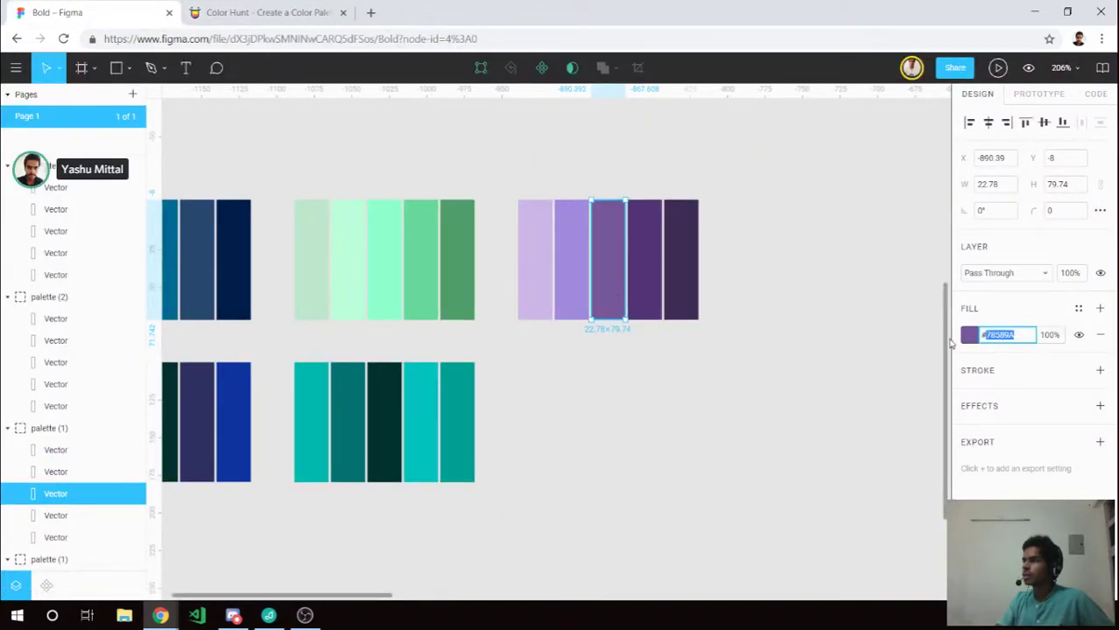
left_click(253, 14)
left_click(623, 331)
left_click_drag(848, 365, 836, 365)
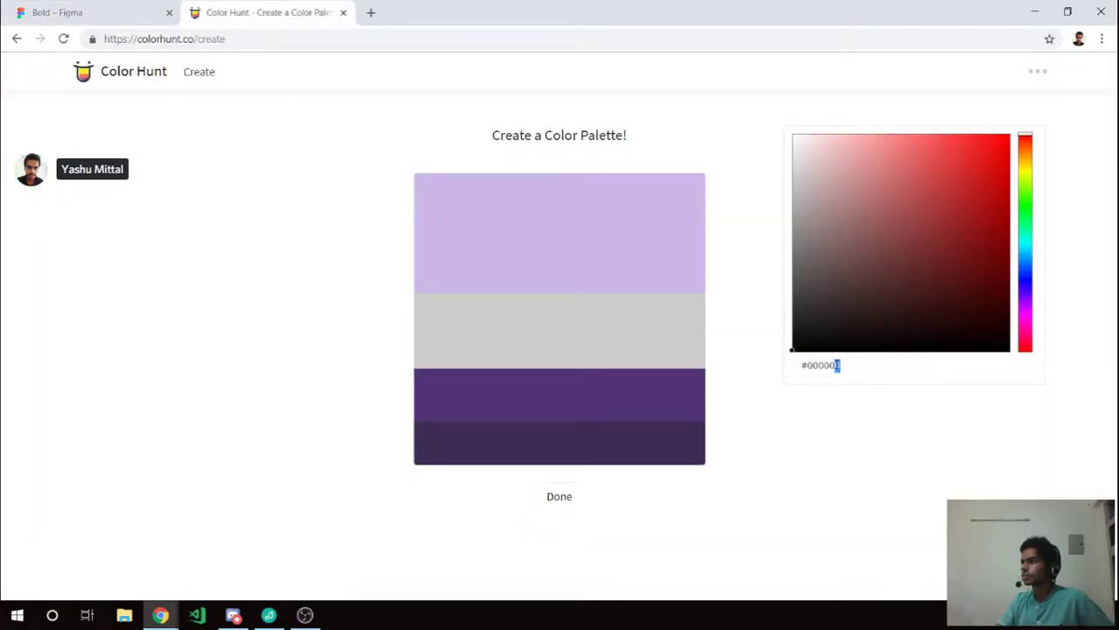
type("78589a")
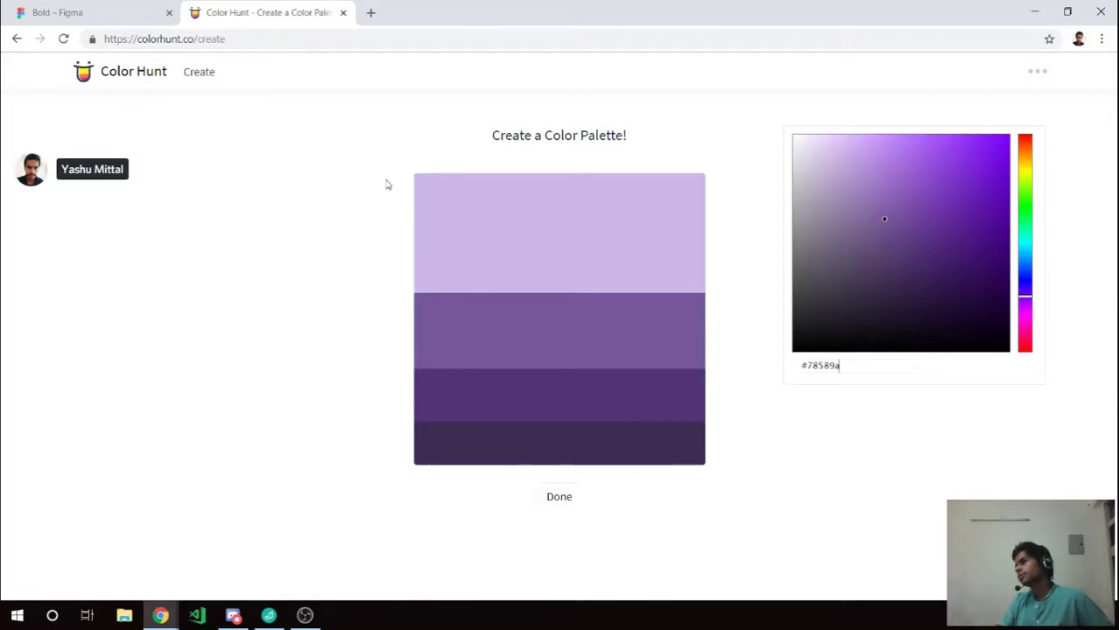
left_click(120, 11)
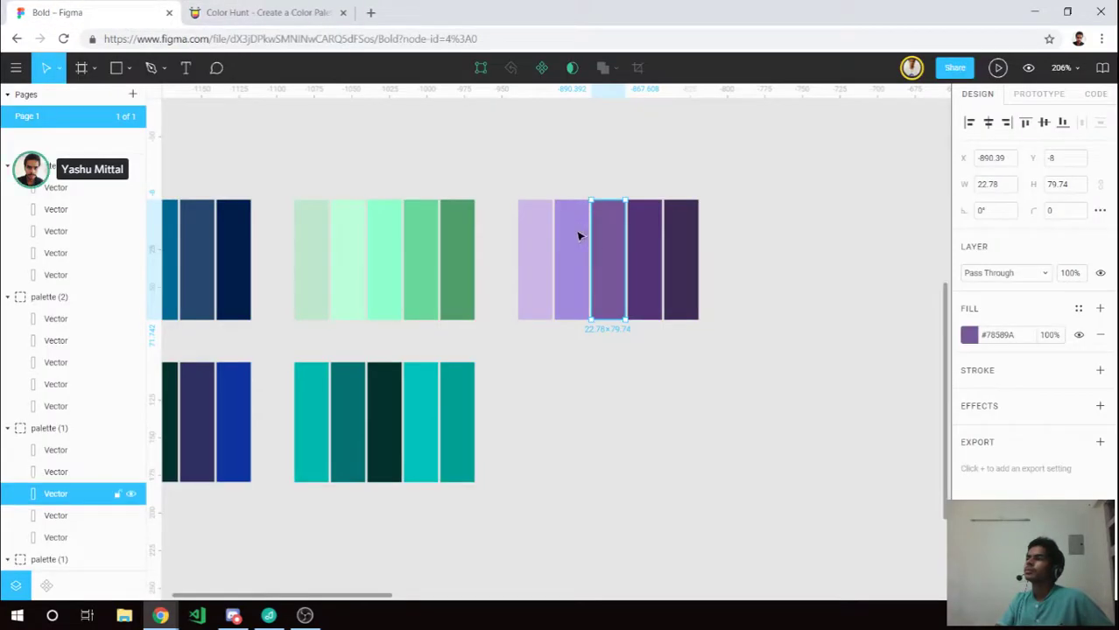
Set the top band to #a28bdd copied from the second Figma swatch.
left_click(578, 235)
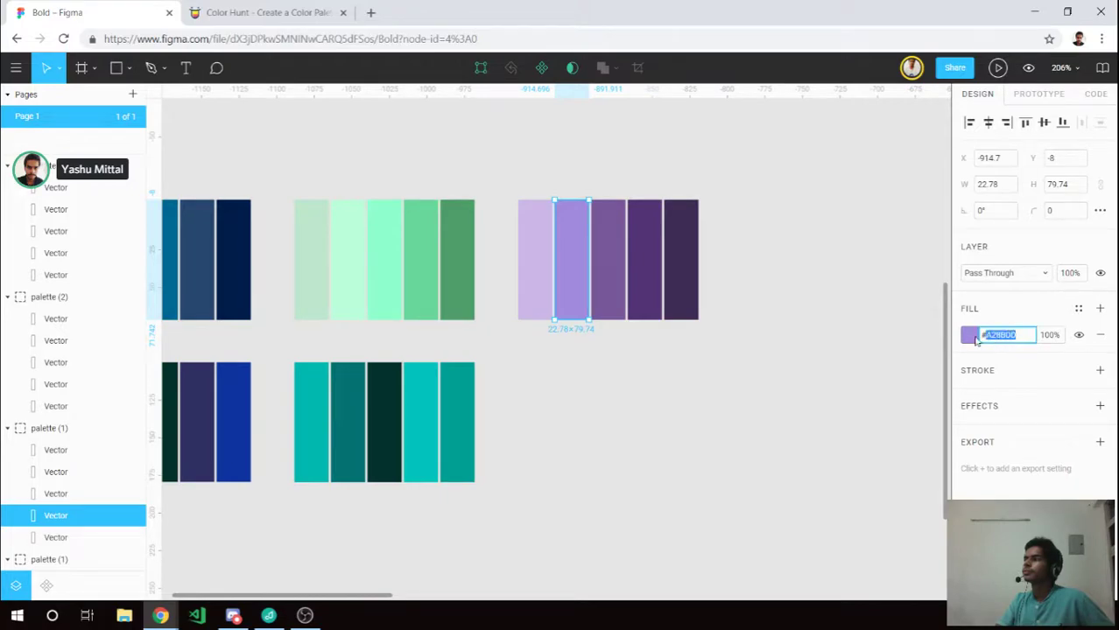
left_click(285, 17)
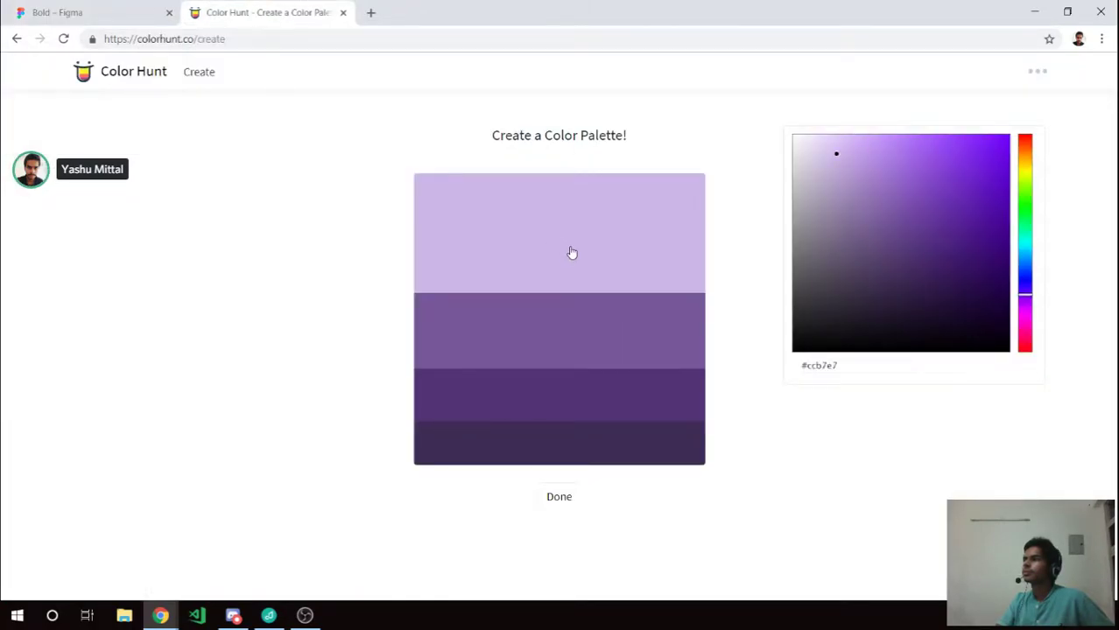
left_click_drag(837, 366, 819, 366)
key("ctrl+v")
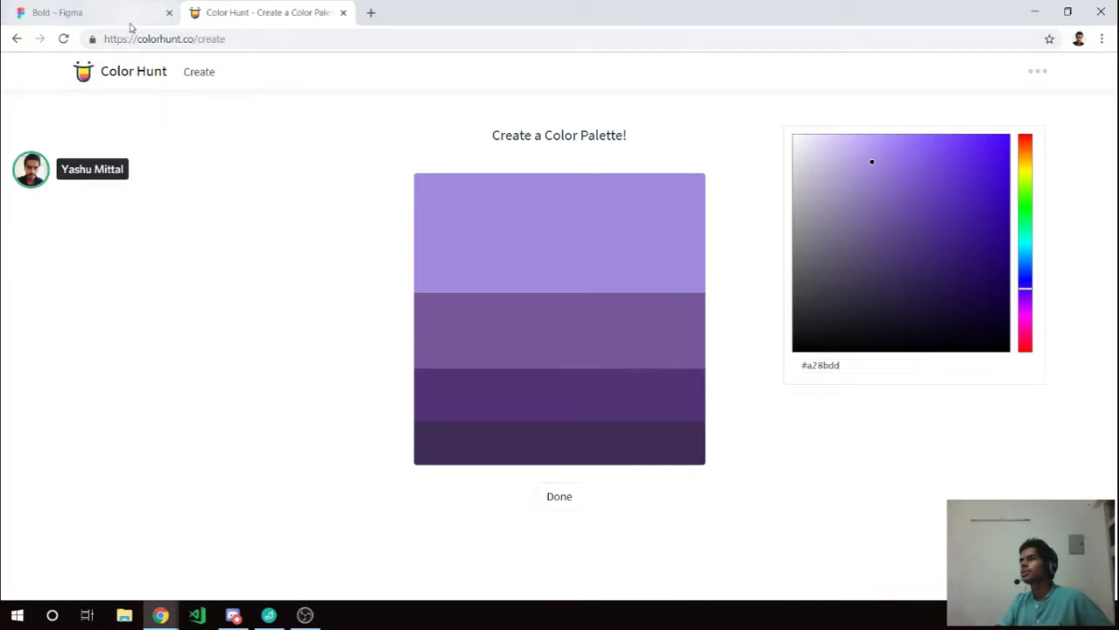
key("ctrl+Tab")
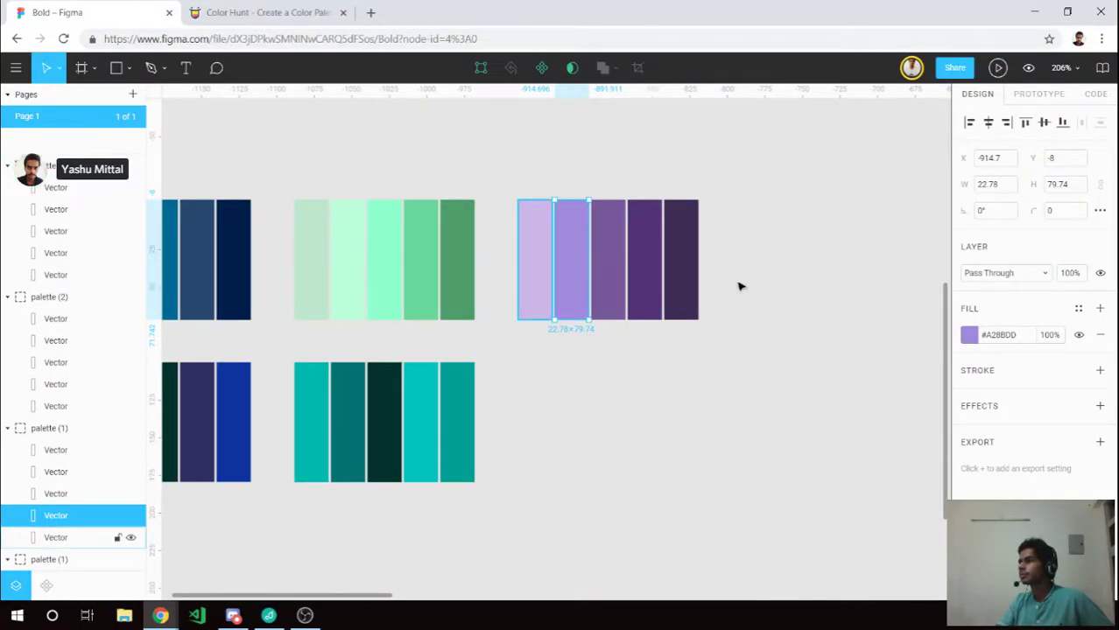
Re-enter the lightest lavender #ccb7e7 from Figma and finish editing the palette colours.
key("Tab")
left_click(999, 335)
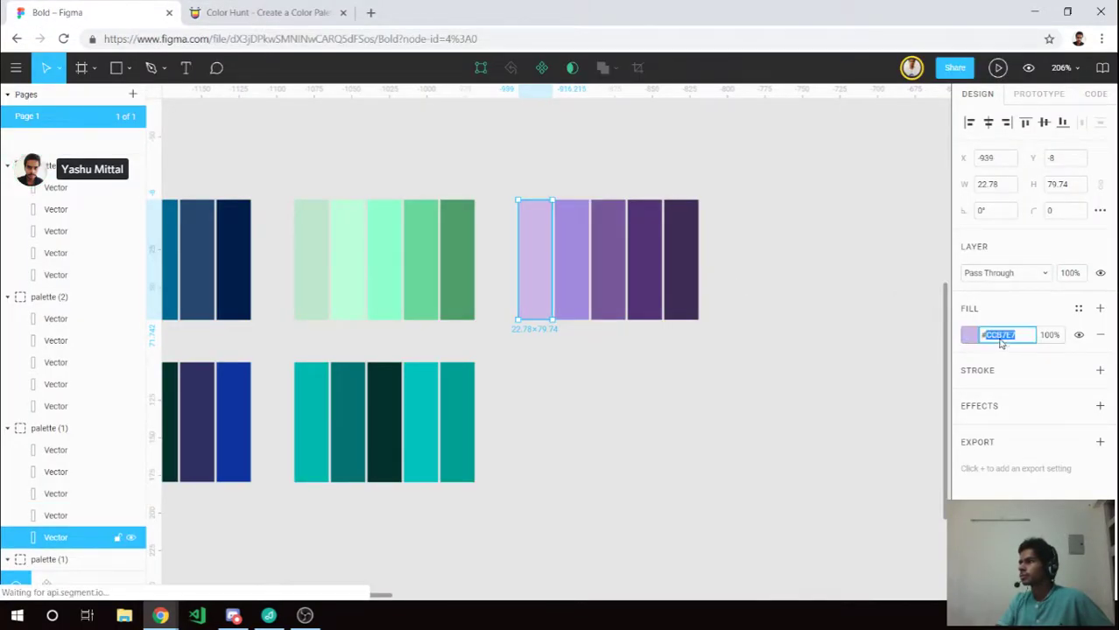
left_click(230, 7)
triple_click(804, 365)
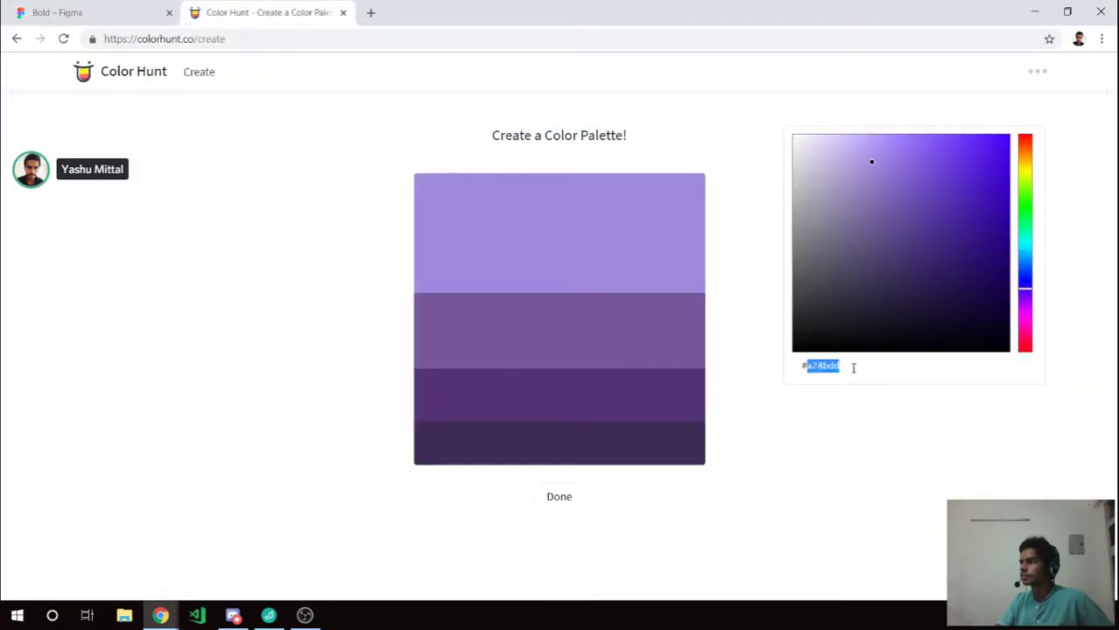
type("#ccb7e7")
left_click(834, 428)
left_click(589, 274)
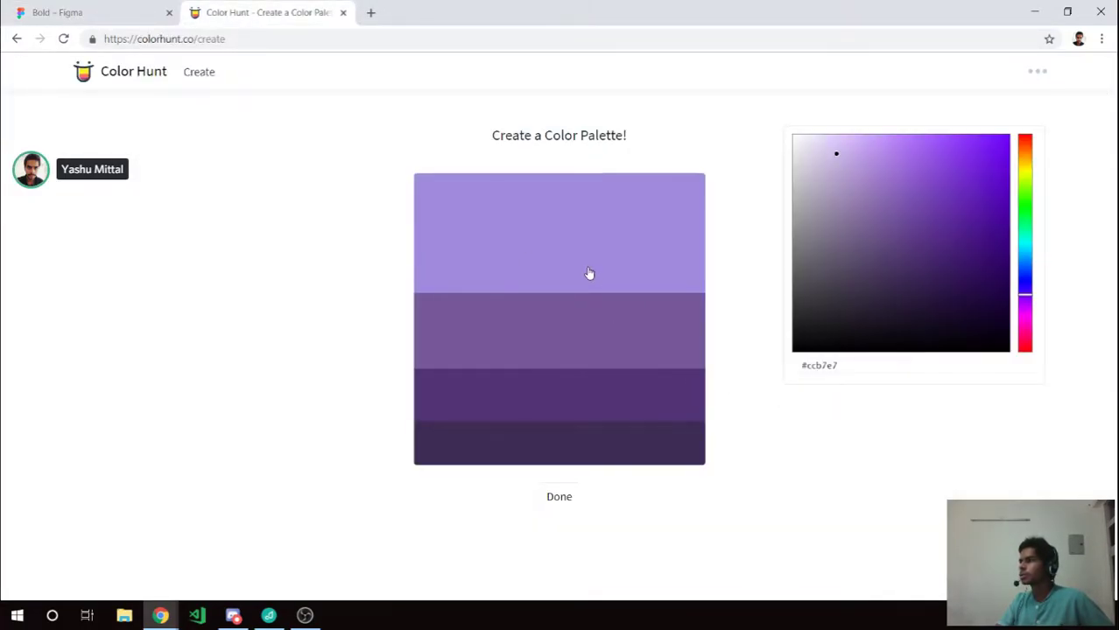
left_click(817, 400)
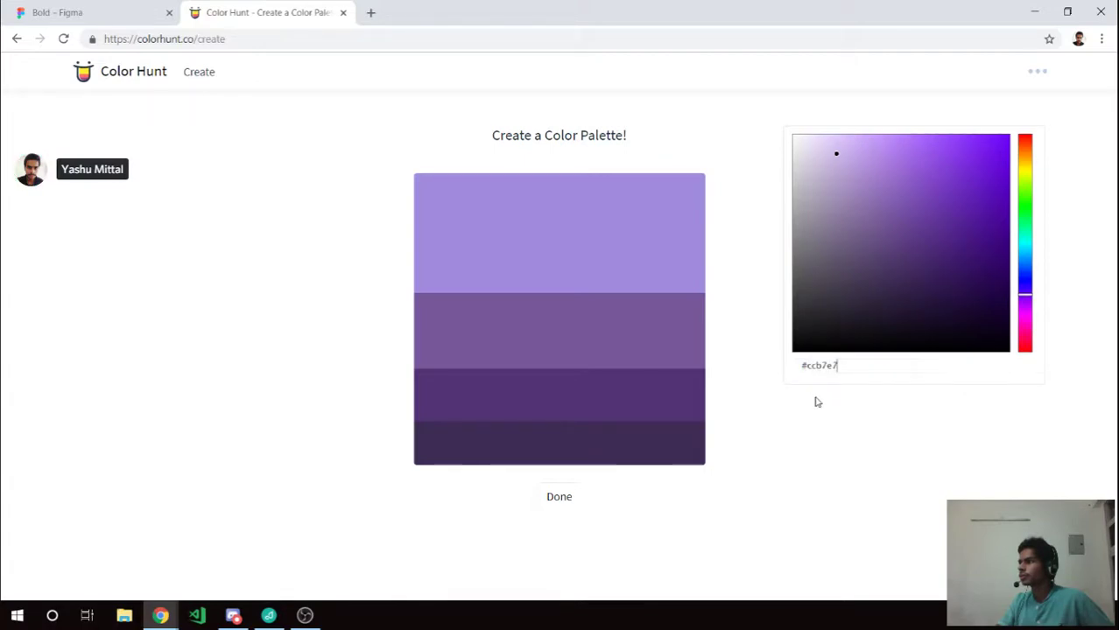
Submit the four-purple palette and review its published page, palette 132430.
left_click(568, 503)
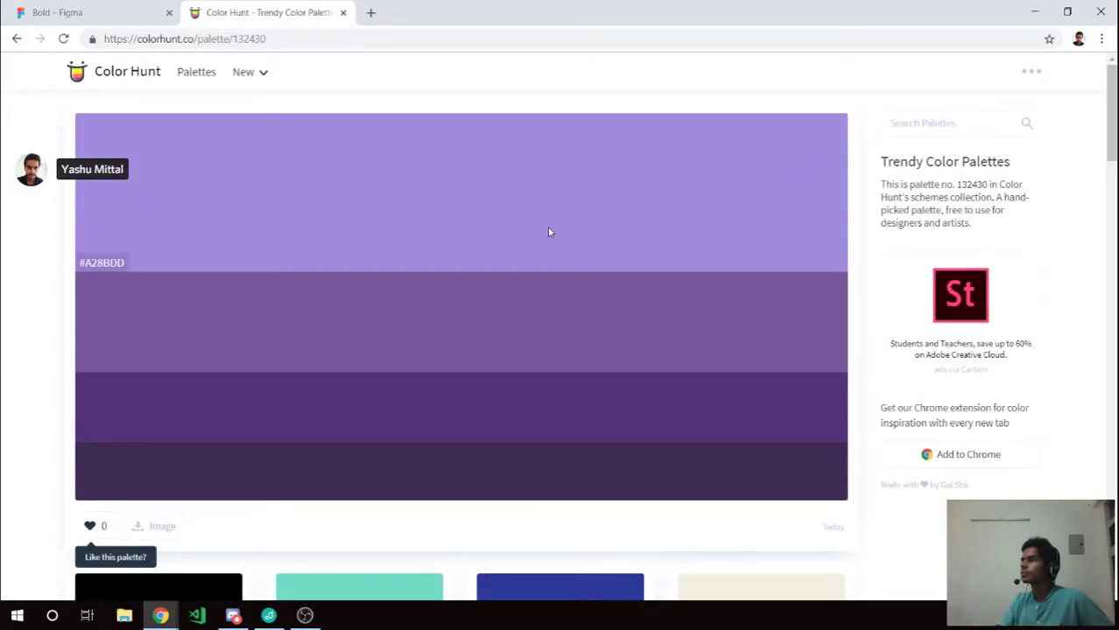
scroll(548, 230, "down", 1)
scroll(529, 274, "down", 1)
scroll(526, 294, "down", 2)
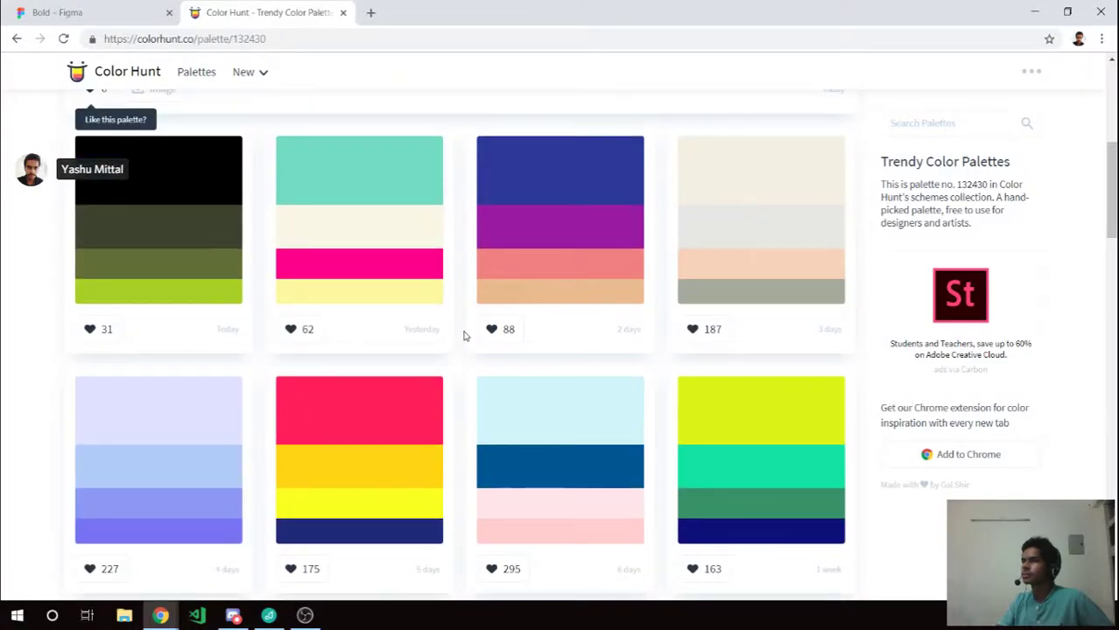
scroll(462, 335, "up", 3)
scroll(455, 335, "up", 2)
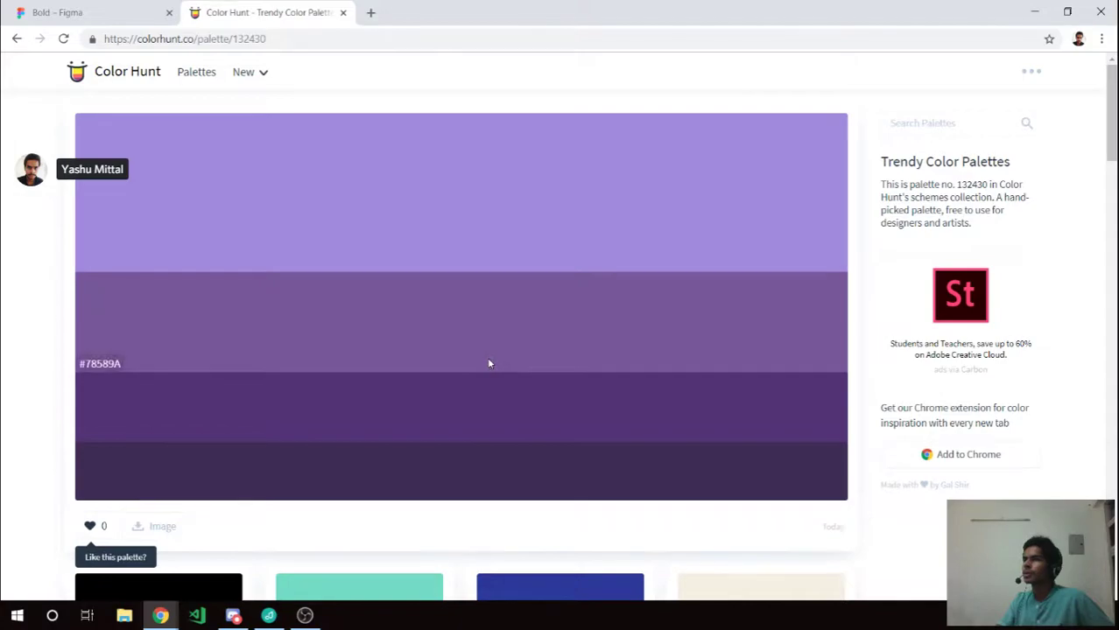
scroll(489, 365, "down", 3)
scroll(404, 310, "up", 3)
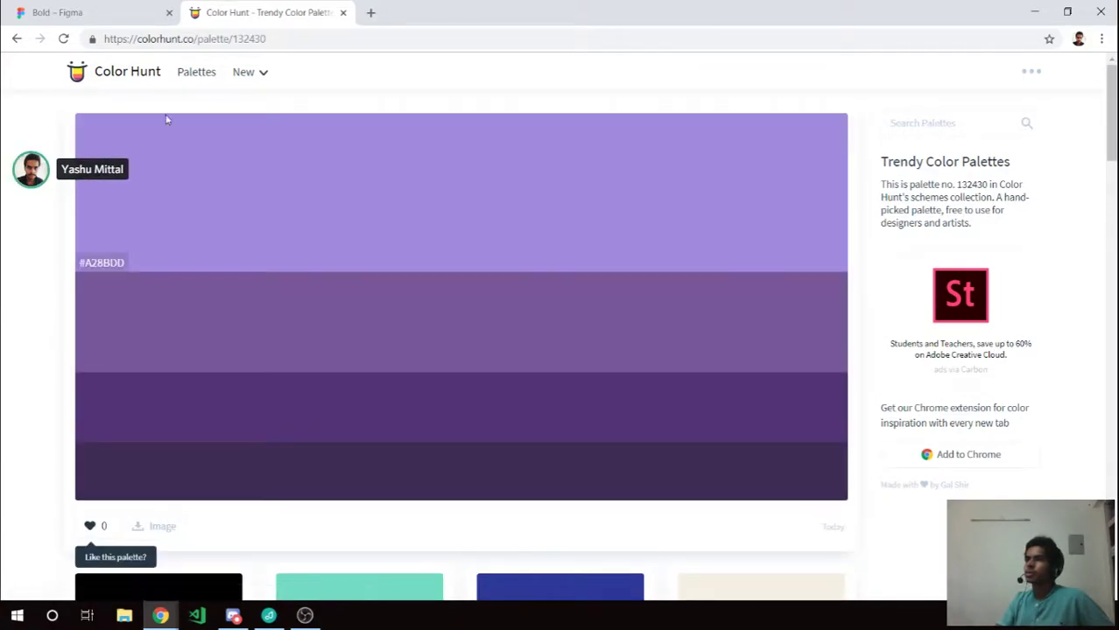
Return to the Color Hunt home page and switch the listing to Popular palettes.
left_click(103, 71)
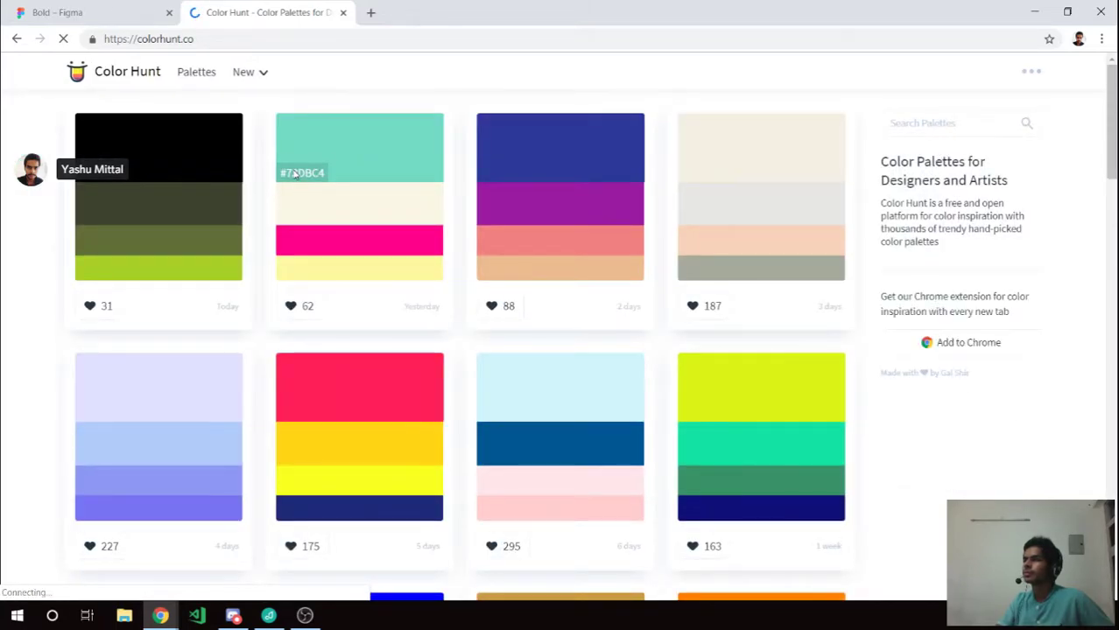
left_click(264, 77)
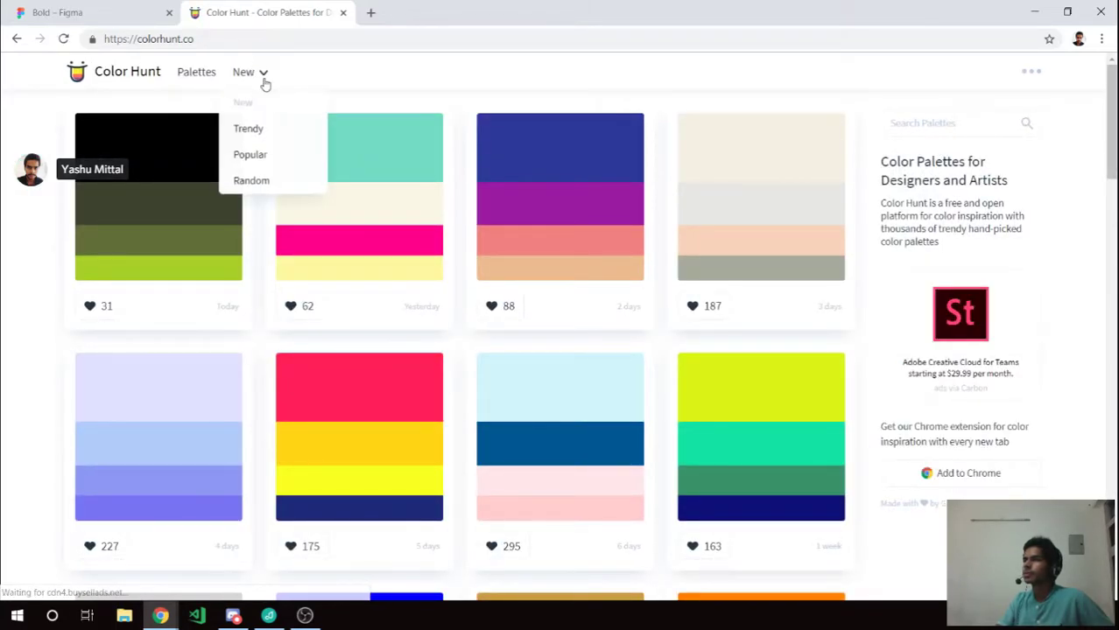
left_click(251, 156)
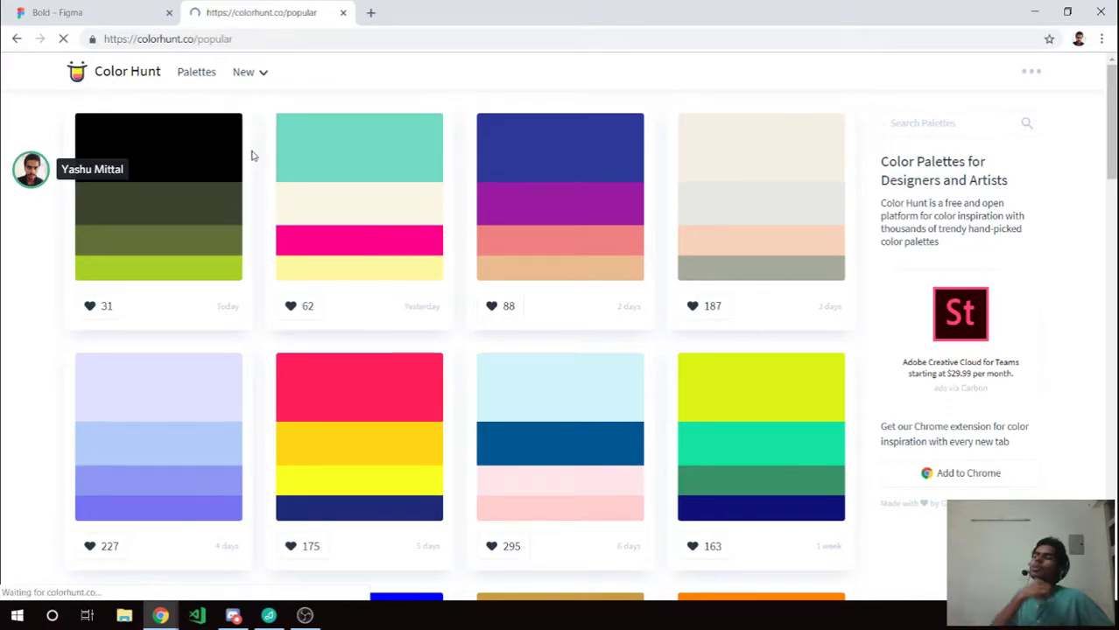
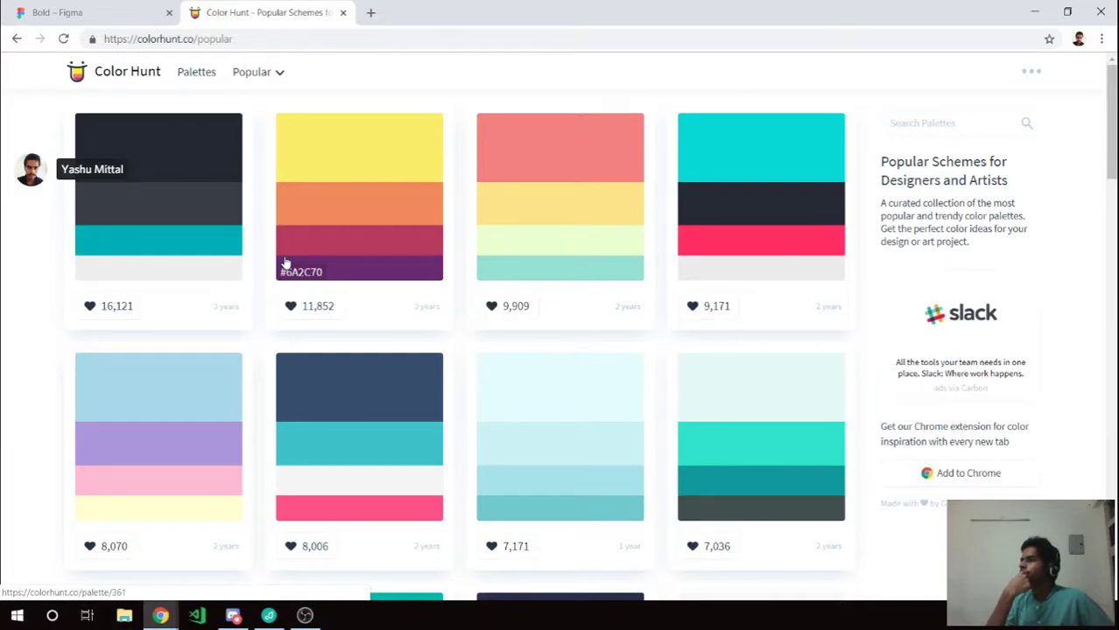
Browse Color Hunt's Popular palettes and open the navy-to-pink palette in a new tab.
scroll(285, 263, "down", 3)
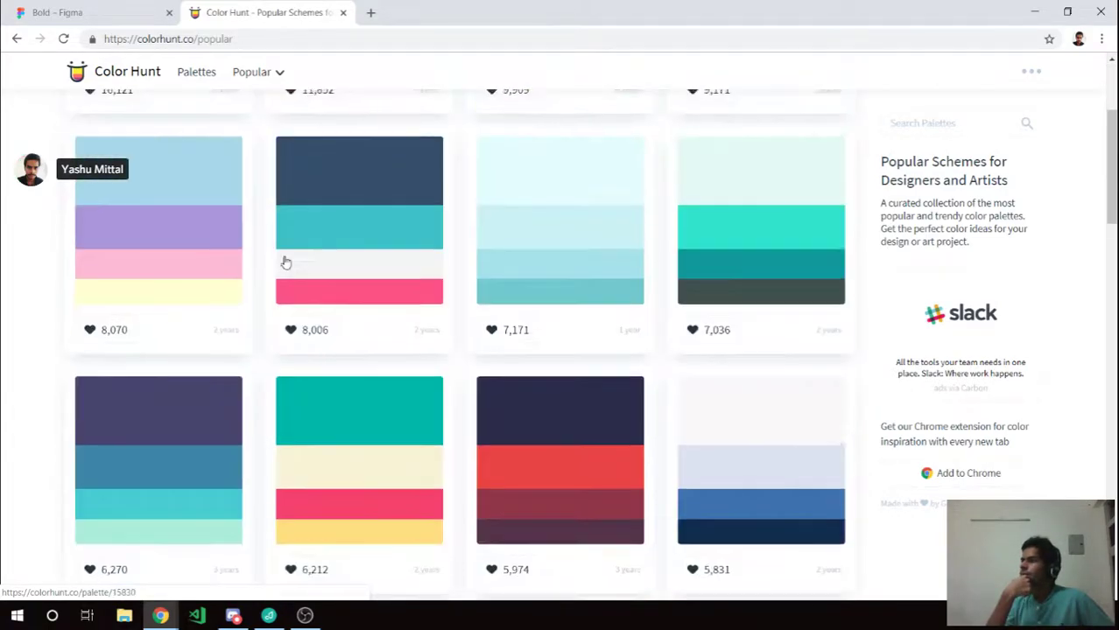
scroll(284, 262, "down", 2)
scroll(284, 262, "down", 3)
scroll(284, 262, "down", 1)
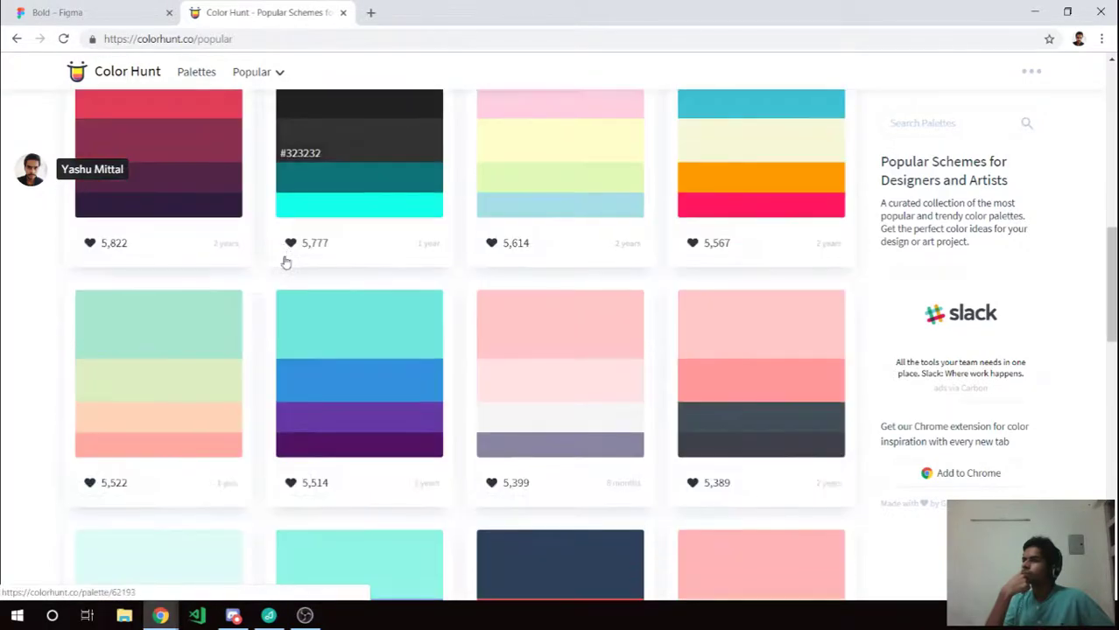
scroll(284, 263, "down", 2)
scroll(285, 262, "down", 2)
scroll(286, 263, "down", 4)
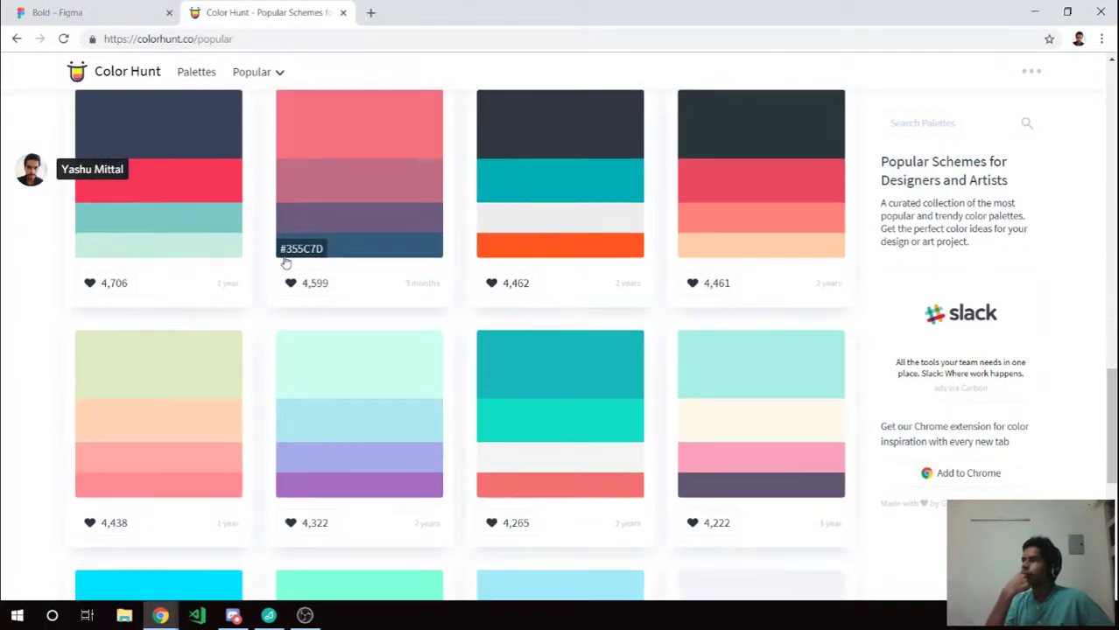
scroll(285, 262, "down", 3)
scroll(284, 261, "down", 3)
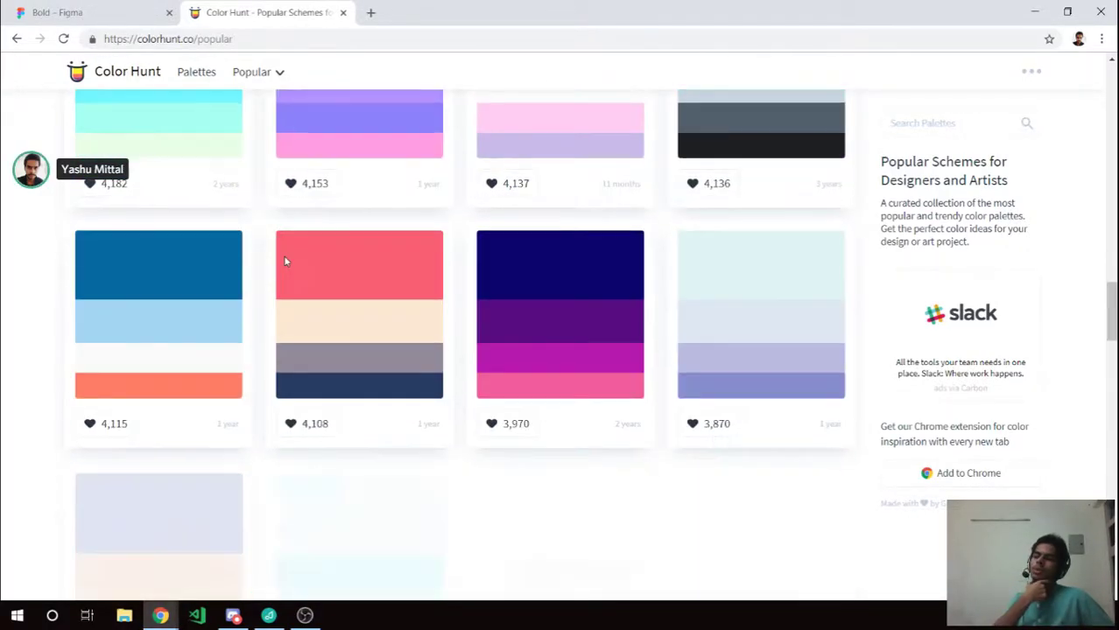
scroll(286, 262, "down", 1)
scroll(285, 262, "down", 2)
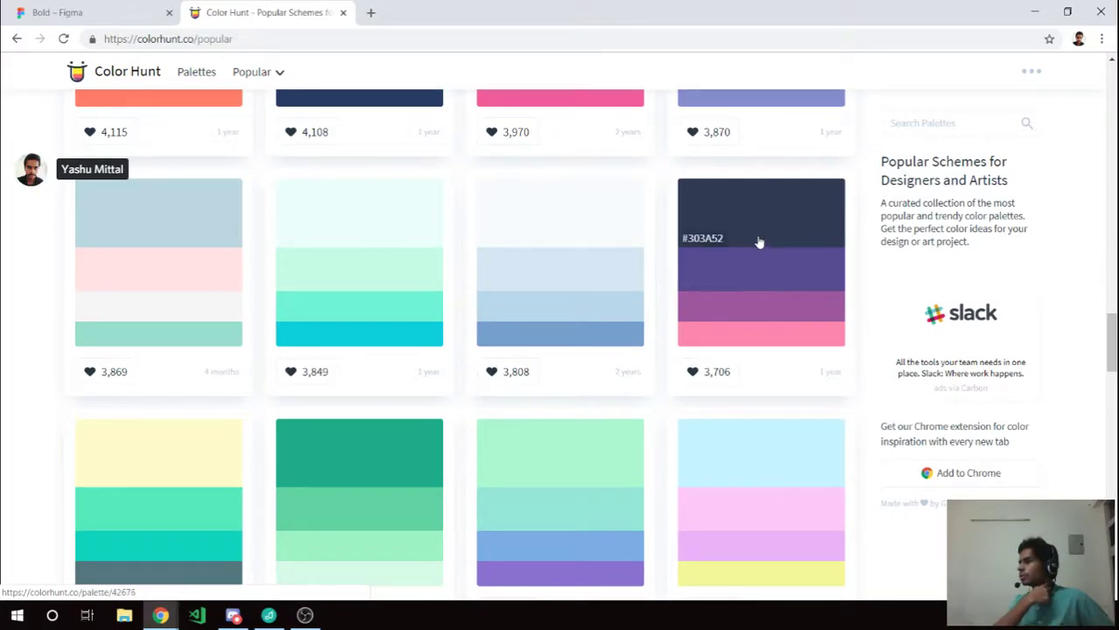
mouse_move(760, 333)
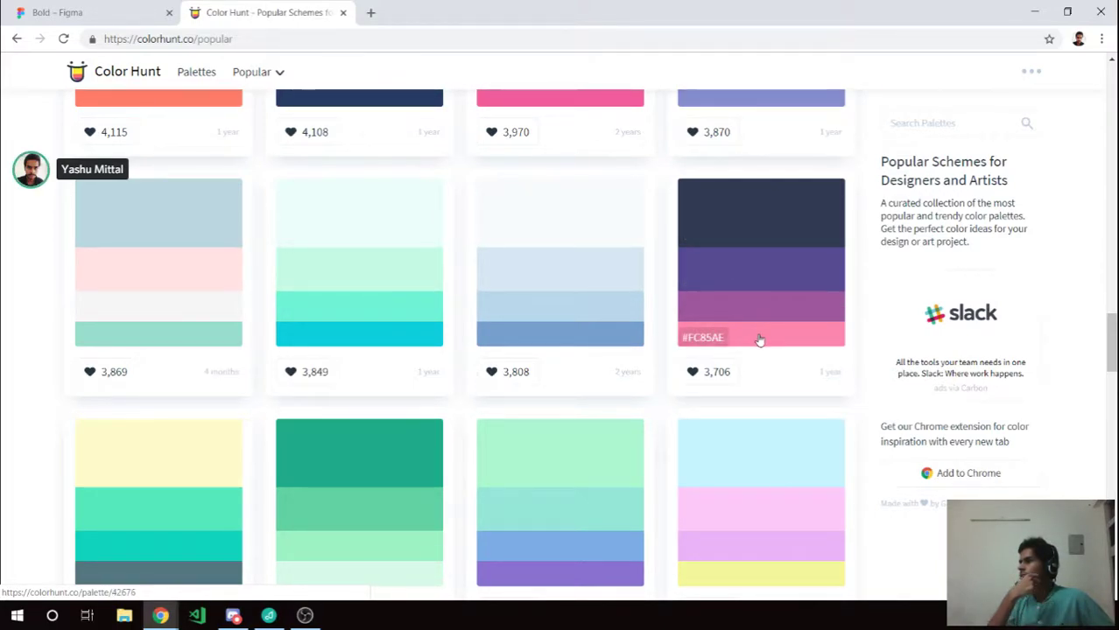
scroll(760, 341, "down", 2)
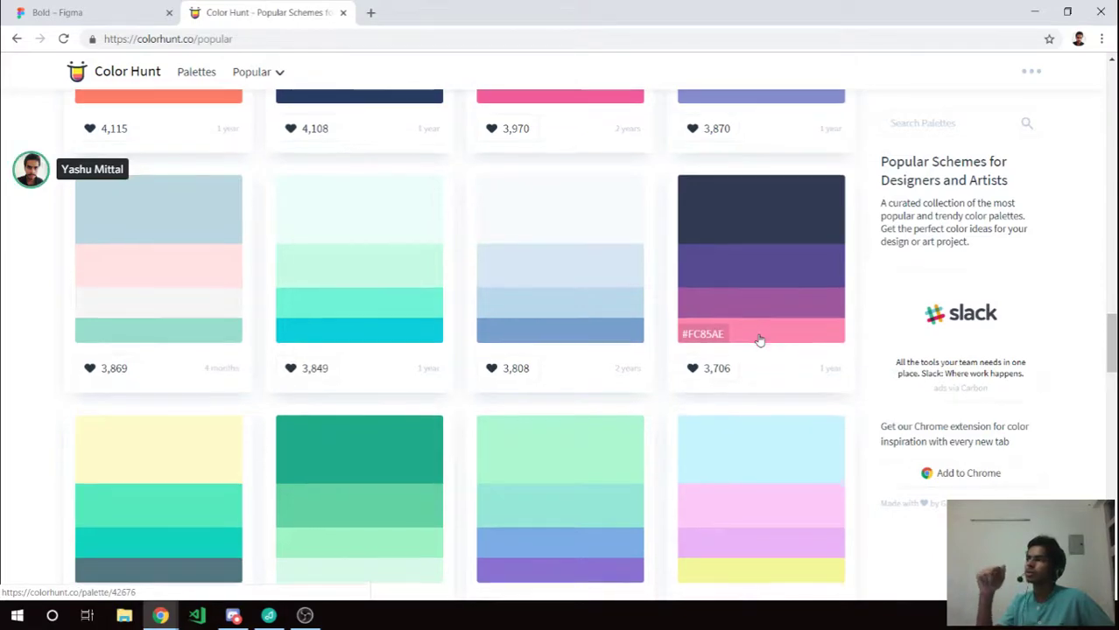
scroll(760, 341, "down", 2)
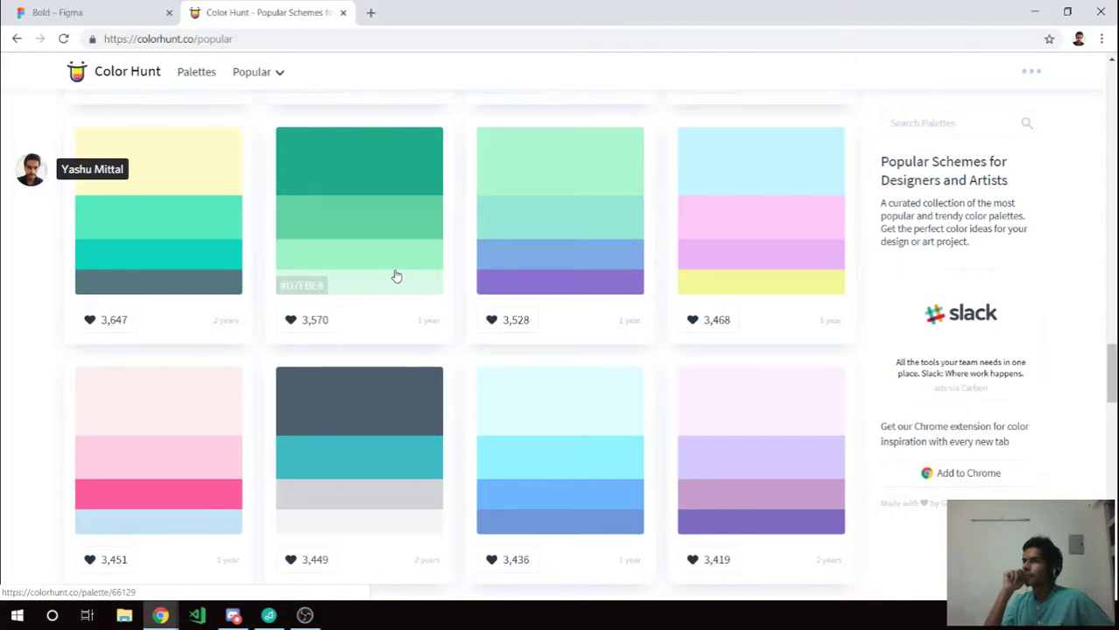
scroll(398, 276, "down", 3)
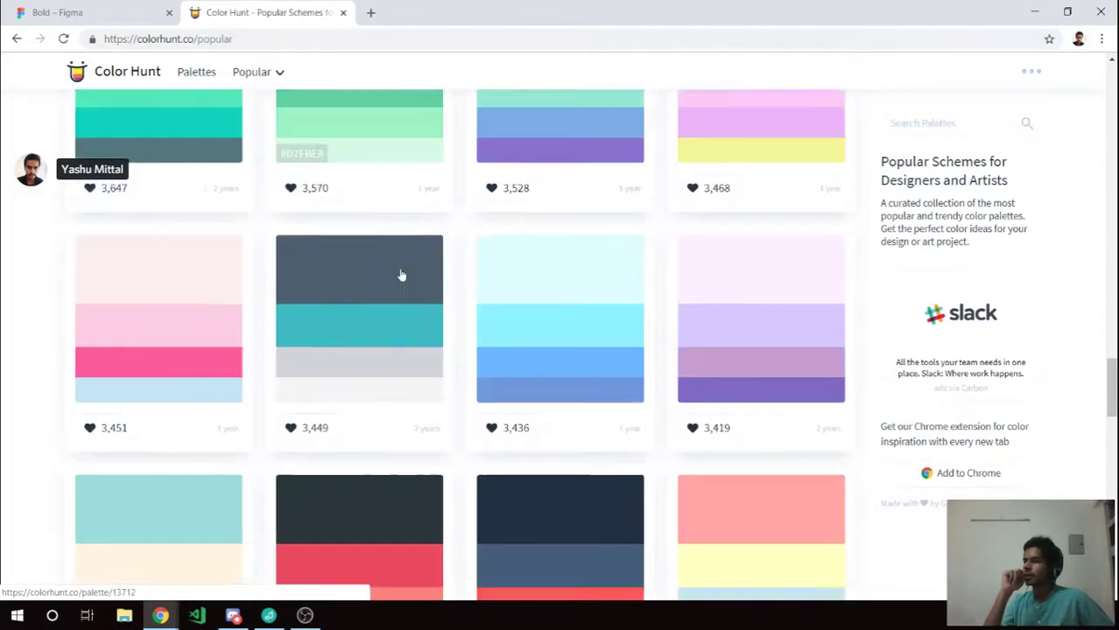
scroll(402, 275, "up", 5)
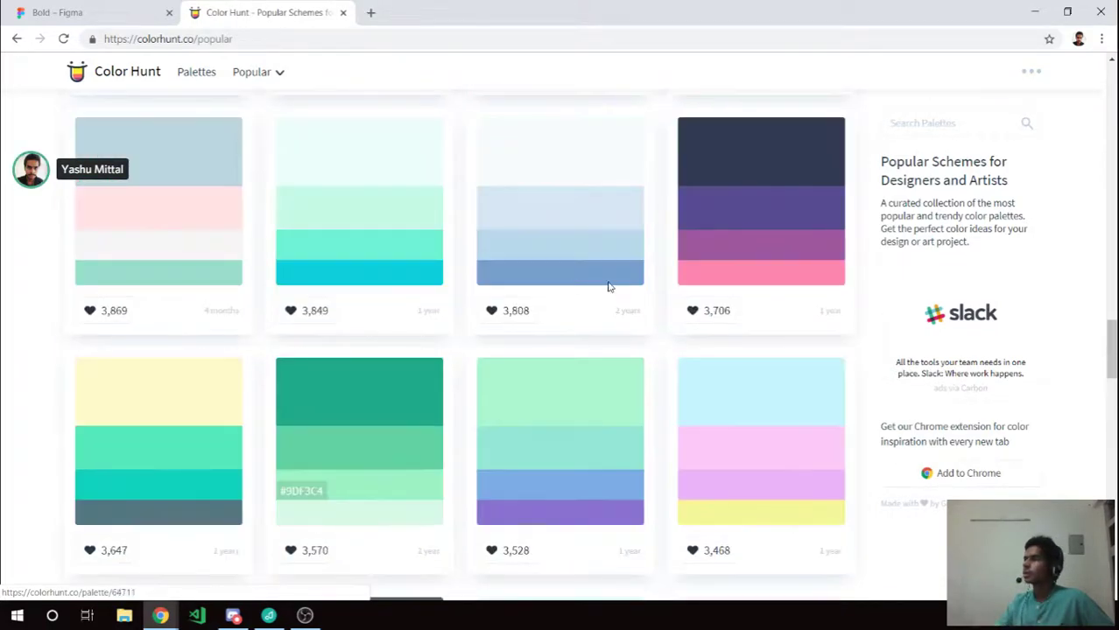
scroll(607, 287, "up", 2)
right_click(740, 310)
left_click(739, 311)
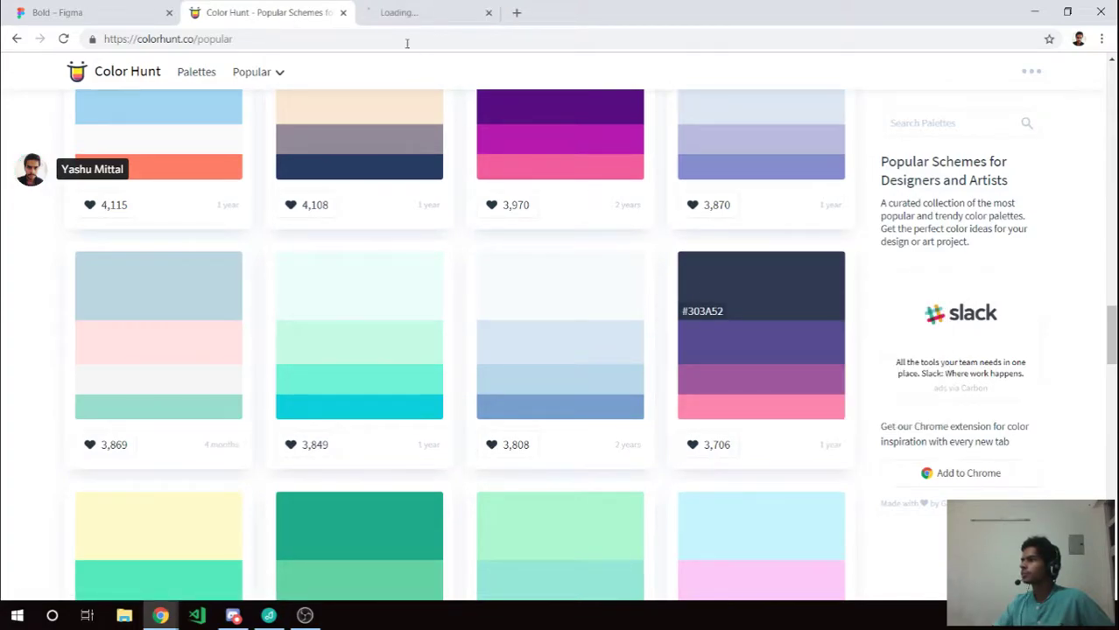
Glance at the new tab, then keep scrolling through the Popular palettes list.
left_click(434, 12)
left_click(274, 14)
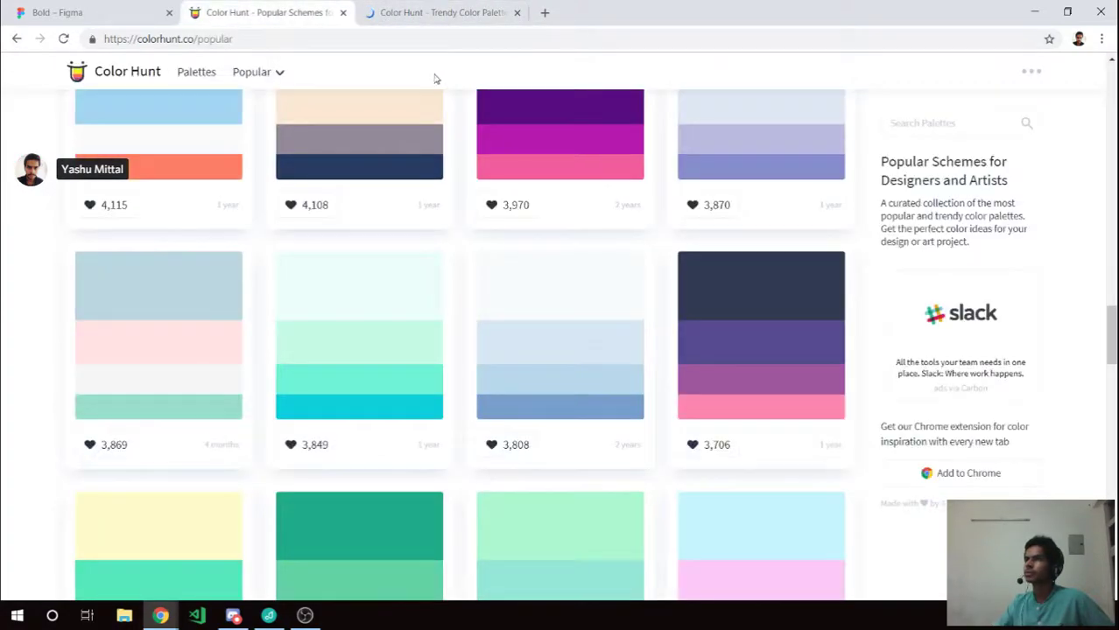
scroll(435, 77, "down", 5)
scroll(435, 79, "down", 3)
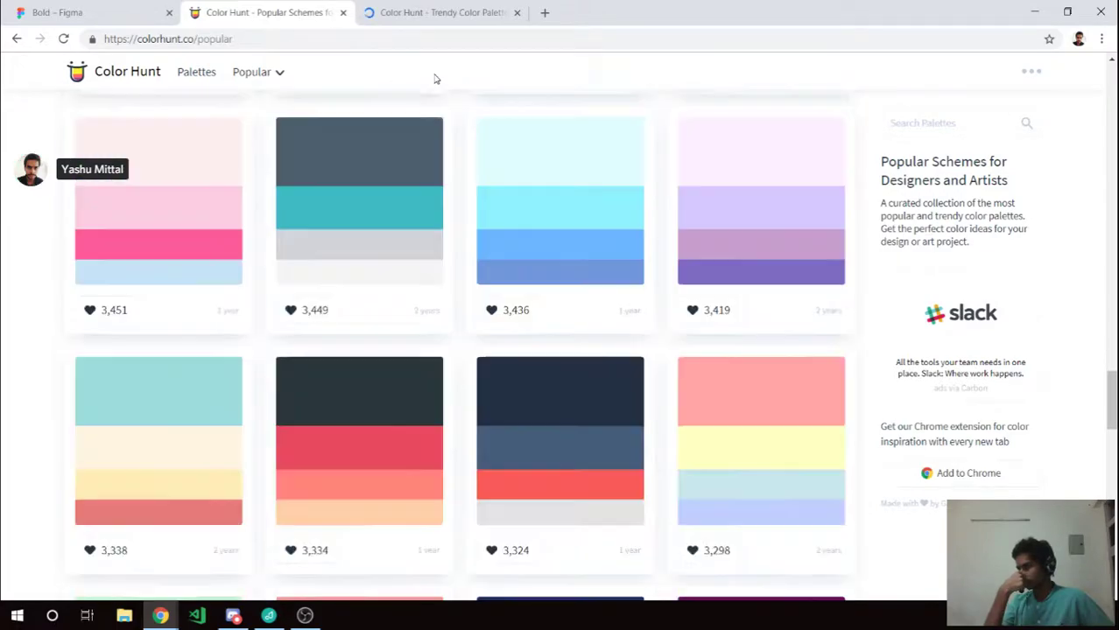
scroll(437, 86, "down", 3)
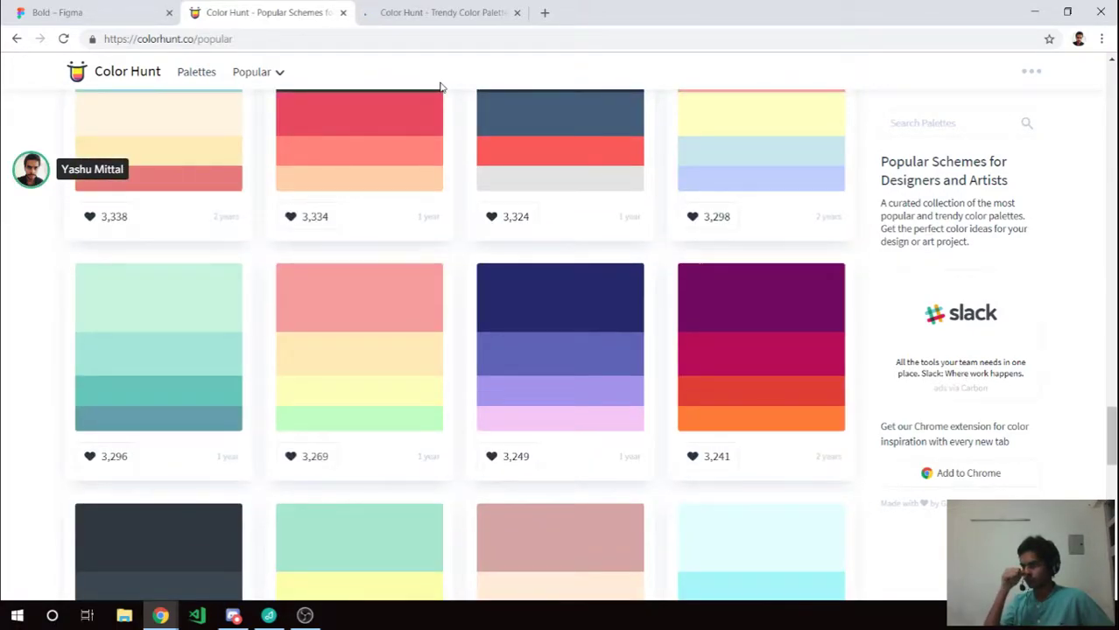
scroll(440, 87, "down", 3)
scroll(443, 88, "down", 3)
scroll(442, 89, "down", 2)
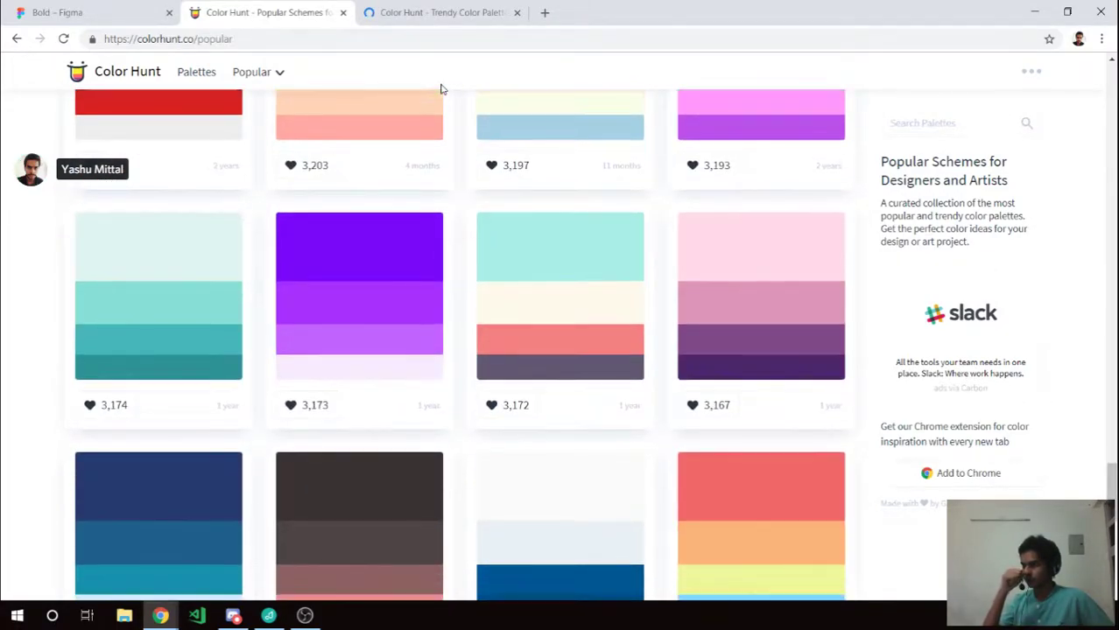
scroll(442, 88, "down", 3)
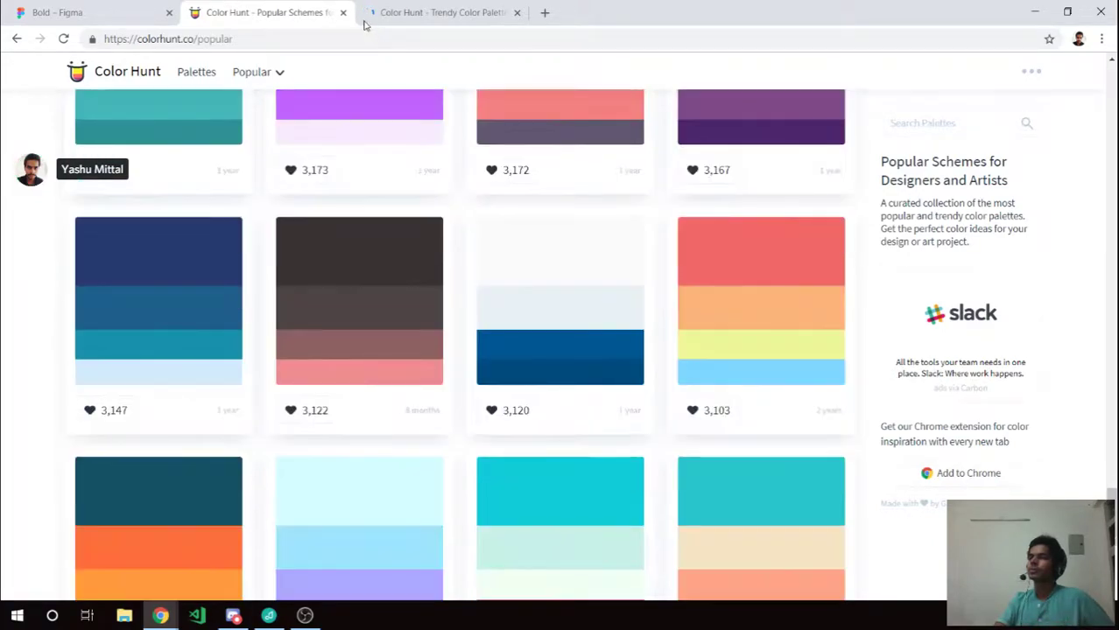
Copy the navy hex #303A52 from the navy-to-pink palette's page.
key("alt+Tab")
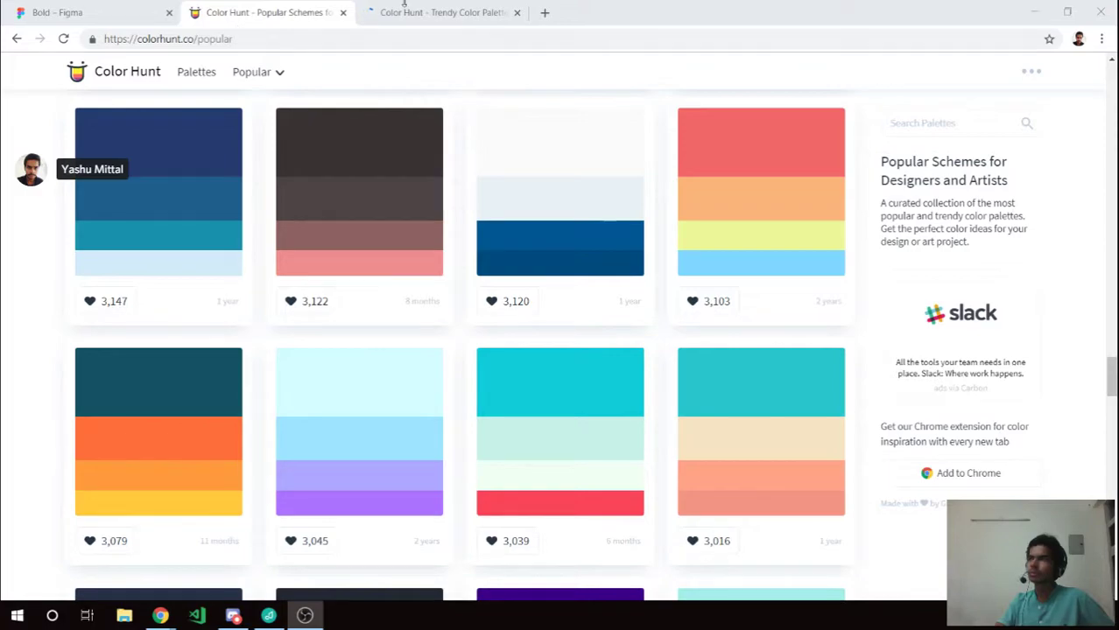
left_click(434, 11)
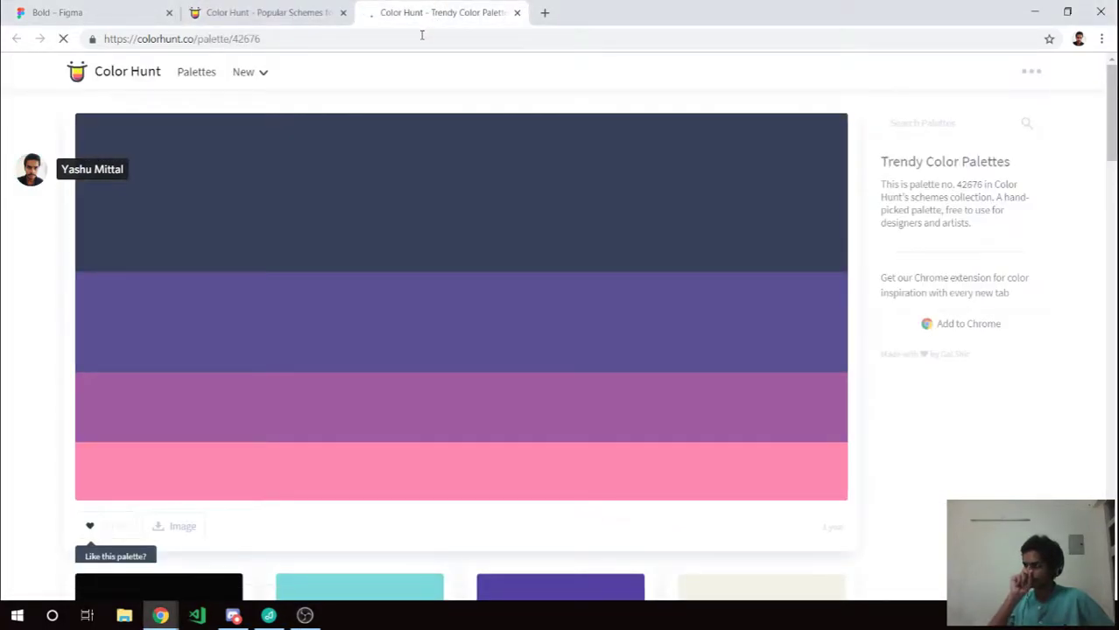
mouse_move(170, 152)
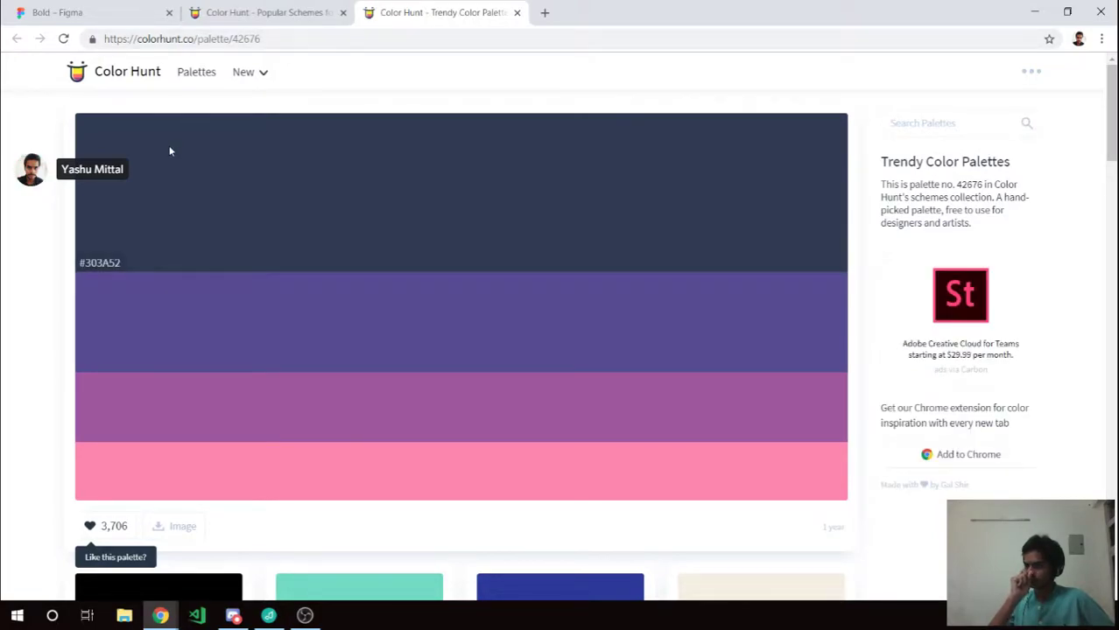
left_click(109, 264)
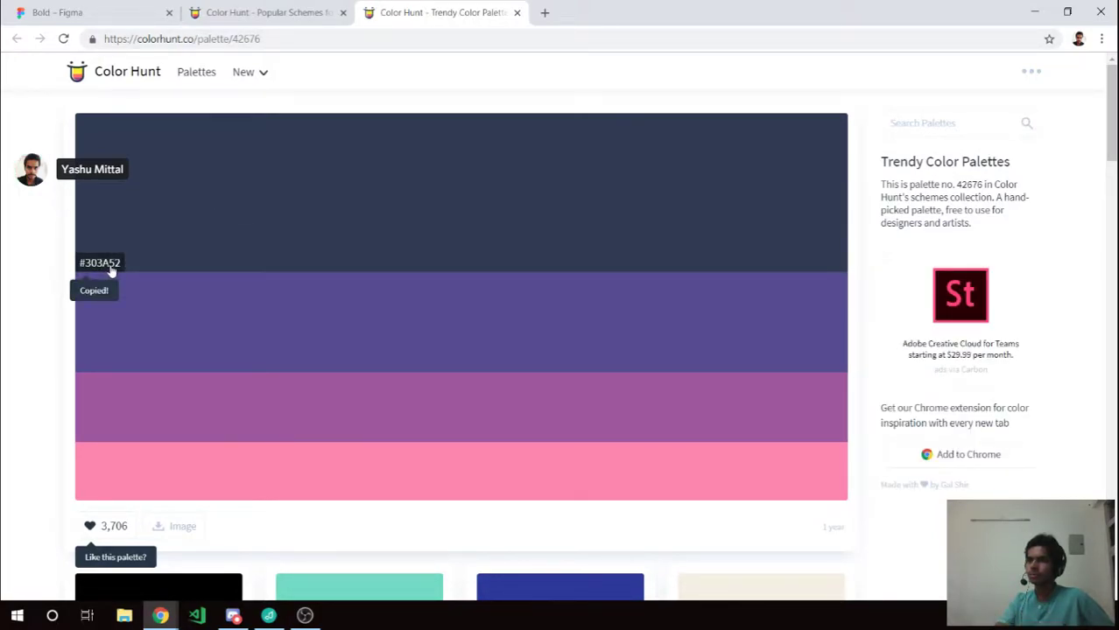
left_click(113, 18)
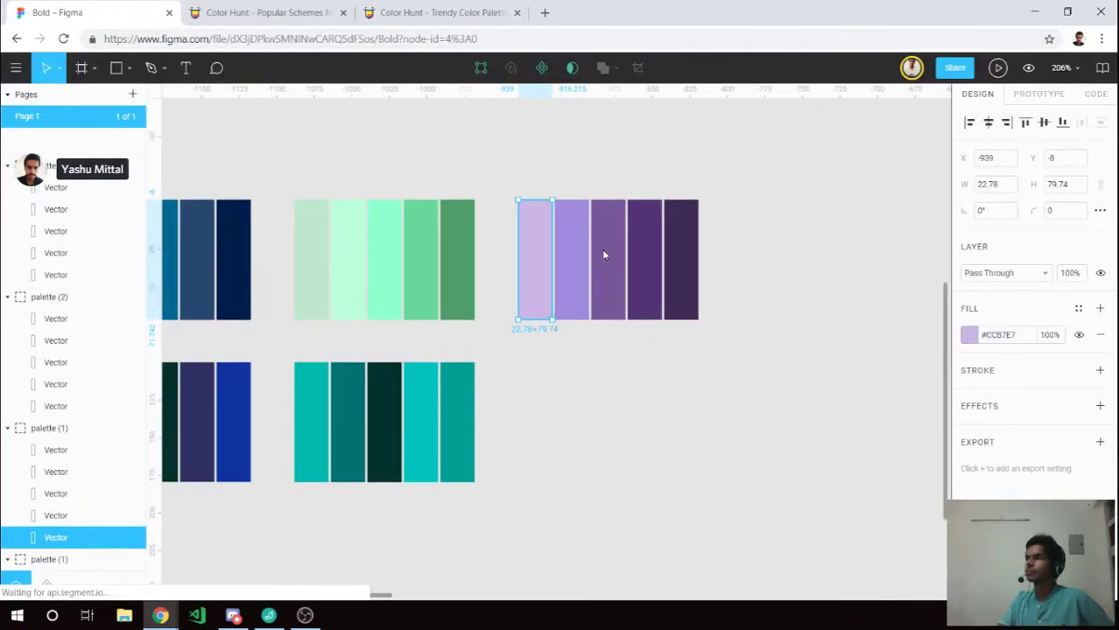
Select the purple palette group and collapse the other palette groups' layer lists.
left_click(5, 427)
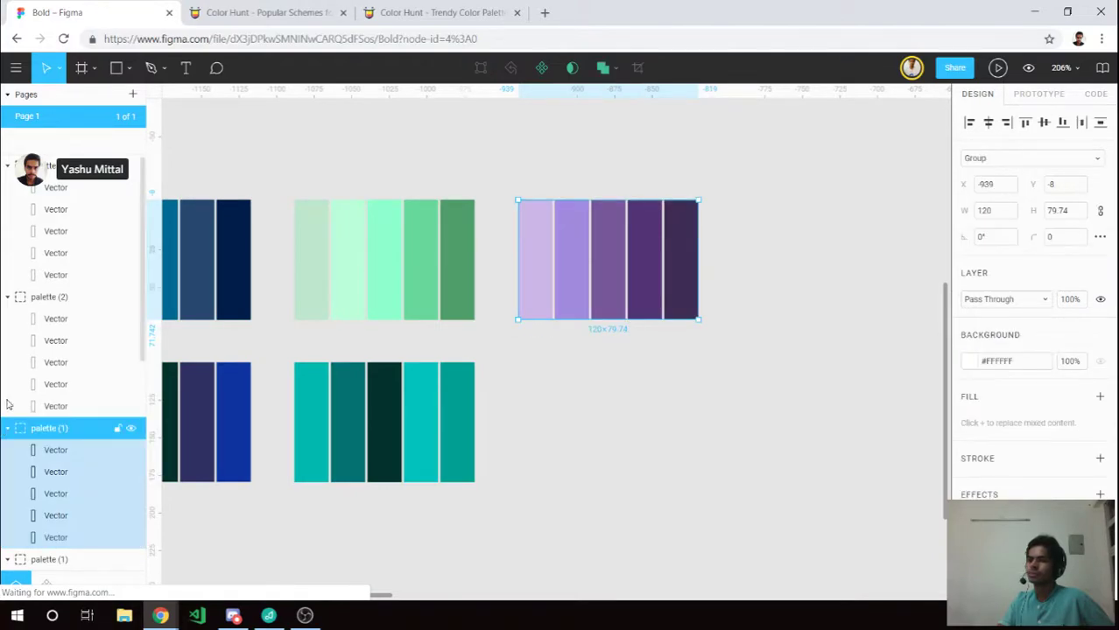
left_click(6, 298)
left_click(9, 167)
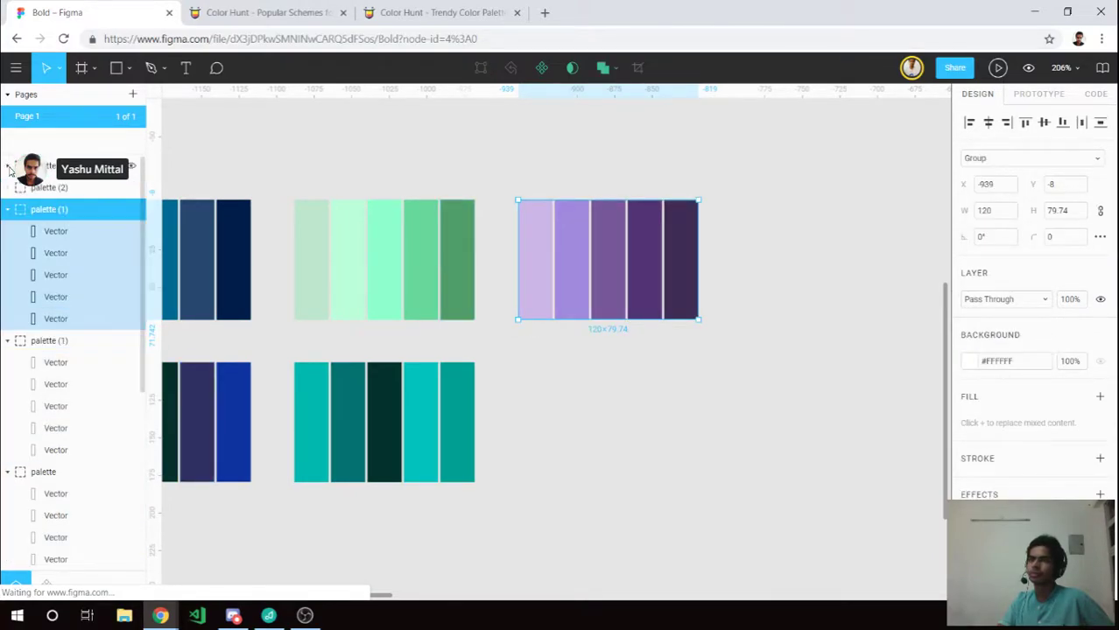
left_click(8, 342)
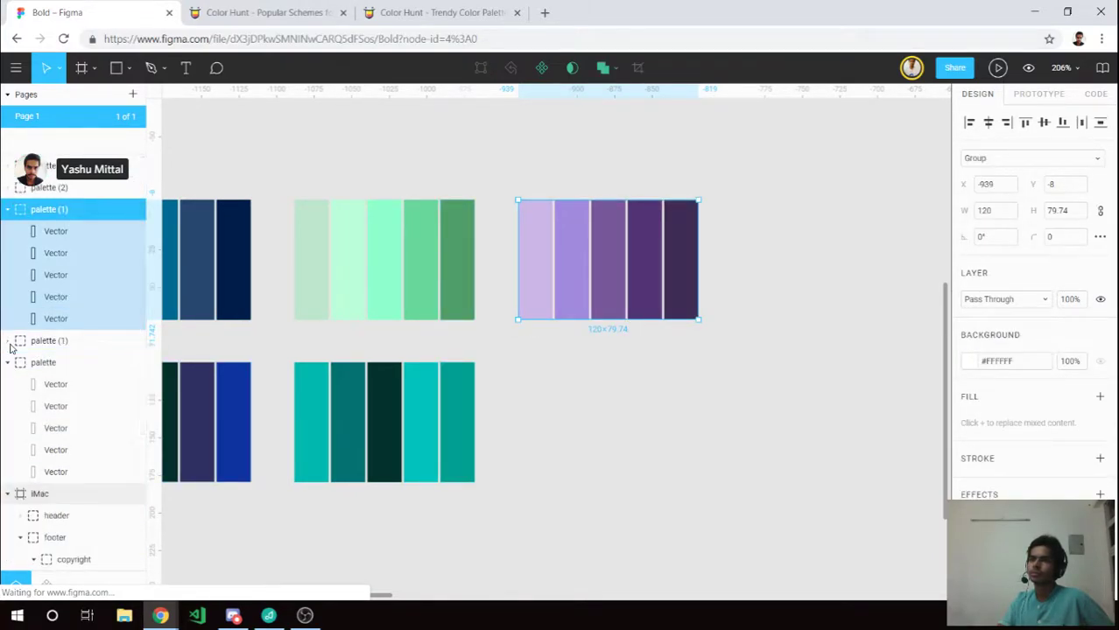
left_click(8, 341)
left_click(8, 340)
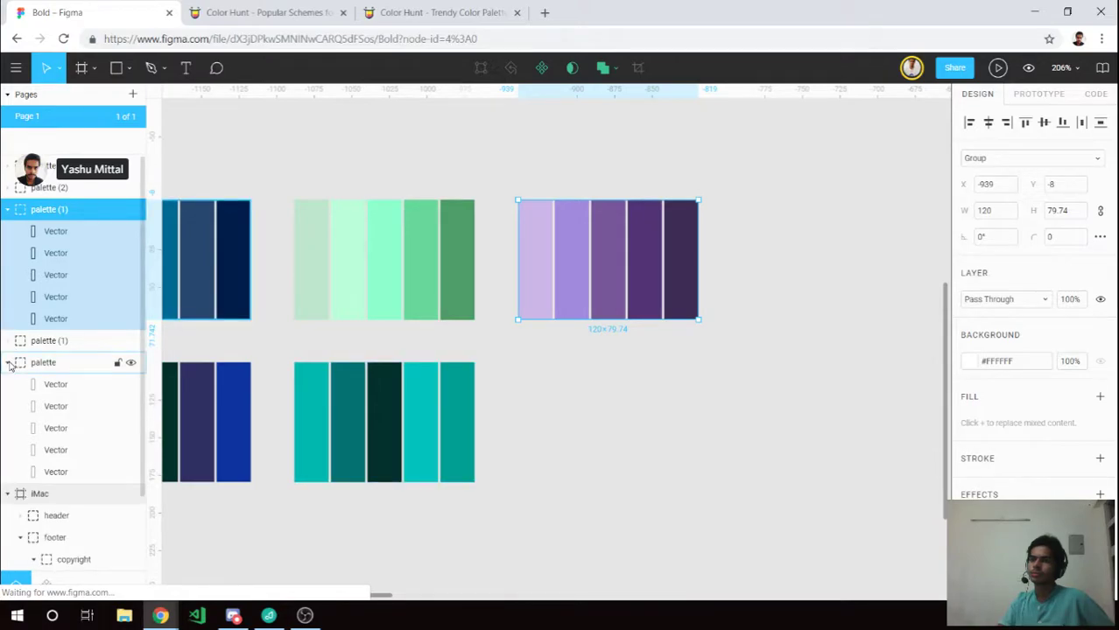
left_click(8, 363)
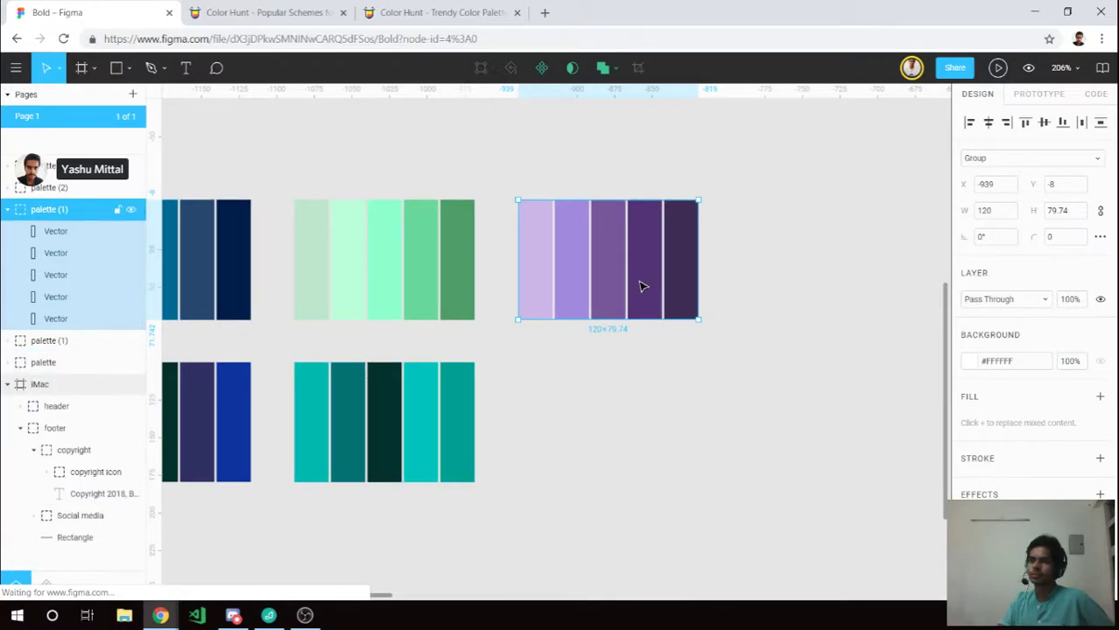
Duplicate the purple palette below the original and delete the copy's darkest rightmost bar.
key("ctrl+d")
left_click_drag(619, 317, 615, 438)
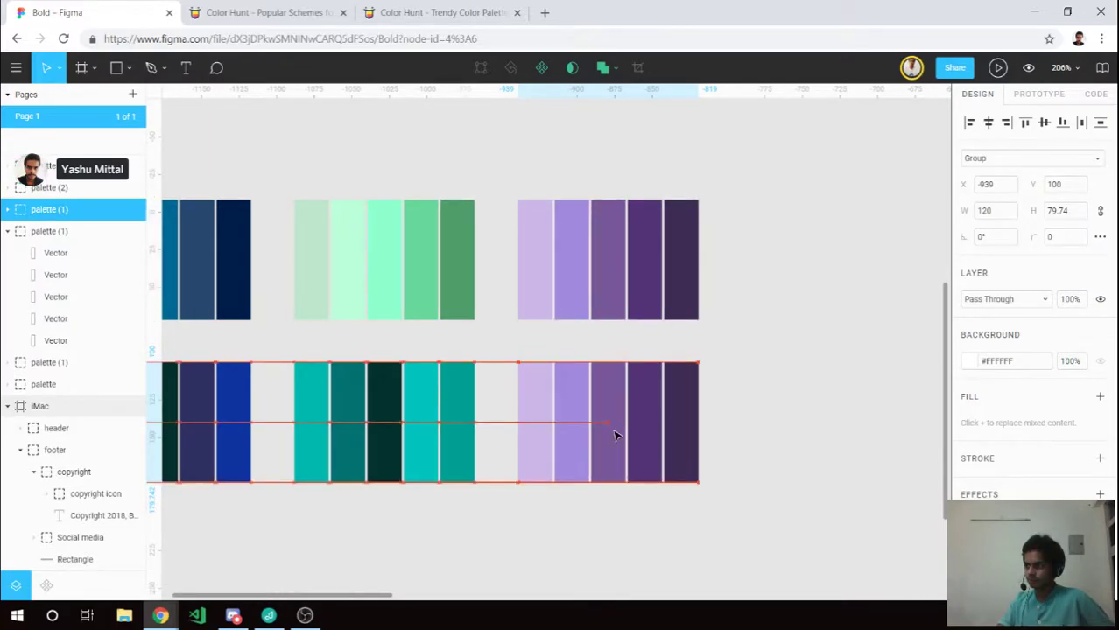
double_click(685, 433)
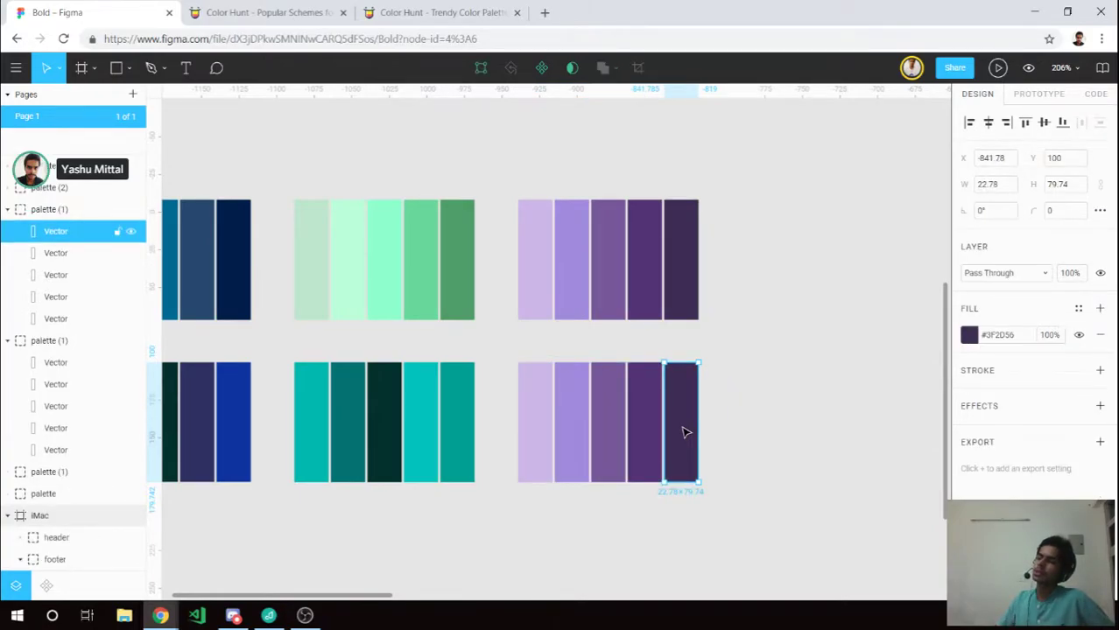
key("Delete")
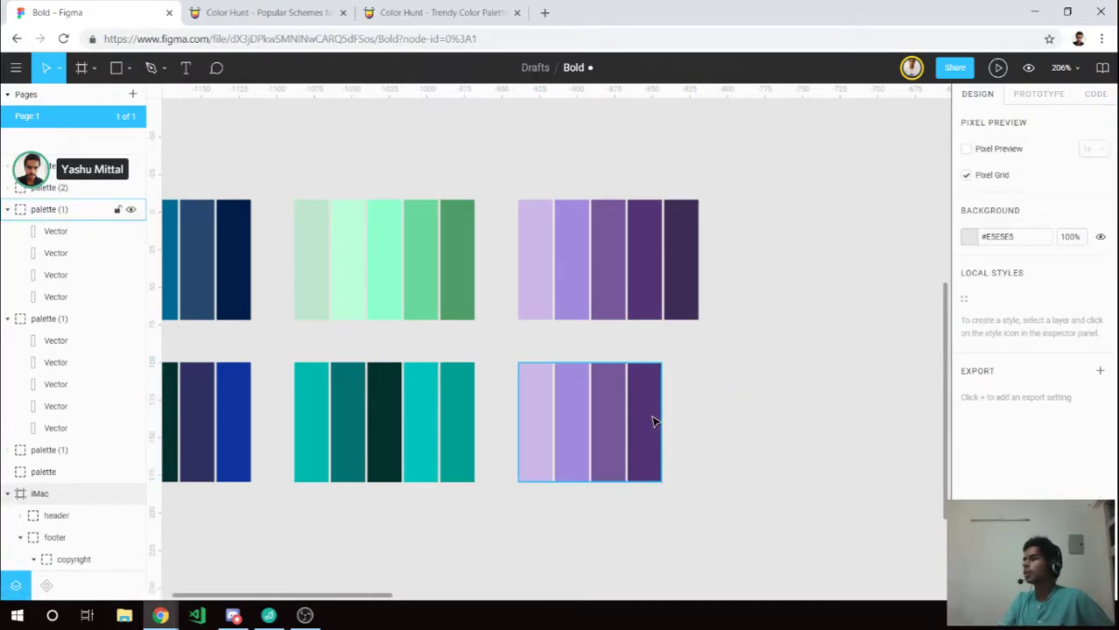
left_click(652, 422)
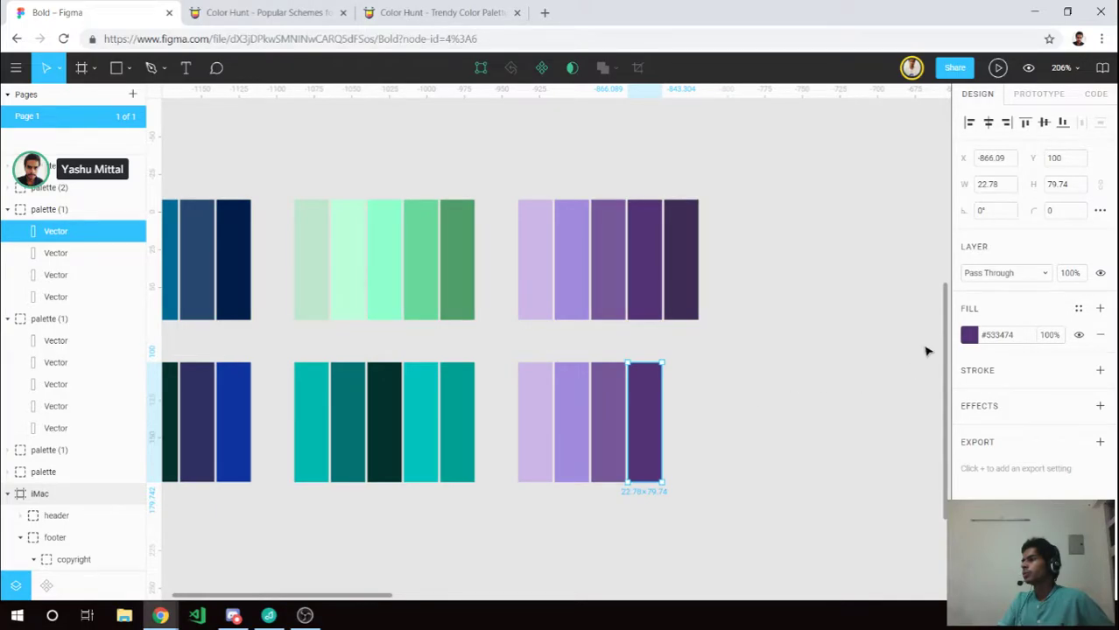
Give the bottom-right palette's third bar the indigo fill #574B90.
left_click(383, 21)
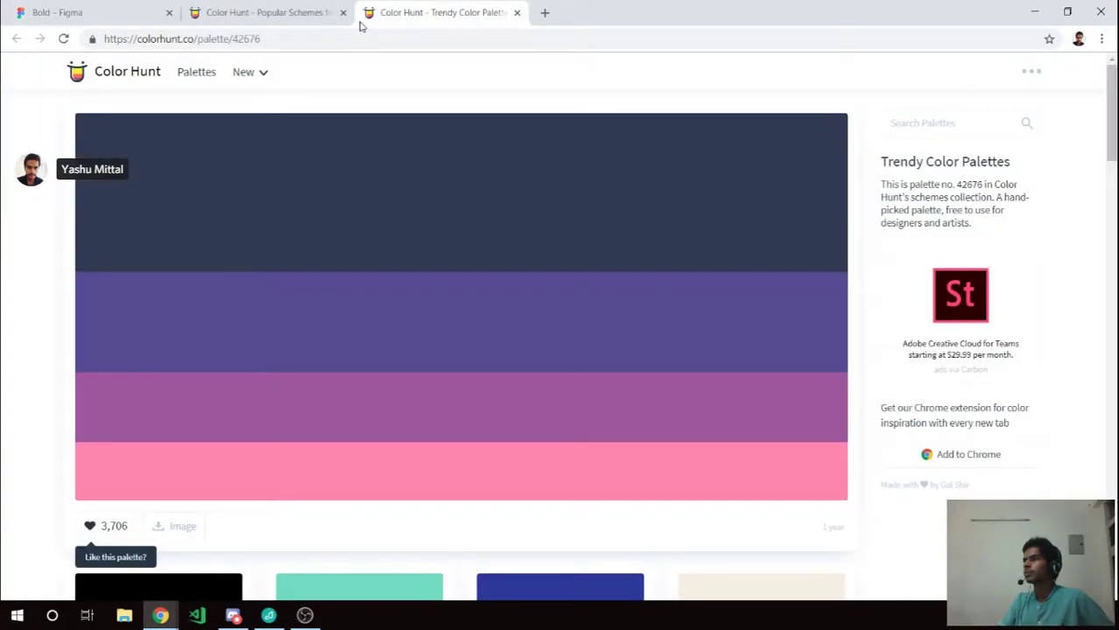
left_click(106, 17)
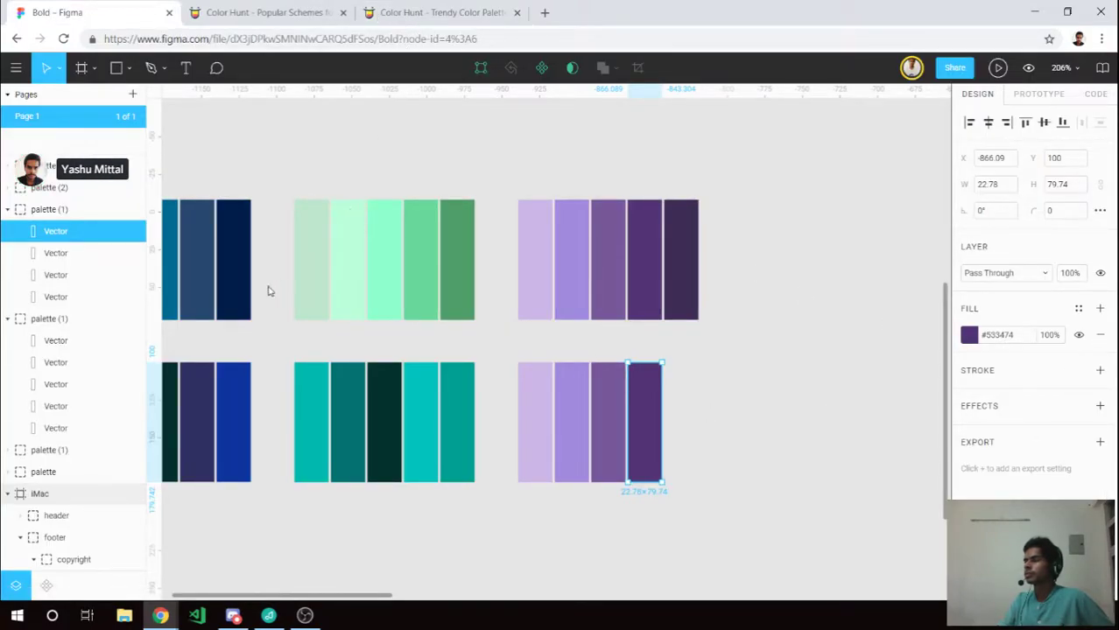
key("ctrl+shift+Tab")
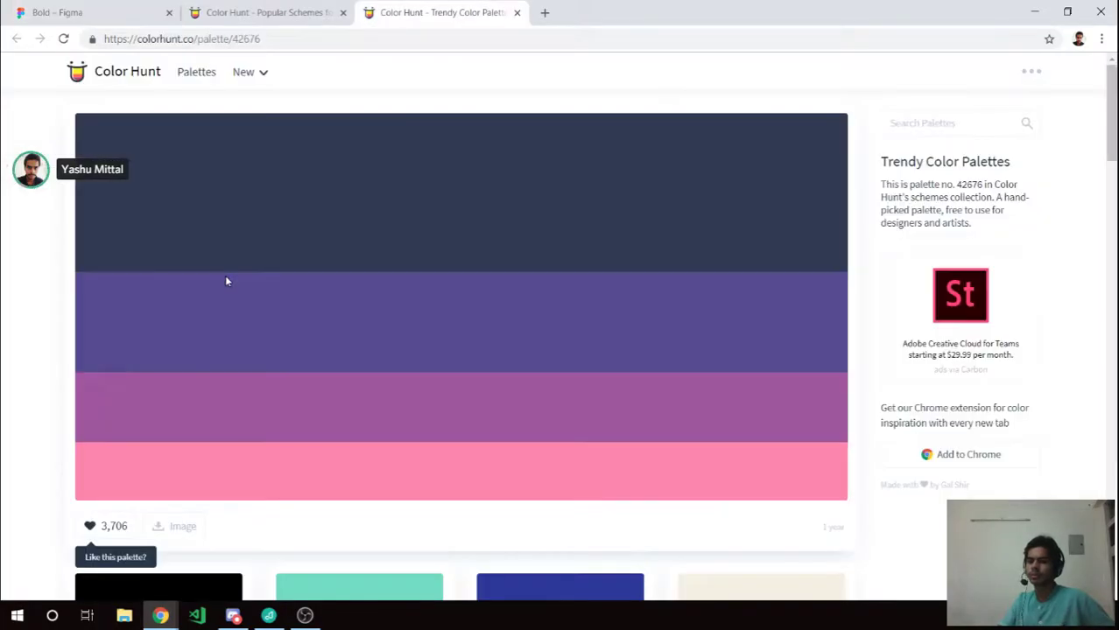
left_click(103, 368)
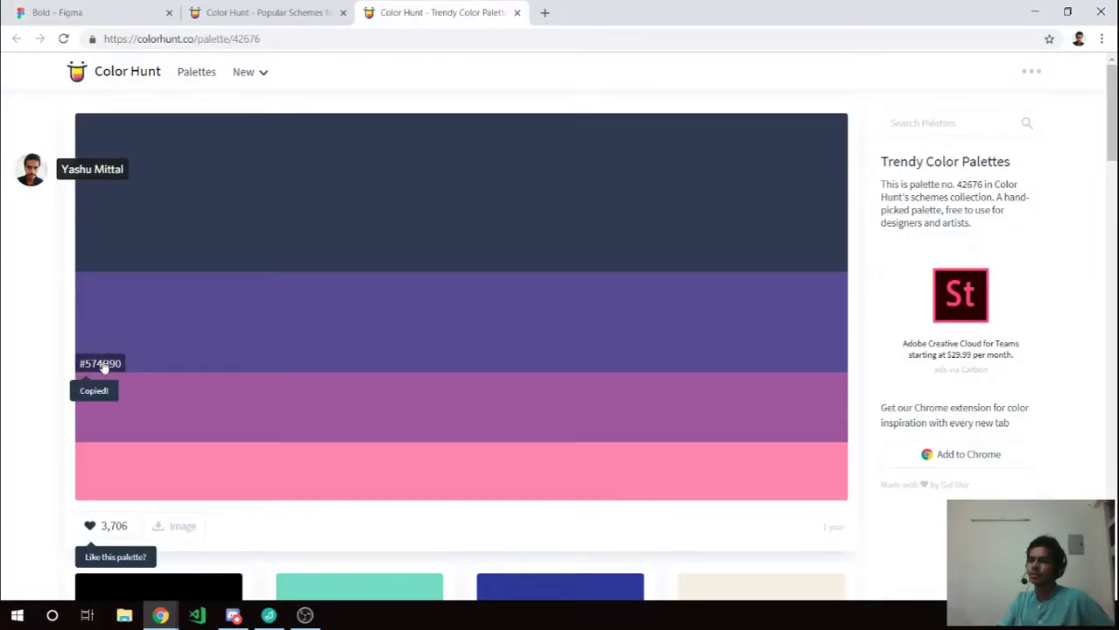
left_click(77, 11)
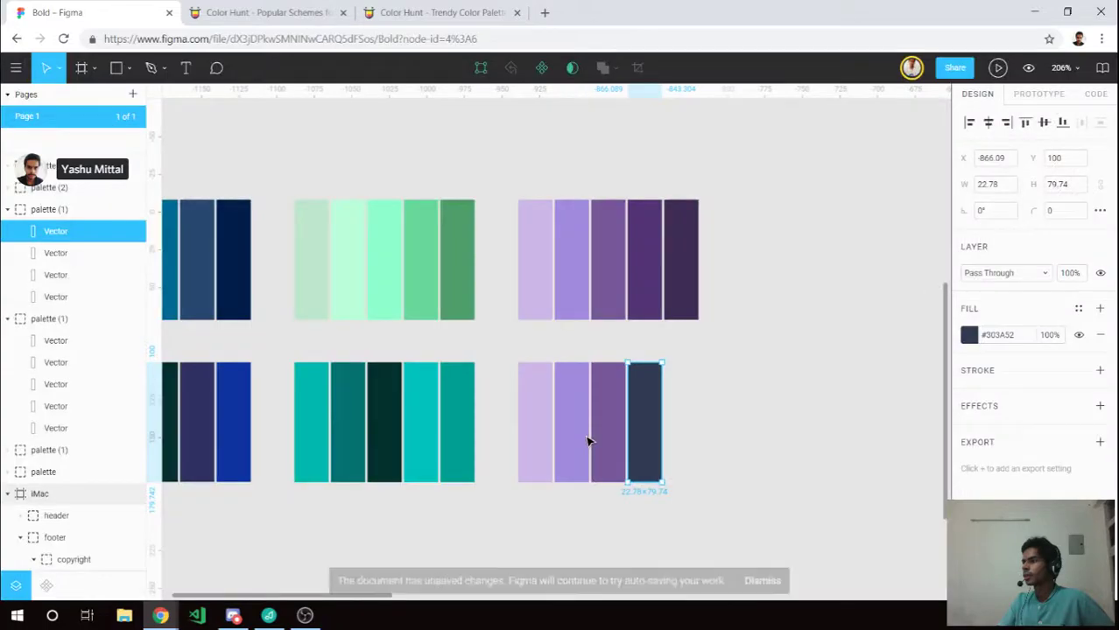
left_click(586, 440)
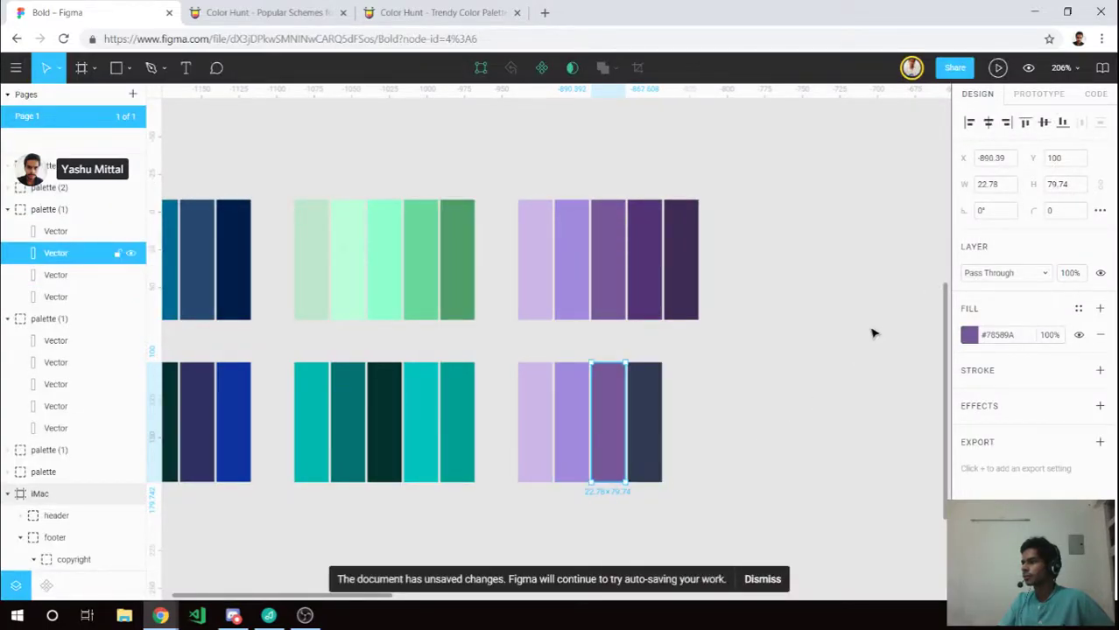
key("ctrl+v")
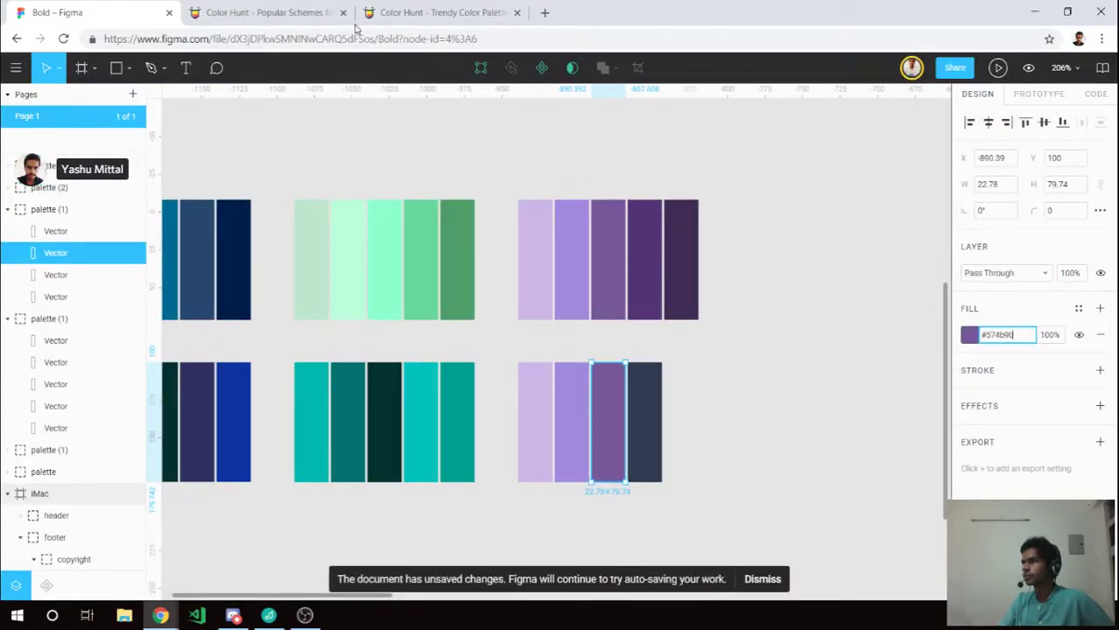
Confirm the indigo fill and set the second bar to magenta #9E579D.
key("ctrl+shift+Tab")
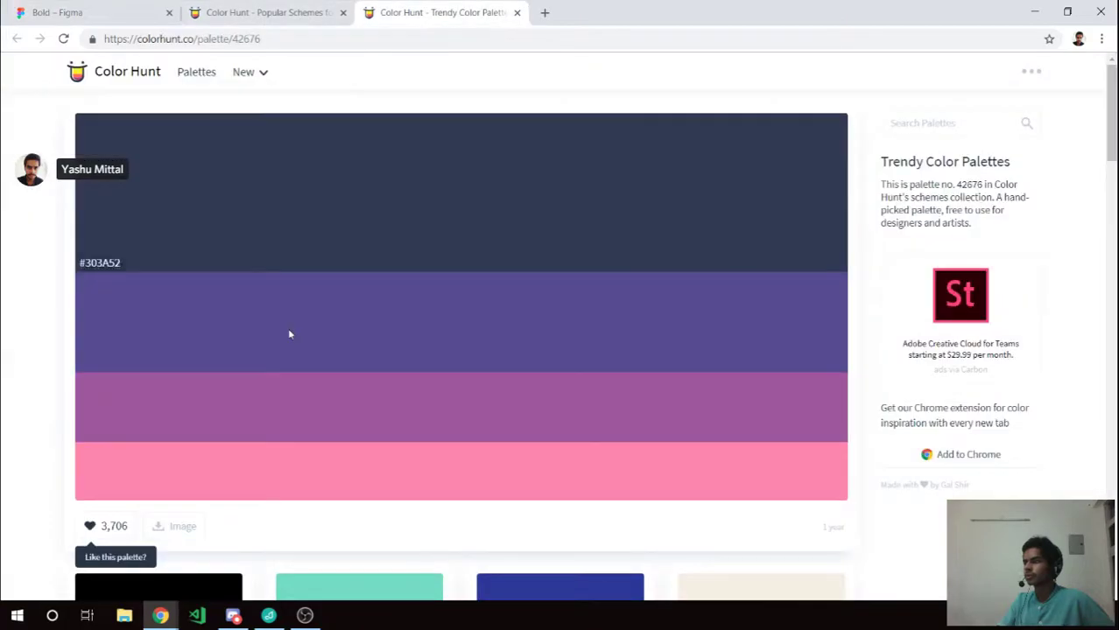
left_click(100, 435)
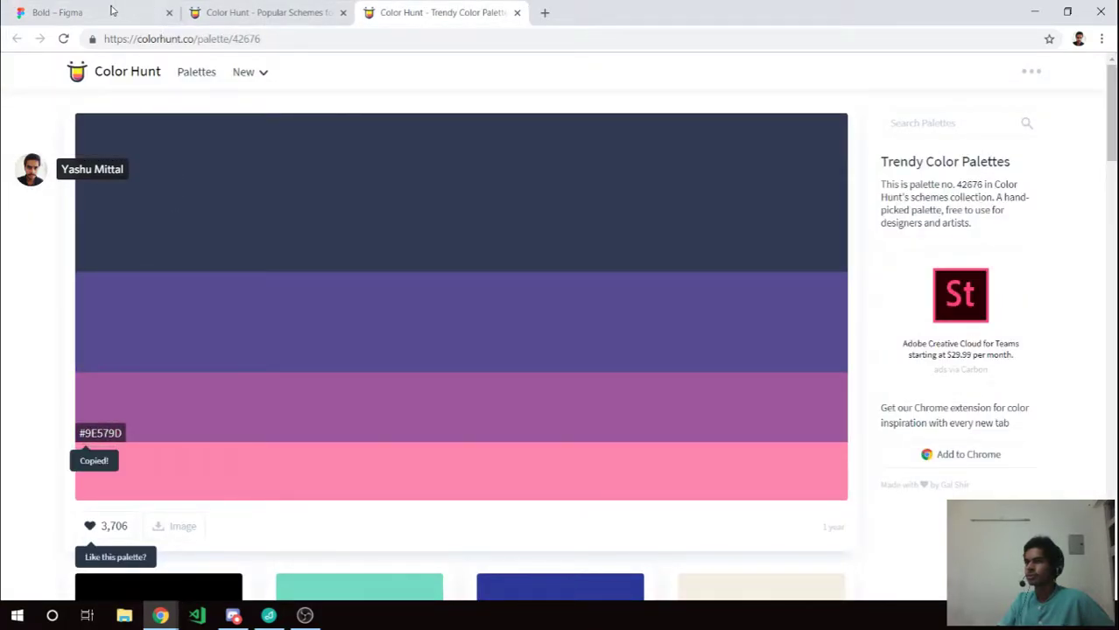
key("ctrl+Tab")
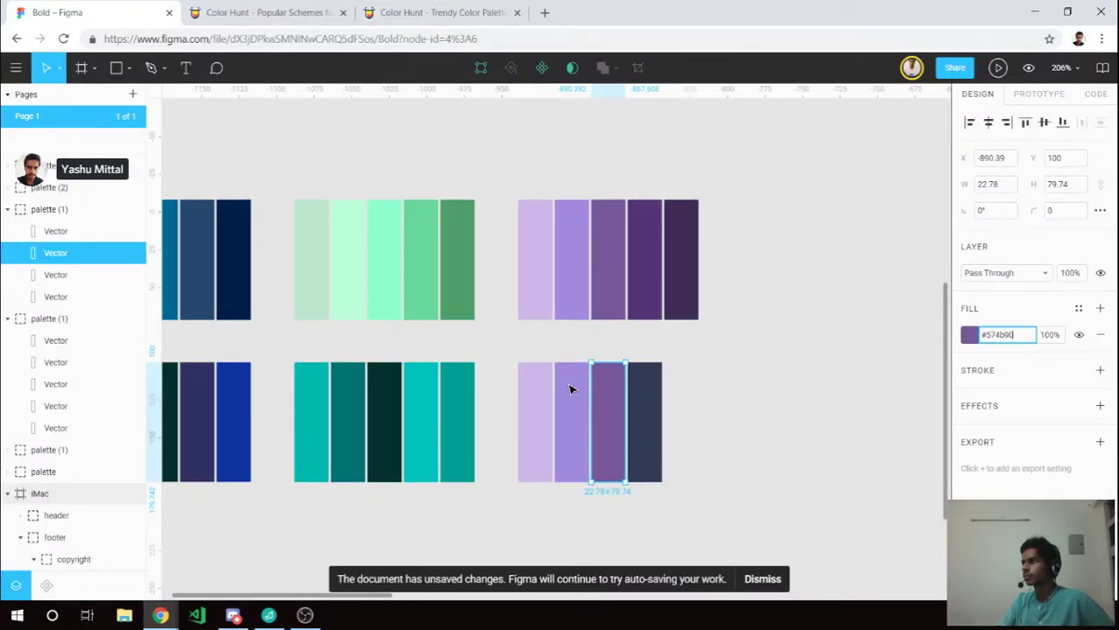
key("Return")
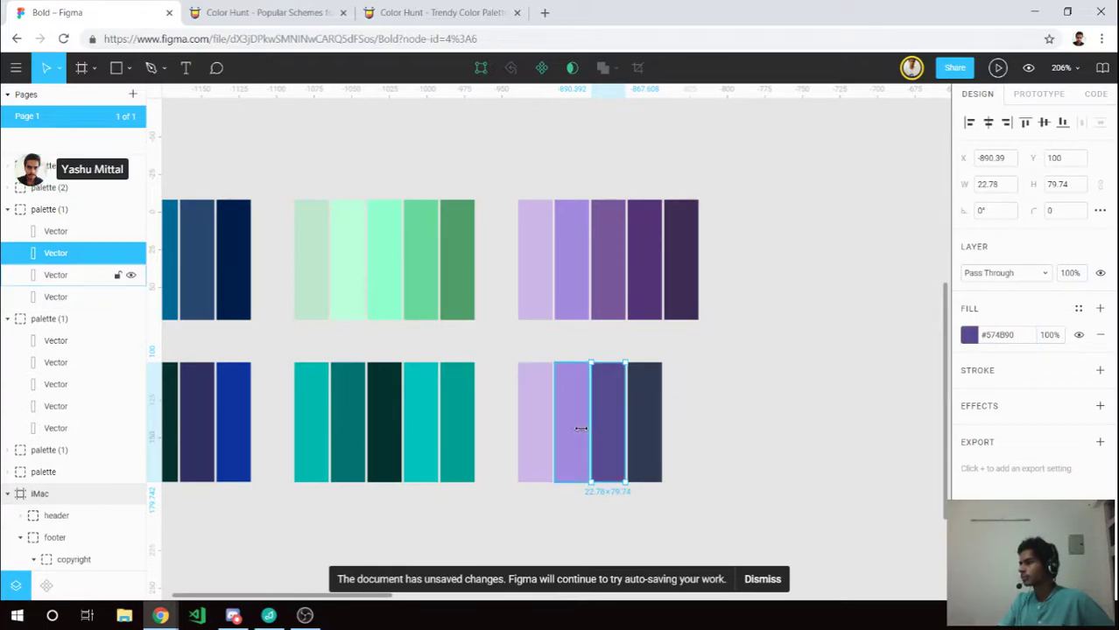
key("Tab")
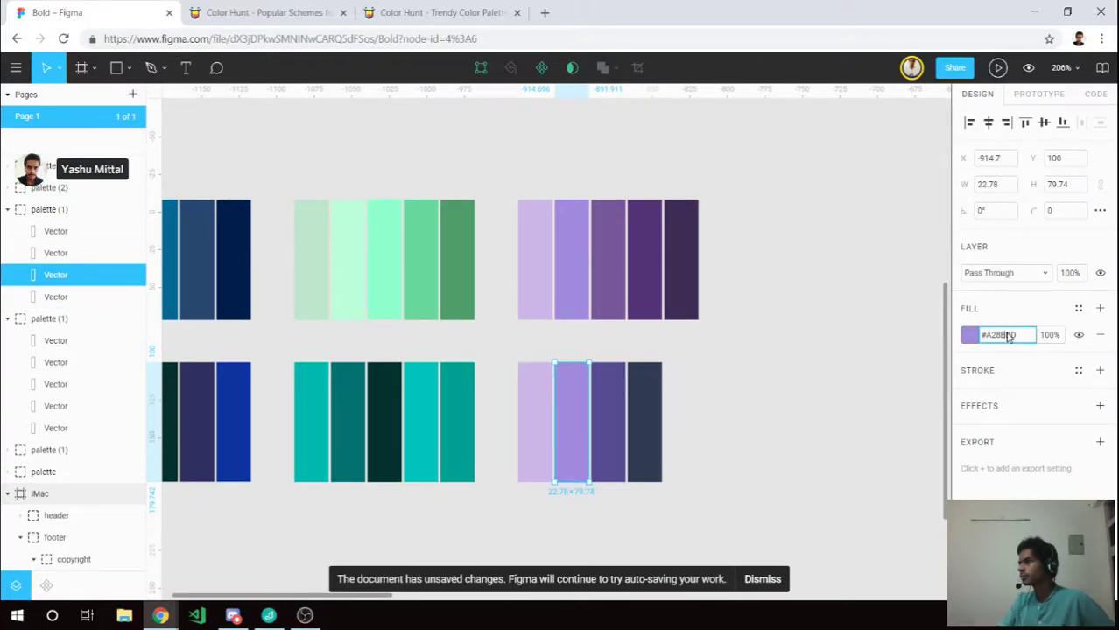
key("ctrl+v")
key("Return")
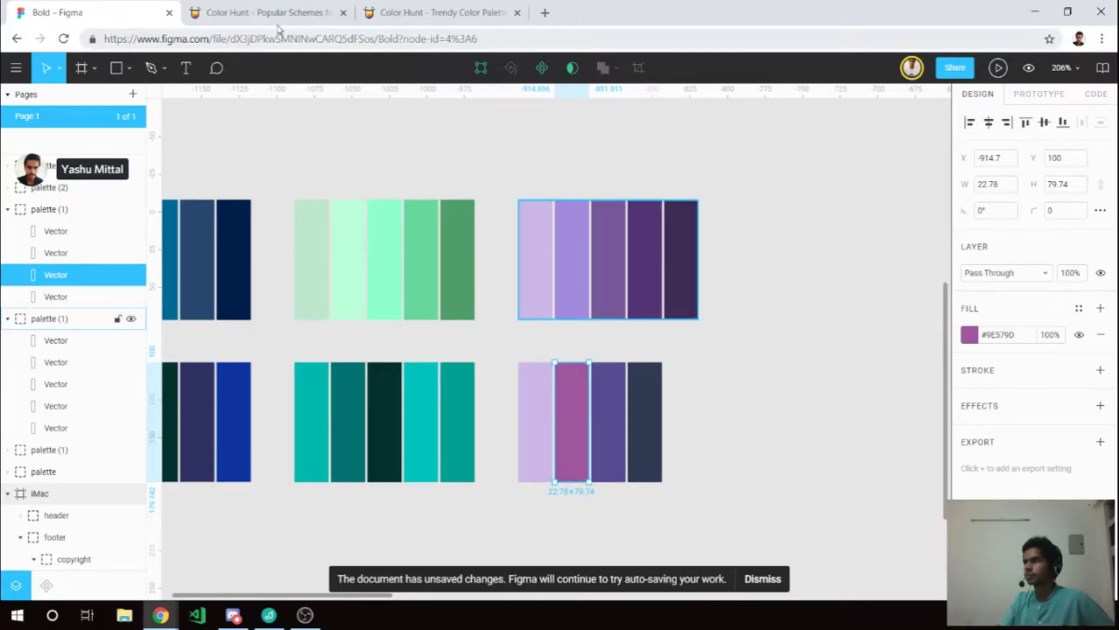
Set the first bar of the bottom-right palette to pink #FC85AE.
left_click(382, 14)
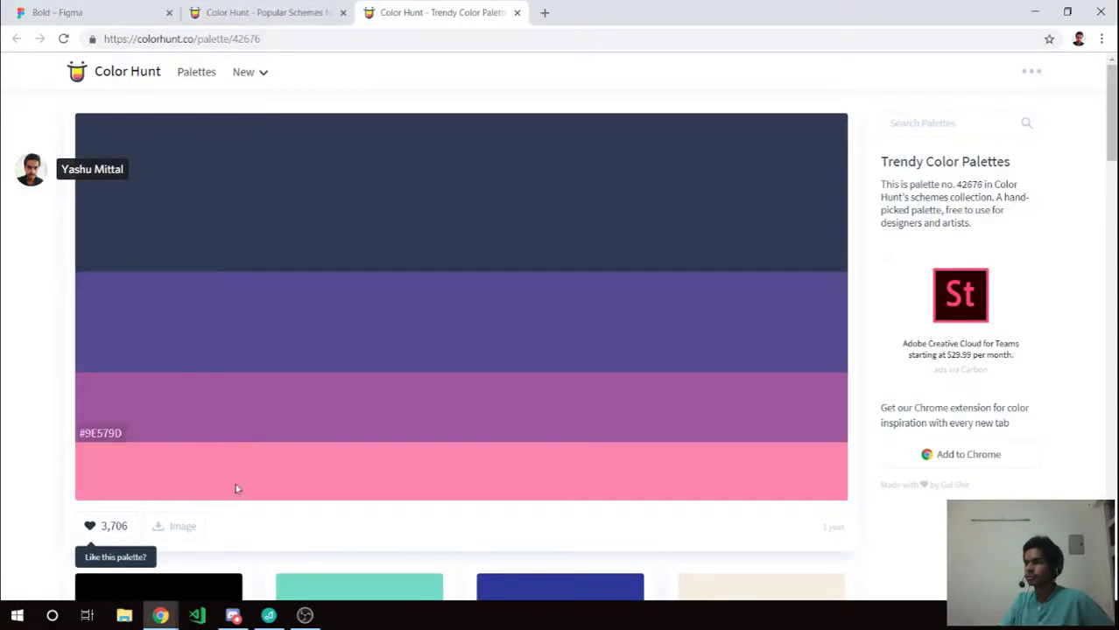
left_click(125, 475)
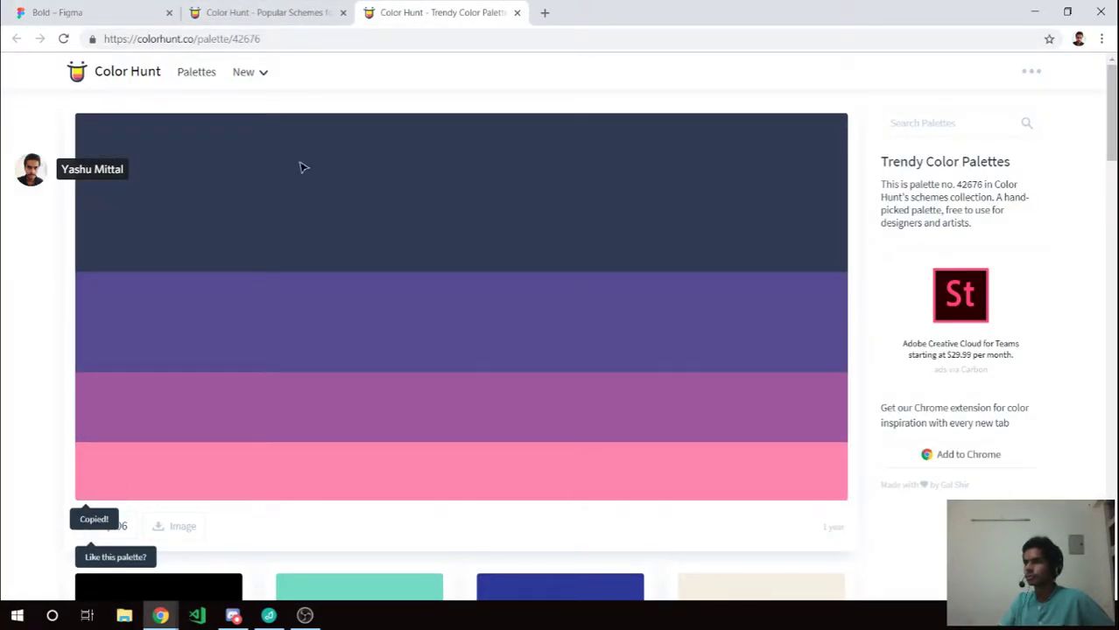
key("ctrl+1")
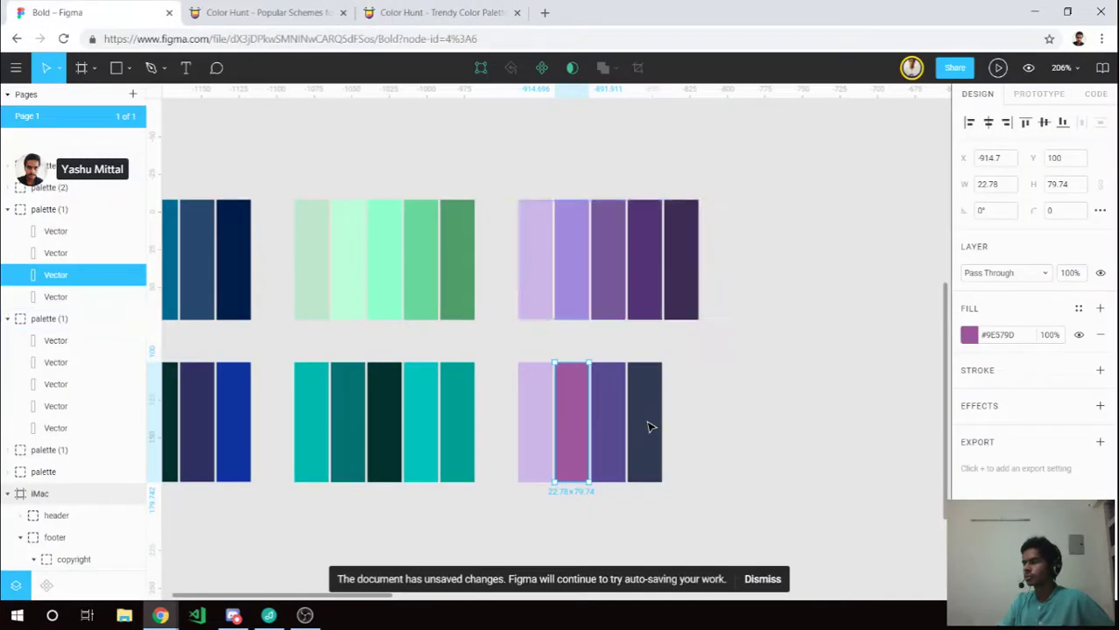
left_click(522, 407)
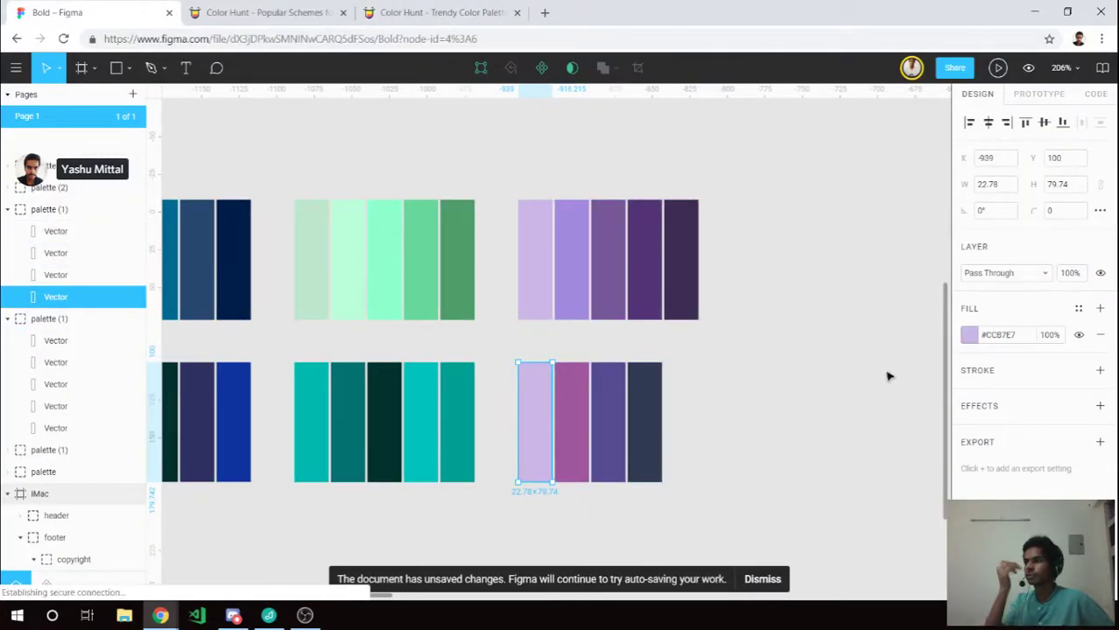
left_click(1004, 336)
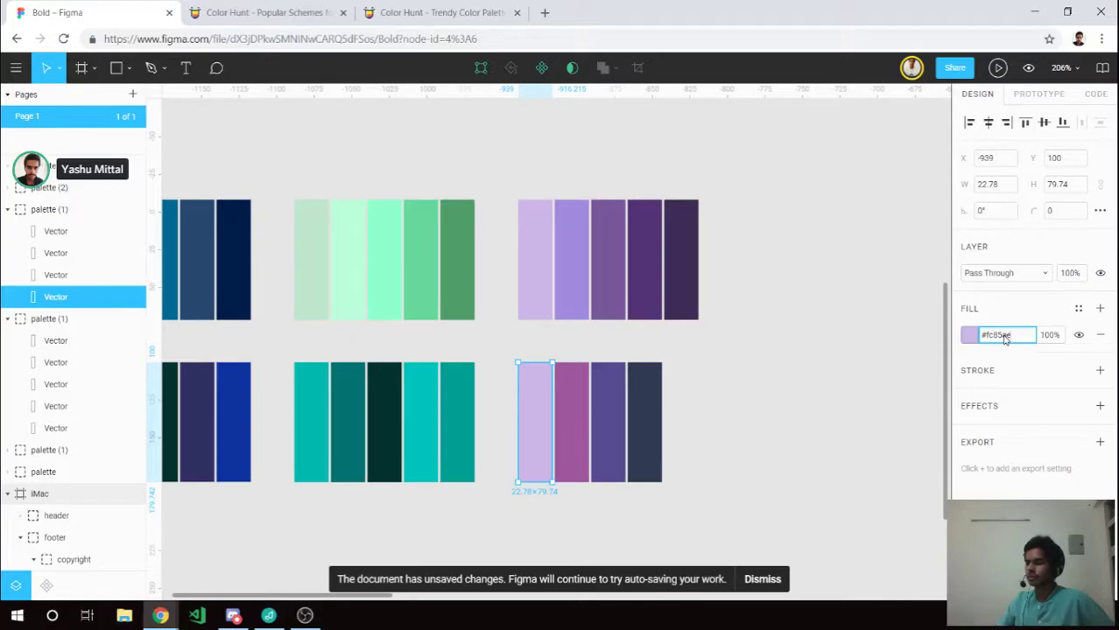
key("Return")
left_click(763, 380)
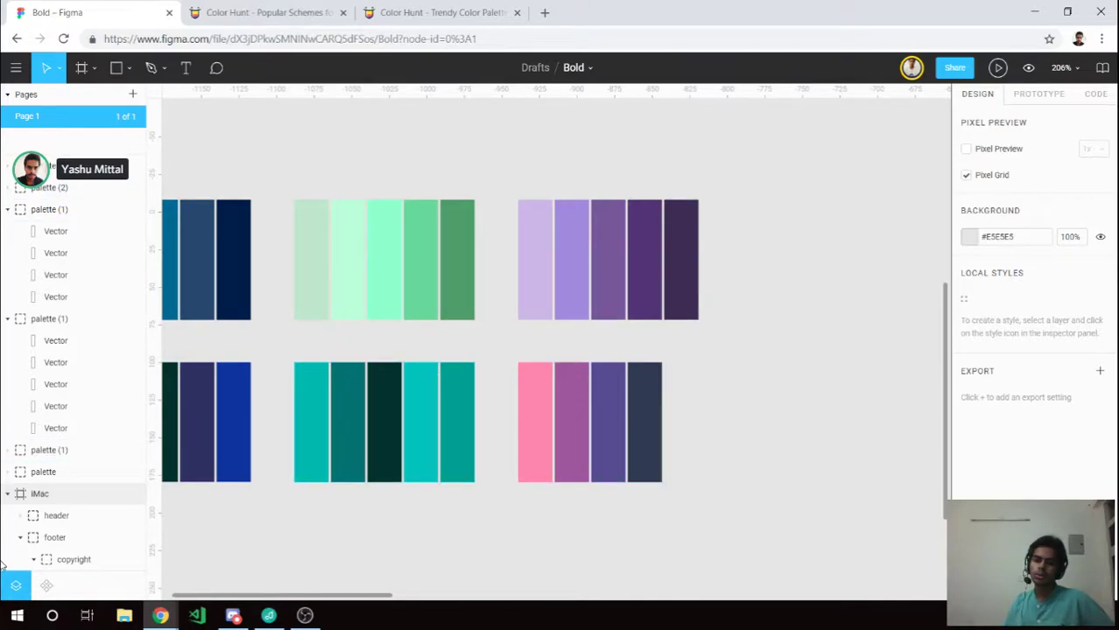
Delete the bottom-left palette and the orange-and-blue top-left palette groups.
scroll(788, 442, "left", 2)
scroll(788, 442, "up", 1)
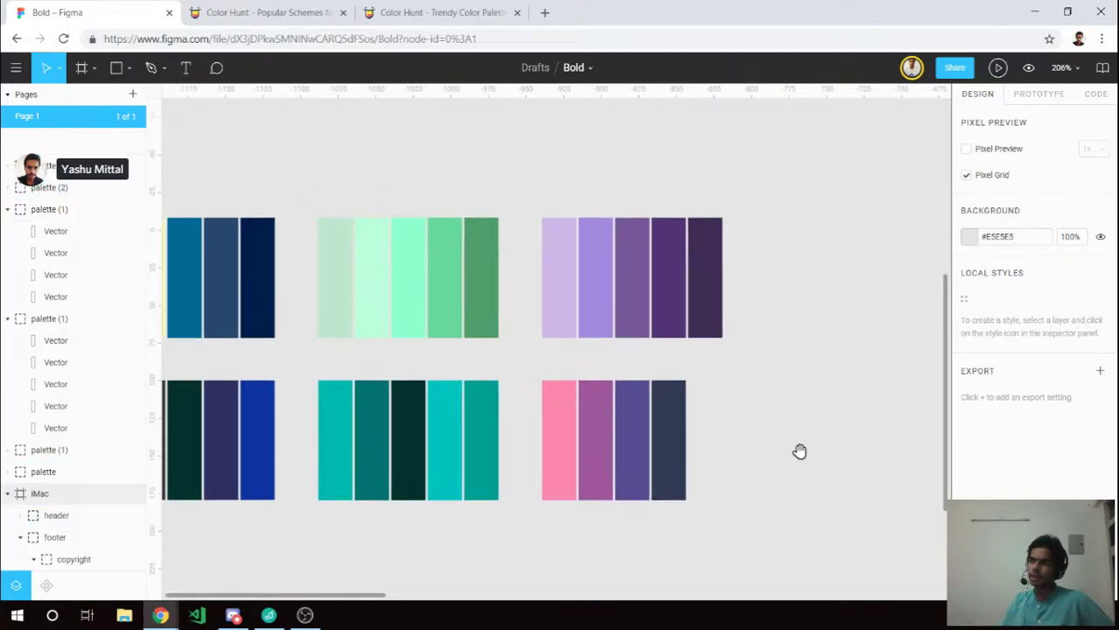
scroll(847, 457, "left", 3)
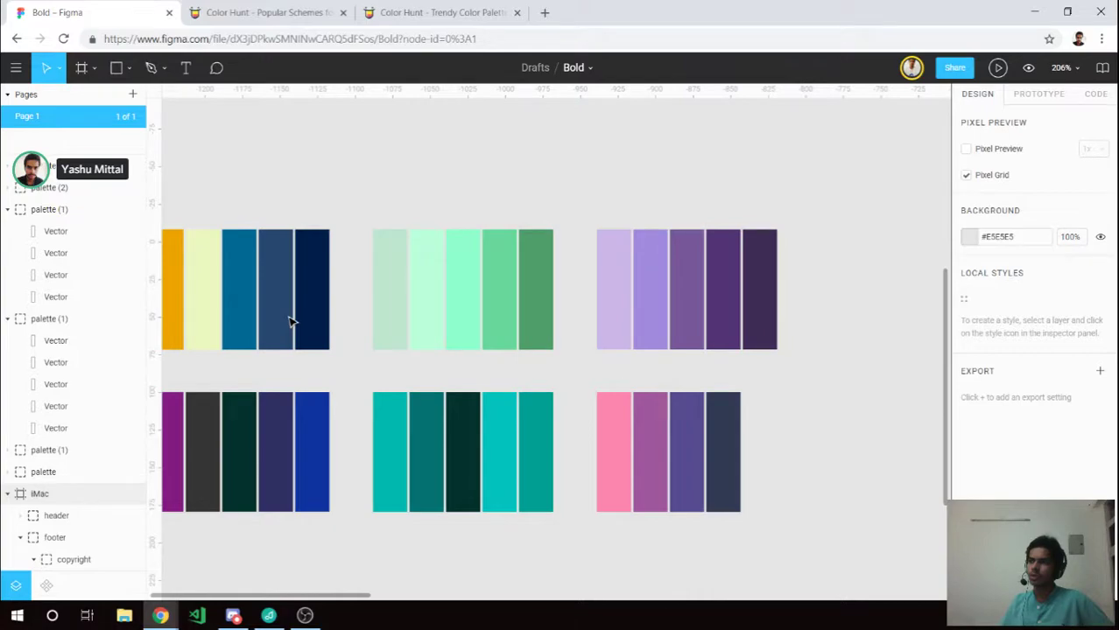
key("Tab")
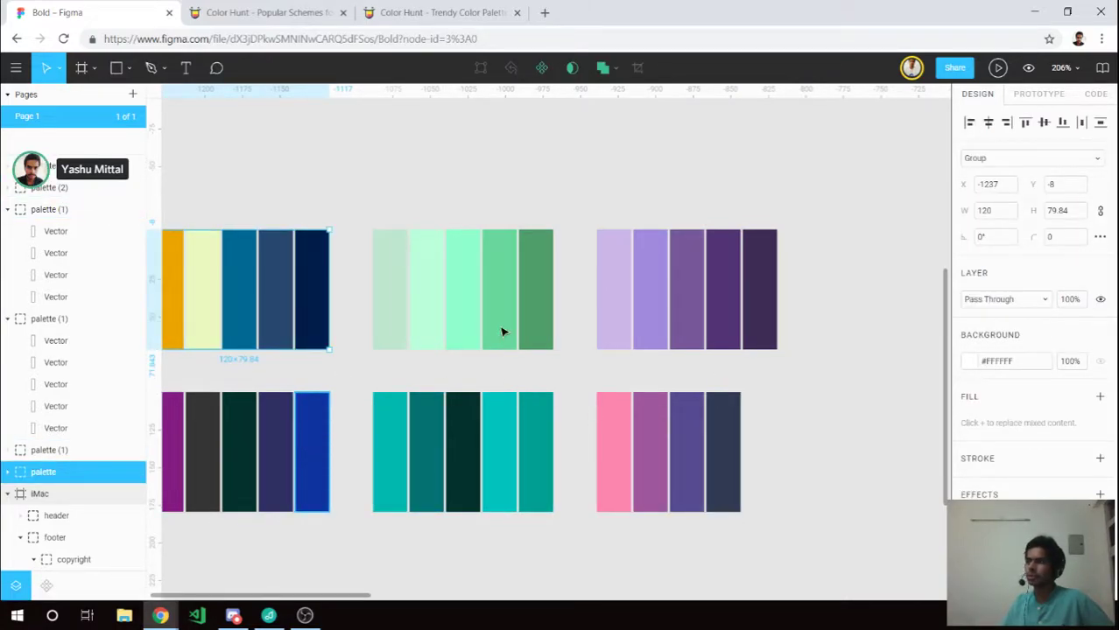
left_click(311, 451, "ctrl")
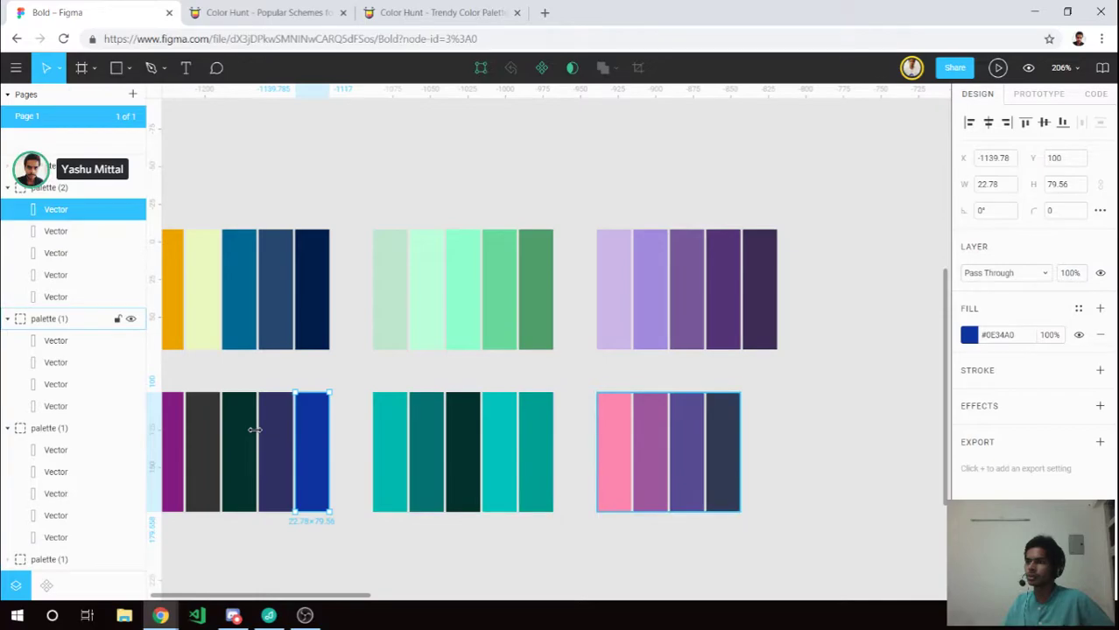
left_click(46, 190)
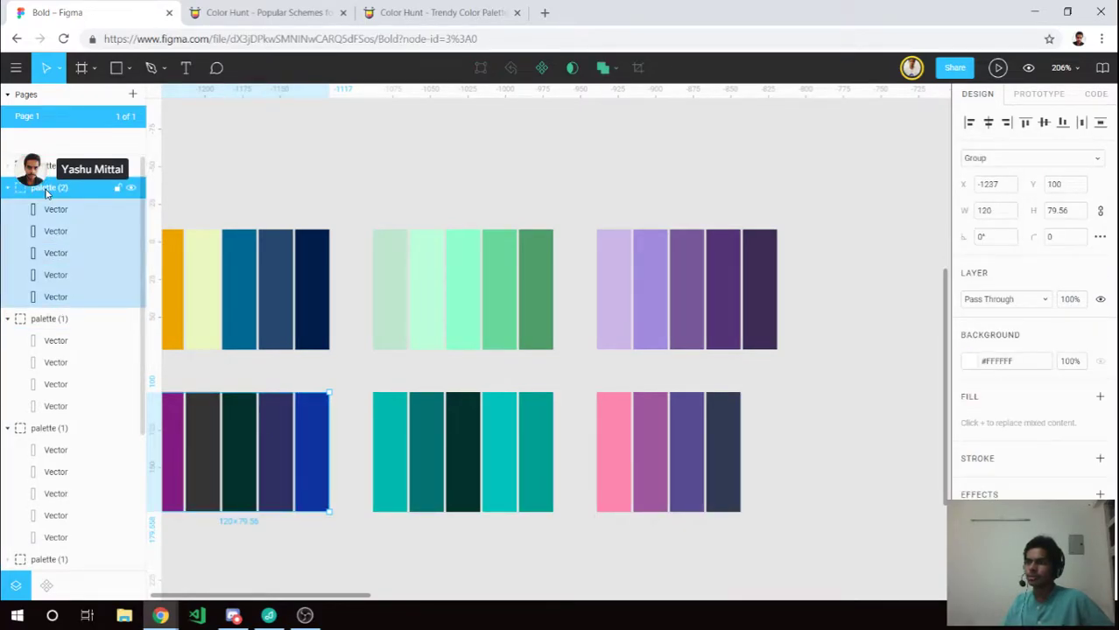
key("Delete")
left_click(246, 305)
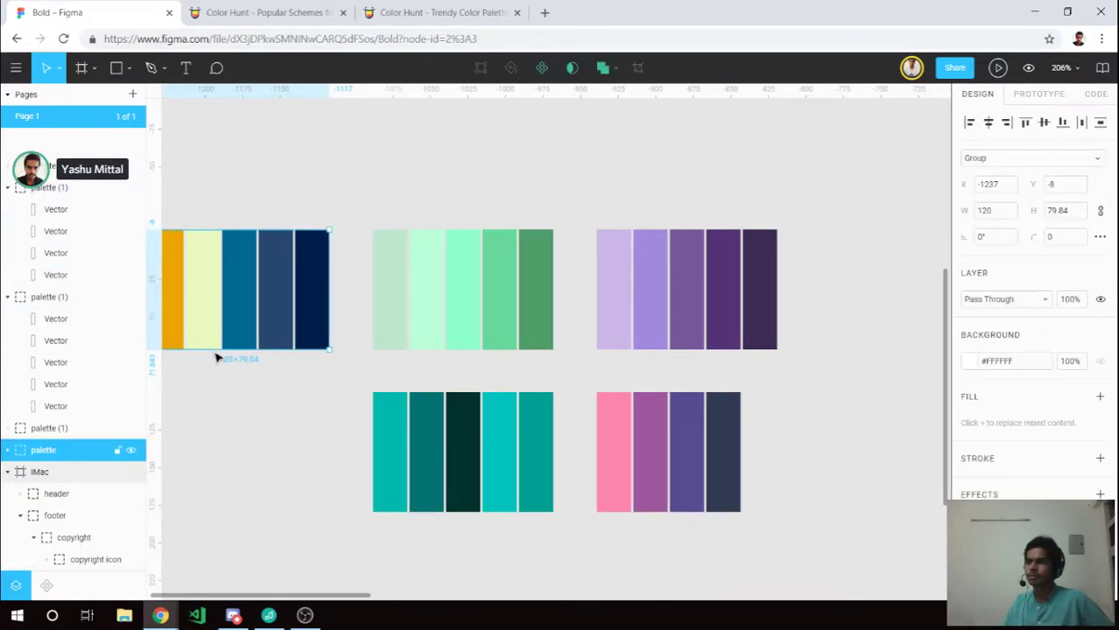
key("Delete")
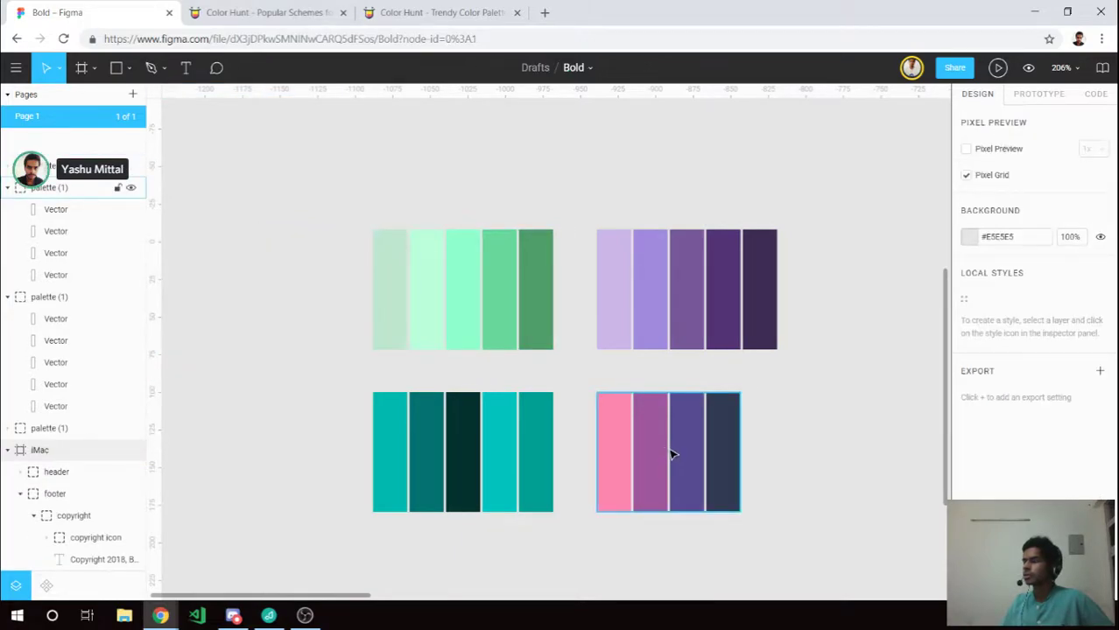
Pan and zoom to centre the four remaining palettes, undoing an accidental teal palette nudge.
left_click_drag(616, 431, 525, 391)
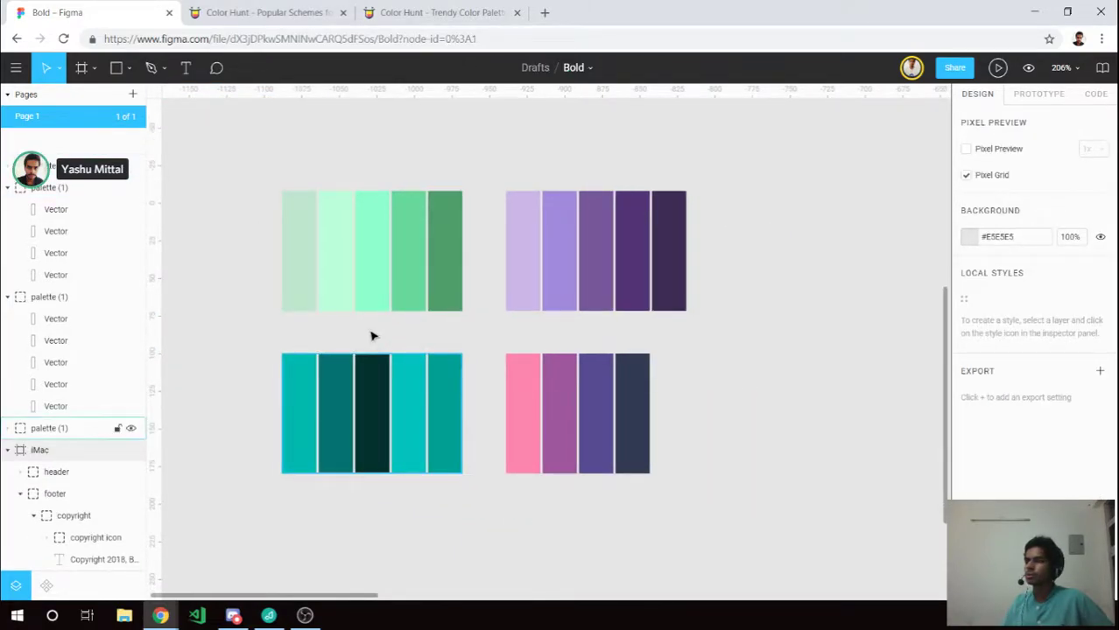
scroll(369, 332, "up", 1)
scroll(372, 332, "up", 1)
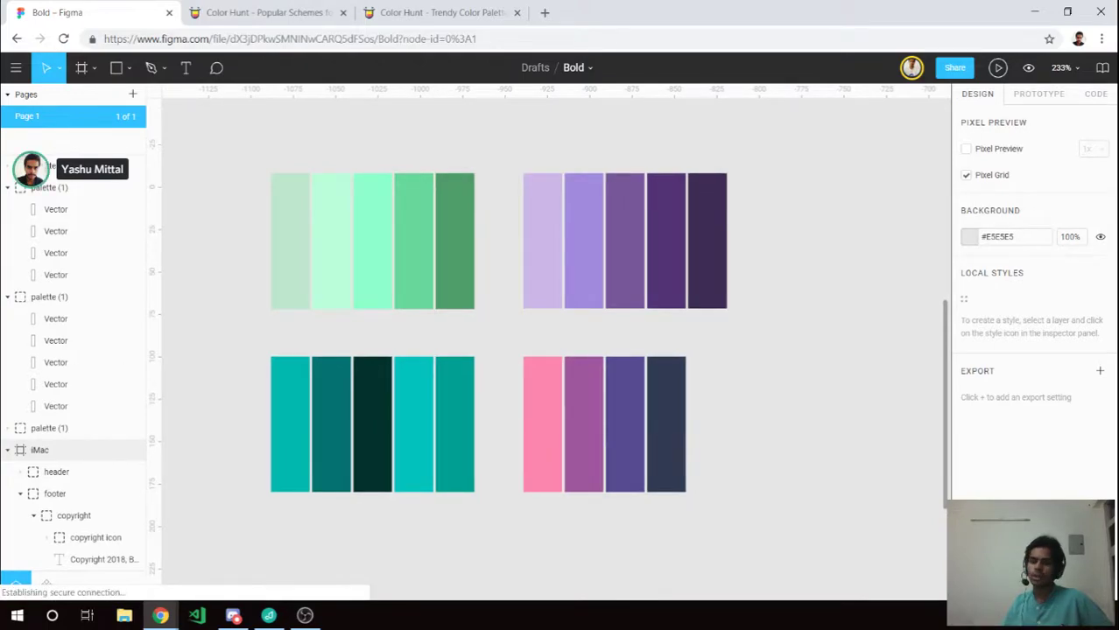
scroll(390, 335, "up", 1)
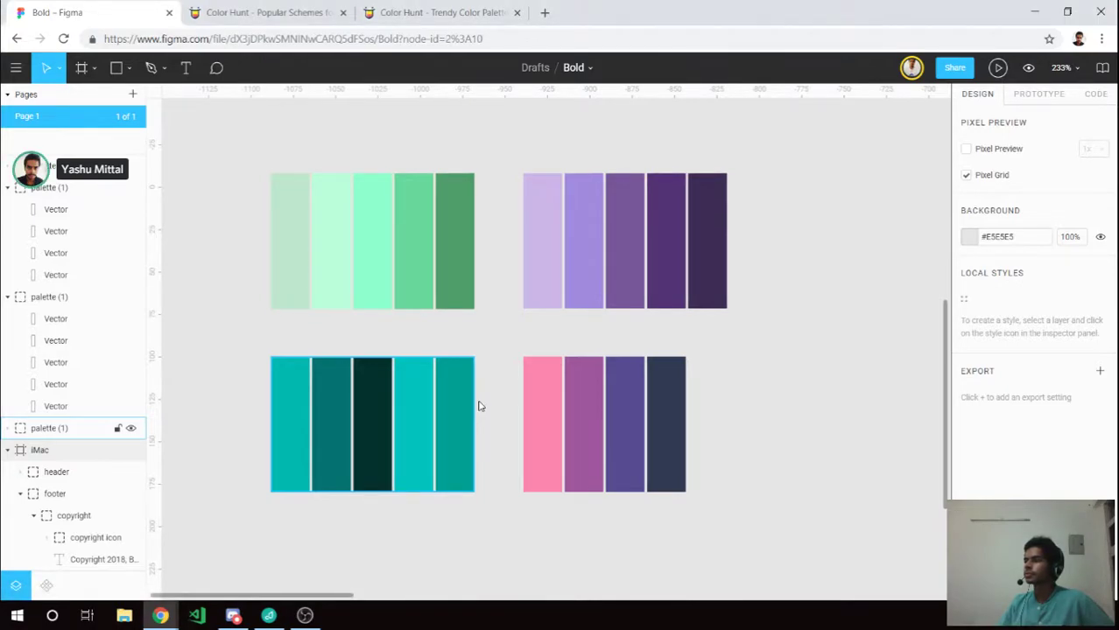
left_click_drag(480, 408, 479, 405)
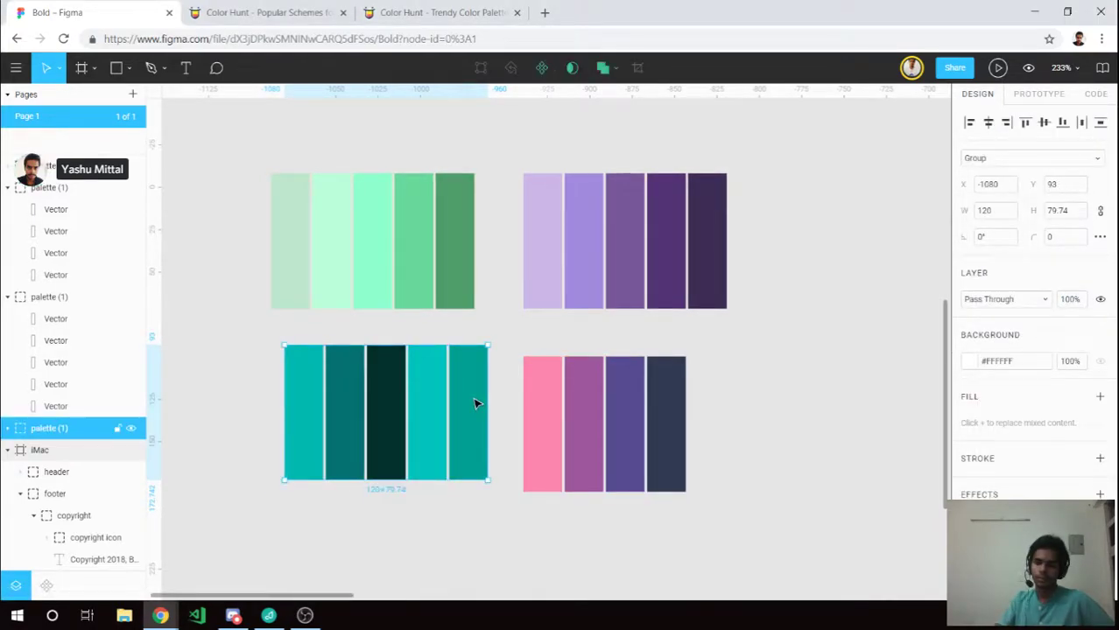
key("ctrl+z")
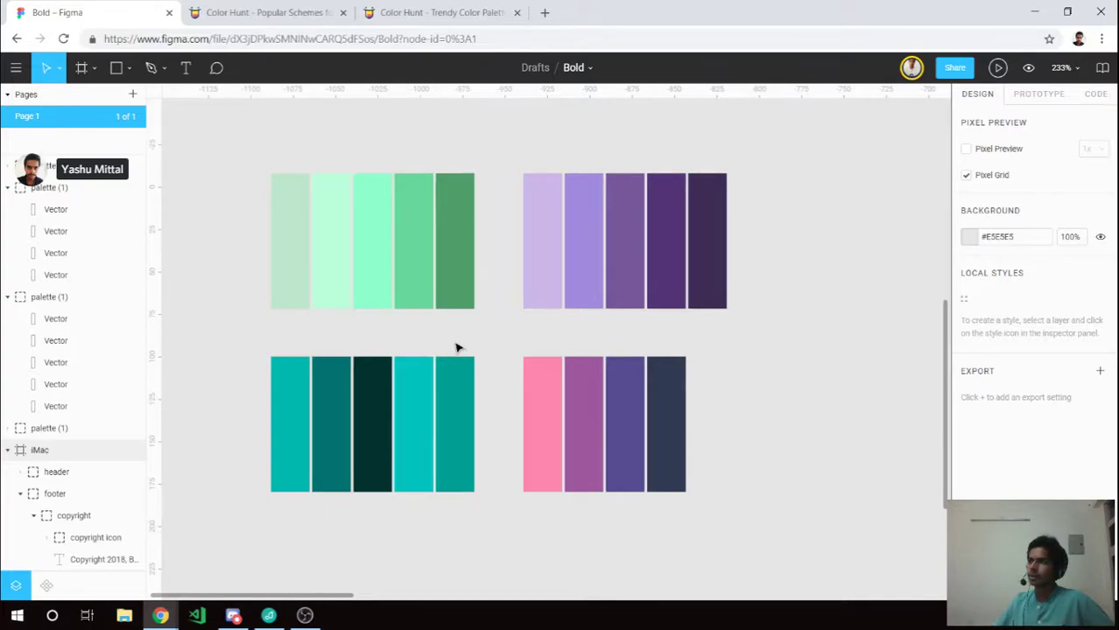
scroll(457, 346, "up", 1)
scroll(476, 350, "up", 1)
scroll(476, 349, "up", 1)
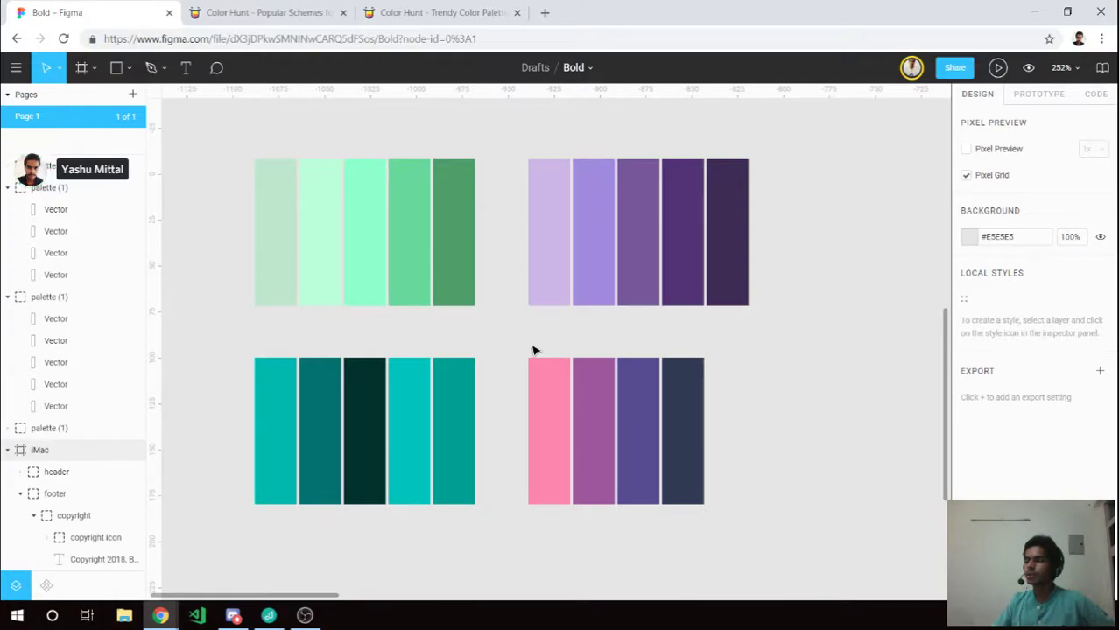
Review the Popular and Trendy Color Hunt pages, then close the Color Hunt tabs.
left_click(471, 18)
left_click(291, 16)
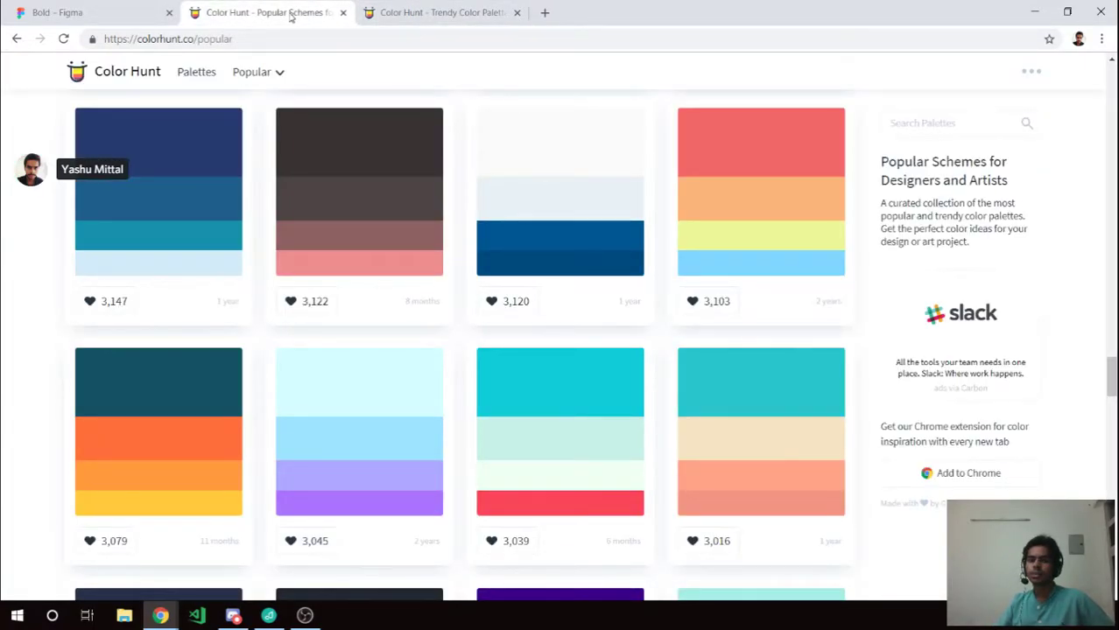
left_click(426, 15)
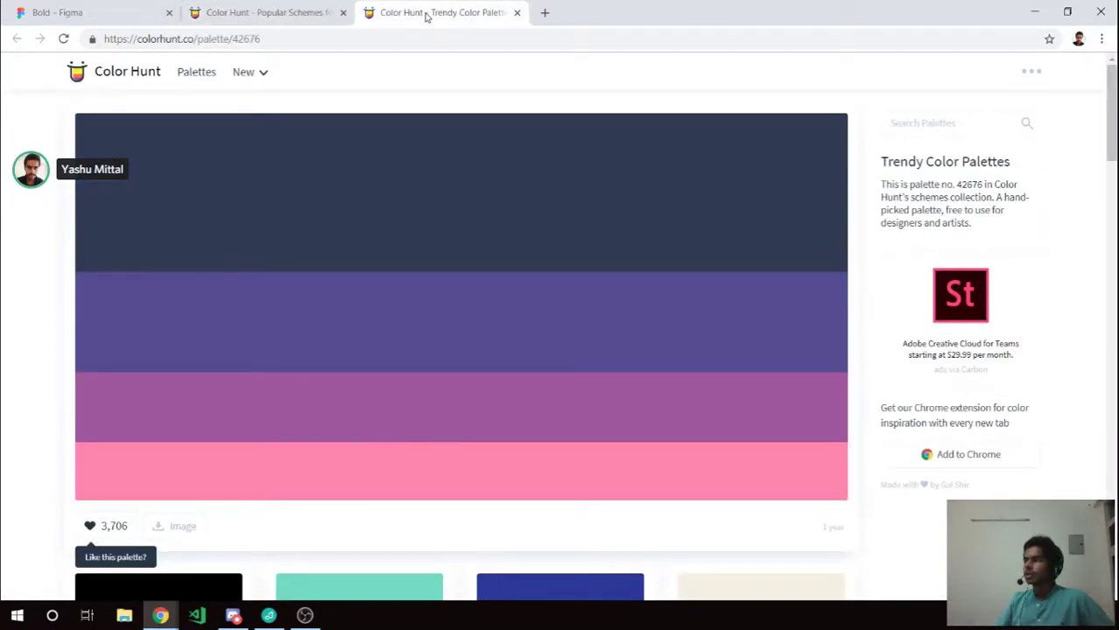
left_click(124, 18)
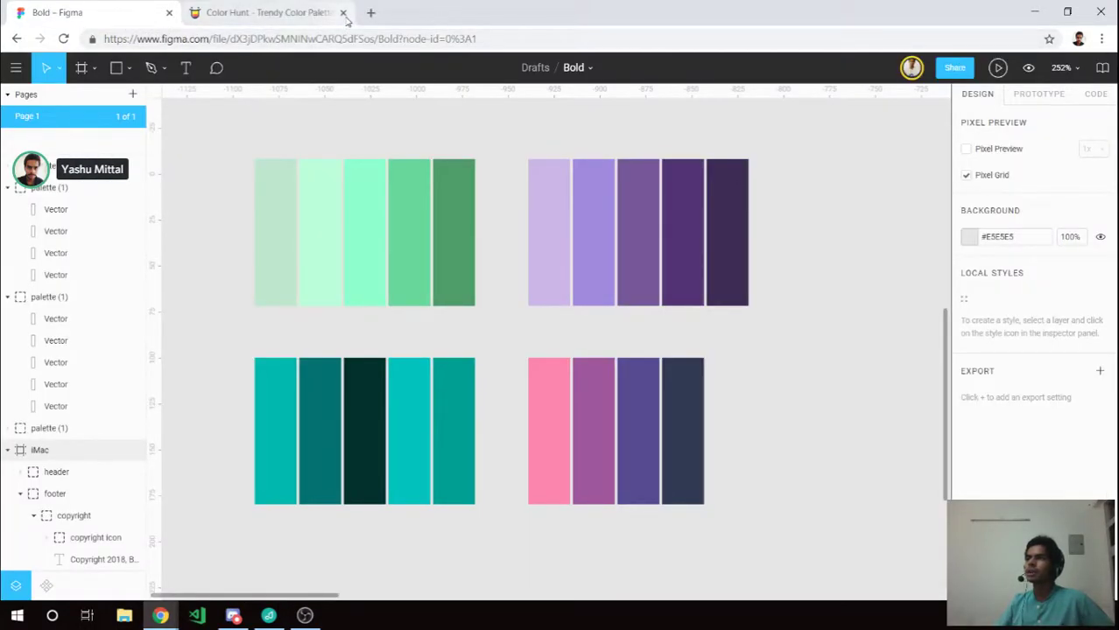
left_click(342, 13)
left_click(343, 12)
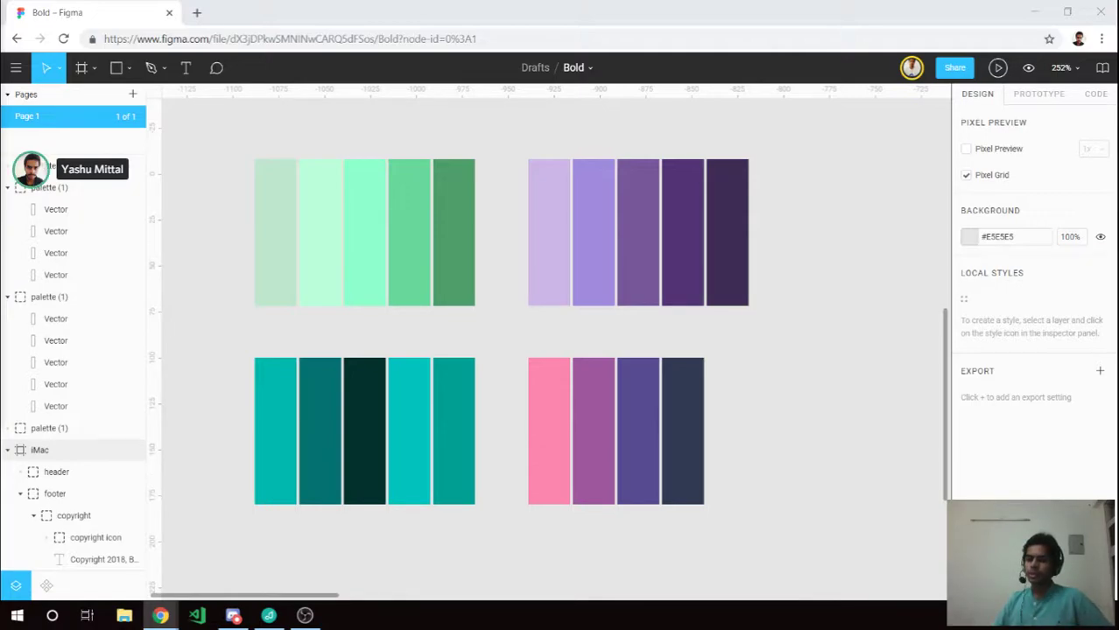
Hide the Figma UI with Ctrl+\, go full screen, and zoom and pan to frame the four palettes.
left_click(441, 301)
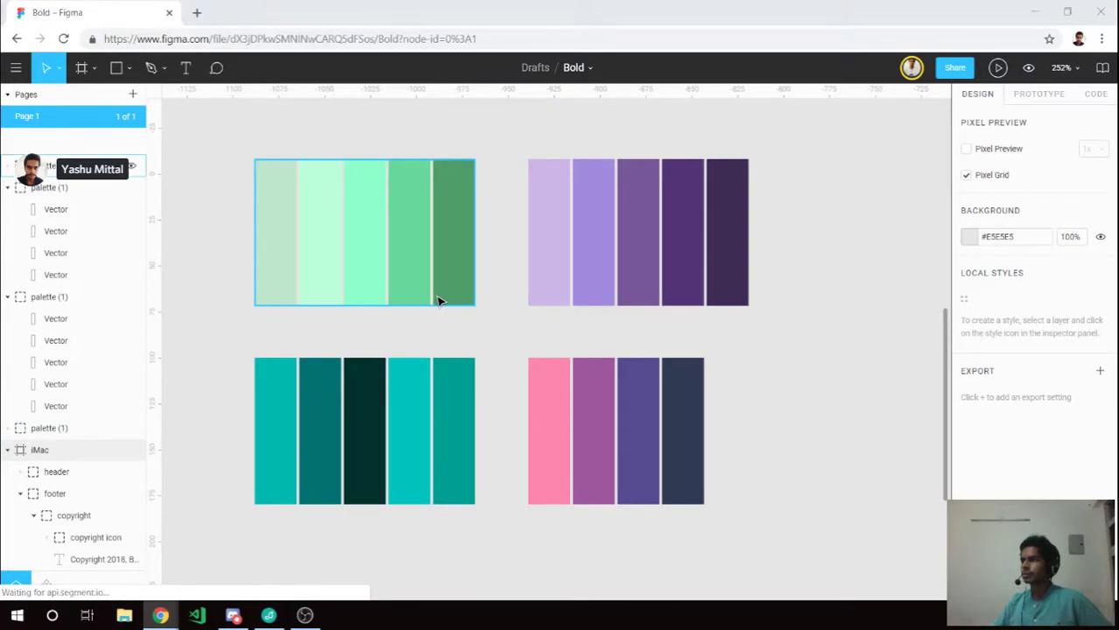
left_click(511, 329)
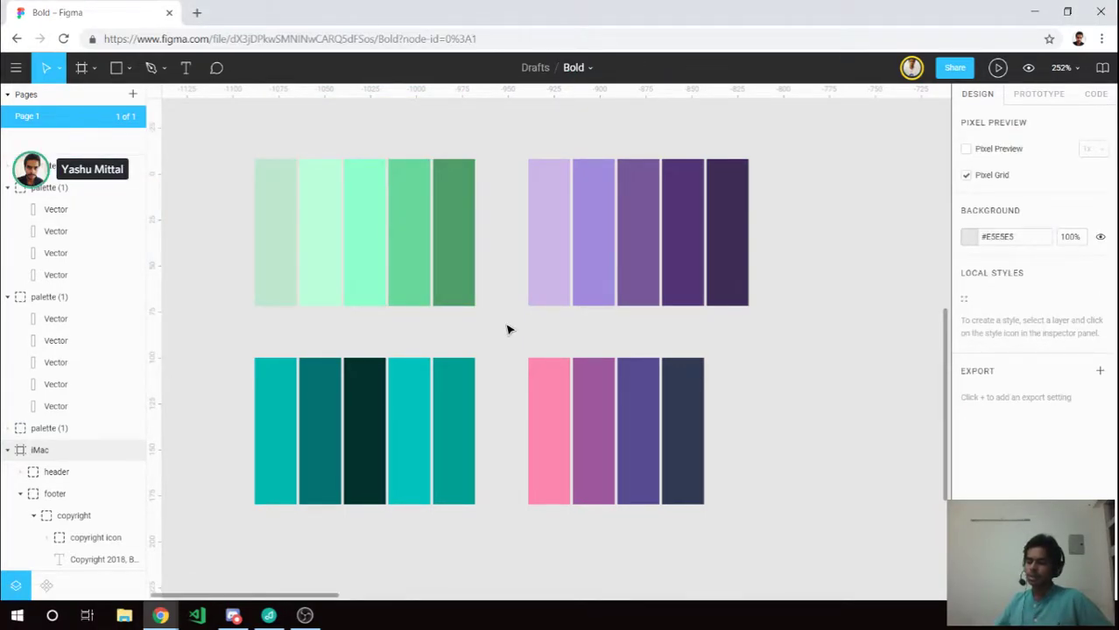
key("ctrl+backslash")
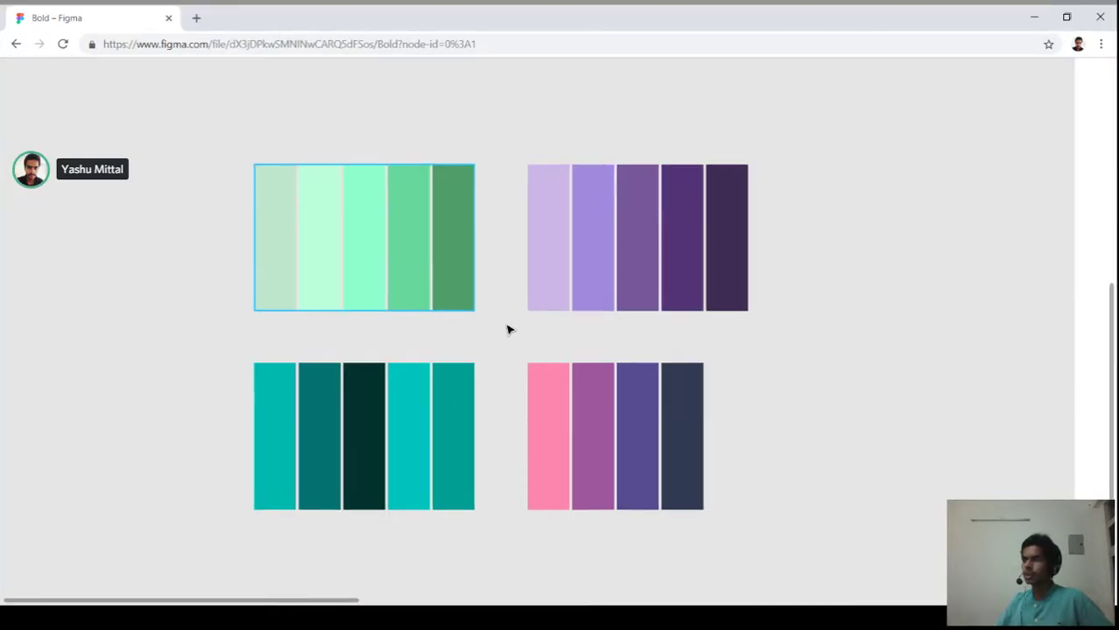
key("F11")
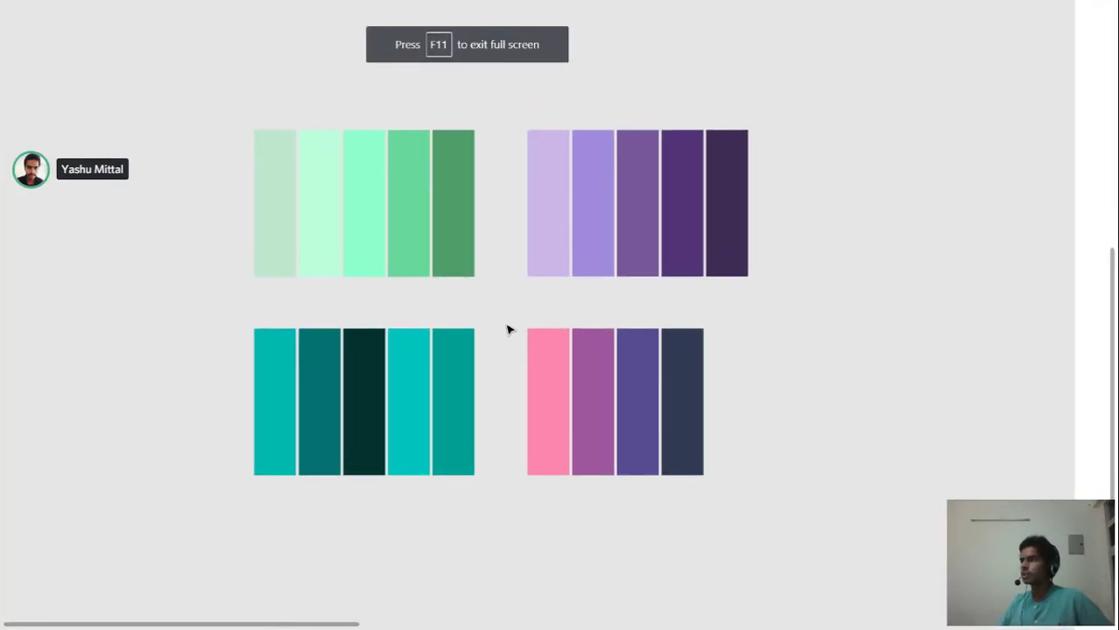
scroll(510, 296, "up", 2)
scroll(511, 296, "up", 1)
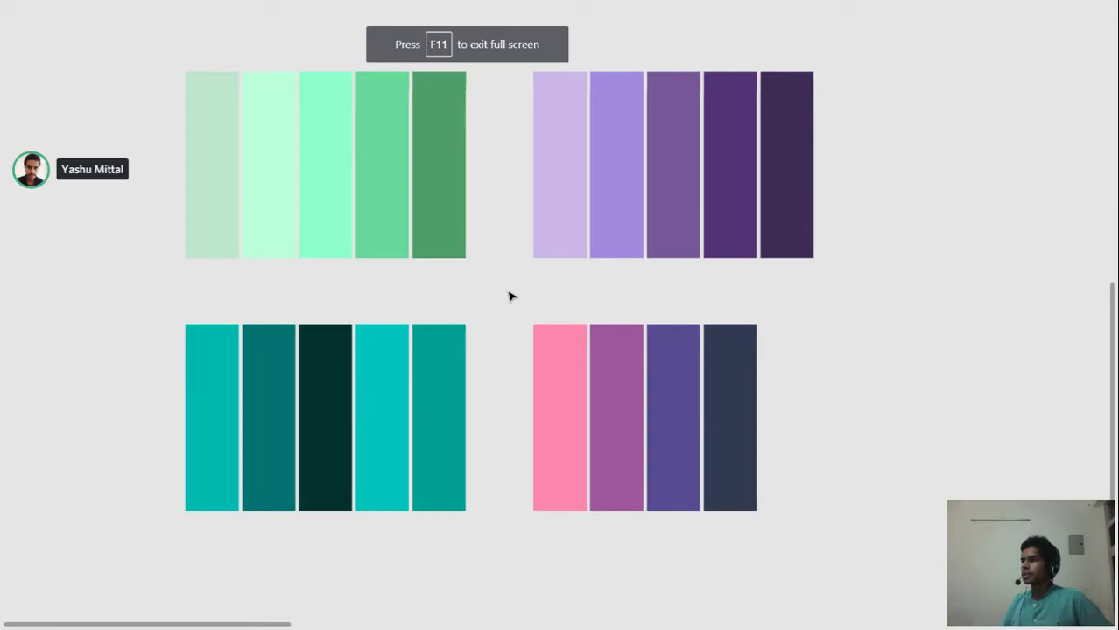
scroll(511, 295, "up", 1)
scroll(510, 296, "up", 1)
scroll(510, 296, "up", 1)
scroll(511, 296, "down", 1)
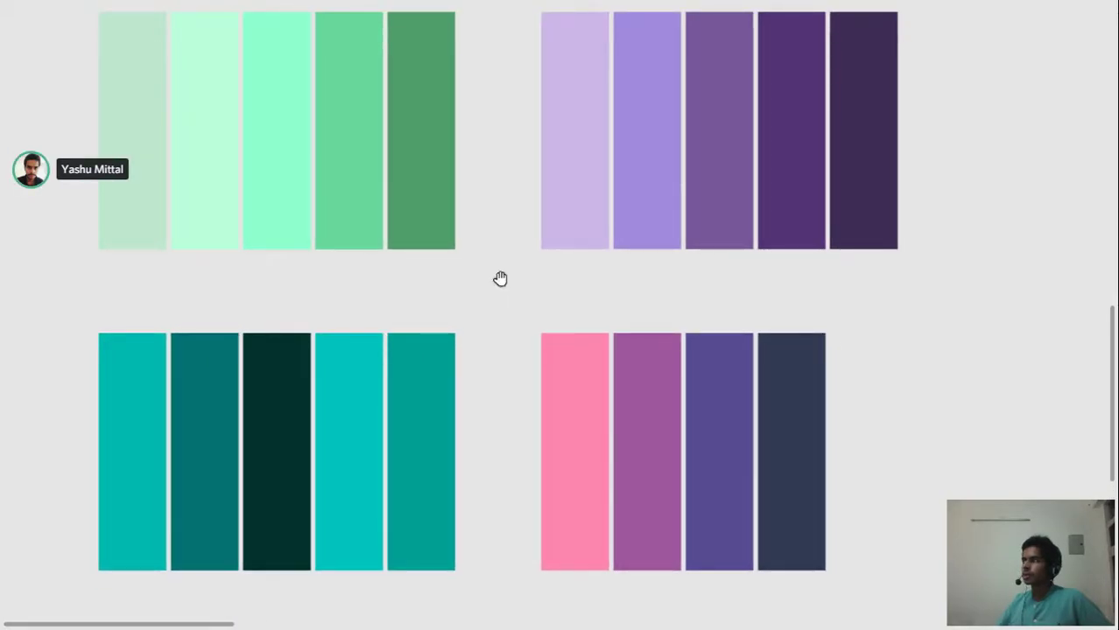
left_click_drag(500, 280, 505, 292)
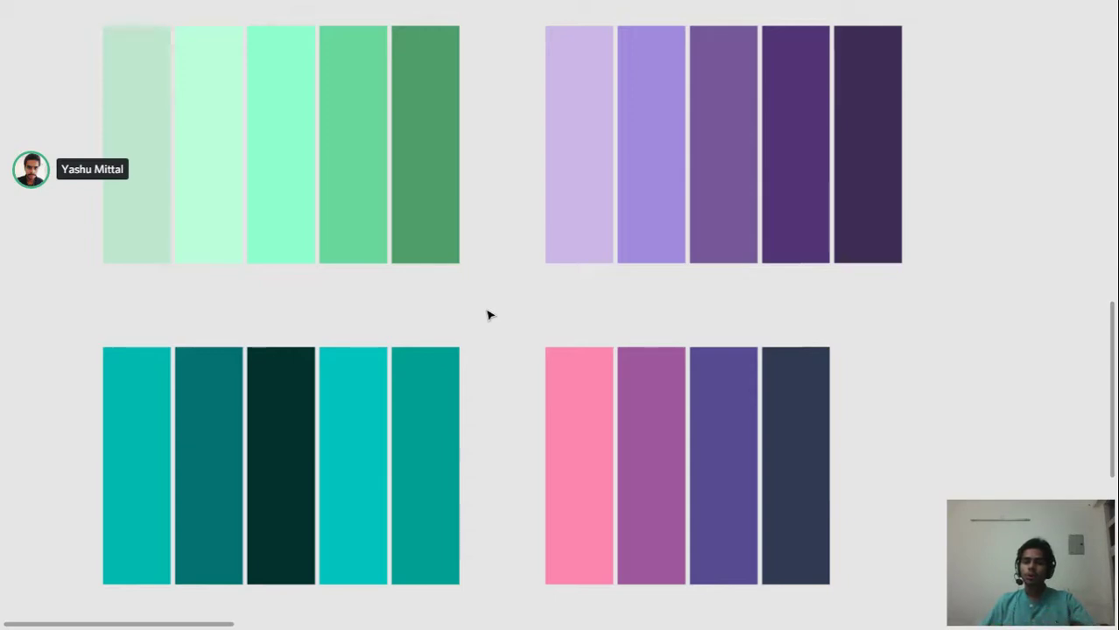
Move the darkest teal bar to the right end of the teal palette row.
left_click(562, 88)
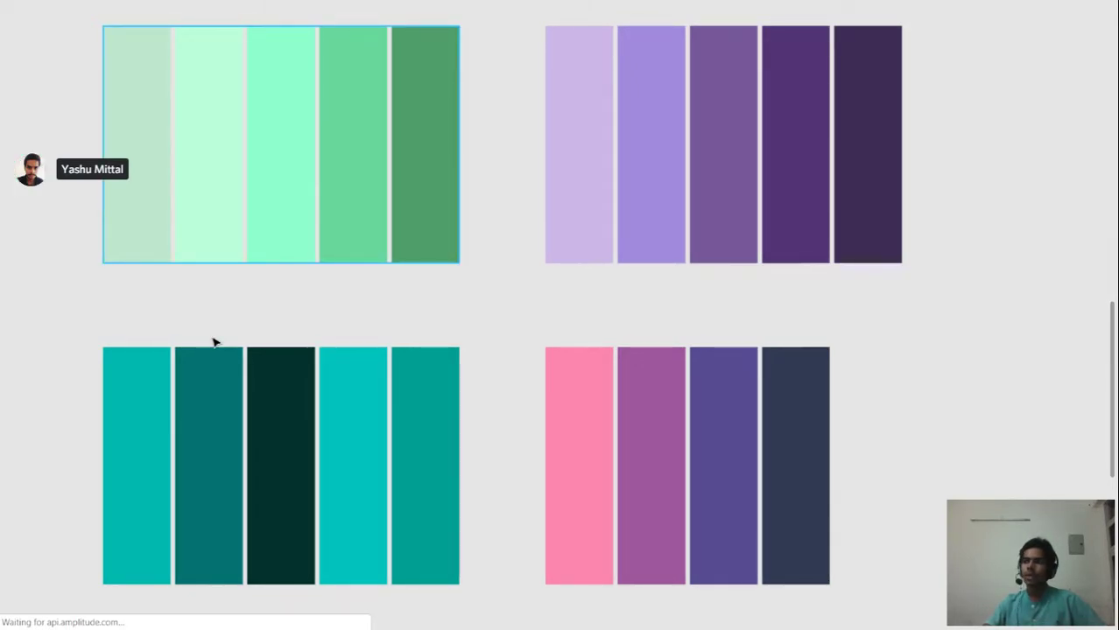
double_click(280, 408)
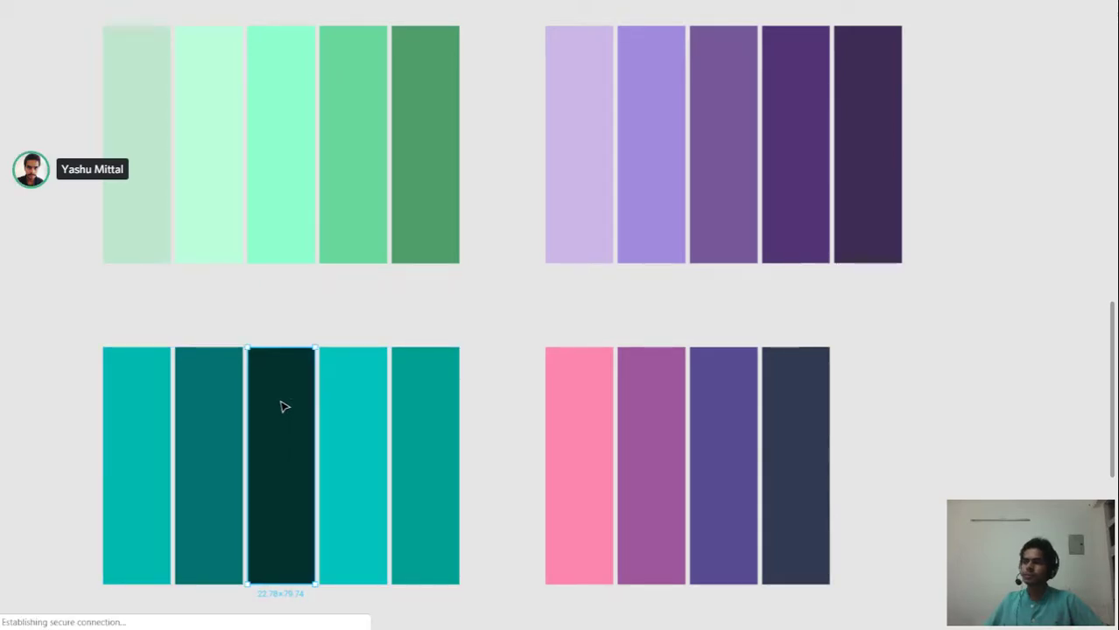
mouse_move(285, 407)
left_mouse_down()
mouse_move(407, 435)
mouse_move(370, 399)
mouse_move(211, 409)
mouse_move(333, 428)
mouse_move(270, 438)
mouse_move(155, 399)
mouse_move(225, 429)
left_mouse_up()
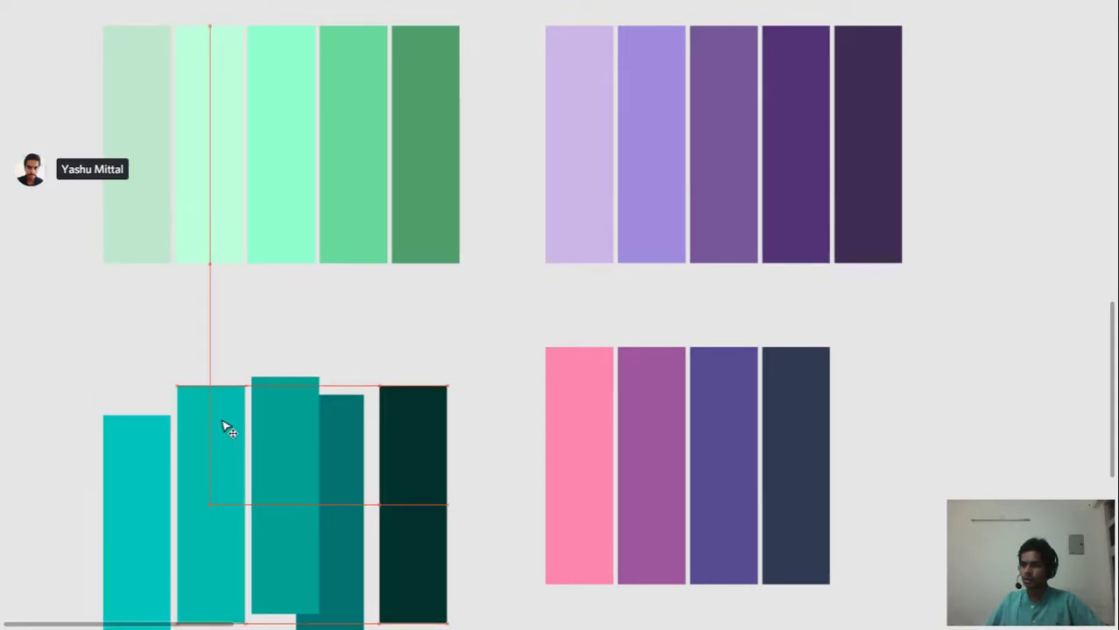
scroll(270, 421, "down", 1)
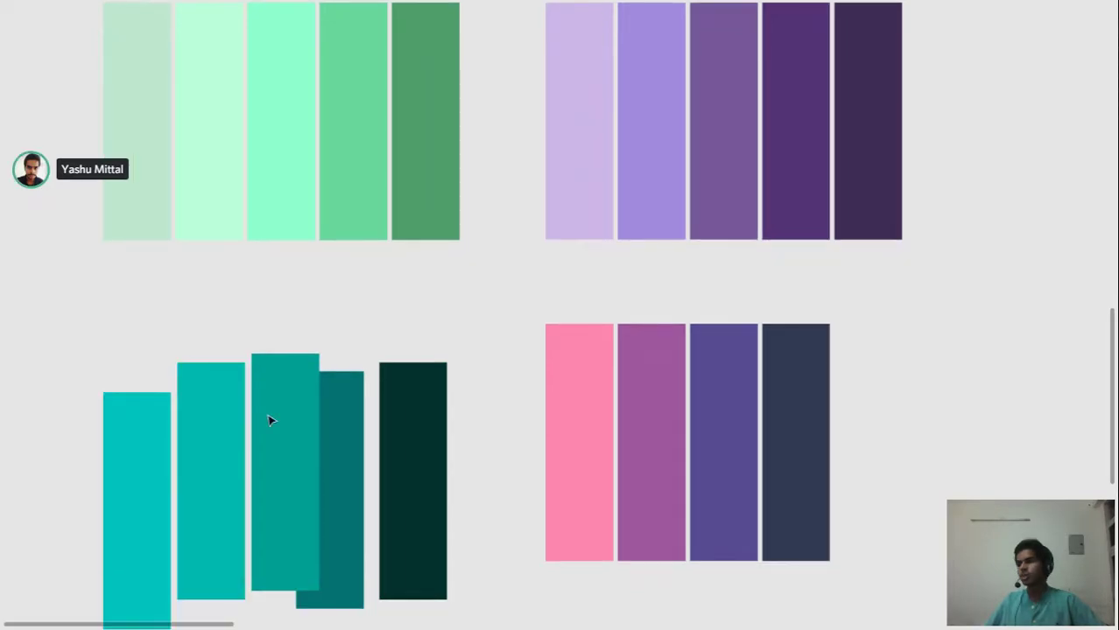
Restore the editor UI and align the teal bars to a common top with even horizontal spacing.
left_click(333, 407)
key("ctrl+backslash")
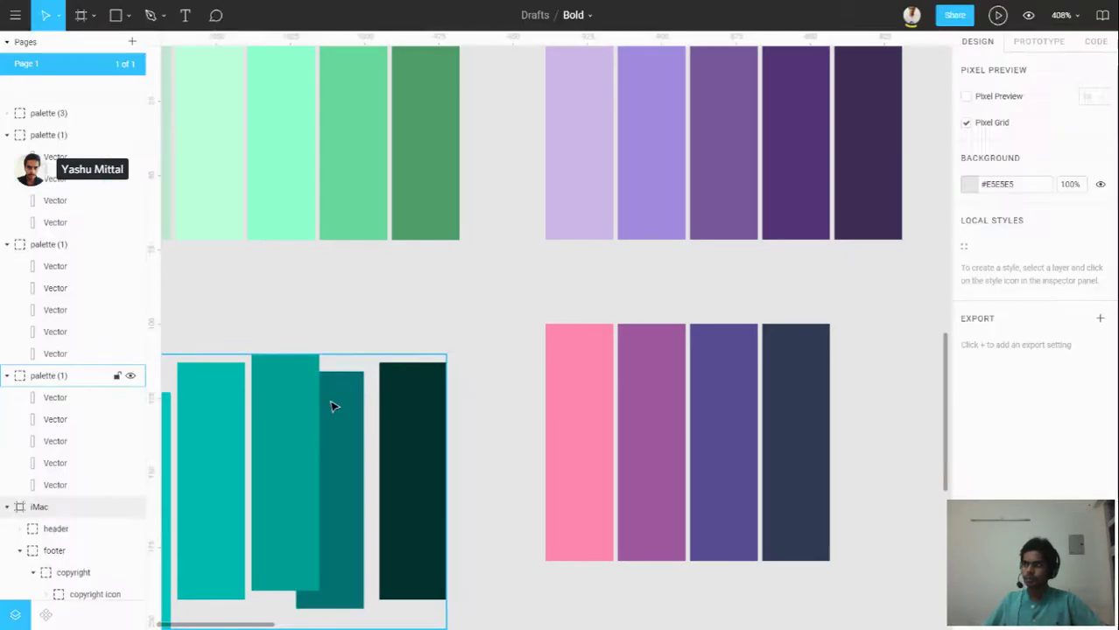
key("Escape")
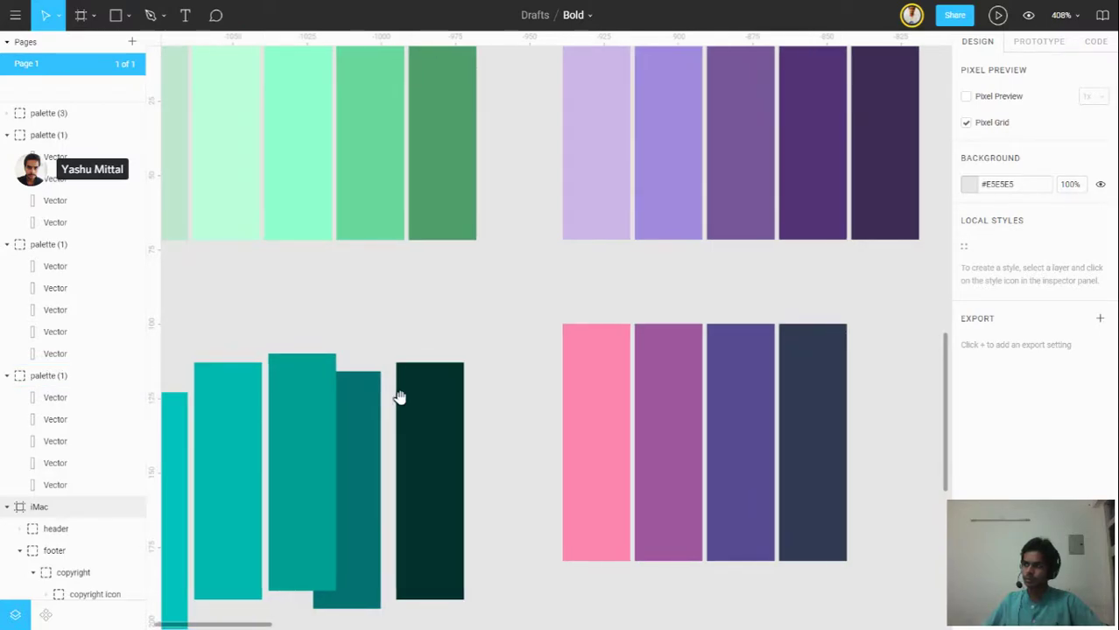
scroll(404, 394, "left", 5)
left_click(454, 407)
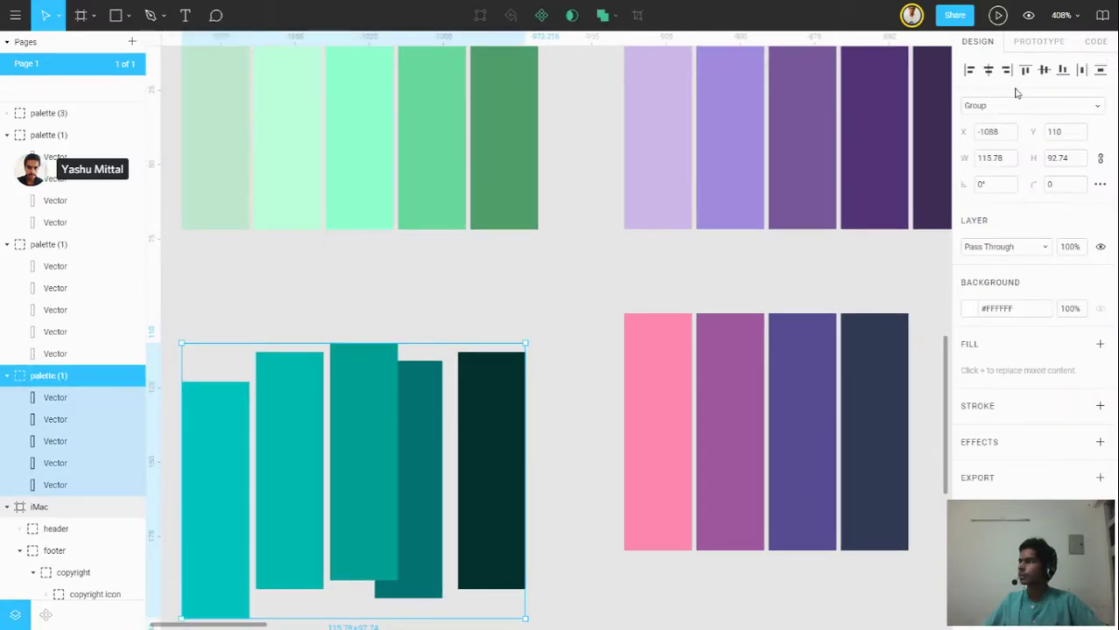
left_click(1029, 73)
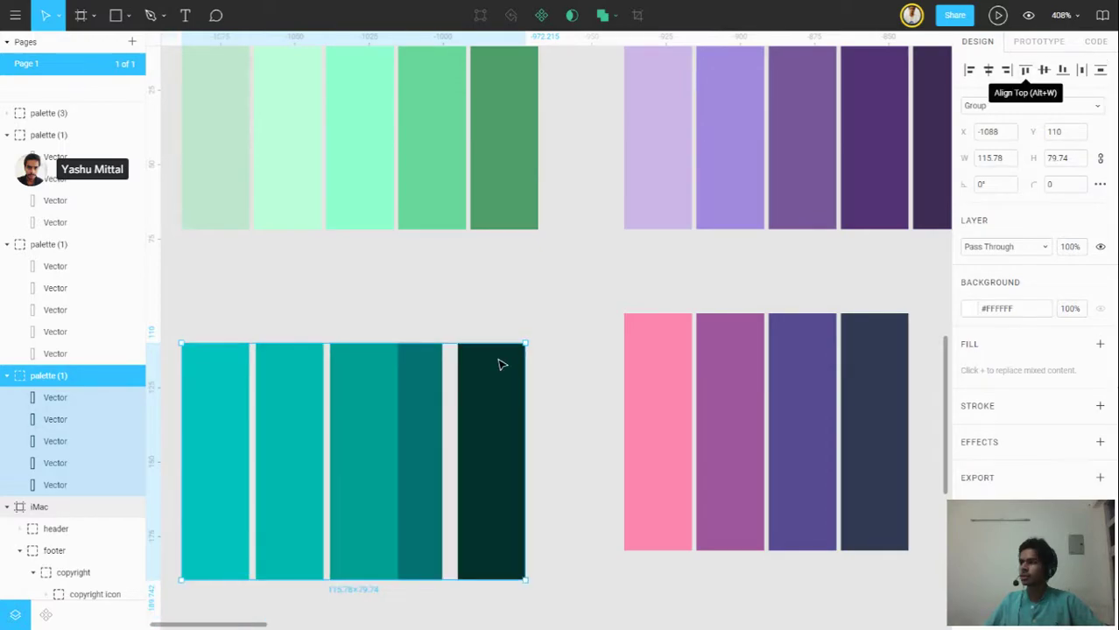
left_click(1083, 71)
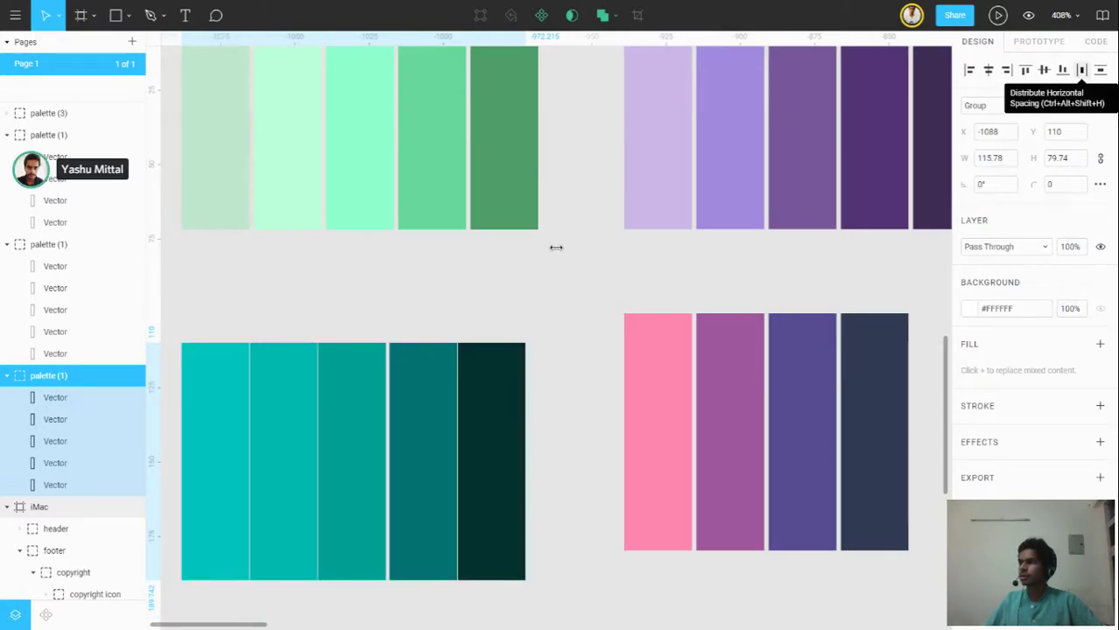
Nudge the darkest and first teal bars into place, then redistribute the five bars evenly.
double_click(424, 455)
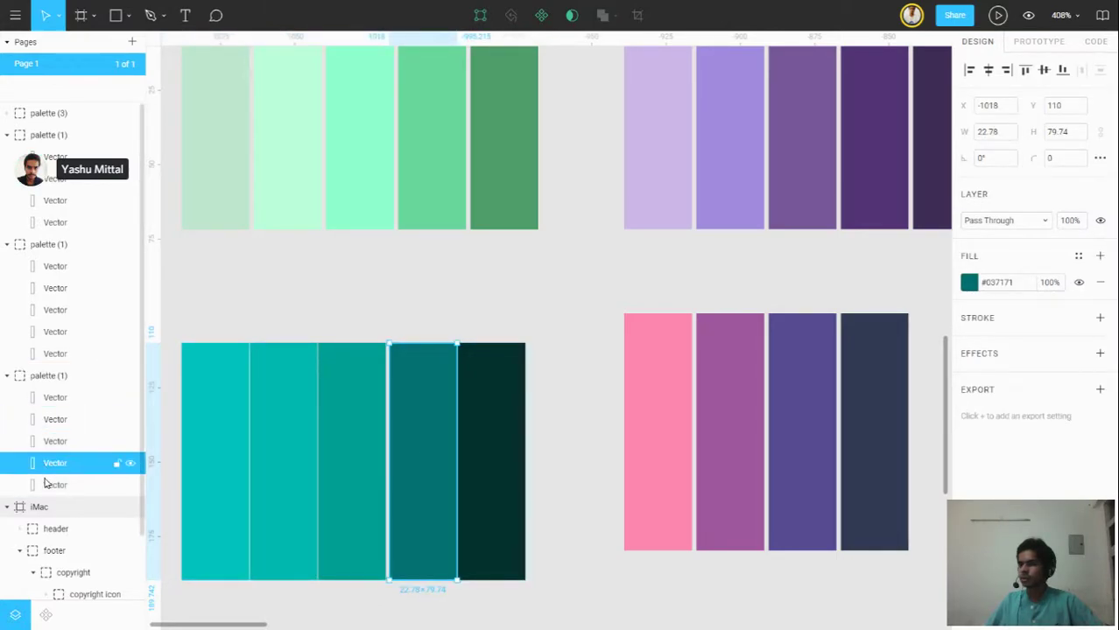
left_click(484, 435)
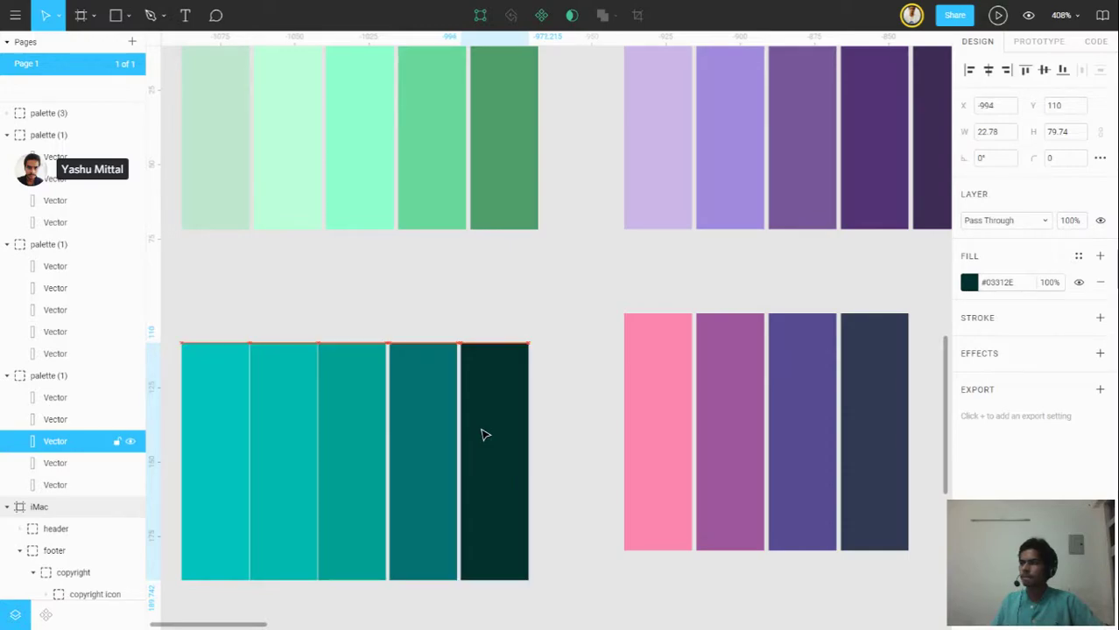
key("Right")
key("Right")
key("Right")
left_click_drag(499, 389, 506, 388)
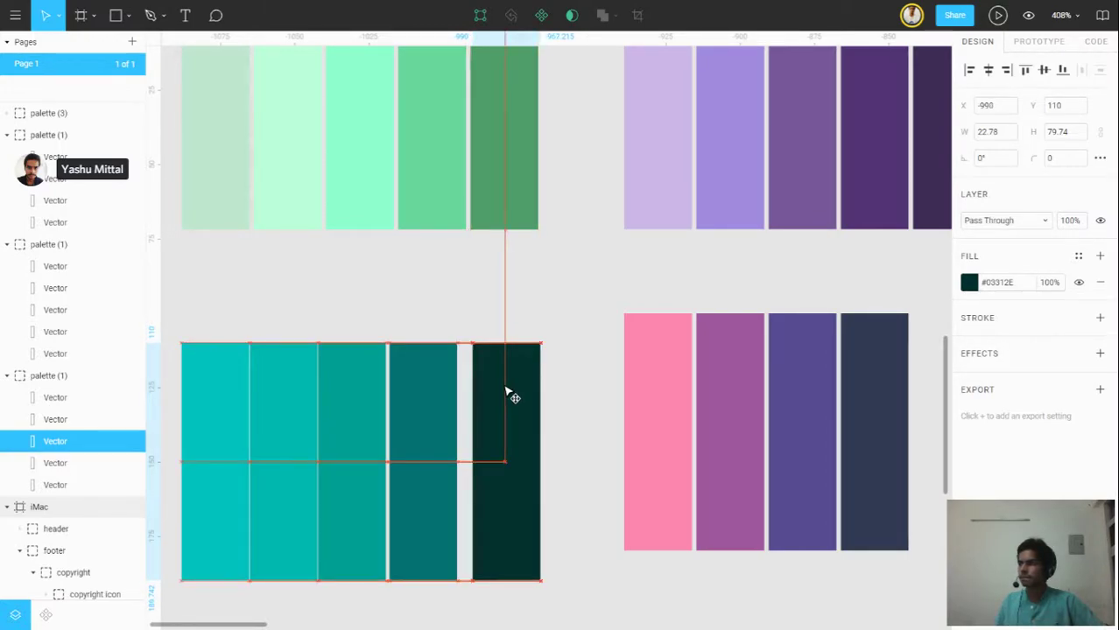
left_click_drag(506, 388, 499, 396)
left_click(208, 396)
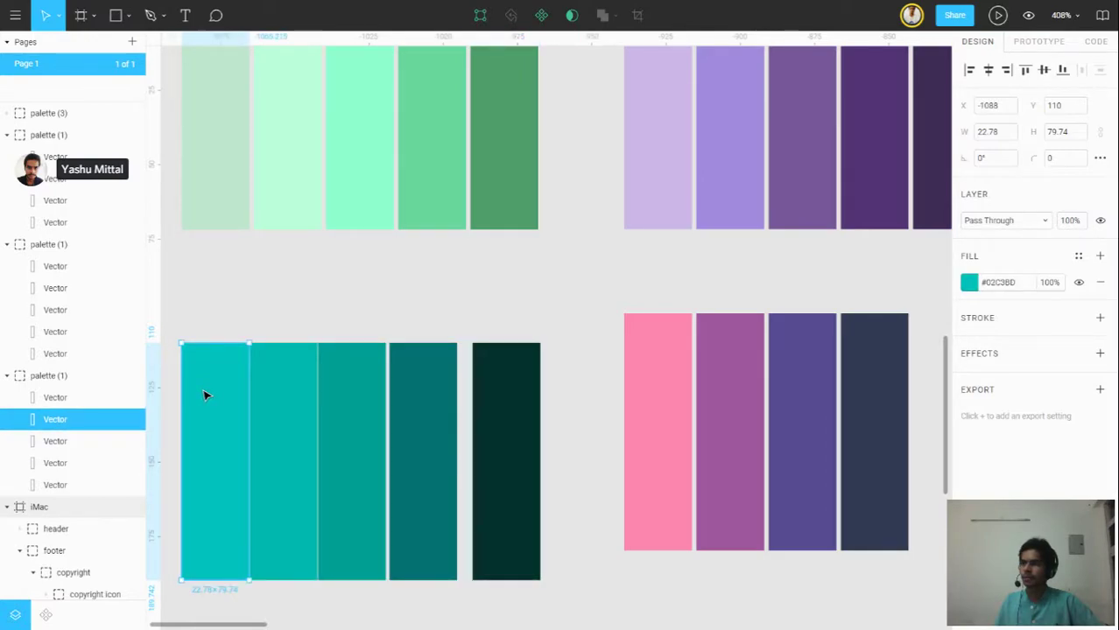
left_click_drag(204, 391, 205, 393)
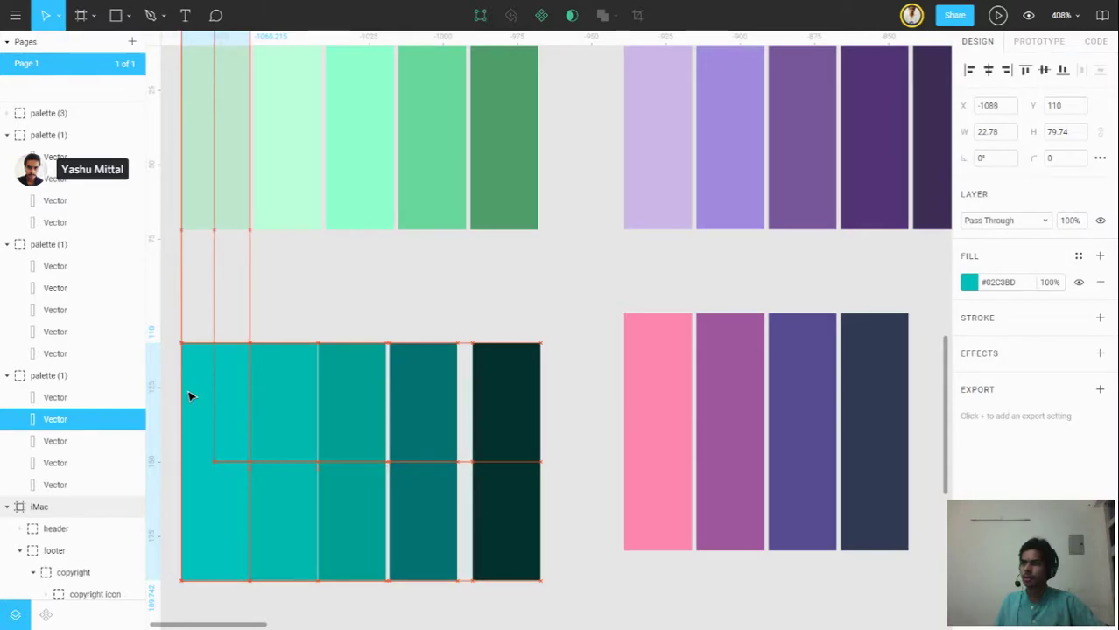
left_click(80, 379)
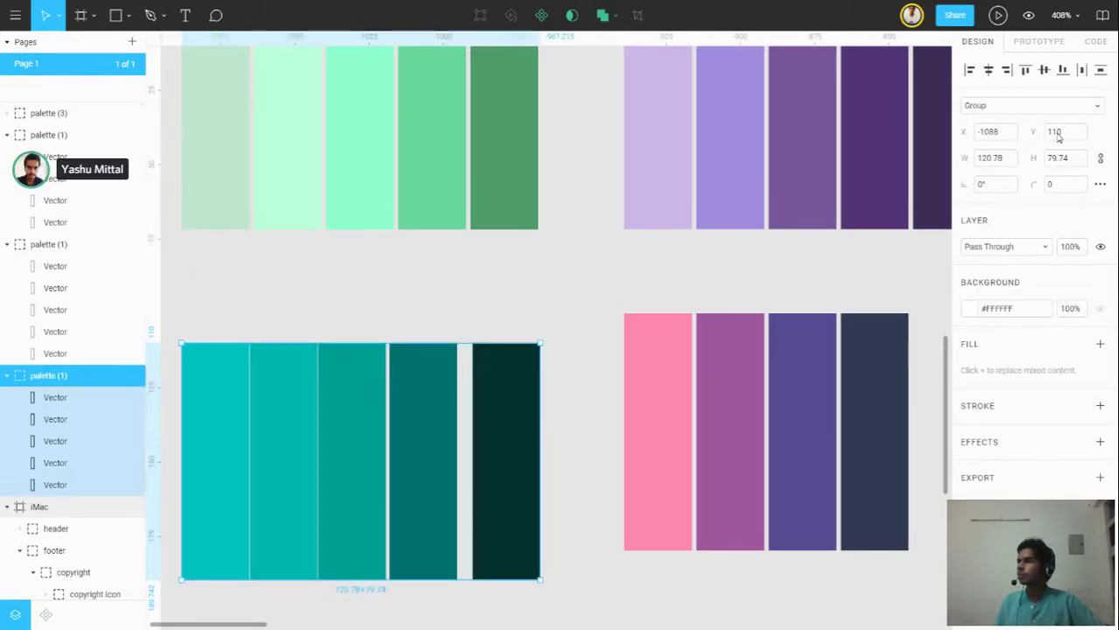
left_click(1082, 70)
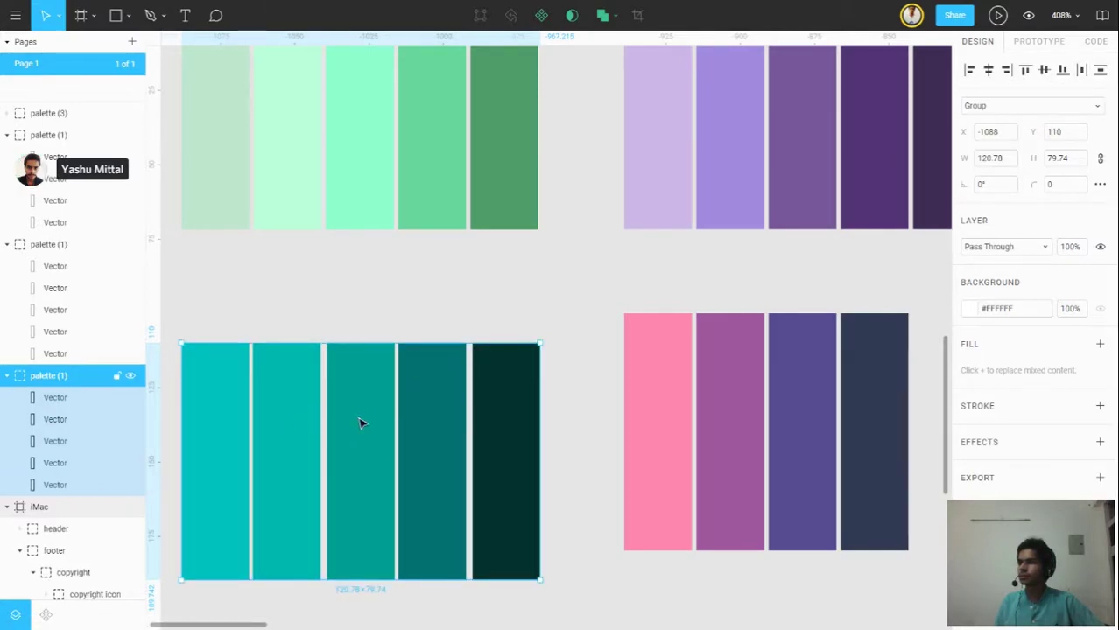
Check each of the five teal bars' positions from the layers list, then collapse it.
scroll(305, 520, "up", 1)
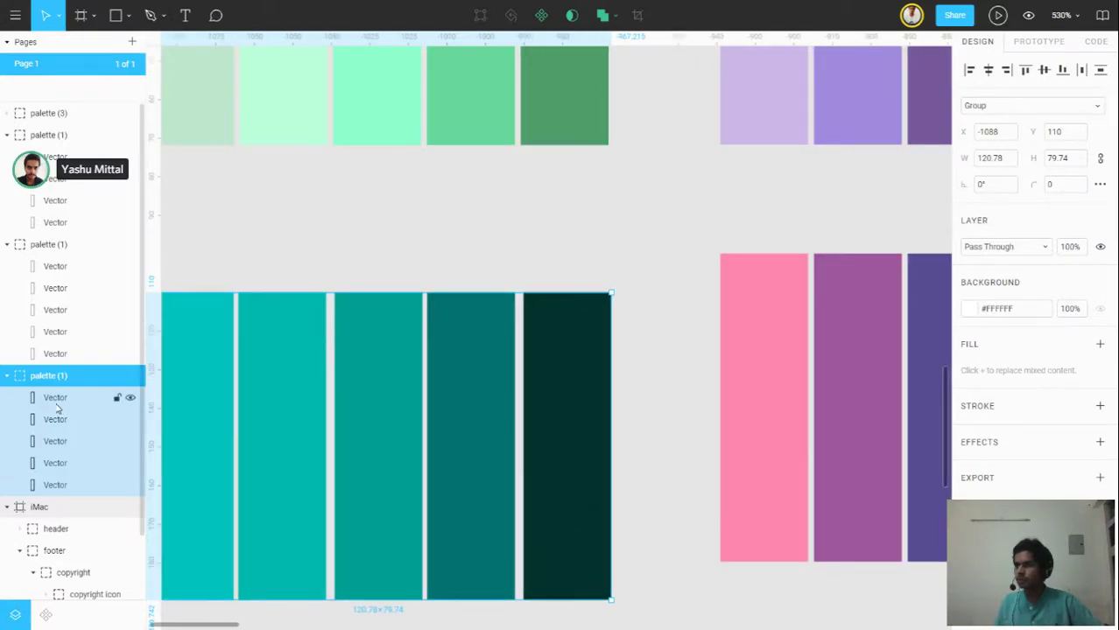
left_click(57, 404)
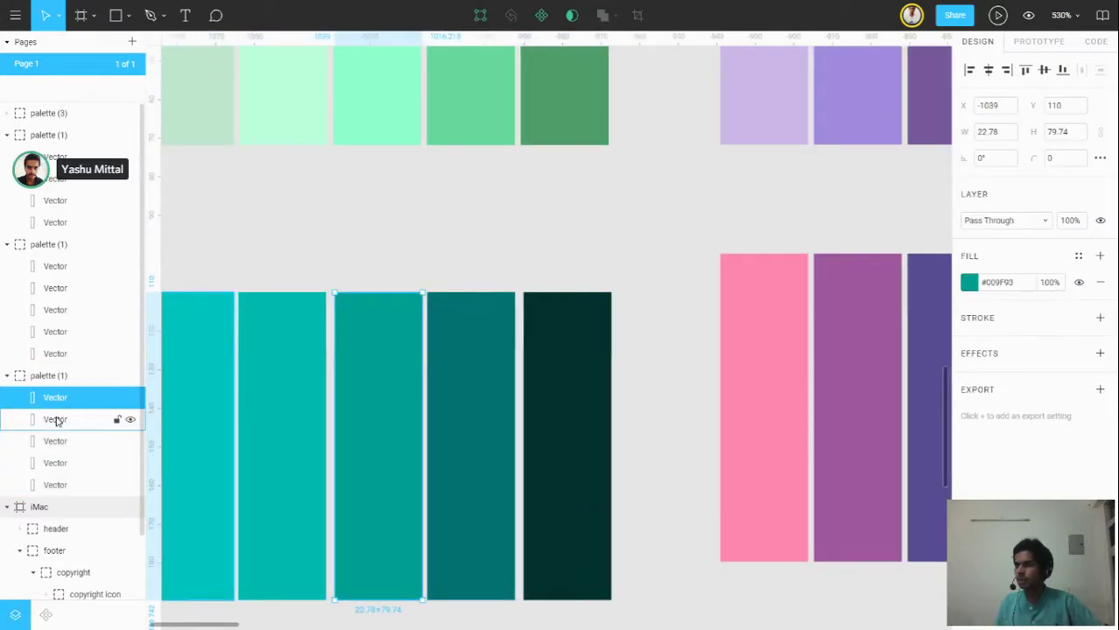
left_click(55, 419)
left_click(56, 442)
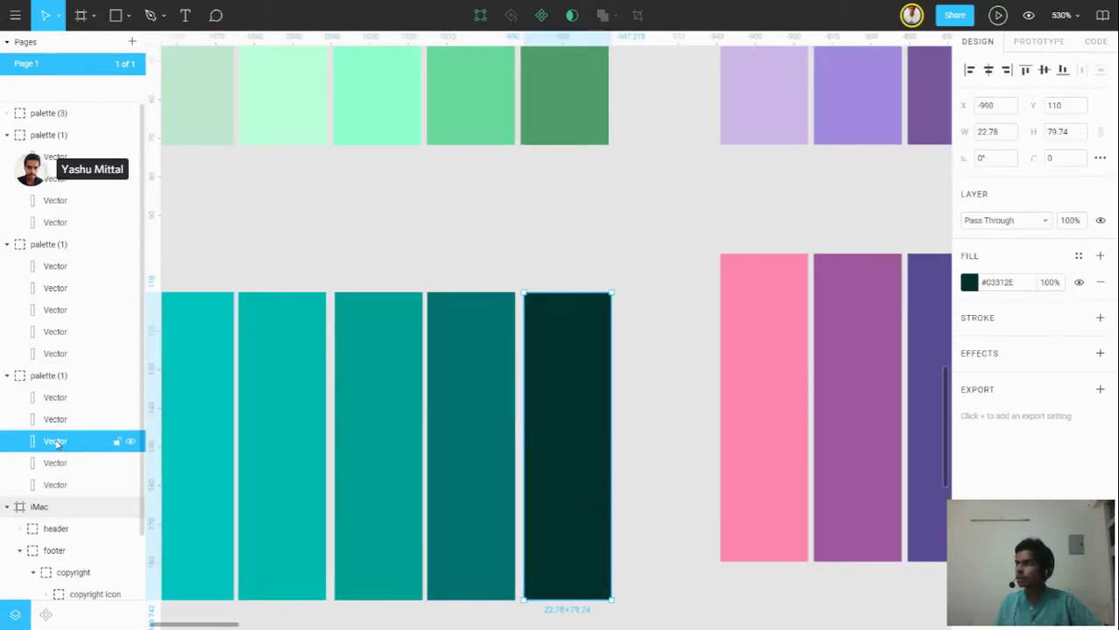
left_click(56, 419)
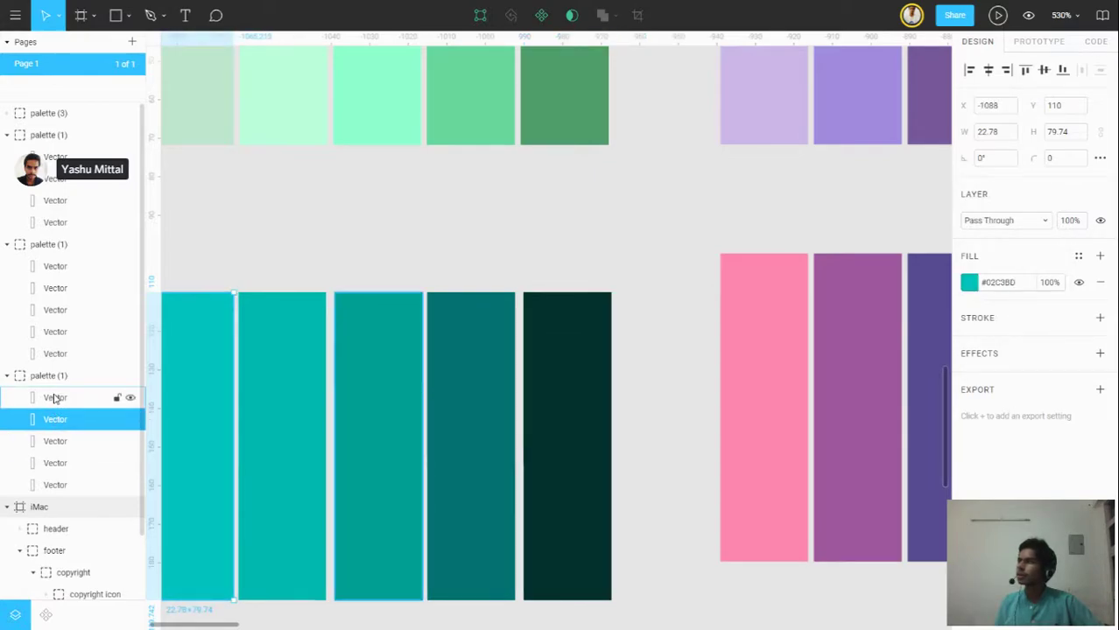
left_click(54, 398)
left_click(56, 419)
left_click(55, 441)
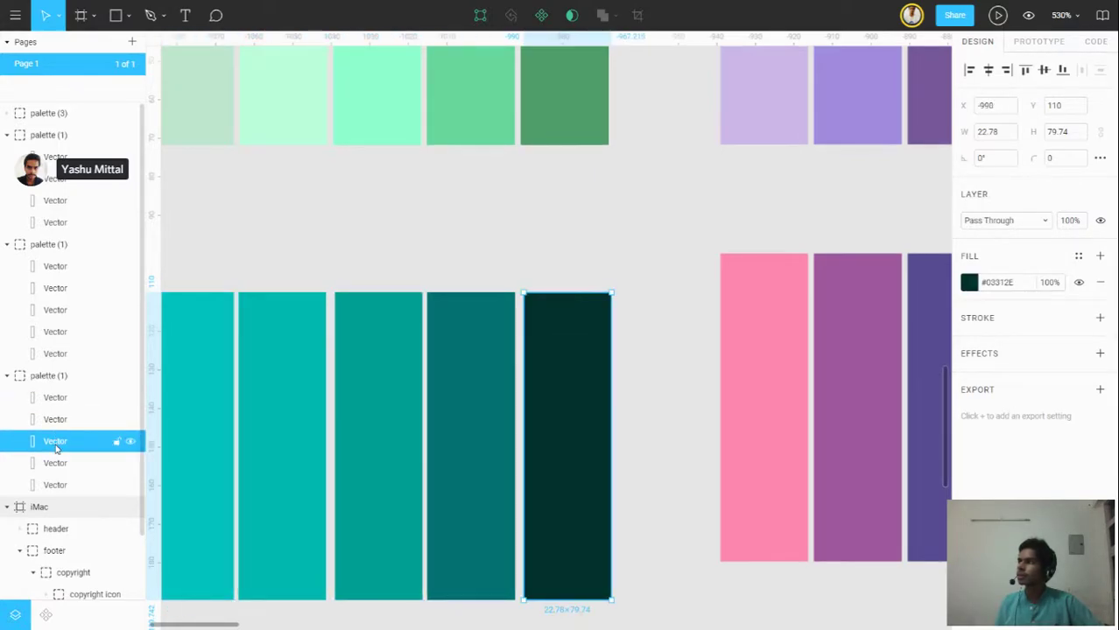
left_click(56, 464)
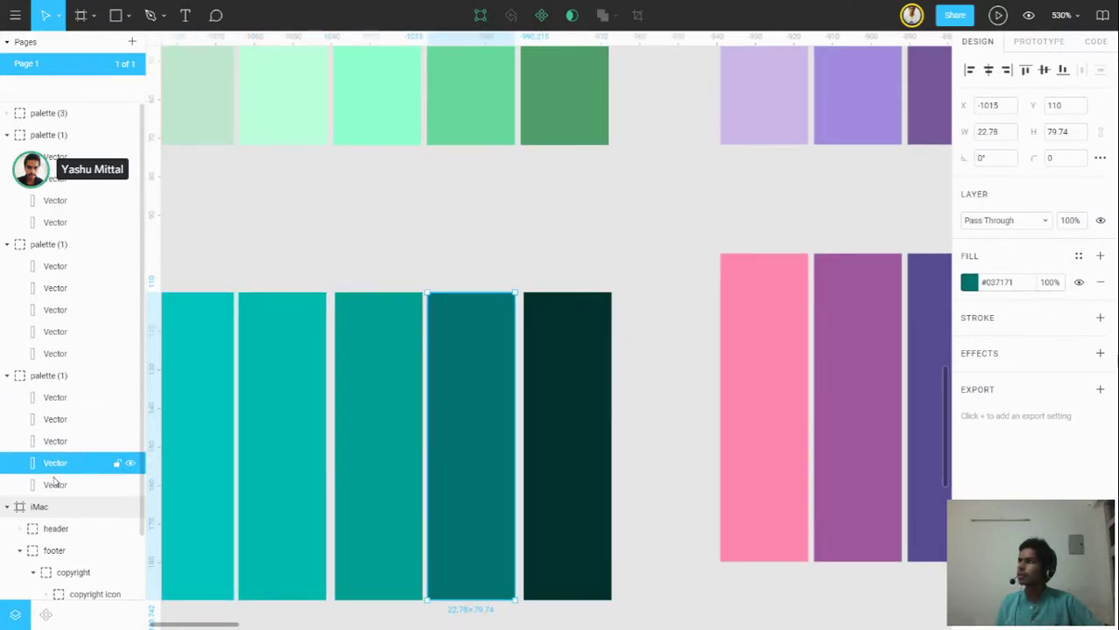
left_click(54, 485)
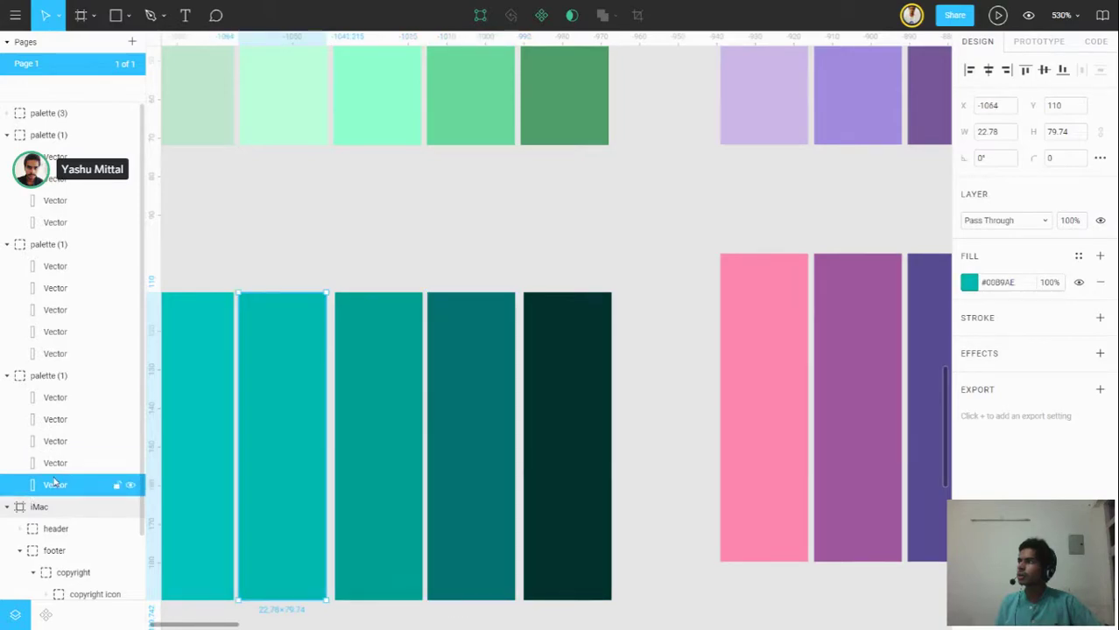
left_click(7, 376)
Move the fourth teal bar inside the group back into alignment with its neighbours.
scroll(368, 377, "down", 2)
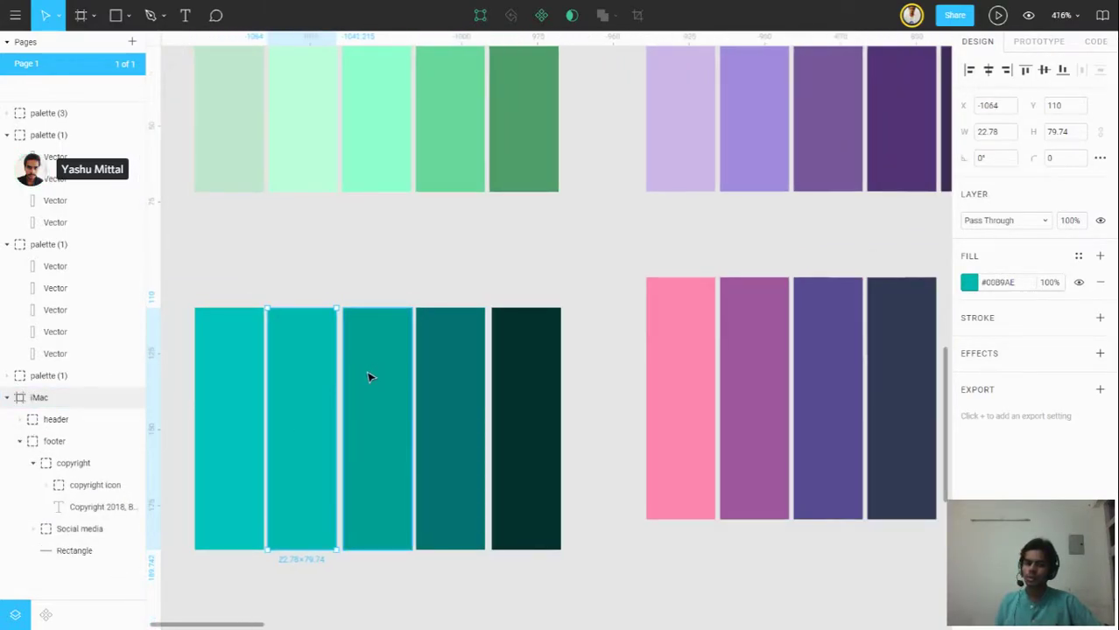
left_click(404, 300)
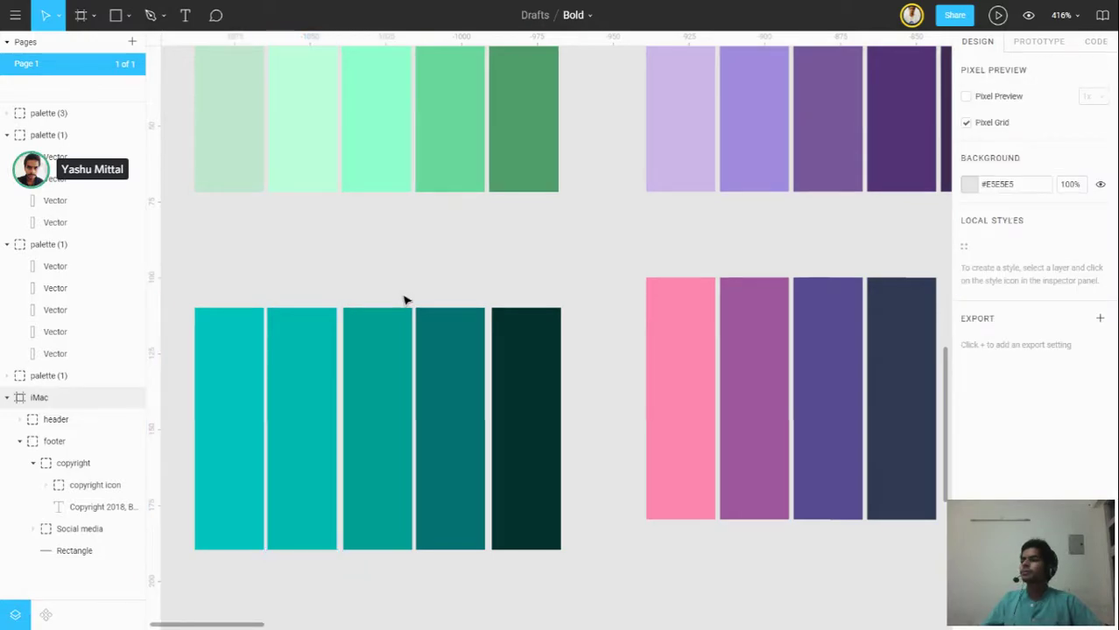
scroll(524, 380, "down", 1)
scroll(455, 399, "down", 1)
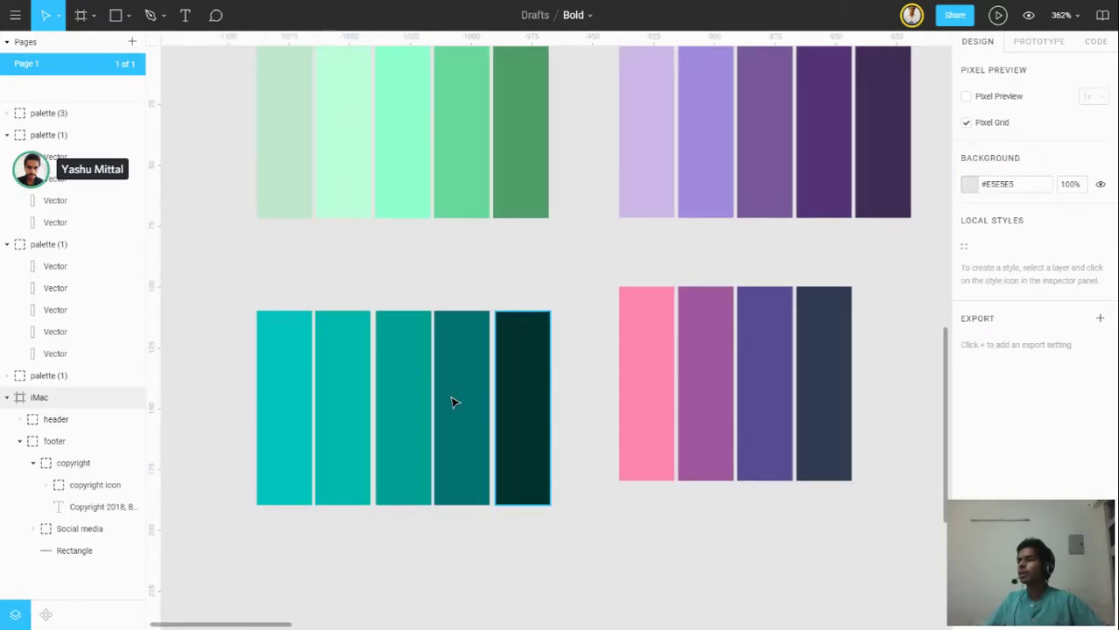
left_click(466, 355)
scroll(467, 353, "up", 1)
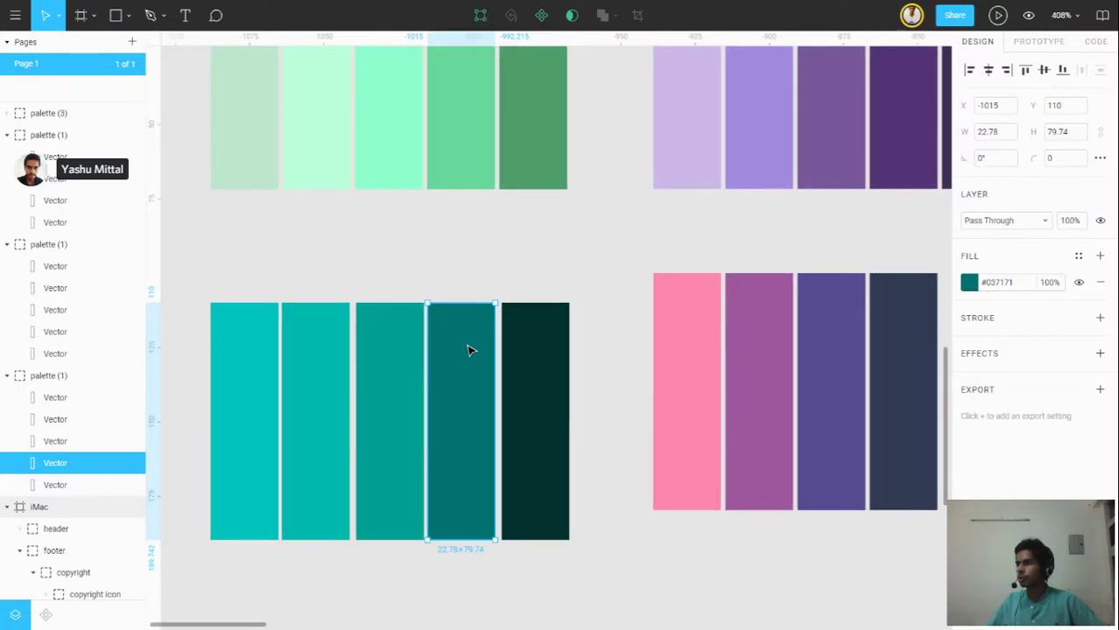
left_click(481, 231)
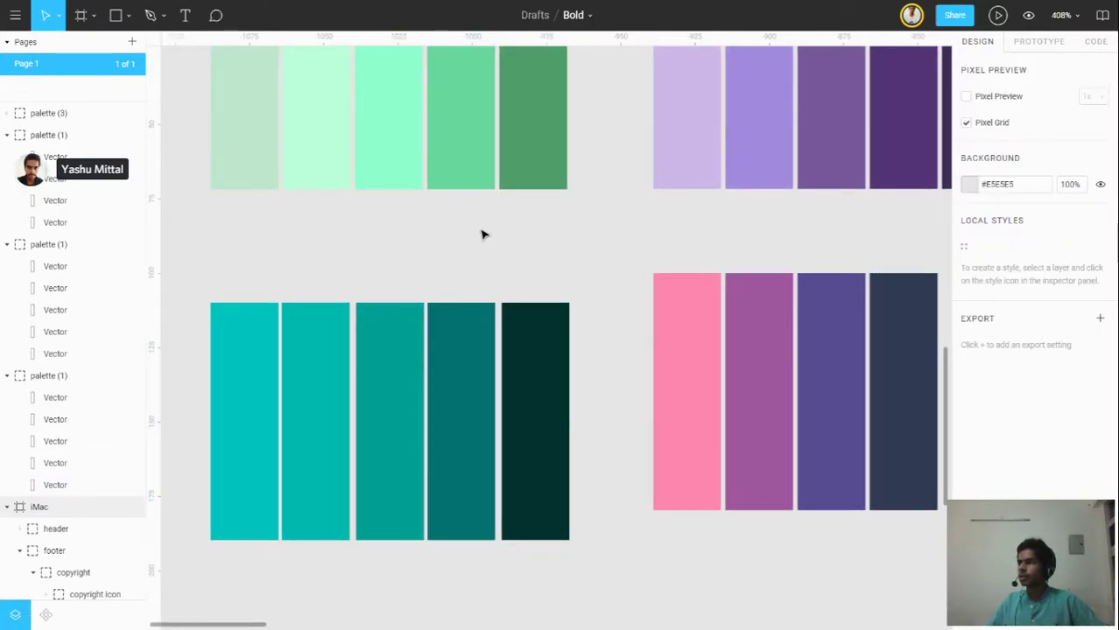
left_click(469, 350)
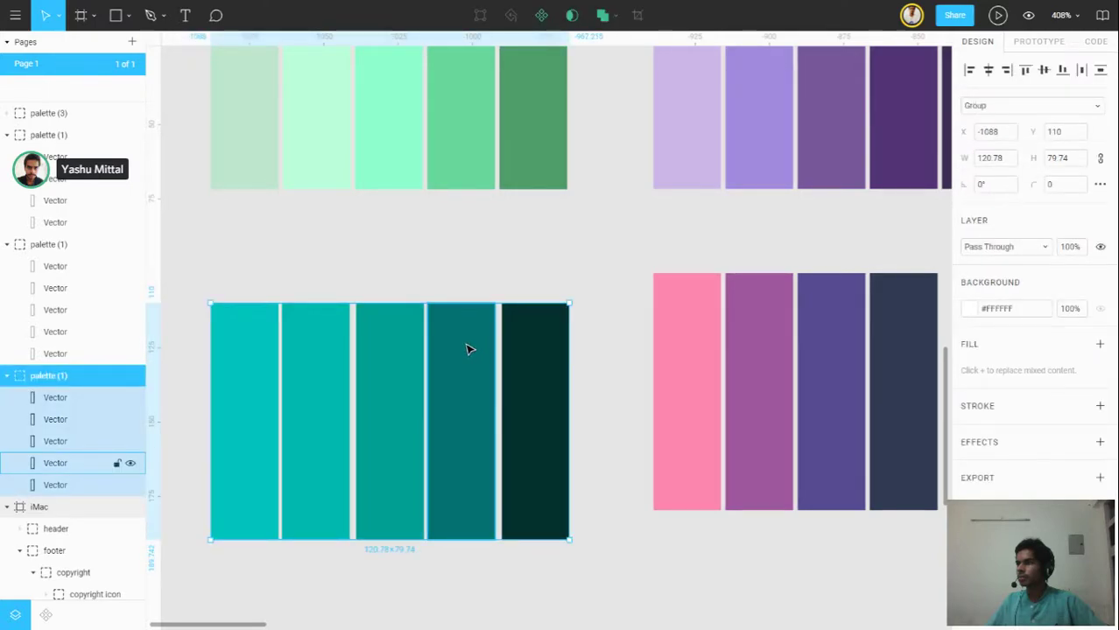
double_click(467, 347)
left_click_drag(473, 346, 480, 344)
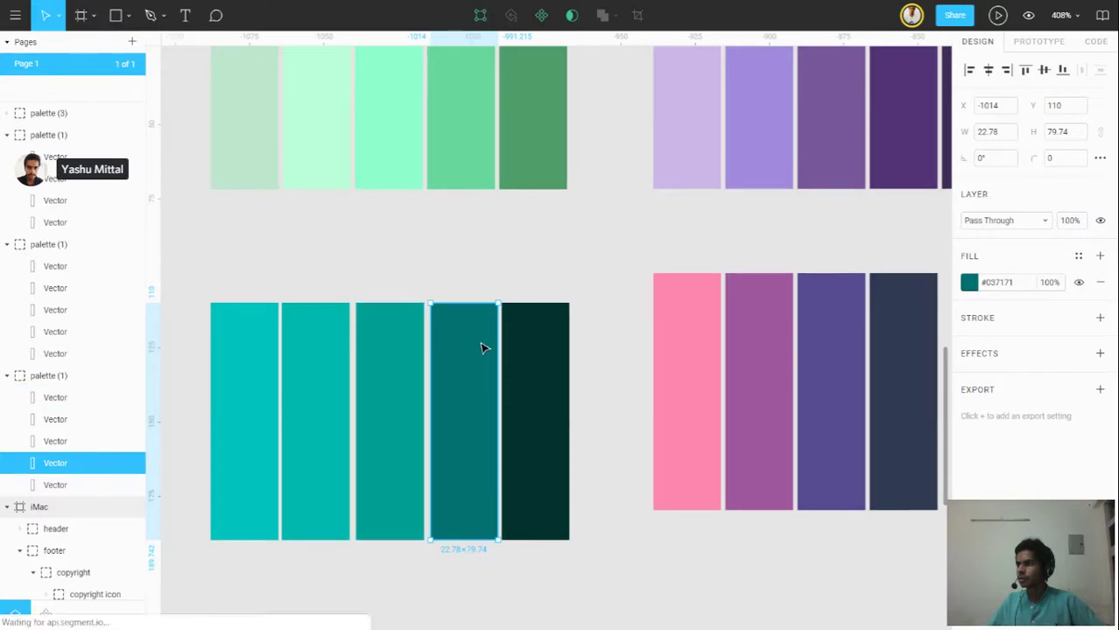
left_click_drag(481, 348, 528, 349)
Shift the third, second and first teal bars to even the gaps, checking against the green bars above.
left_click(525, 348)
left_click(387, 346)
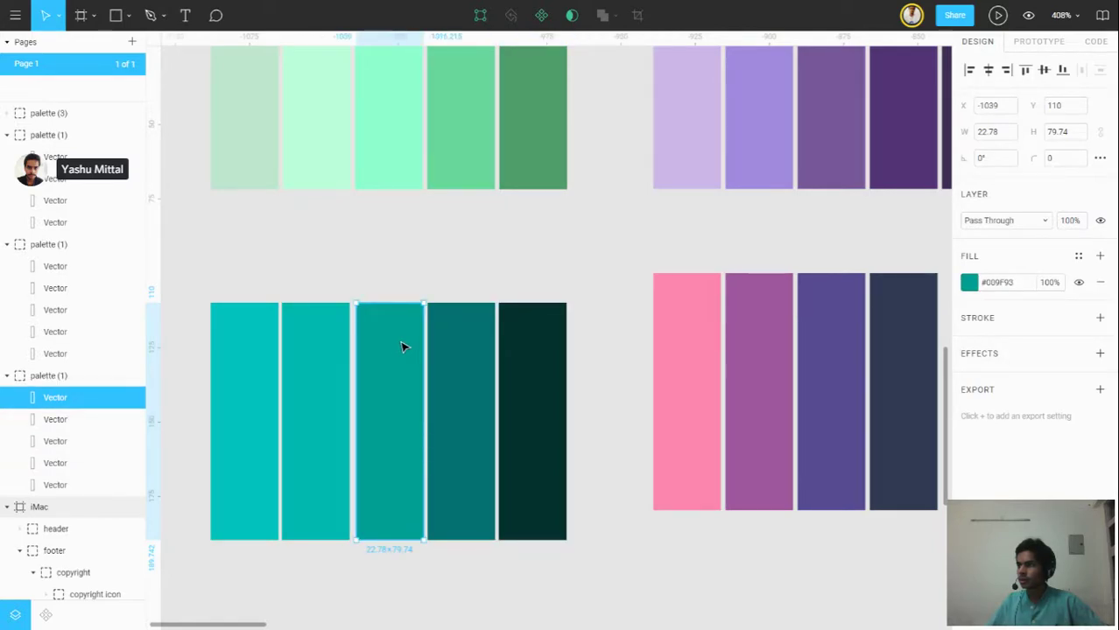
left_click_drag(405, 346, 403, 346)
left_click(321, 345)
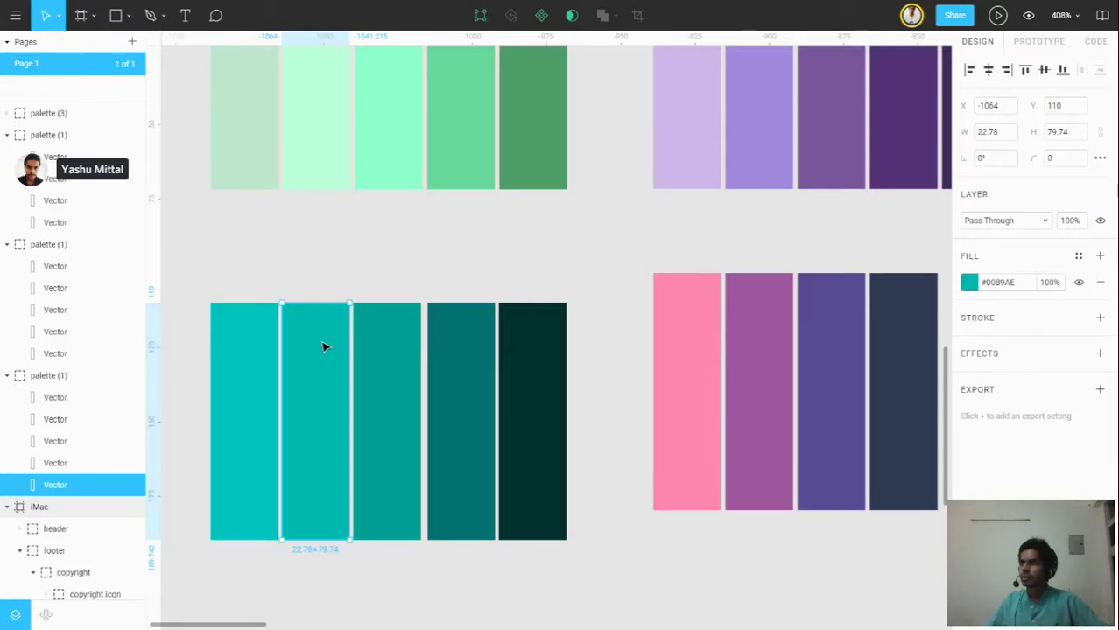
left_click_drag(322, 346, 331, 351)
left_click(258, 352)
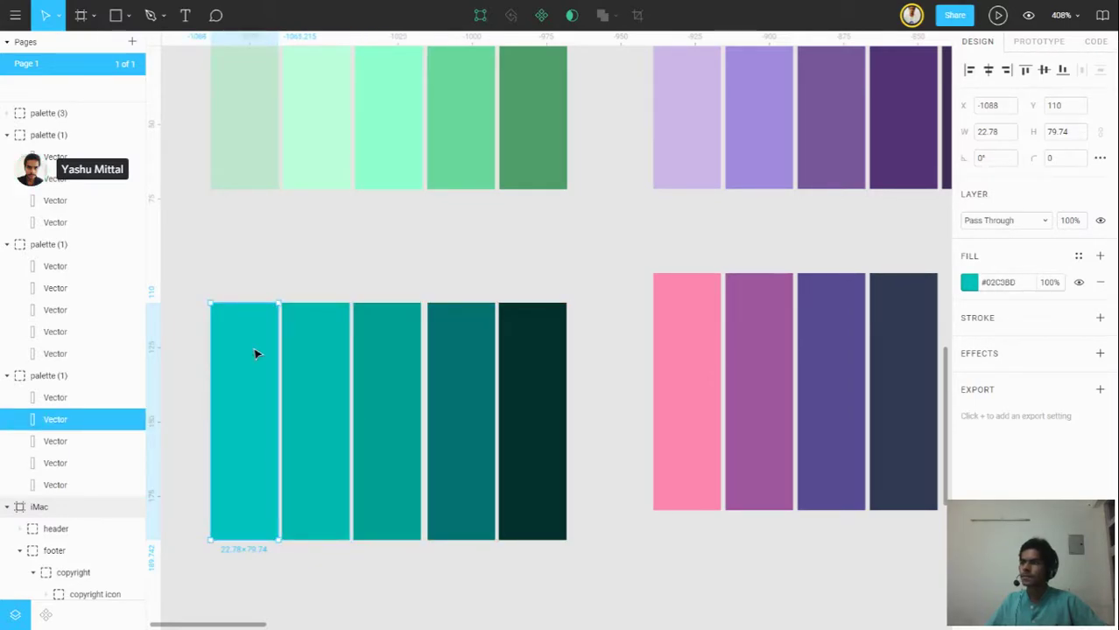
left_click_drag(255, 353, 260, 356)
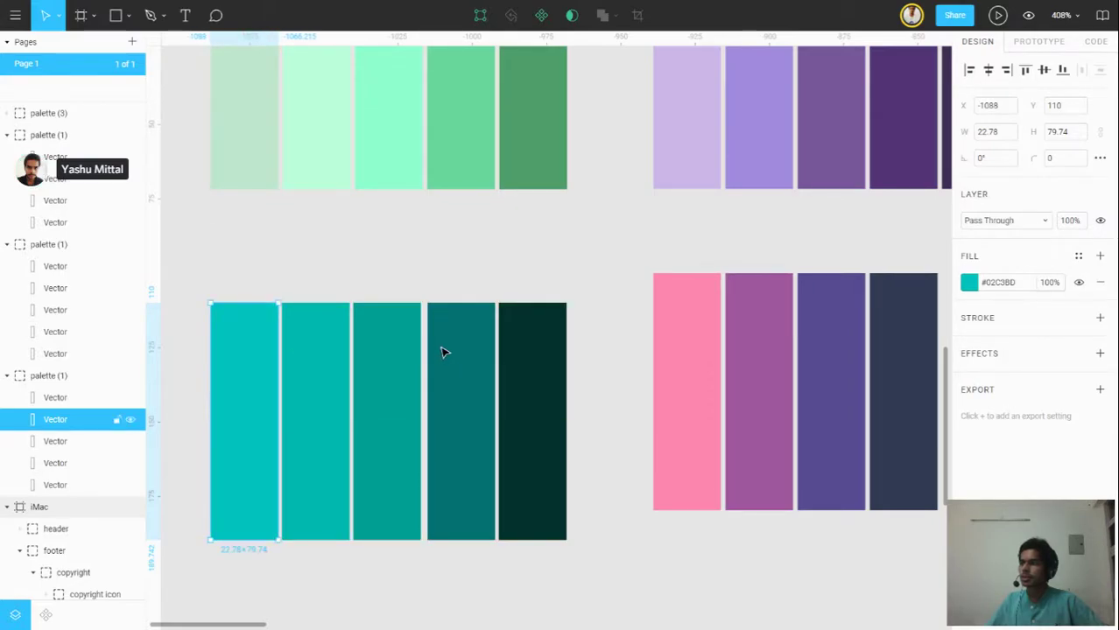
left_click(456, 351)
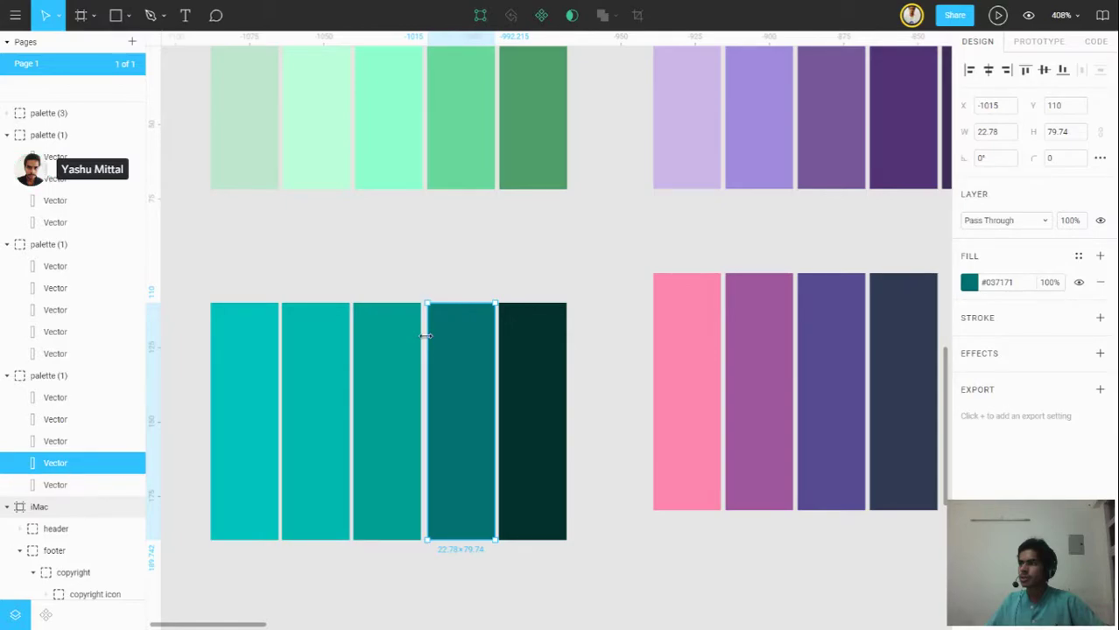
left_click(468, 132)
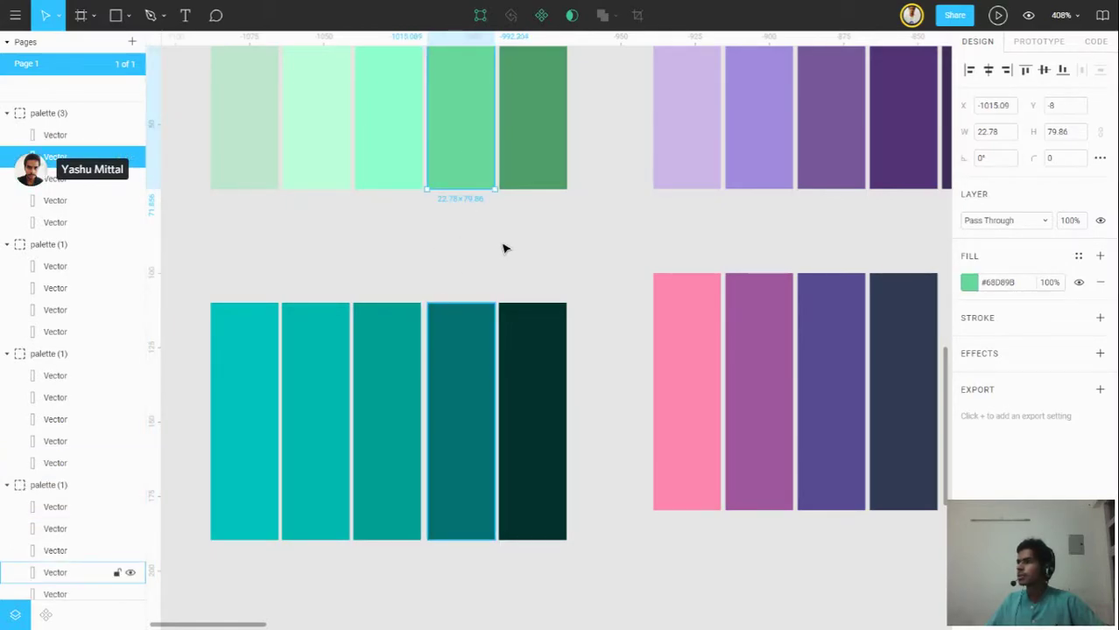
key("Escape")
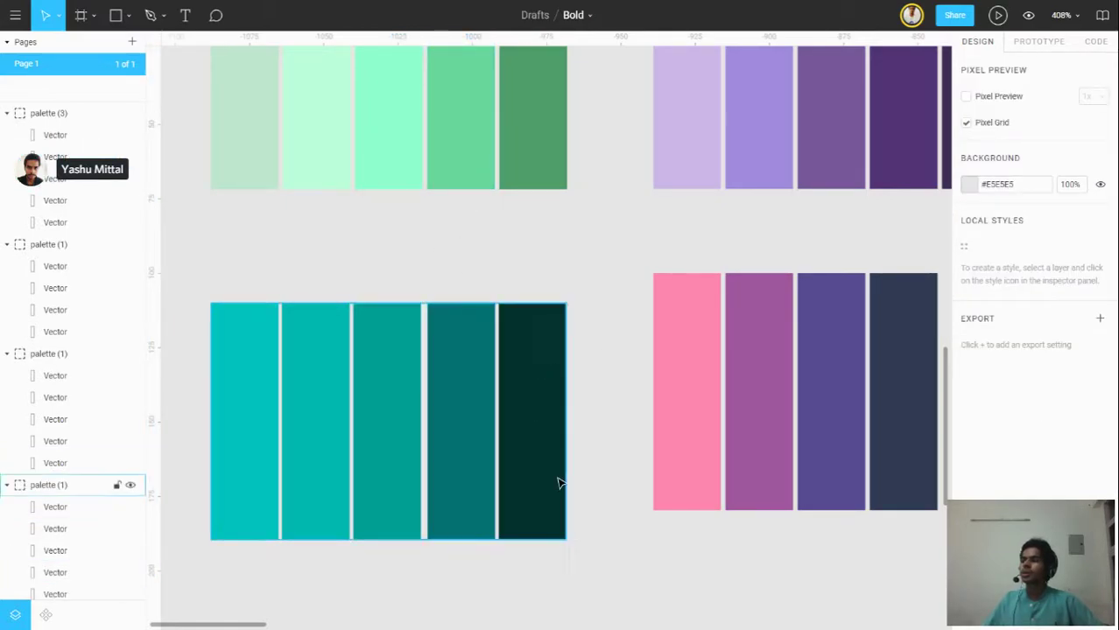
Review the purple and pink palette groups' positions on the canvas.
scroll(626, 378, "down", 2)
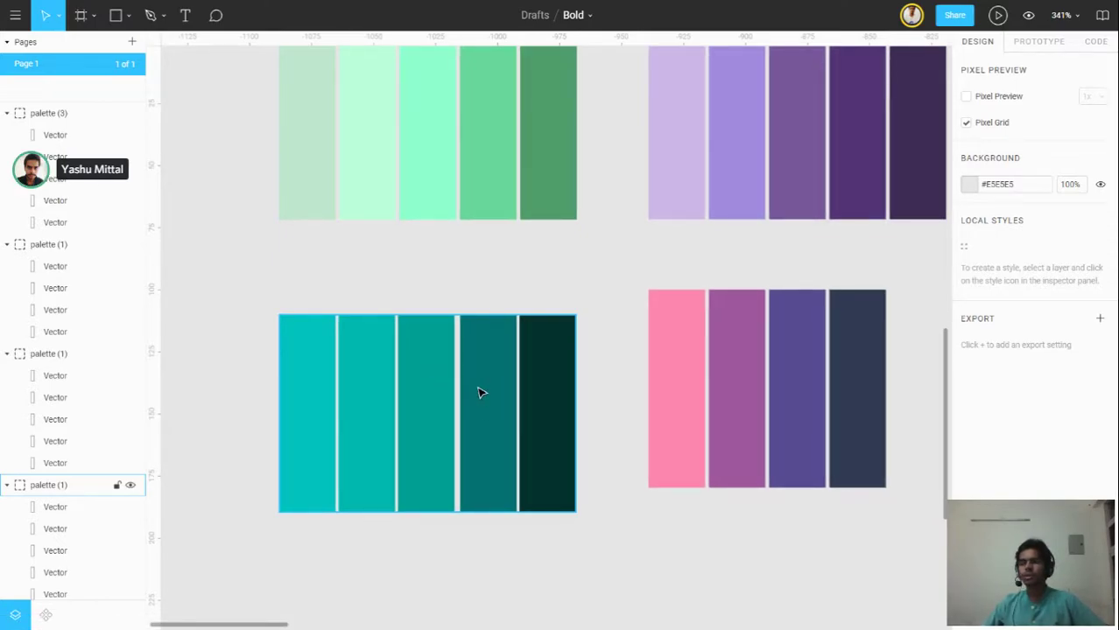
left_click(599, 284)
scroll(663, 315, "up", 1)
scroll(518, 350, "right", 5)
scroll(518, 351, "up", 2)
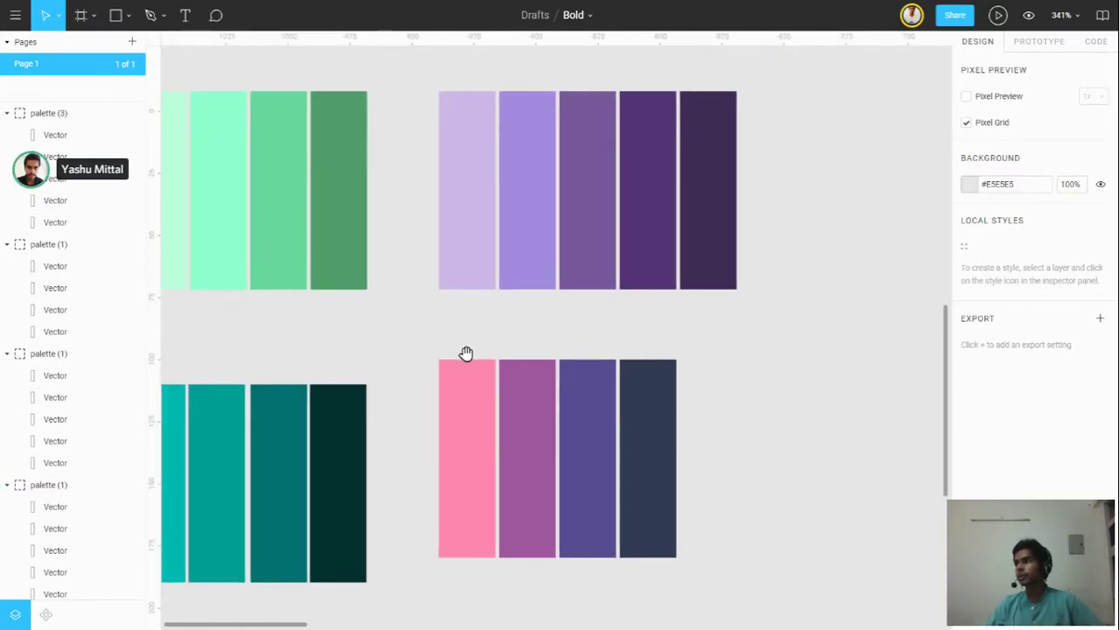
left_click(702, 232)
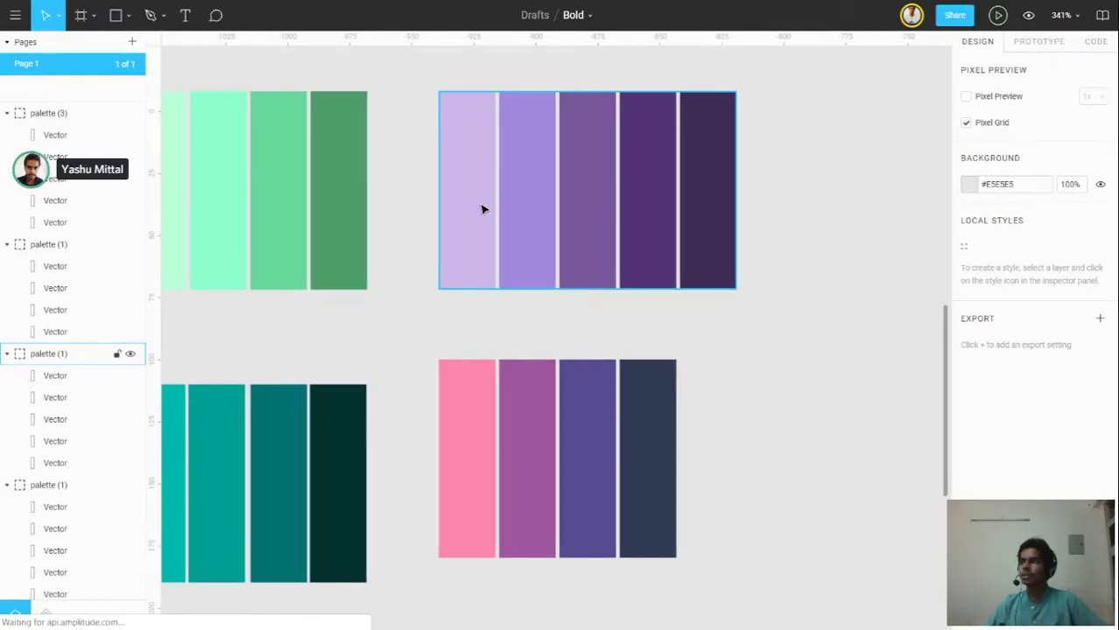
left_click(490, 436)
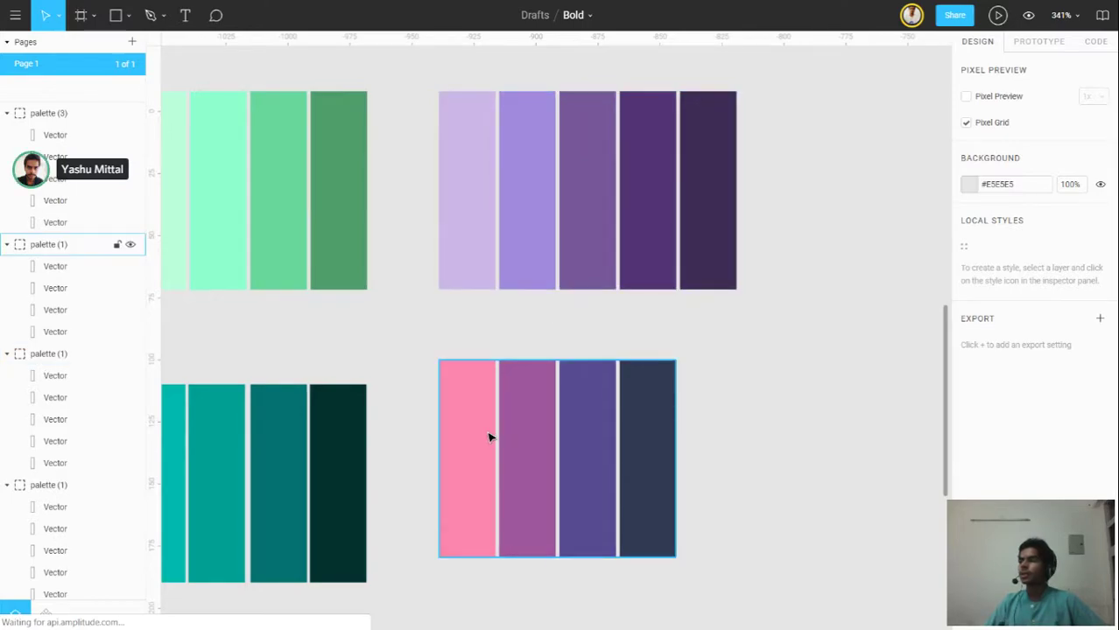
left_click(490, 436)
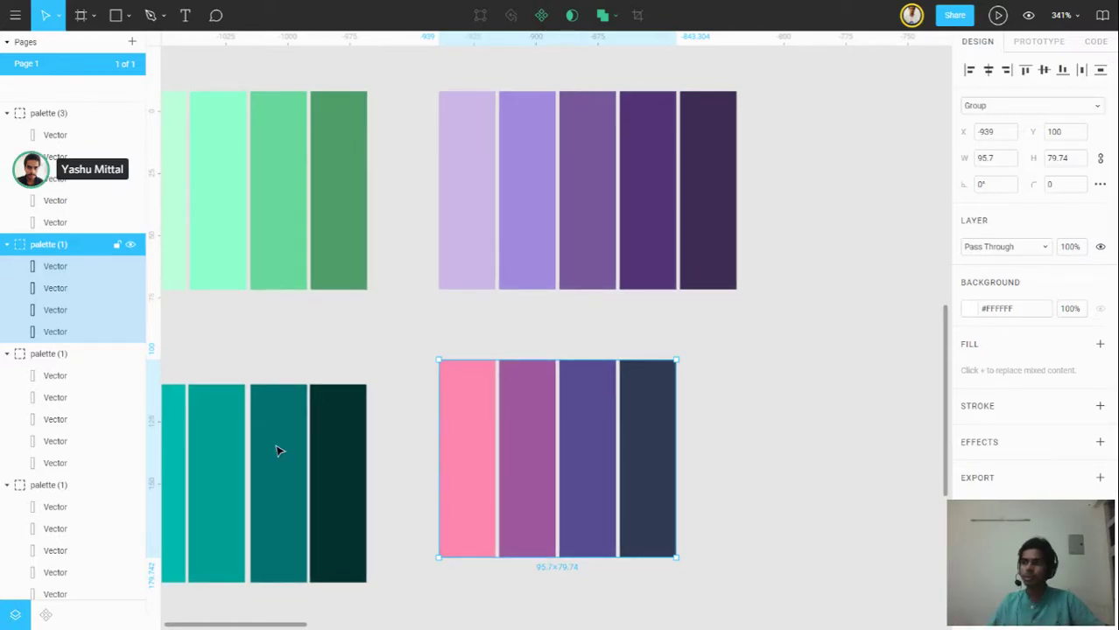
Raise the teal palette level with the pink palette, then hide the UI with Ctrl+\.
left_click_drag(276, 451, 282, 423)
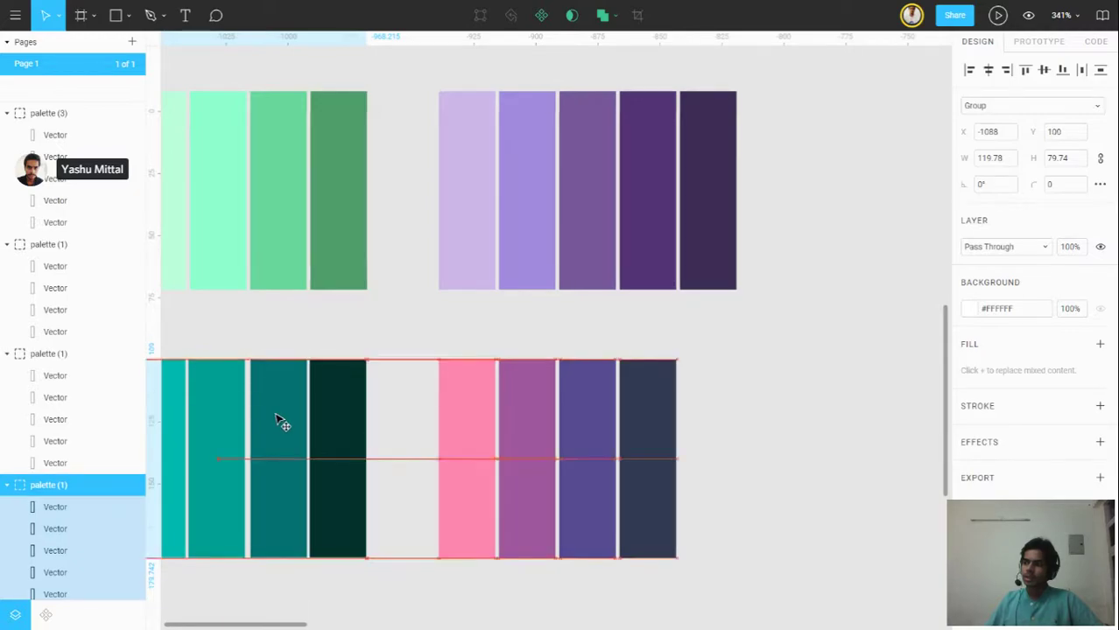
left_click_drag(282, 423, 276, 424)
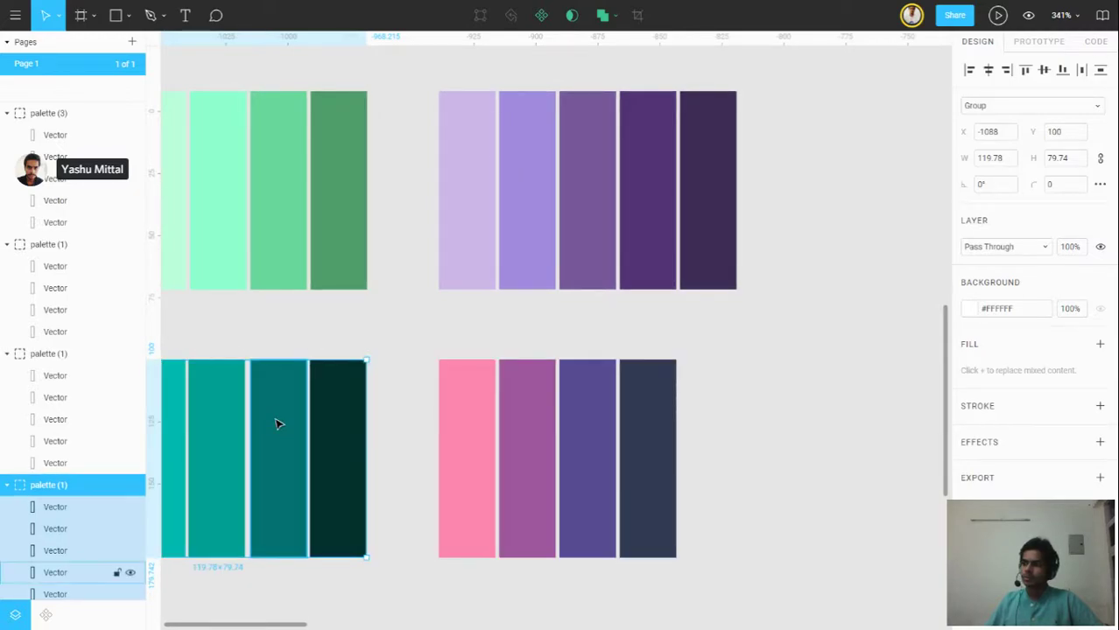
scroll(277, 424, "down", 1)
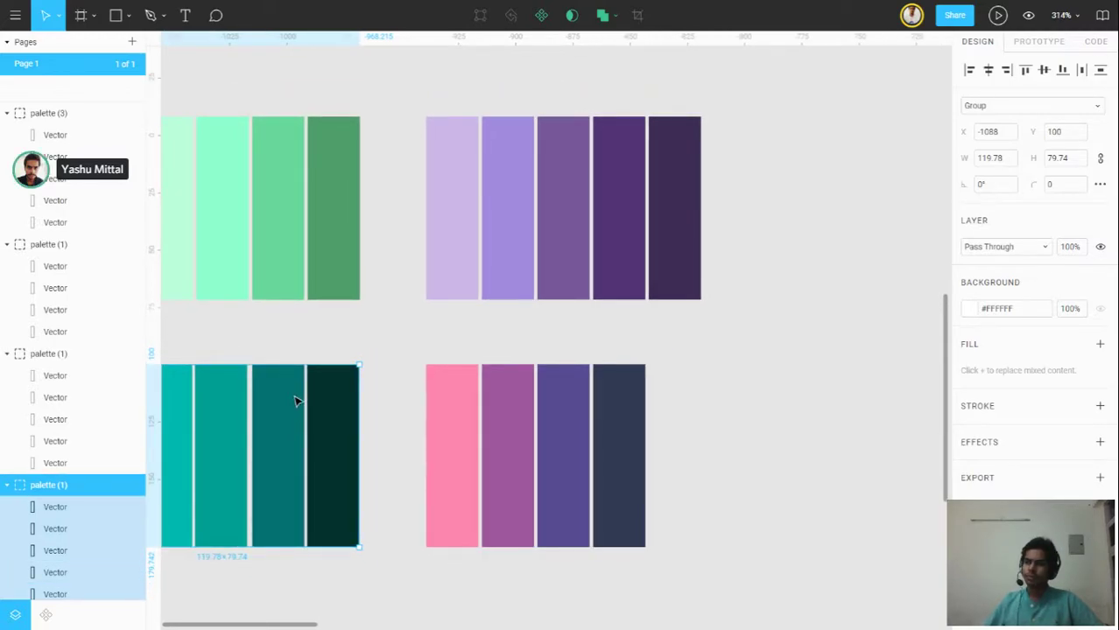
key("ctrl+backslash")
left_click(306, 340)
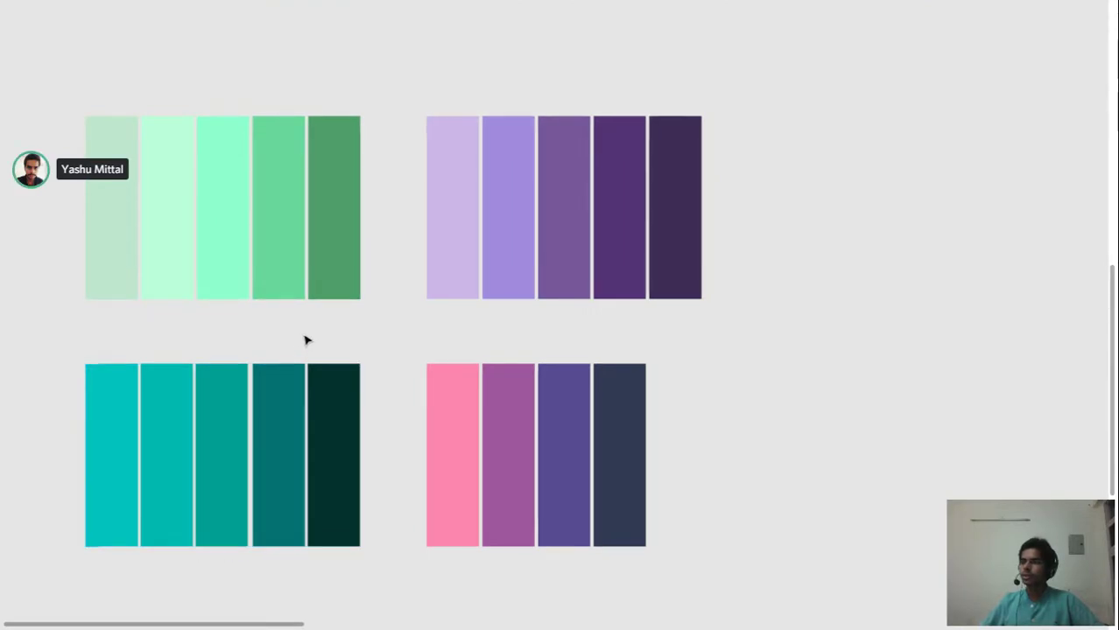
scroll(359, 329, "left", 3)
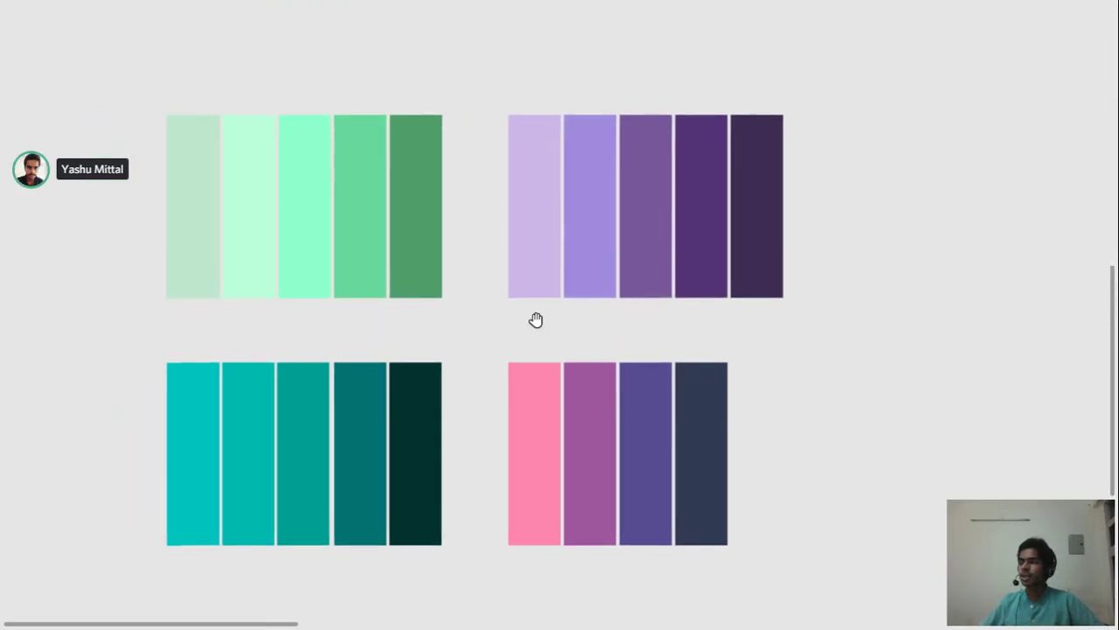
scroll(458, 333, "up", 1)
scroll(459, 335, "up", 2)
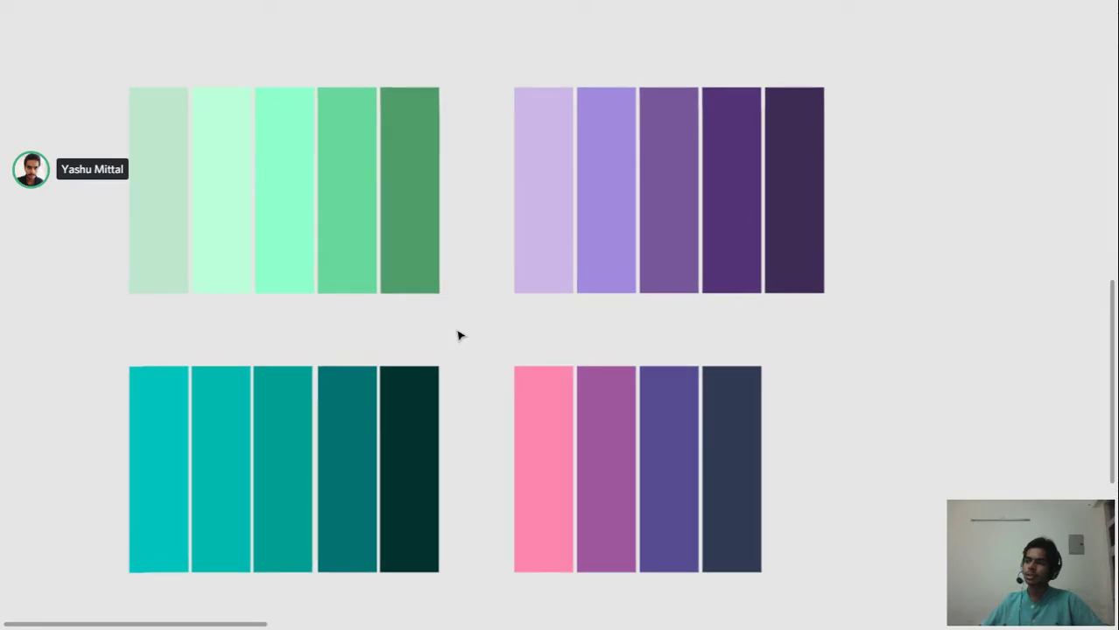
scroll(459, 335, "up", 1)
scroll(481, 336, "left", 2)
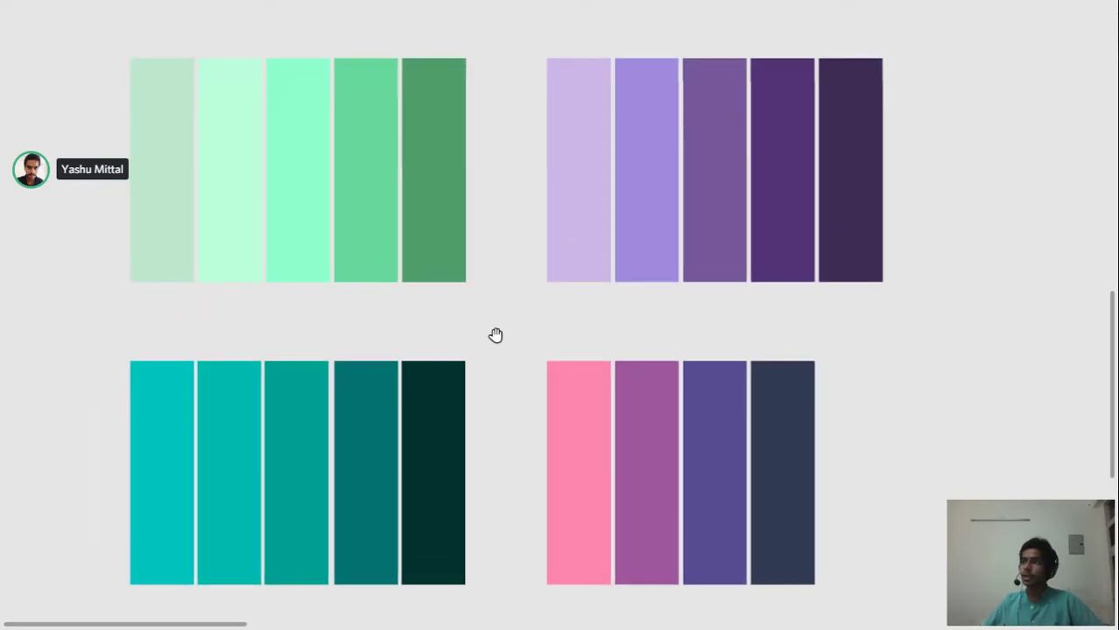
scroll(496, 335, "down", 1)
scroll(499, 328, "down", 1)
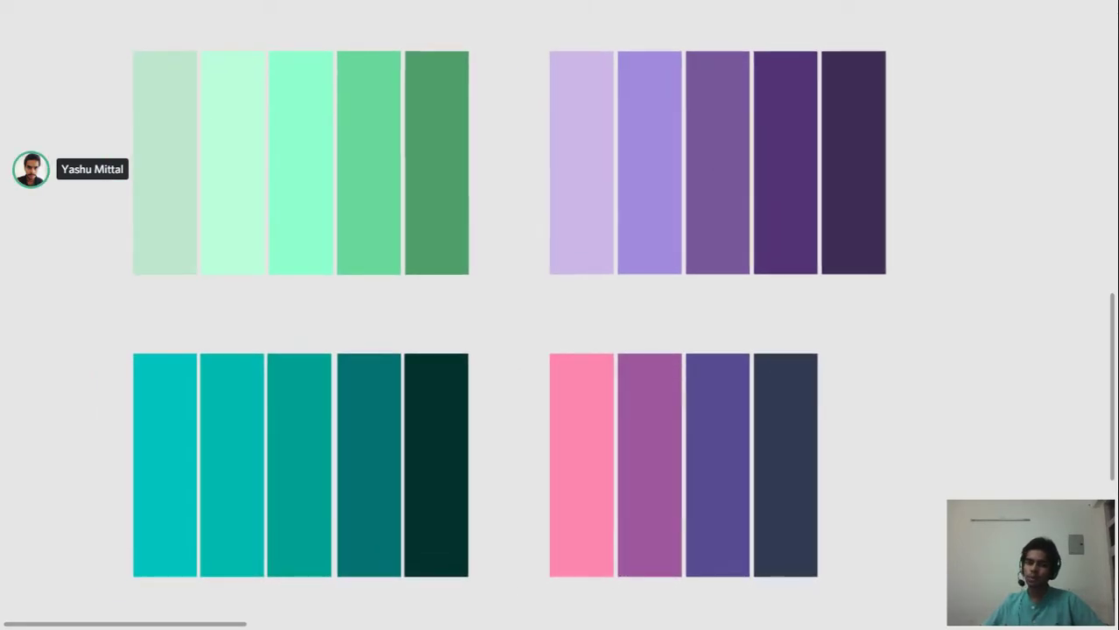